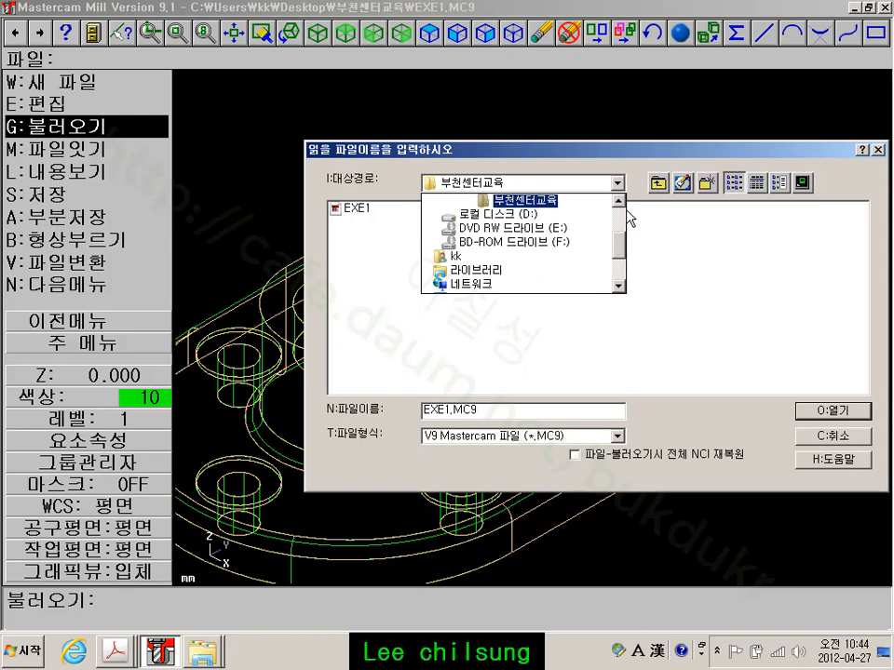
Browse to C:\Mcam9\Mill\MC9\Samples\2D machining for the file to load and show the wireframe preview
scroll(620, 228, "up", 3)
left_click(519, 234)
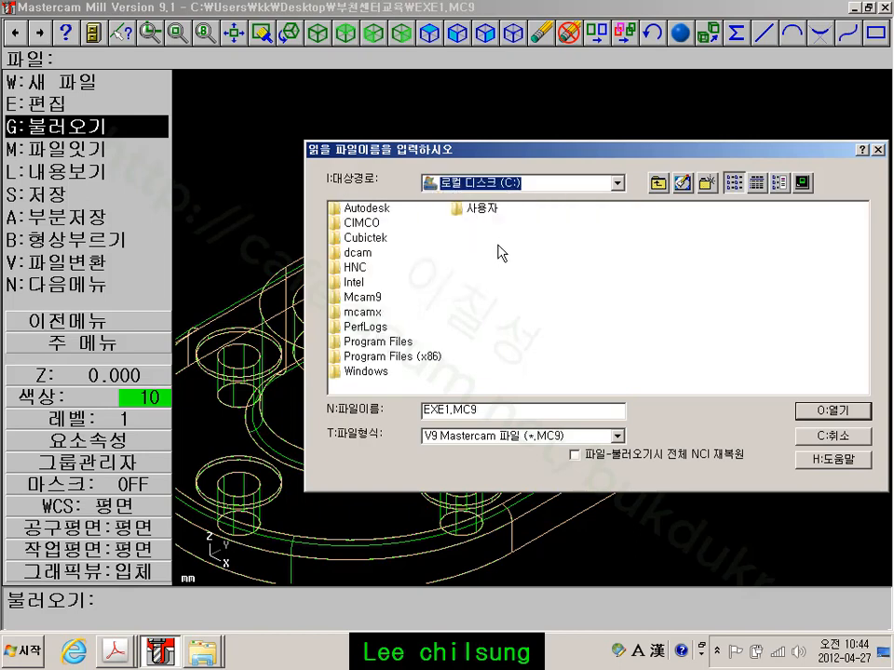
double_click(363, 297)
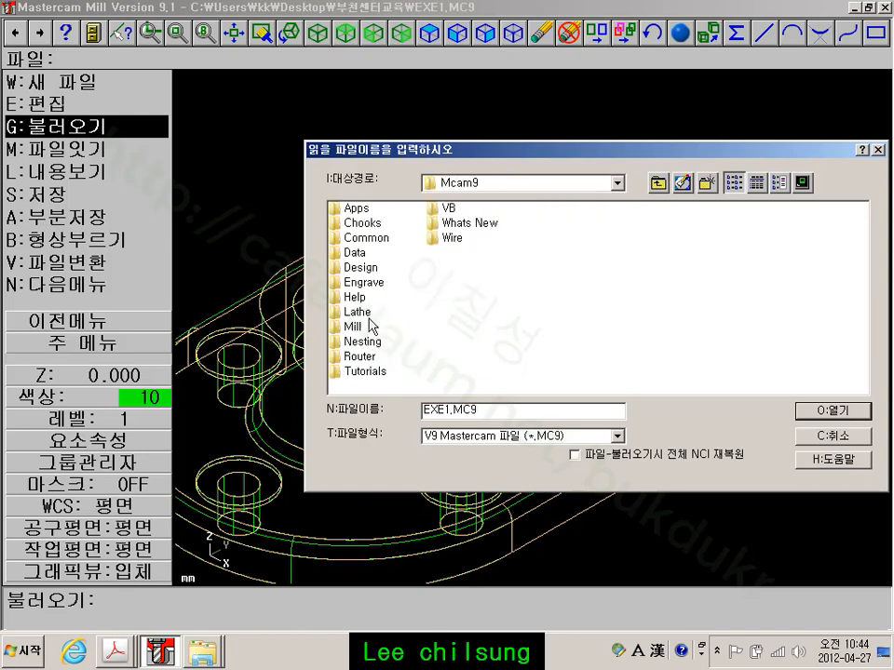
double_click(358, 327)
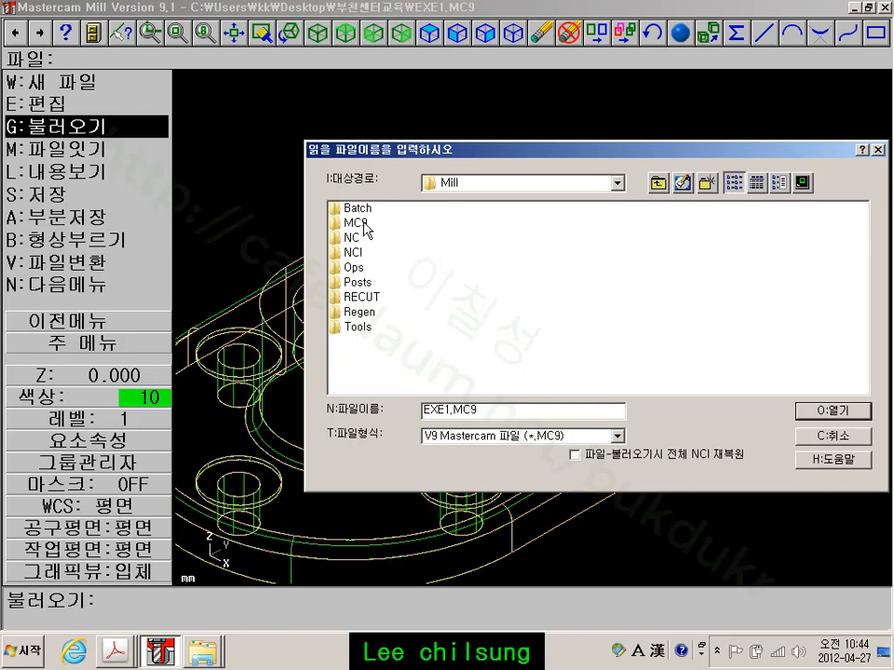
double_click(363, 224)
double_click(363, 208)
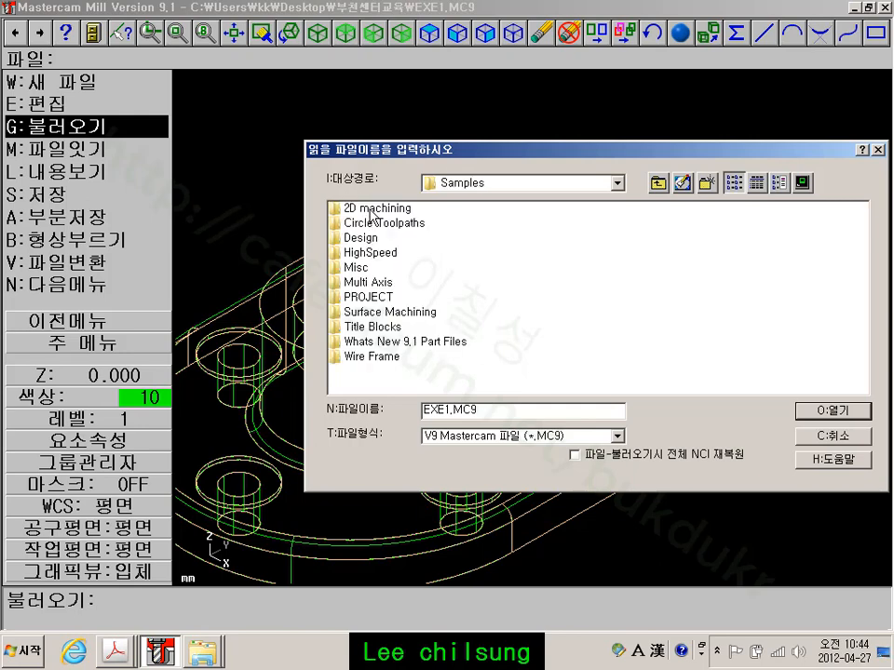
double_click(370, 209)
left_click(778, 182)
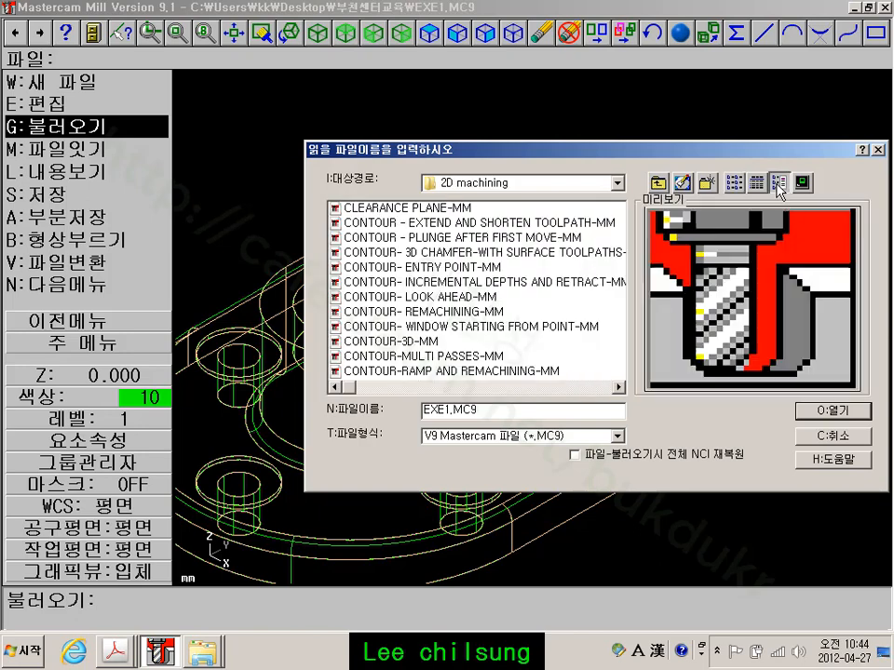
Preview the 2D machining sample files one by one, from CLEARANCE PLANE-MM to POCKET - THINWALL EXAMPLE 1-MM and back
left_click(436, 210)
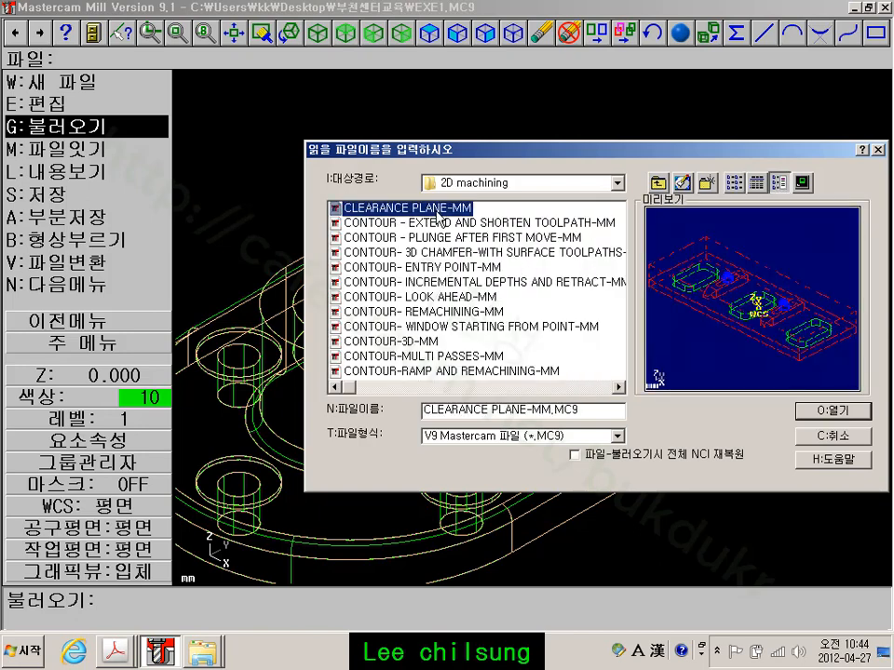
key("Down")
key("Down")
key("Down")
key("Down")
key("Down")
key("Down")
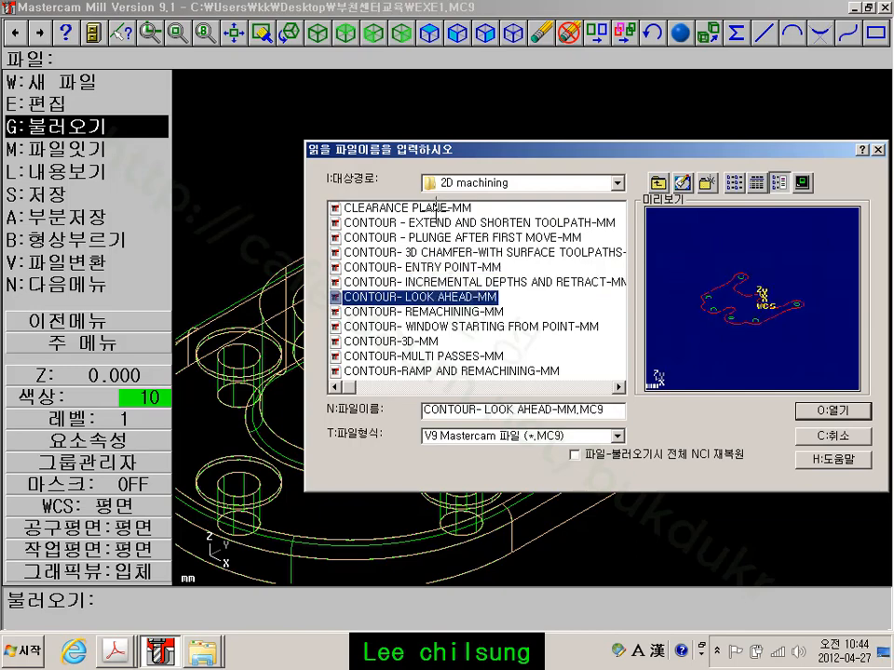
key("Down")
key("Down")
key("Down")
key("Down")
key("Down")
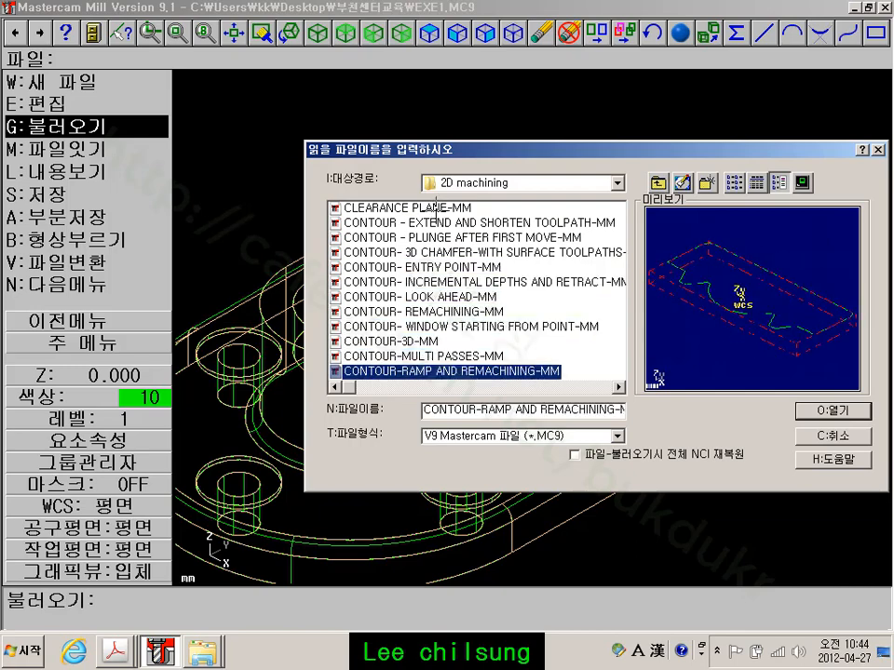
key("Down")
key("Down")
key("Down")
key("Down")
key("Down")
key("Down")
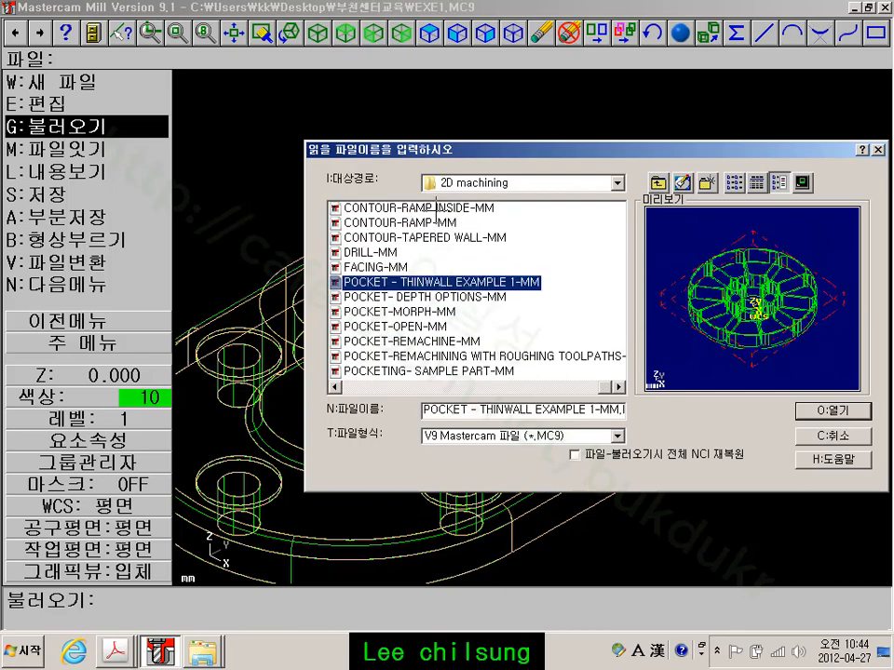
key("Up")
key("Up")
key("Up")
key("Up")
key("Up")
key("Up")
key("Up")
key("Up")
key("Up")
key("Up")
key("Up")
key("Up")
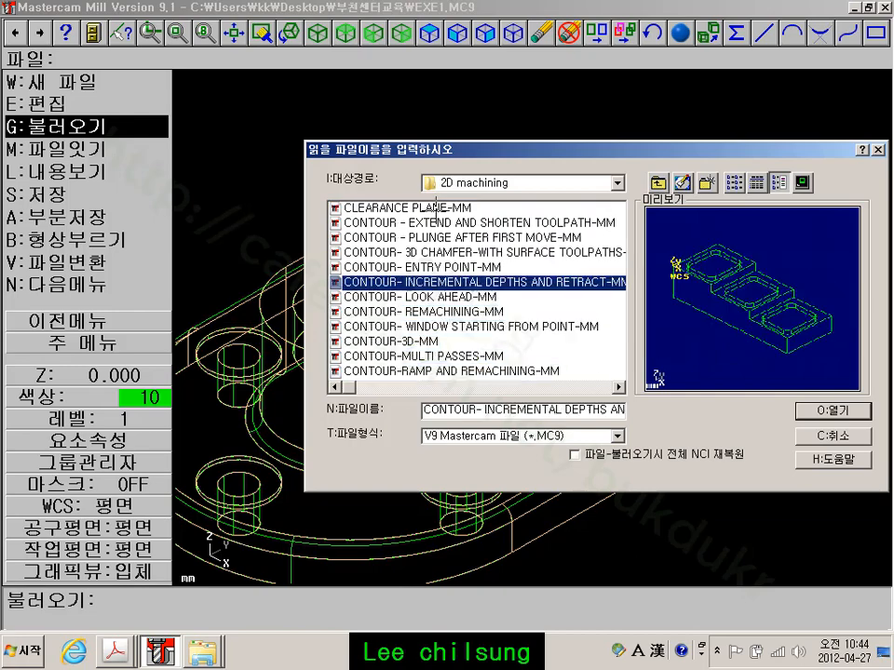
key("Up")
key("Up")
key("Up")
key("Up")
key("Up")
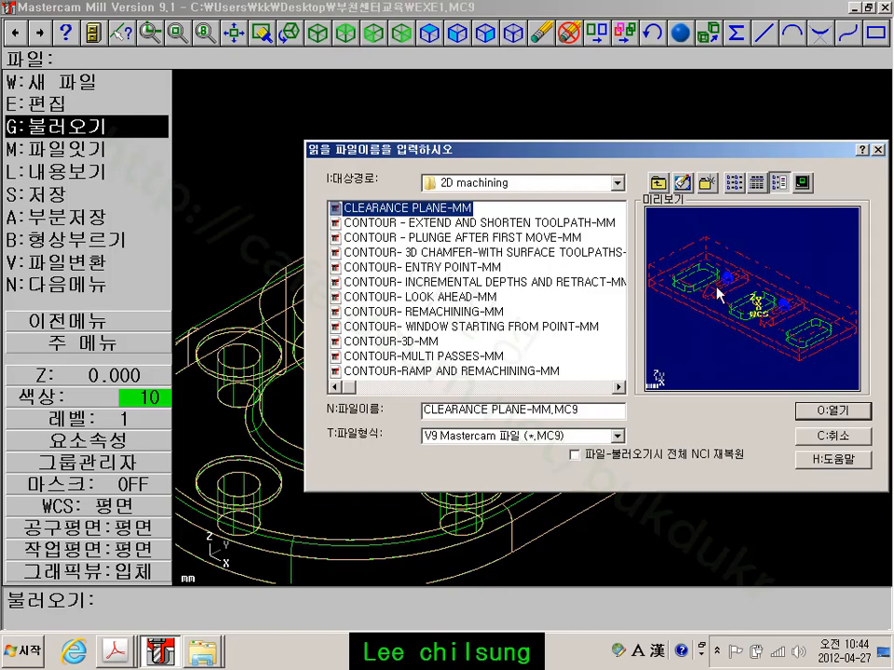
Load the CLEARANCE PLANE-MM sample file and return to the top-level commands
left_click(849, 411)
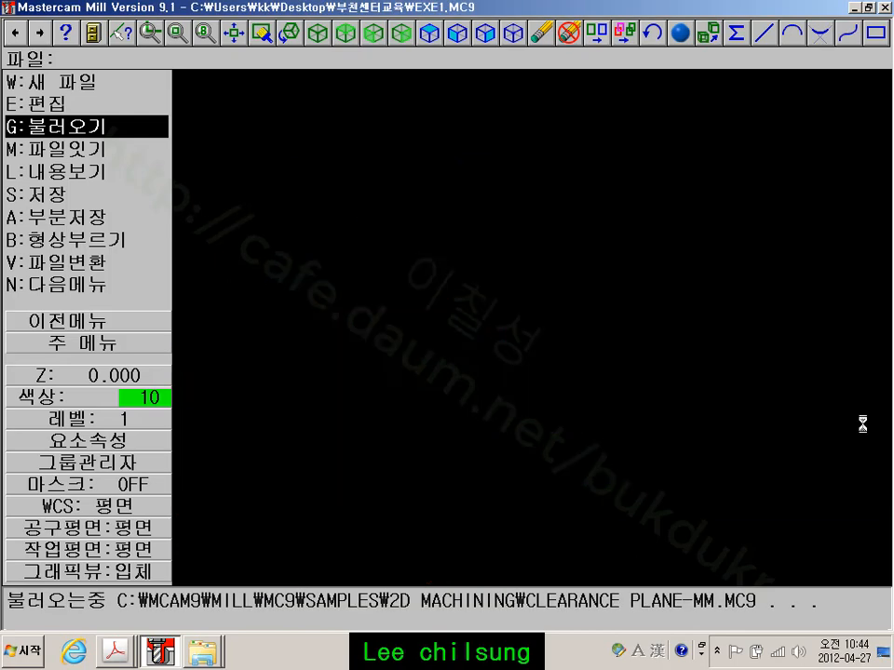
scroll(539, 341, "up", 1)
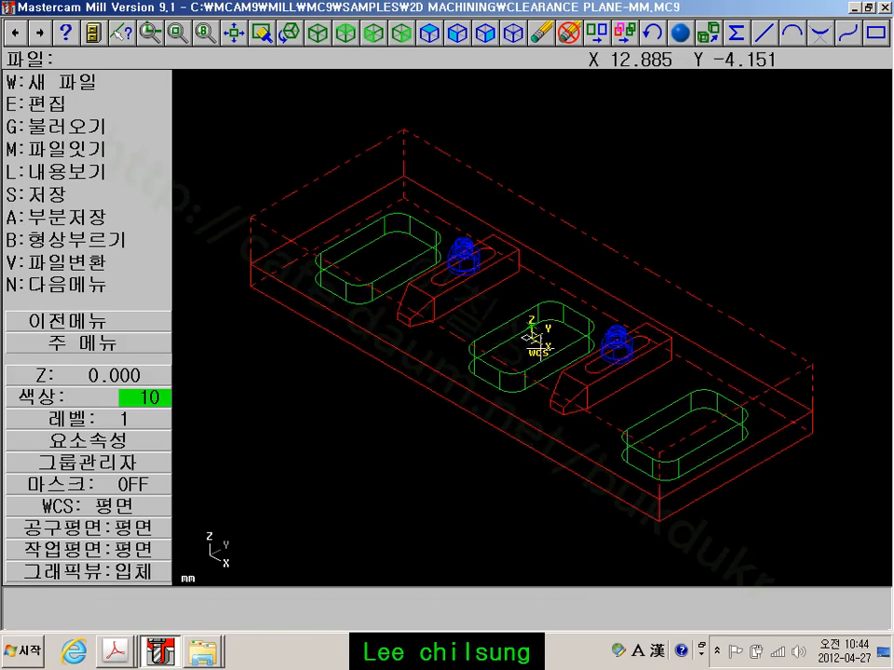
left_click(143, 345)
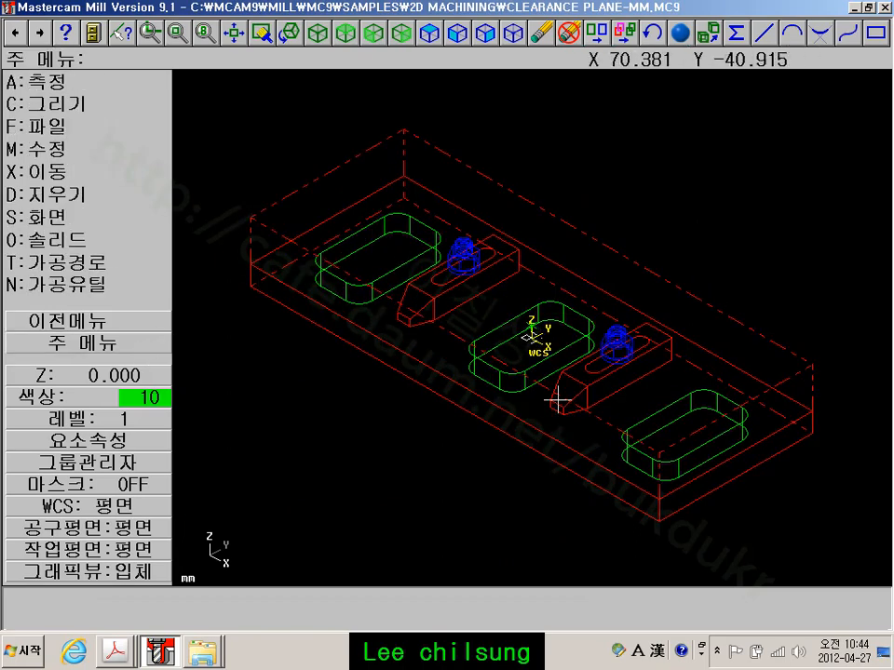
Change the whole part's geometry to color 10 by selecting everything outside a small window in empty space, and fit the view
scroll(560, 405, "down", 1)
scroll(560, 409, "up", 2)
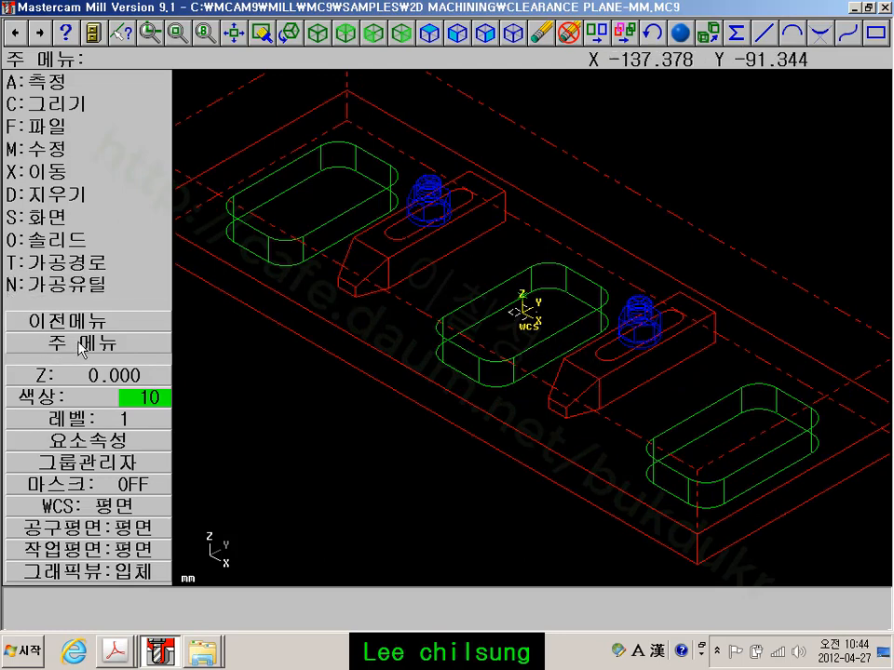
left_click(56, 217)
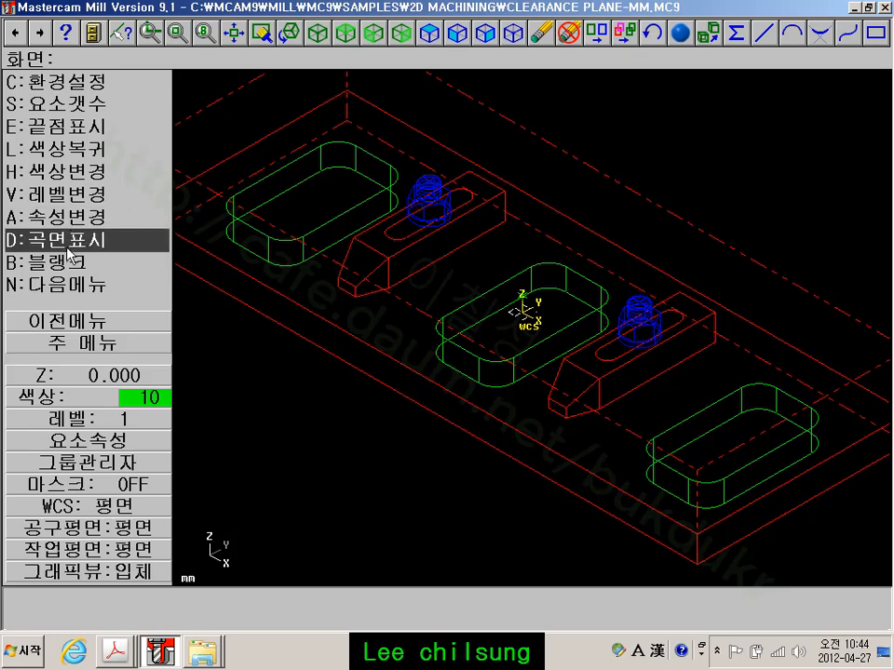
left_click(57, 172)
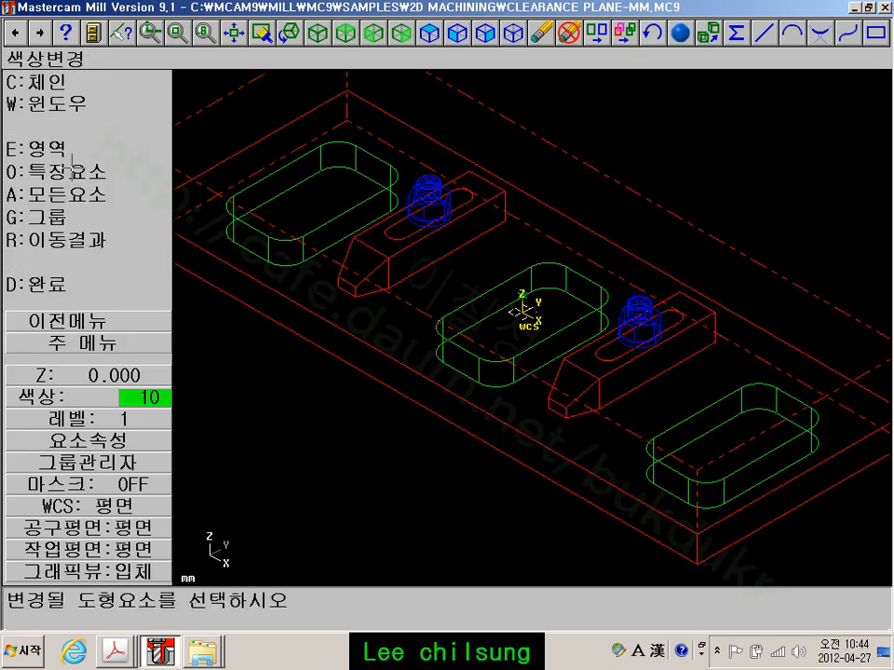
left_click(74, 104)
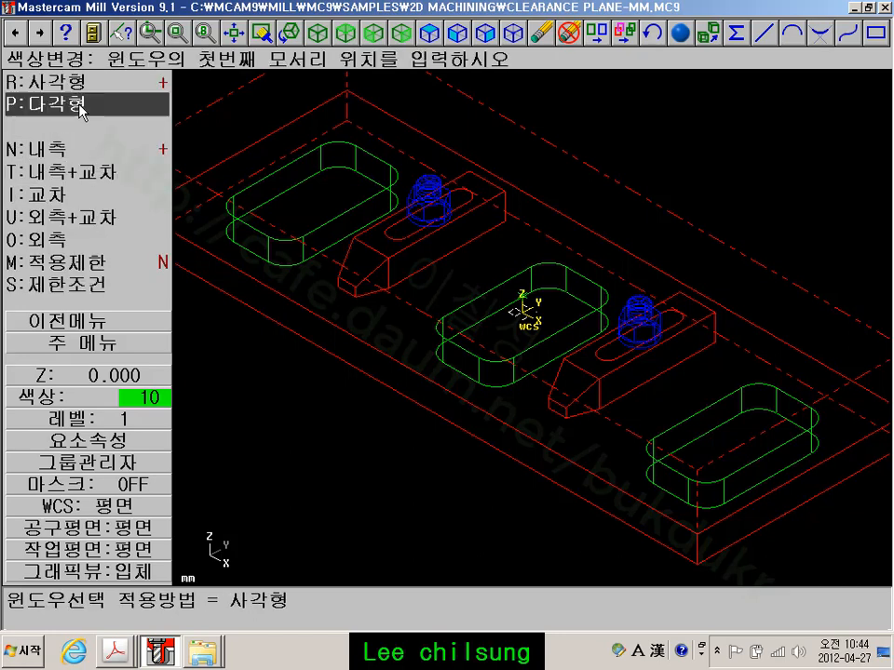
left_click(37, 239)
left_click(295, 424)
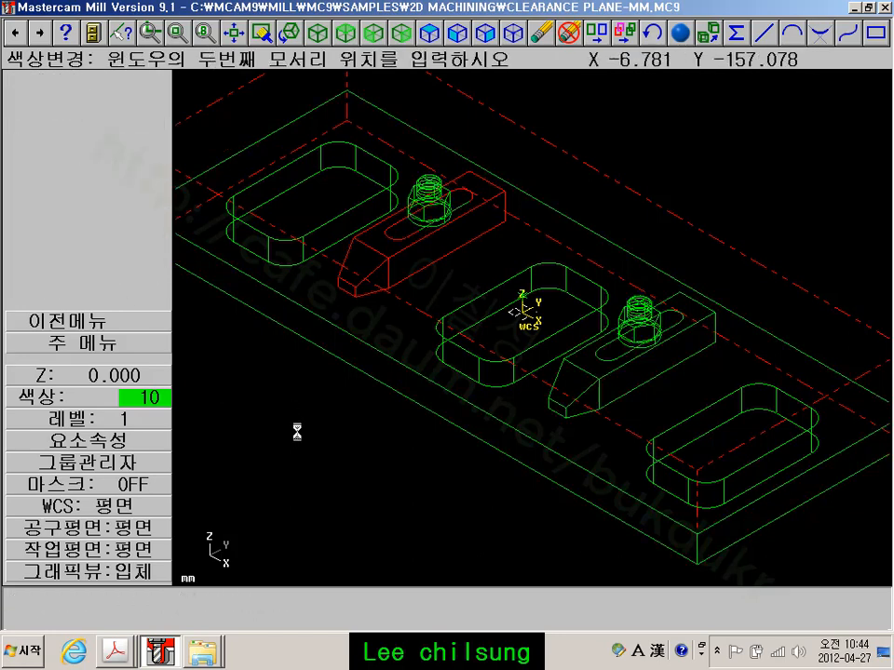
left_click(256, 383)
left_click(107, 345)
key("alt+F1")
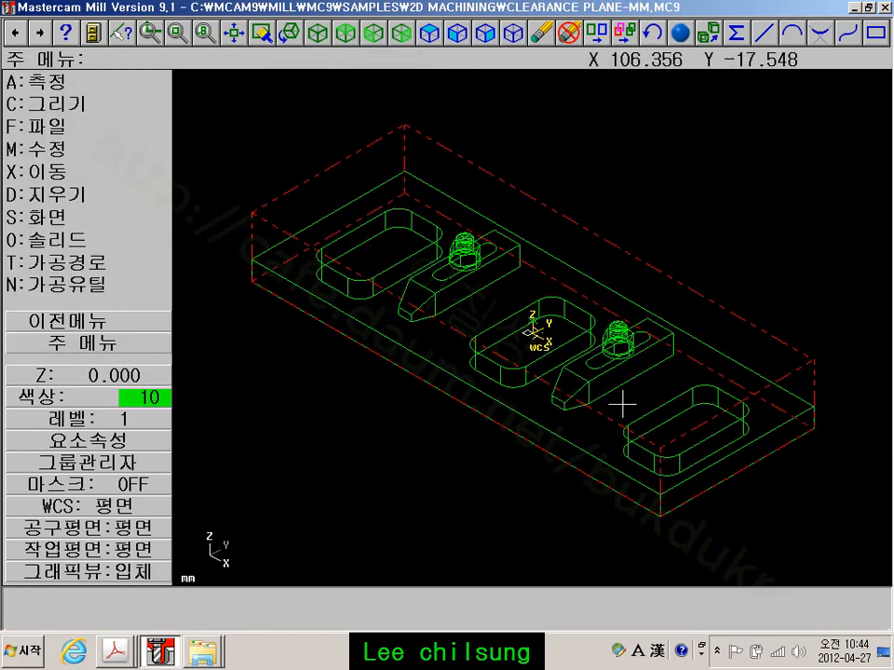
Start loading another file and look through the available drives and folders, staying in 2D machining
scroll(629, 402, "up", 1)
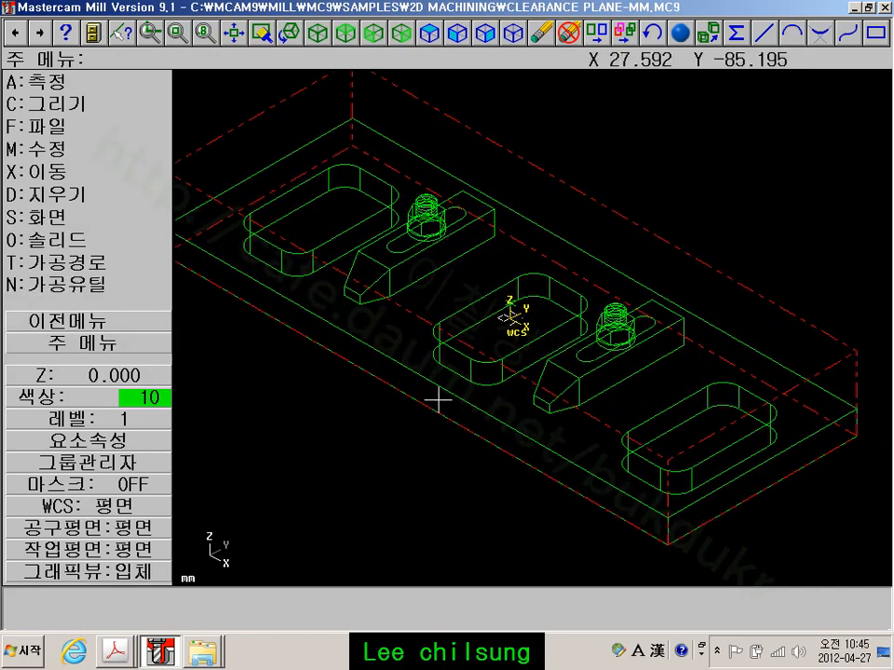
scroll(435, 398, "down", 1)
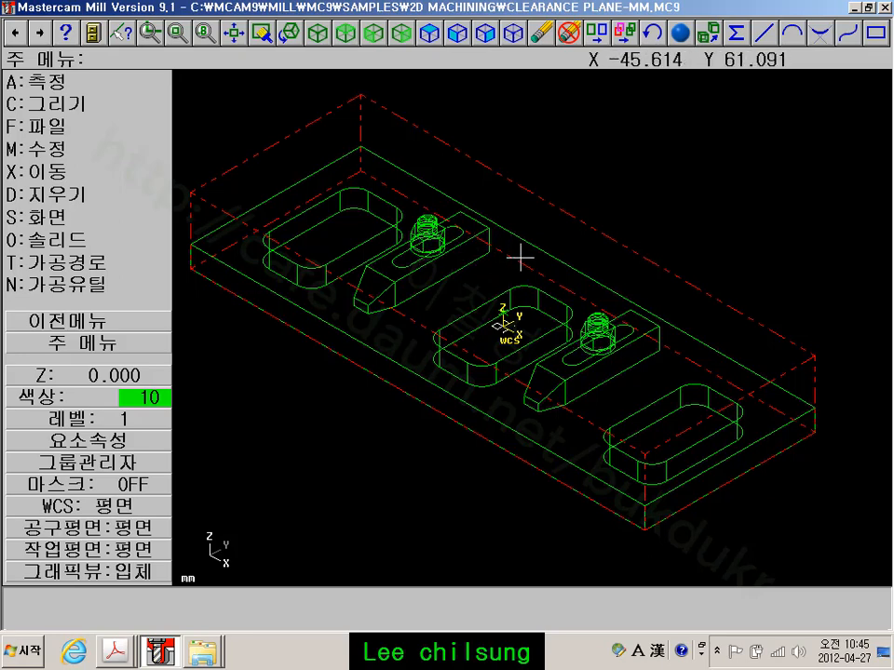
left_click(64, 136)
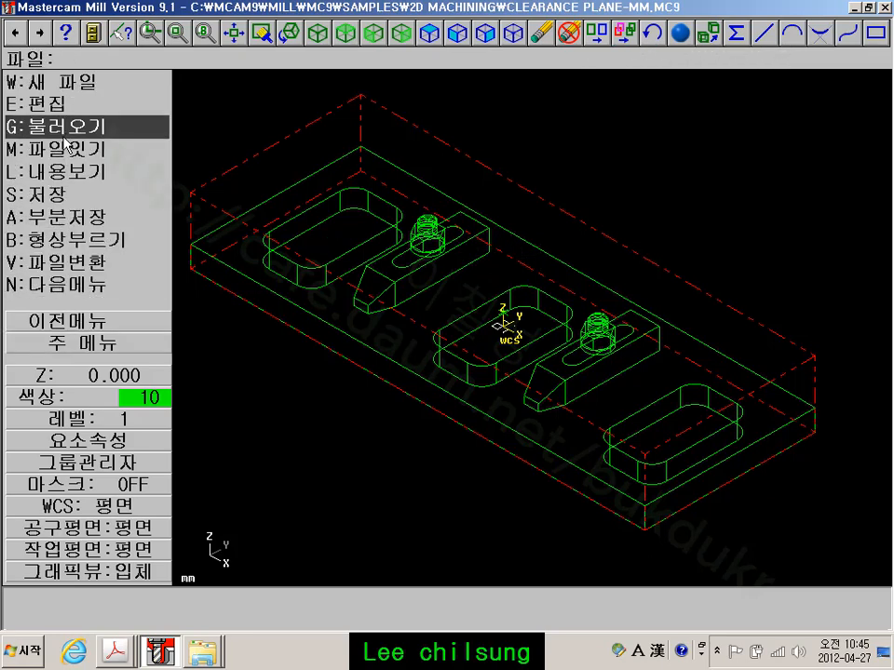
left_click(56, 126)
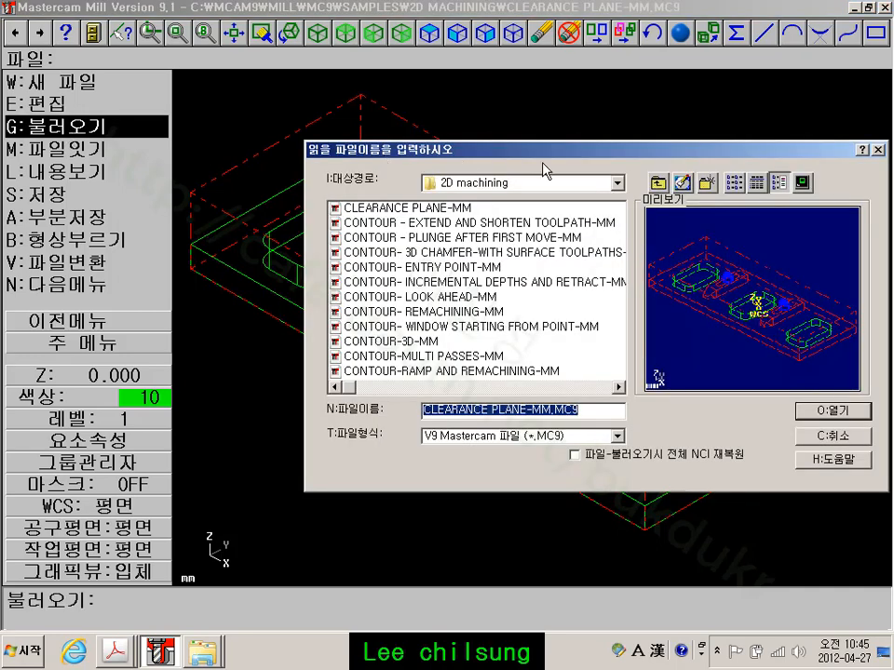
left_click(616, 182)
left_click_drag(626, 238, 627, 219)
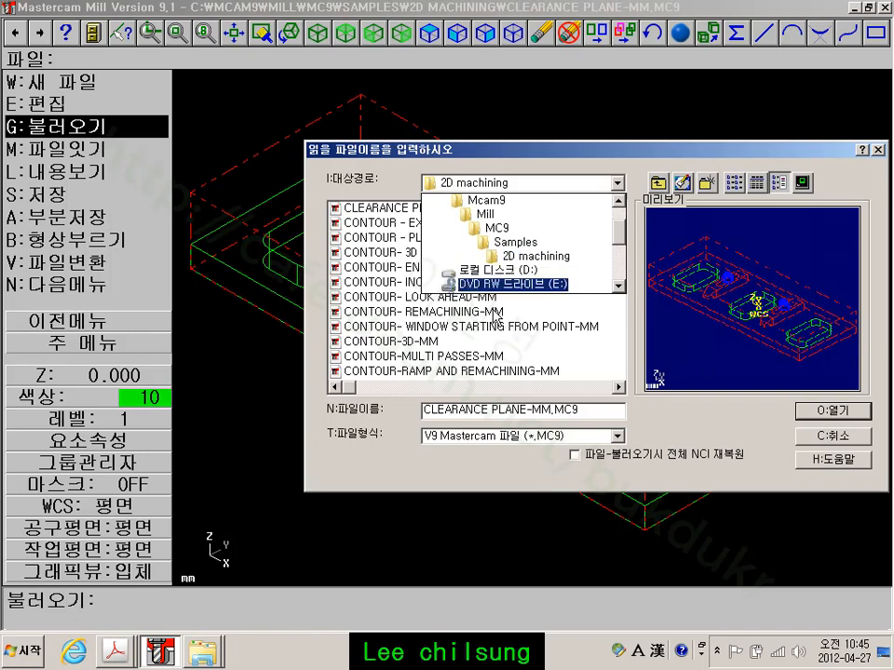
left_click(389, 212)
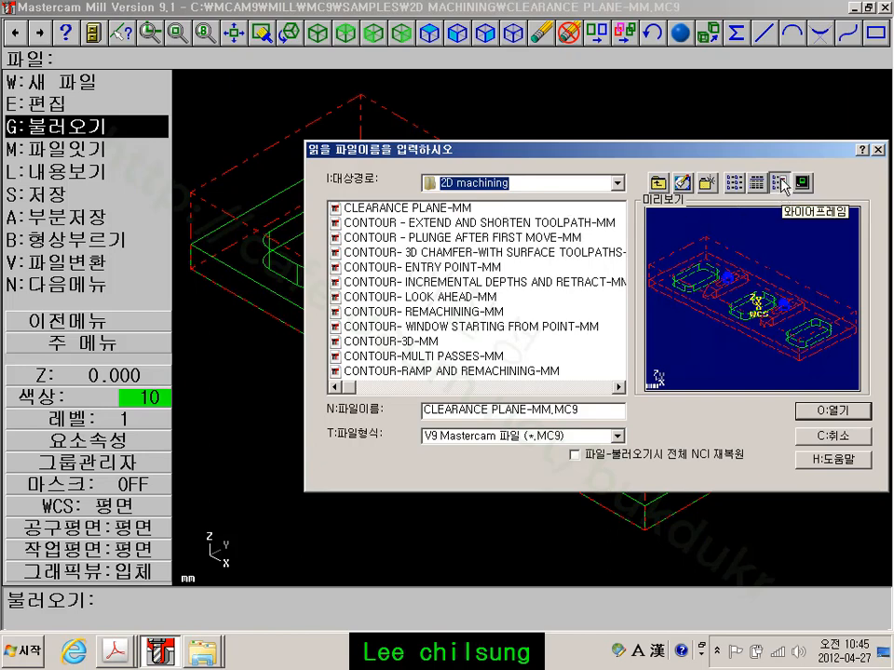
Preview the samples from CLEARANCE PLANE-MM to CONTOUR- WINDOW STARTING FROM POINT-MM, and cancel without loading any file
left_click(390, 208)
left_click(433, 223)
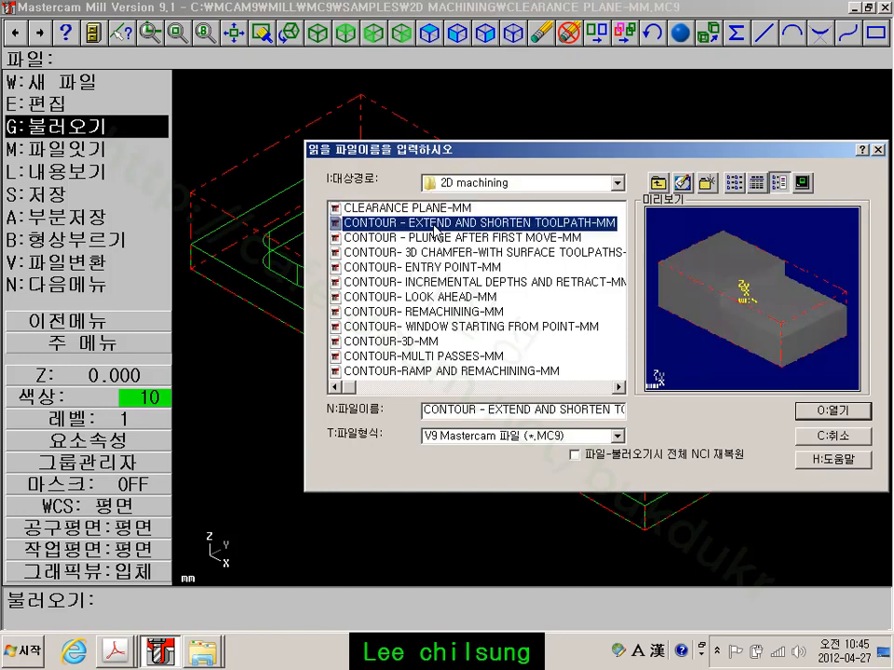
left_click(434, 238)
left_click(434, 252)
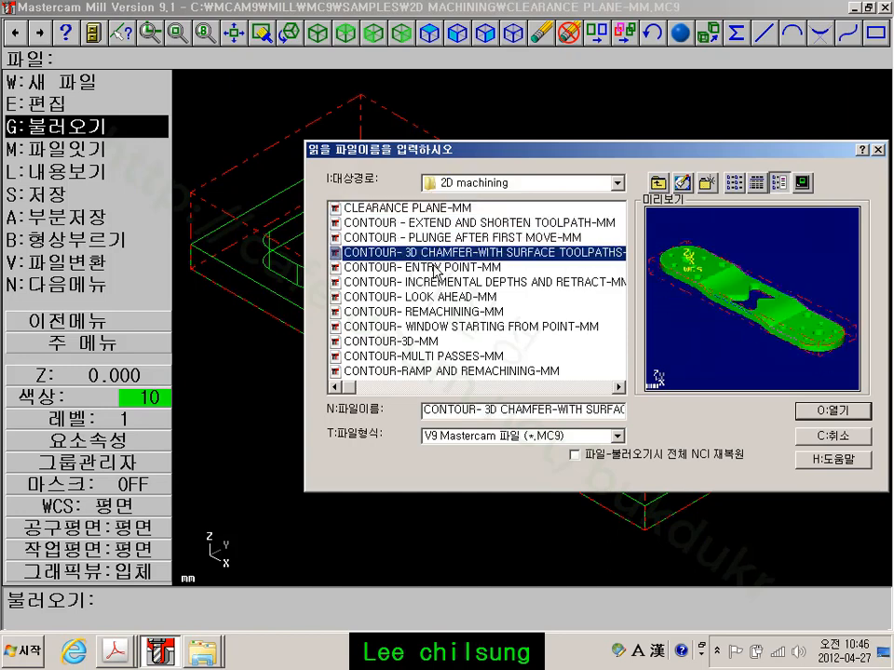
left_click(434, 268)
left_click(434, 282)
left_click(436, 297)
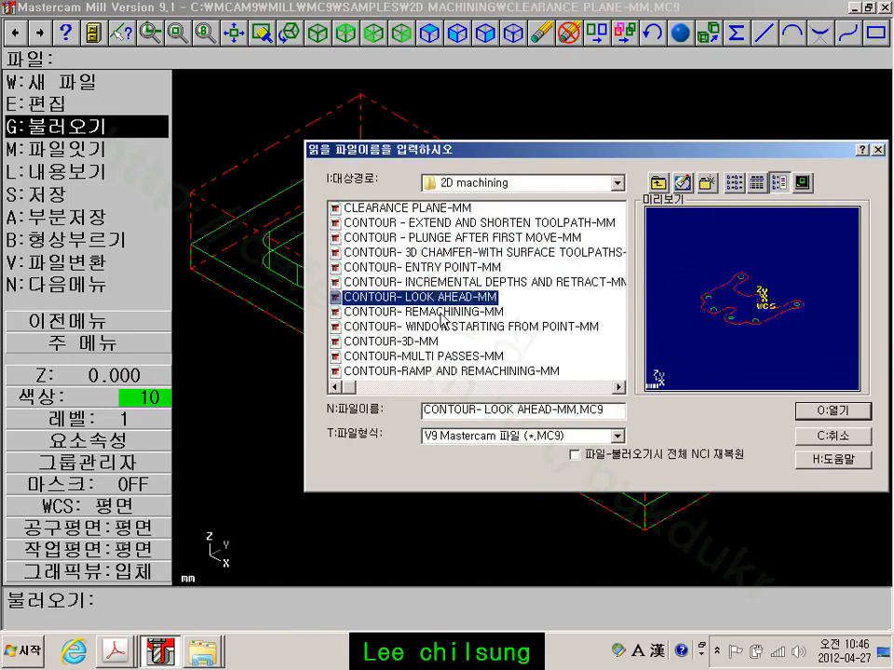
left_click(435, 312)
left_click(436, 327)
left_click(441, 209)
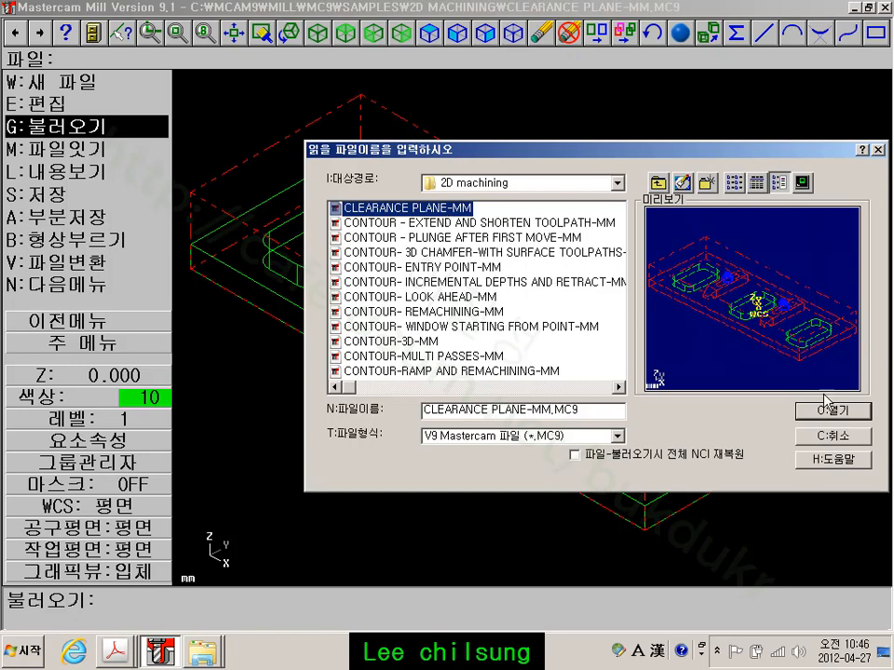
left_click(845, 439)
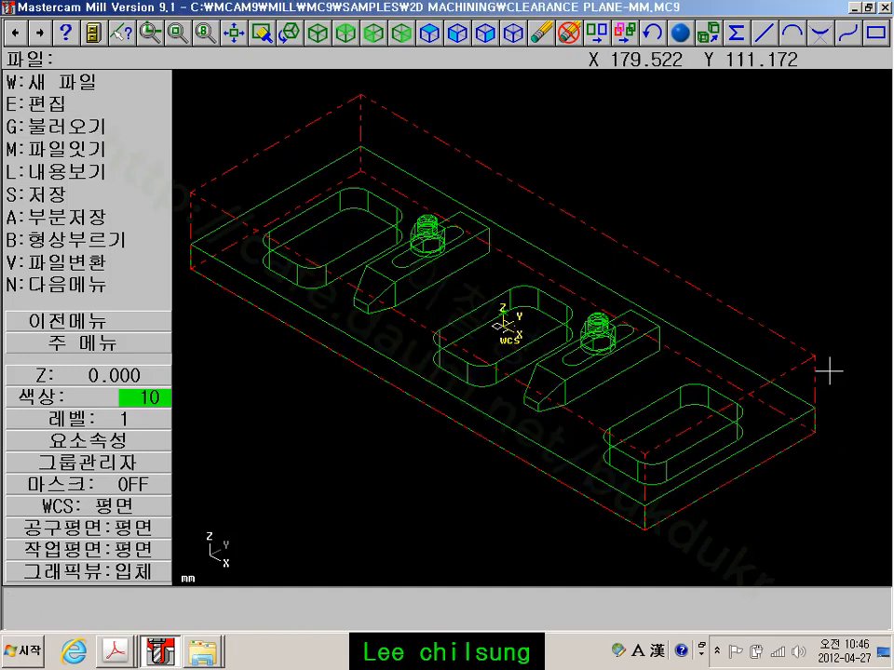
scroll(453, 358, "up", 5)
middle_click_drag(447, 361, 473, 350)
scroll(474, 350, "down", 1)
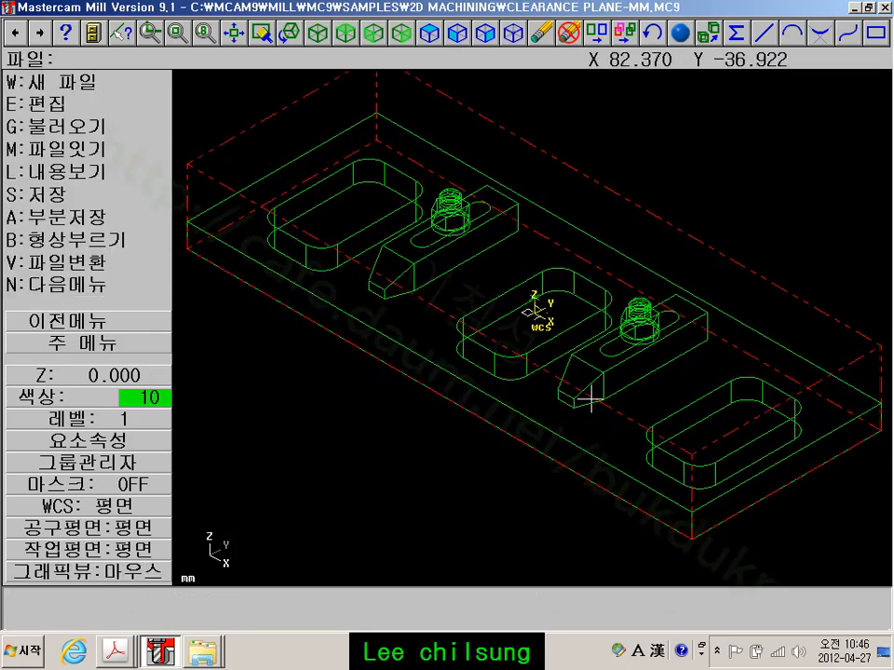
middle_click_drag(591, 400, 576, 408)
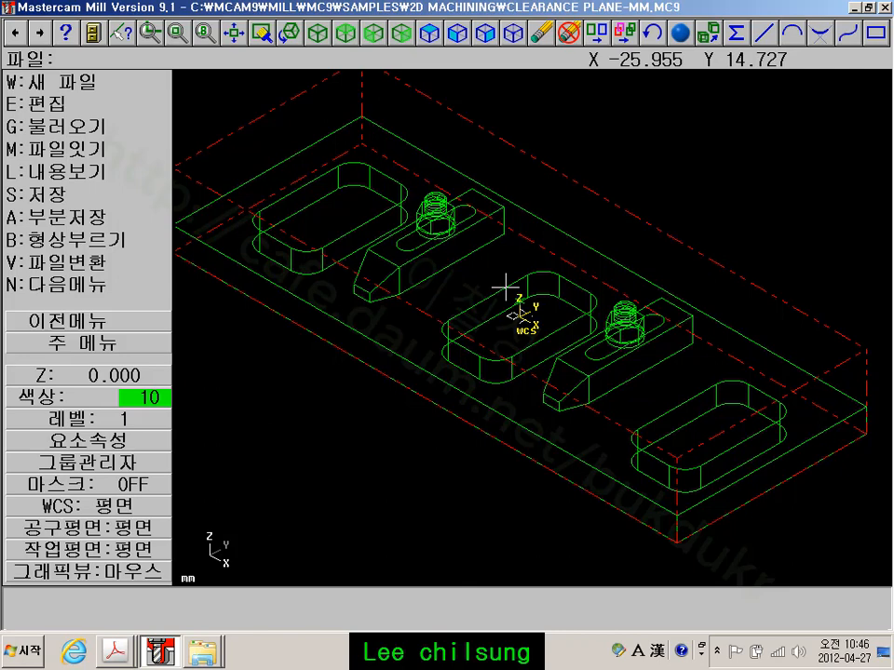
scroll(361, 405, "down", 1)
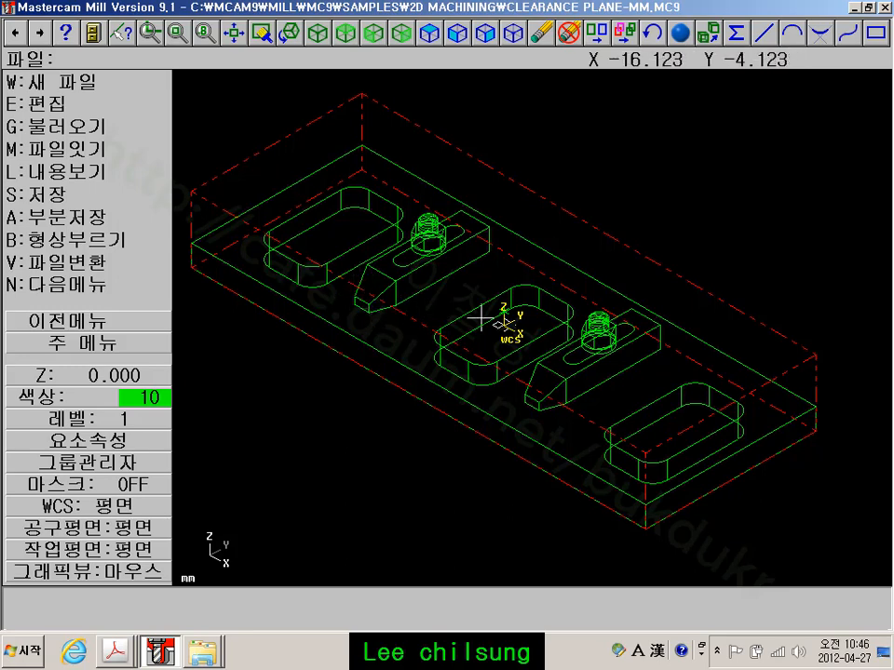
key("Escape")
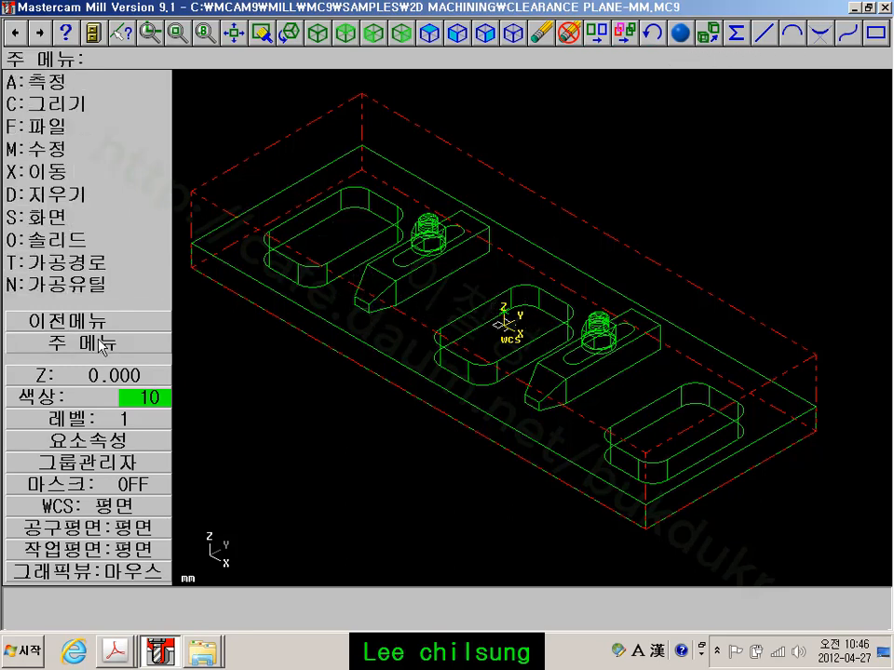
Turn off the stock display in the job setup, set the graphics view to isometric, and return to the top-level commands
left_click(75, 256)
left_click(74, 263)
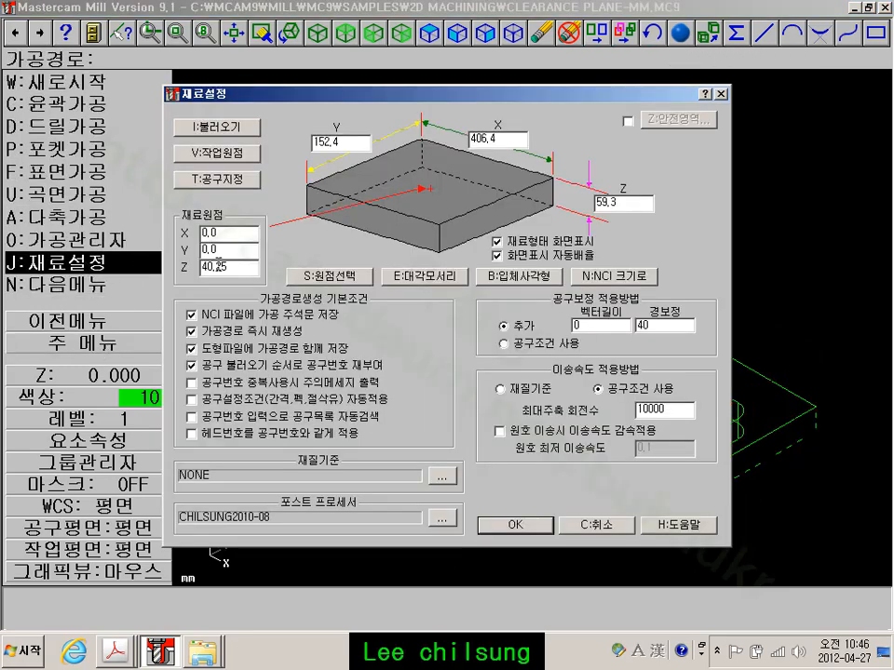
left_click(498, 240)
left_click(515, 525)
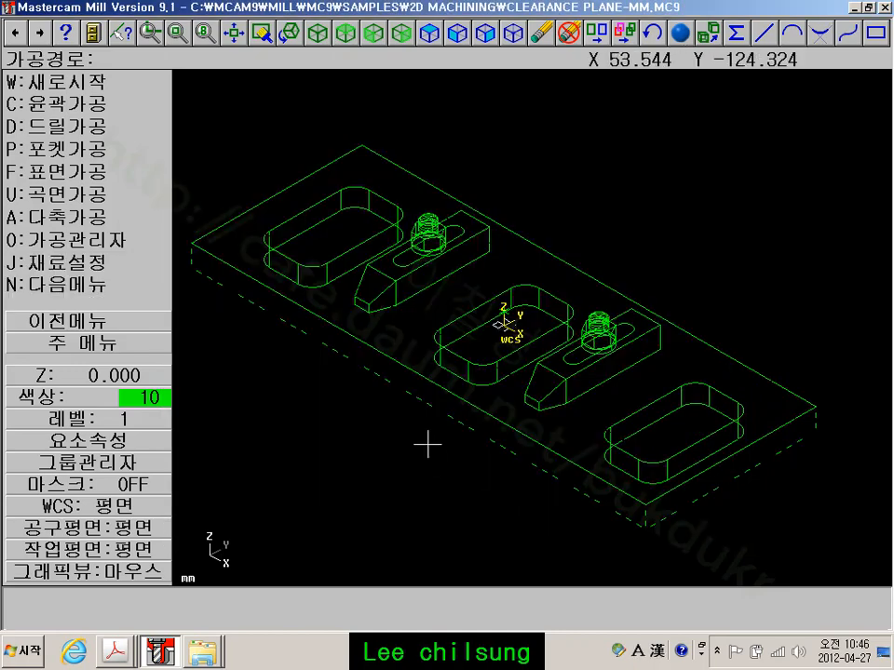
middle_click_drag(351, 405, 372, 392)
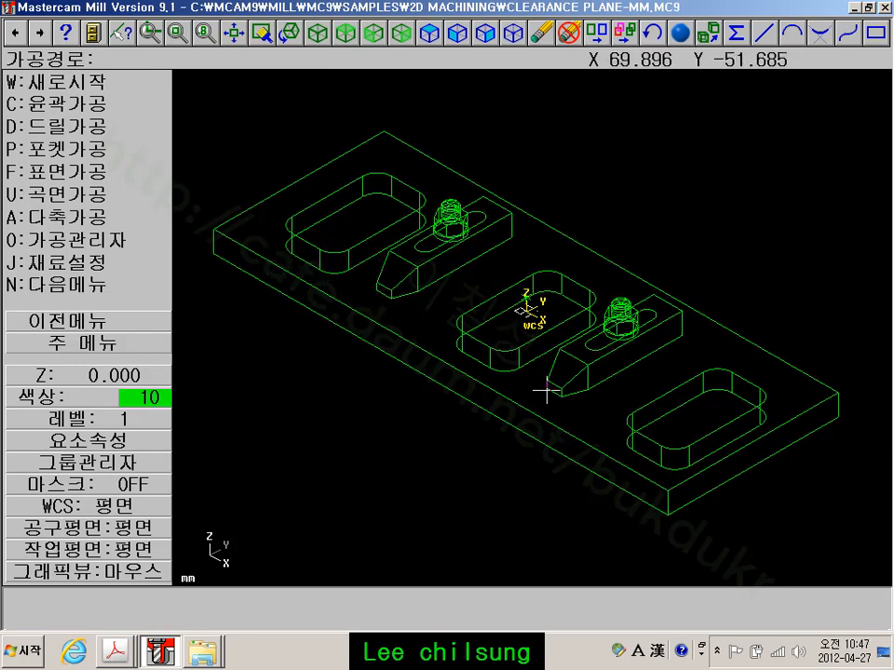
middle_click_drag(555, 412, 574, 319)
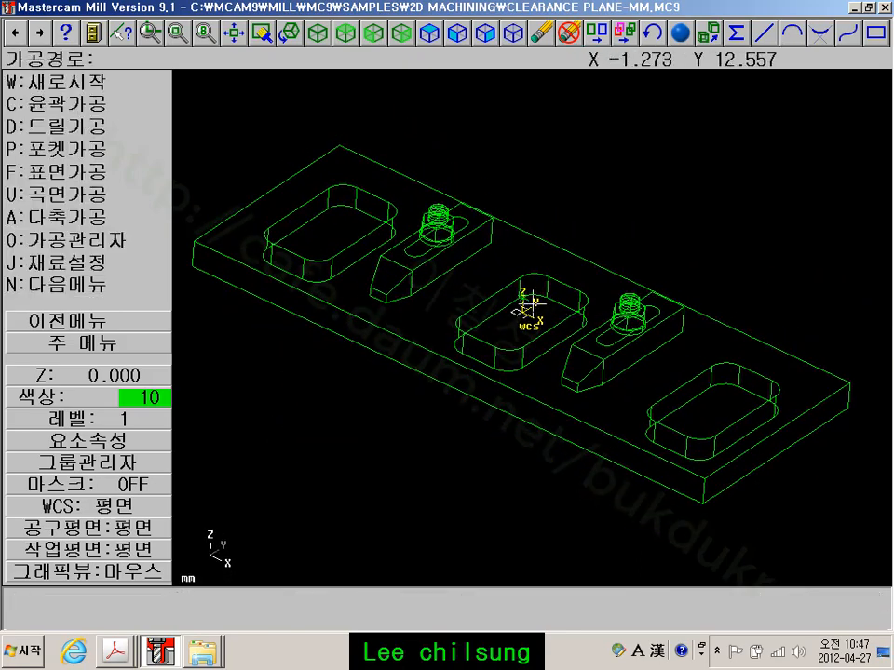
left_click(317, 33)
scroll(506, 237, "down", 3)
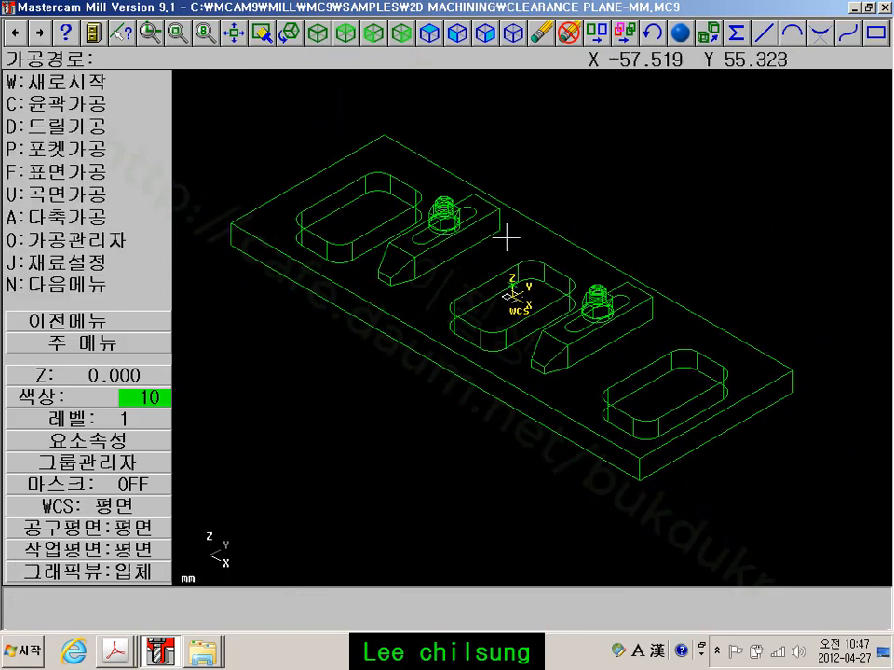
middle_click_drag(506, 238, 528, 212)
left_click(136, 342)
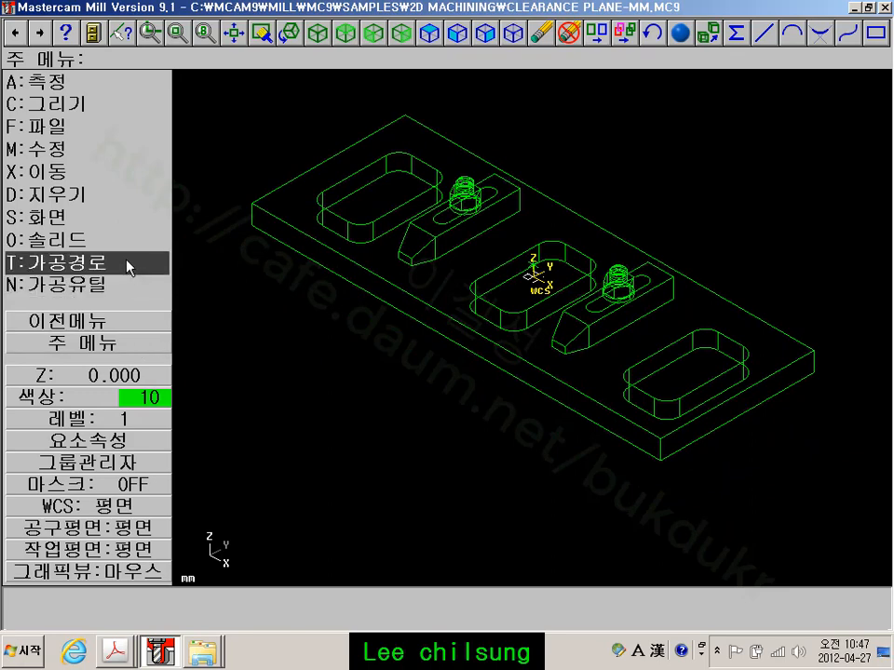
Check how the geometry is distributed over the levels in the level manager, and cancel without changing anything
left_click(160, 418)
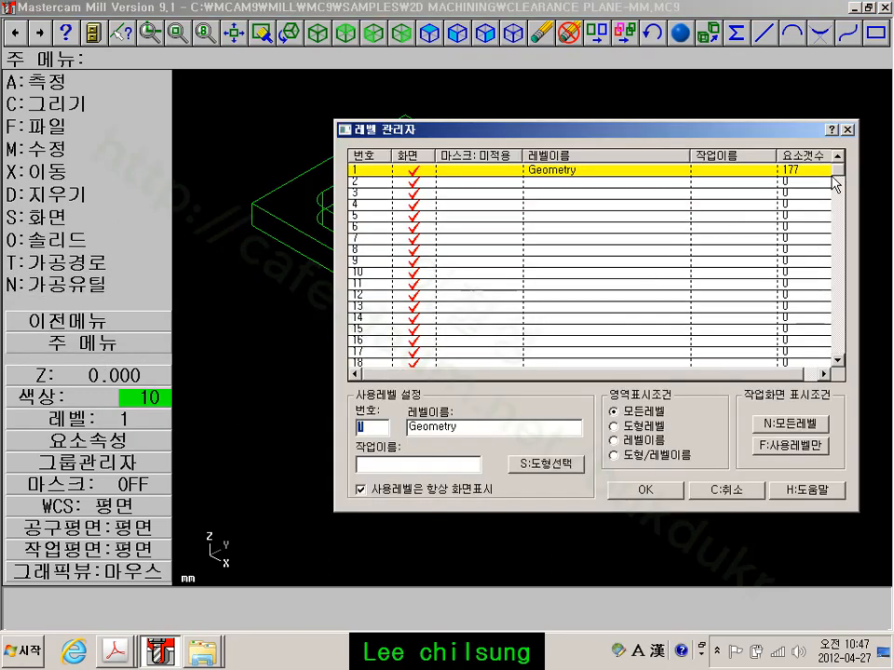
mouse_move(839, 170)
left_mouse_down()
mouse_move(839, 299)
mouse_move(840, 172)
left_mouse_up()
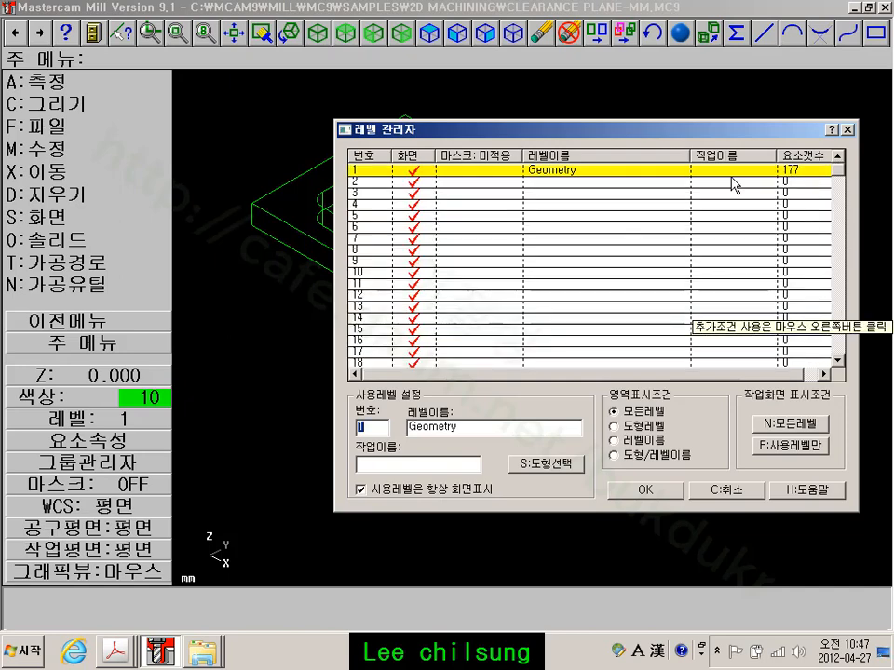
left_click(742, 492)
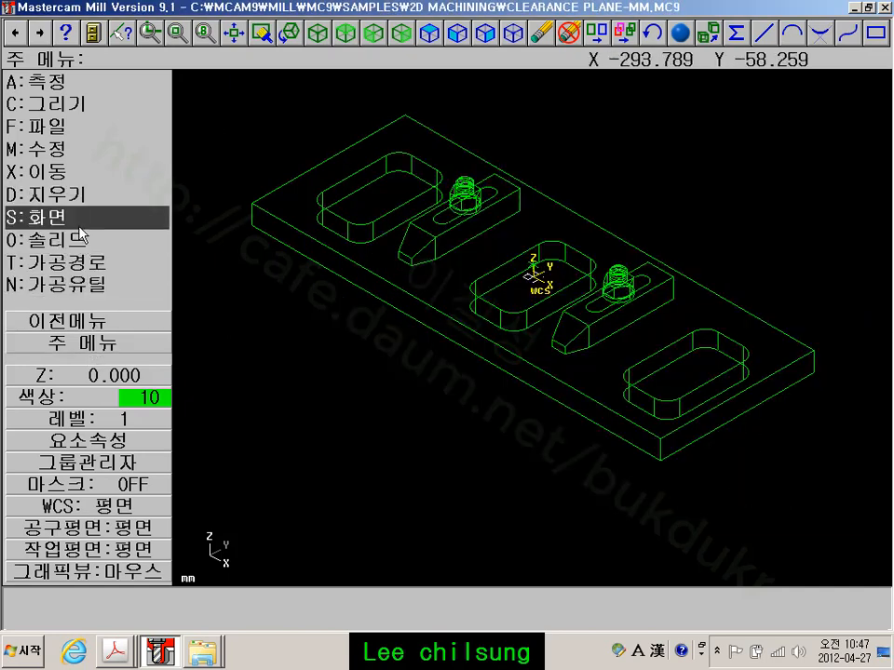
Check for blanked geometry using the Blank command's Unblank option, and return to the top-level commands
left_click(56, 216)
left_click(81, 261)
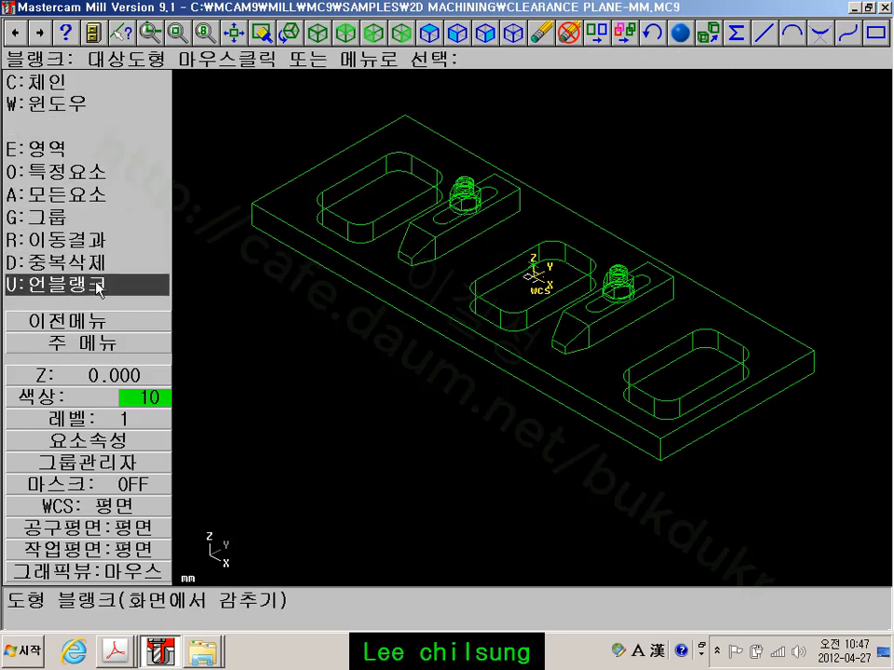
scroll(597, 290, "down", 2)
scroll(512, 223, "up", 2)
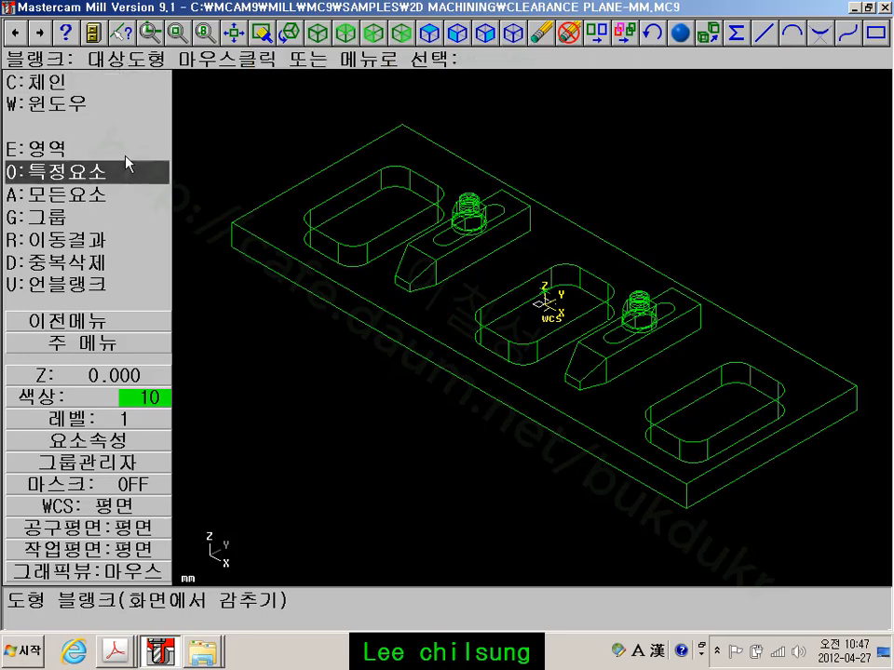
left_click(123, 287)
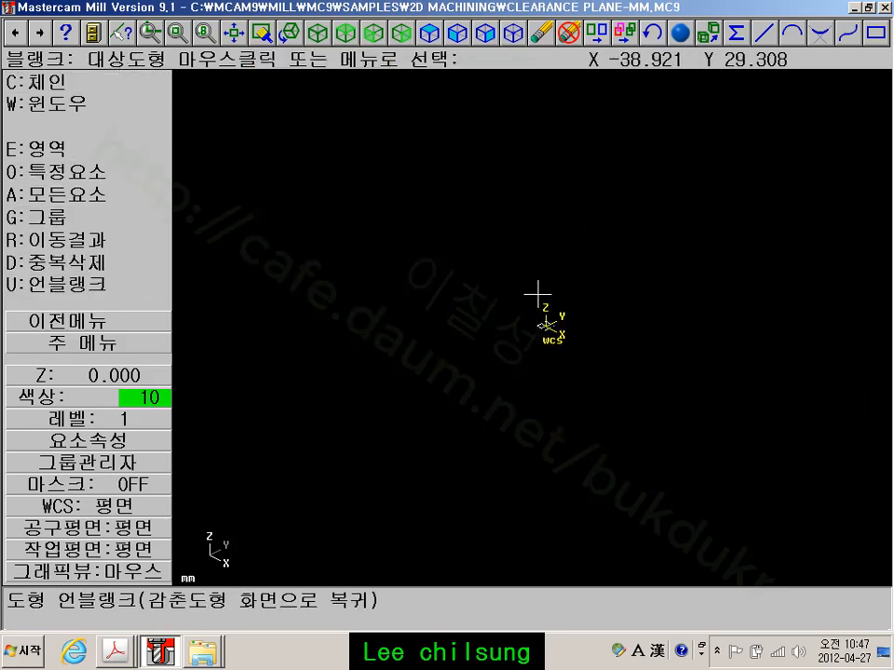
left_click(140, 338)
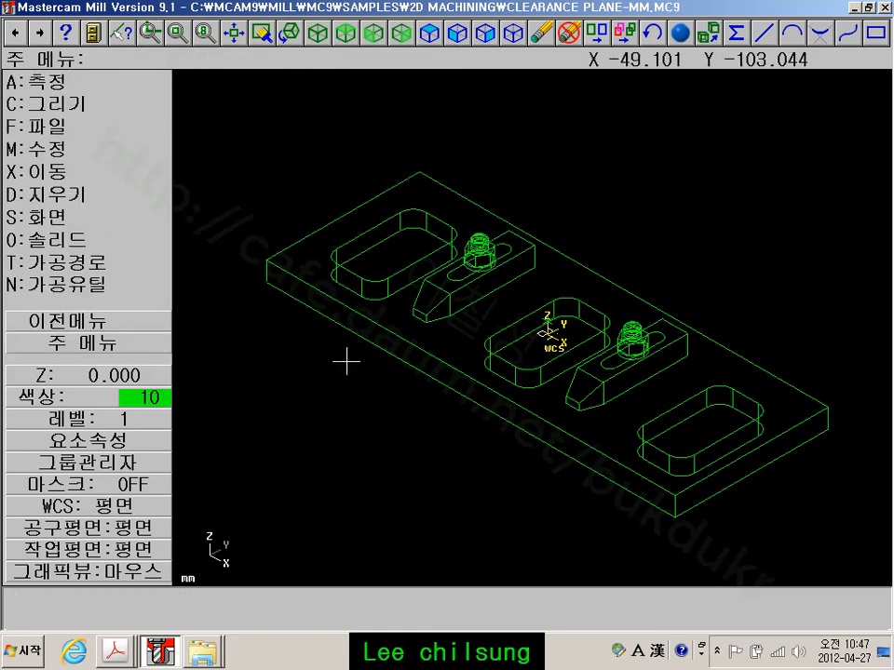
Start a solid extrusion and chain the full upper outline of the plate, continuing the chain at each branch point
scroll(634, 408, "up", 2)
middle_click_drag(481, 367, 487, 343)
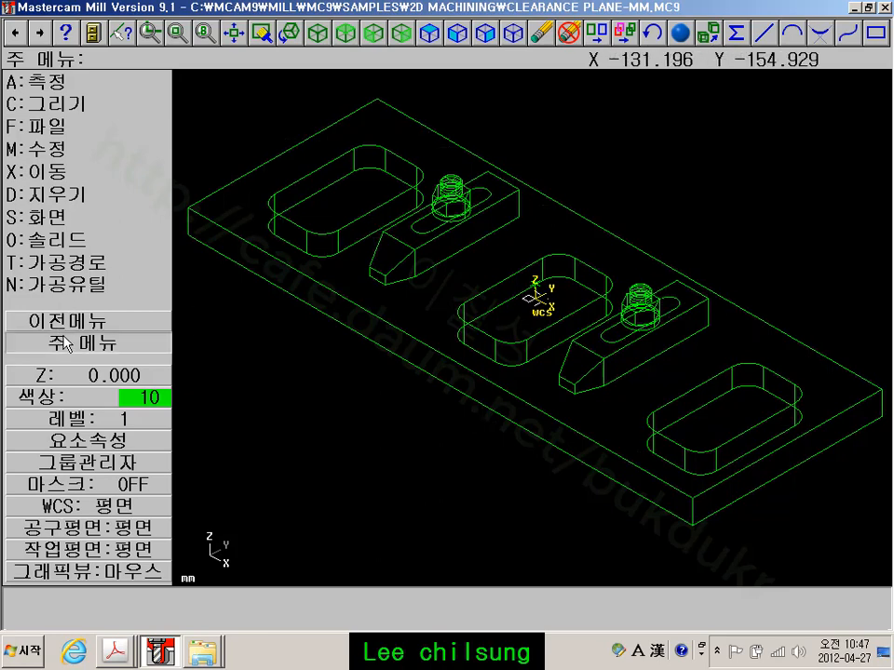
left_click(65, 241)
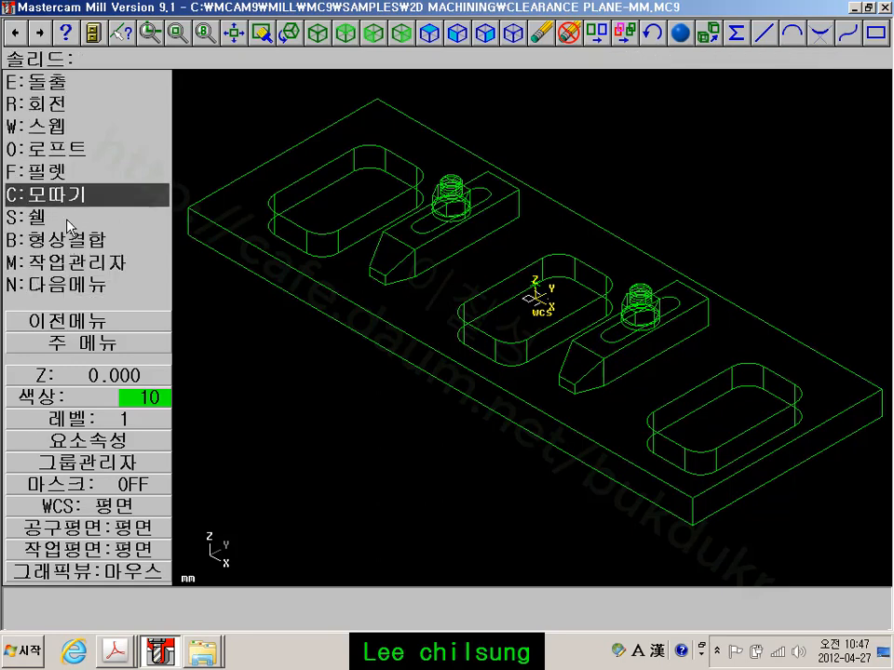
left_click(42, 81)
left_click(235, 174)
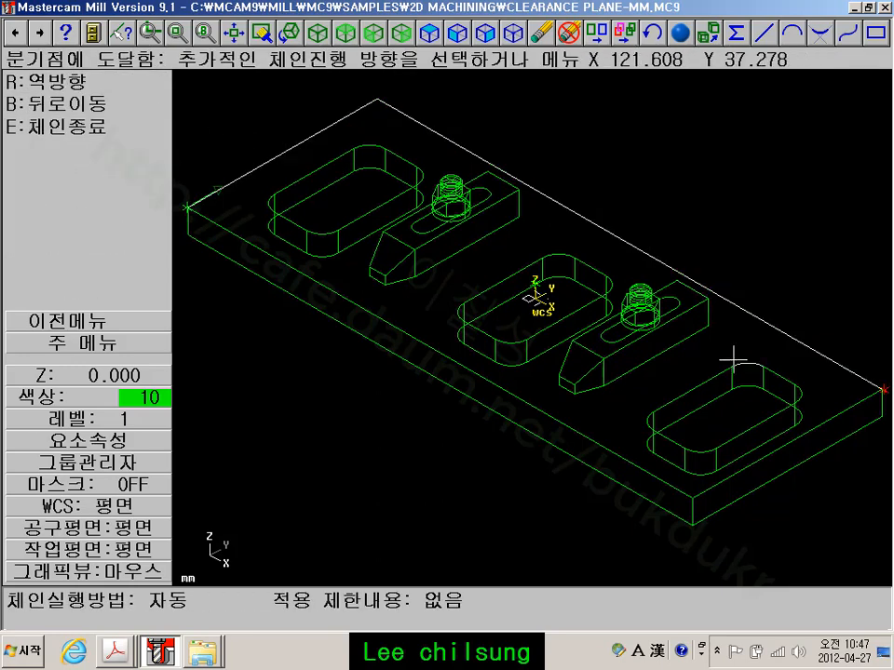
left_click(845, 406)
left_click(659, 475)
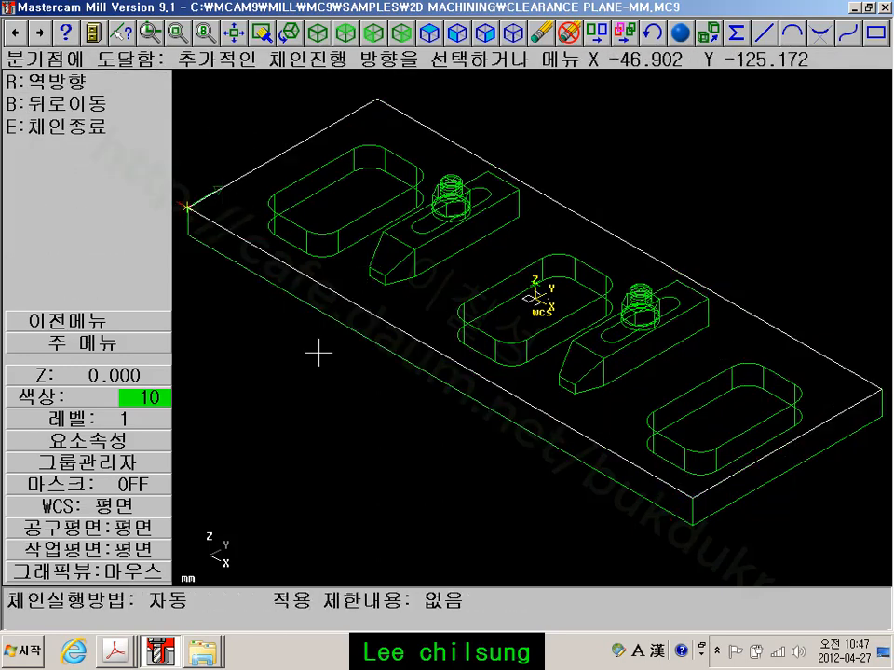
scroll(315, 353, "down", 2)
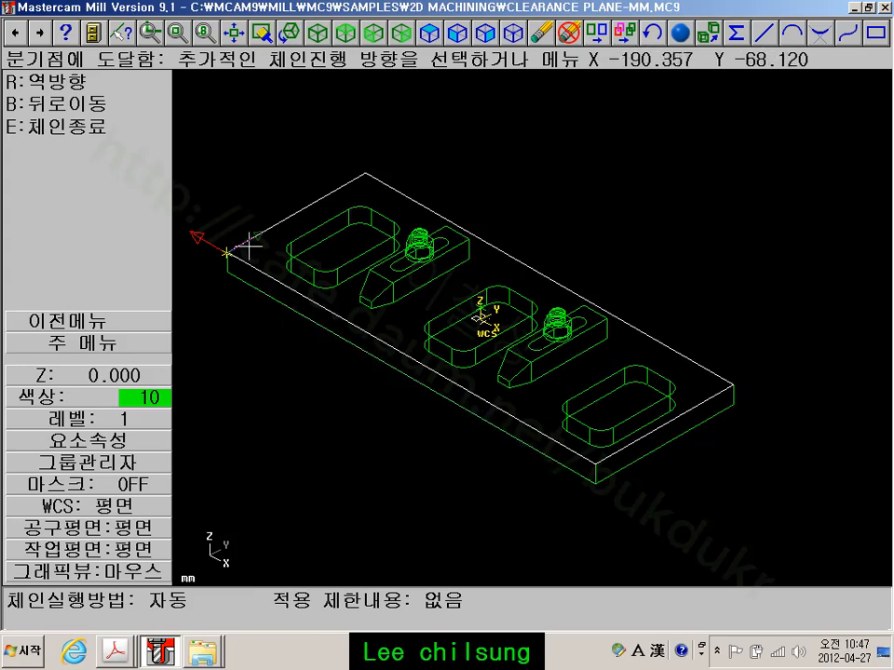
left_click(58, 125)
left_click(58, 218)
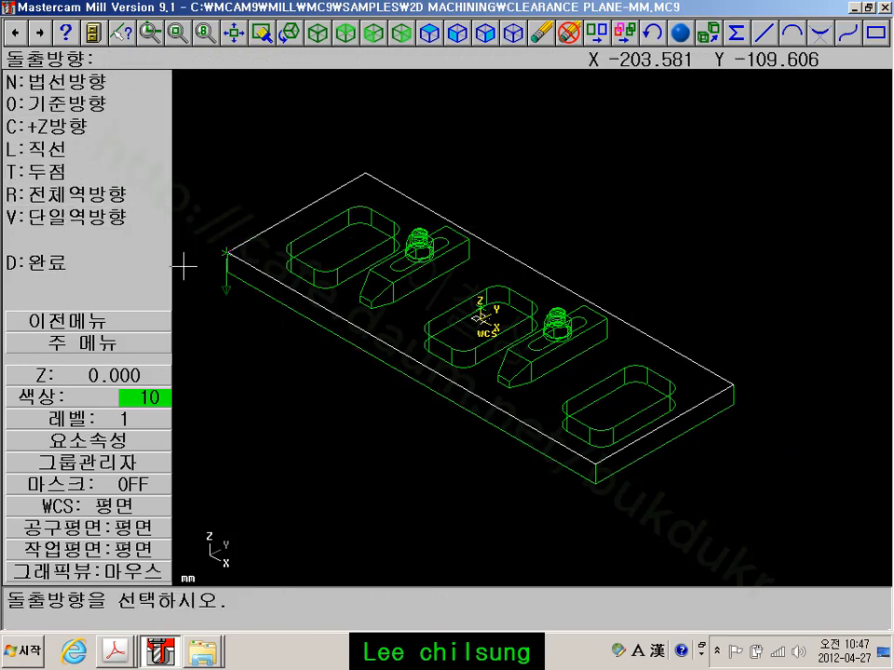
Extrude the plate outline downward as a new body, up to the endpoint at the plate's lower corner
scroll(200, 281, "up", 3)
scroll(258, 210, "up", 1)
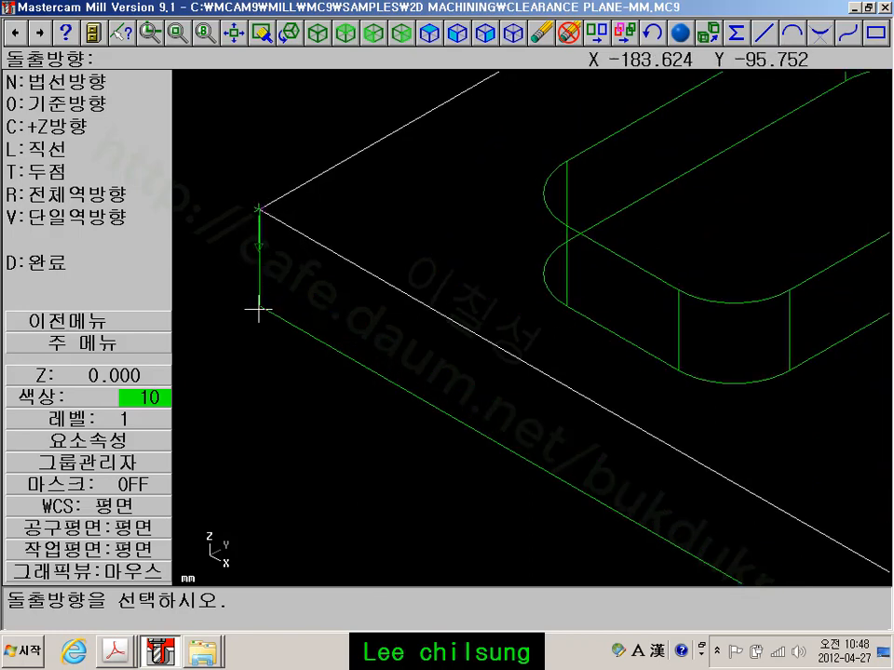
left_click(38, 262)
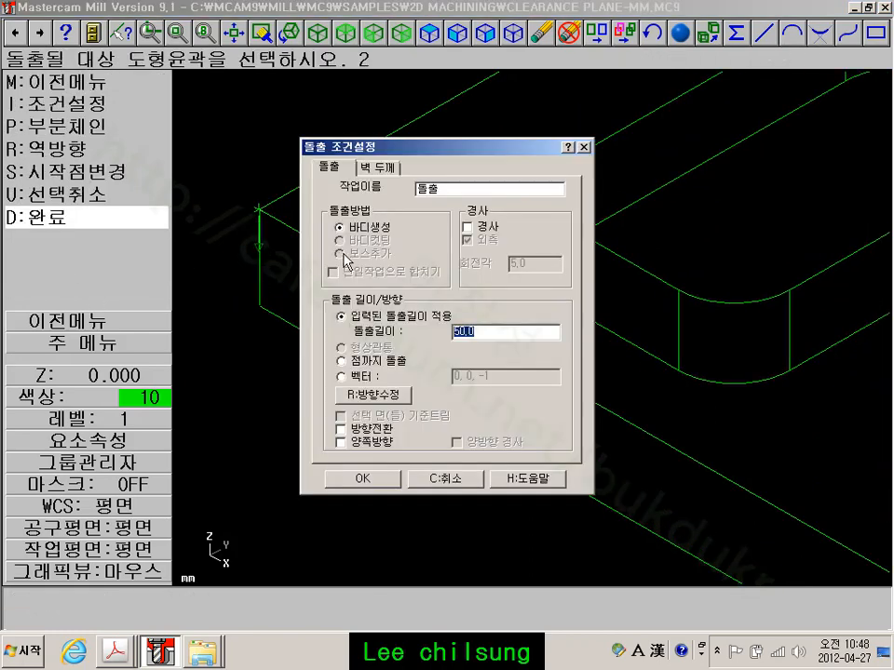
left_click(352, 361)
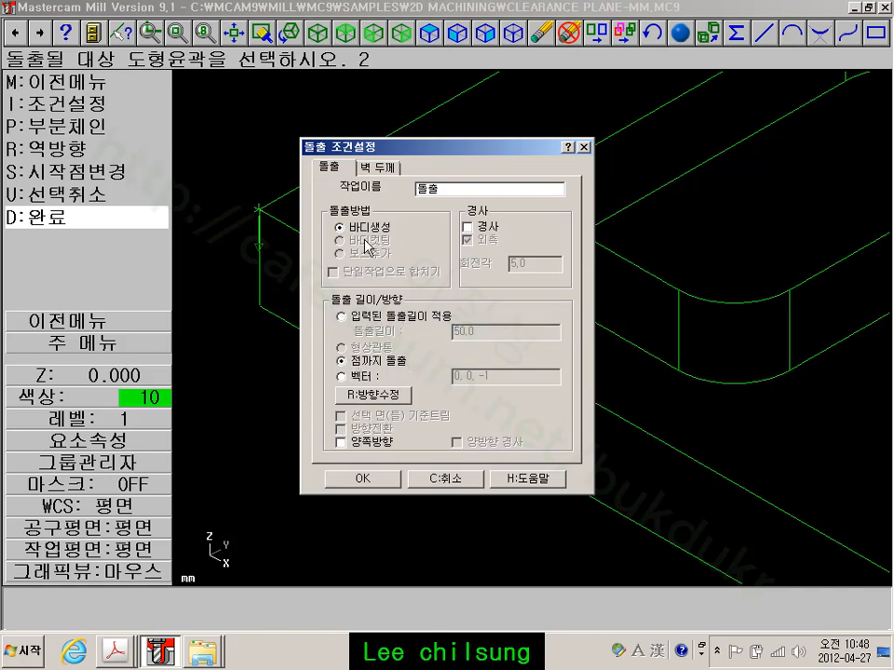
left_click(363, 479)
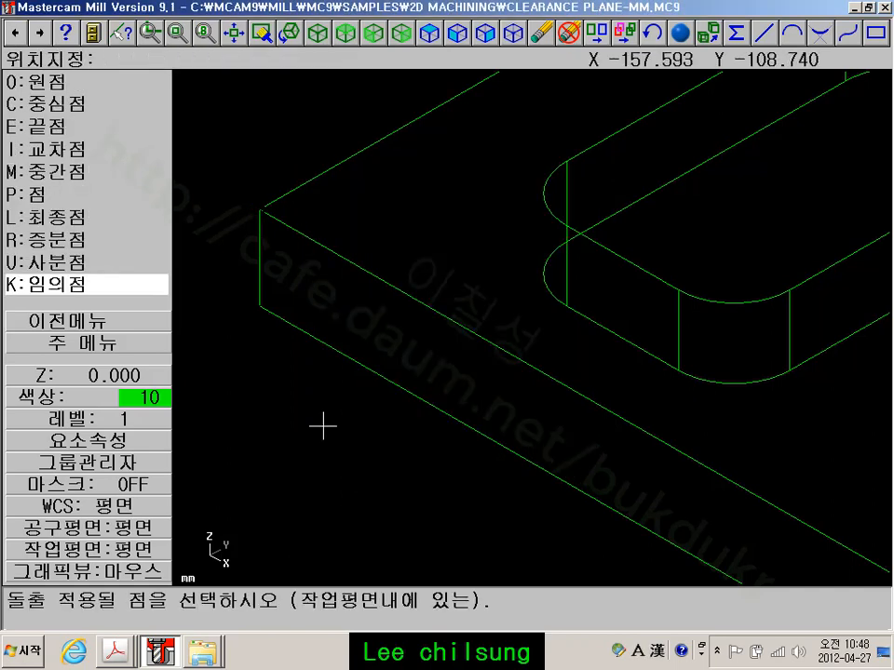
left_click(259, 309)
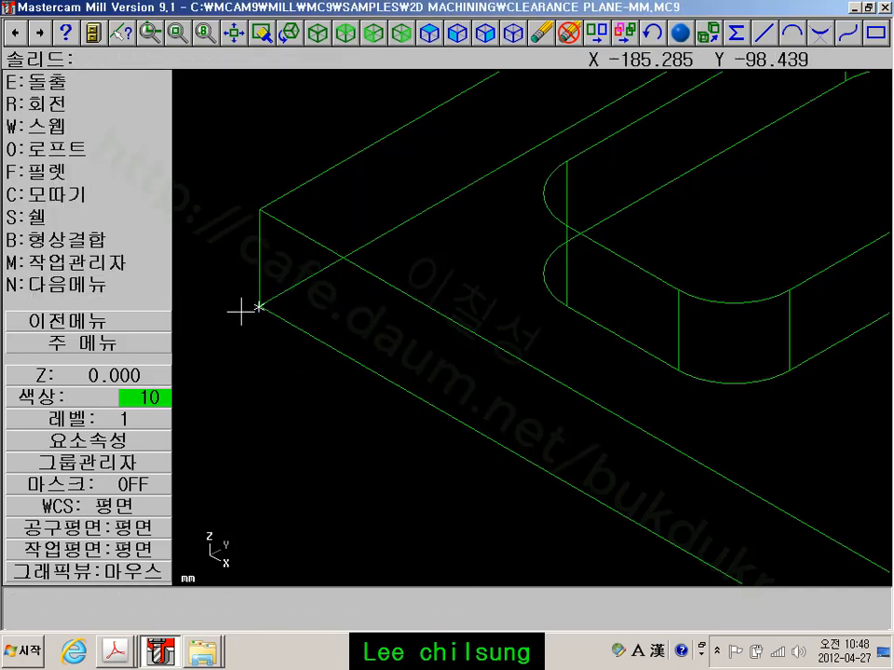
left_click(92, 344)
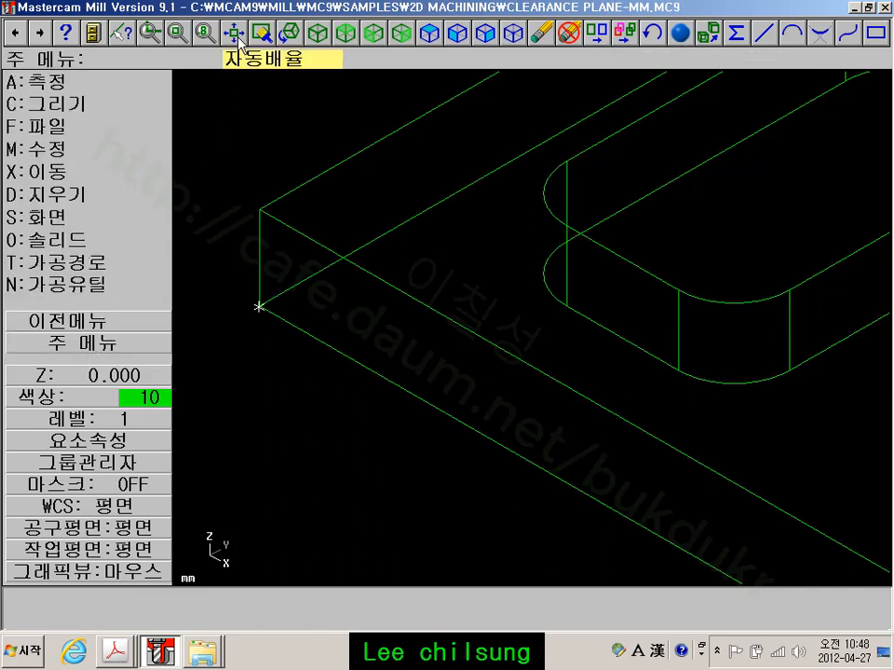
Fit the whole part in view and turn on shading for all bodies
left_click(178, 27)
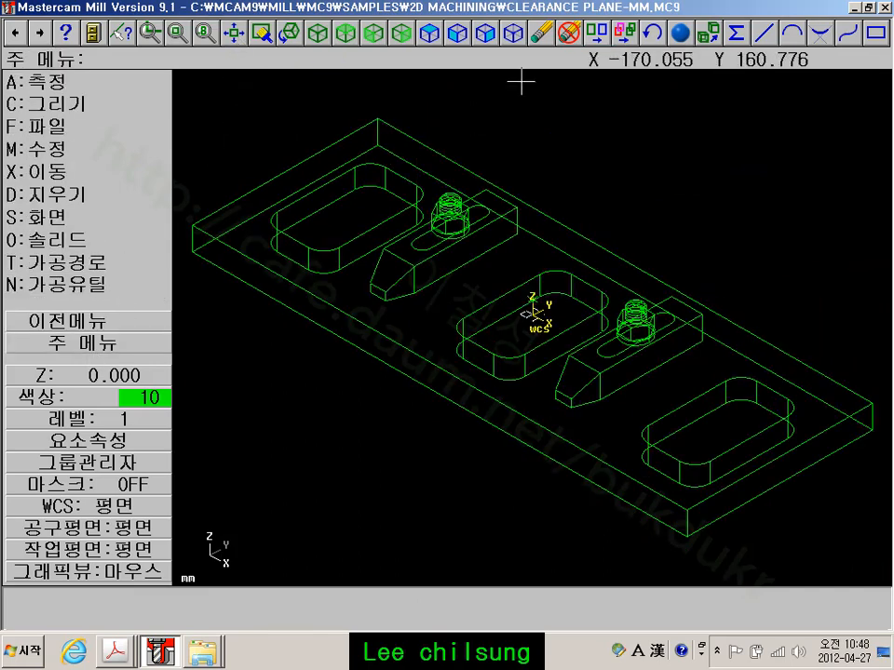
left_click(680, 31)
left_click(308, 188)
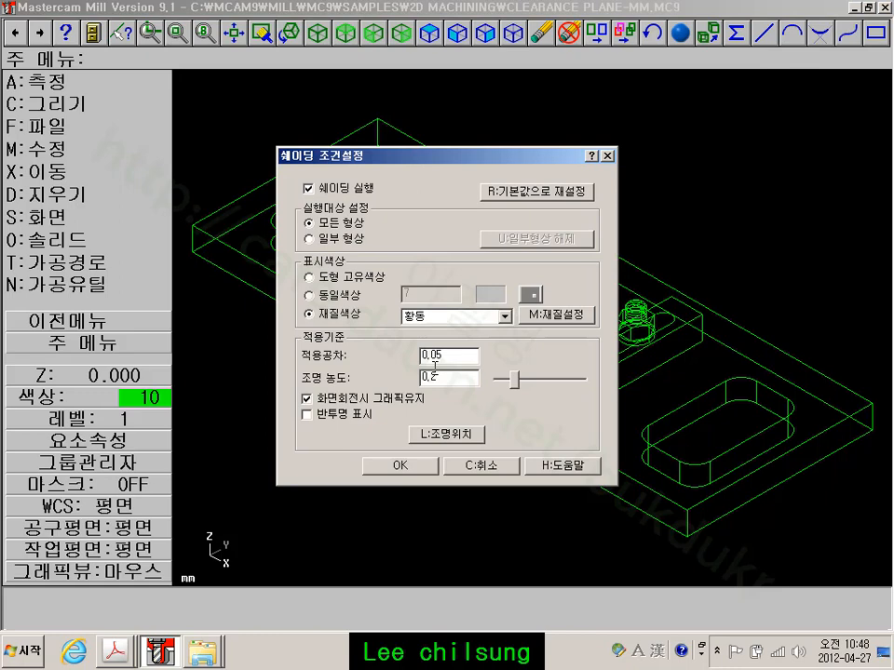
left_click(401, 465)
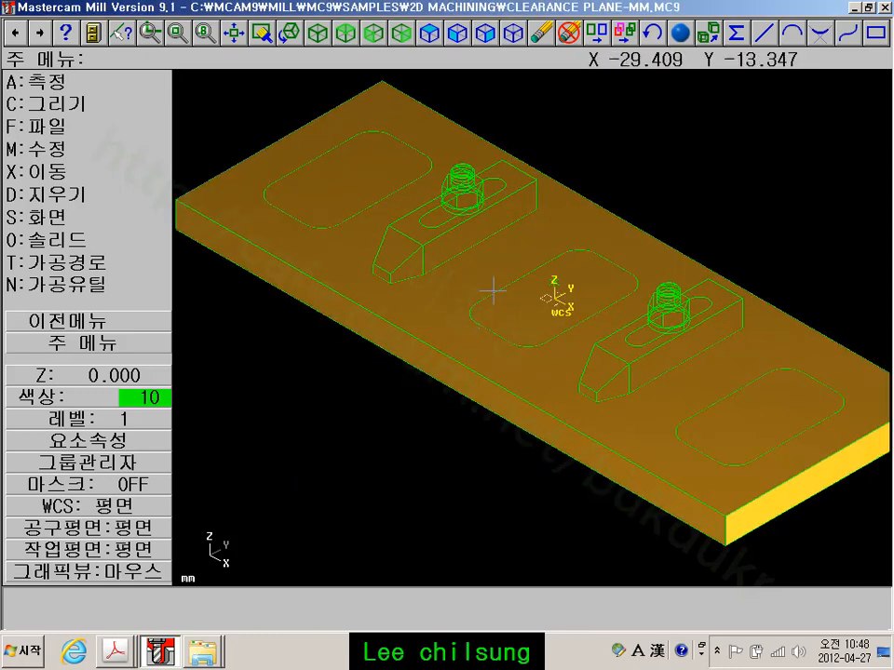
scroll(458, 460, "down", 1)
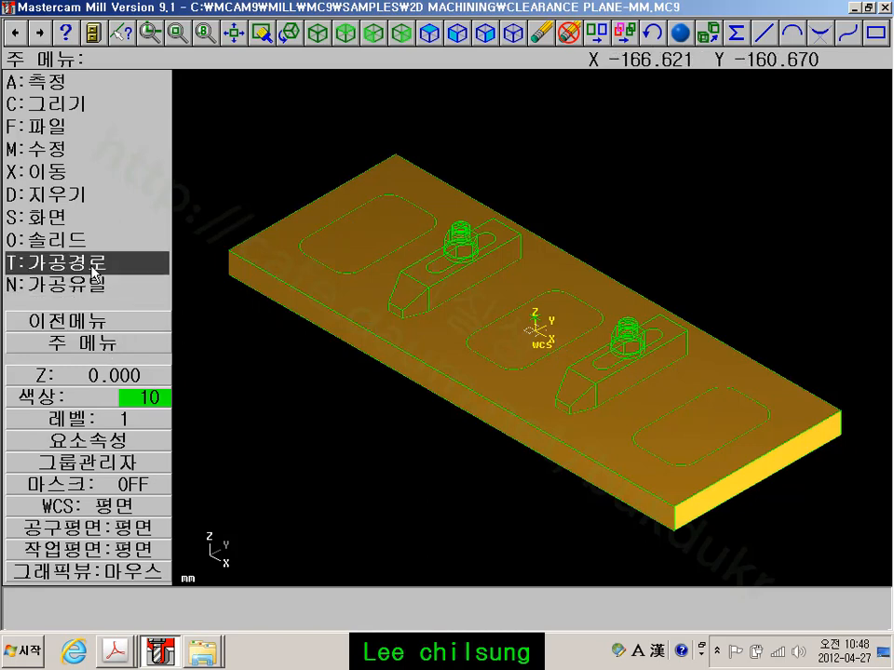
Start another solid extrusion, try to chain the upper outline of the pocket at one end of the plate, and unselect the chain
left_click(103, 239)
left_click(59, 82)
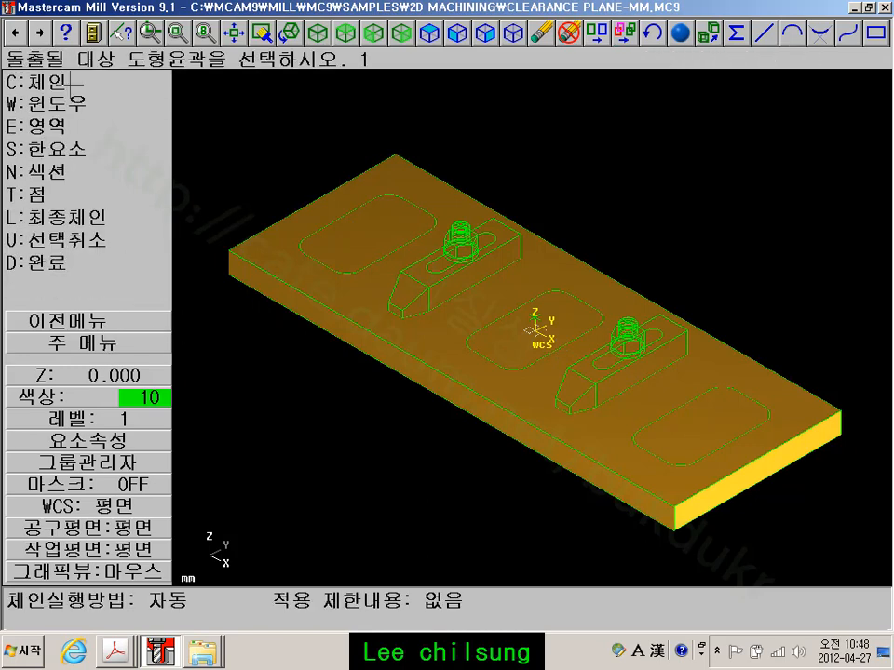
left_click(344, 220)
left_click(557, 341)
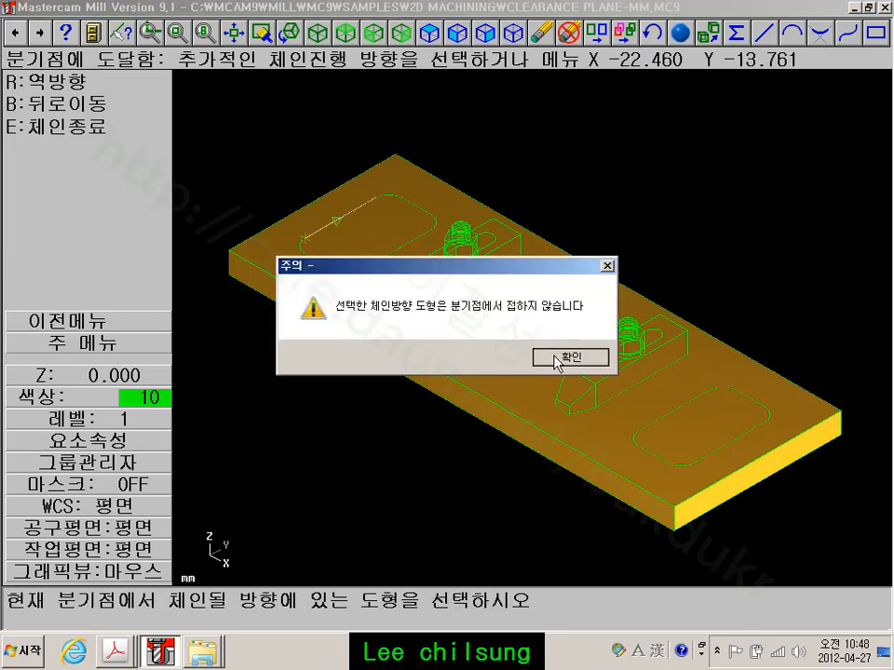
left_click(563, 355)
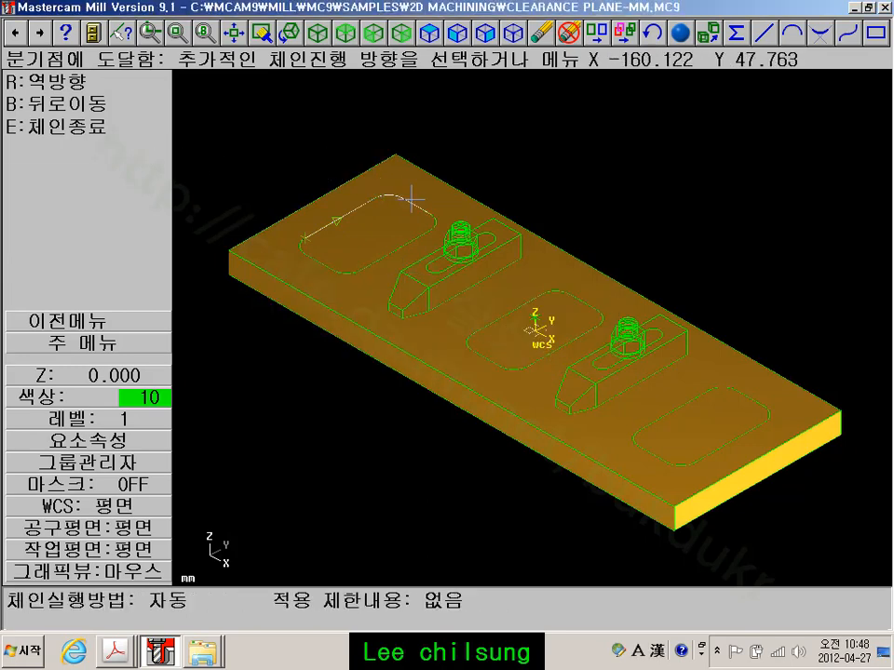
left_click(119, 322)
left_click(84, 196)
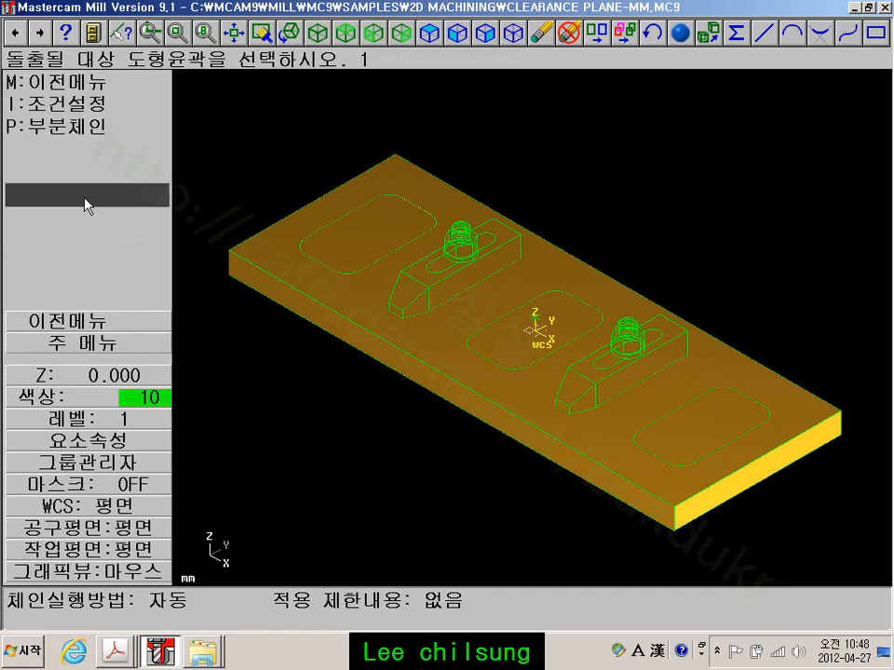
Enable the plane restriction in the chaining options and chain the upper outlines of all three pockets
left_click(84, 106)
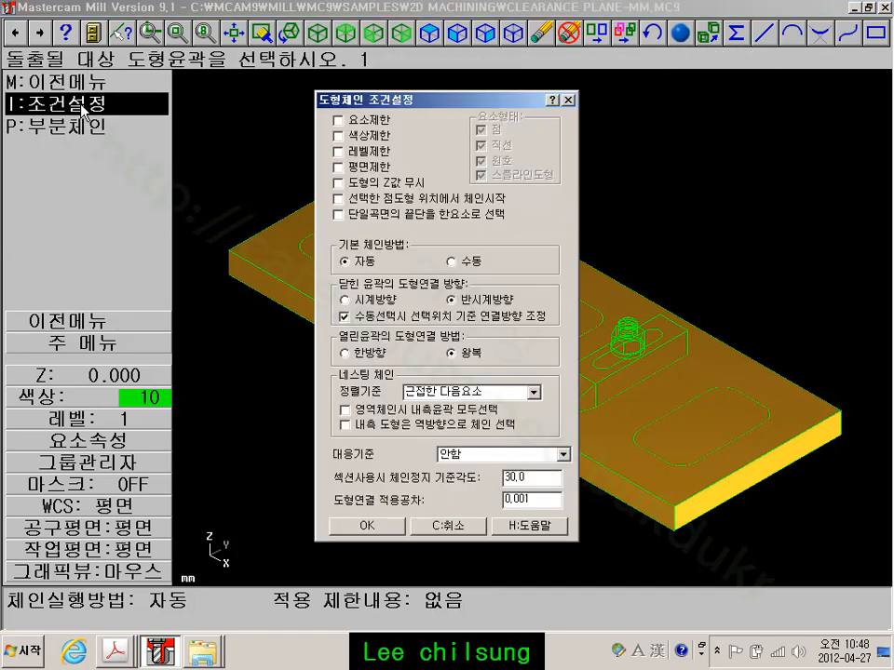
left_click(339, 167)
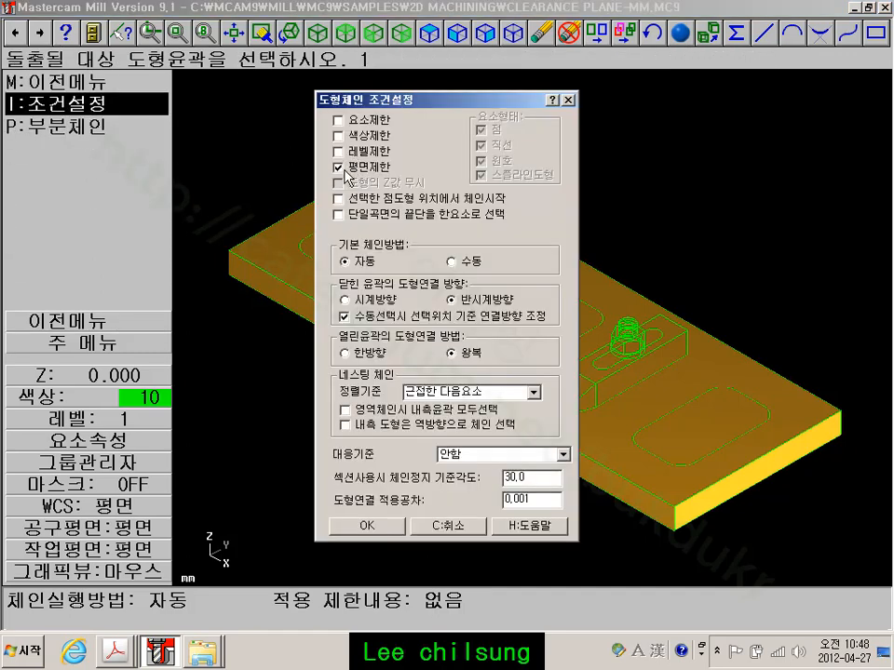
left_click(389, 527)
left_click(402, 232)
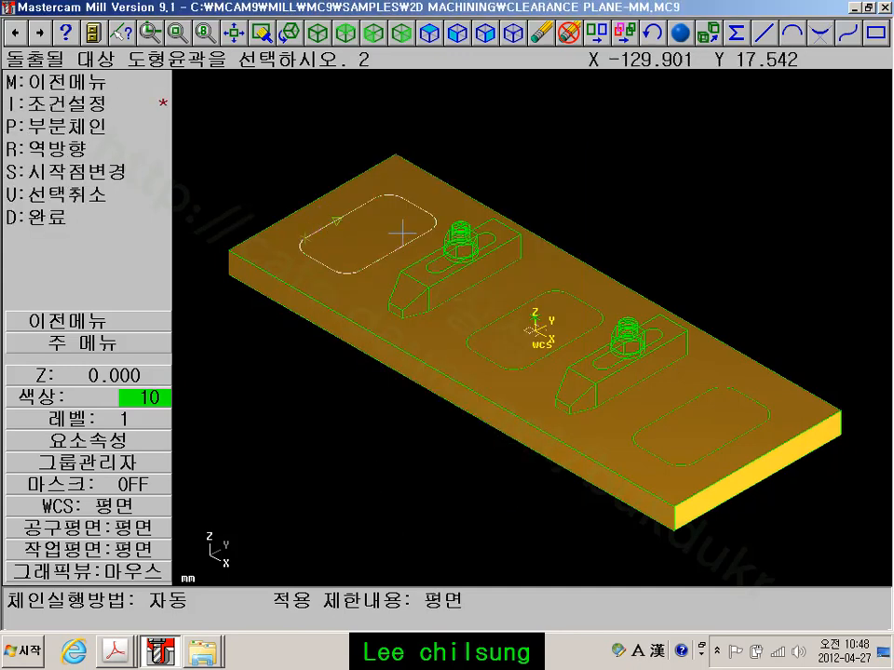
left_click(477, 316)
left_click(661, 415)
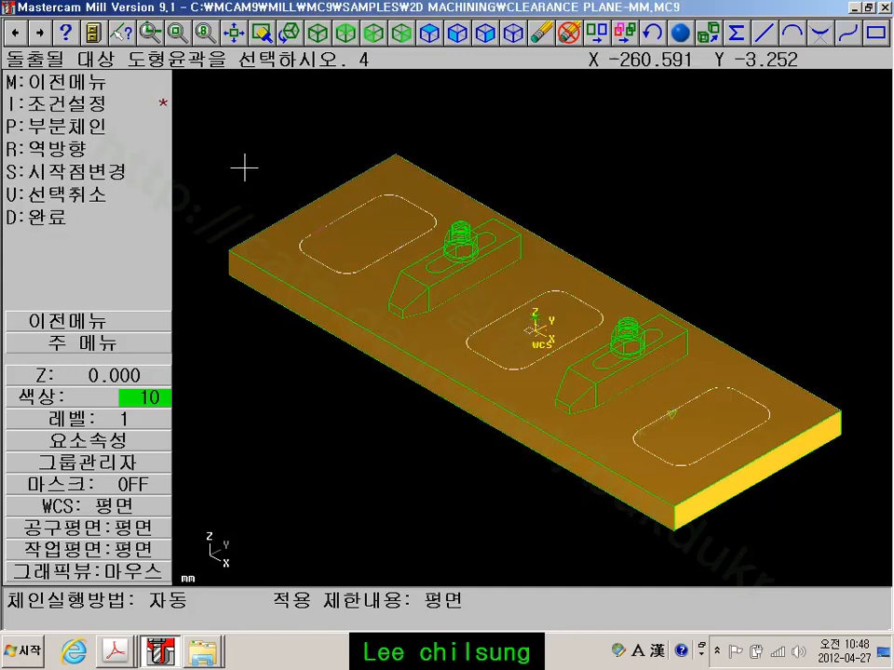
Extrude the three chained pocket outlines downward as body cuts that go completely through the plate
left_click(124, 218)
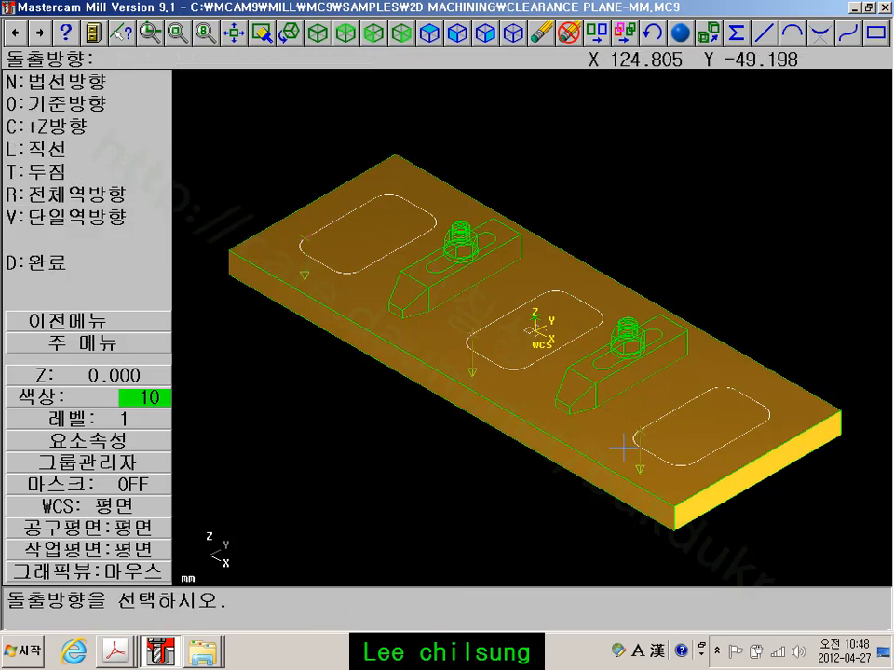
left_click(100, 267)
left_click(352, 242)
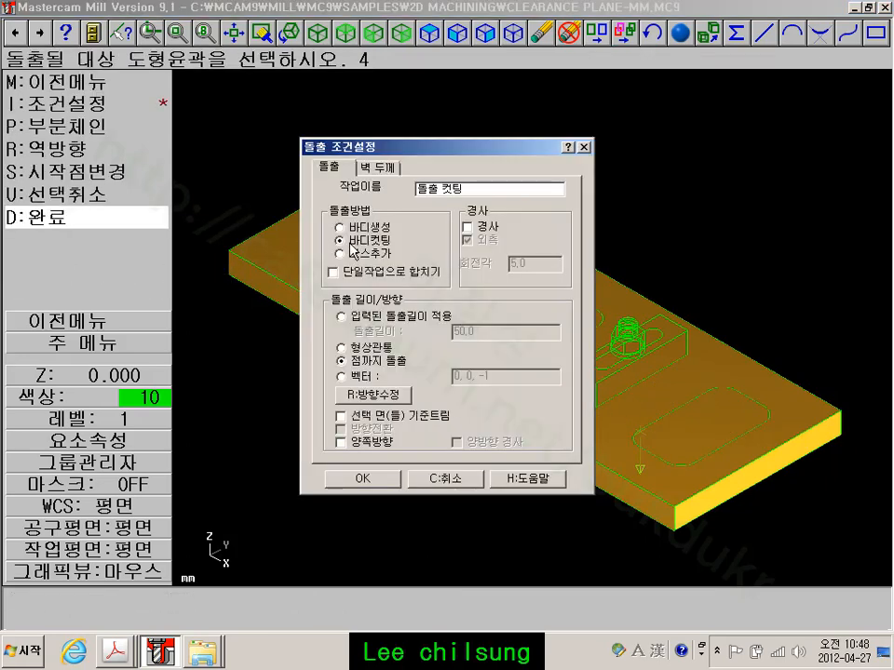
left_click(342, 347)
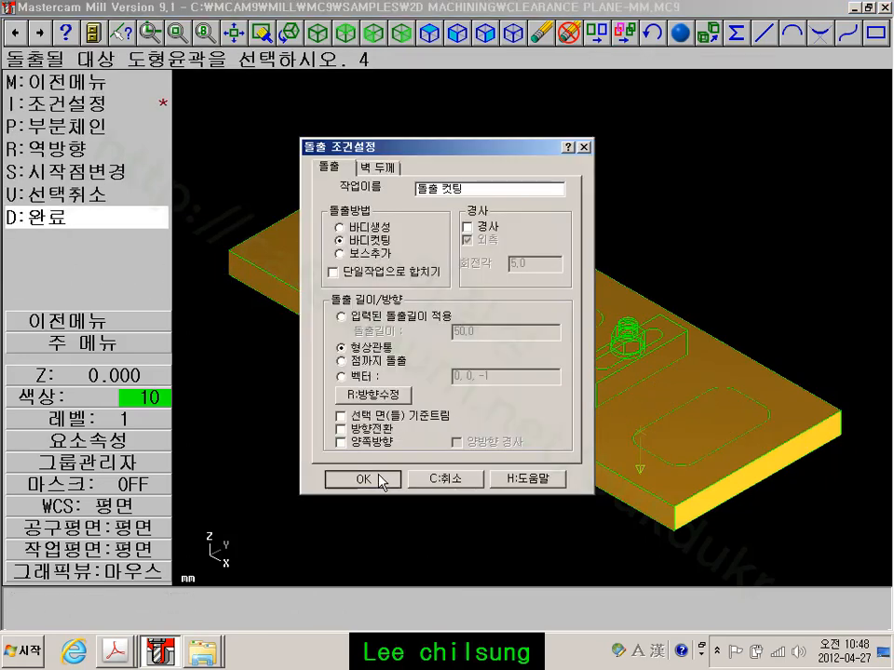
left_click(363, 479)
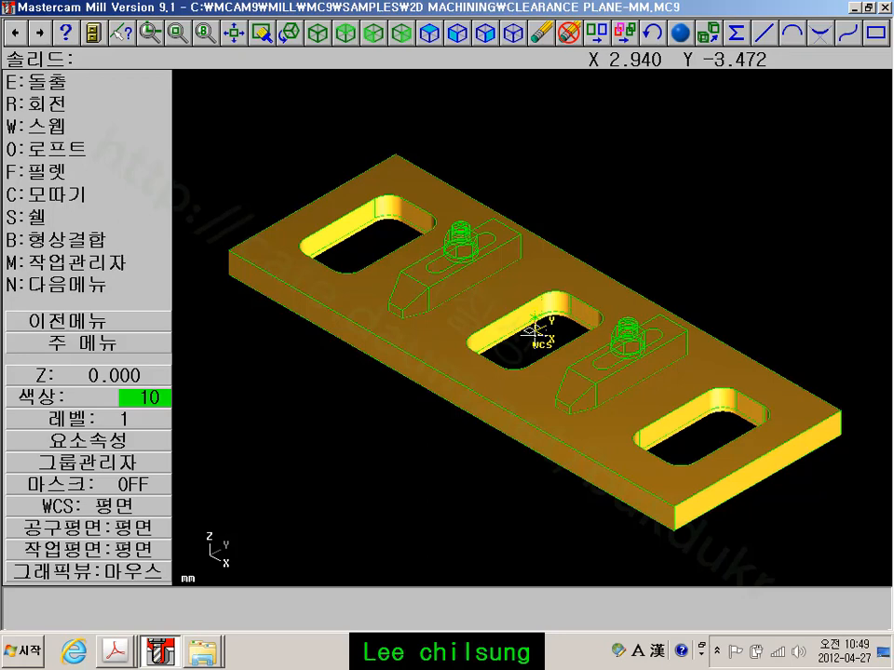
scroll(379, 223, "up", 3)
scroll(554, 389, "down", 3)
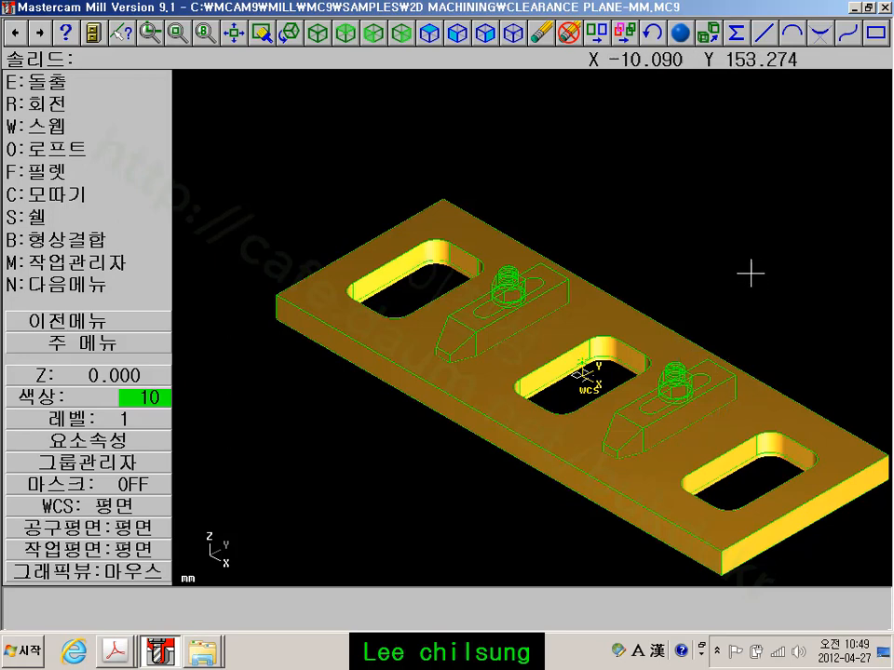
Delete the three extruded cut operations from the solid's operation history and regenerate the solid
left_click(138, 350)
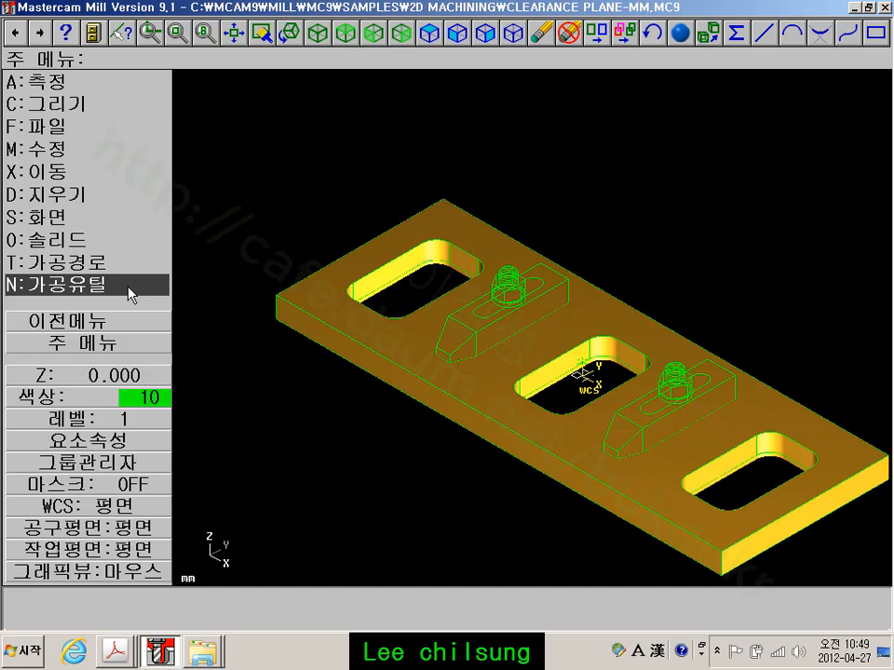
left_click(124, 239)
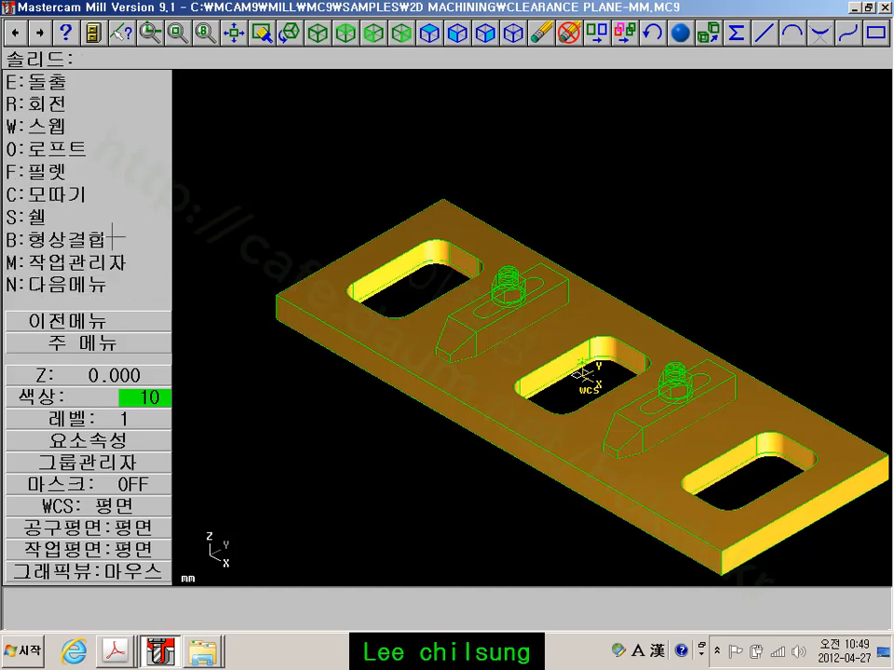
left_click(165, 265)
left_click(341, 226)
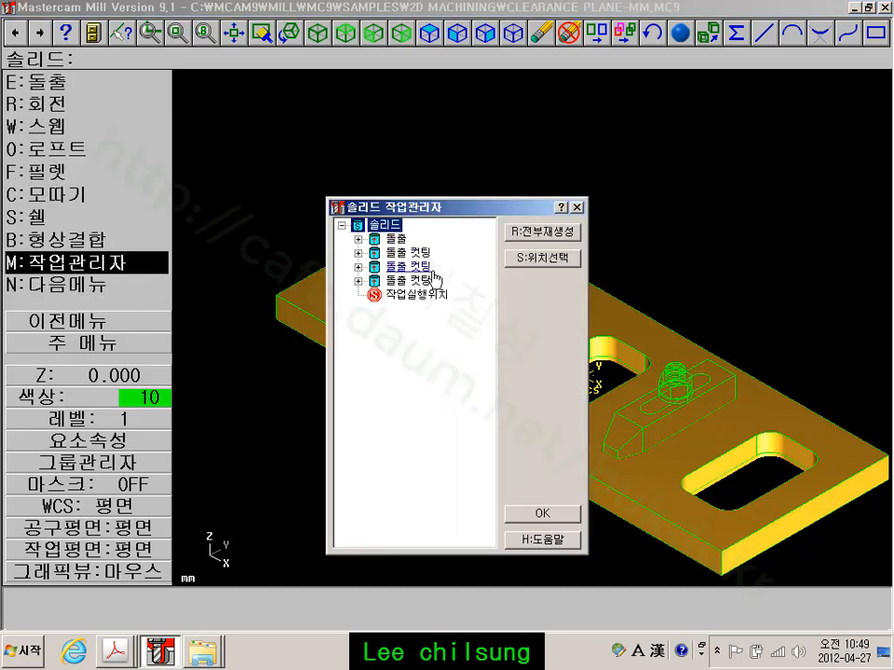
left_click(402, 252)
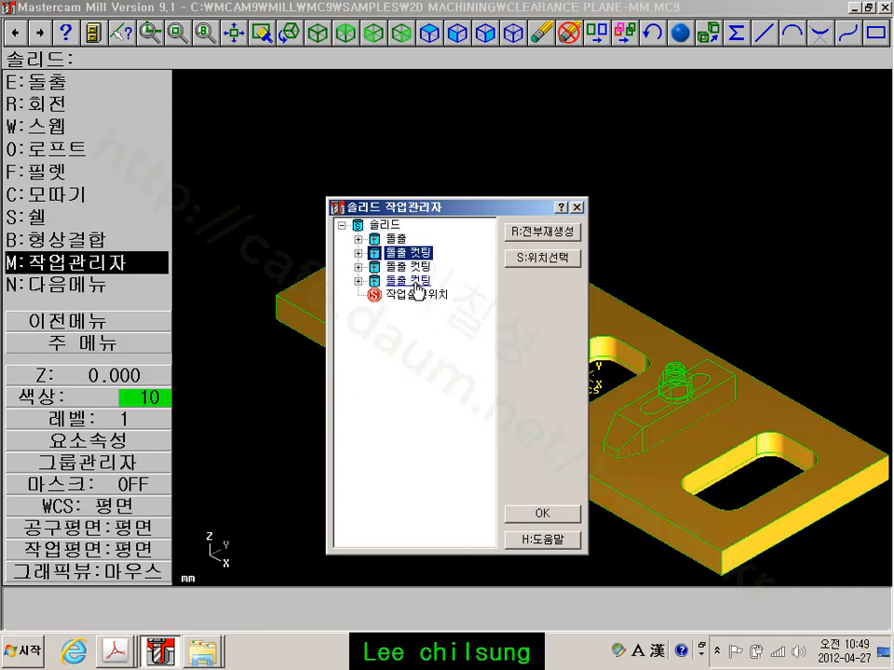
left_click(409, 280)
key("Delete")
left_click(524, 238)
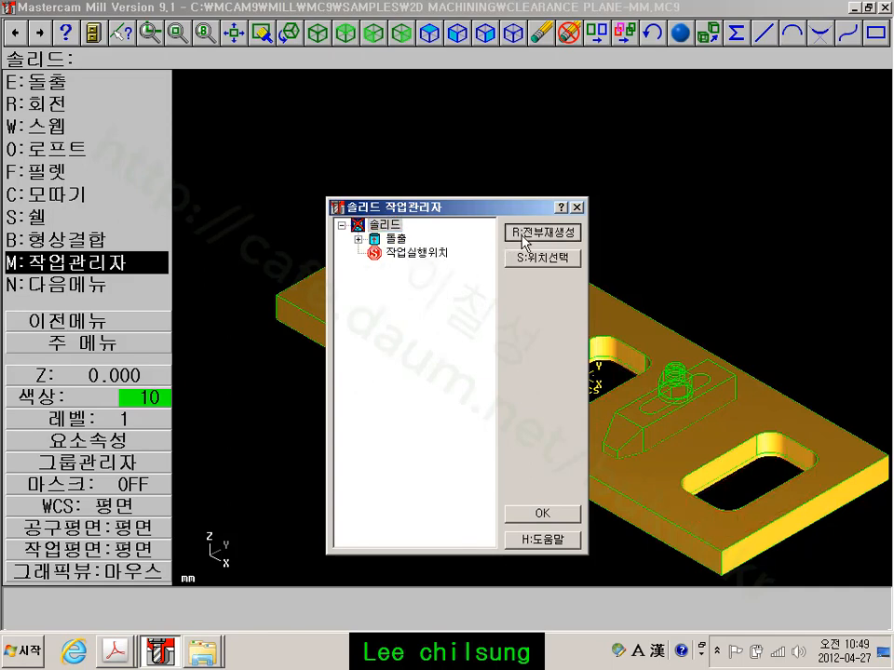
left_click(540, 515)
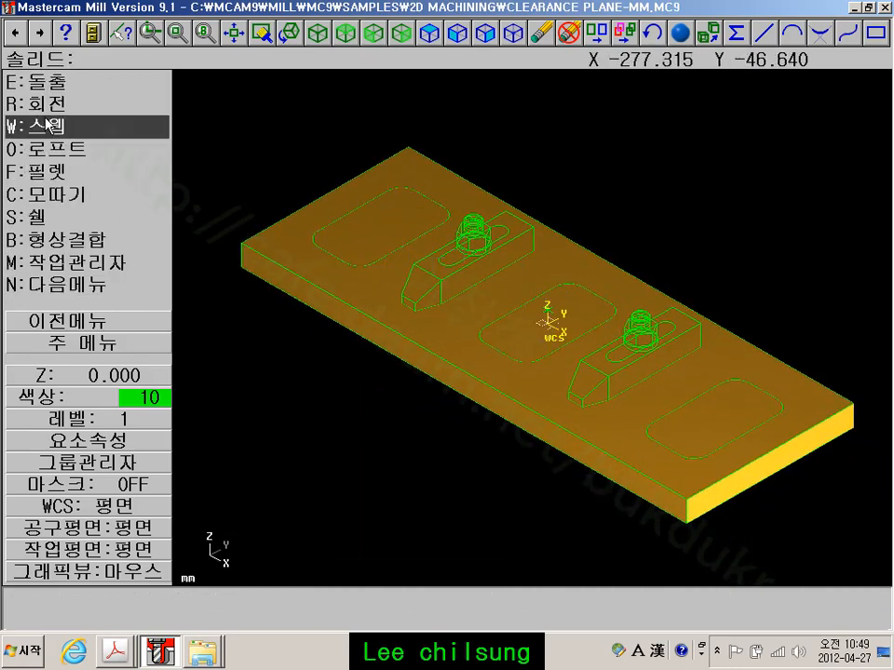
Start a new chained solid extrusion and turn off the plane restriction in the chaining options
left_click(52, 83)
left_click(53, 86)
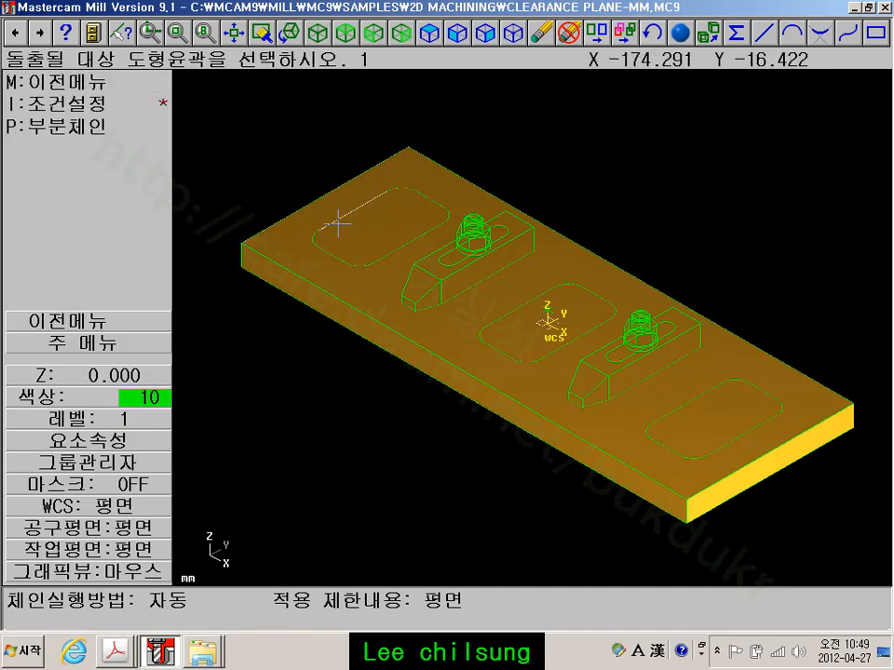
left_click(53, 104)
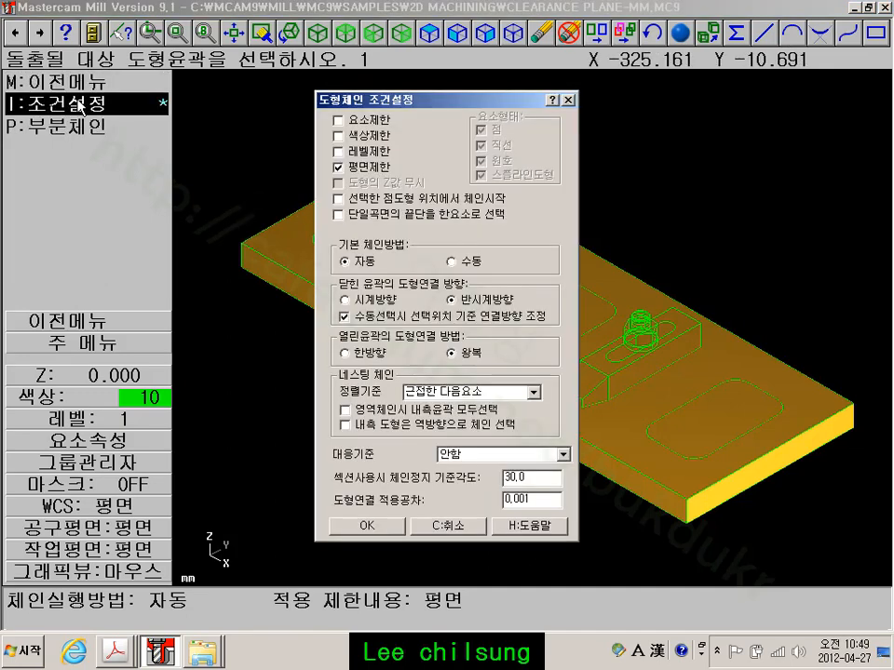
left_click(339, 167)
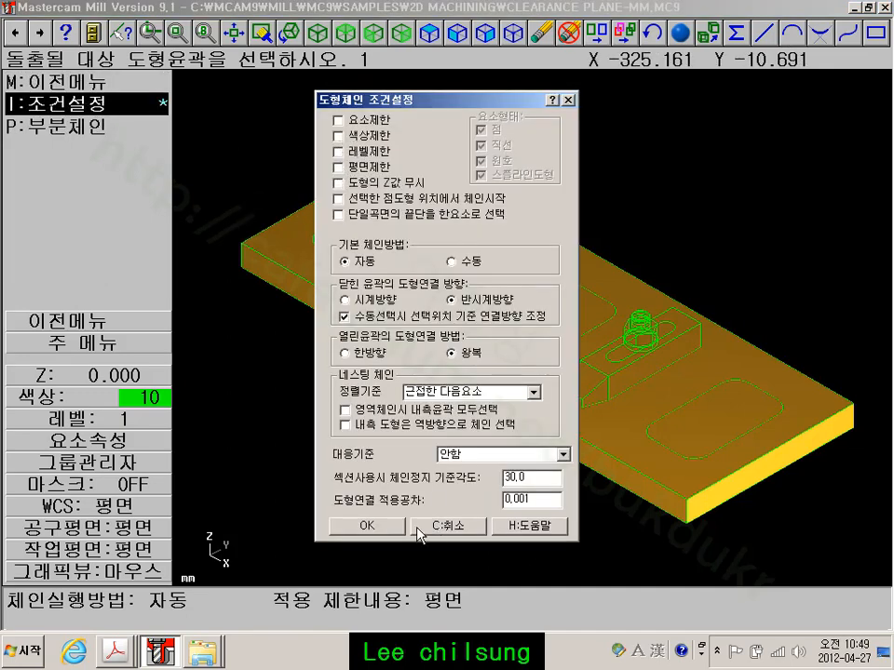
left_click(369, 525)
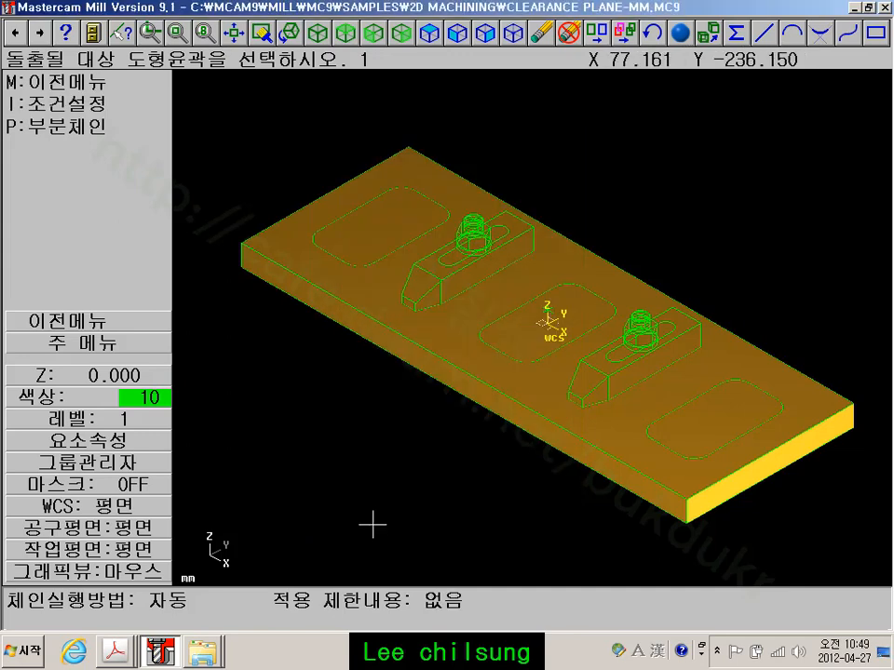
Try to chain the upper outline of the end pocket branch by branch without the plane restriction, and unselect the partial chain
left_click(333, 216)
scroll(325, 161, "up", 5)
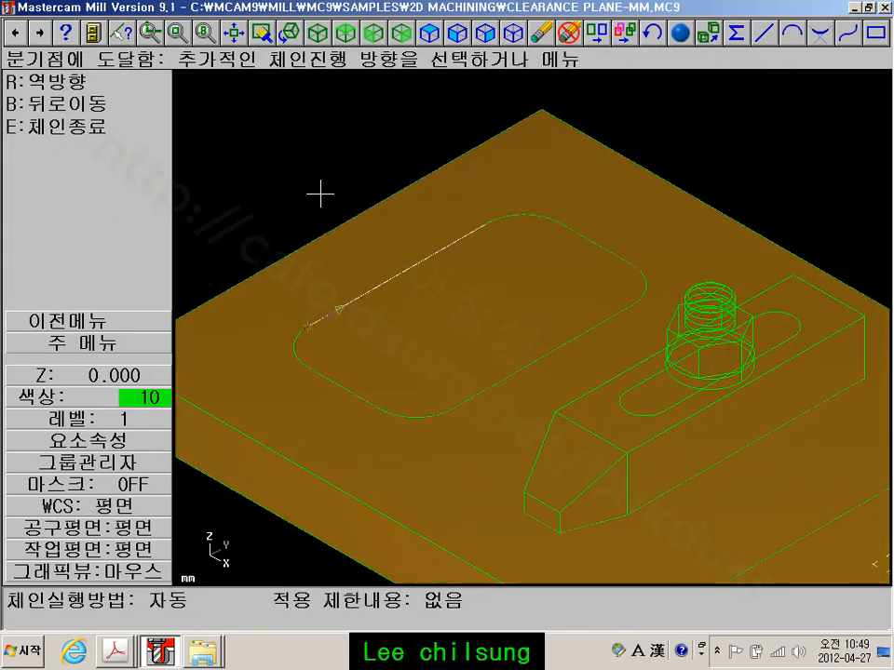
scroll(343, 194, "up", 3)
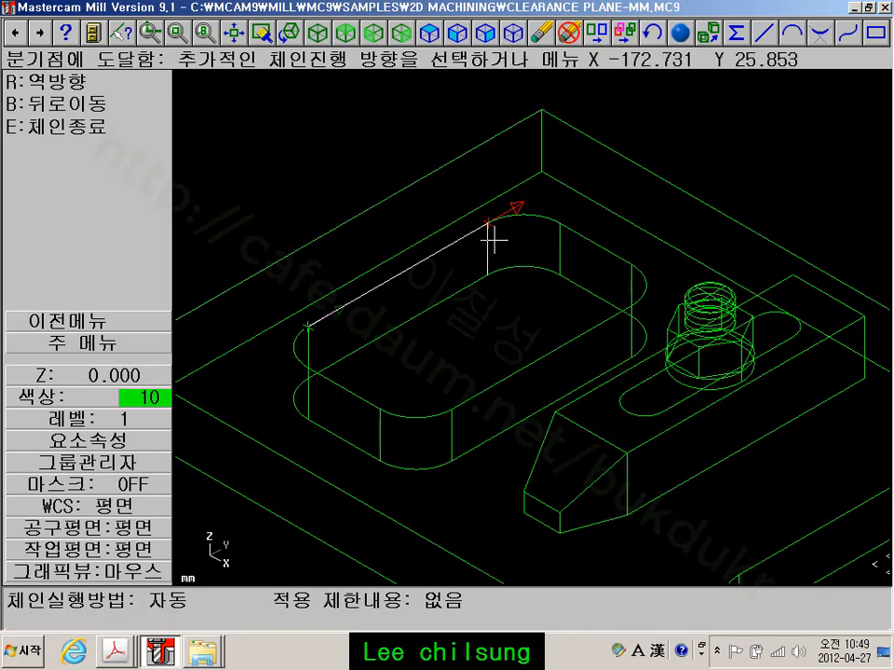
scroll(492, 236, "up", 2)
left_click(509, 213)
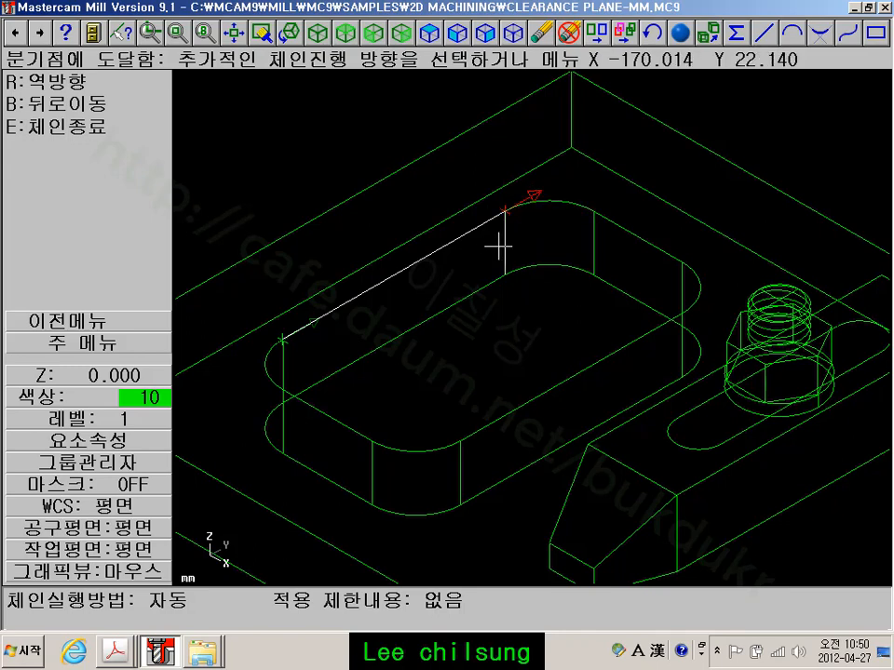
left_click(543, 199)
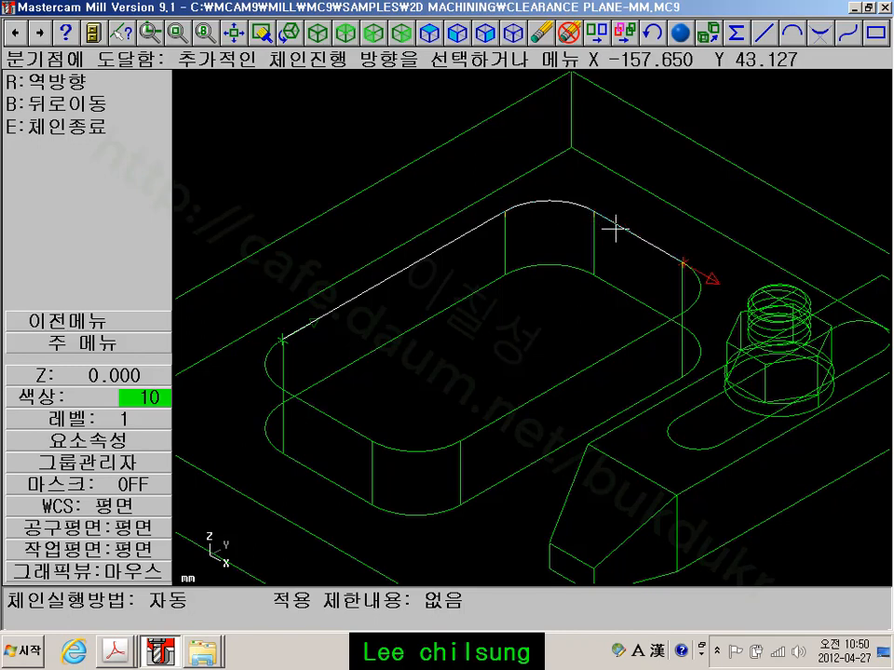
left_click(668, 341)
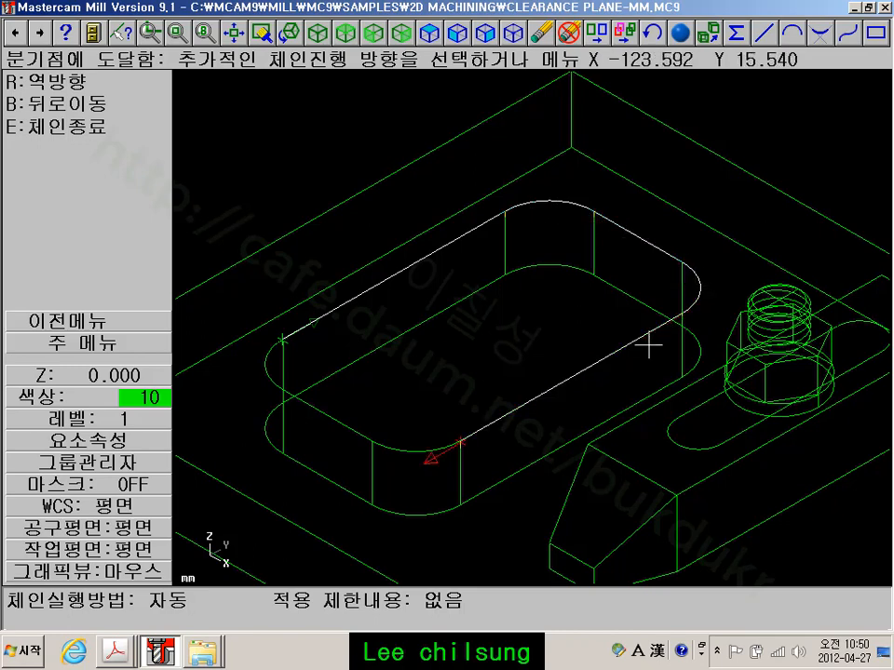
left_click(431, 459)
left_click(344, 430)
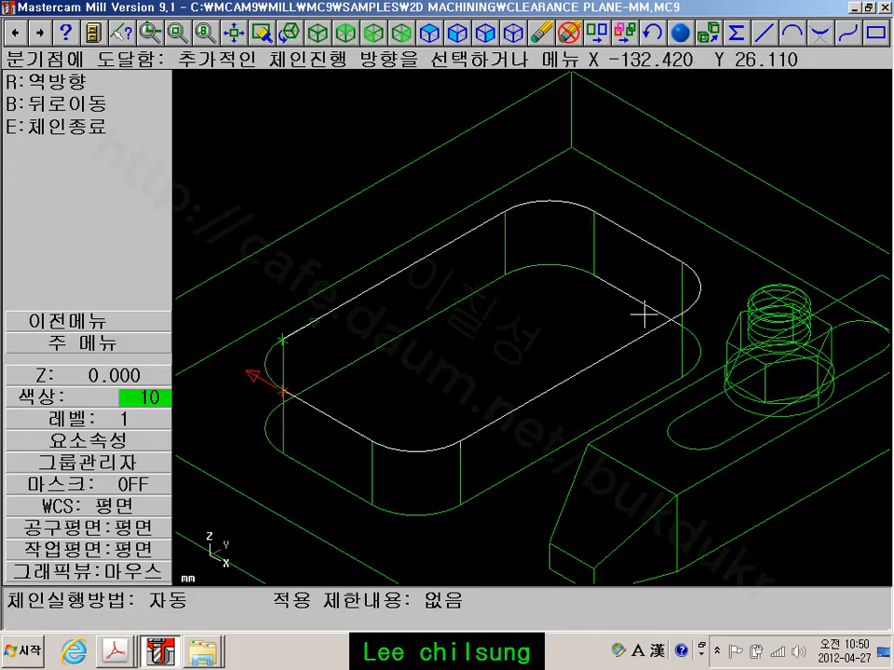
left_click(130, 321)
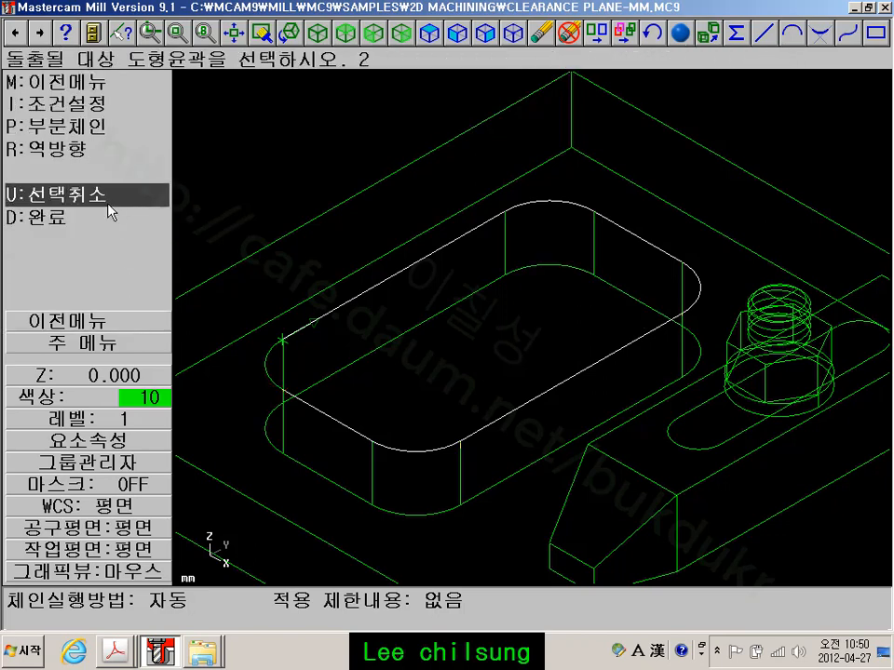
left_click(56, 190)
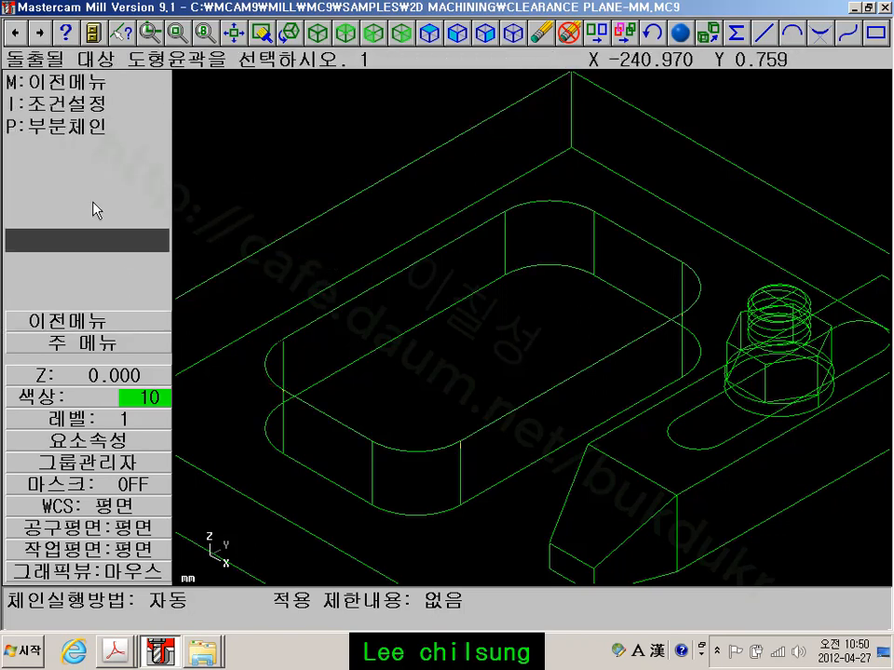
Return to chain selection for the extrusion and enable the plane restriction in the chaining options
left_click(93, 320)
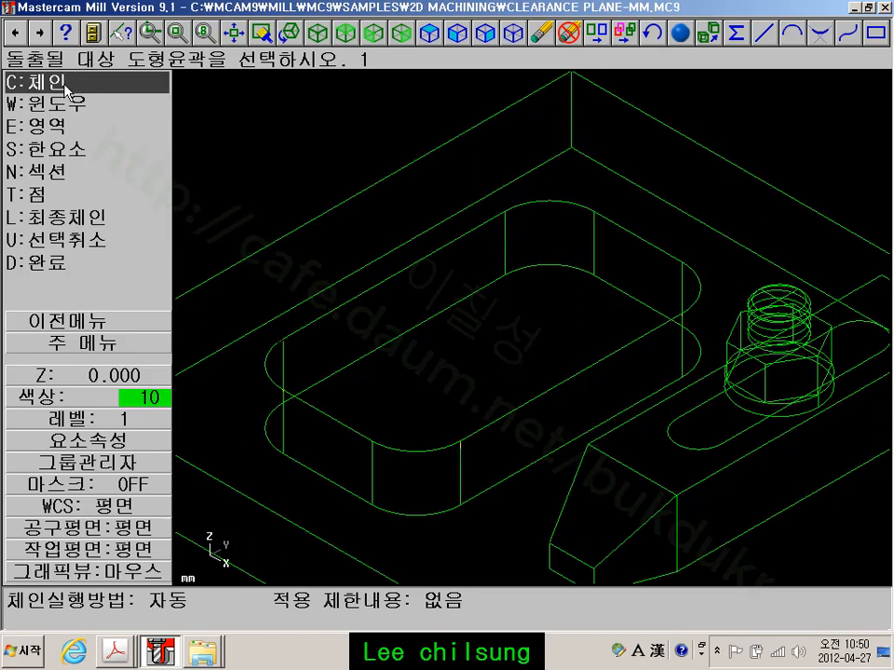
left_click(72, 84)
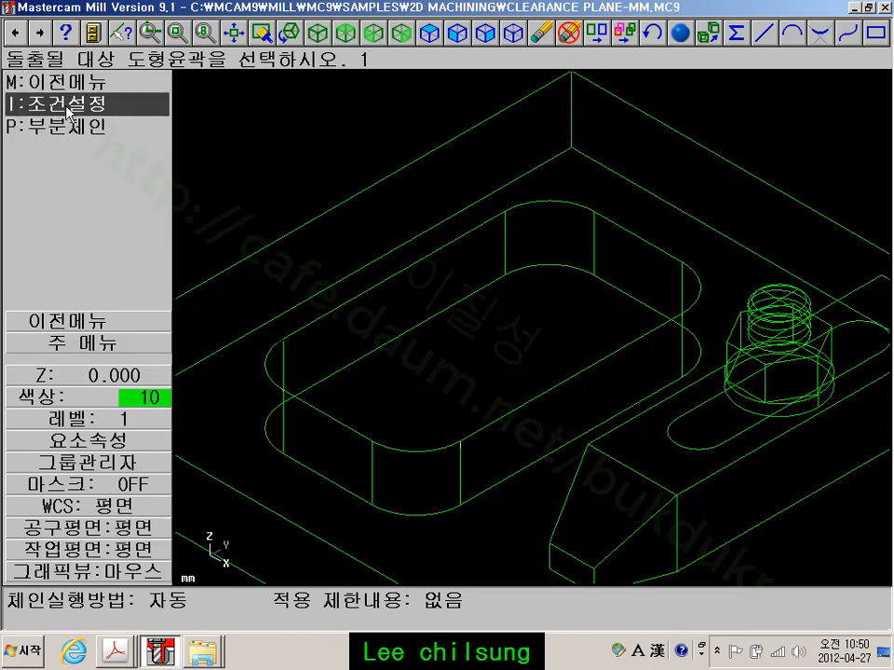
left_click(68, 108)
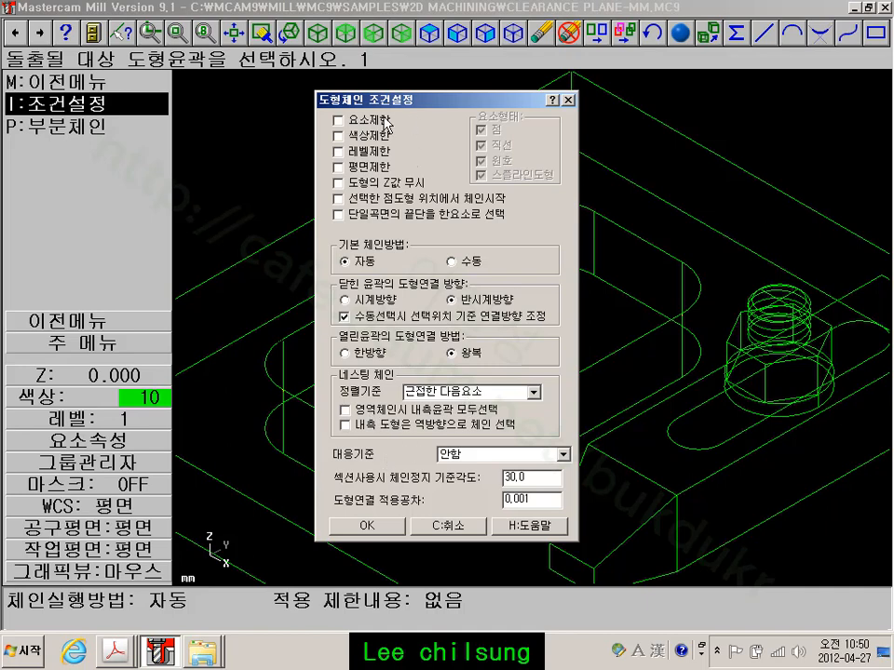
left_click(339, 167)
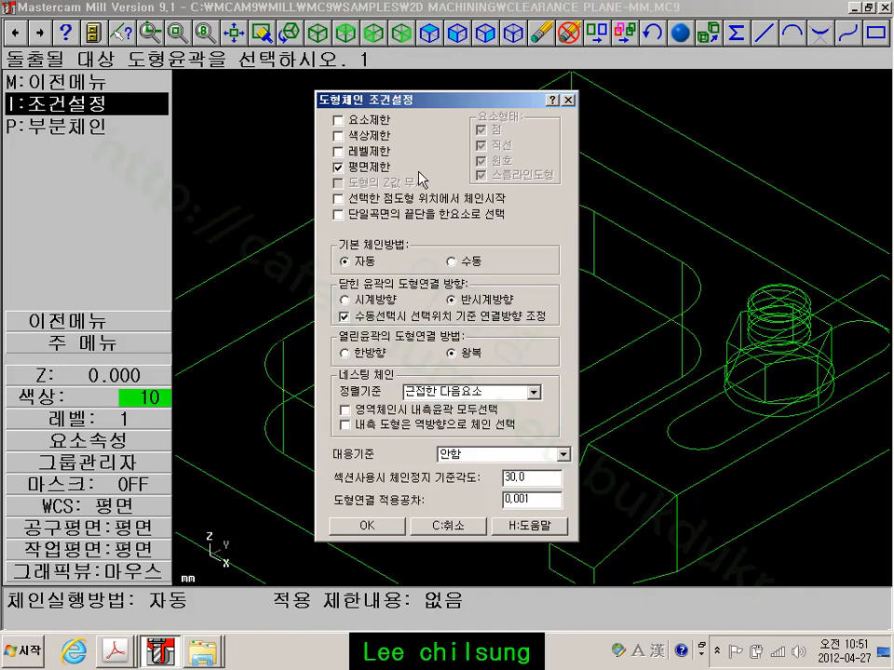
left_click_drag(517, 109, 148, 109)
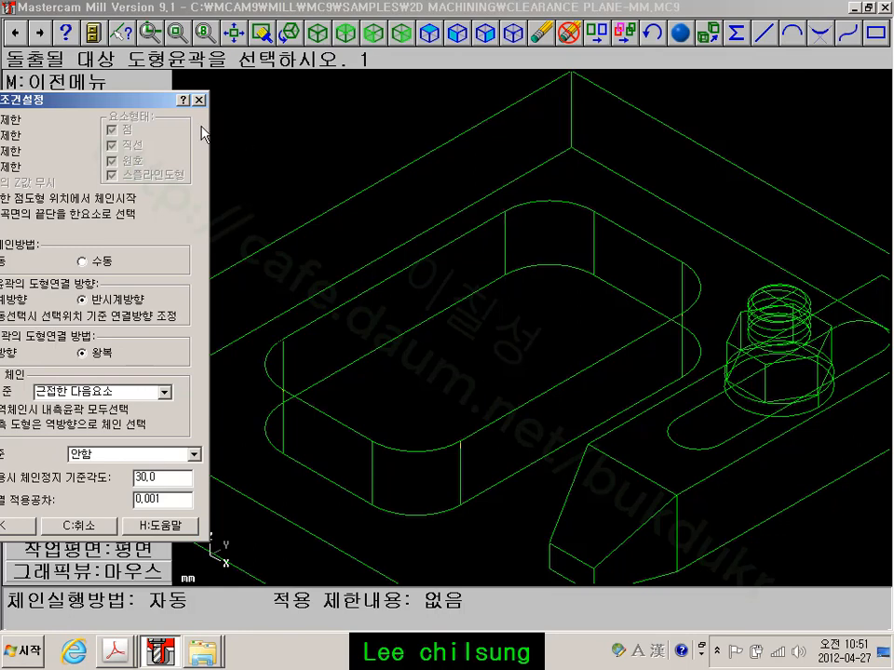
left_click_drag(142, 109, 433, 97)
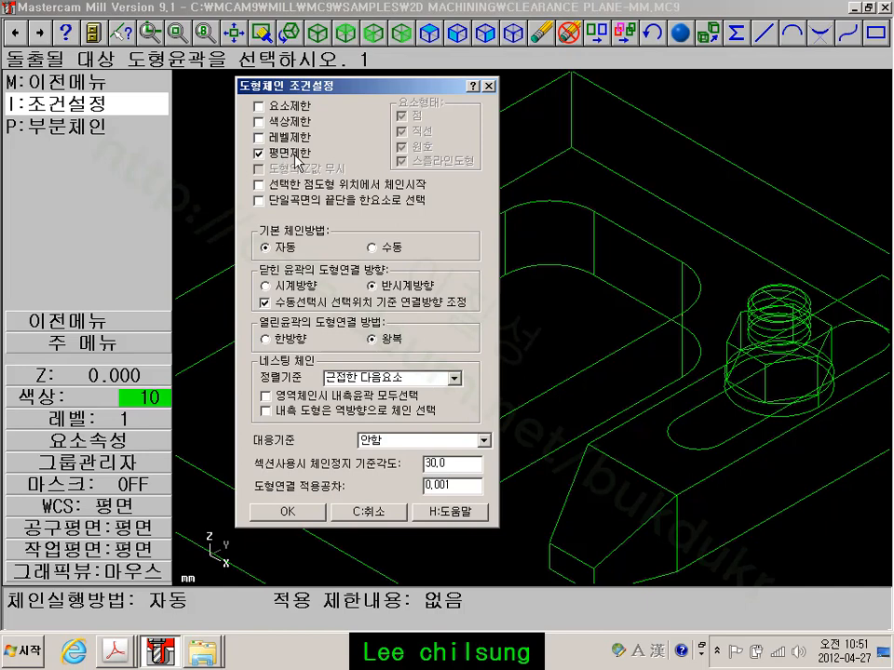
left_click(321, 512)
Apply the plane restriction and chain the upper outlines of all three pockets for the extrusion
left_click(304, 332)
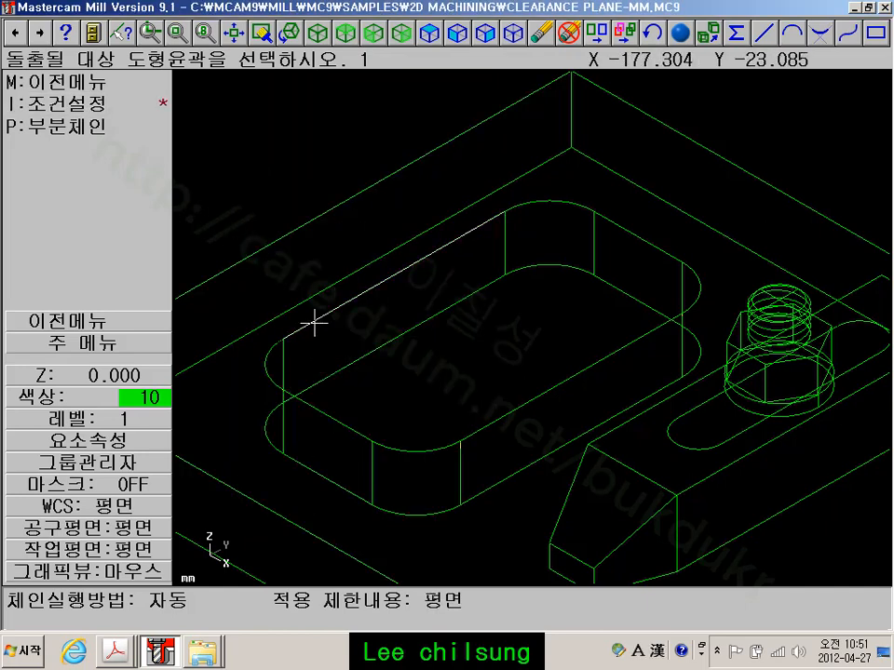
left_click(315, 323)
middle_click_drag(608, 500, 343, 250)
left_click(578, 369)
scroll(423, 409, "down", 3)
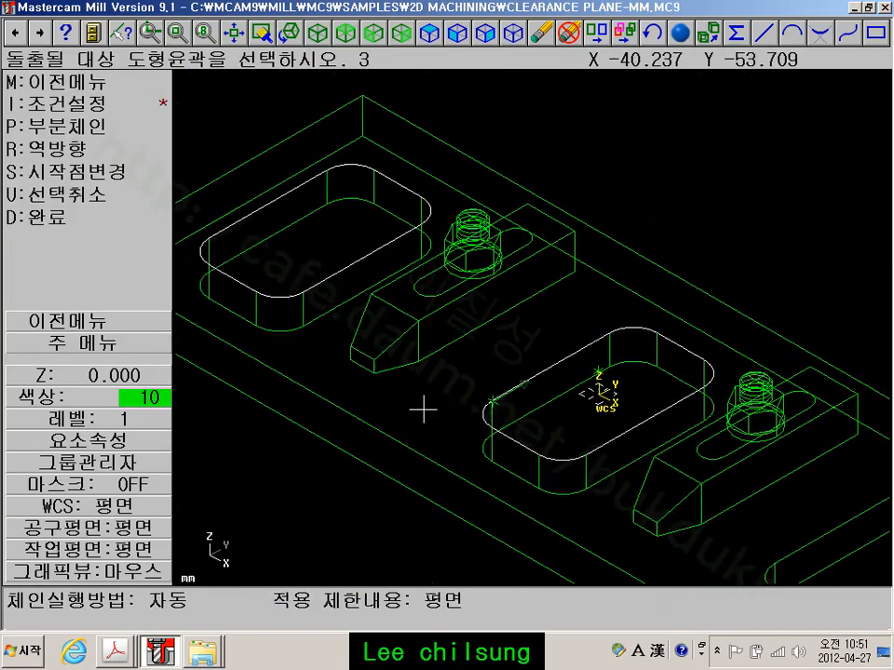
middle_click_drag(740, 487, 648, 386)
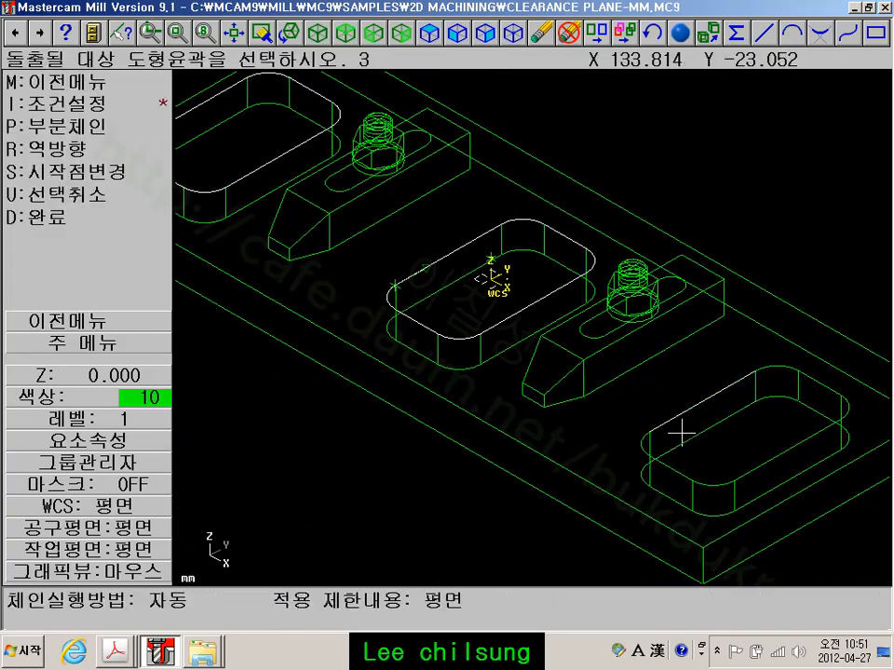
left_click(708, 426)
scroll(485, 483, "down", 3)
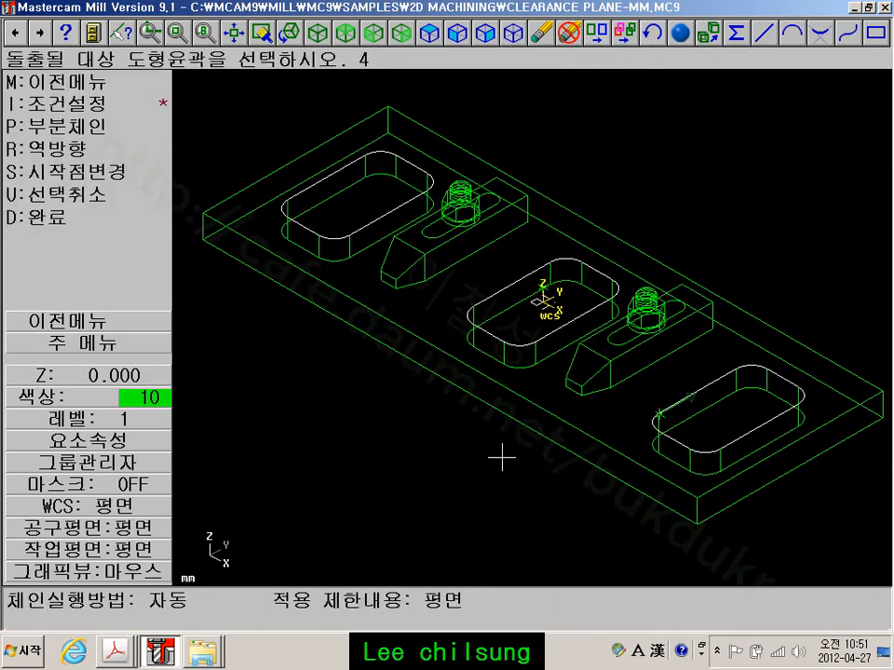
Accept the three chains and their downward direction, and extrude them as a body cut through the whole plate
left_click(84, 220)
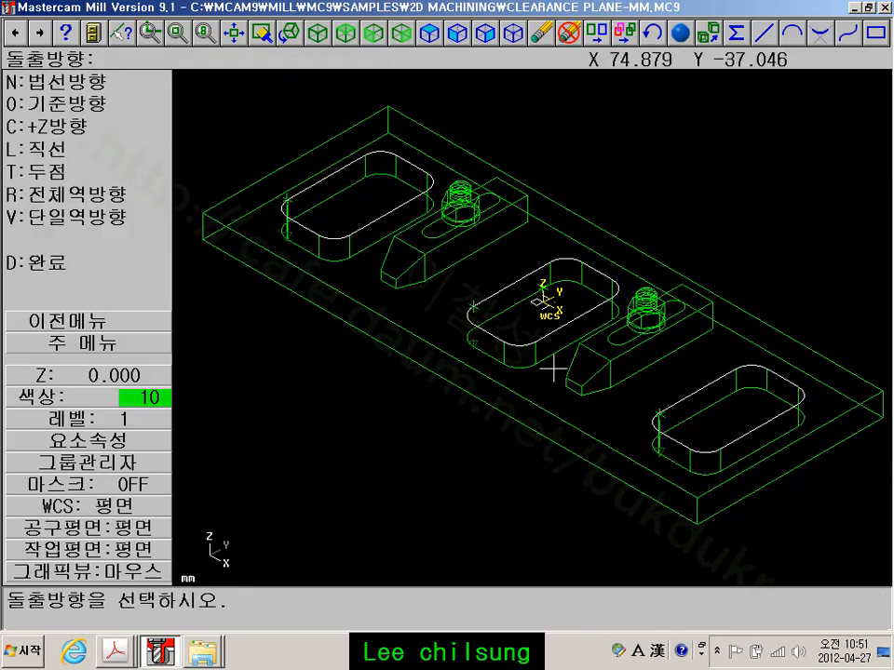
left_click(47, 264)
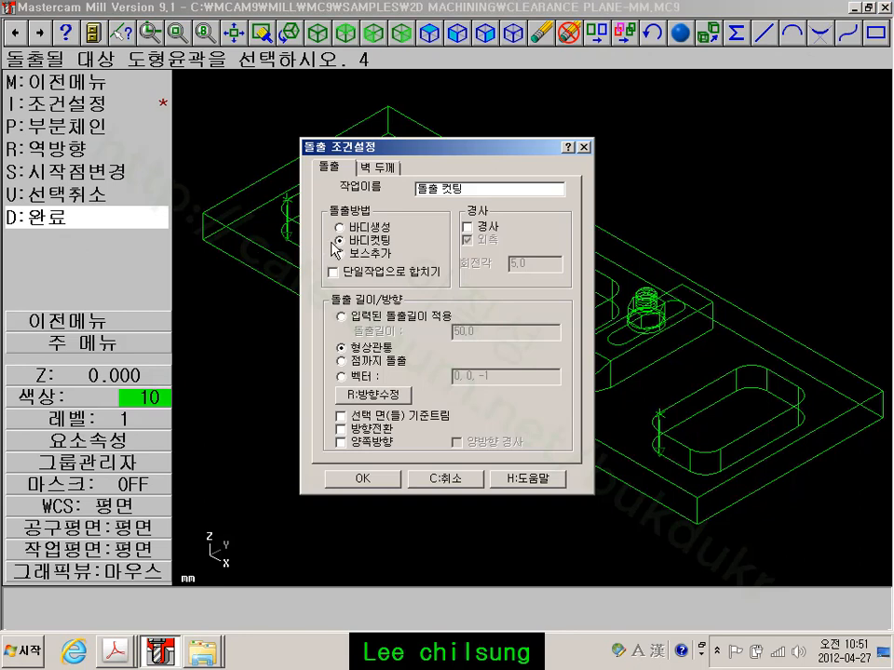
left_click(388, 482)
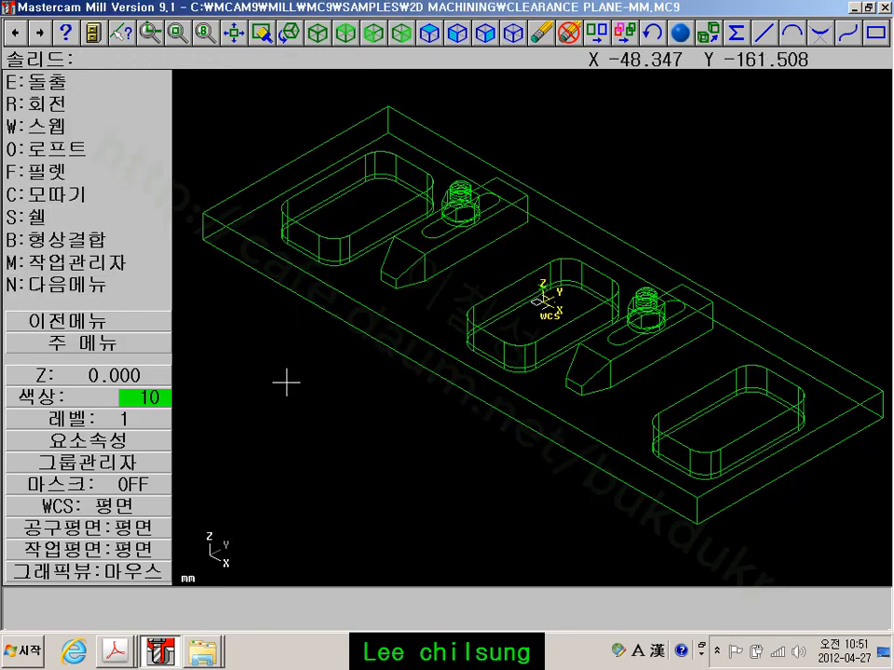
Examine the shaded plate and its three pocket cuts, both as a whole and up close
middle_click_drag(286, 383, 300, 418)
scroll(316, 428, "up", 3)
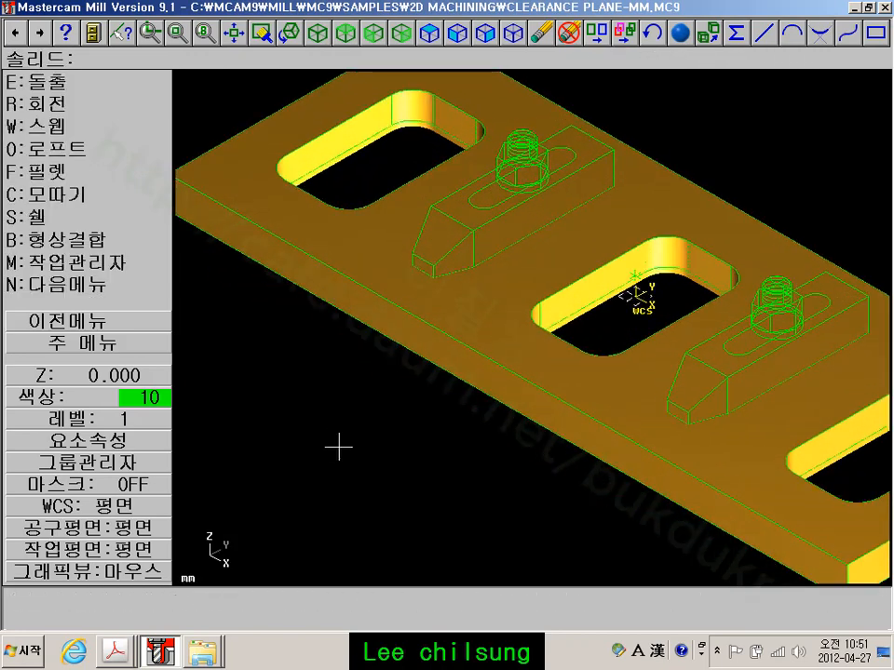
scroll(339, 447, "down", 1)
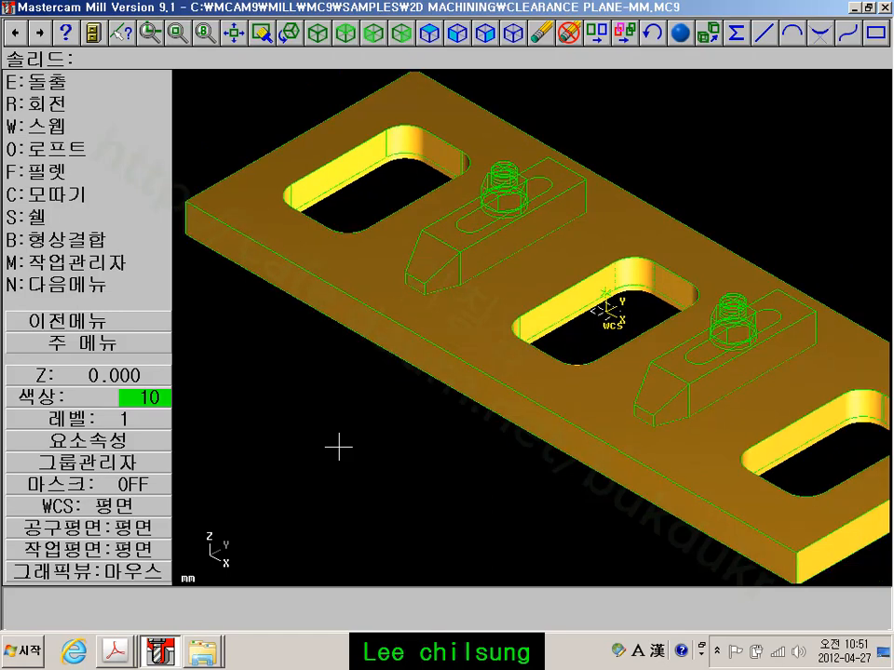
scroll(534, 349, "up", 4)
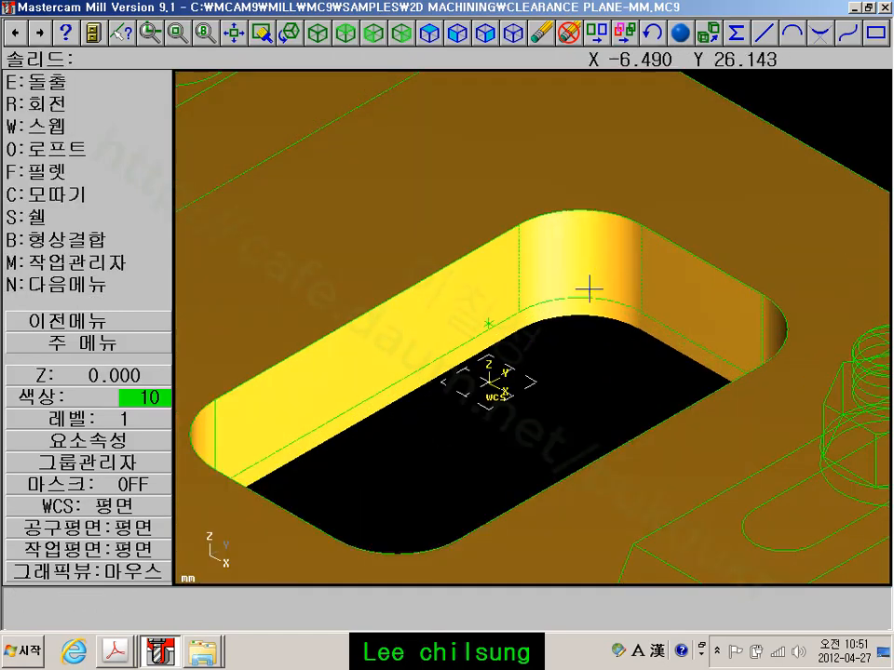
scroll(553, 305, "down", 5)
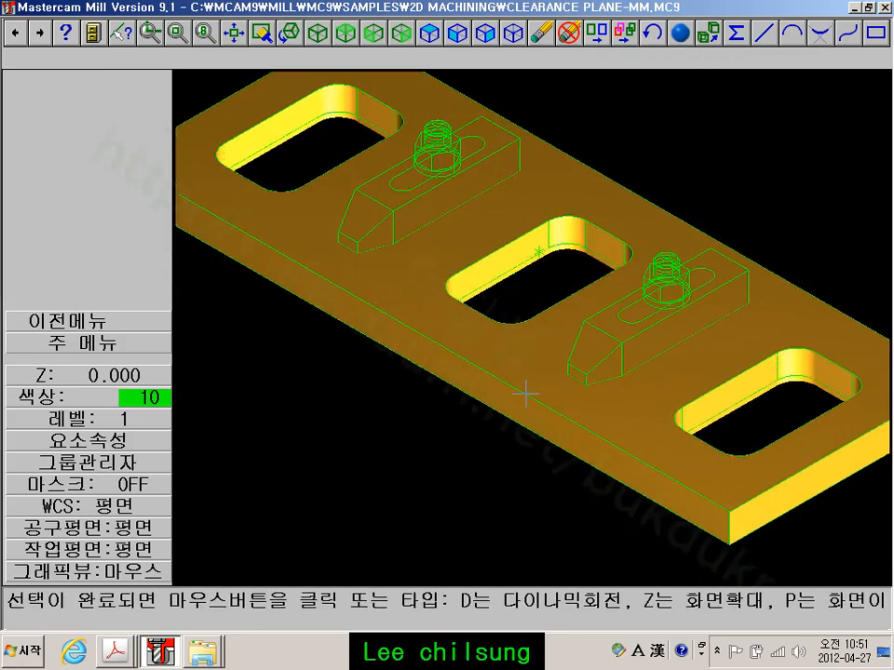
scroll(619, 445, "up", 4)
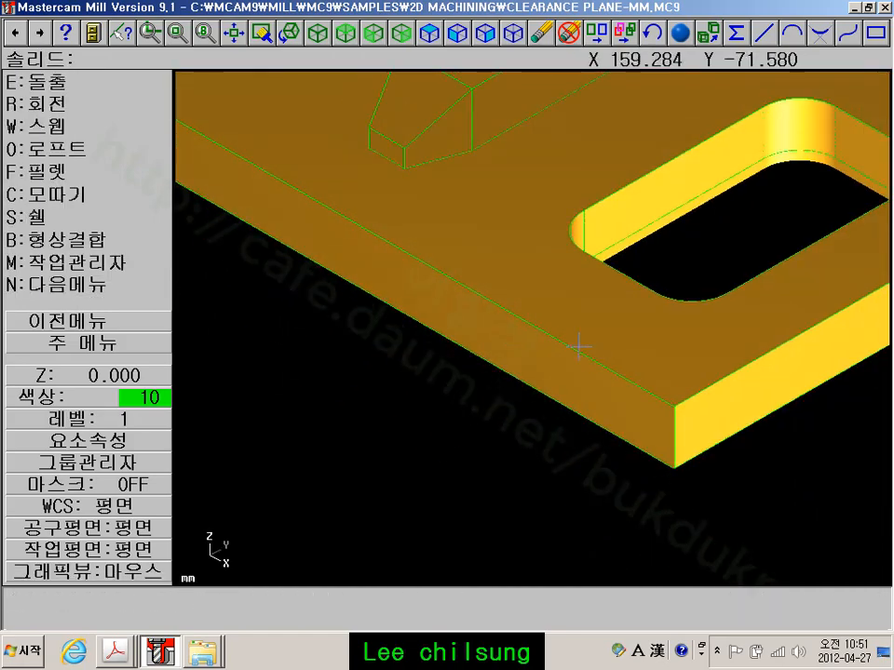
scroll(559, 368, "down", 5)
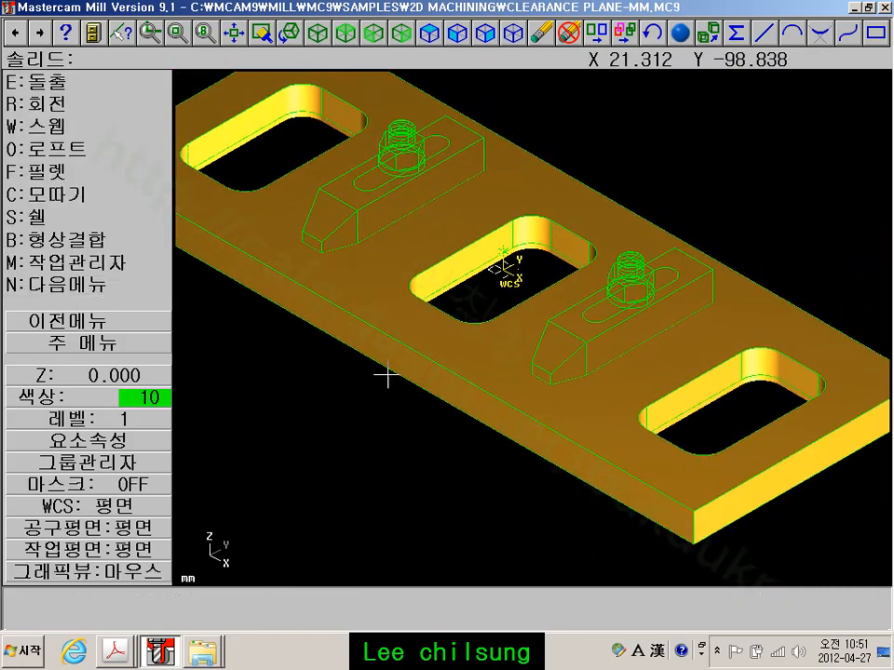
middle_click_drag(378, 379, 423, 387)
scroll(422, 387, "up", 1)
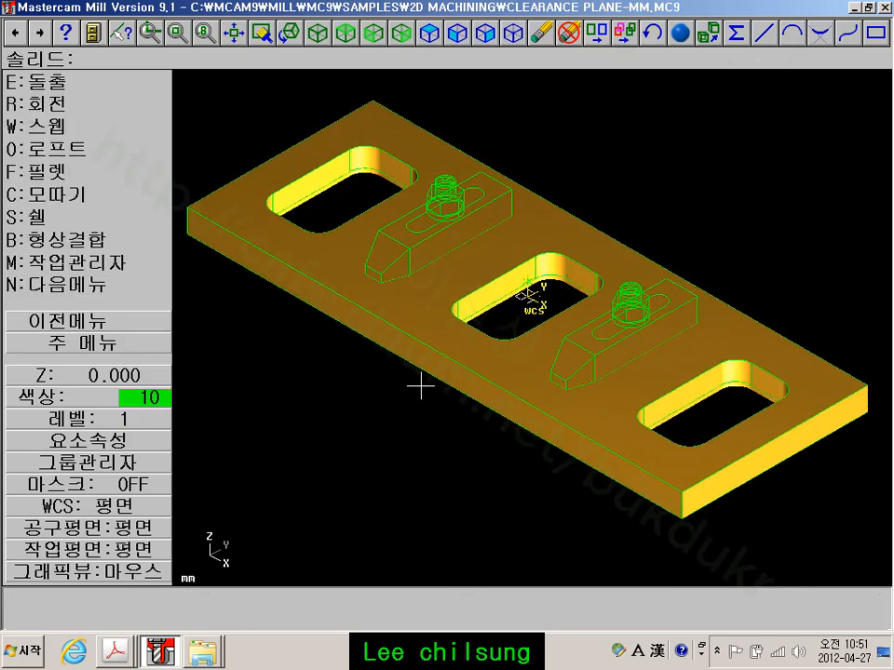
Return to the main menu and examine the end pocket's walls against the wireframe outline of its floor
left_click(105, 347)
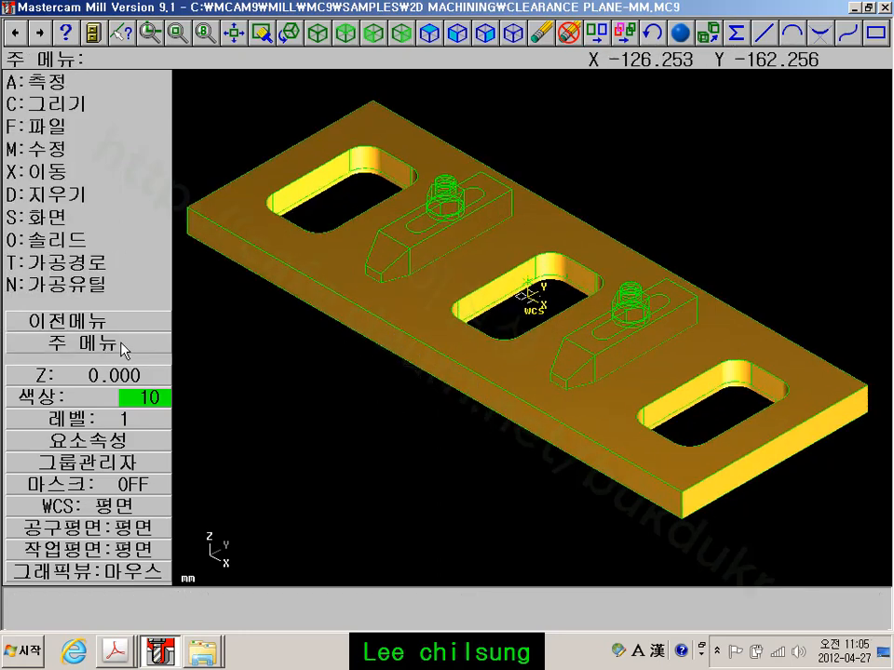
scroll(316, 164, "up", 3)
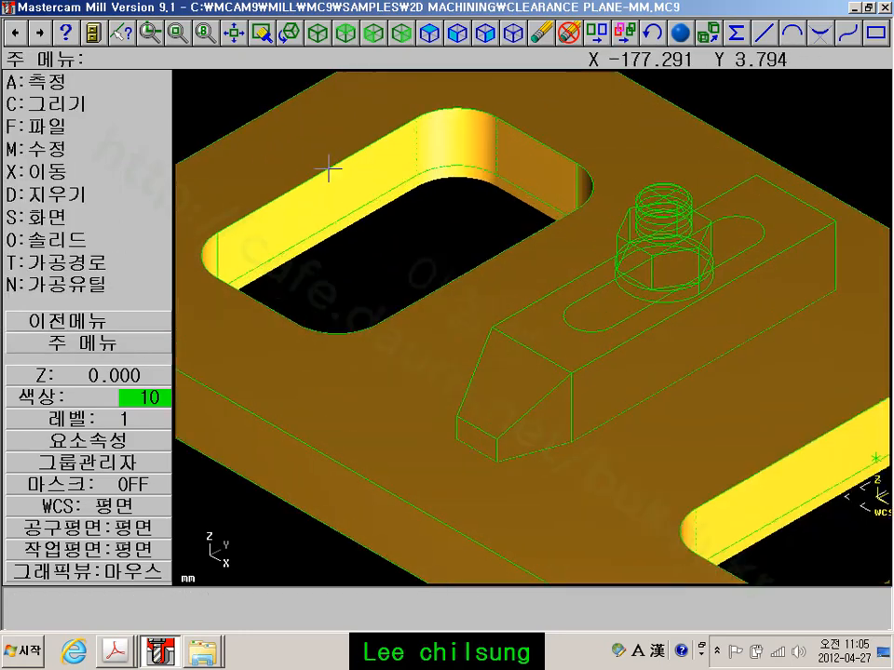
left_click(464, 225)
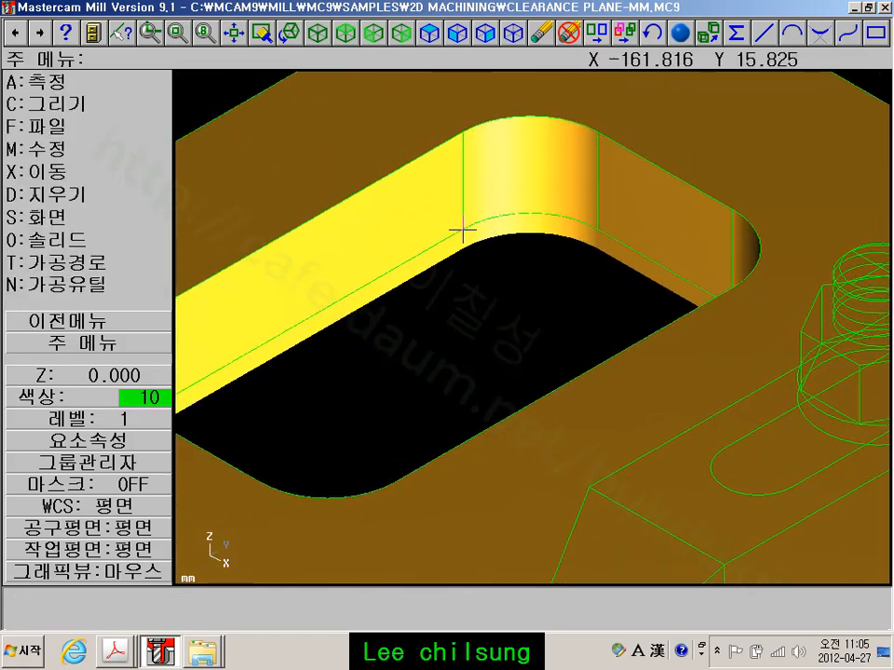
scroll(467, 246, "down", 3)
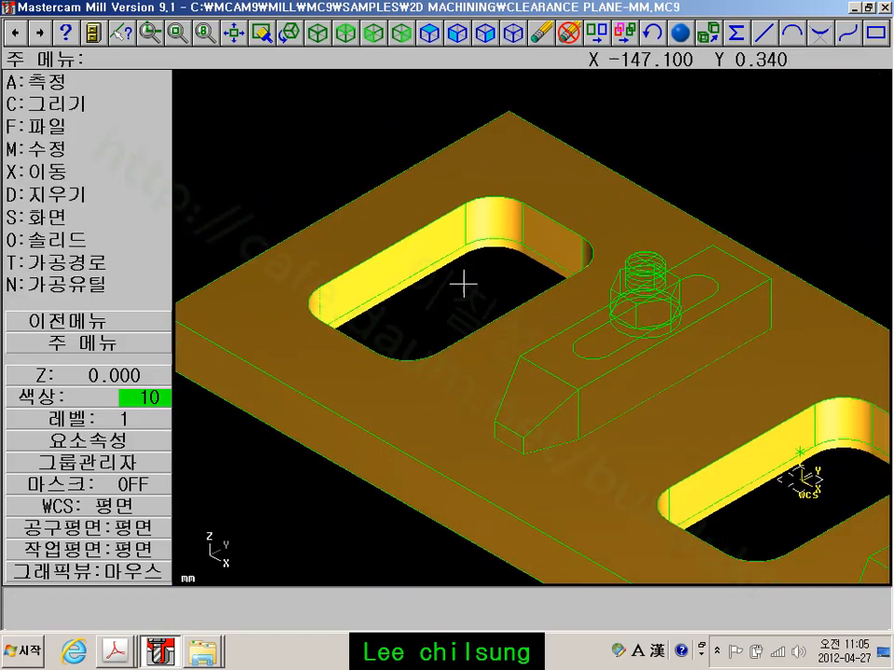
middle_click_drag(462, 283, 397, 226)
scroll(613, 345, "down", 2)
middle_click_drag(611, 350, 543, 302)
scroll(371, 152, "up", 2)
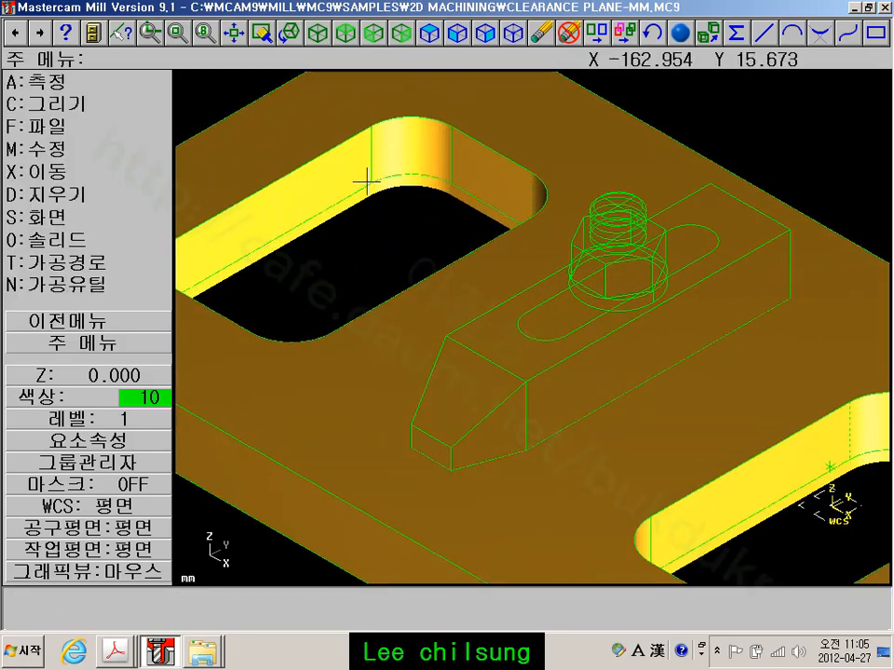
Open the first extruded cut's parameters in the solids manager and switch its extent from through to a specified distance
left_click(69, 239)
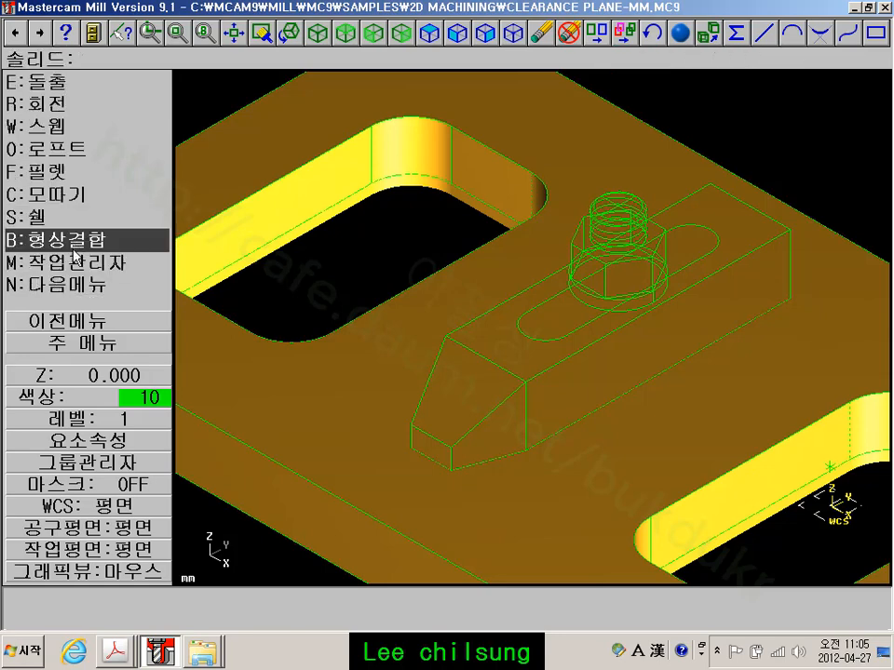
left_click(72, 264)
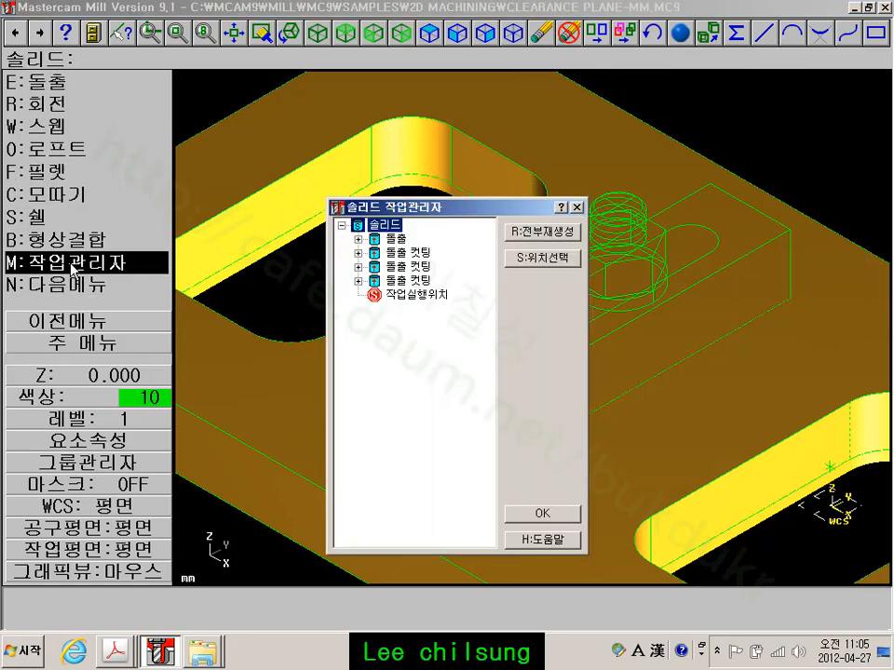
left_click(358, 253)
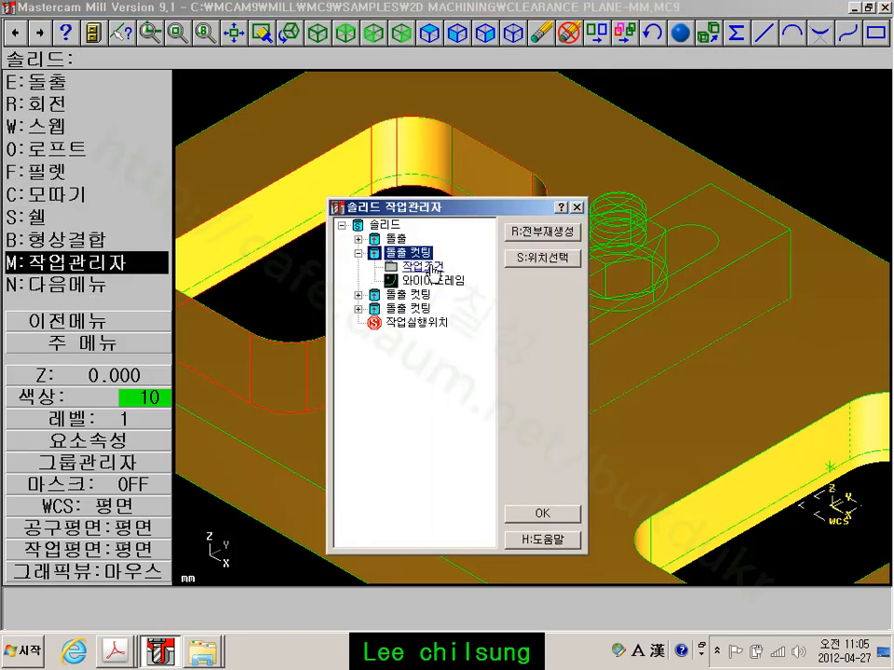
left_click(425, 267)
double_click(431, 270)
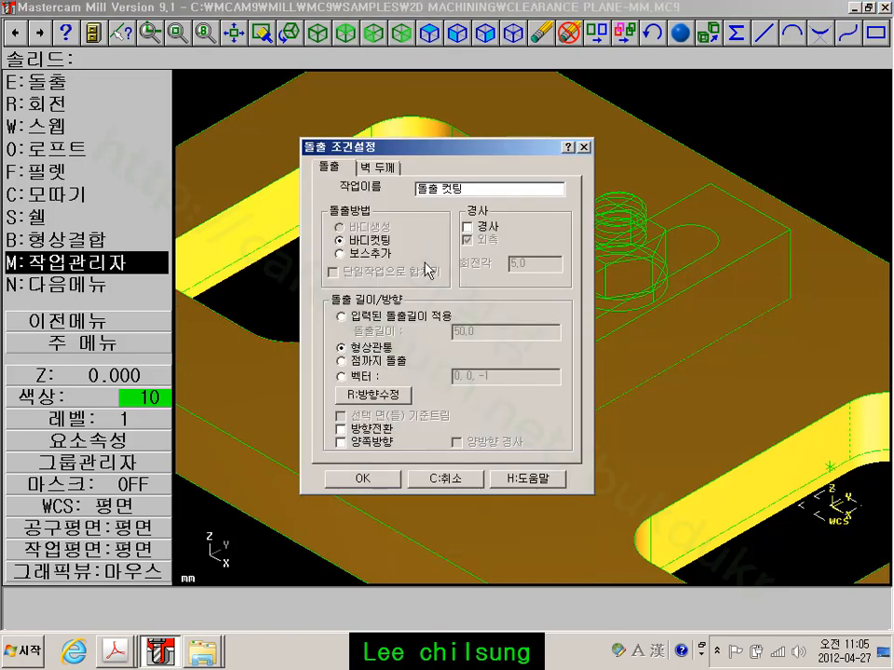
left_click(341, 316)
left_click(342, 359)
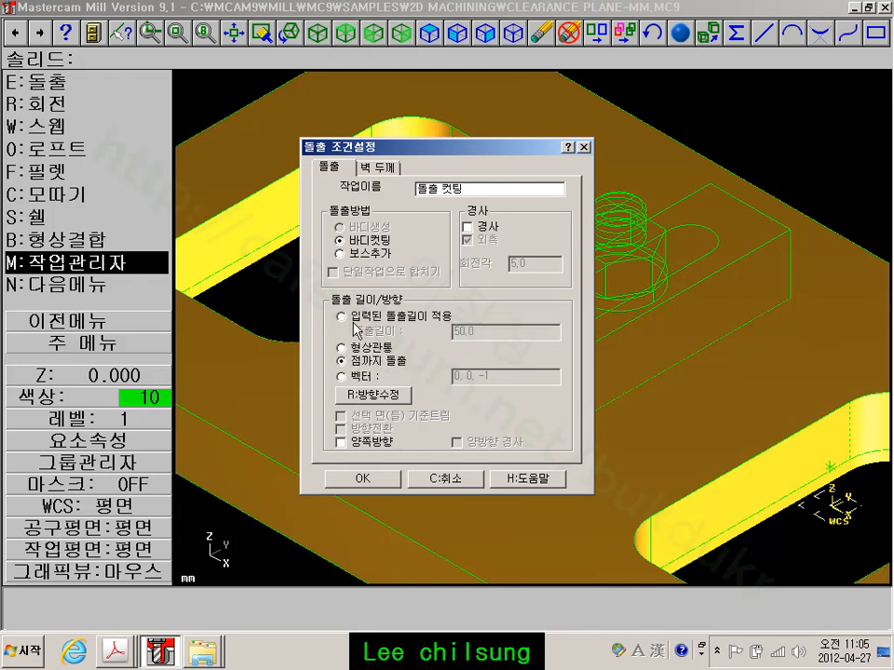
left_click(353, 321)
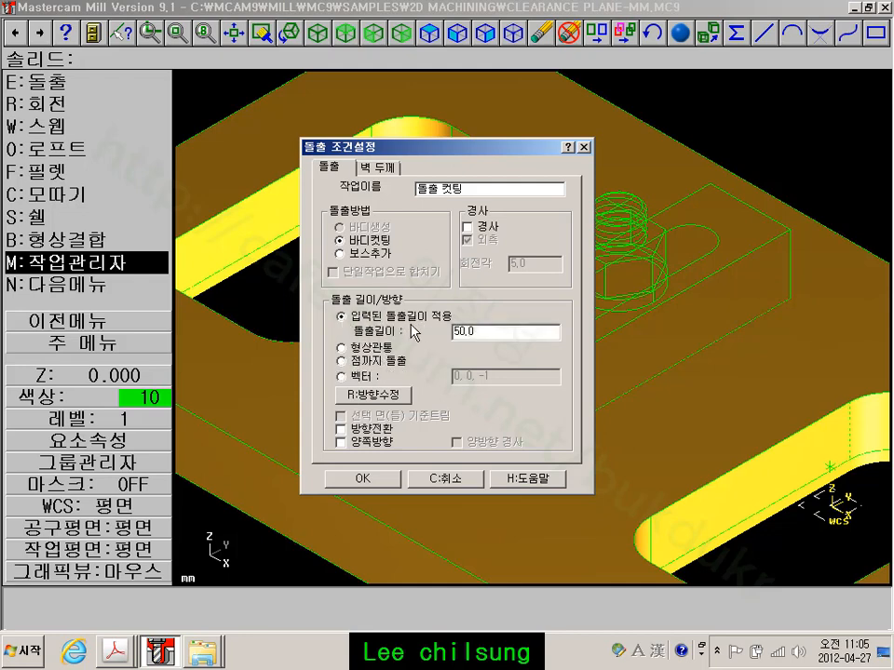
Set the first cut's extrusion distance to the length picked from the end pocket's vertical wireframe line
left_click_drag(488, 329, 445, 331)
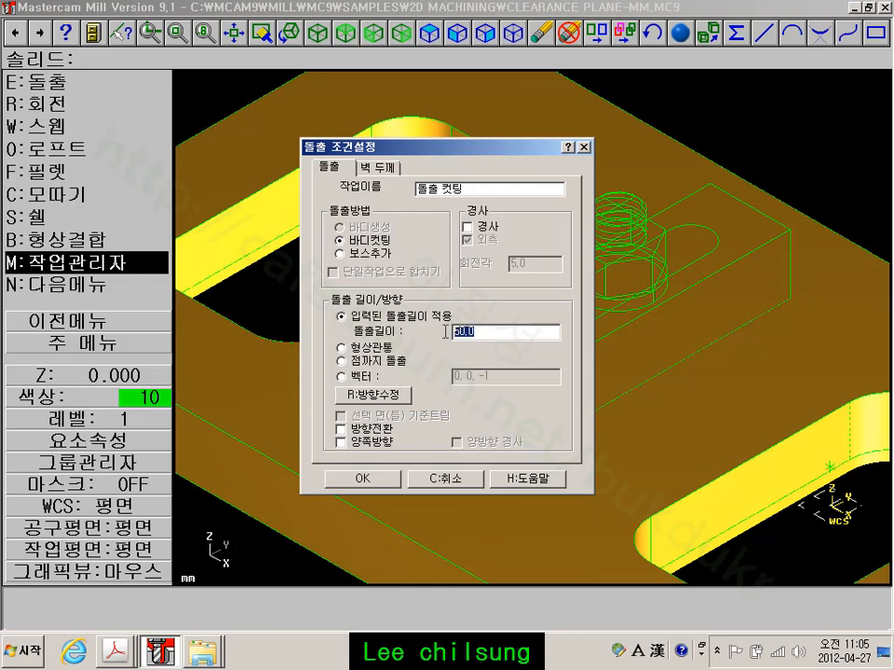
right_click(458, 331)
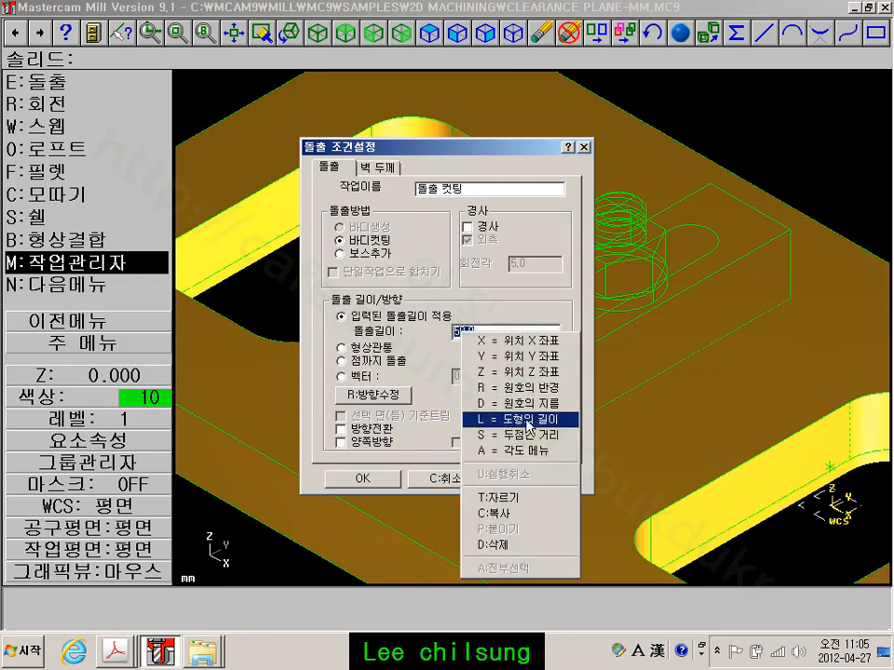
left_click(527, 419)
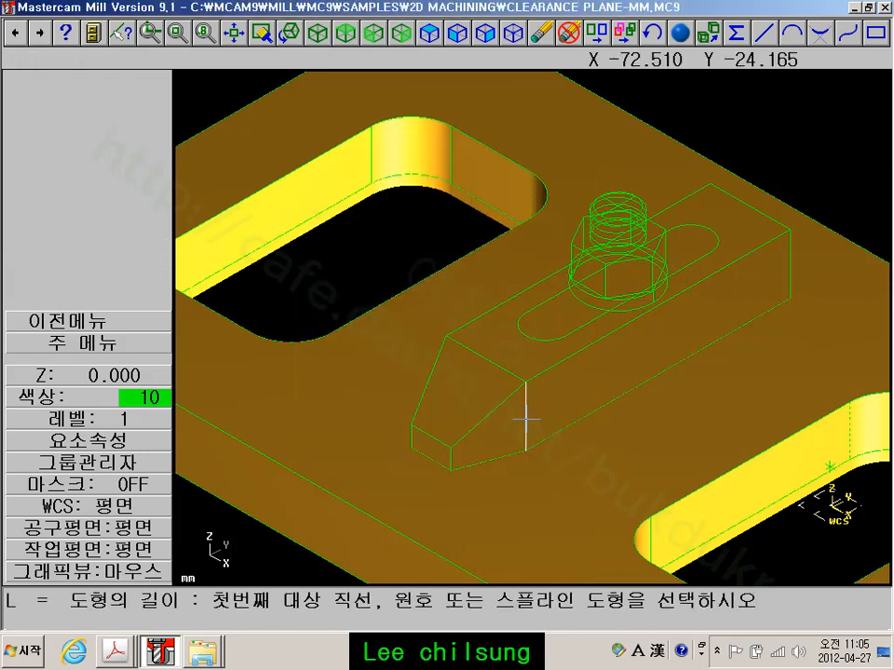
left_click(377, 151)
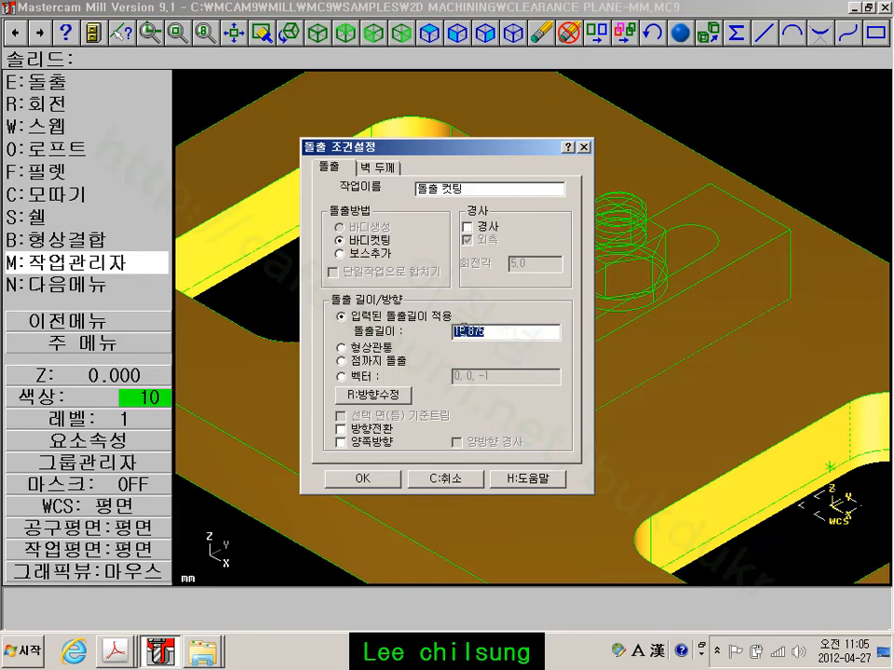
left_click(390, 478)
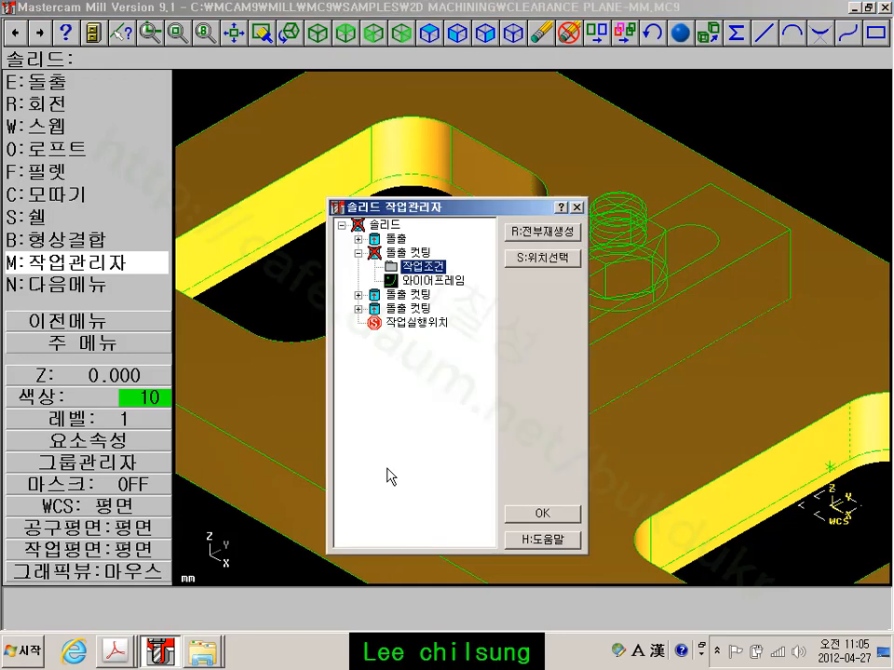
Change the second extruded cut to a specified distance, taking its length from the end pocket's vertical wireframe line
double_click(367, 296)
left_click(426, 309)
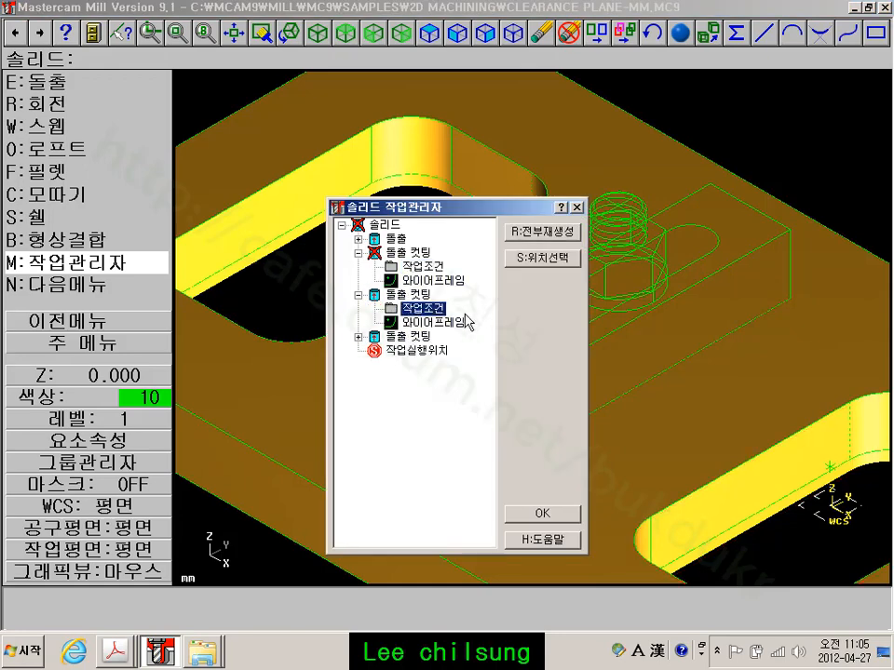
left_click(357, 317)
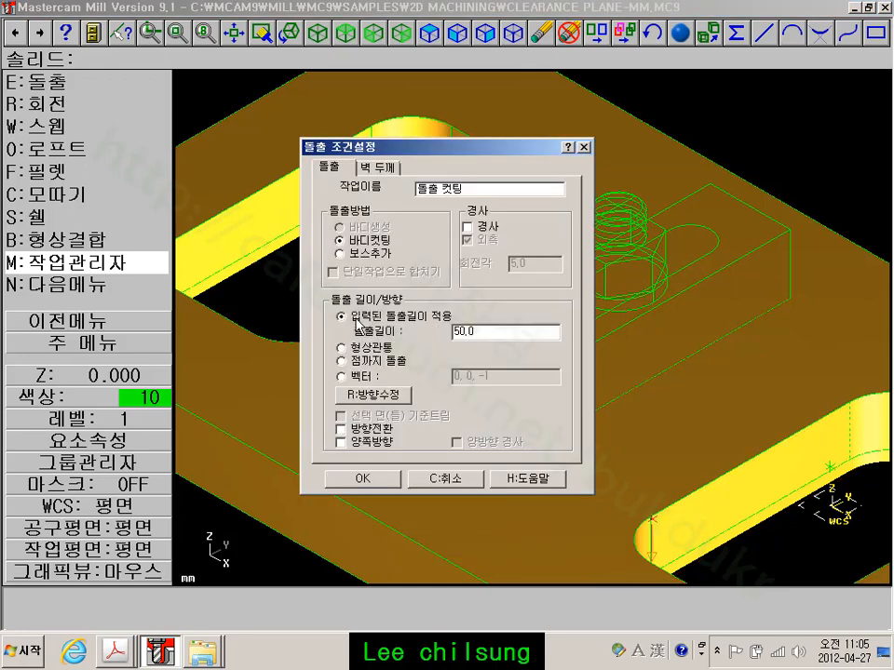
left_click_drag(493, 332, 456, 331)
right_click(464, 333)
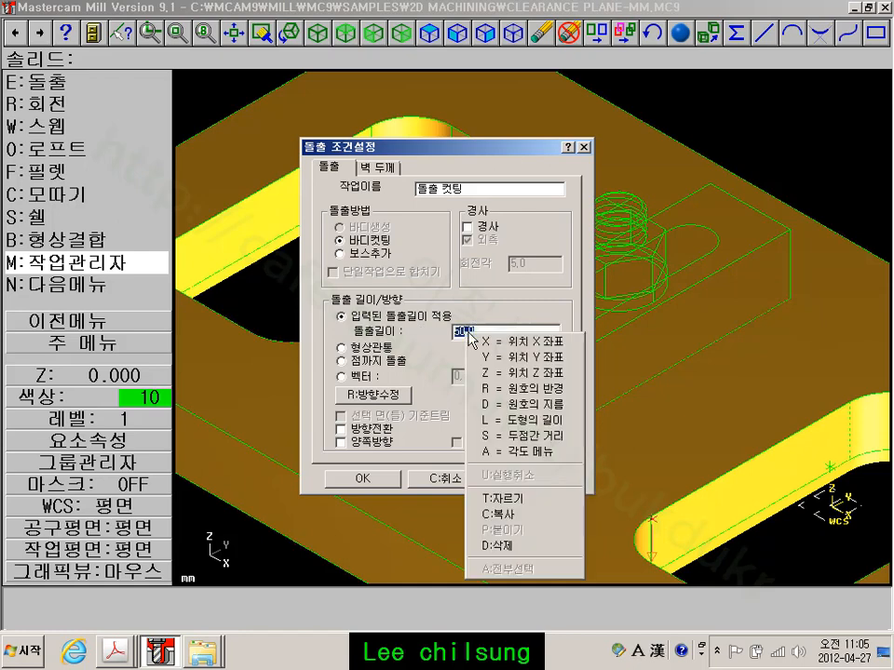
left_click(532, 421)
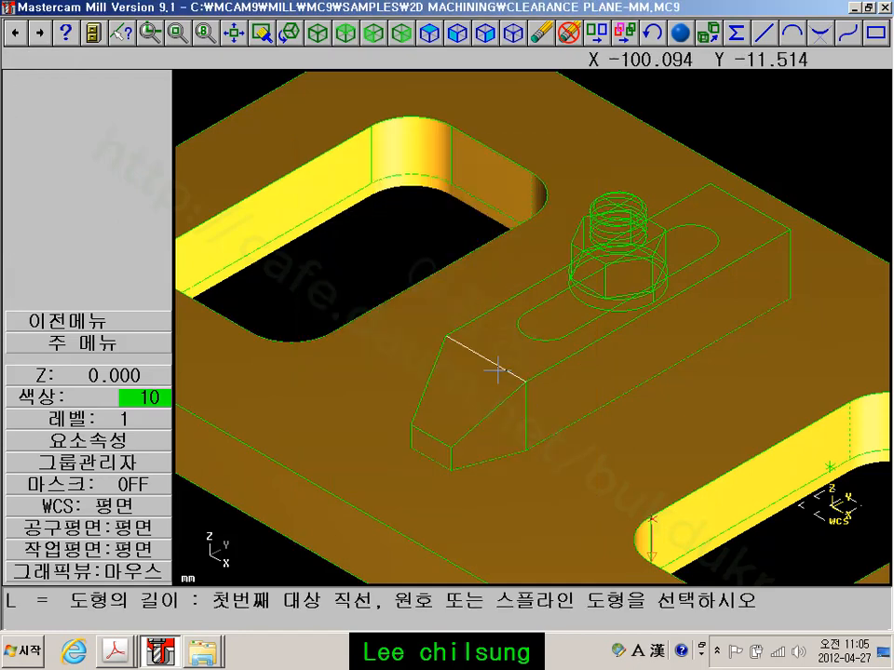
left_click(369, 150)
left_click(357, 479)
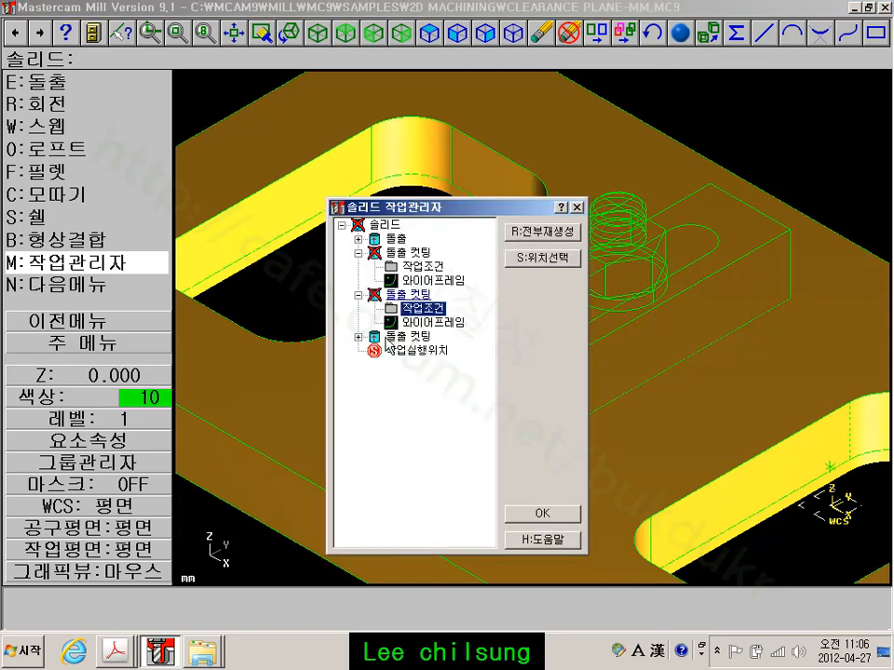
Change the third extruded cut to a specified distance of 15.875, picked from the length of the end pocket's vertical wireframe line
left_click(362, 335)
left_click(363, 336)
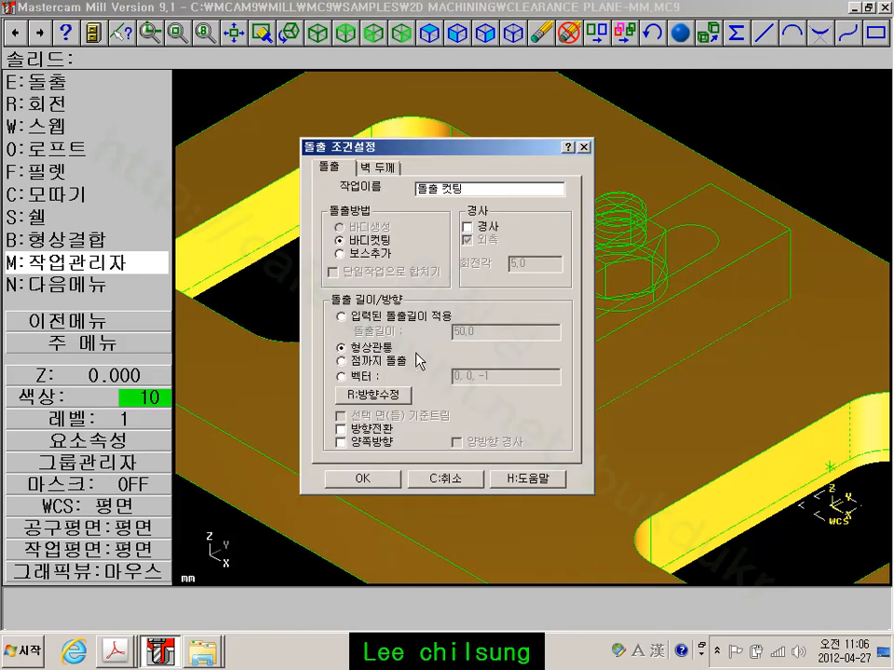
left_click(340, 316)
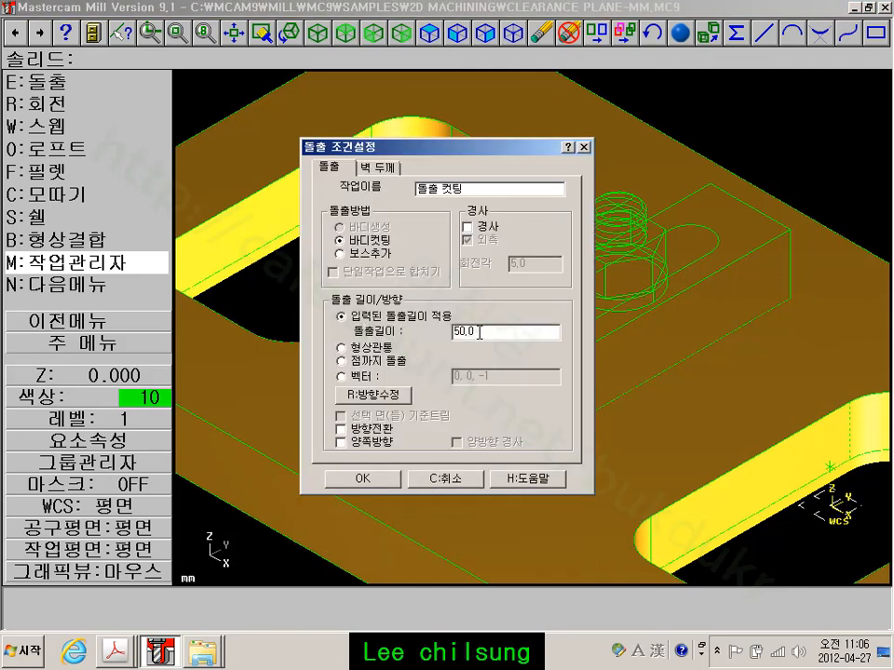
left_click_drag(479, 332, 445, 330)
right_click(460, 332)
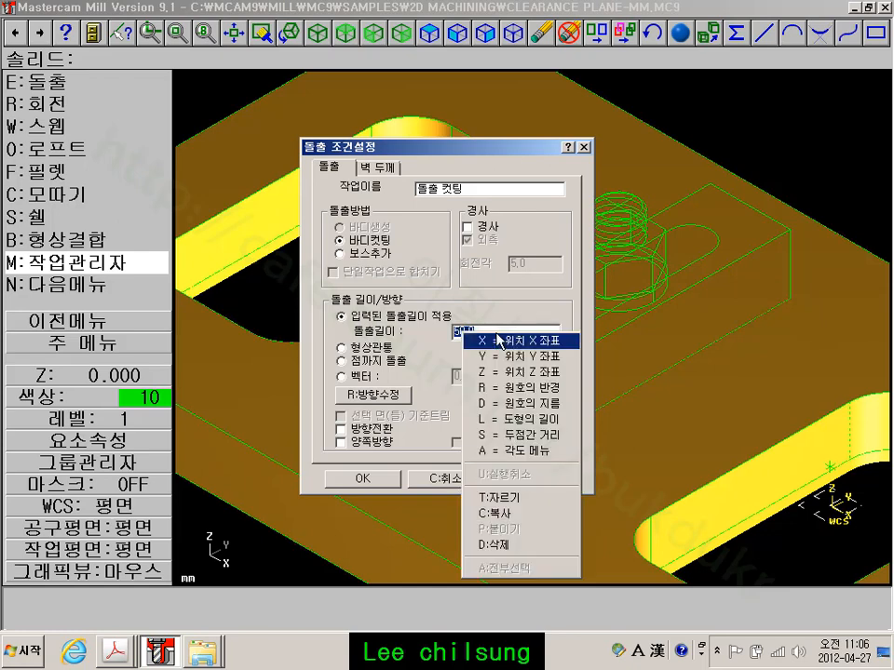
left_click(479, 417)
left_click(375, 153)
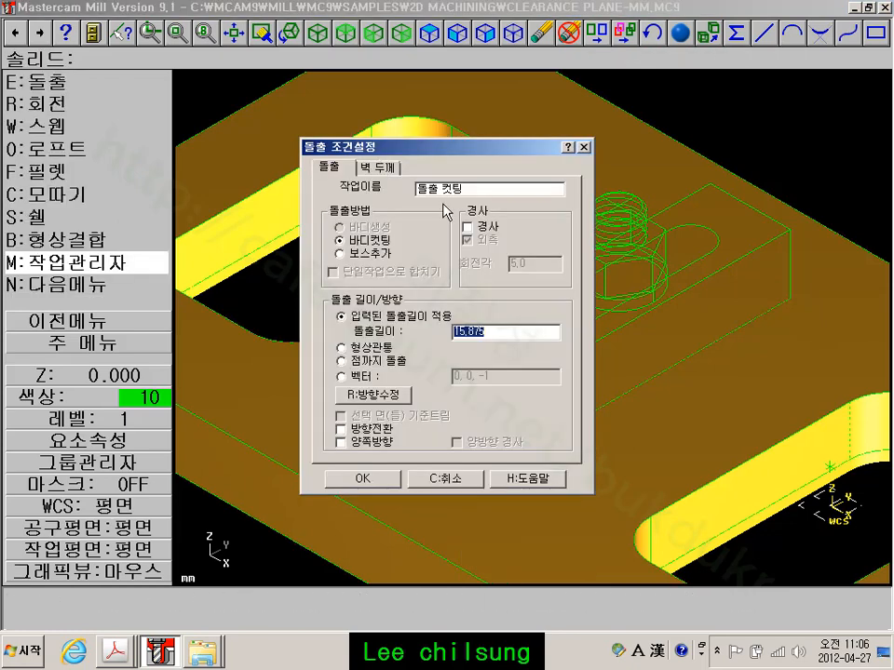
left_click(364, 475)
Regenerate all solid operations with the new cut depths and close the solids manager
left_click(560, 232)
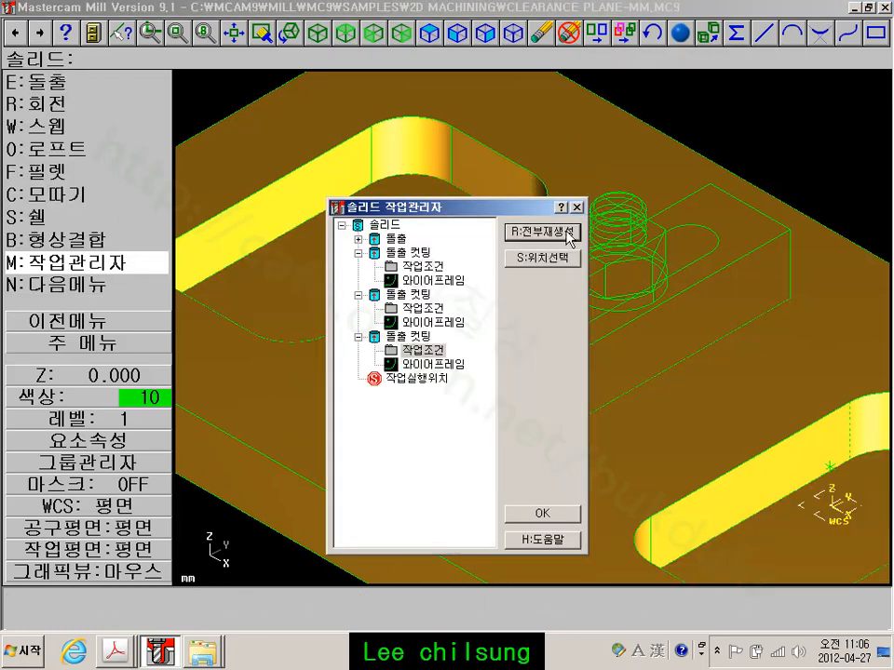
left_click(552, 512)
scroll(547, 407, "down", 3)
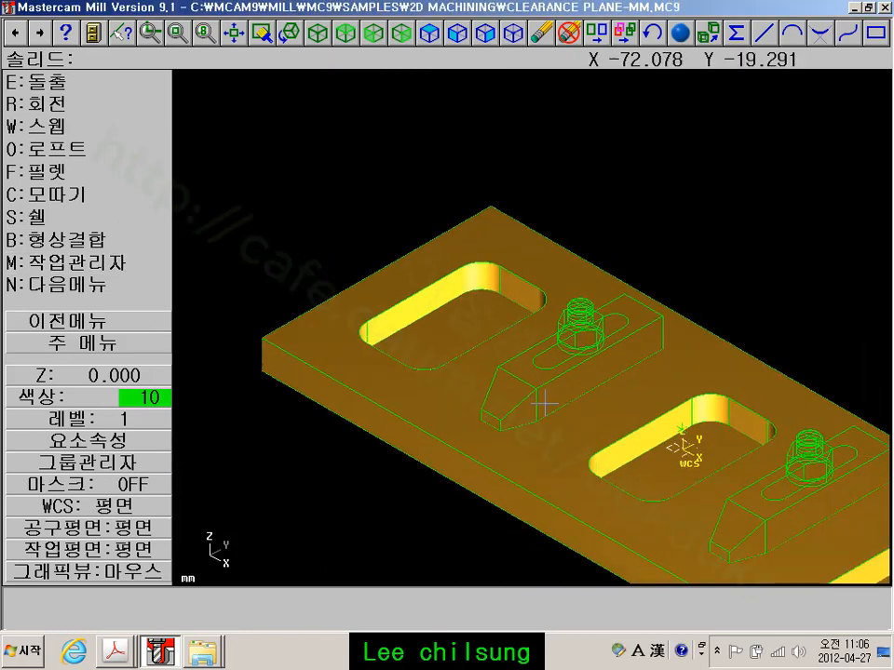
middle_click_drag(660, 503, 526, 380)
scroll(518, 361, "down", 1)
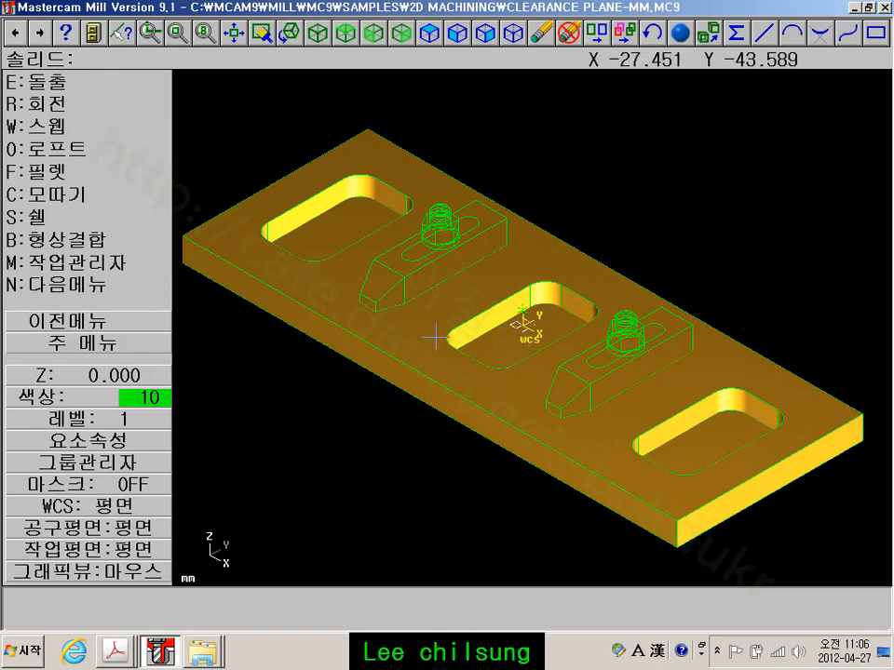
Set the current colour to grey 8 and switch the shading from brass material to the entities' own colours
scroll(359, 295, "up", 3)
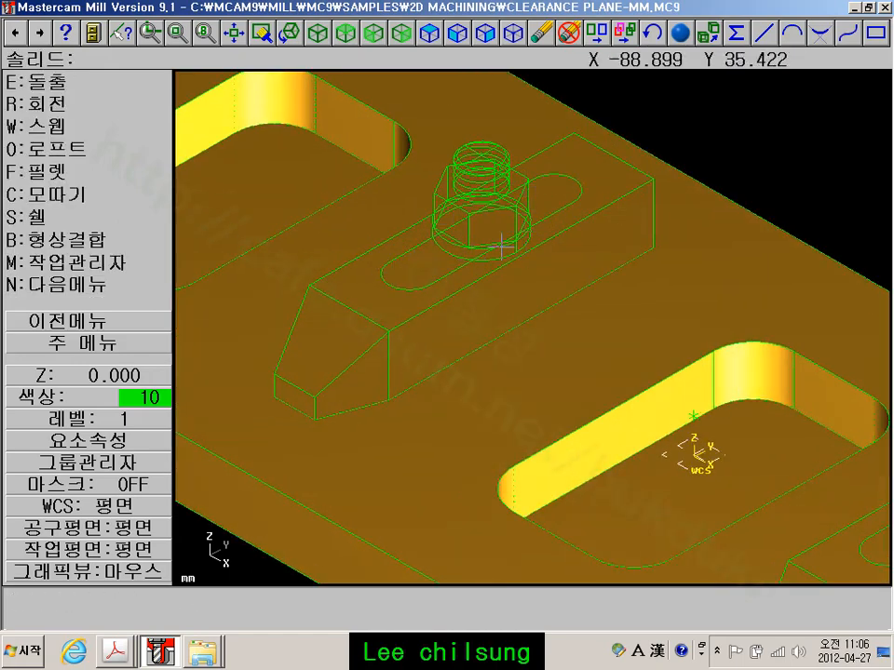
left_click(79, 398)
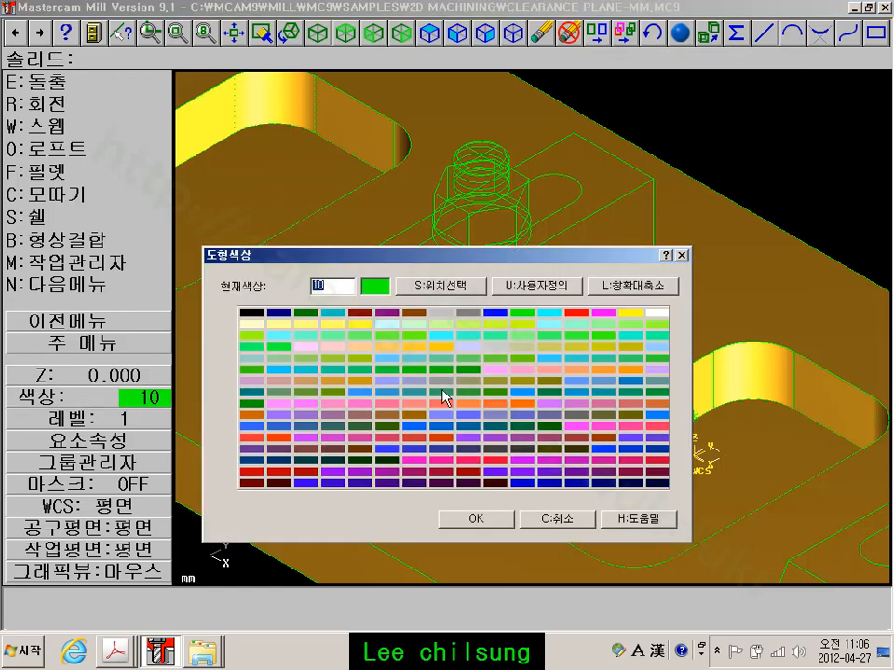
left_click(466, 312)
left_click(503, 519)
left_click(680, 31)
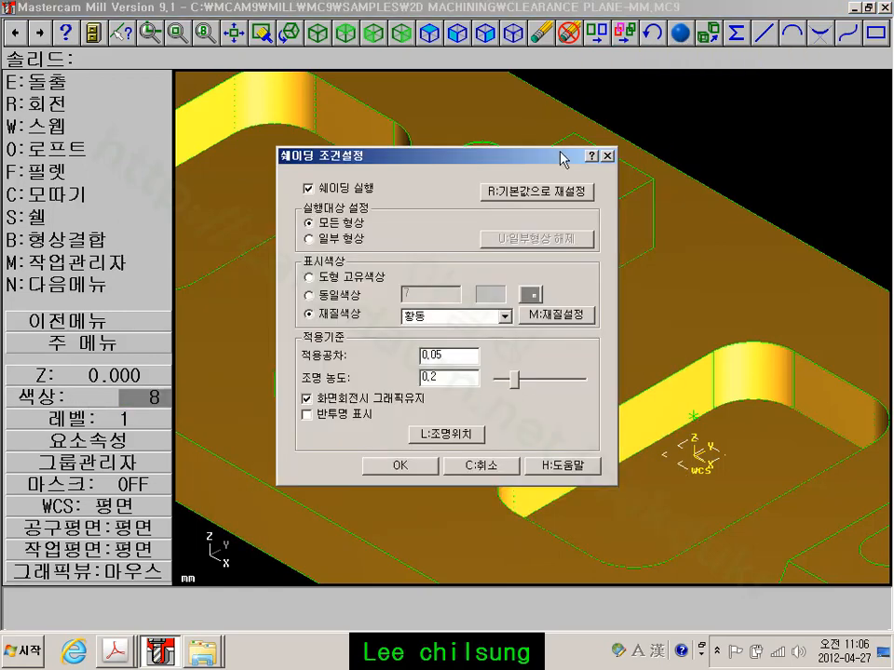
left_click(310, 278)
left_click(408, 472)
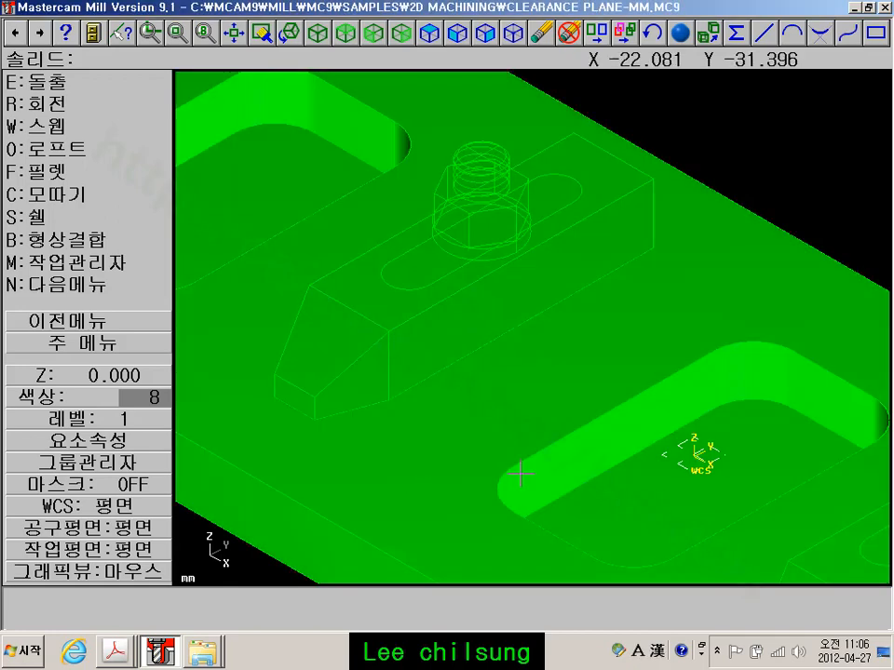
Change the colour of the plate solid to the current grey and return to the main menu
scroll(526, 473, "down", 3)
middle_click_drag(538, 468, 510, 357)
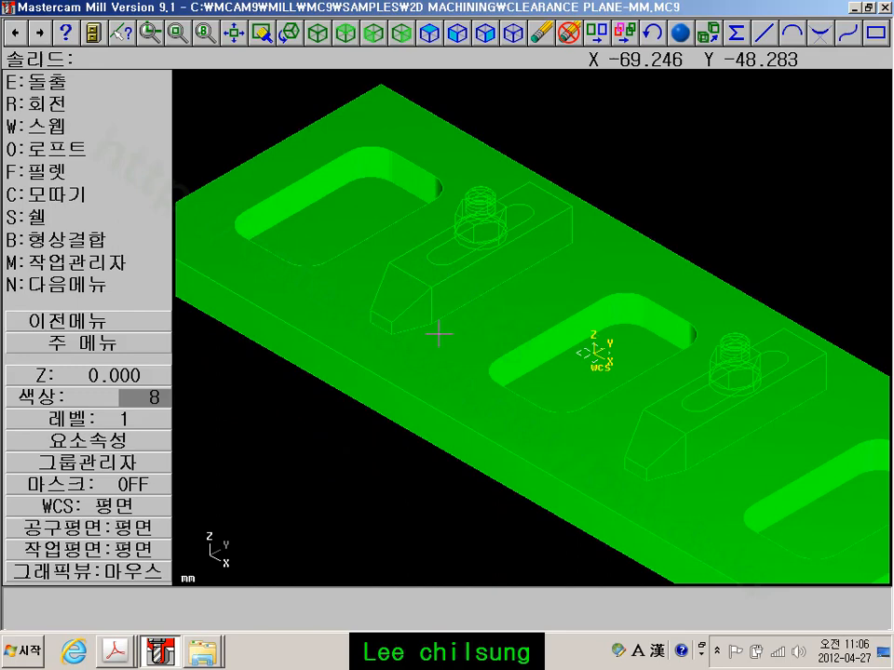
left_click(144, 343)
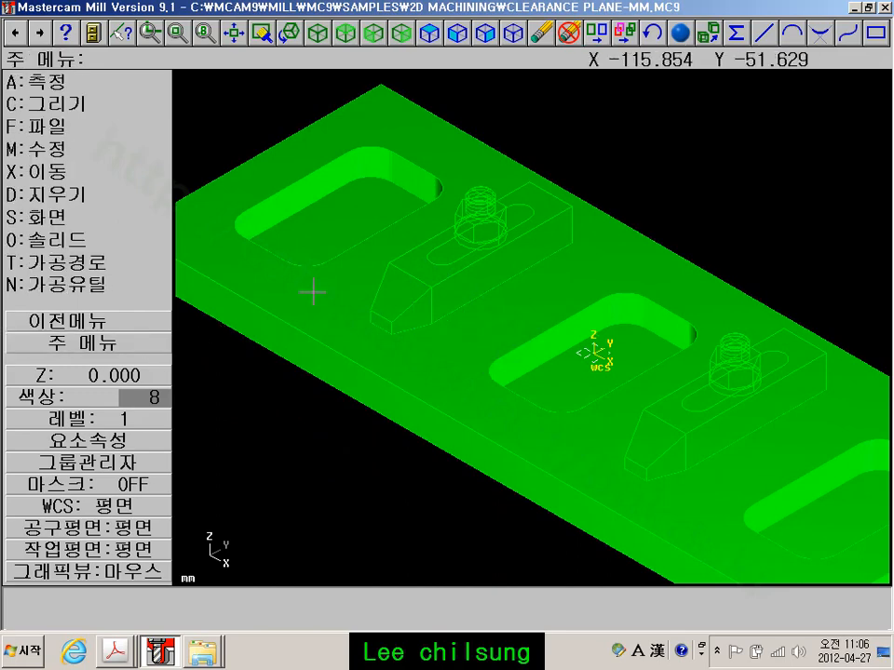
left_click(76, 217)
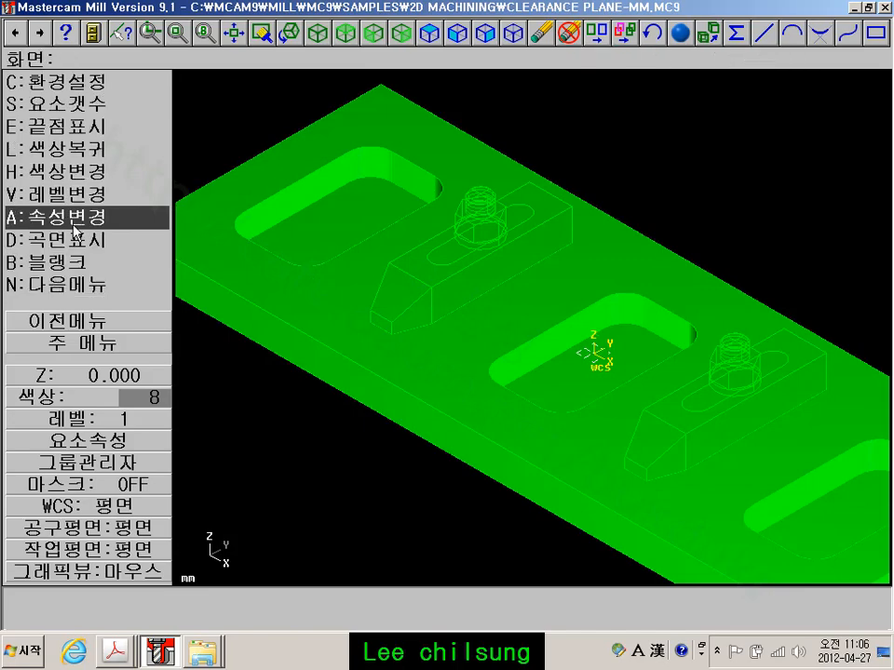
left_click(65, 171)
left_click(260, 176)
left_click(80, 346)
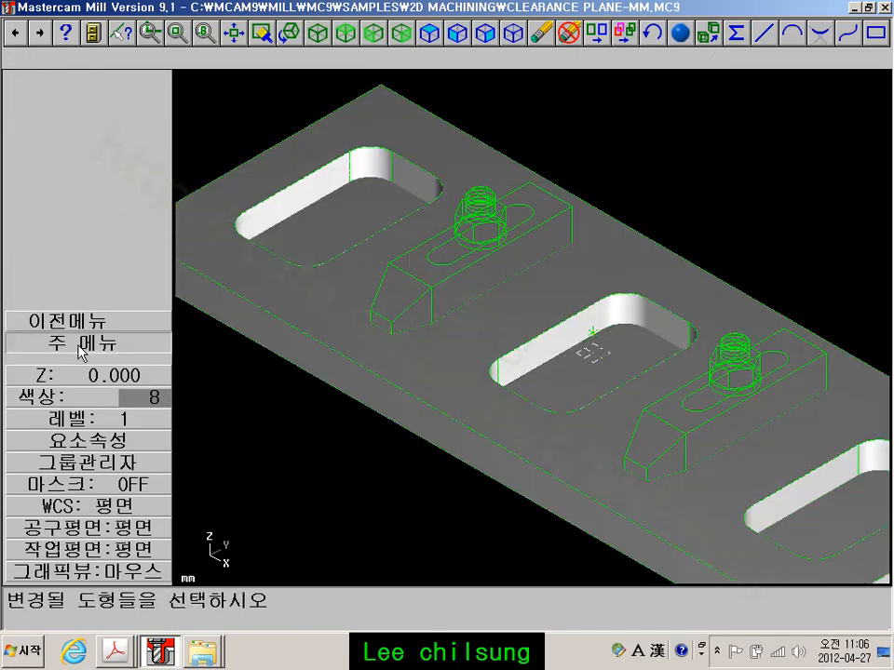
Set the current drawing colour to dark blue, number 1
scroll(356, 428, "down", 3)
middle_click_drag(356, 428, 308, 397)
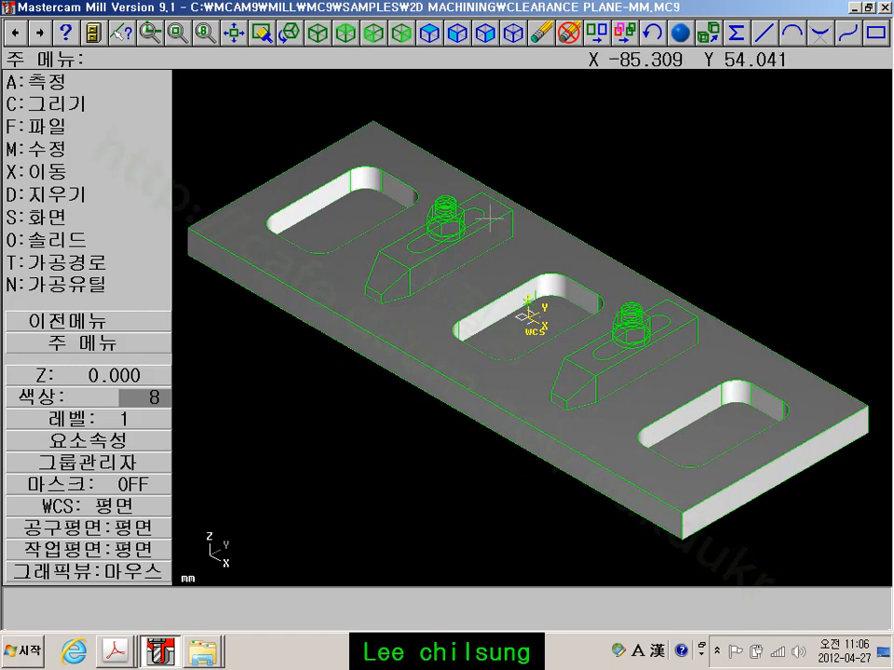
left_click(102, 407)
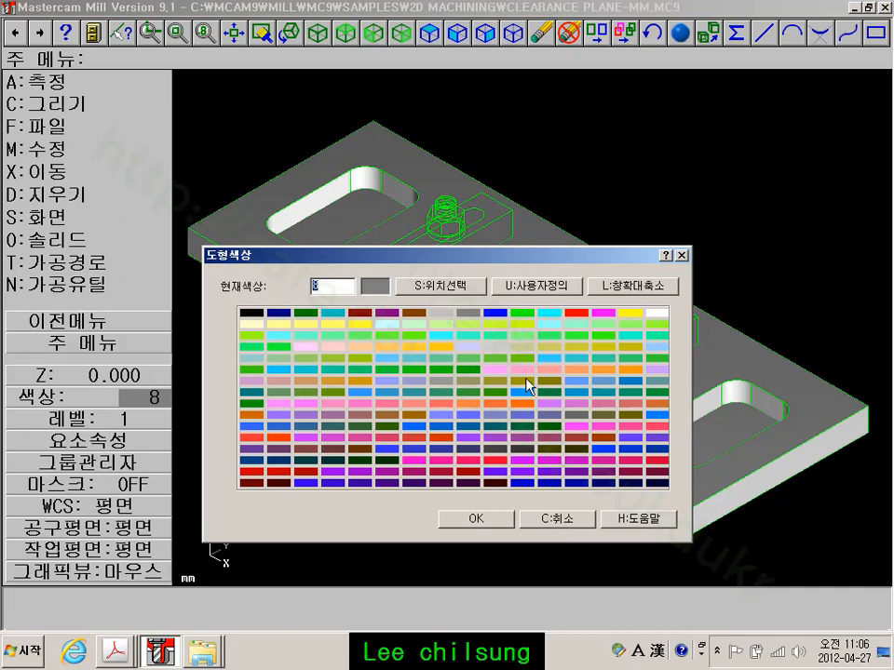
left_click(278, 313)
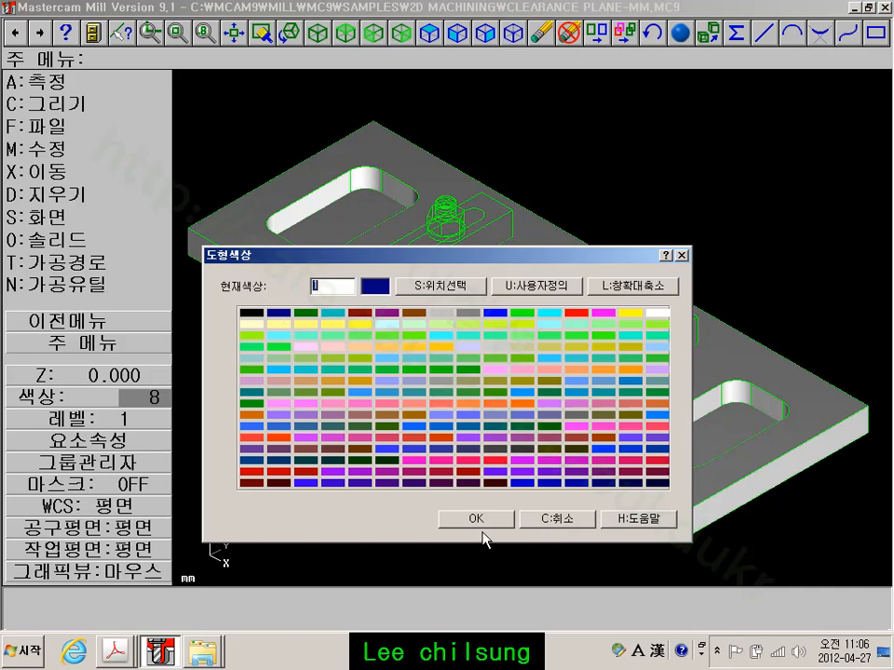
left_click(476, 517)
Chain the first clamp's rectangular top outline and its slot as extrusion profiles, accepting the downward direction
scroll(460, 238, "up", 1)
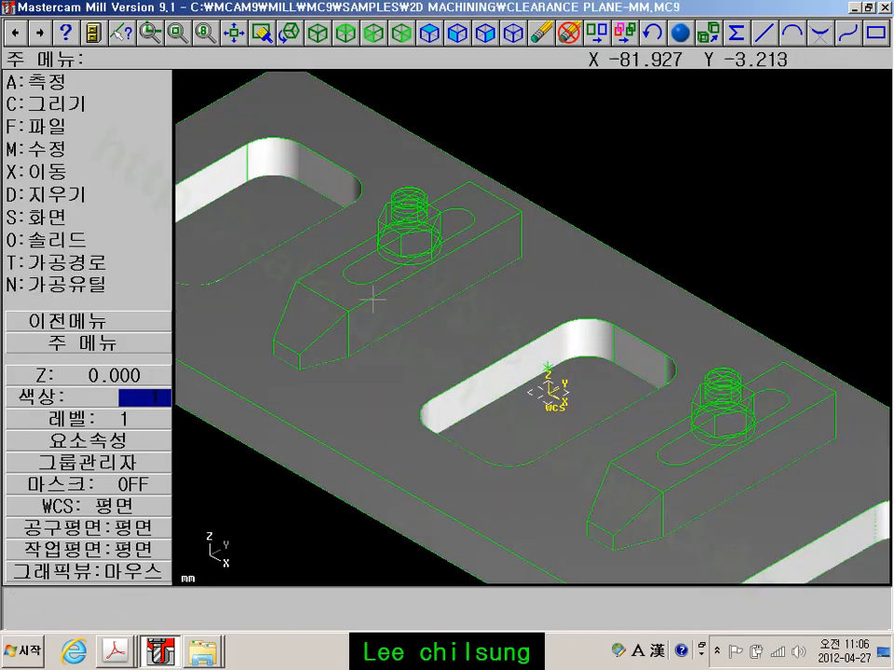
middle_click_drag(365, 283, 509, 342)
scroll(506, 387, "up", 2)
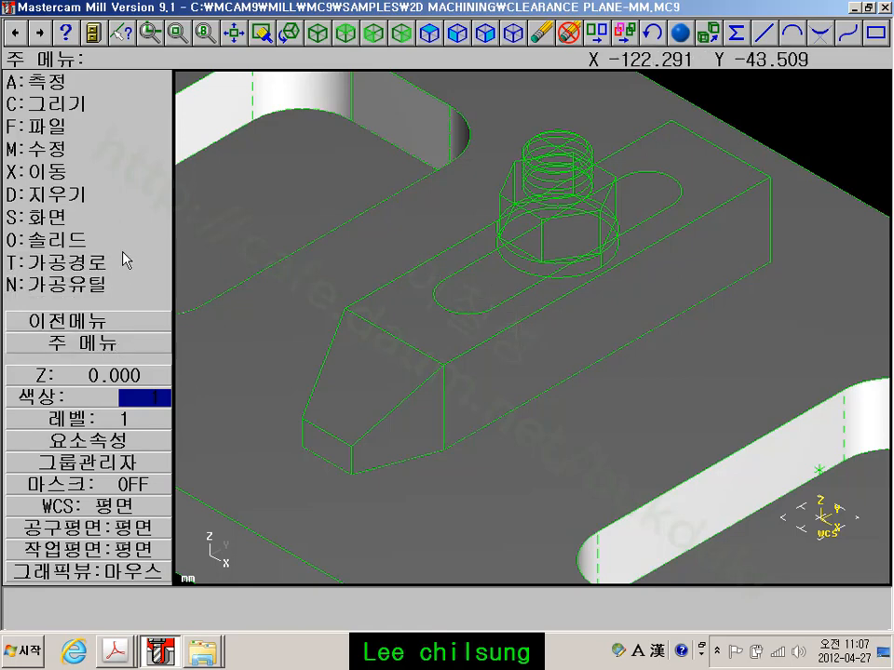
left_click(56, 239)
left_click(63, 83)
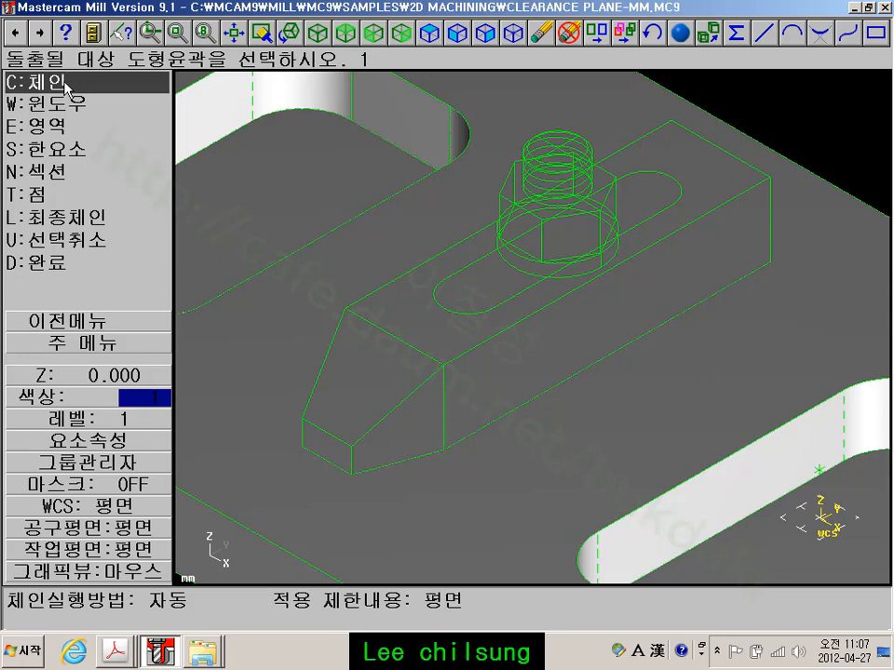
left_click(64, 83)
left_click(359, 291)
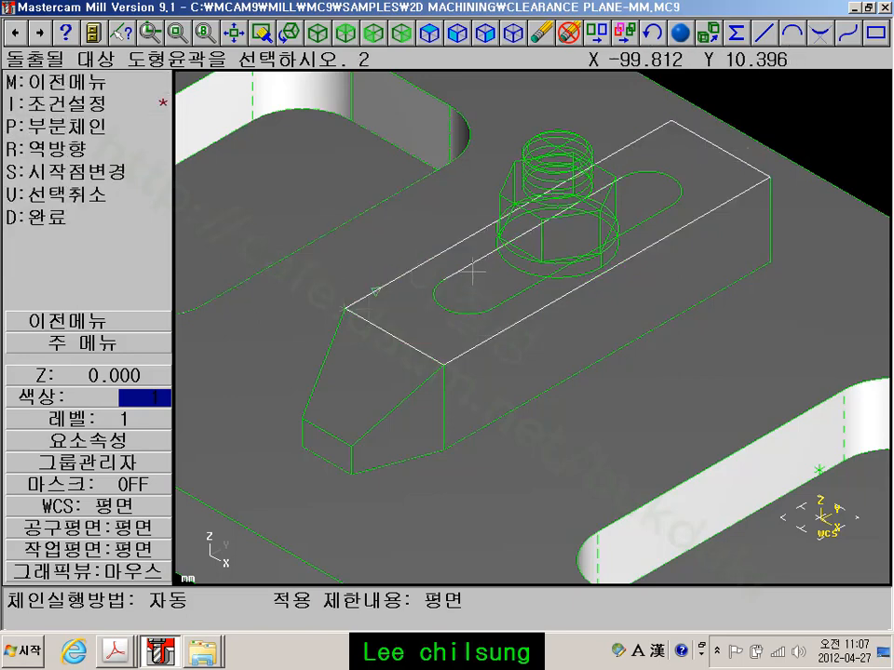
left_click(442, 296)
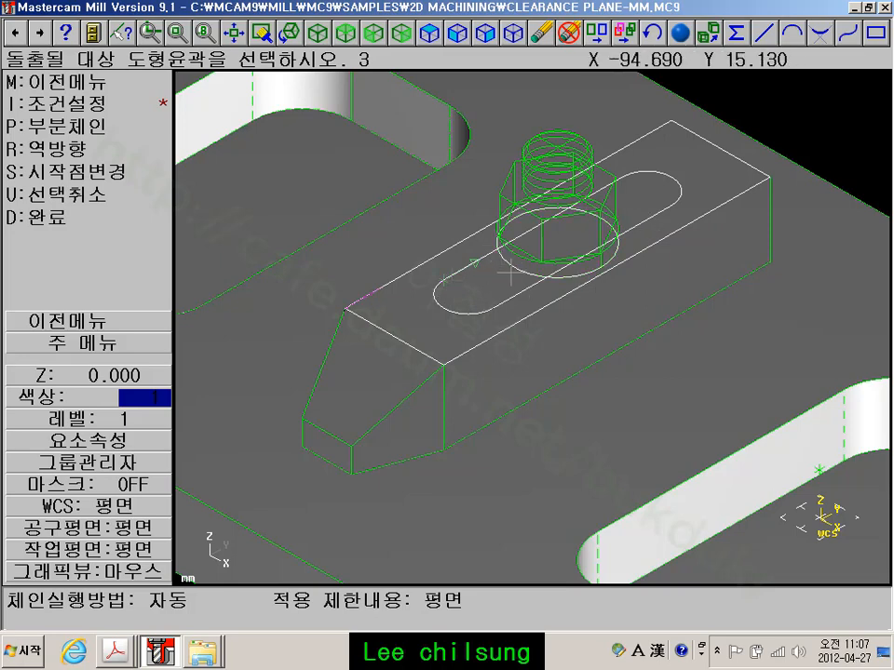
left_click(47, 219)
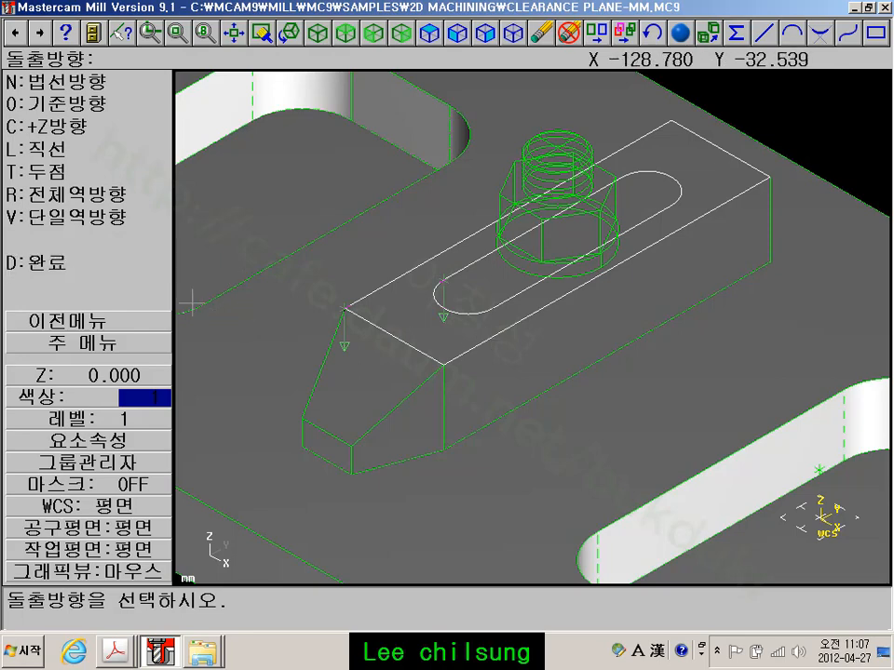
left_click(74, 269)
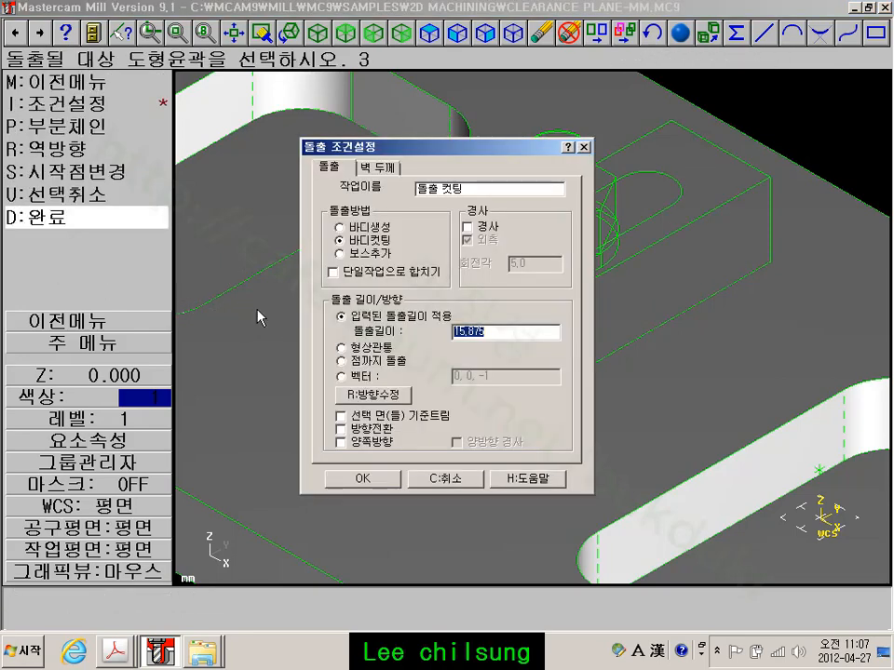
Extrude the clamp profiles as a new body up to the endpoint at the block's lower front corner
left_click(341, 360)
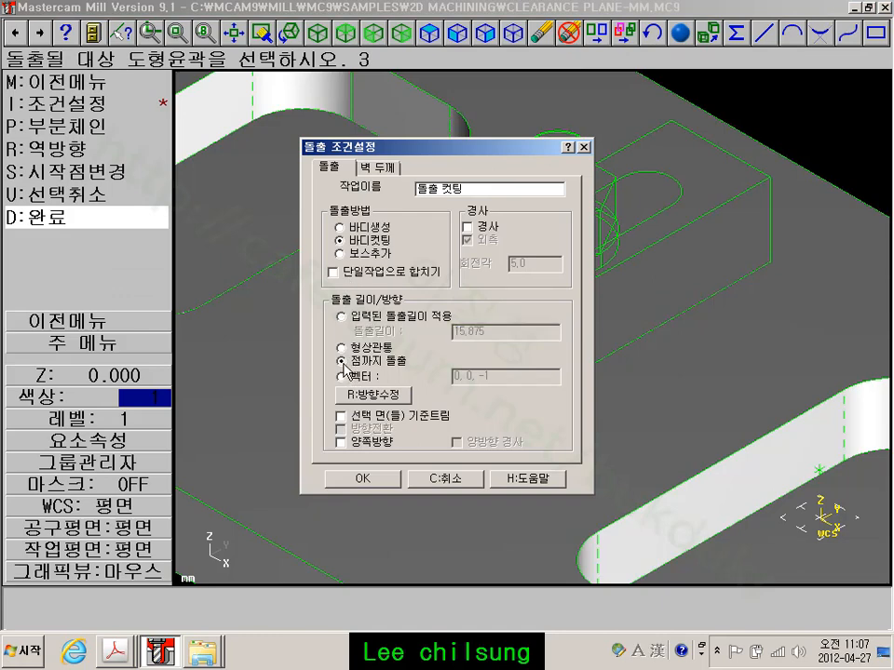
left_click(340, 227)
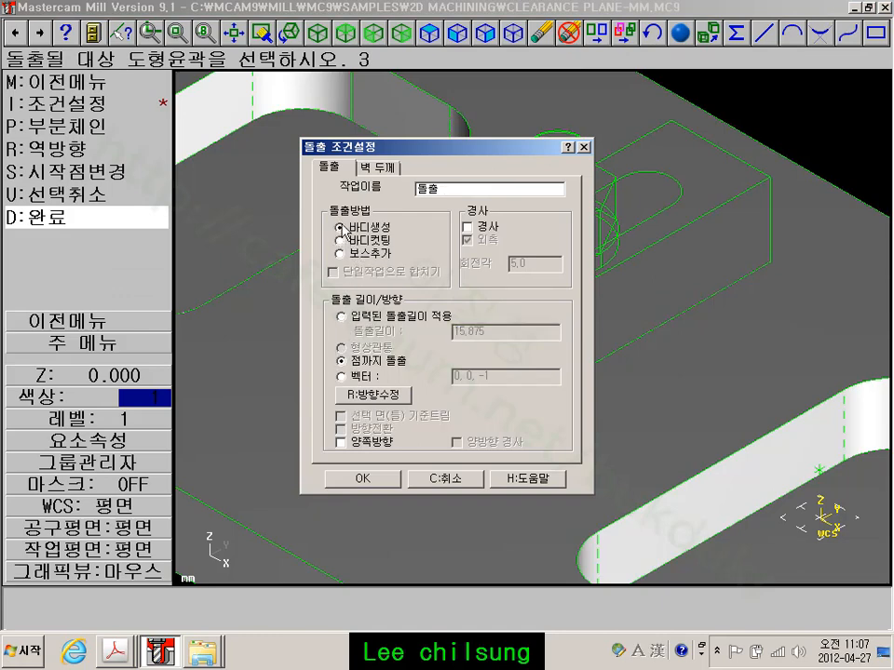
left_click(358, 483)
left_click(444, 456)
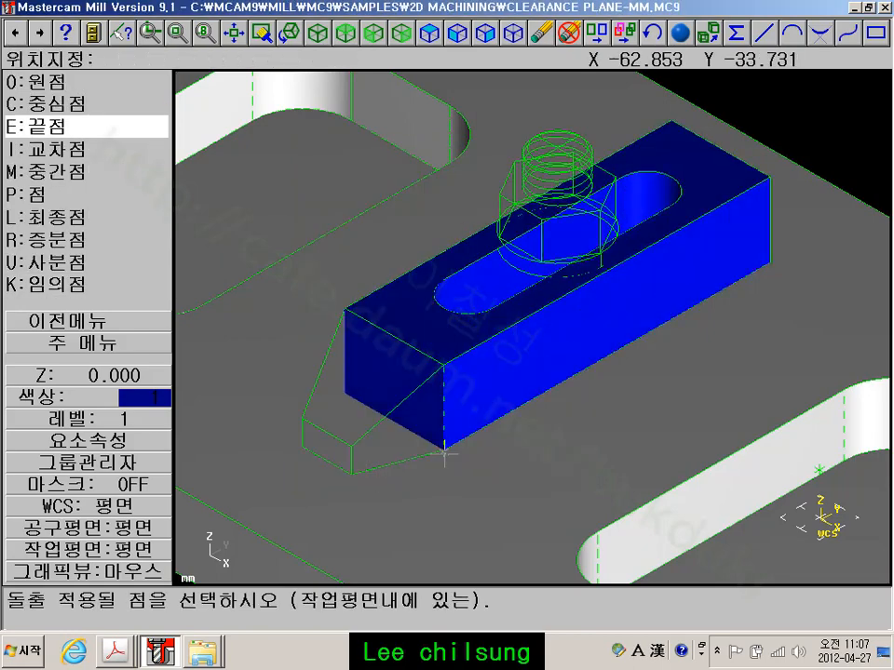
Copy the first clamp's solid once to the second clamp's wireframe, translating between their matching upper front corners
scroll(495, 430, "down", 7)
middle_click_drag(553, 465, 457, 324)
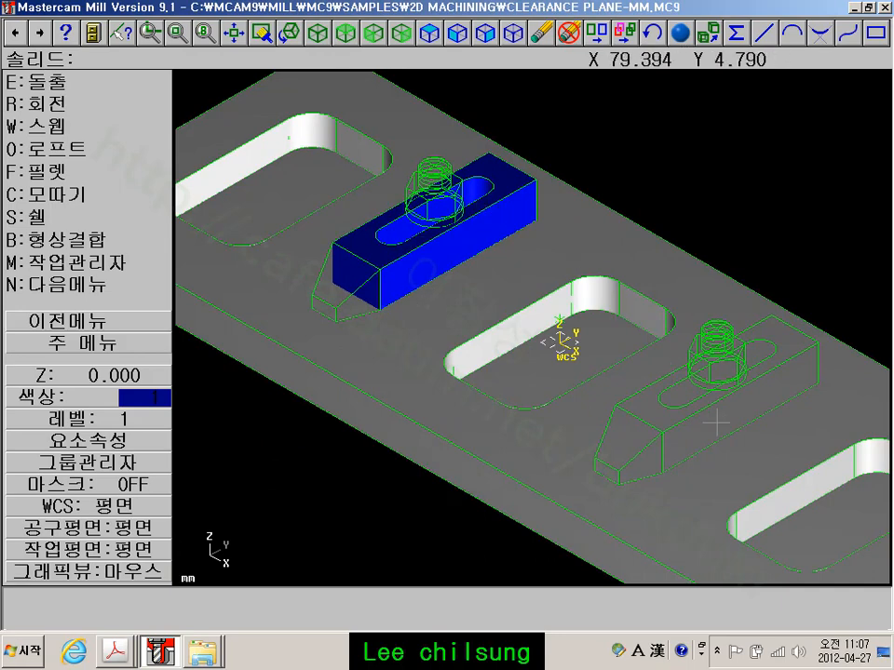
middle_click_drag(750, 419, 700, 409)
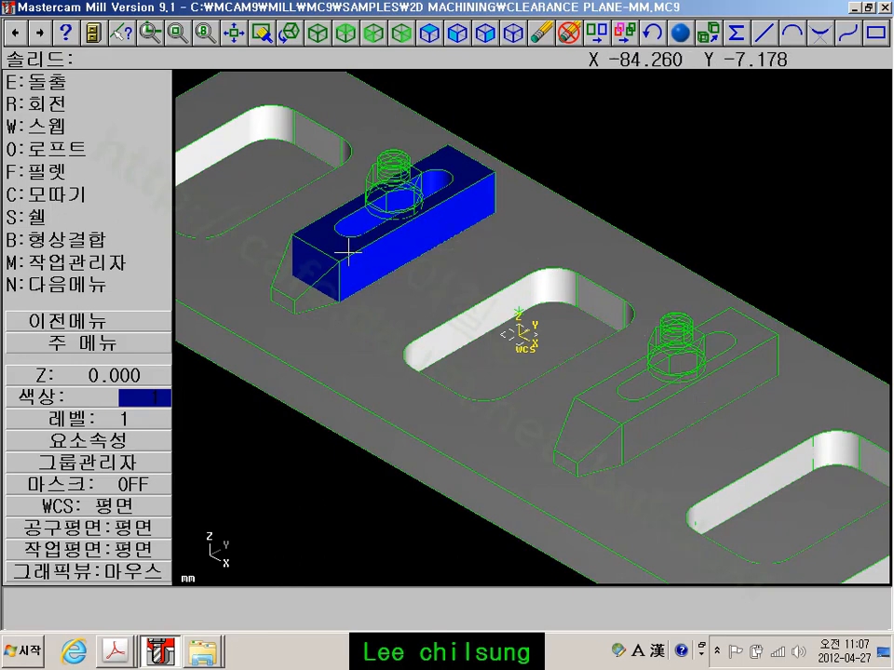
left_click(51, 343)
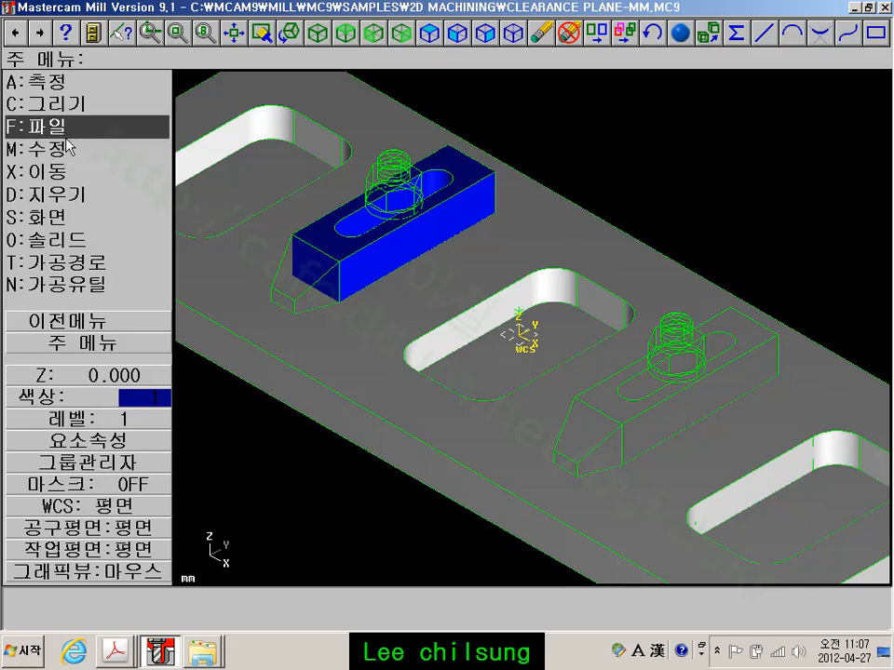
left_click(67, 172)
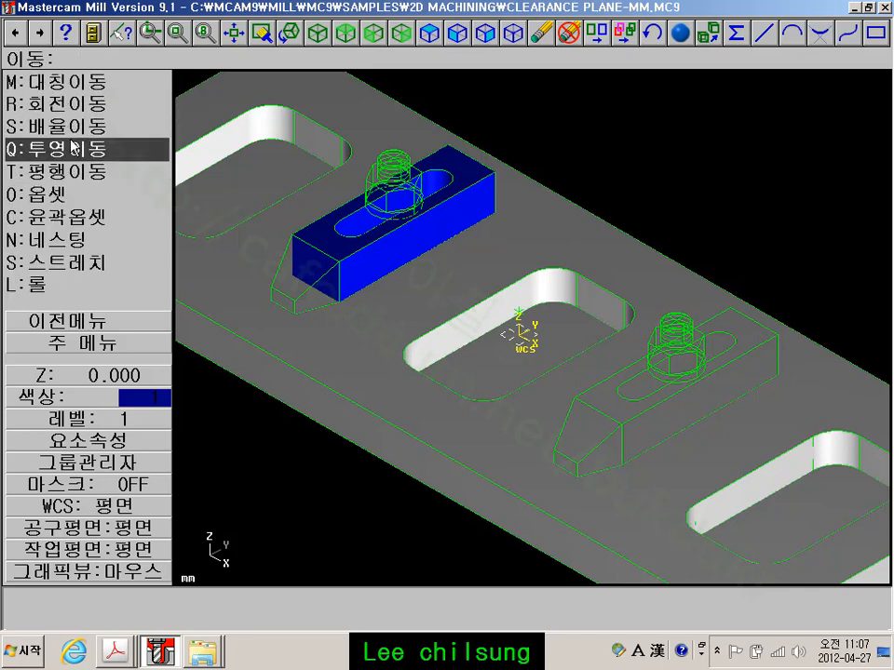
left_click(72, 173)
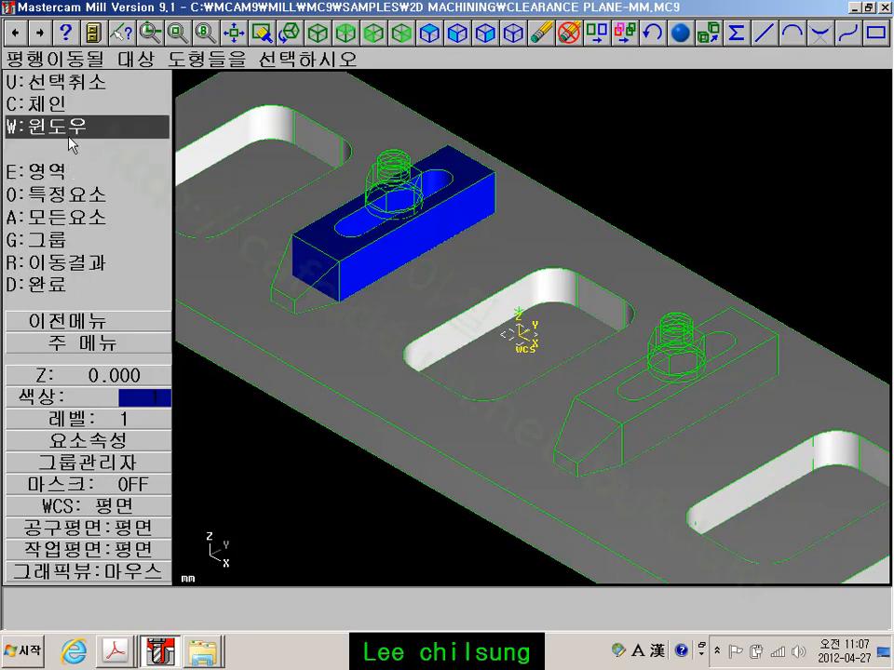
left_click(72, 195)
left_click(67, 191)
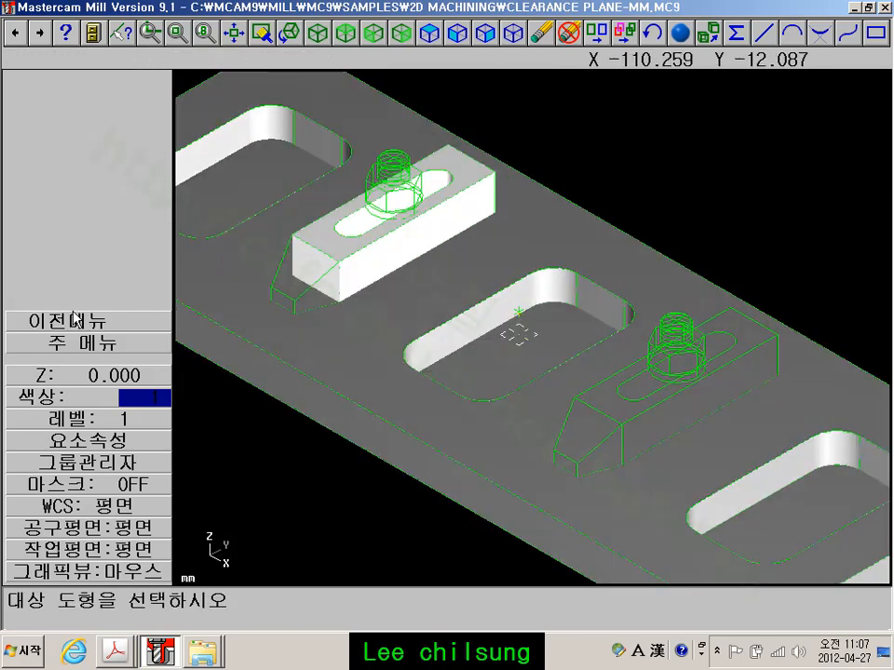
left_click(74, 324)
left_click(108, 284)
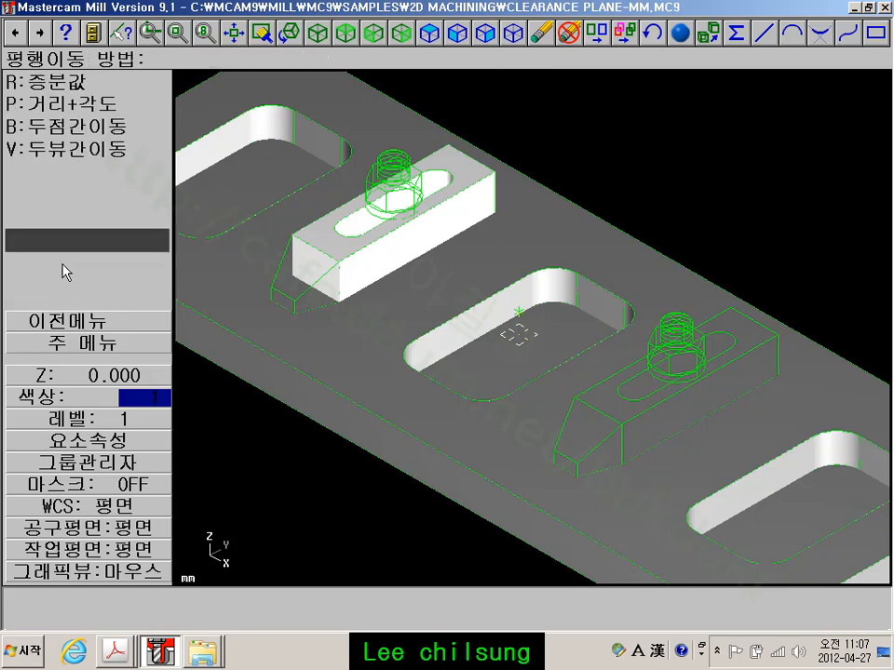
left_click(73, 108)
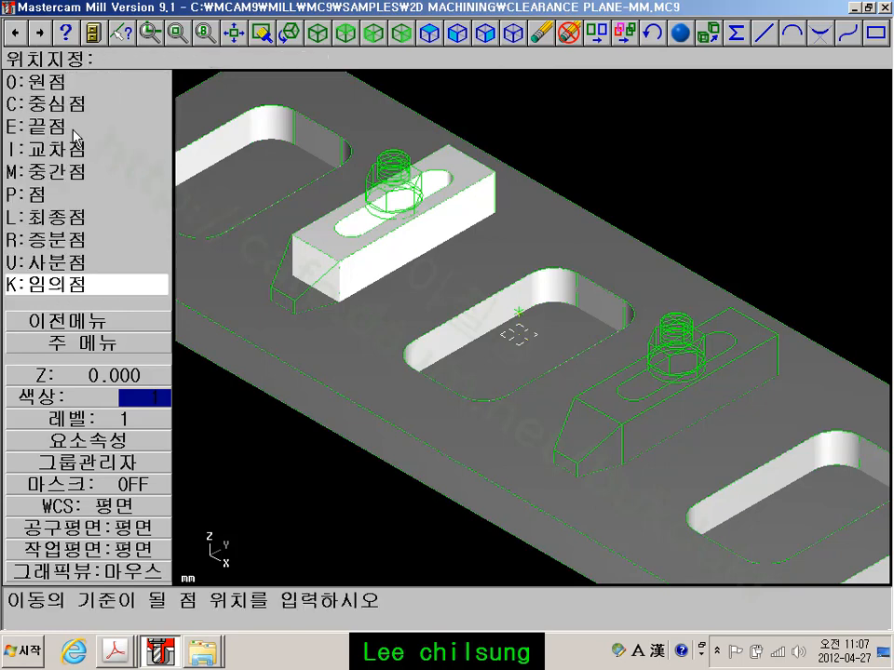
left_click(313, 245)
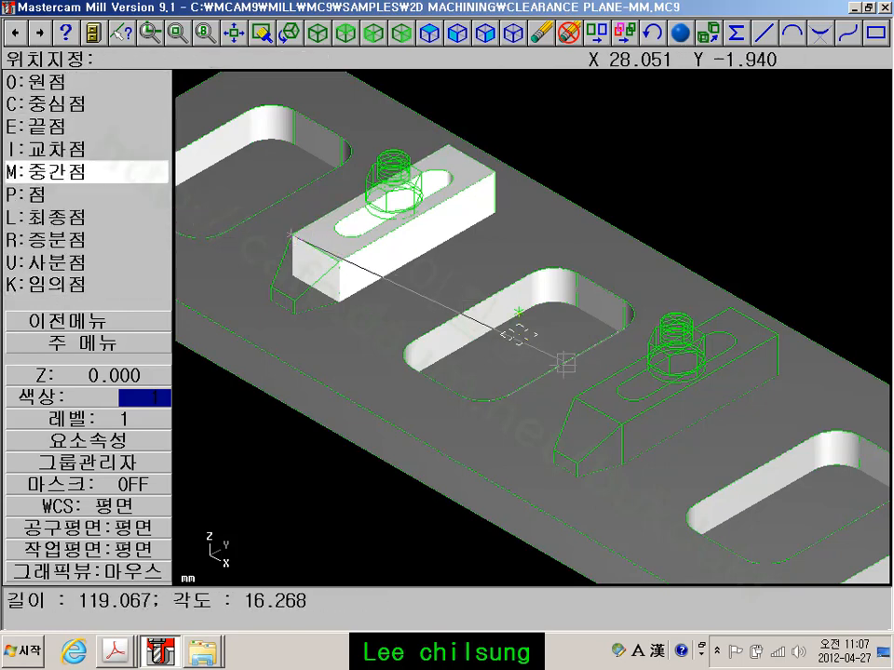
left_click(574, 396)
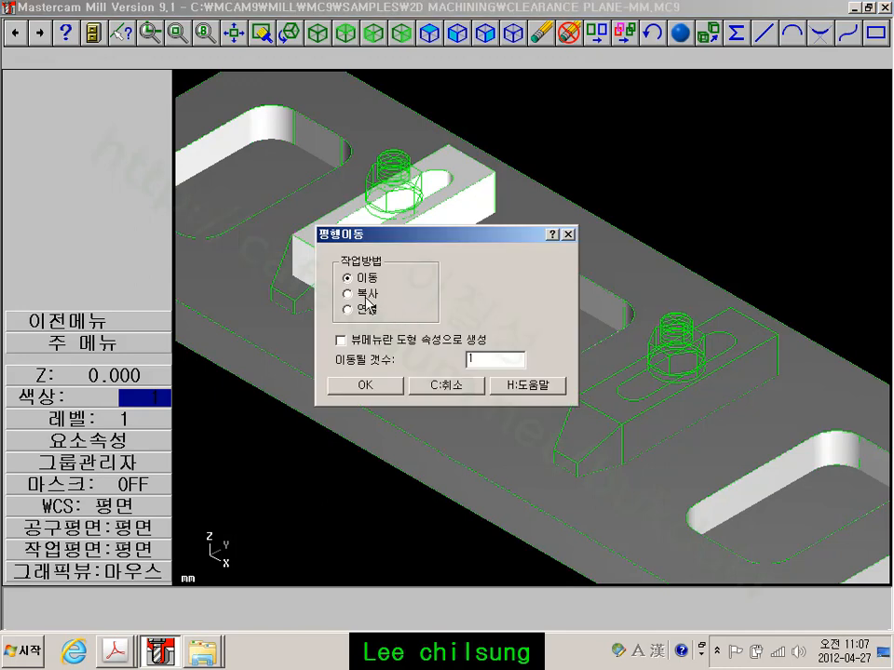
left_click(383, 386)
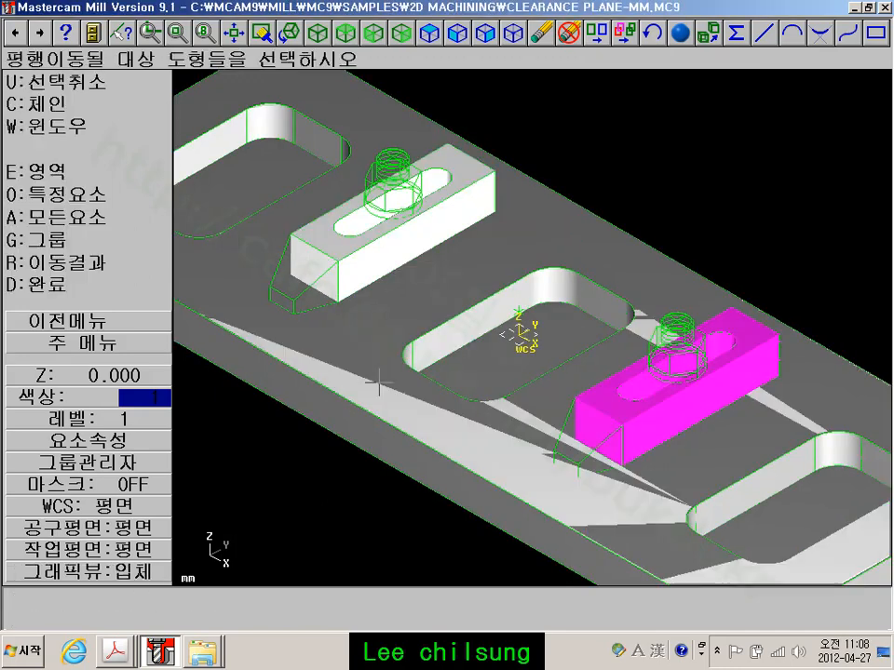
Clear the result colours, undo the clamp solid's copy and return to the main menu
left_click(624, 37)
scroll(703, 164, "down", 2)
scroll(684, 202, "up", 2)
middle_click_drag(704, 167, 738, 148)
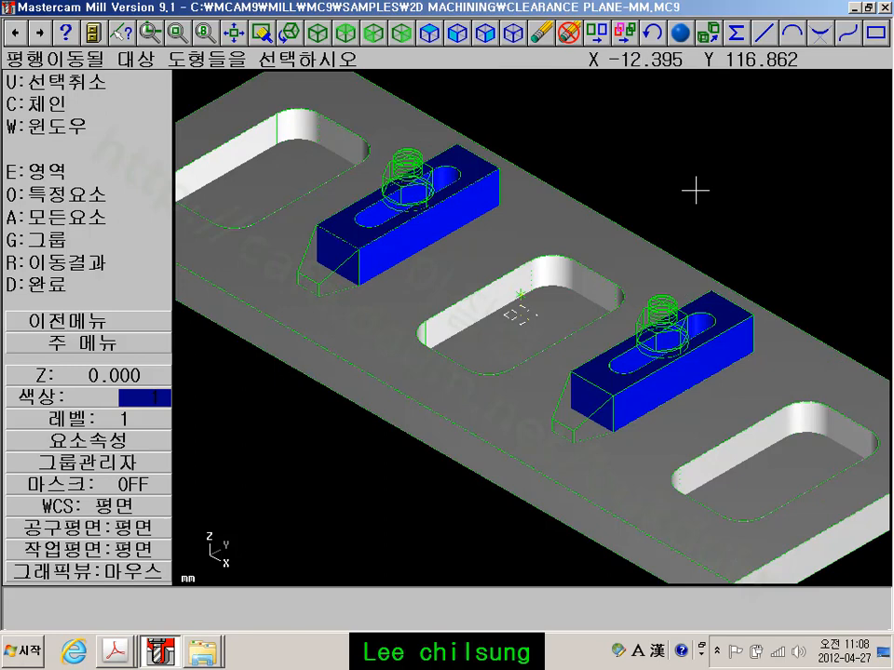
left_click(654, 35)
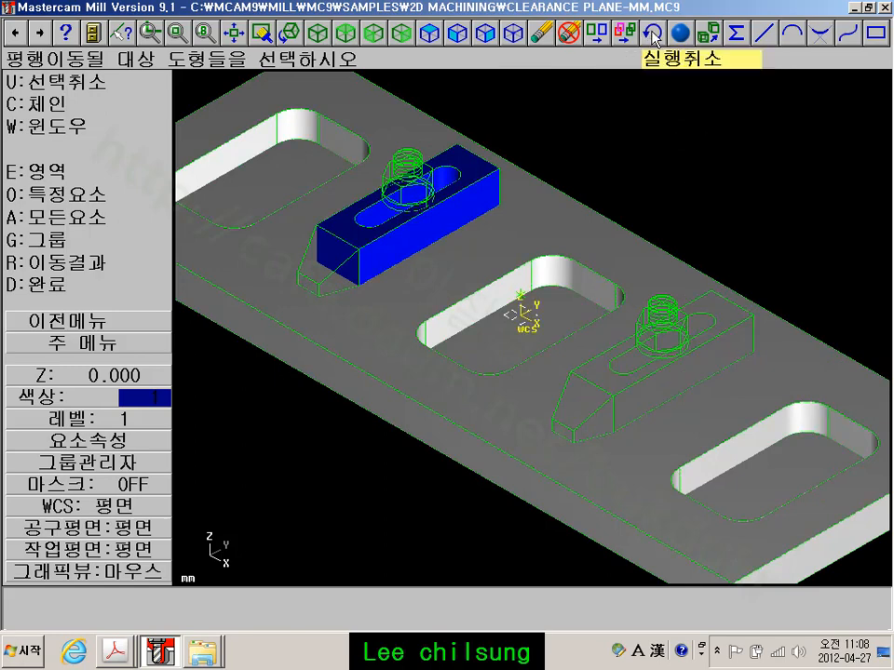
scroll(555, 118, "up", 2)
middle_click_drag(456, 146, 729, 121)
scroll(550, 349, "up", 1)
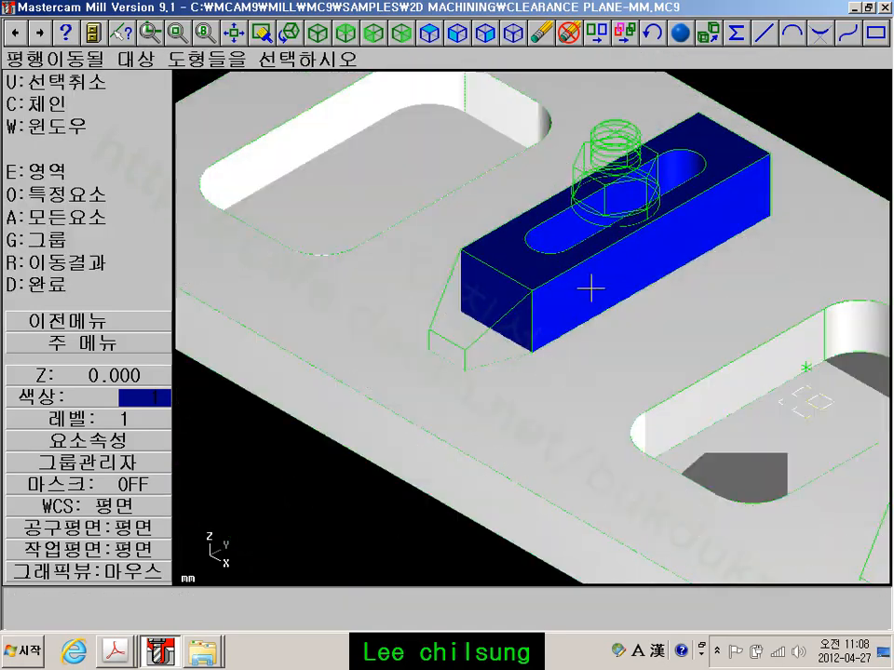
scroll(590, 288, "down", 1)
scroll(824, 115, "up", 2)
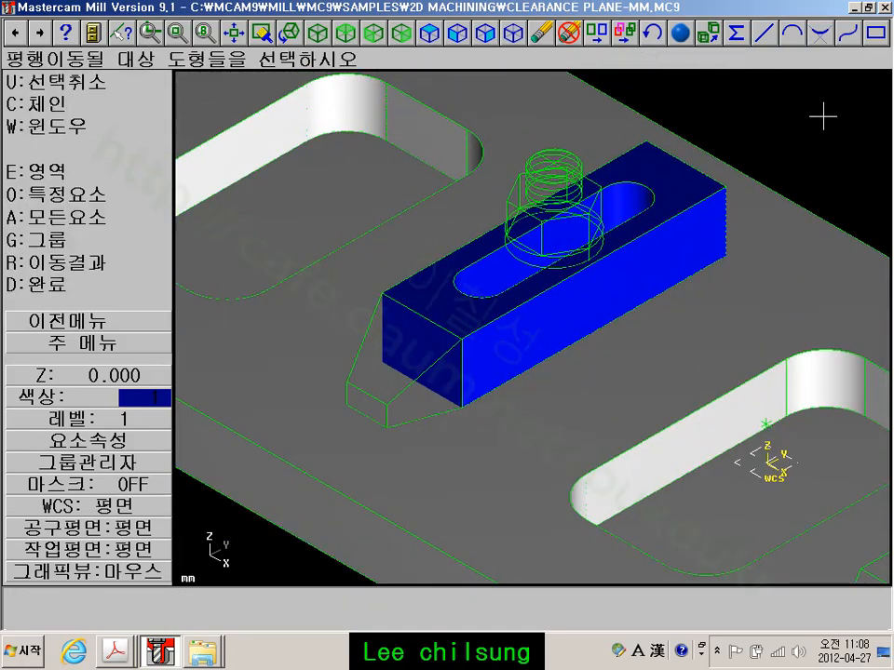
left_click(90, 342)
Set the current drawing colour to magenta, number 13
scroll(366, 418, "up", 1)
scroll(366, 418, "up", 1)
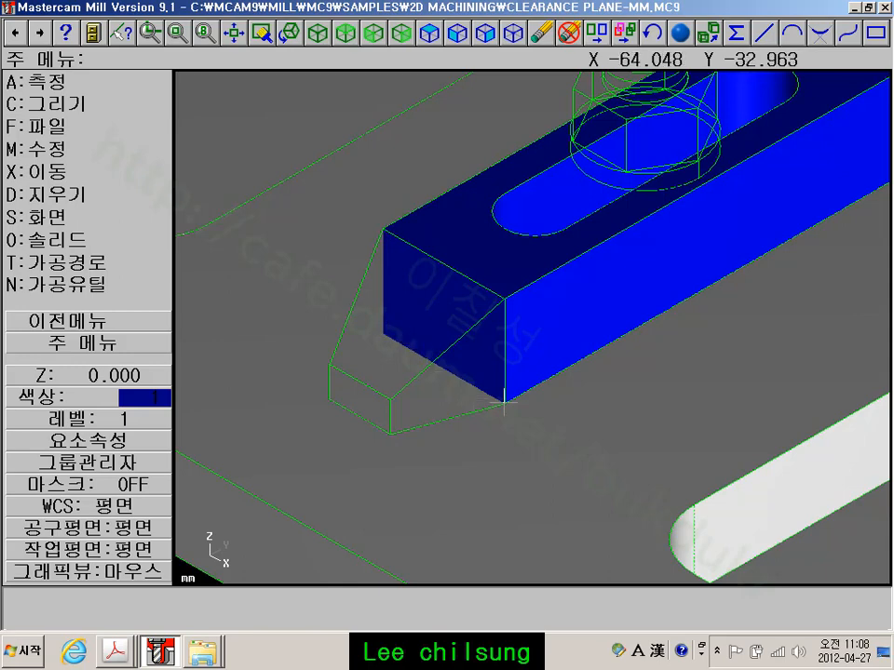
scroll(402, 366, "up", 3)
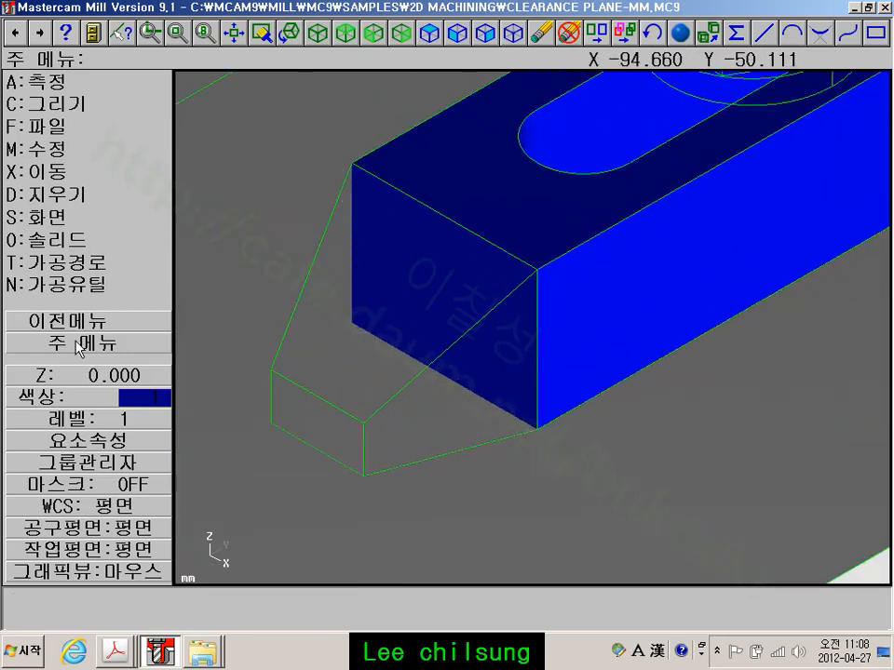
left_click(88, 399)
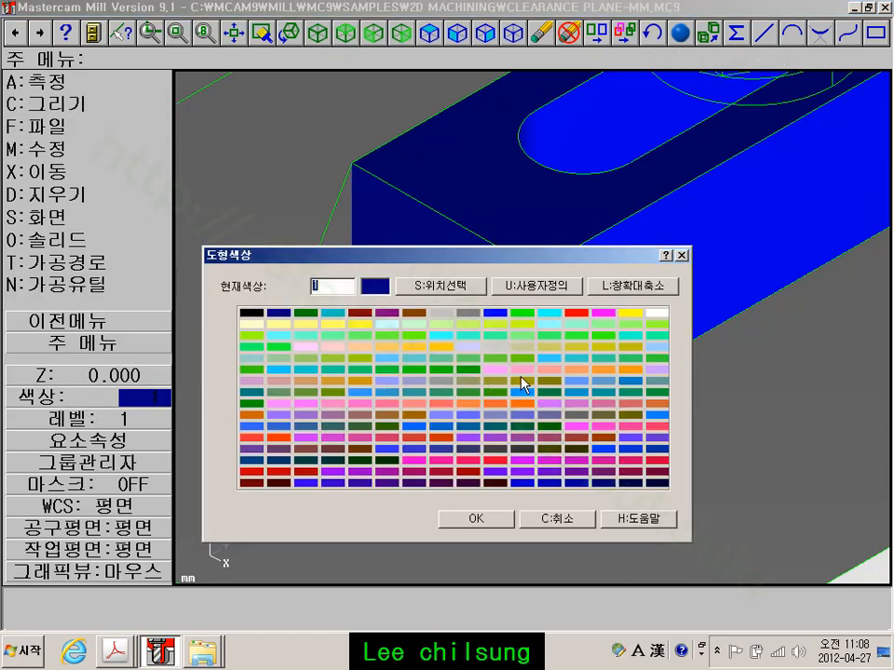
left_click(603, 314)
left_click(475, 519)
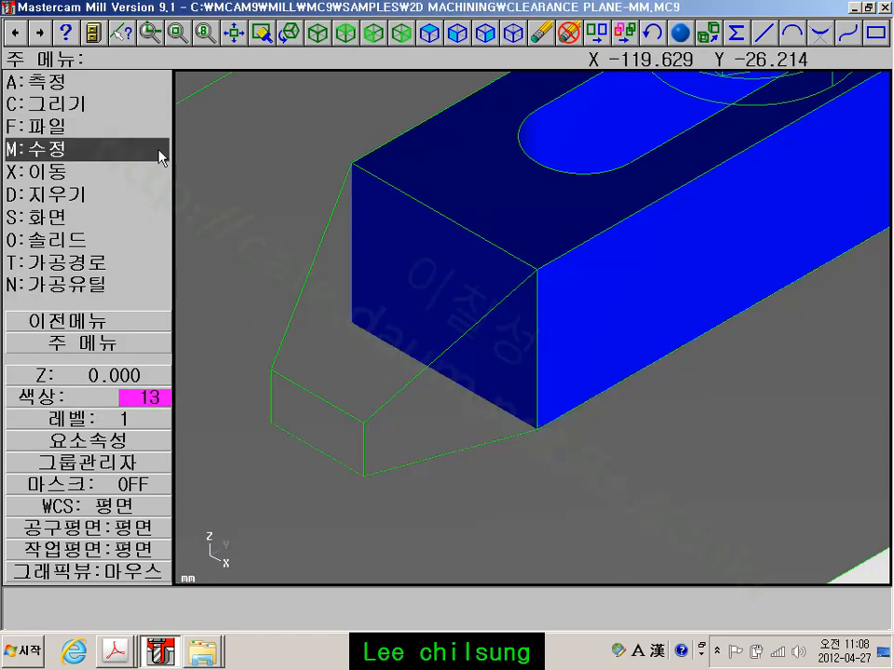
Create curves from the clamp solid's rear vertical edge and lower edge on its front end face
left_click(74, 104)
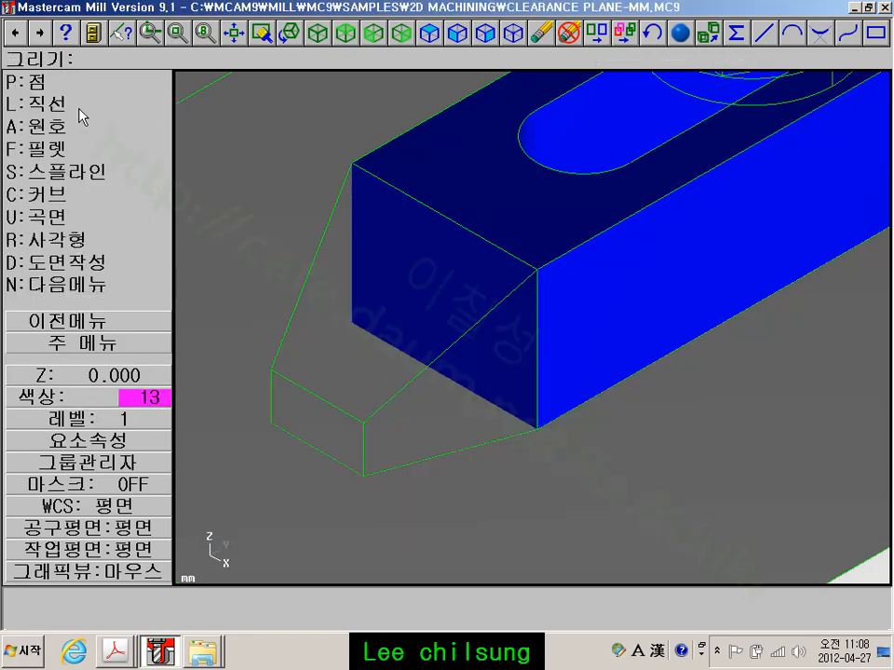
left_click(73, 194)
left_click(84, 261)
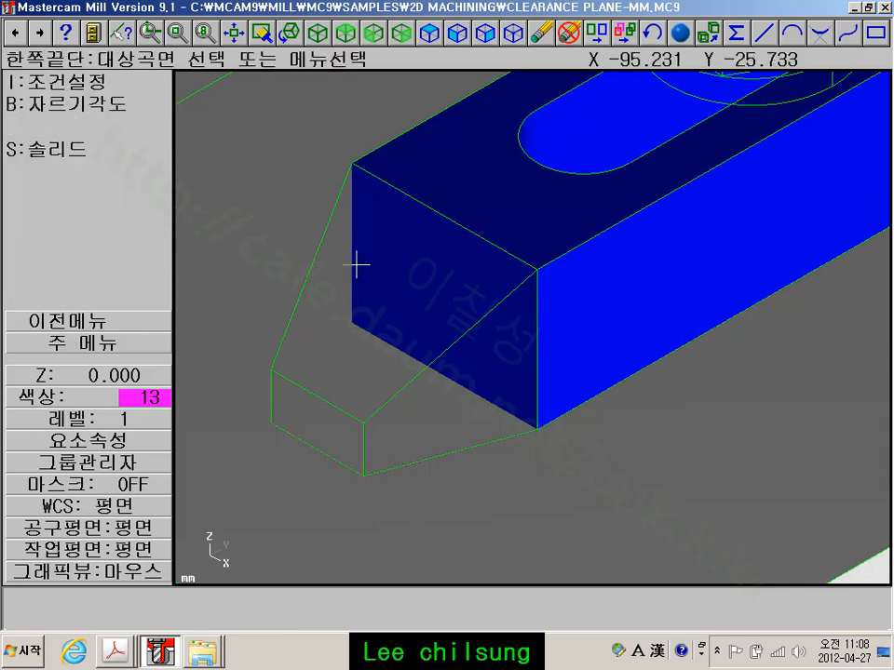
left_click(112, 149)
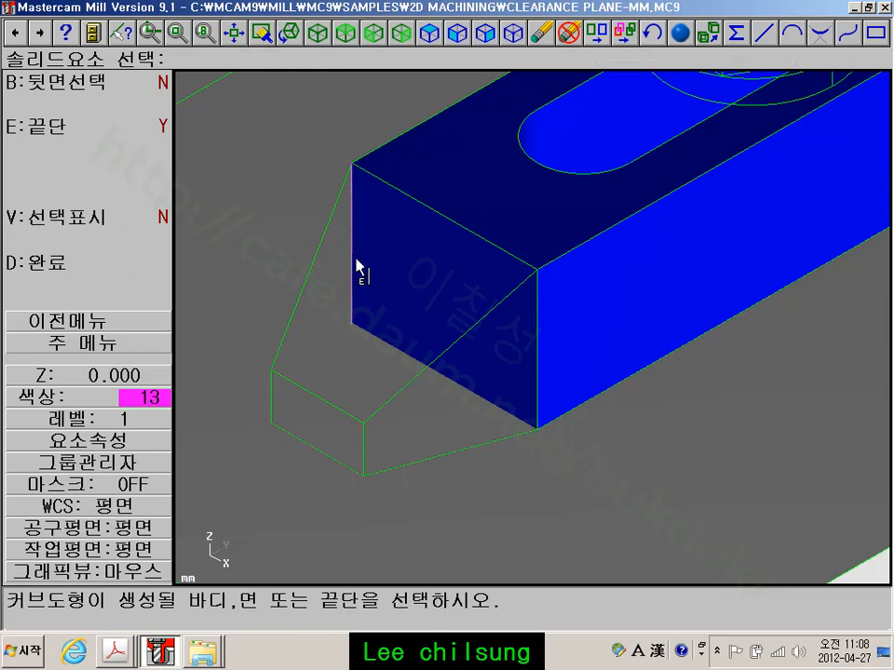
left_click(400, 347)
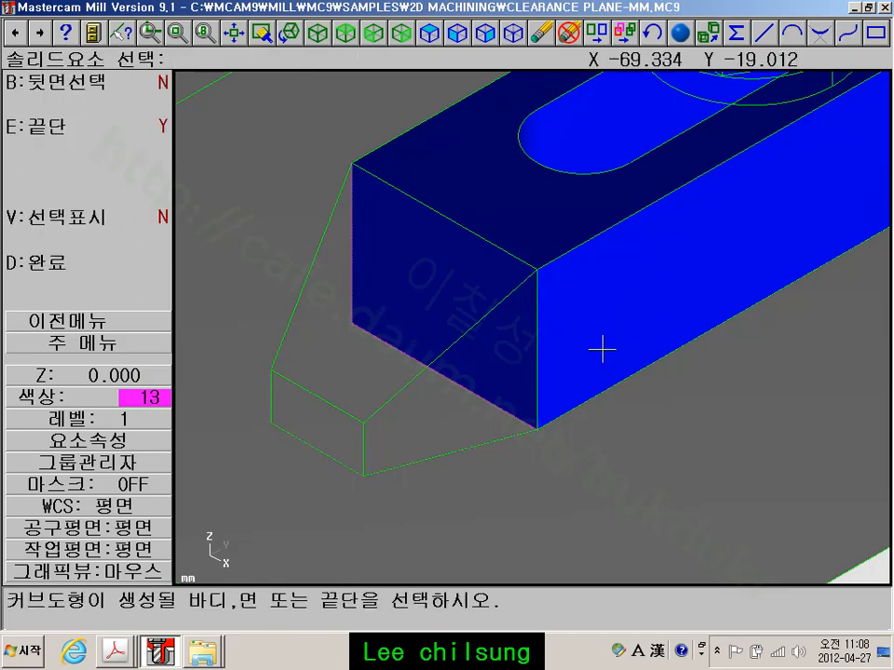
left_click(60, 265)
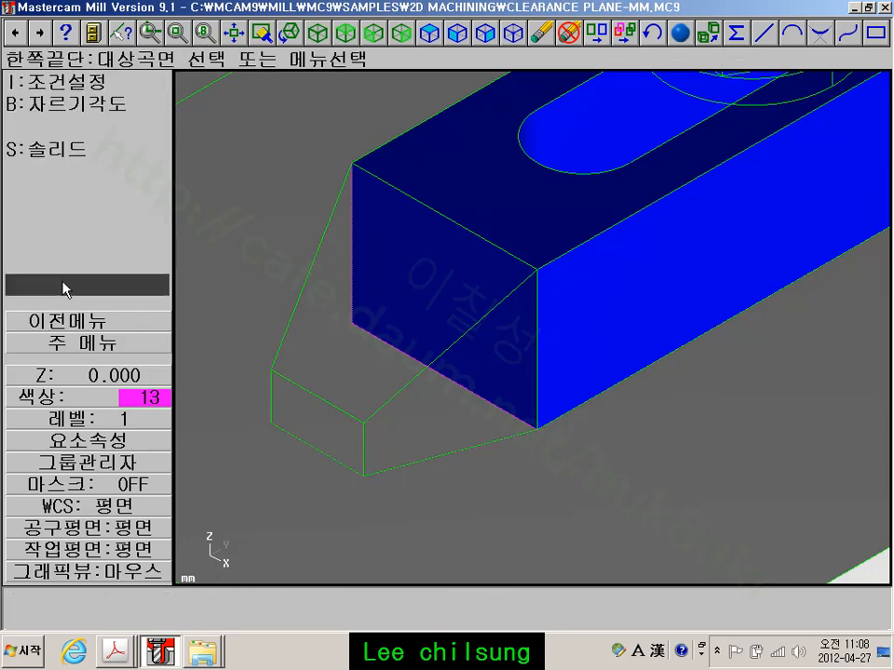
left_click(72, 344)
Set up an attribute change to colour 13 and a thicker line width
scroll(313, 345, "down", 1)
scroll(313, 345, "up", 1)
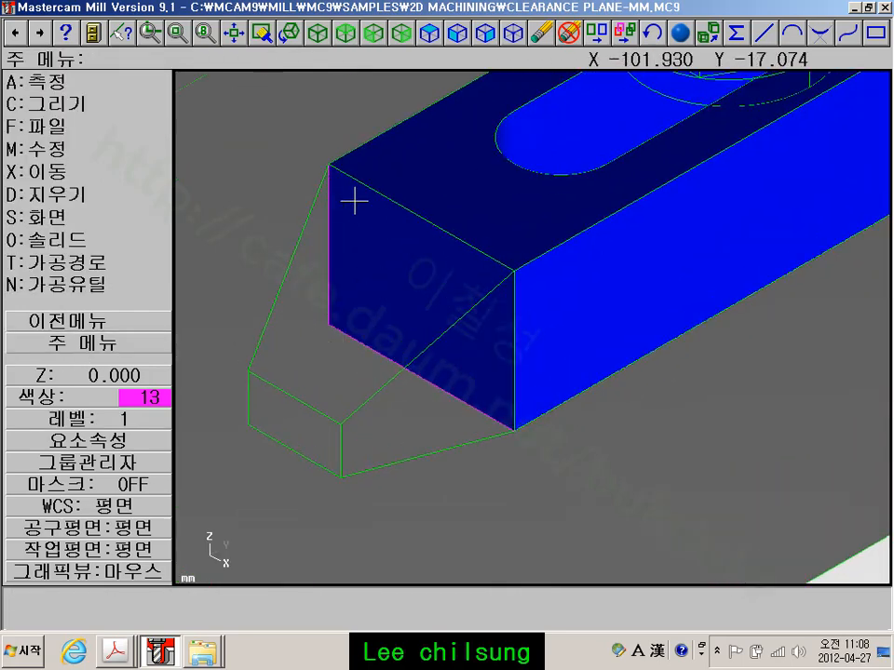
left_click(69, 217)
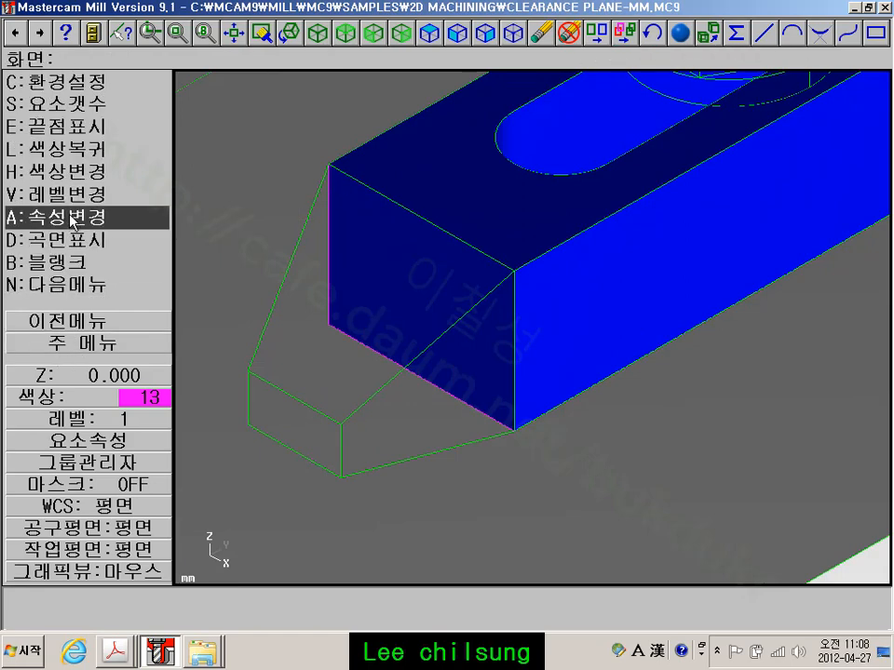
left_click(69, 218)
left_click(290, 256)
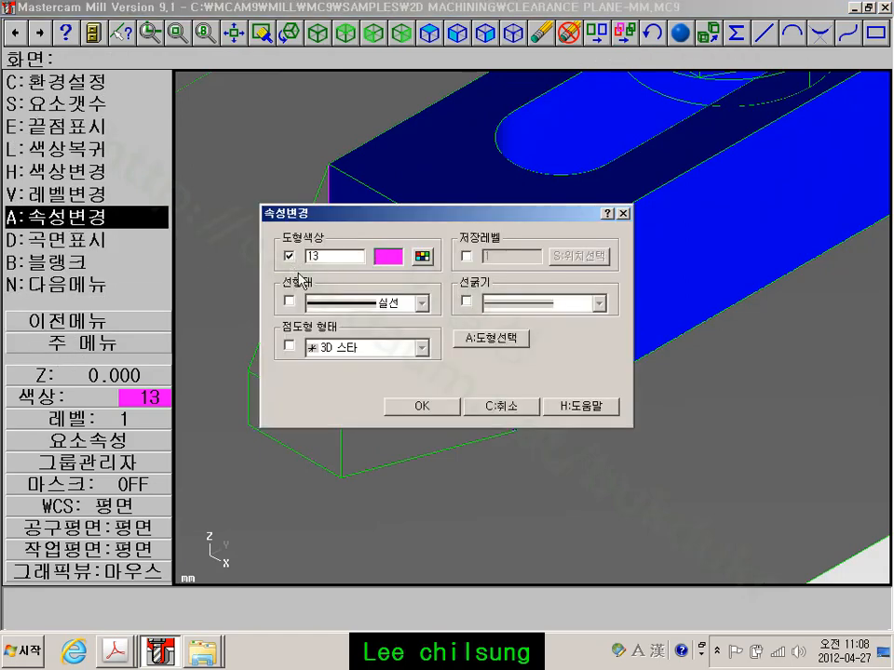
left_click(467, 301)
left_click(508, 305)
left_click(511, 372)
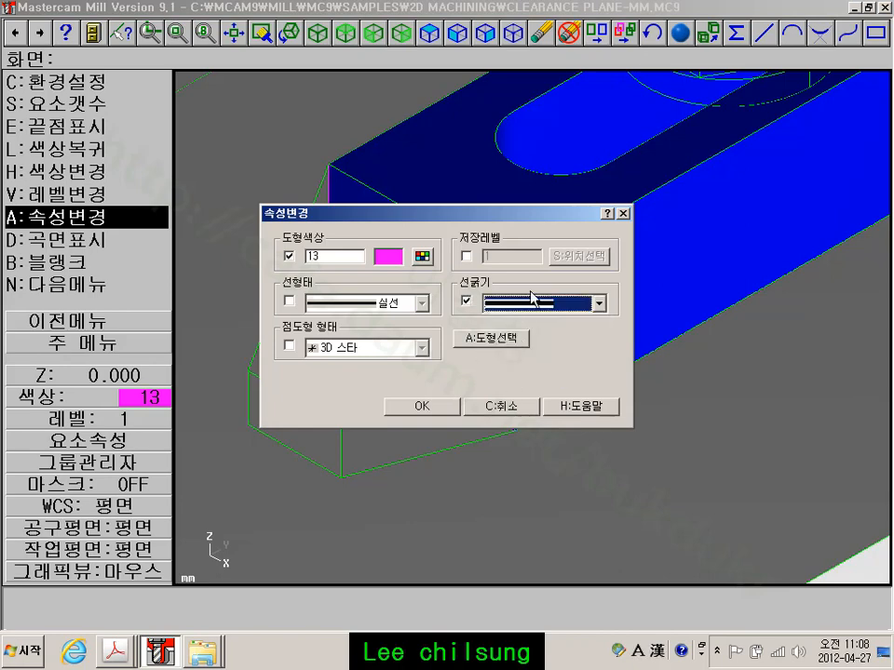
left_click(449, 405)
Apply the new attributes, limited to lines, to the rectangle on the clamp's end face and the small tip rectangle
left_click(56, 173)
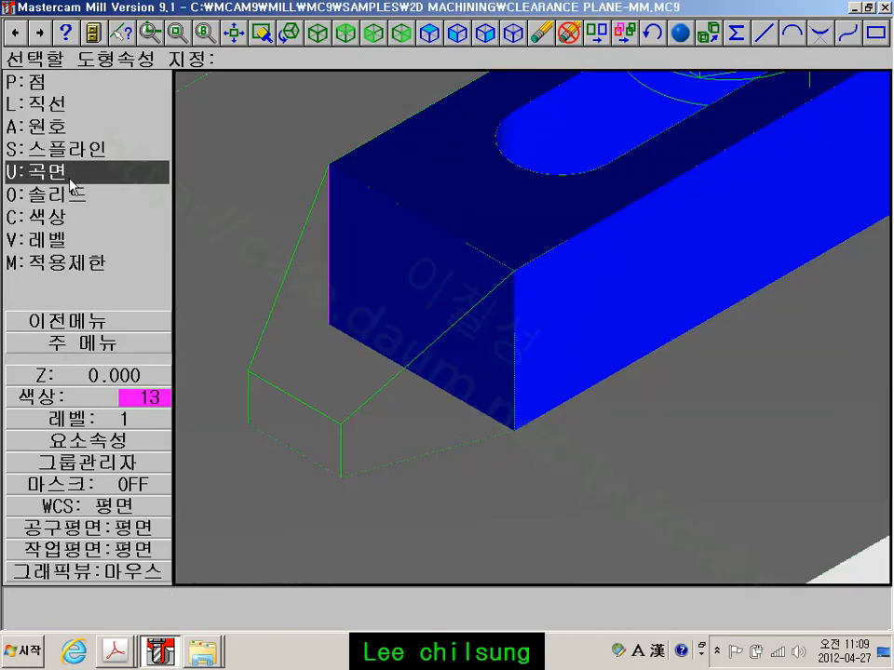
left_click(65, 109)
left_click(326, 237)
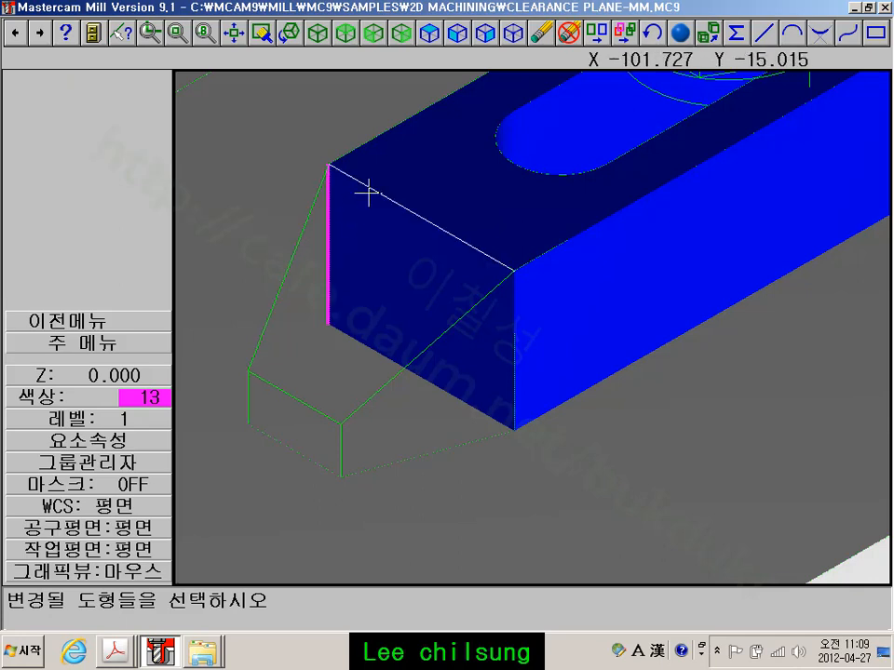
left_click(364, 189)
left_click(507, 371)
left_click(469, 410)
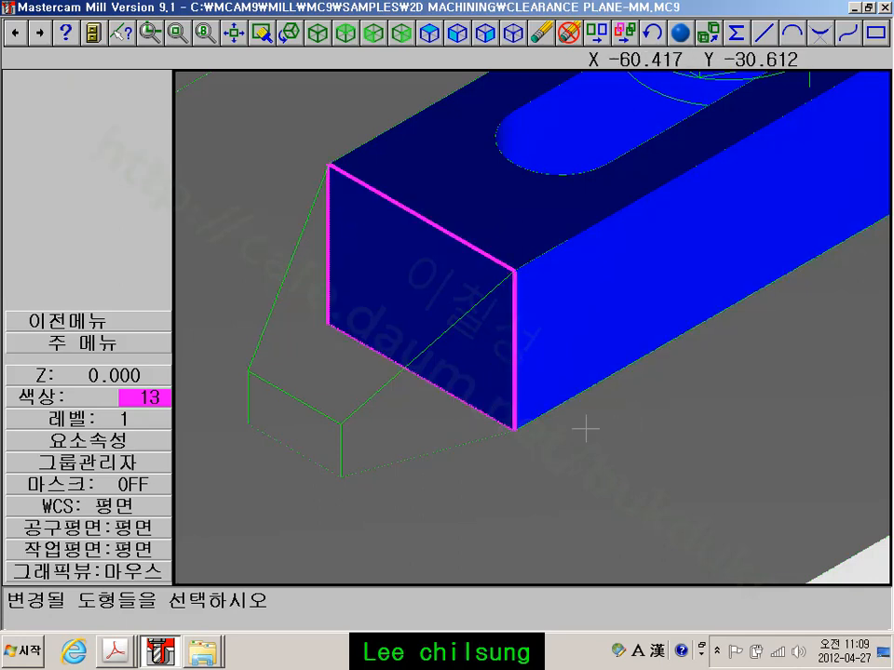
left_click(296, 410)
left_click(251, 405)
left_click(340, 449)
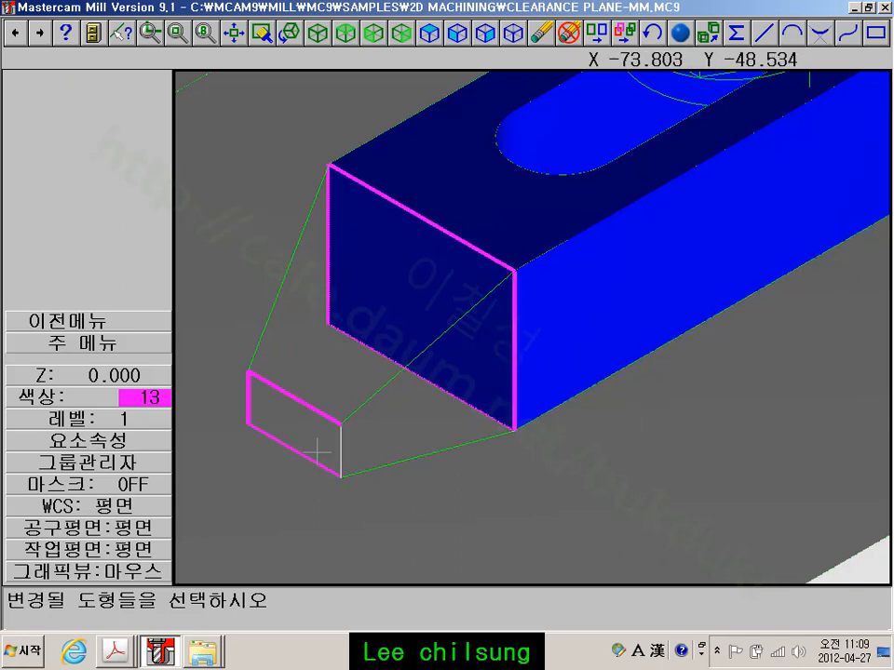
left_click(323, 450)
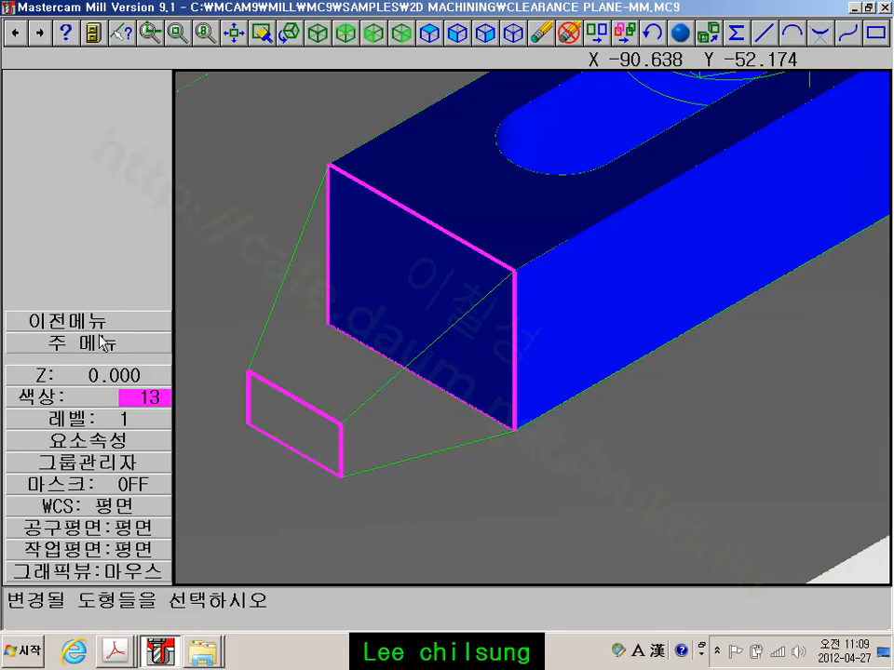
left_click(101, 341)
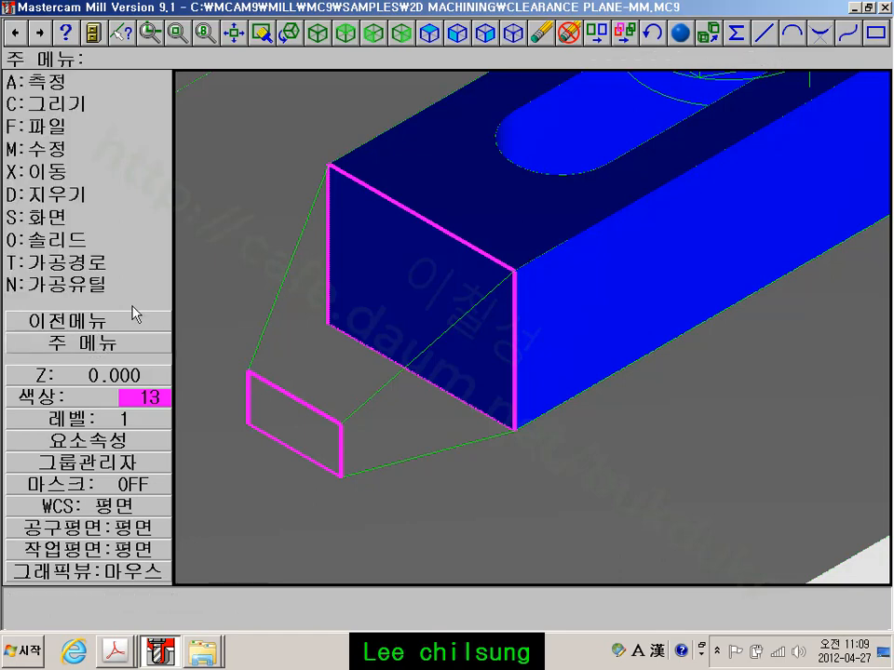
scroll(322, 540, "down", 3)
scroll(329, 484, "up", 1)
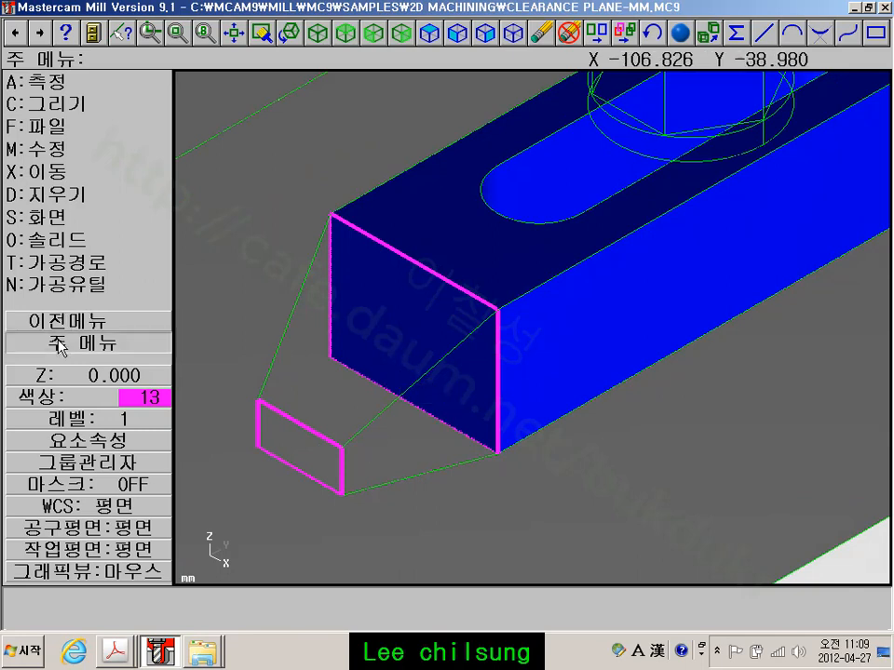
Start a solid loft and set the chaining options to limit by colour, with the plane limit turned off
left_click(51, 240)
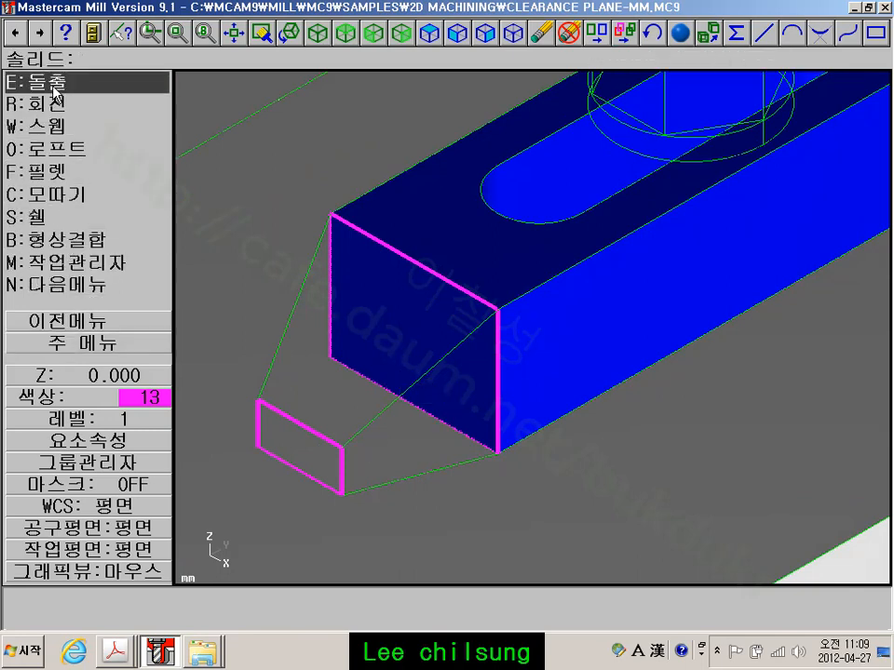
left_click(70, 151)
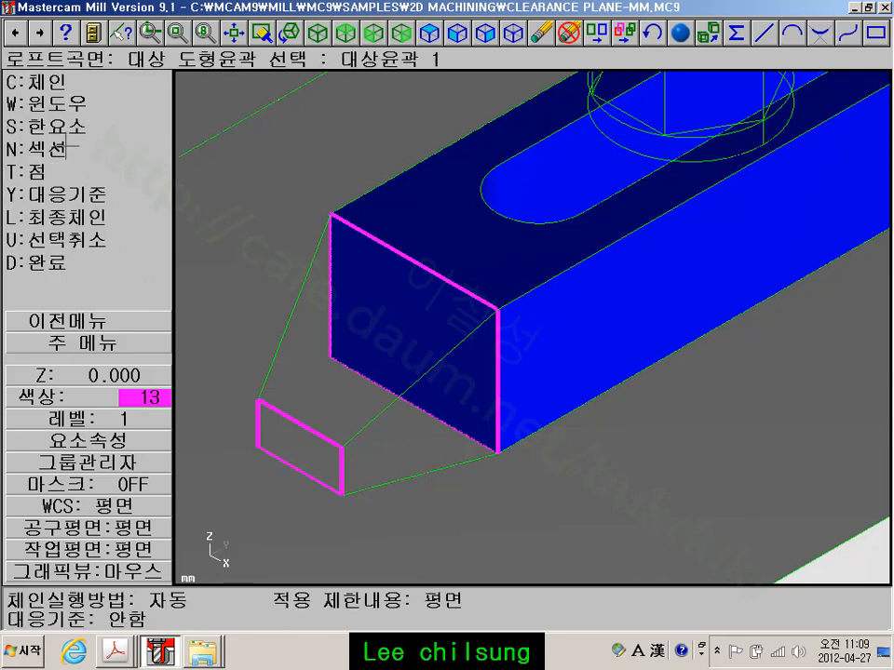
left_click(276, 403)
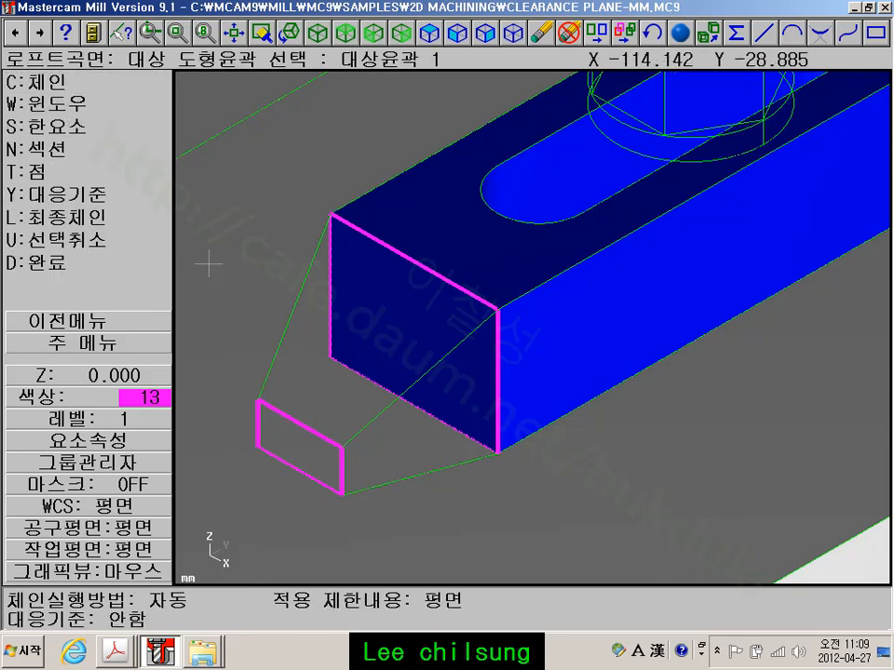
left_click(54, 82)
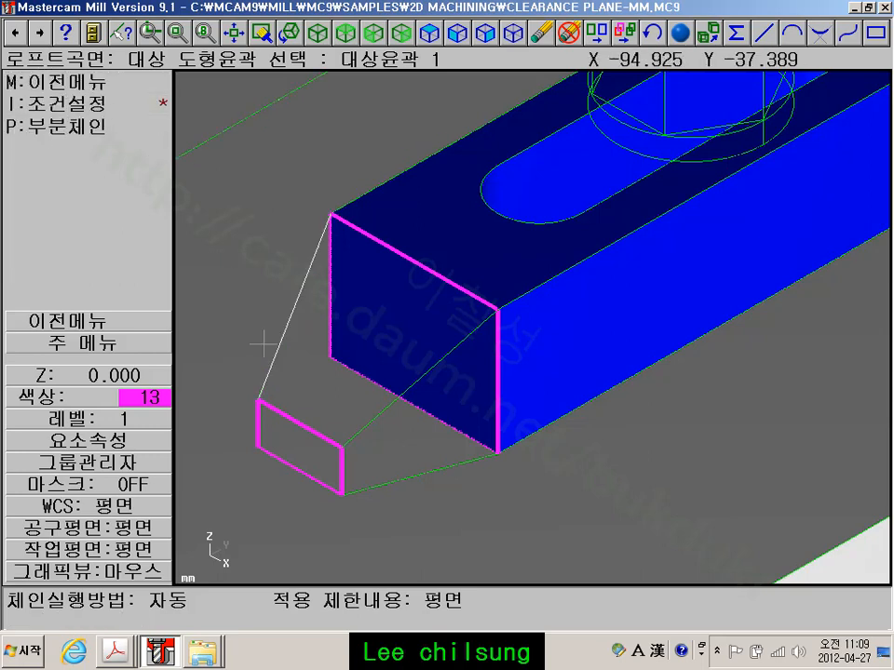
left_click(277, 403)
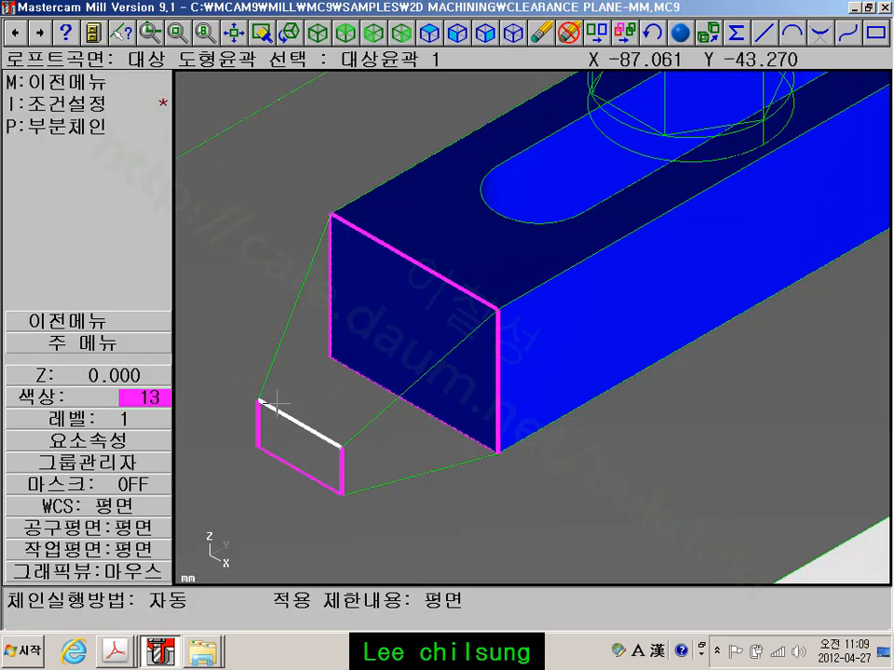
left_click(86, 105)
left_click(339, 168)
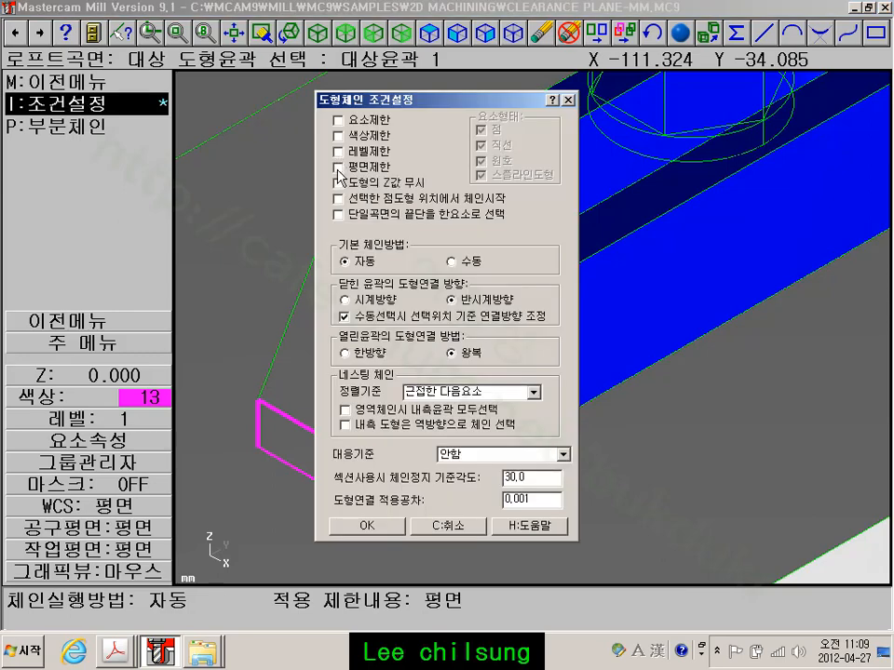
left_click(339, 135)
left_click_drag(401, 104, 670, 94)
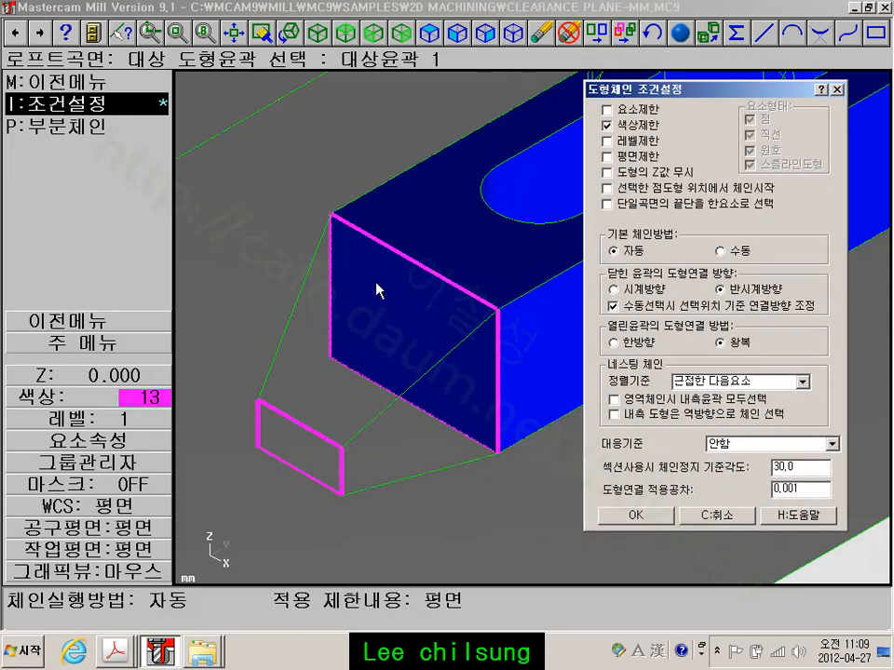
left_click(624, 516)
Loft a new solid body from the small tip rectangle to the rectangle on the clamp's end face
left_click(299, 423)
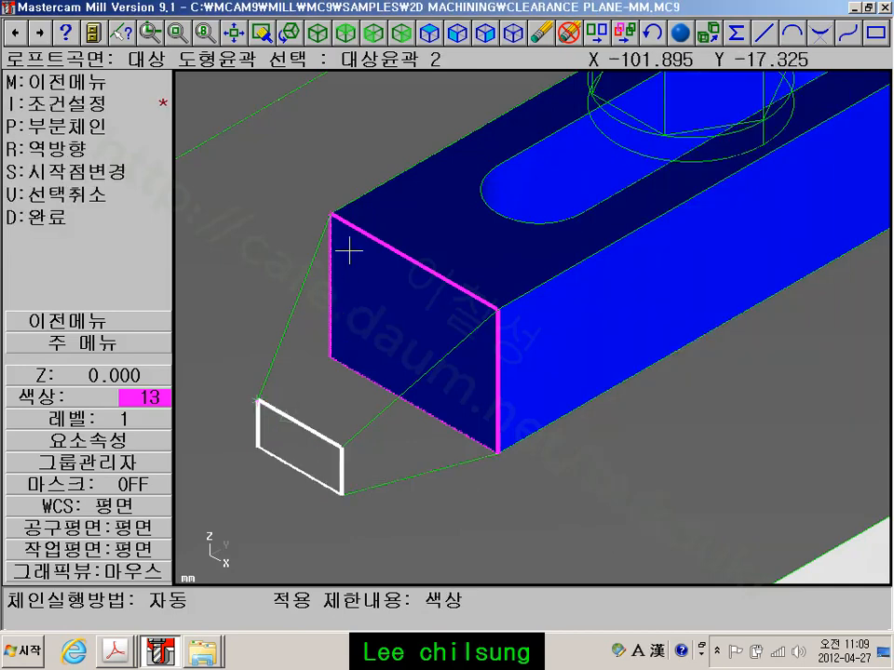
left_click(361, 226)
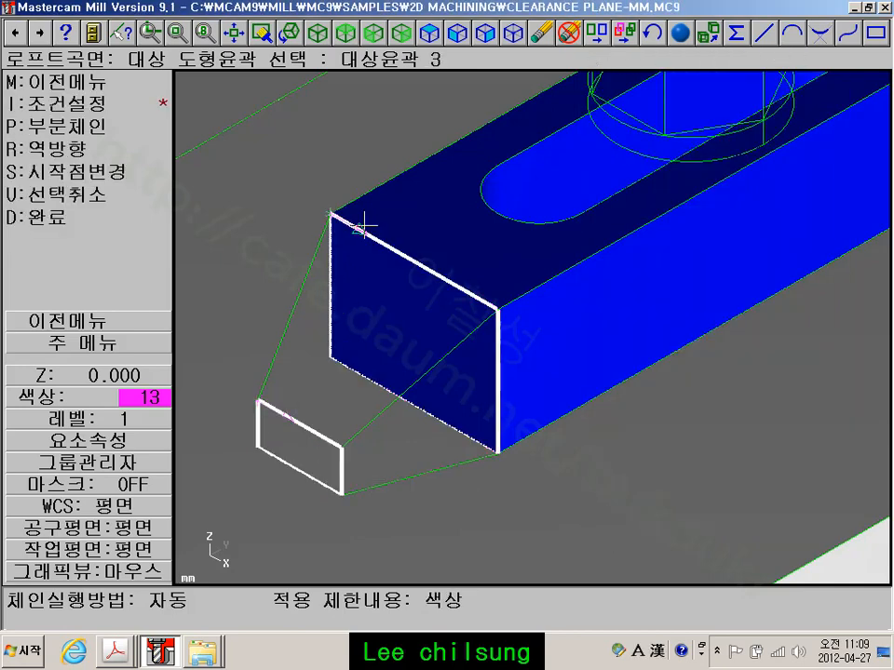
left_click(74, 220)
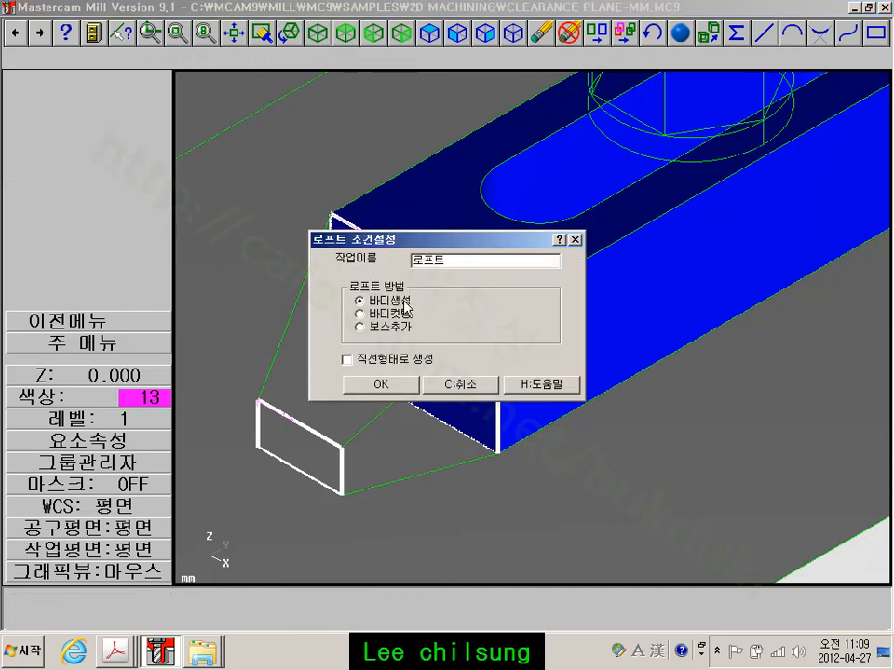
left_click(403, 384)
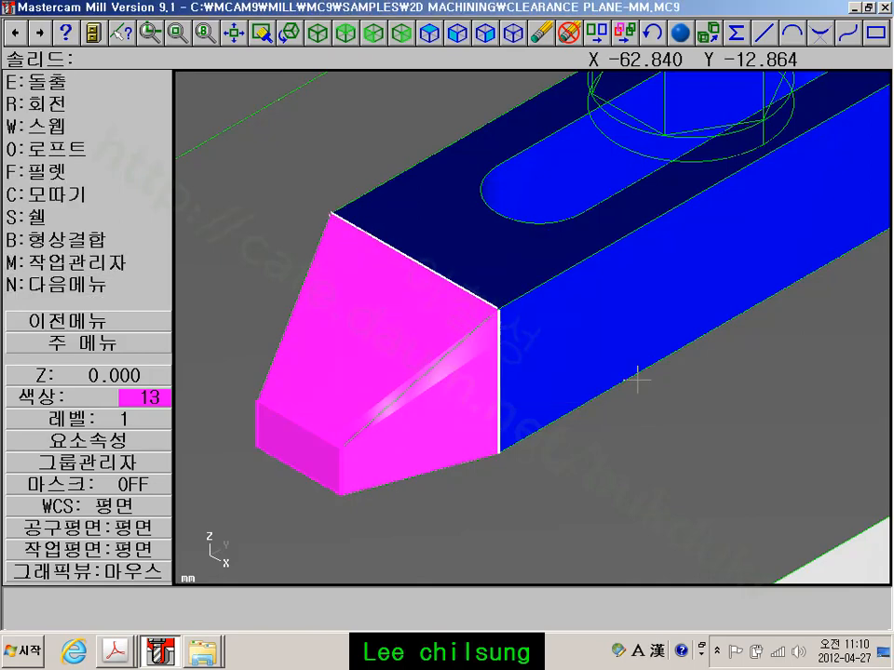
Undo the lofted nose solid
scroll(317, 448, "up", 2)
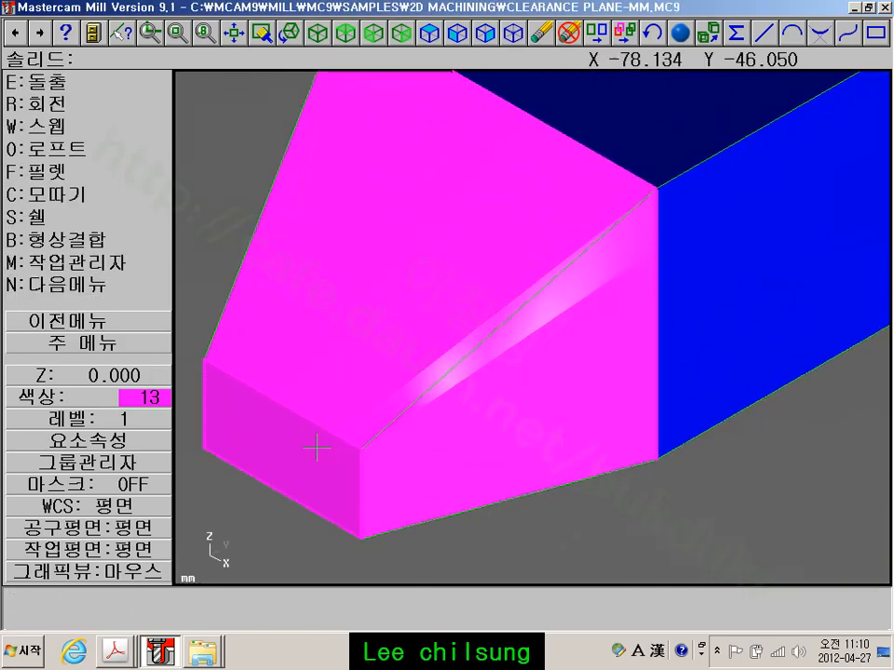
scroll(317, 447, "down", 3)
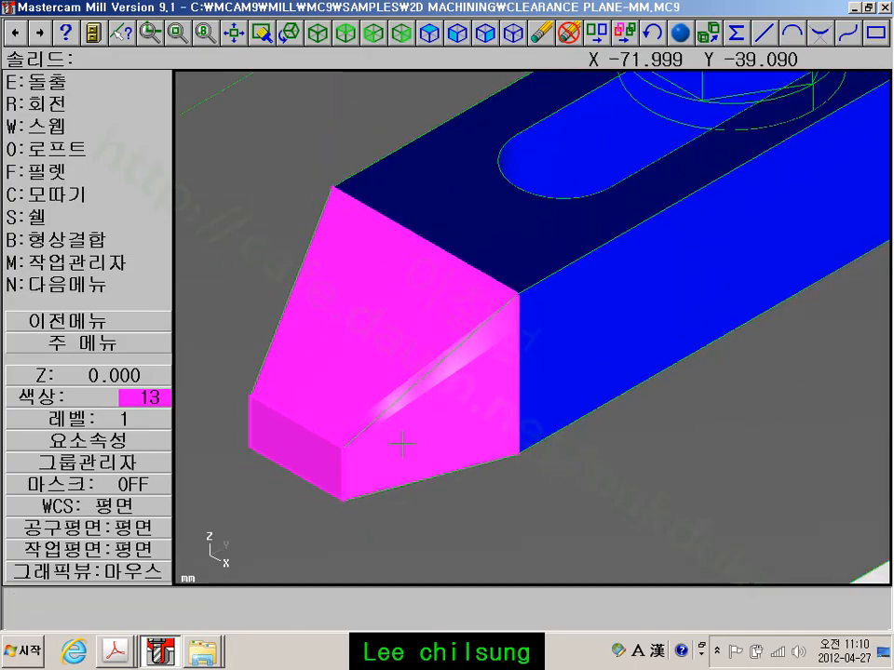
middle_click_drag(456, 434, 435, 426)
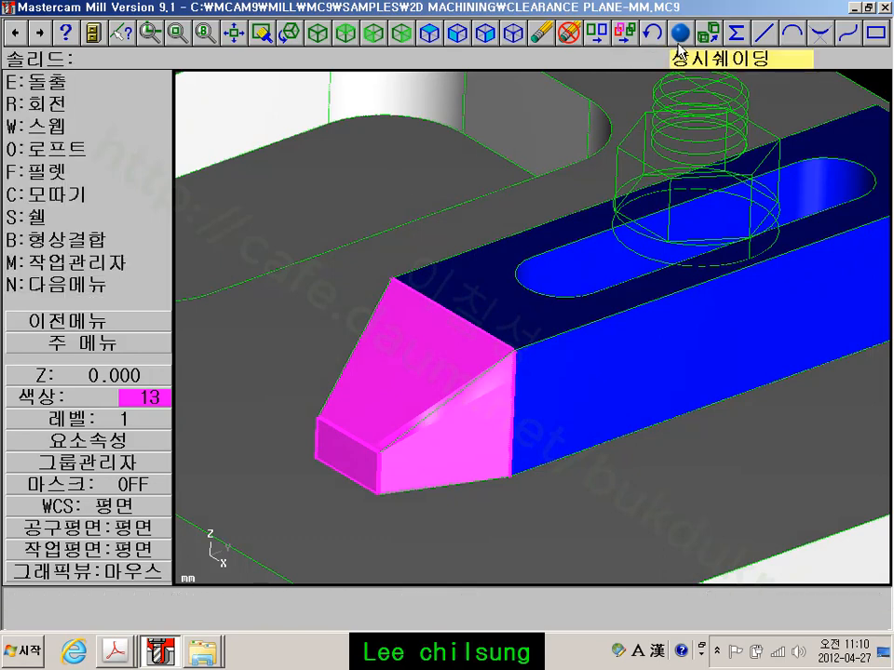
left_click(652, 33)
scroll(431, 478, "up", 3)
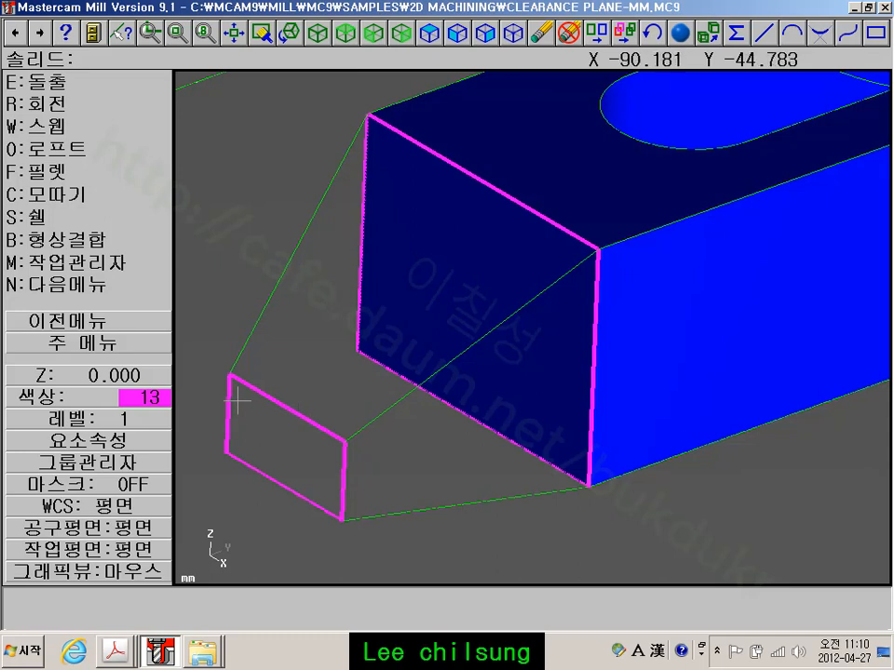
left_click(60, 346)
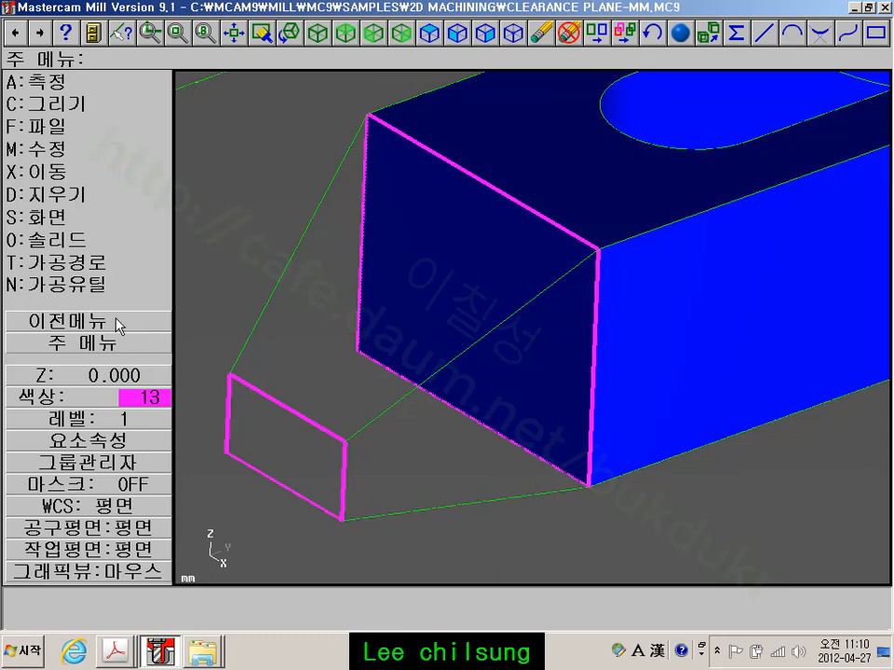
left_click(147, 238)
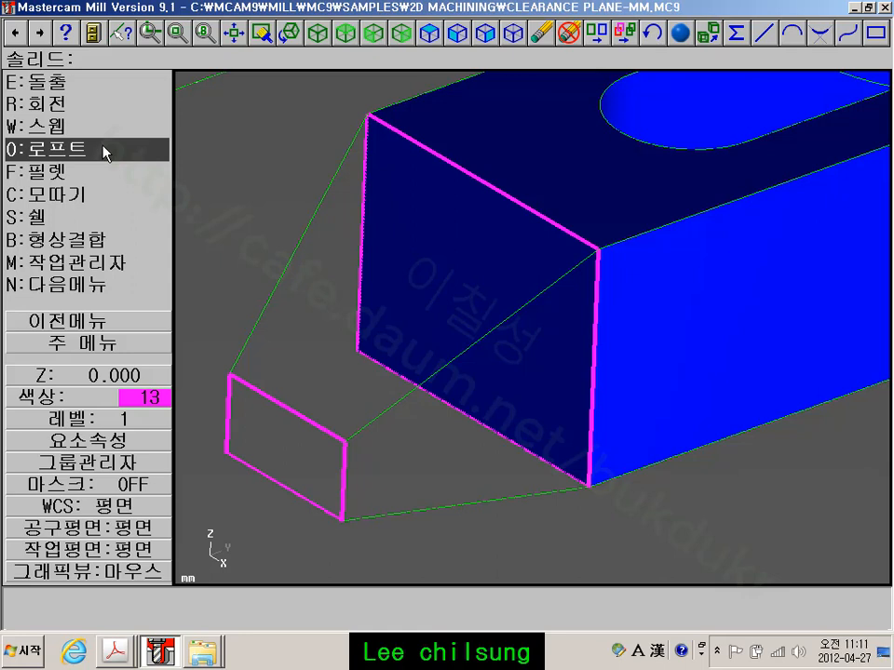
left_click(105, 343)
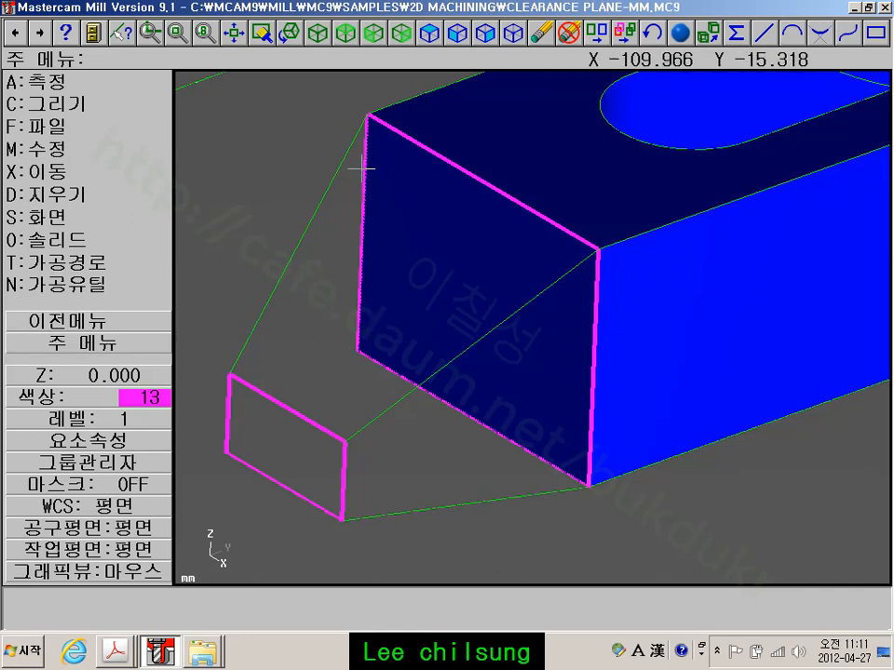
left_click(88, 107)
left_click(79, 217)
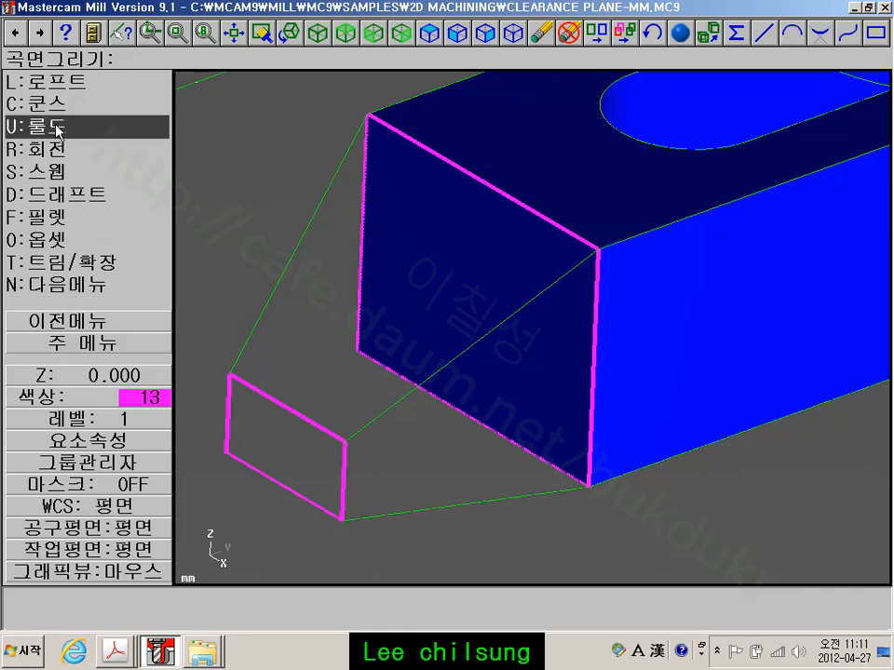
left_click(110, 344)
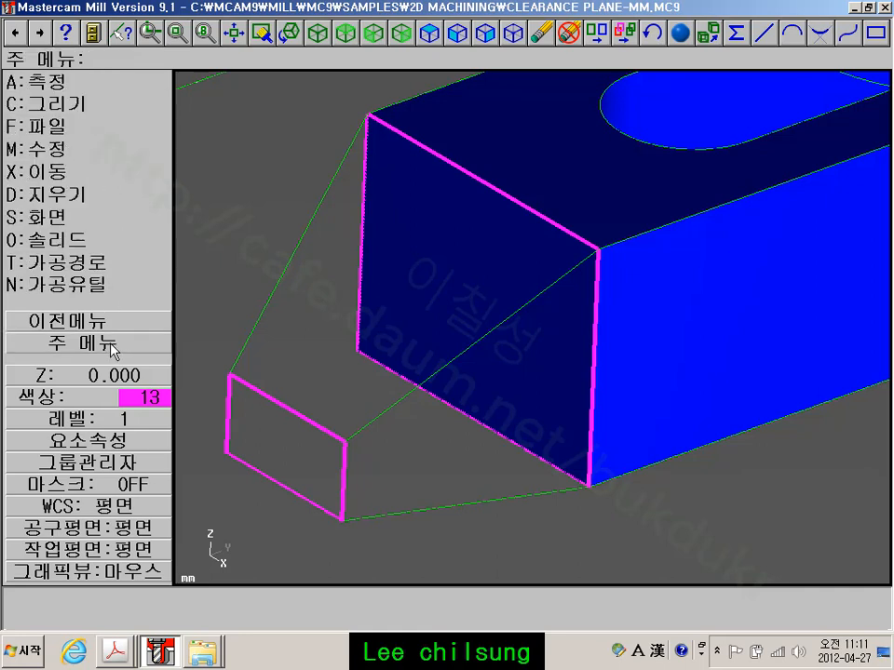
Create a ruled surface between the upper edges of the tip rectangle and the clamp's end-face rectangle, chaining single entities
left_click(61, 107)
left_click(58, 216)
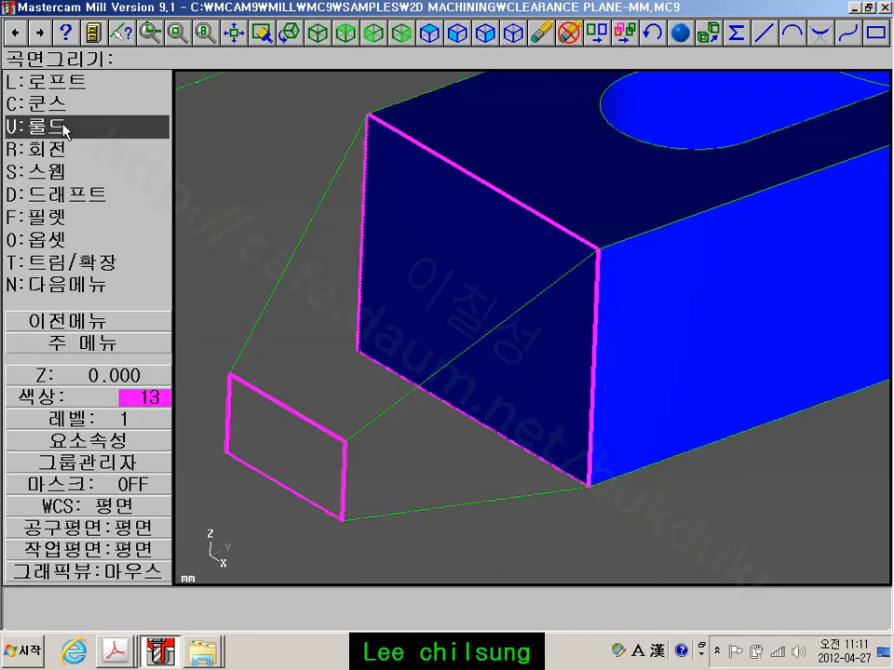
left_click(64, 129)
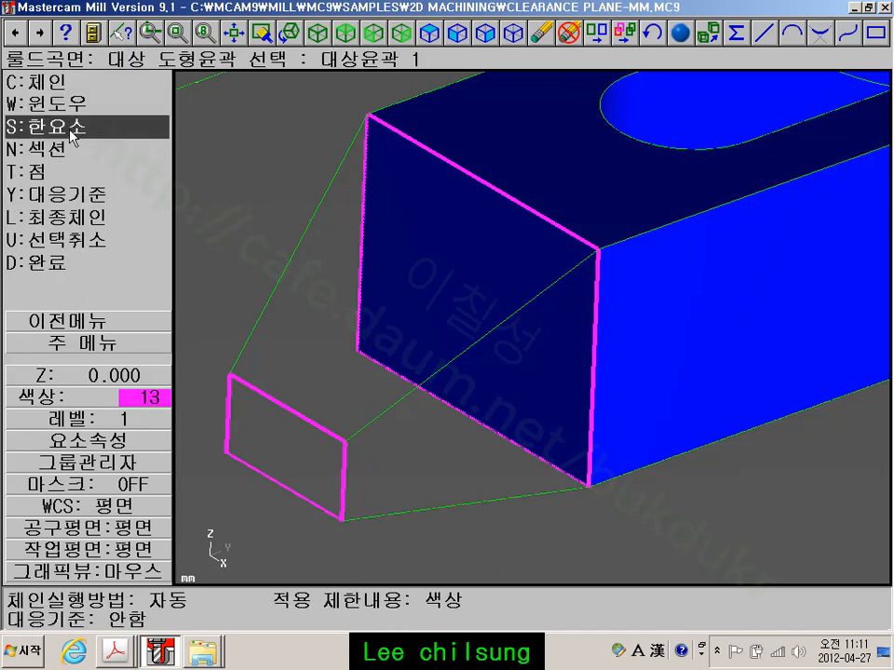
left_click(62, 128)
left_click(250, 384)
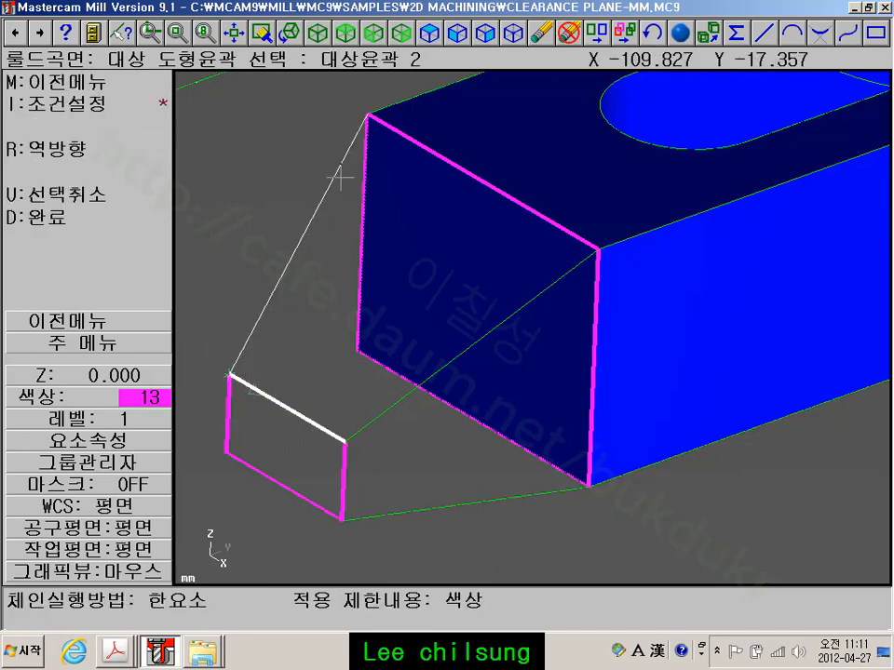
left_click(399, 132)
left_click(90, 223)
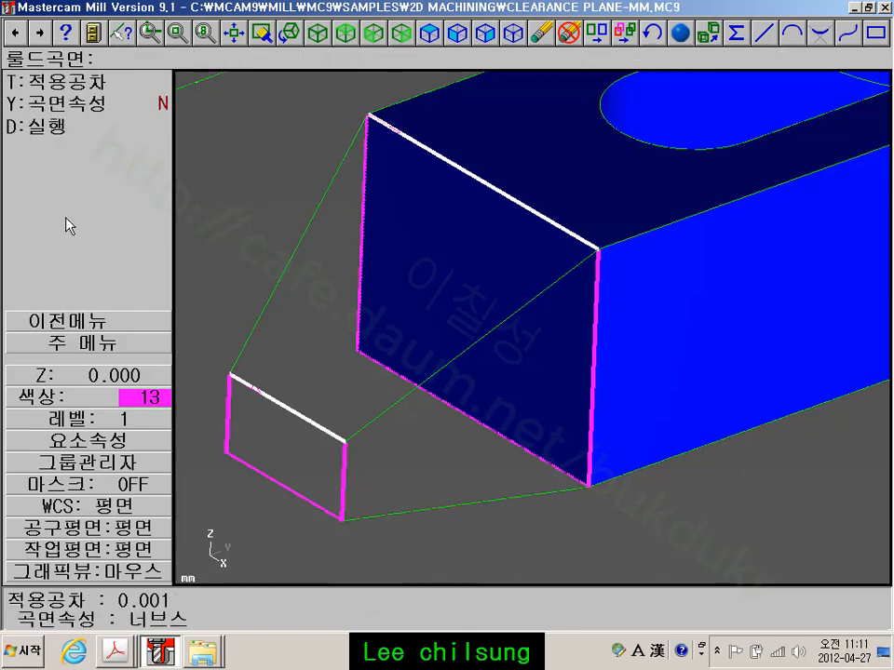
left_click(62, 131)
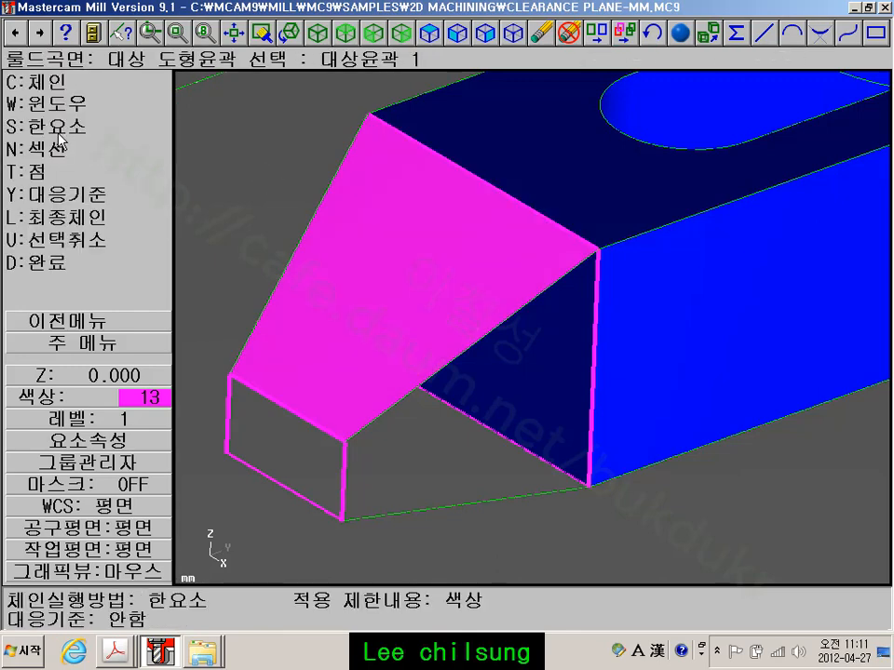
Create a ruled surface between the front vertical edges of the tip rectangle and the end-face rectangle
left_click(59, 131)
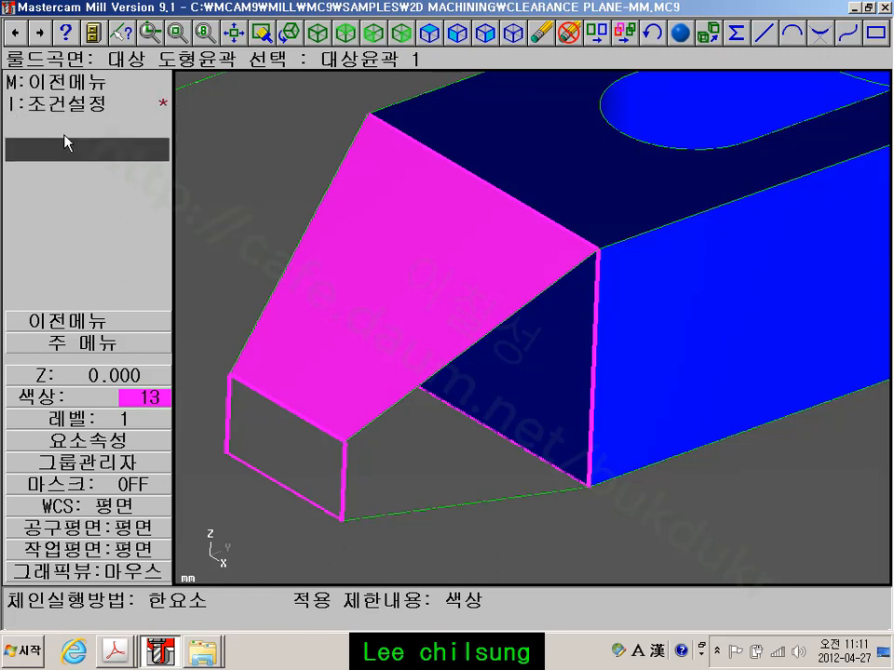
left_click(344, 465)
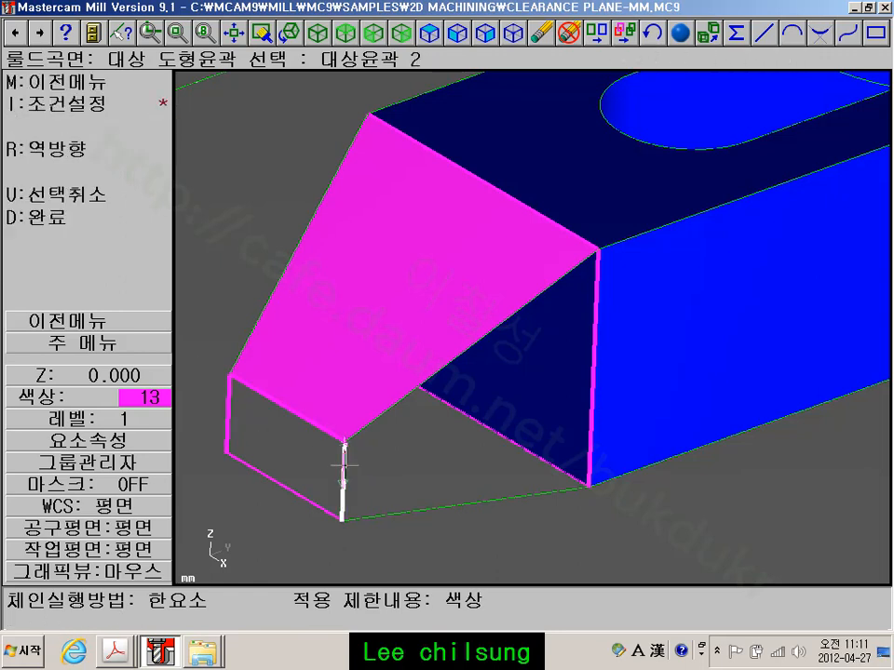
left_click(588, 279)
left_click(41, 223)
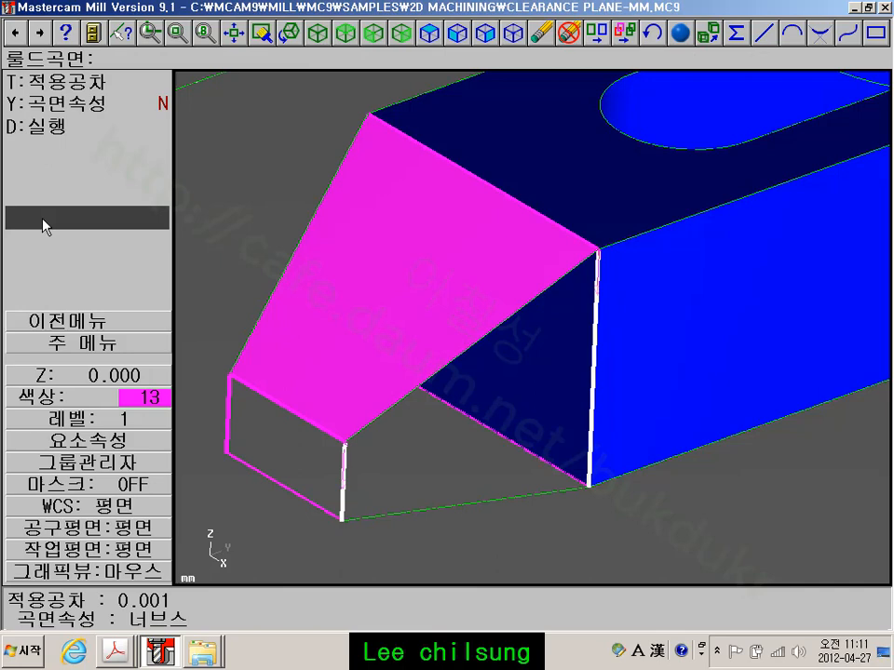
left_click(52, 130)
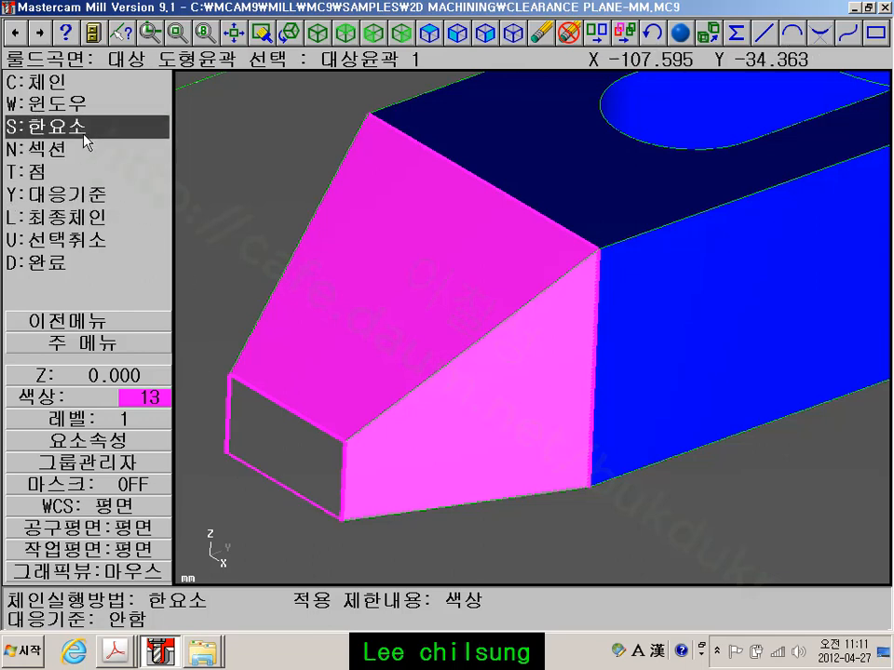
Close the nose tip with a ruled surface between the tip rectangle's lower and upper edges
left_click(44, 126)
left_click(244, 459)
left_click(234, 373)
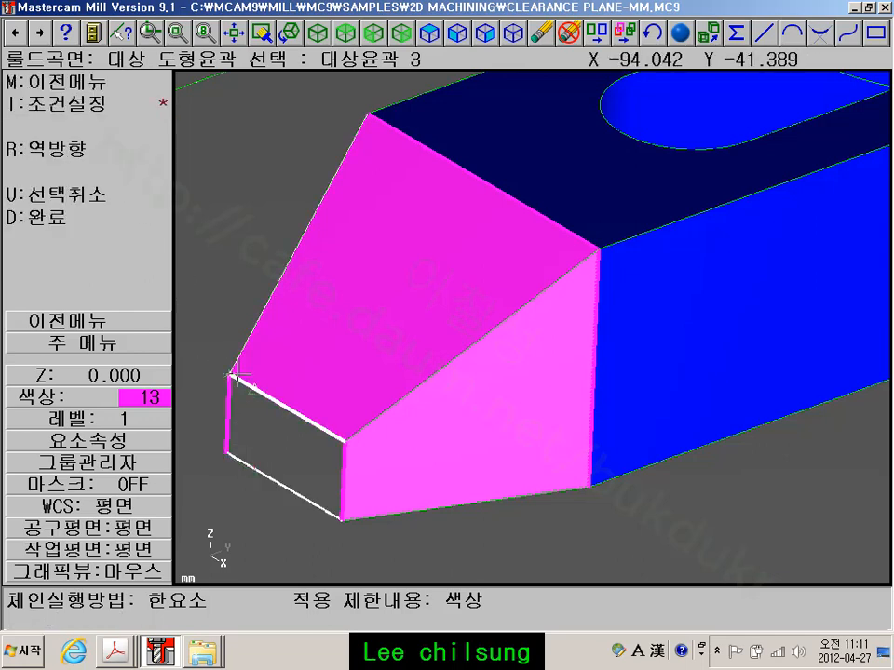
left_click(80, 223)
left_click(52, 127)
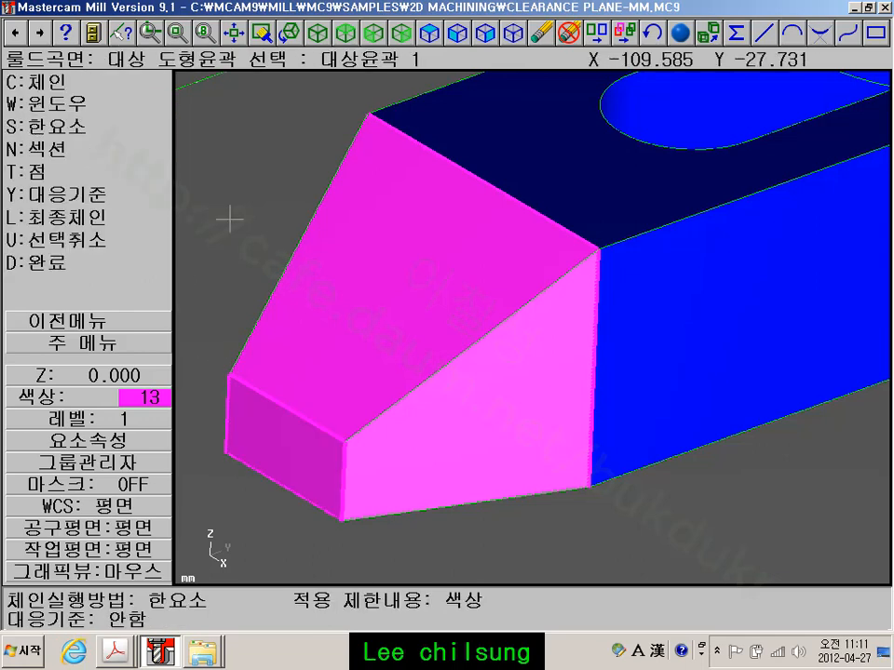
Create the nose's underside as a ruled surface between the lower edges of the end-face rectangle and the tip rectangle
scroll(539, 345, "down", 1)
middle_click_drag(483, 356, 614, 375)
middle_click_drag(375, 381, 611, 382, "shift")
scroll(336, 372, "up", 5)
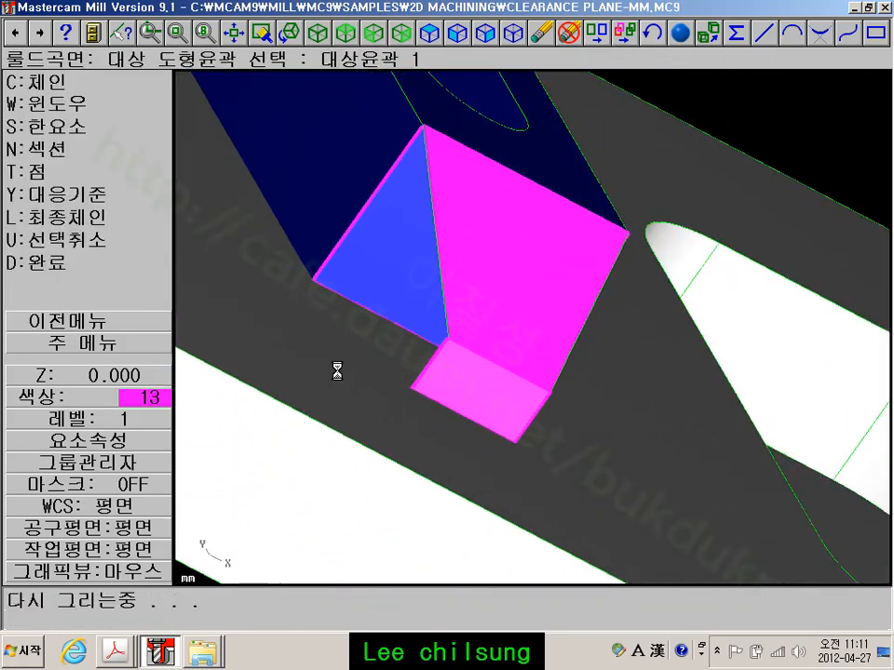
middle_click_drag(358, 353, 363, 423, "shift")
scroll(363, 425, "down", 1)
scroll(363, 426, "down", 1)
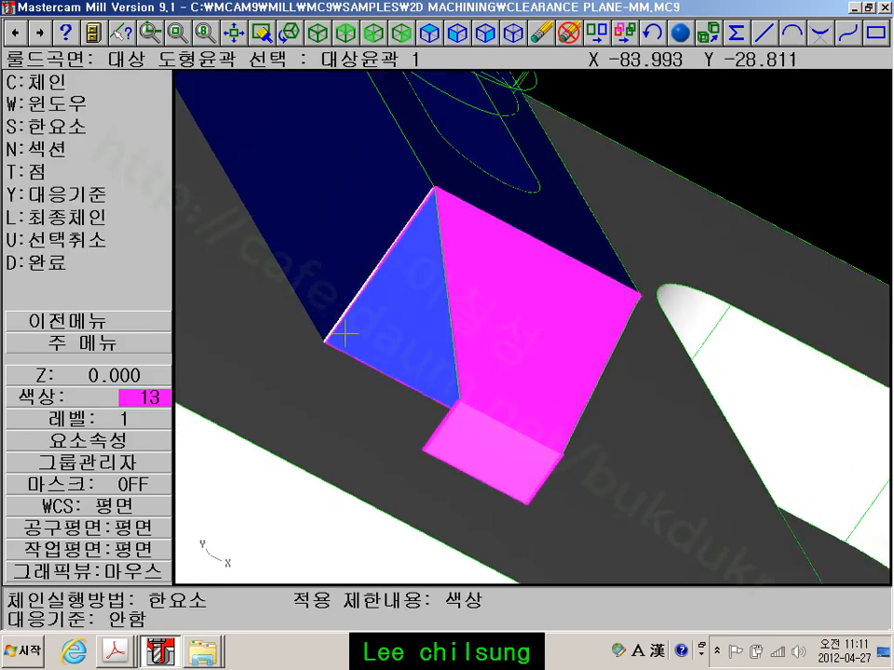
left_click(68, 137)
left_click(353, 358)
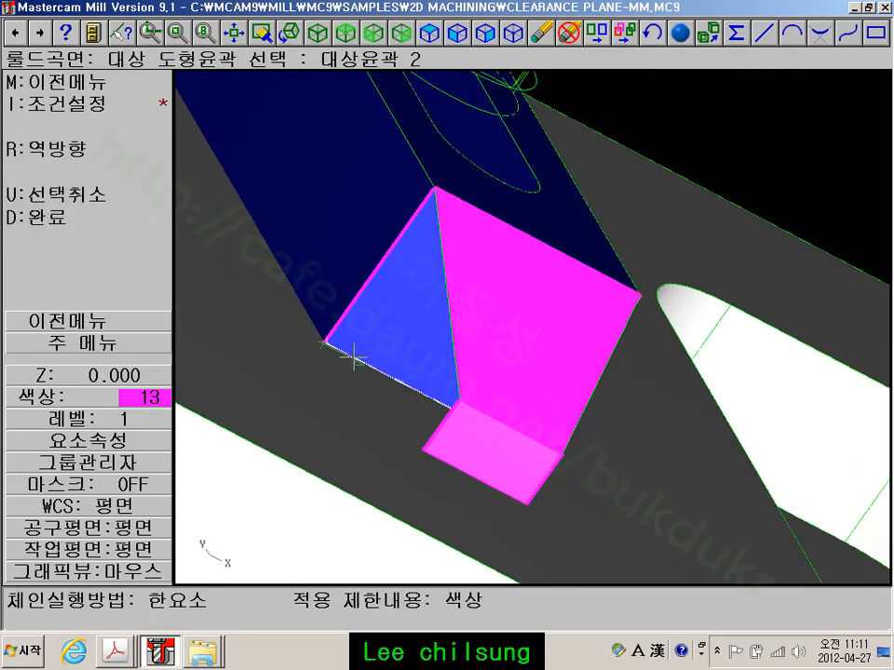
left_click(66, 215)
left_click(56, 127)
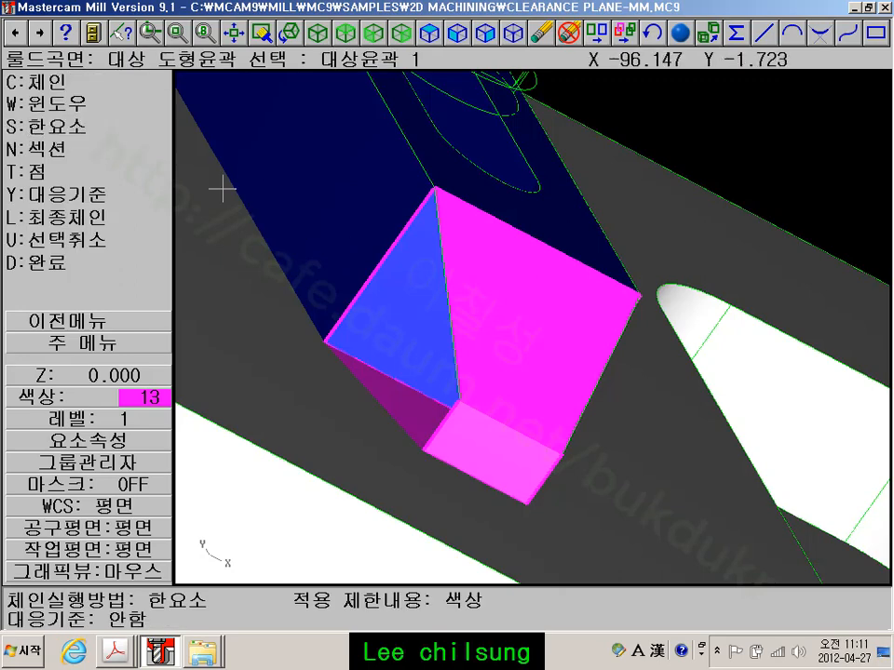
Close the nose's remaining open side with a ruled surface between the rear vertical edges of the end-face and tip rectangles
left_click(55, 126)
left_click(332, 325)
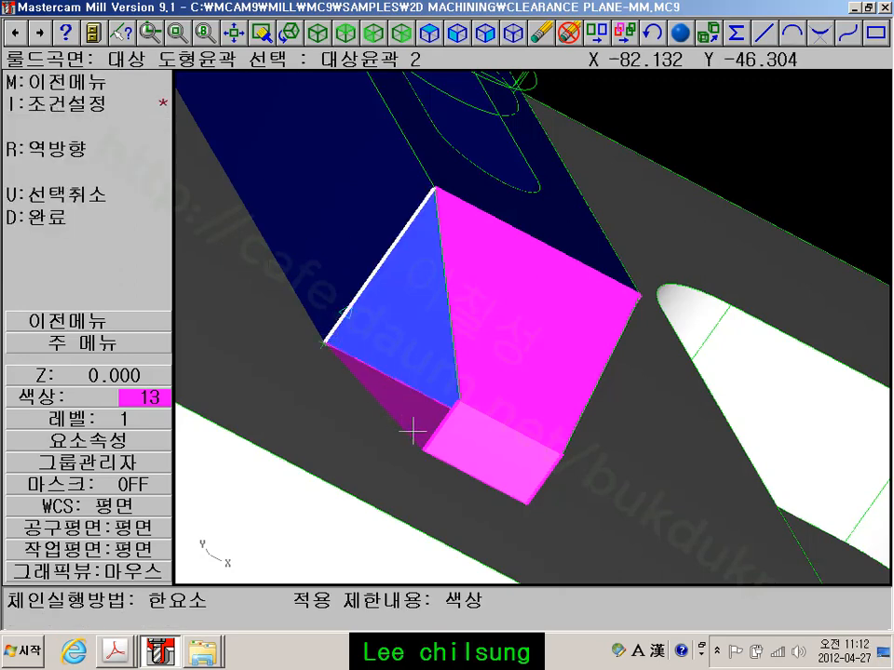
left_click(56, 217)
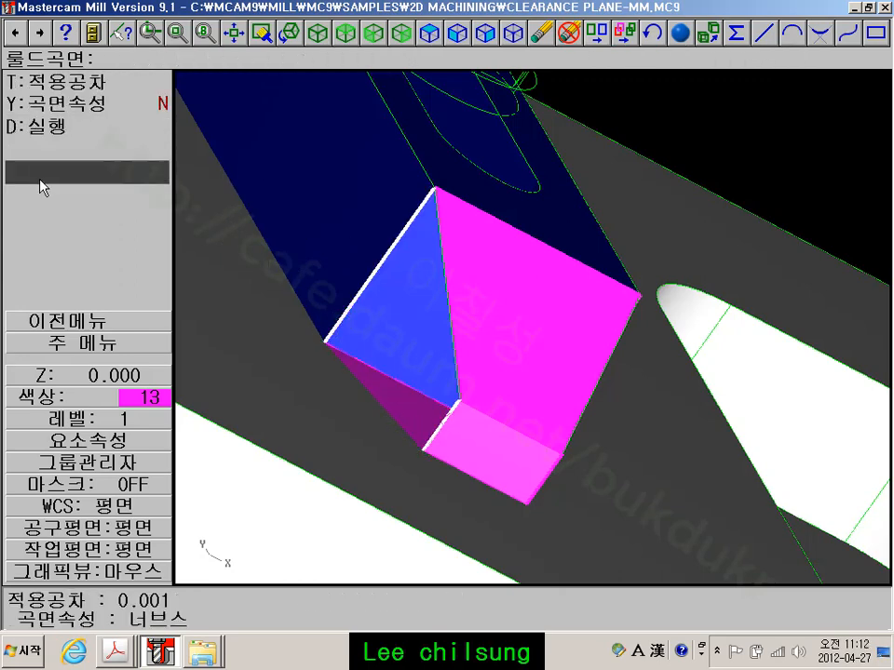
left_click(51, 133)
middle_click_drag(531, 375, 301, 405)
middle_click_drag(366, 391, 561, 375)
scroll(494, 397, "up", 2)
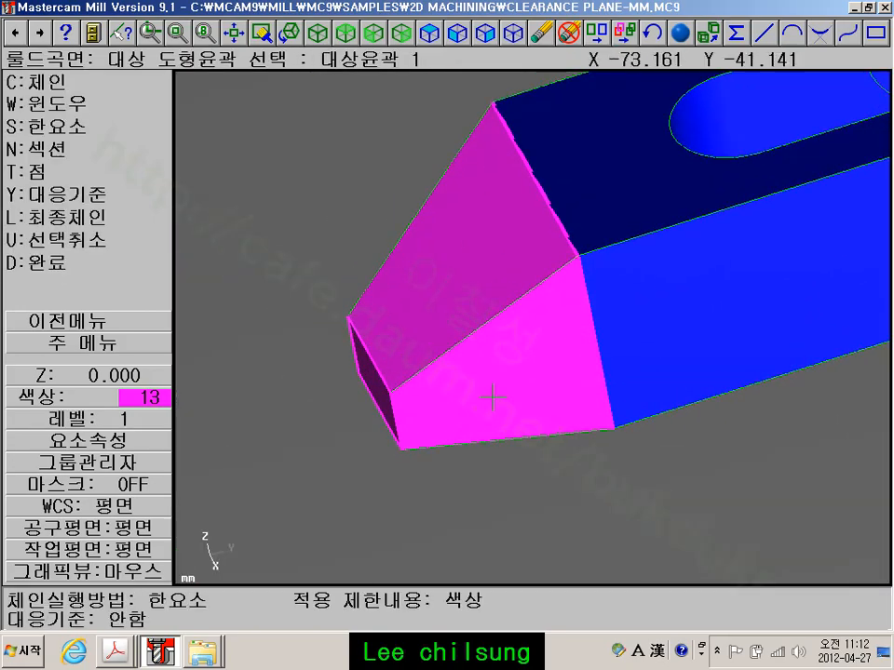
Hide everything except the entities in colour 13 so that only the magenta nose geometry stays on screen
left_click(116, 343)
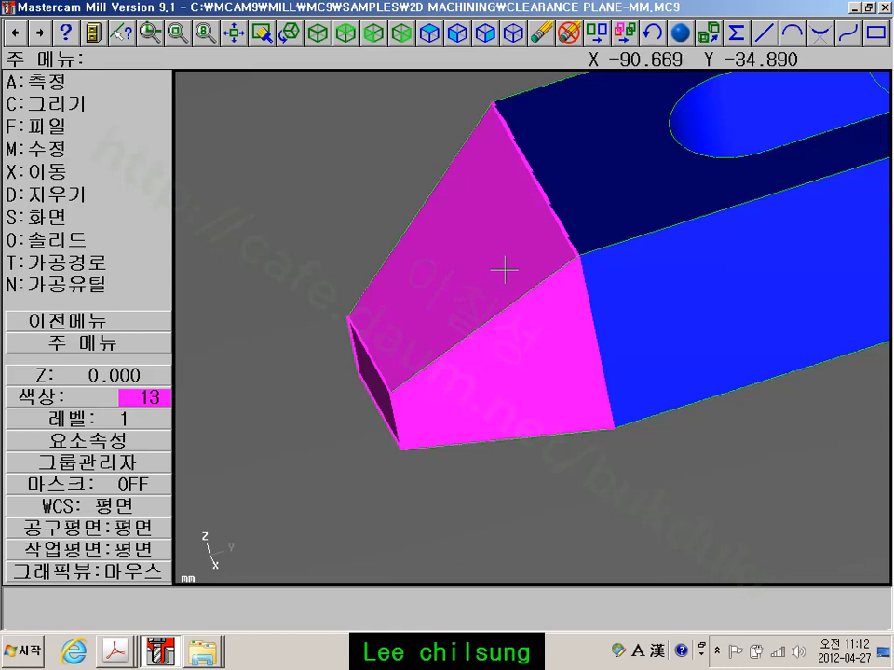
left_click(139, 327)
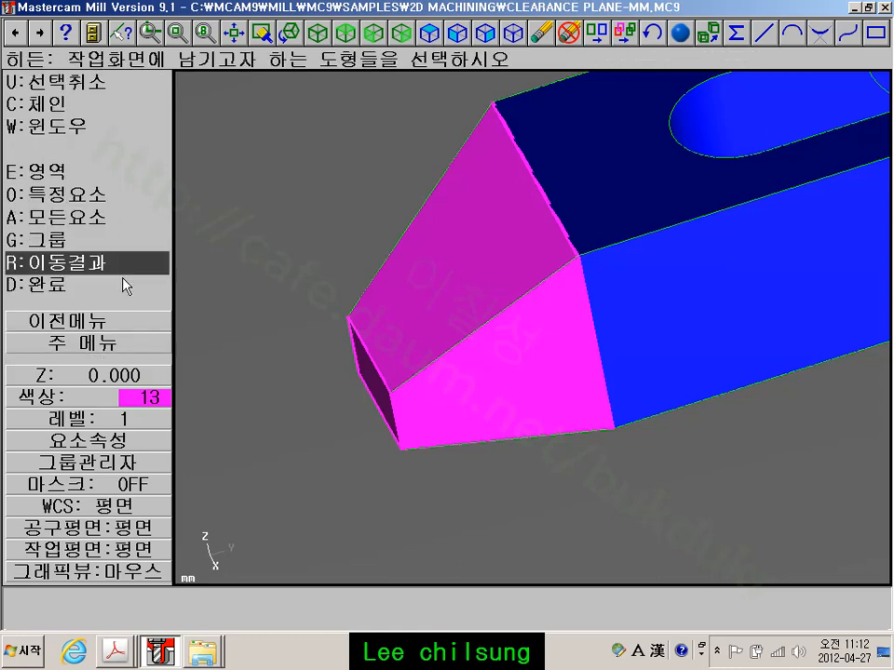
left_click(60, 221)
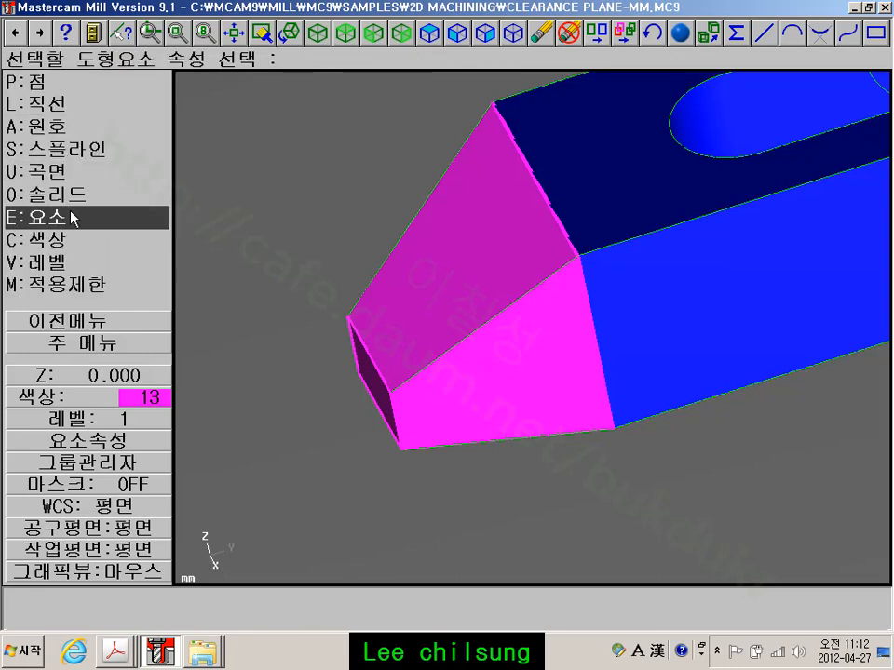
left_click(70, 240)
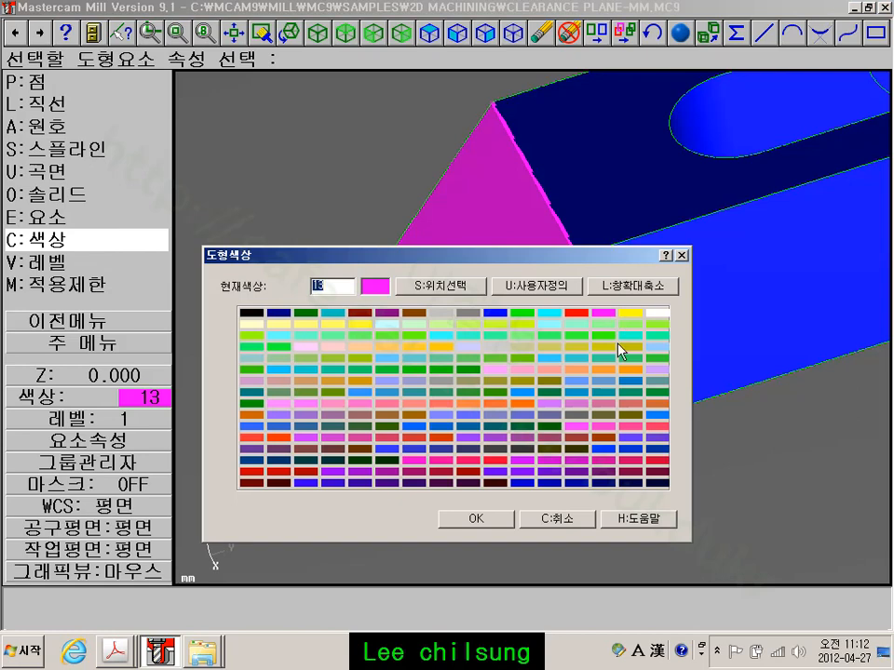
left_click(508, 522)
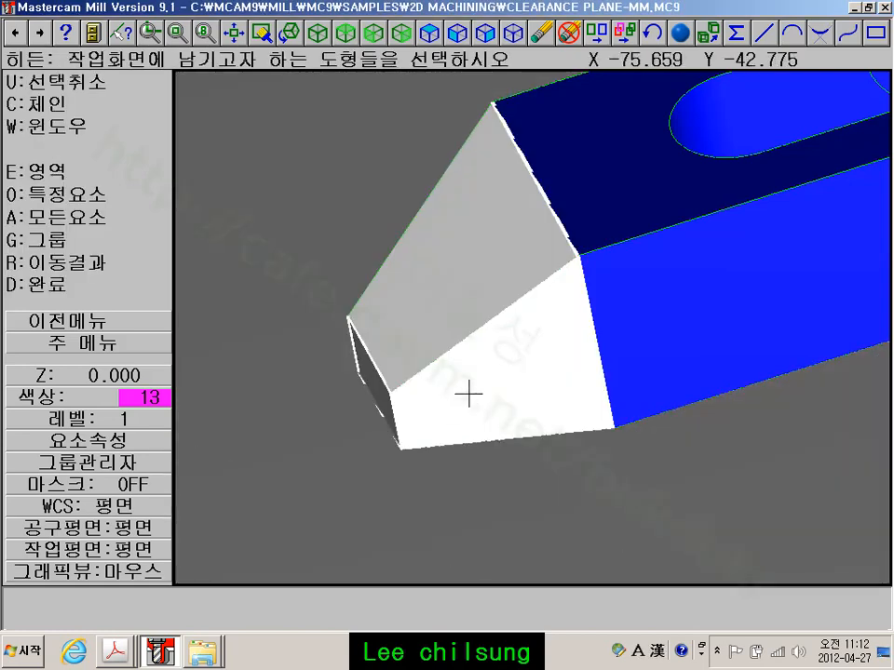
left_click(83, 283)
scroll(501, 335, "down", 3)
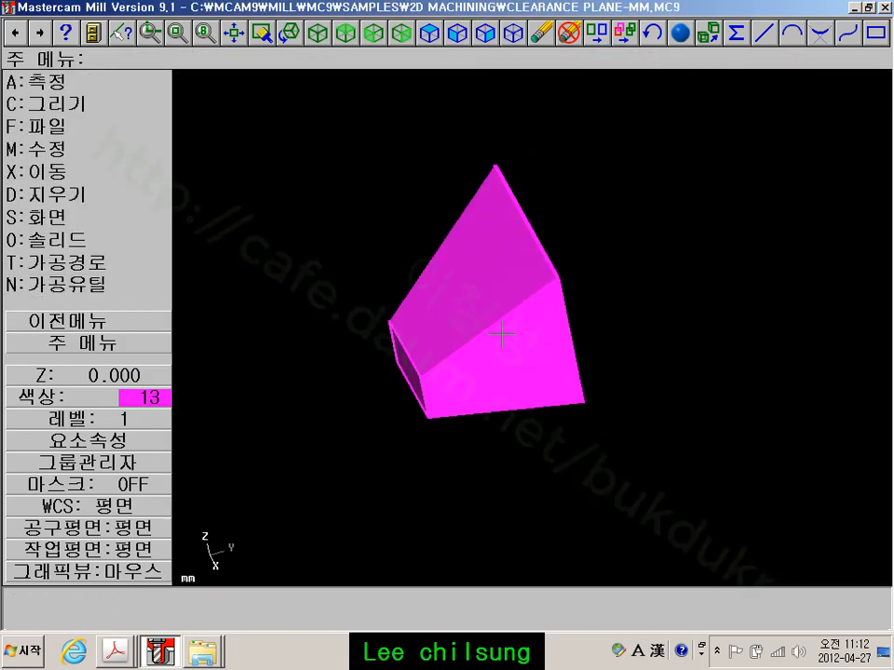
Cap the nose's open wide end with a ruled surface between the two vertical edges of the end-face rectangle
middle_click_drag(506, 365, 594, 313)
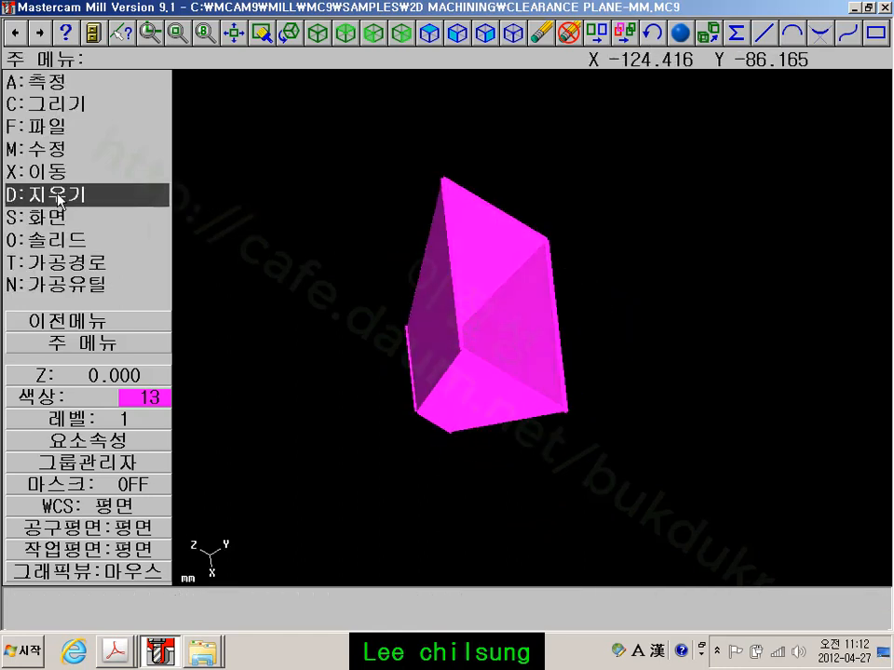
left_click(74, 107)
left_click(76, 218)
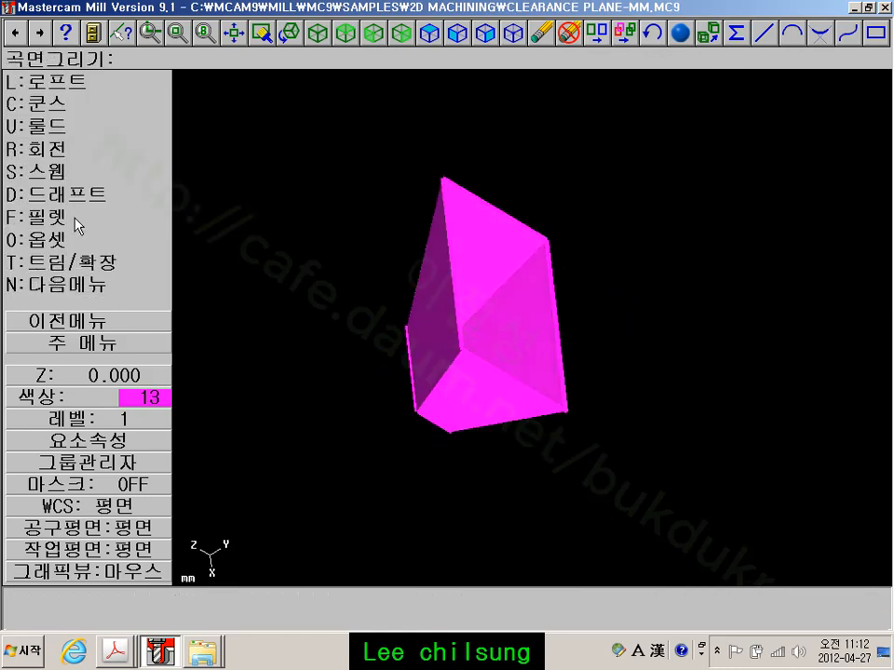
left_click(49, 124)
left_click(49, 82)
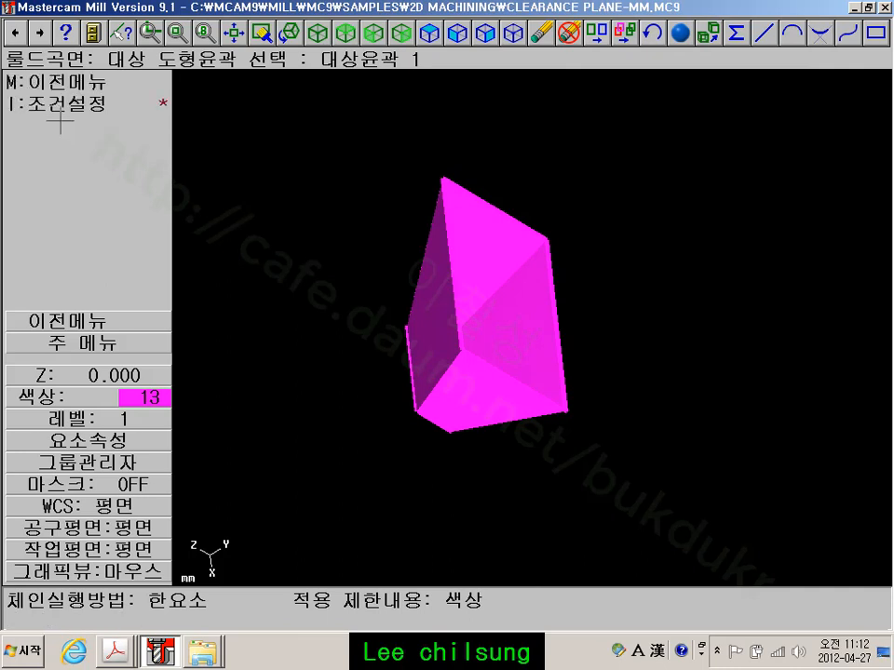
left_click(445, 197)
left_click(550, 253)
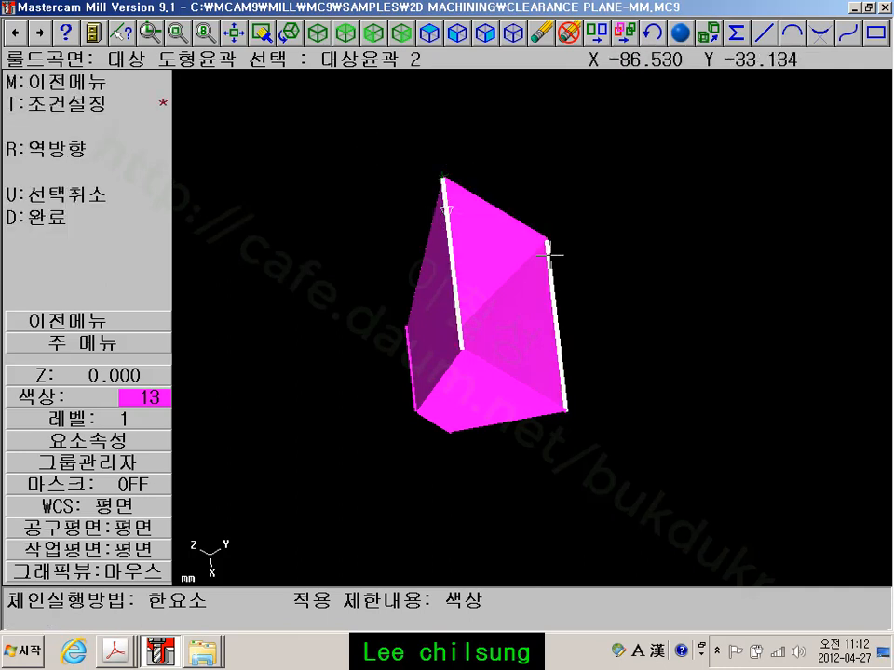
left_click(66, 215)
left_click(66, 131)
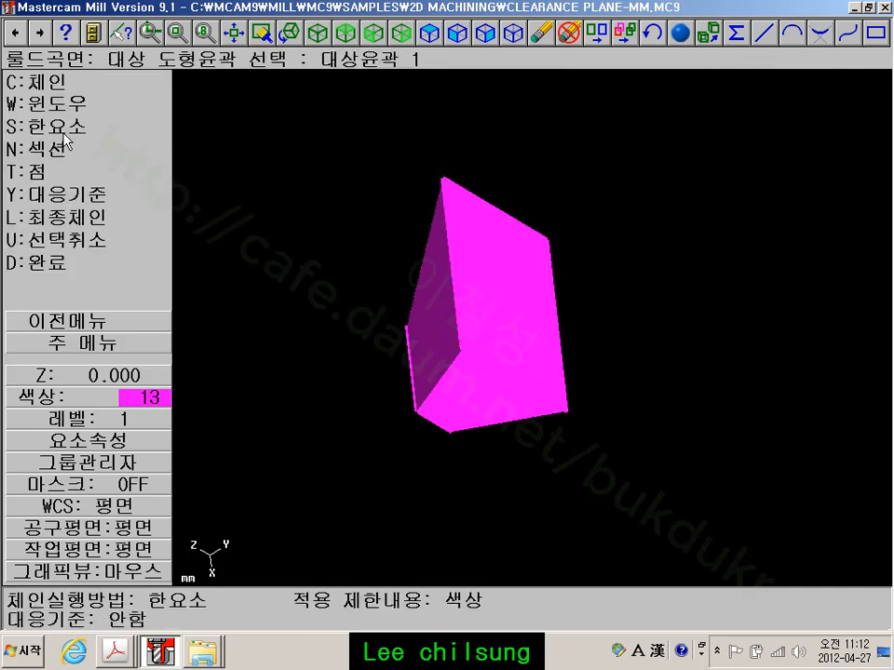
Convert all visible surfaces to a solid with edge tolerance 0.075, deleting the source surfaces and using the current level
left_click(317, 34)
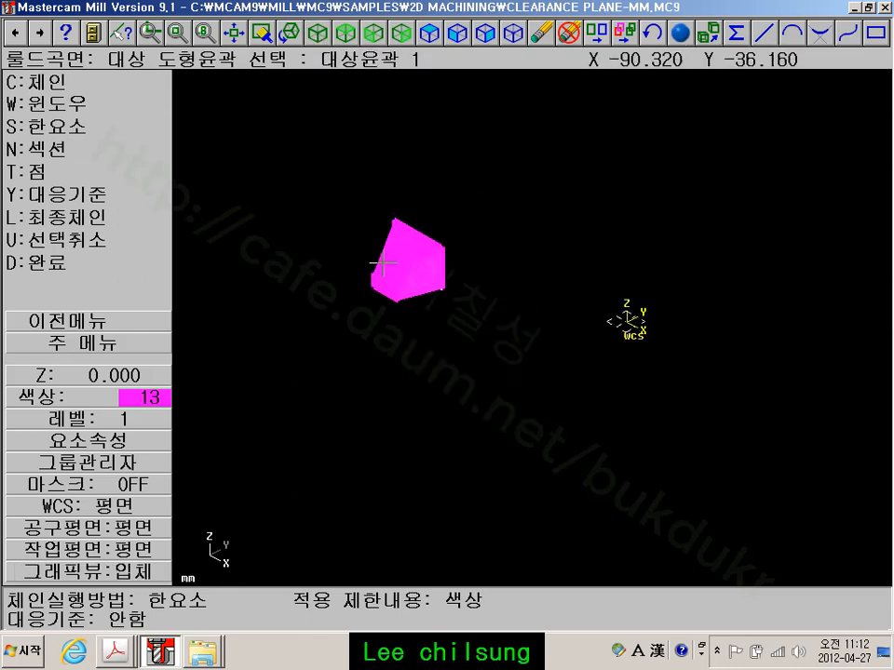
left_click(137, 344)
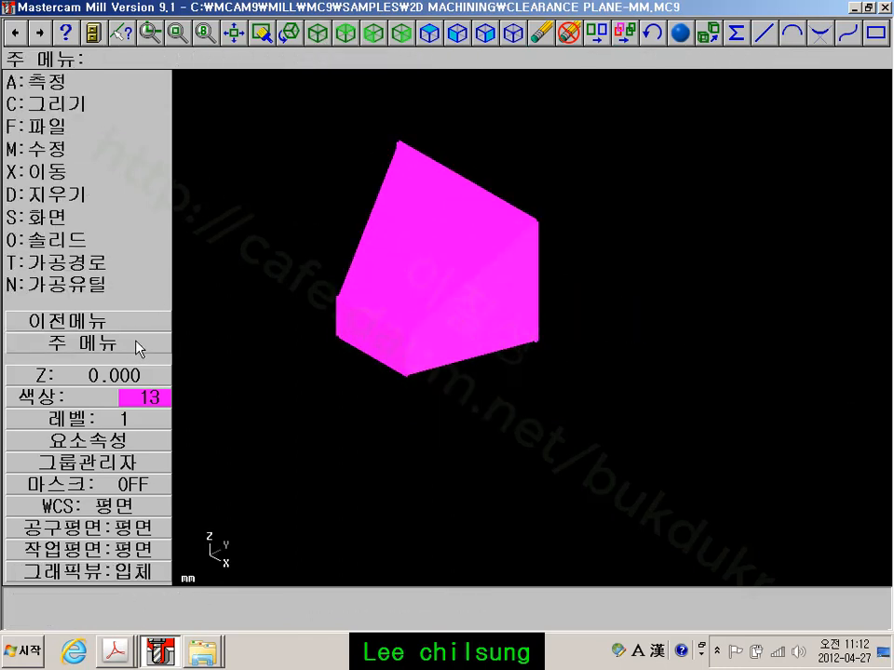
middle_click(421, 278)
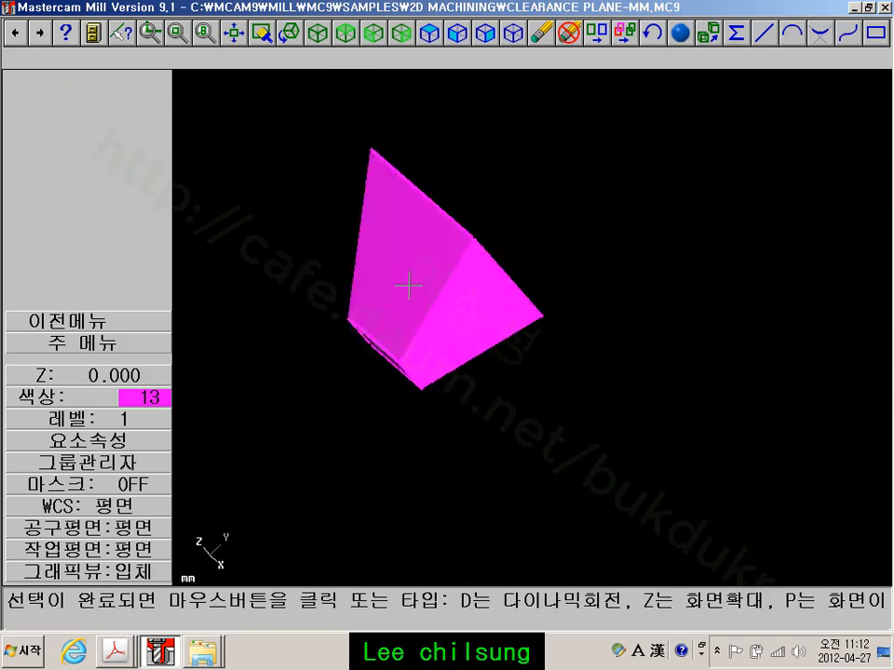
left_click(460, 274)
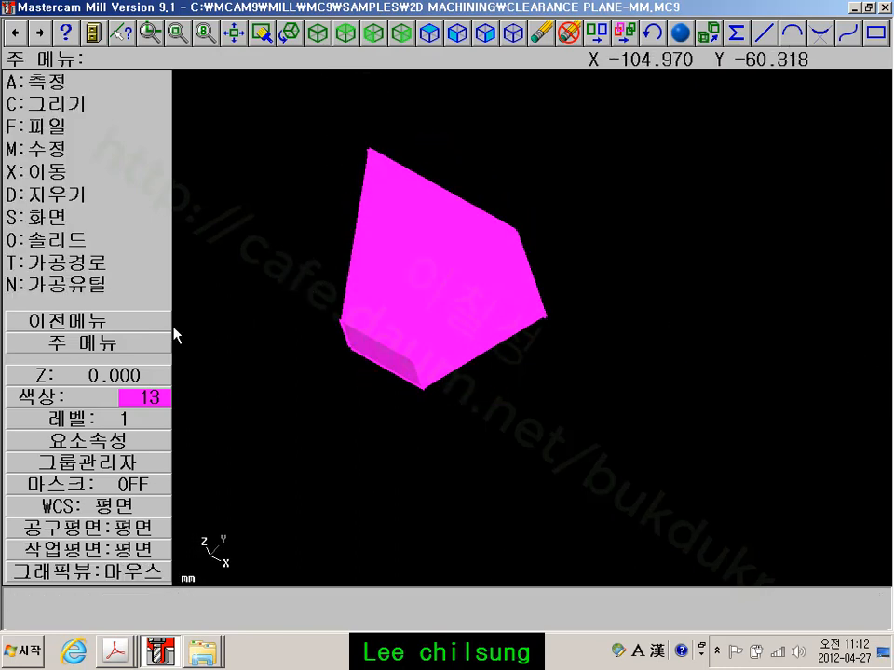
left_click(93, 244)
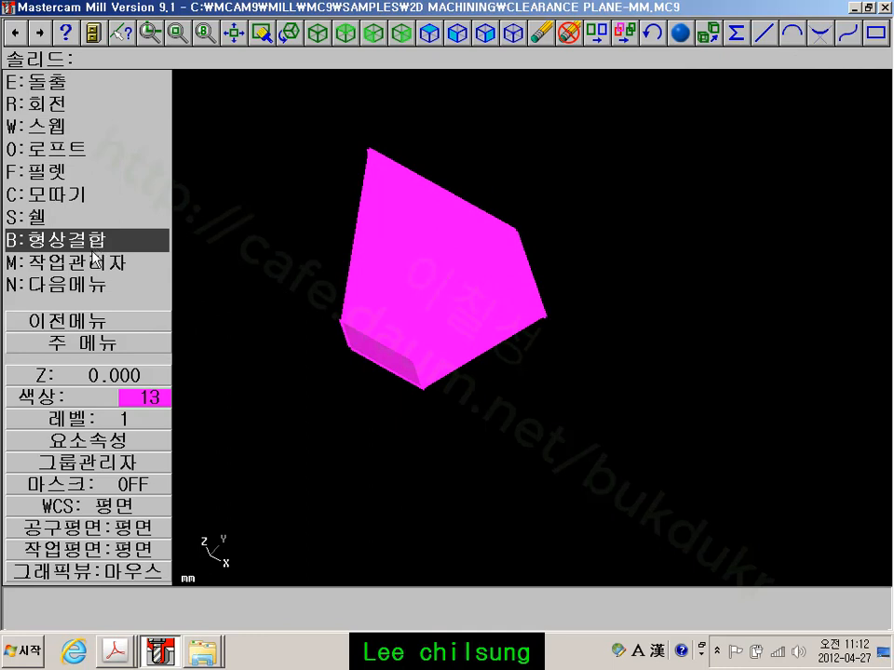
left_click(93, 284)
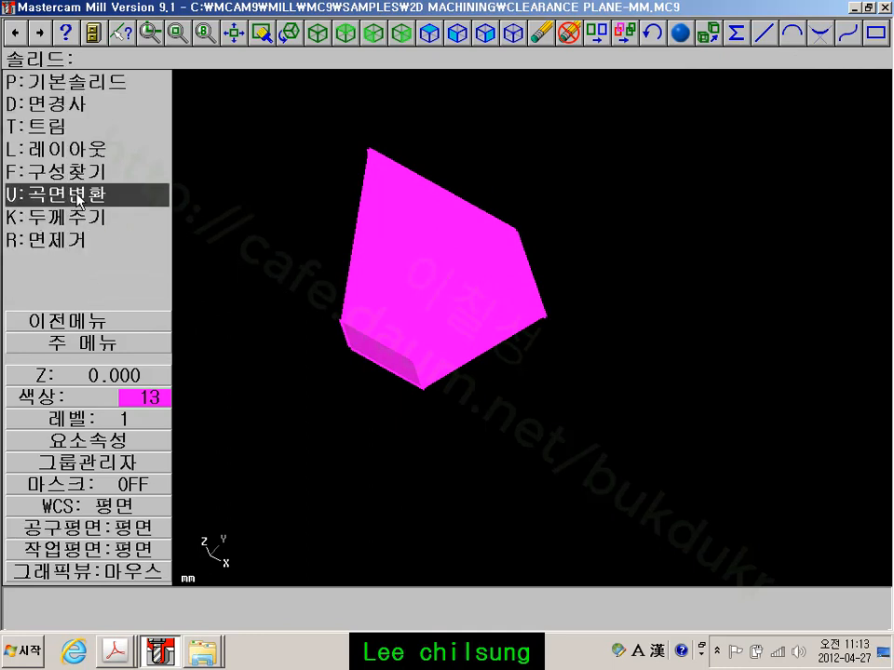
left_click(80, 198)
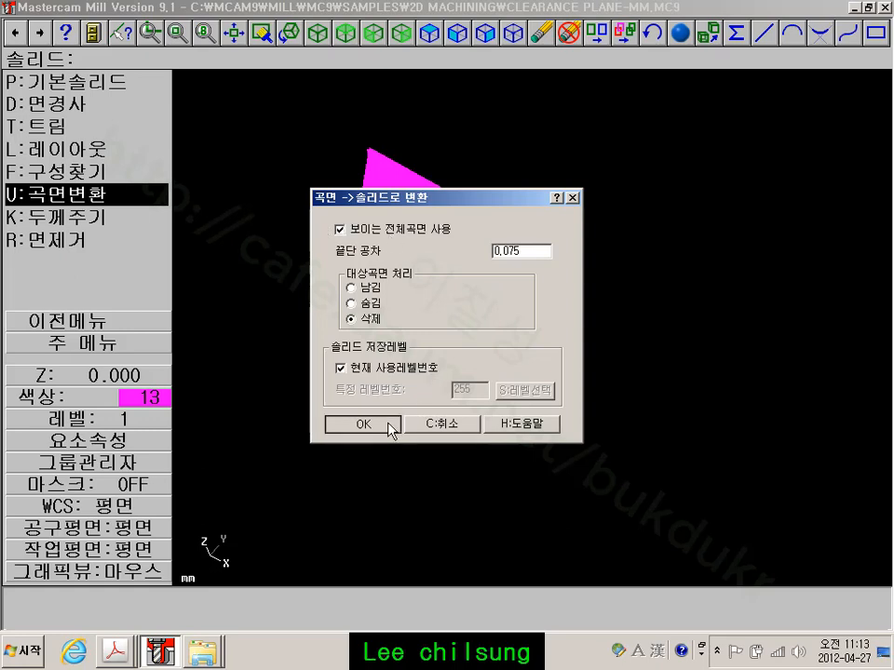
left_click(389, 424)
left_click(128, 344)
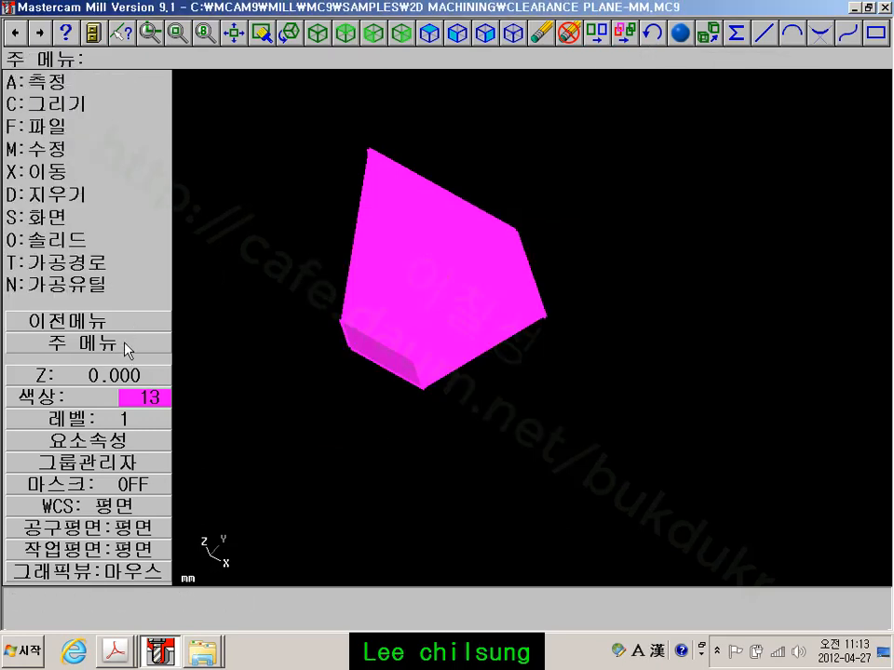
Check that the nose highlights as one body without deleting it, and restore the hidden geometry in isometric view
left_click(568, 33)
left_click(478, 249)
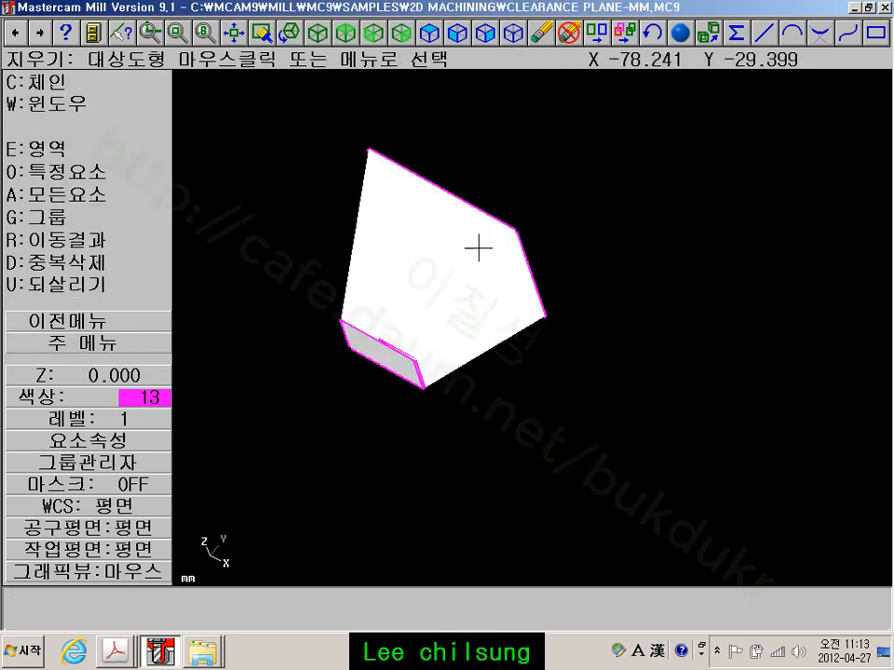
left_click(143, 344)
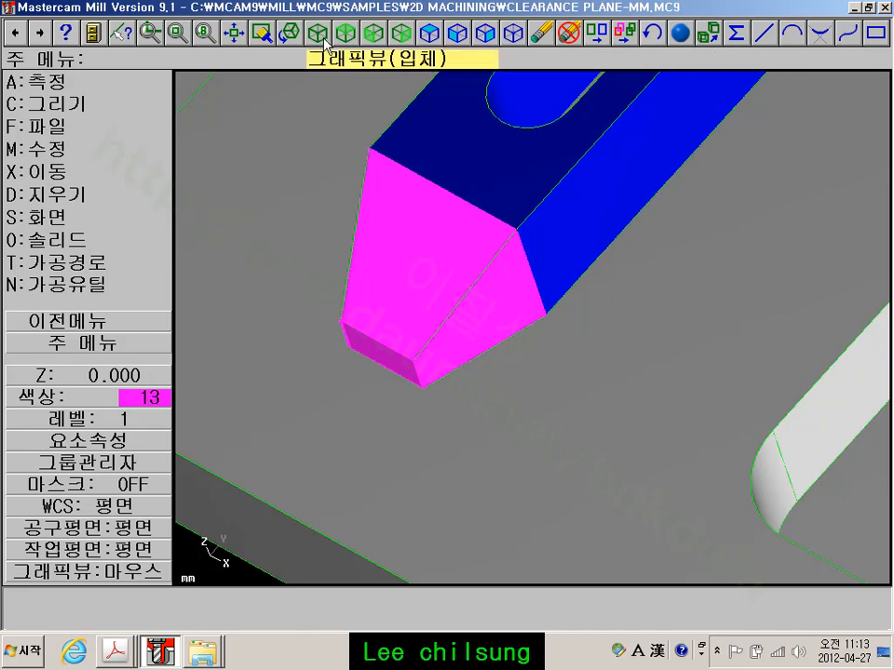
left_click(324, 40)
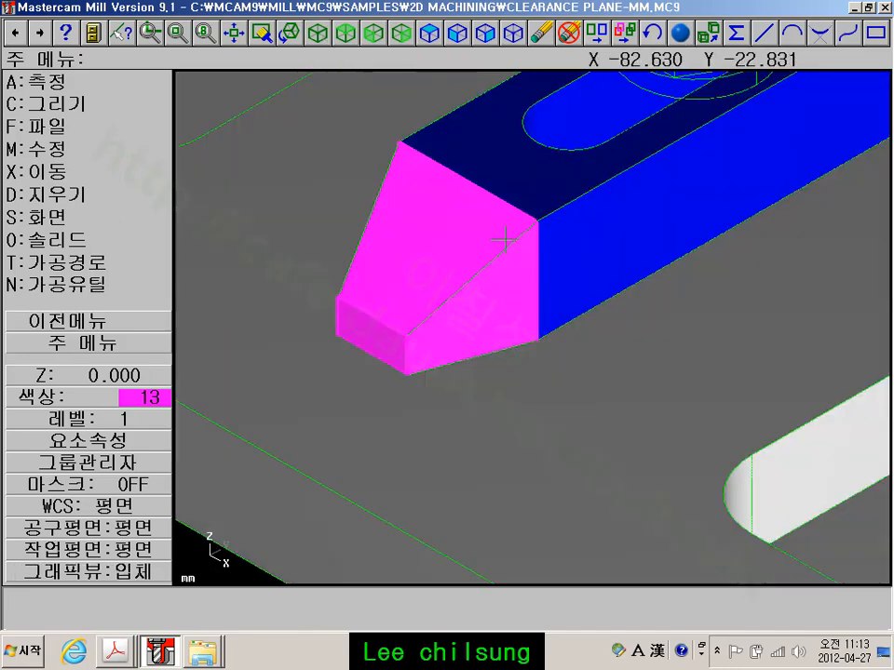
Join the nose solid to the blue clamp body with a Boolean add, using the clamp body as the target
left_click(88, 239)
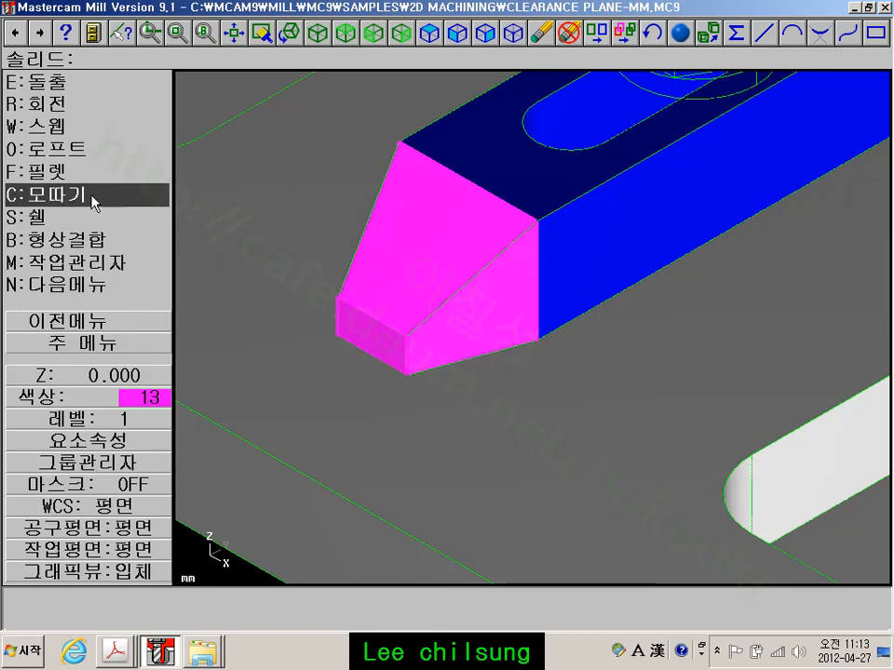
left_click(93, 244)
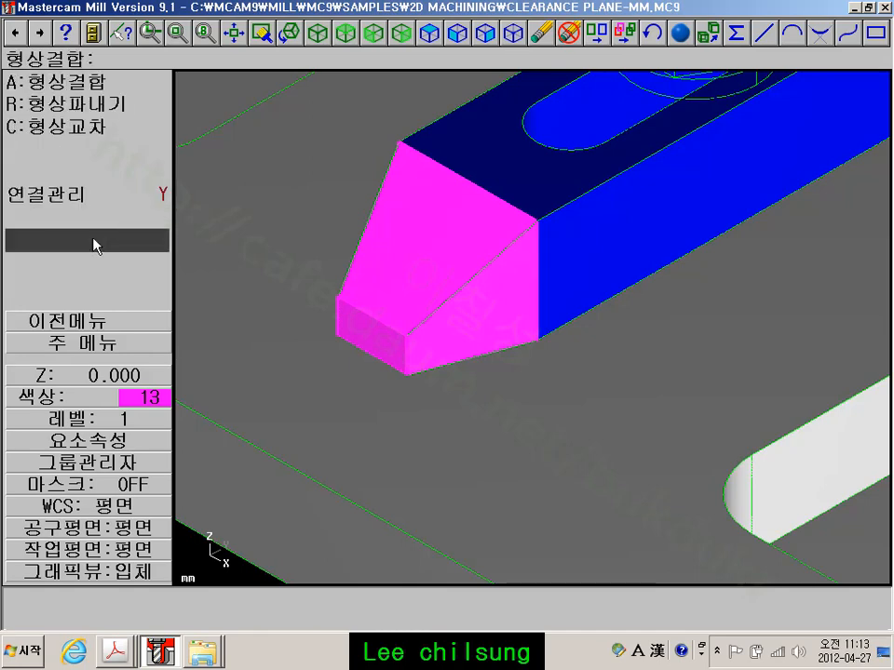
left_click(70, 80)
left_click(479, 143)
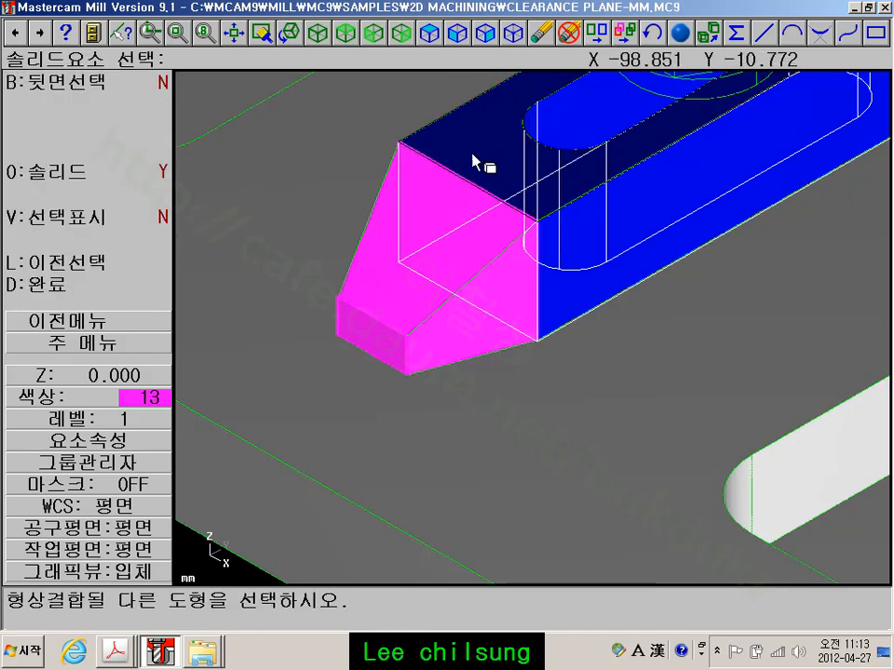
left_click(364, 220)
left_click(65, 281)
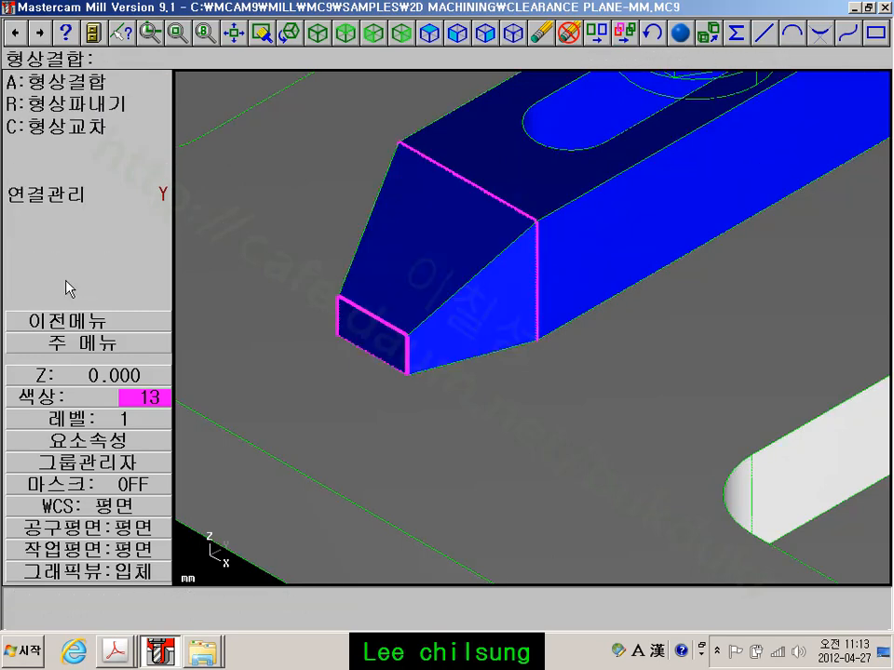
left_click(98, 347)
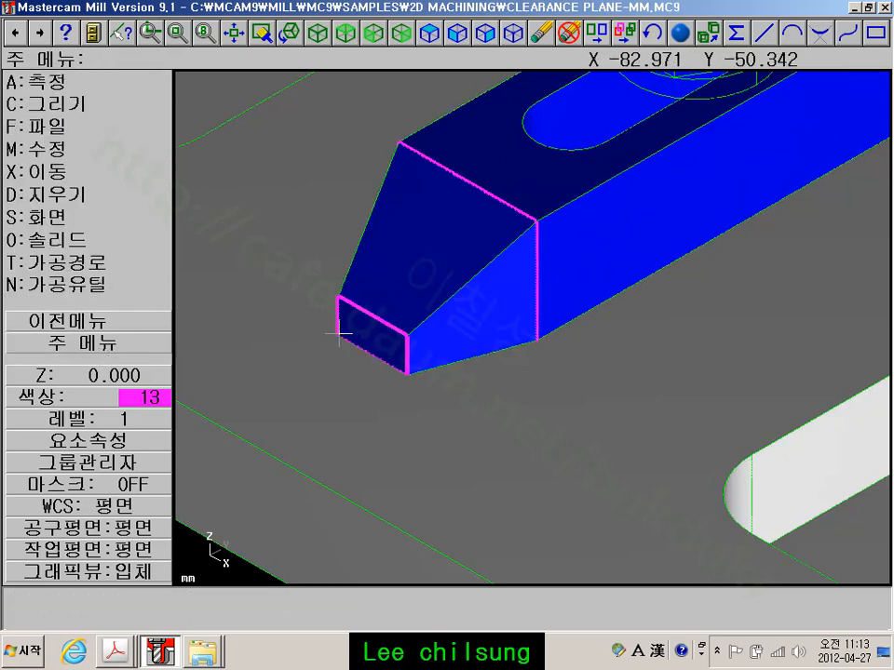
Start translating the finished clamp, restricting the selection to entities in colour 9 and picking the blue clamp body
scroll(314, 336, "down", 3)
scroll(282, 337, "down", 3)
middle_click_drag(496, 349, 454, 297)
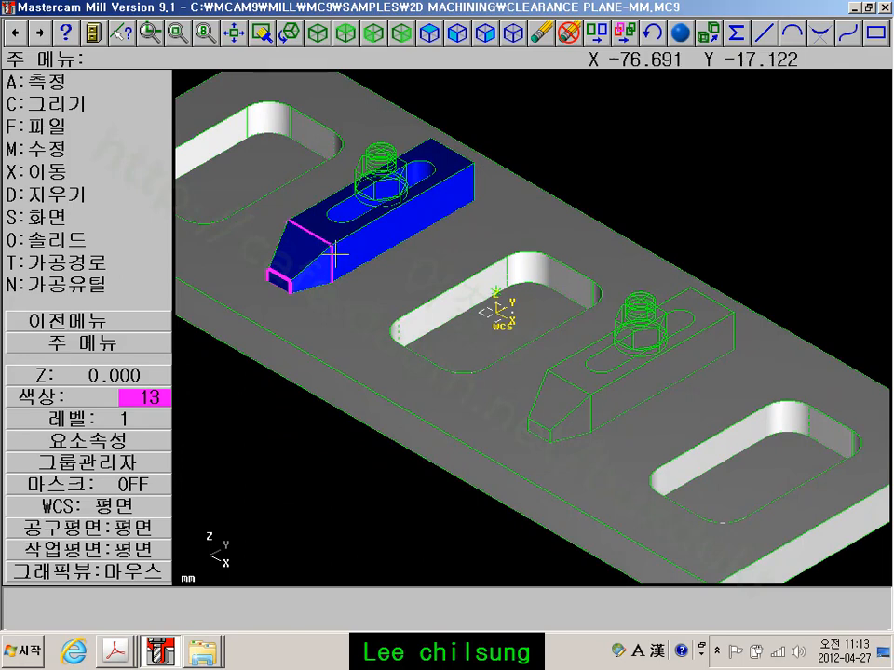
left_click(85, 172)
key("t")
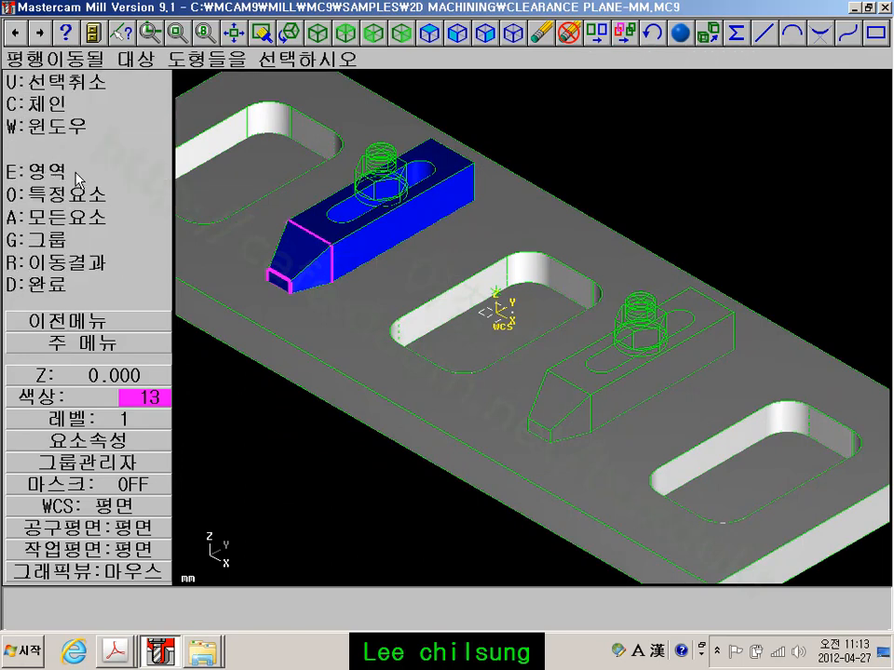
left_click(63, 194)
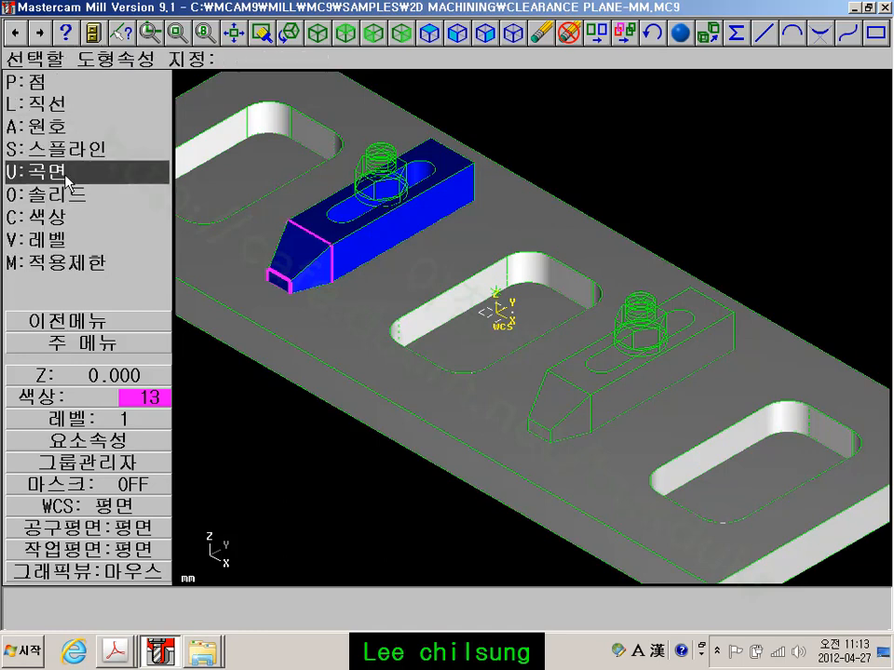
left_click(64, 224)
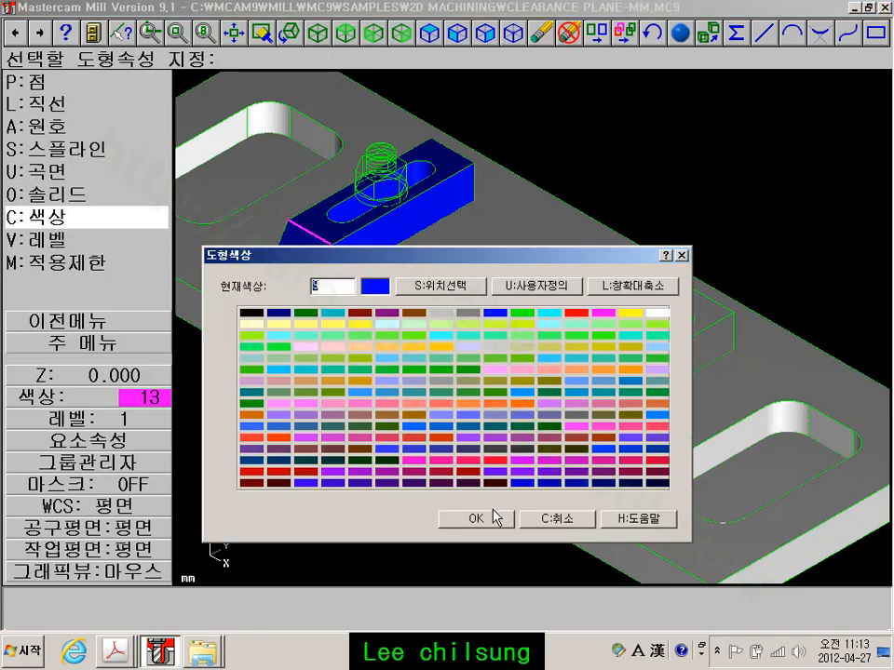
left_click(497, 518)
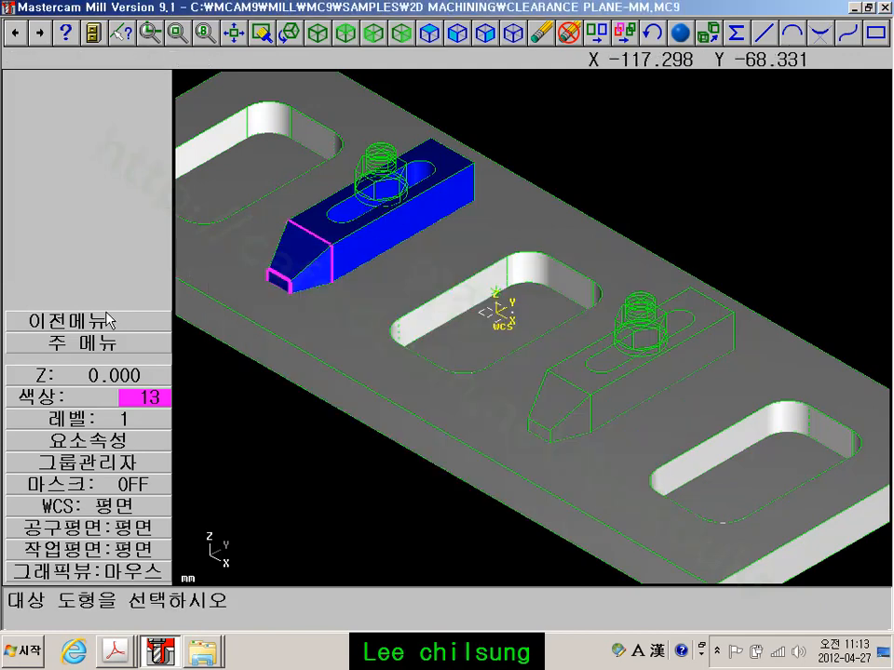
left_click(359, 230)
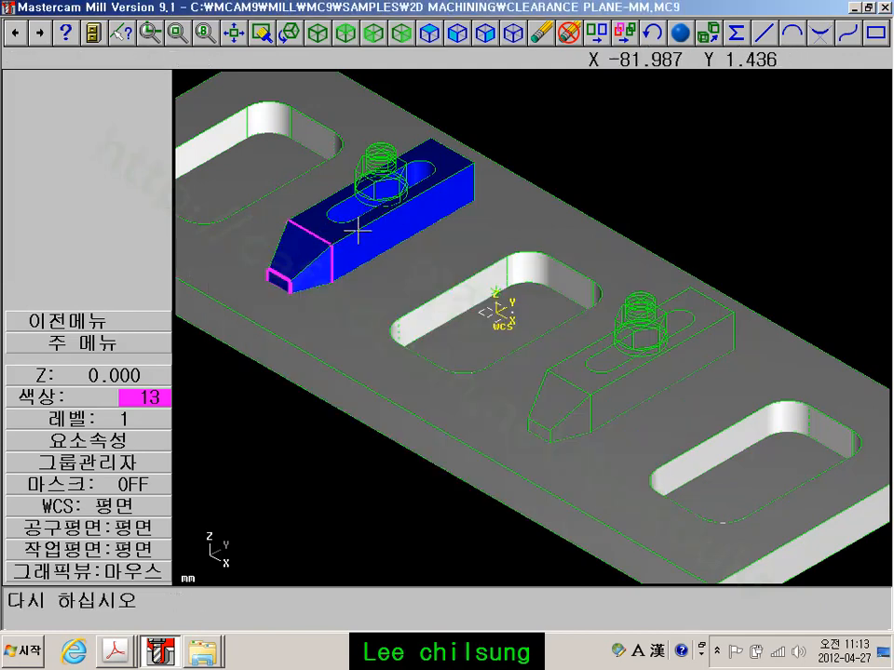
Copy the blue clamp solid once, translating it between matching upper front corners onto the wireframe clamp, and clear the result colours
left_click(113, 330)
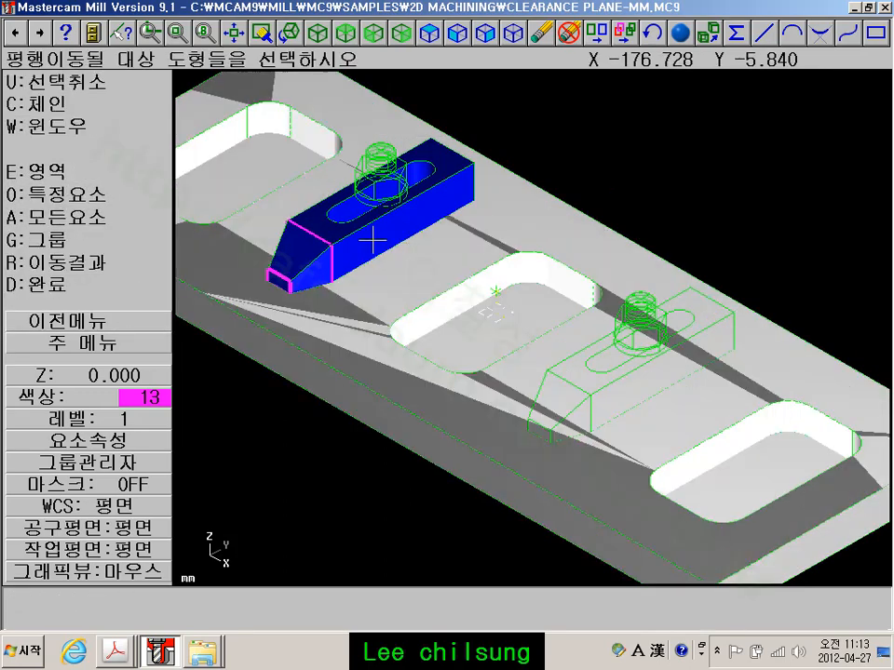
left_click(354, 236)
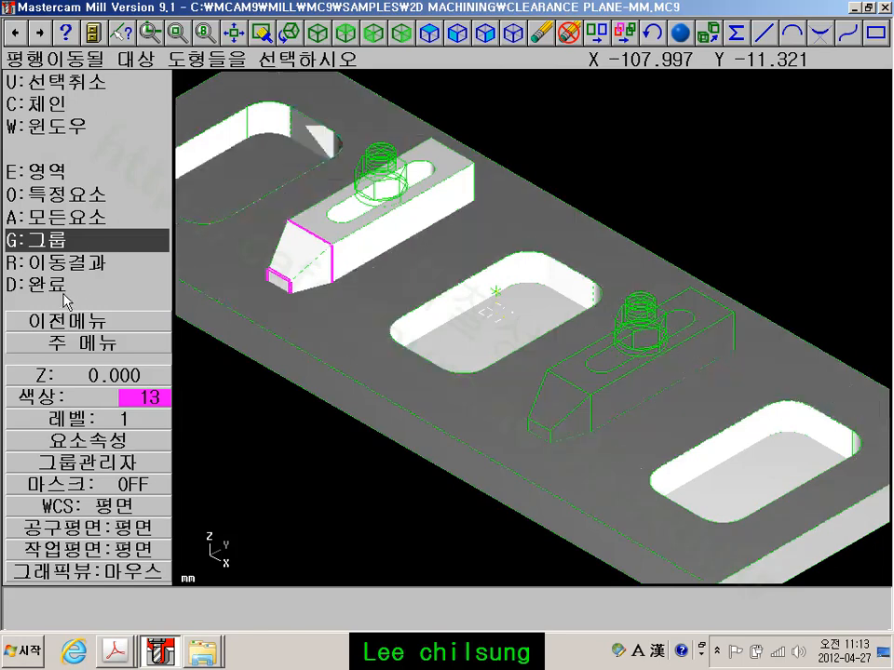
left_click(65, 287)
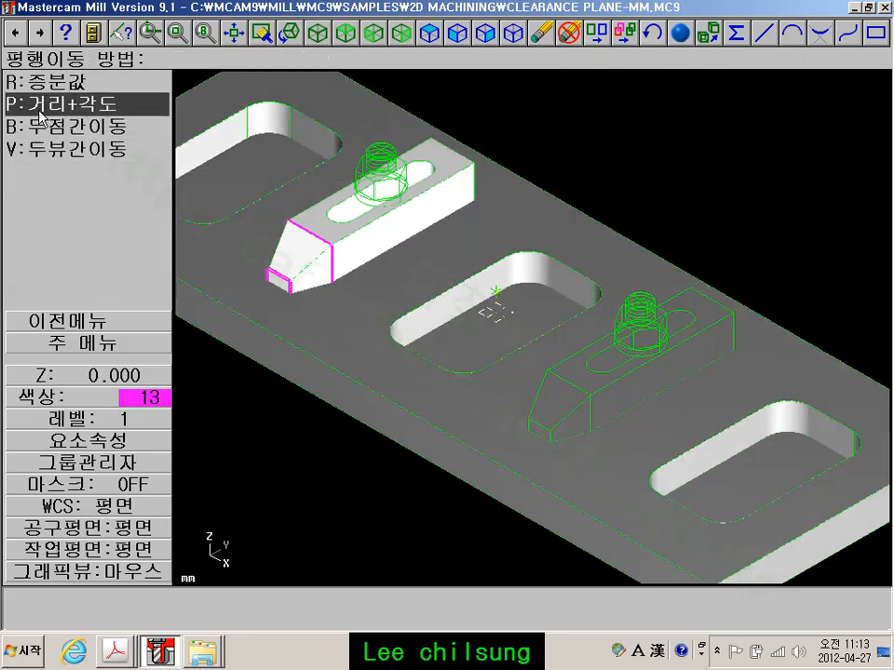
left_click(93, 119)
left_click(283, 221)
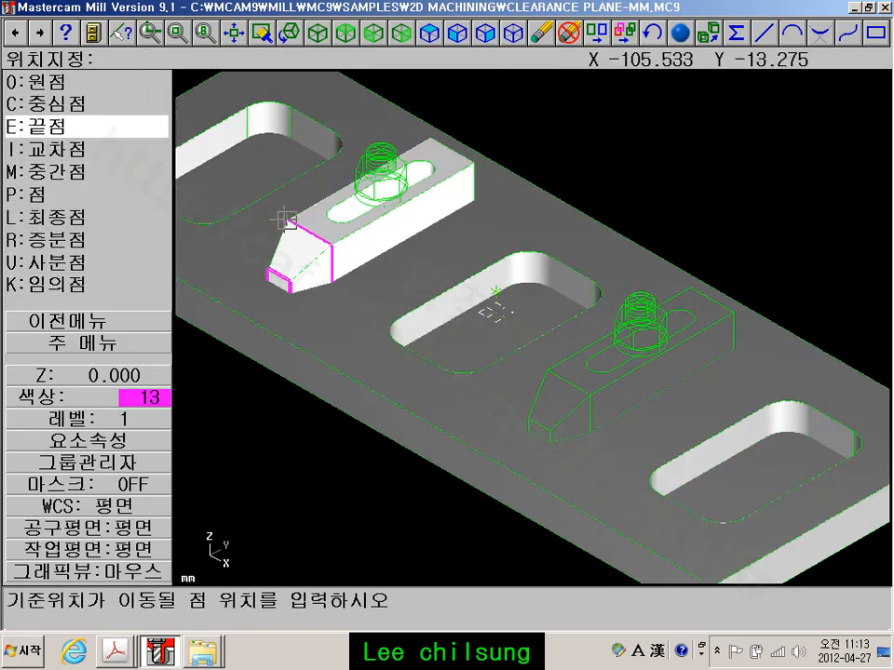
left_click(544, 369)
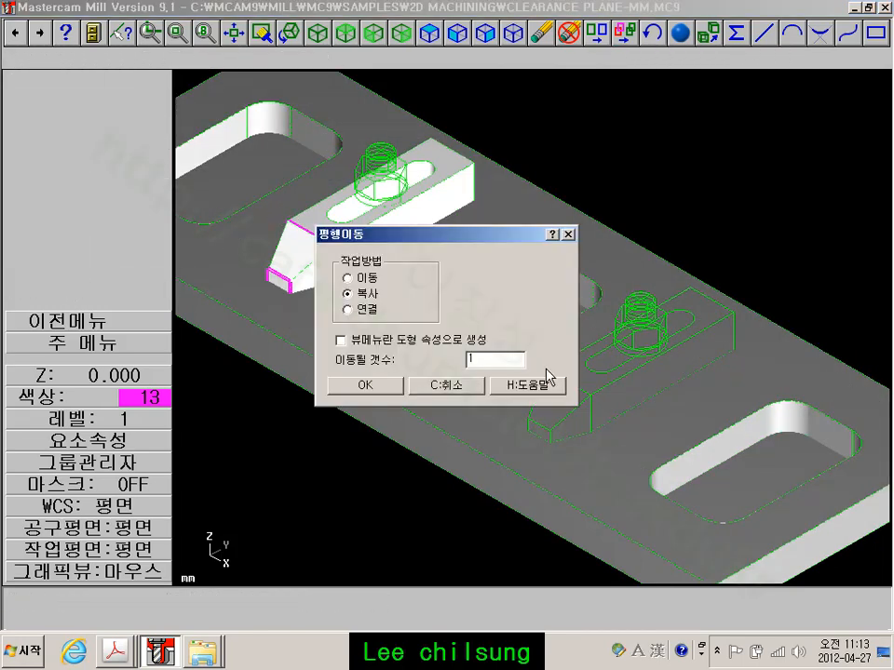
left_click(385, 387)
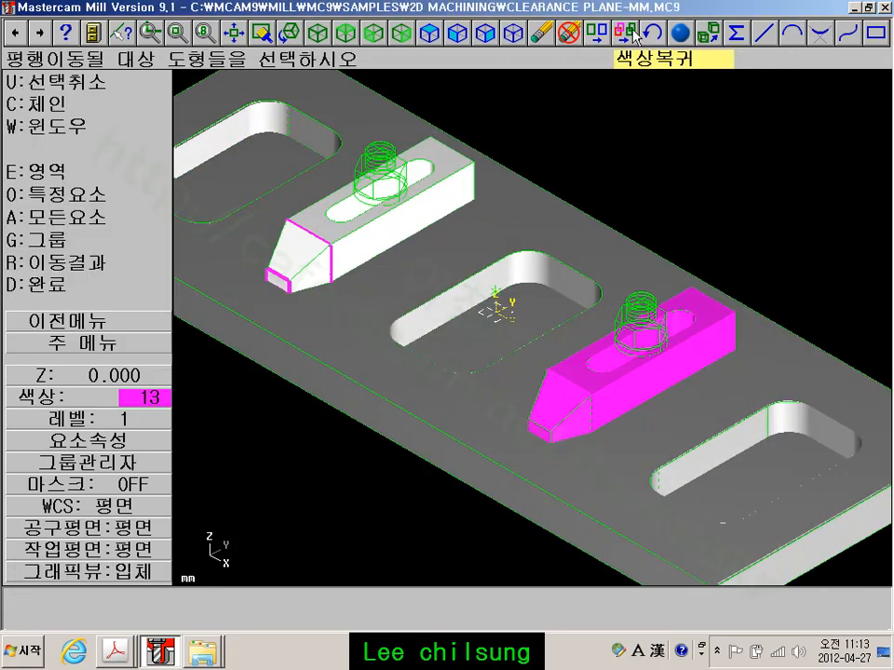
left_click(819, 63)
Examine both clamp solids on the plate and the wireframe bolt and nut seated in the first clamp's slot
scroll(706, 189, "up", 1)
middle_click_drag(706, 189, 754, 152)
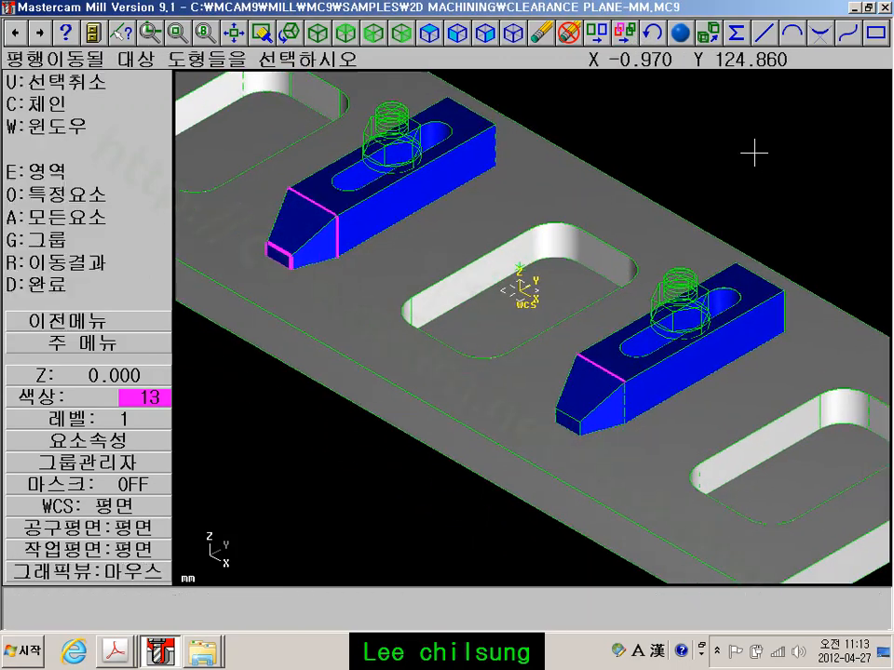
scroll(657, 160, "up", 2)
middle_click_drag(658, 160, 721, 154)
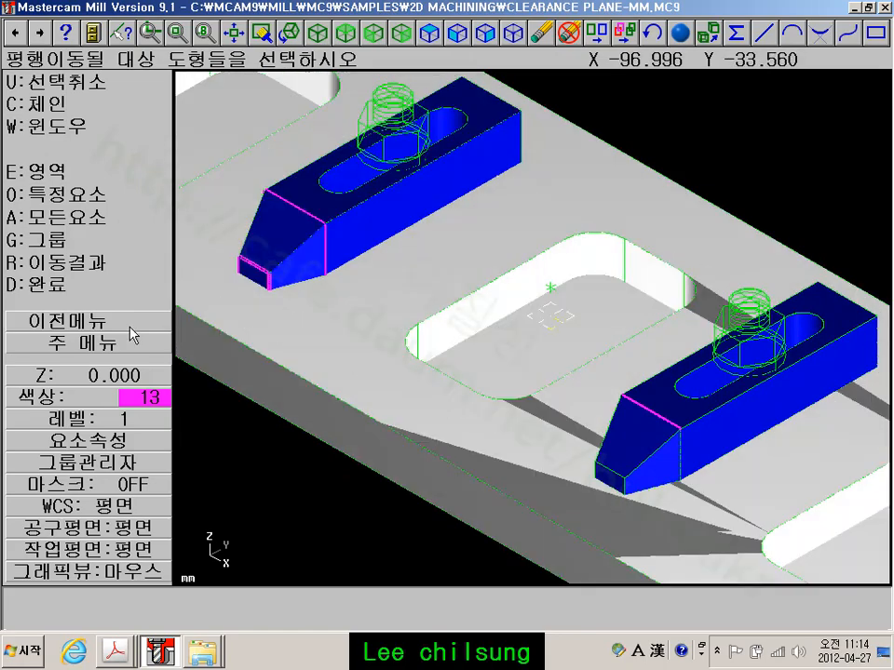
left_click(135, 343)
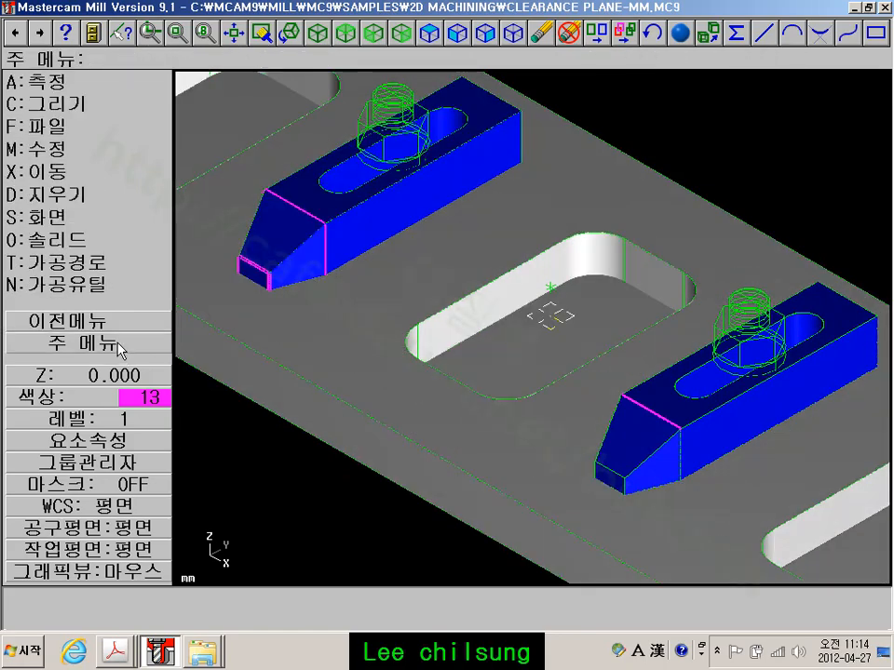
scroll(256, 251, "up", 4)
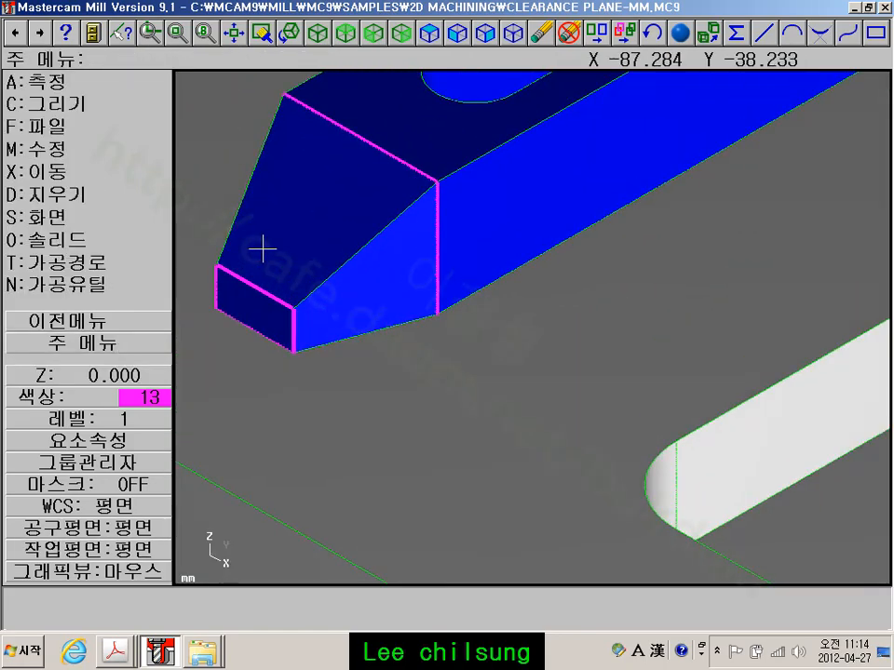
left_click(502, 159)
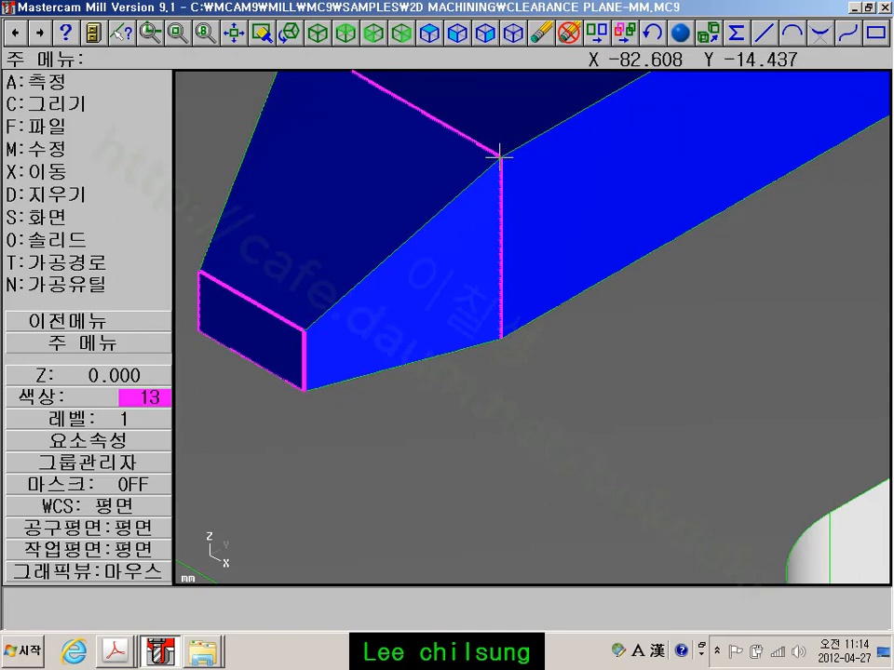
scroll(344, 309, "down", 2)
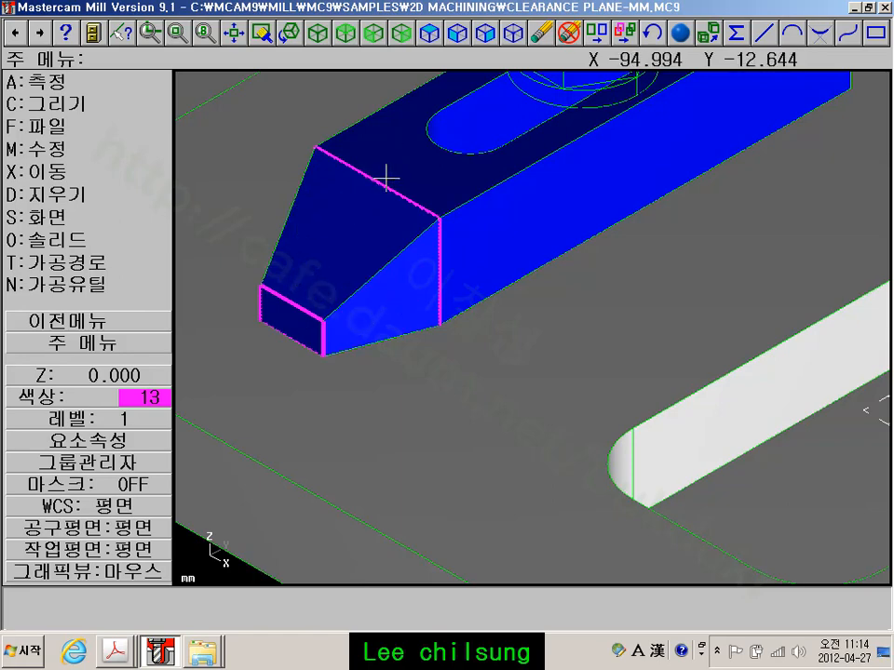
scroll(386, 177, "down", 3)
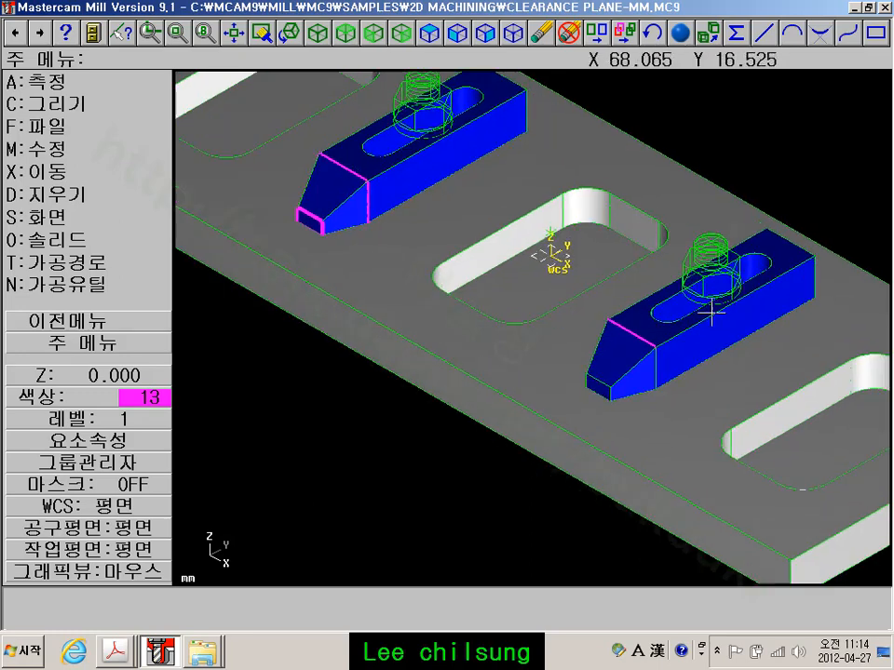
scroll(710, 313, "down", 3)
scroll(653, 269, "up", 1)
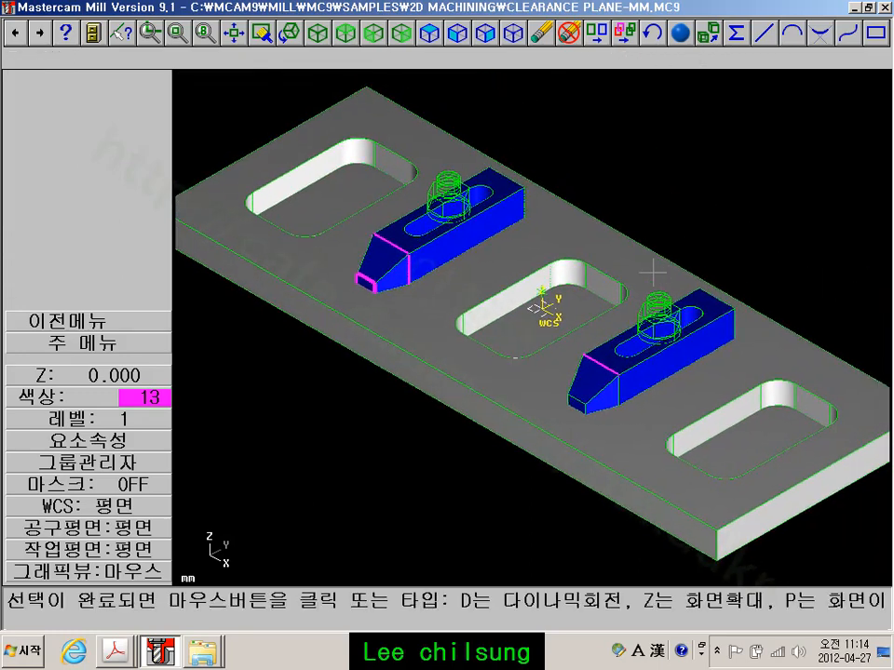
scroll(652, 270, "down", 1)
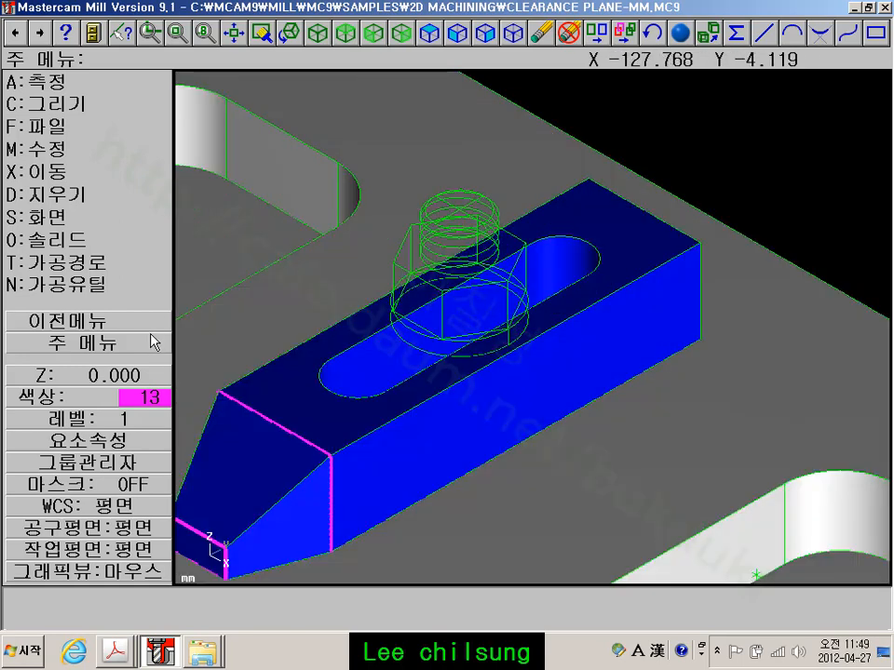
scroll(392, 299, "up", 2)
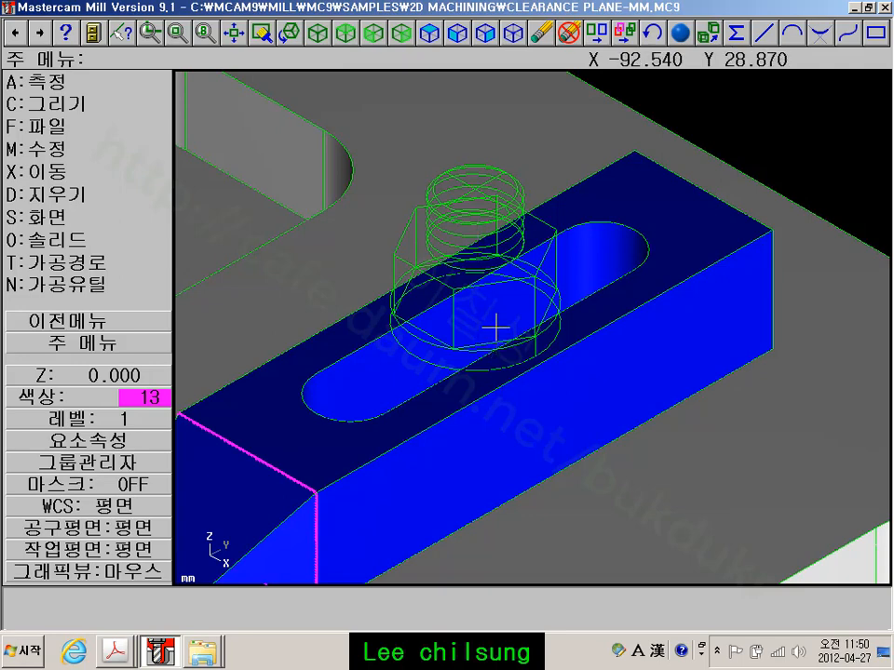
scroll(491, 323, "down", 1)
scroll(494, 317, "down", 2)
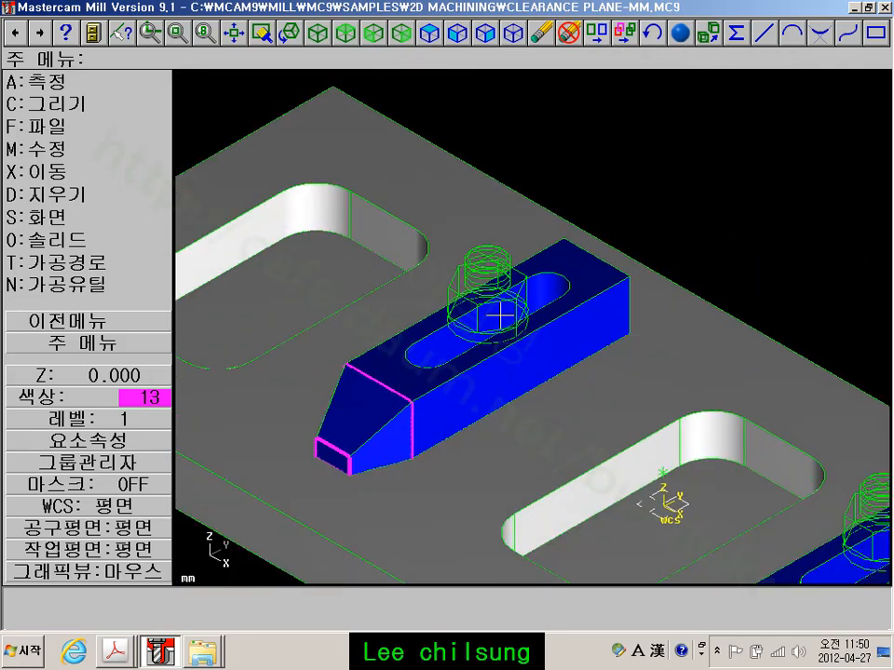
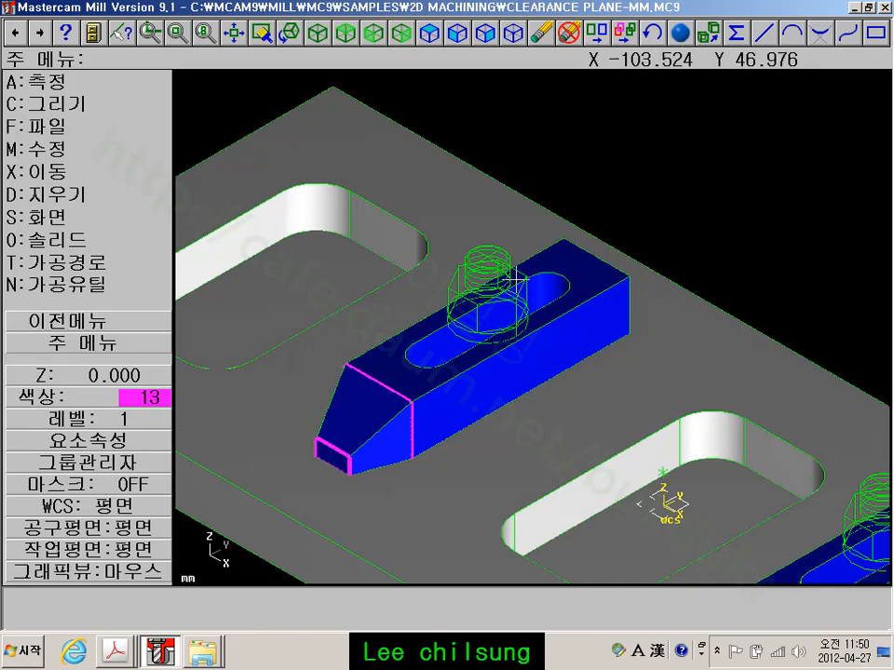
Extrude the flange's upper circle on the first clamp's nut downward as a new body, ending at a point on its lower circle
scroll(529, 294, "up", 3)
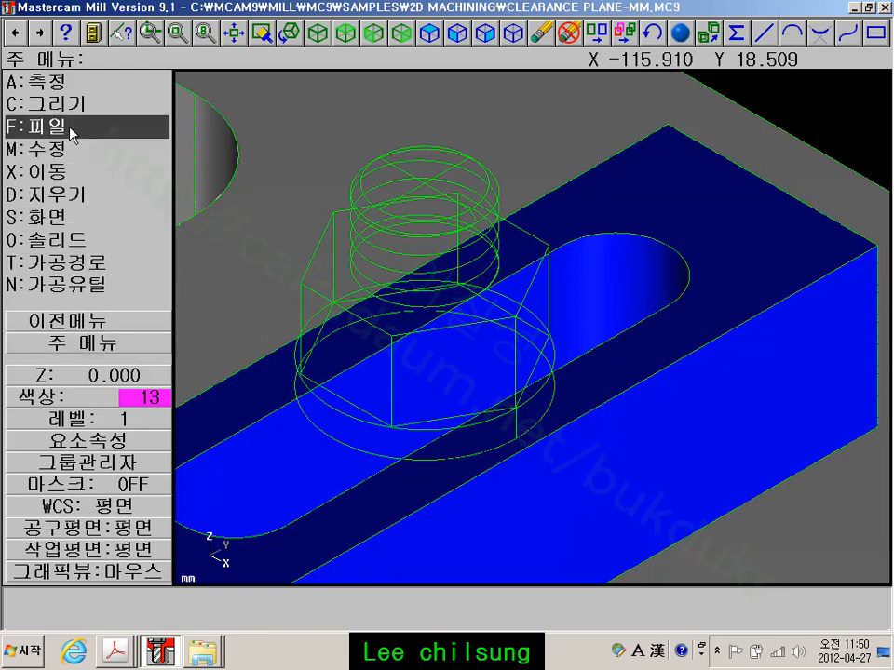
left_click(65, 239)
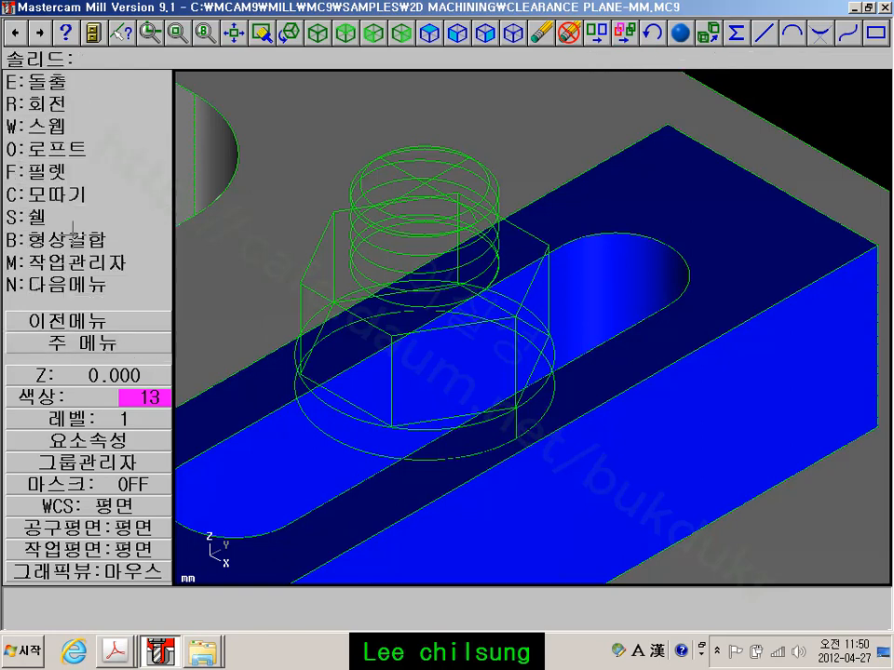
left_click(63, 82)
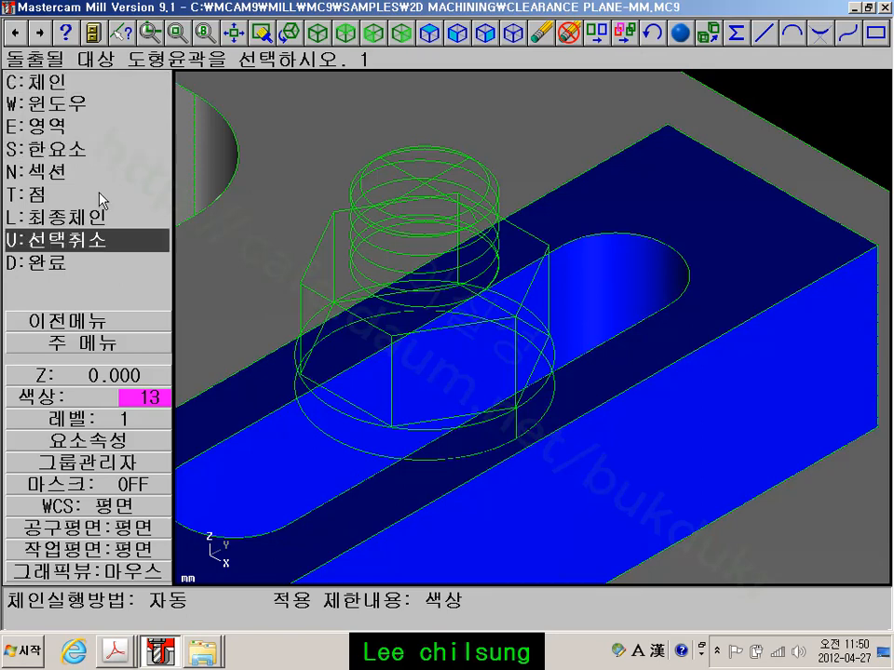
left_click(323, 408)
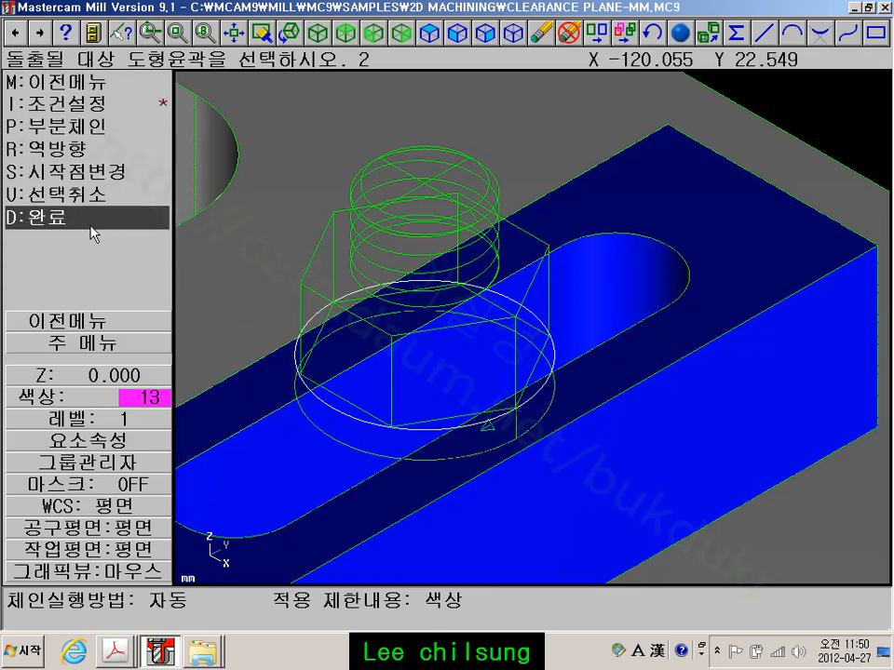
left_click(59, 165)
middle_click_drag(507, 517, 508, 523)
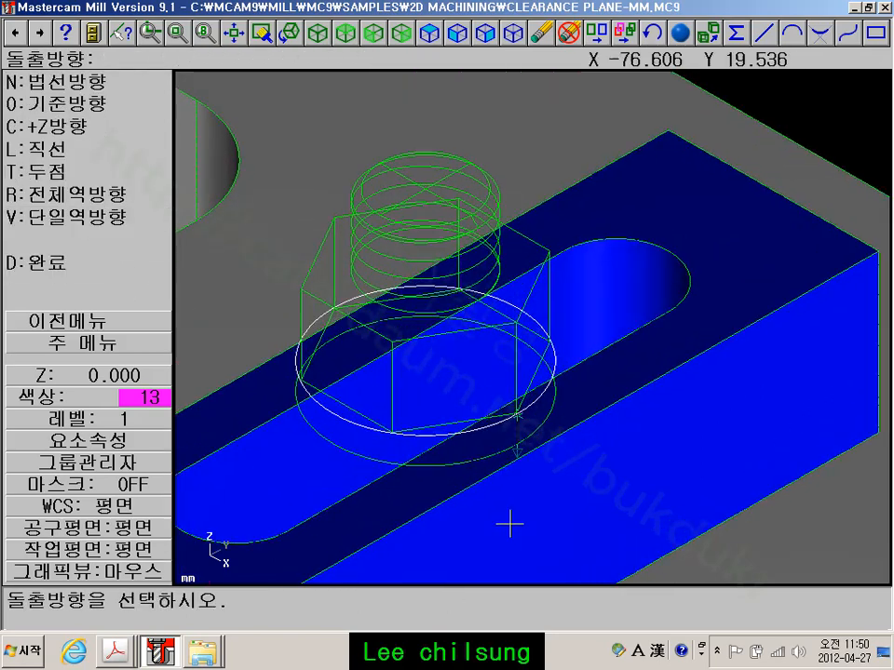
left_click(67, 263)
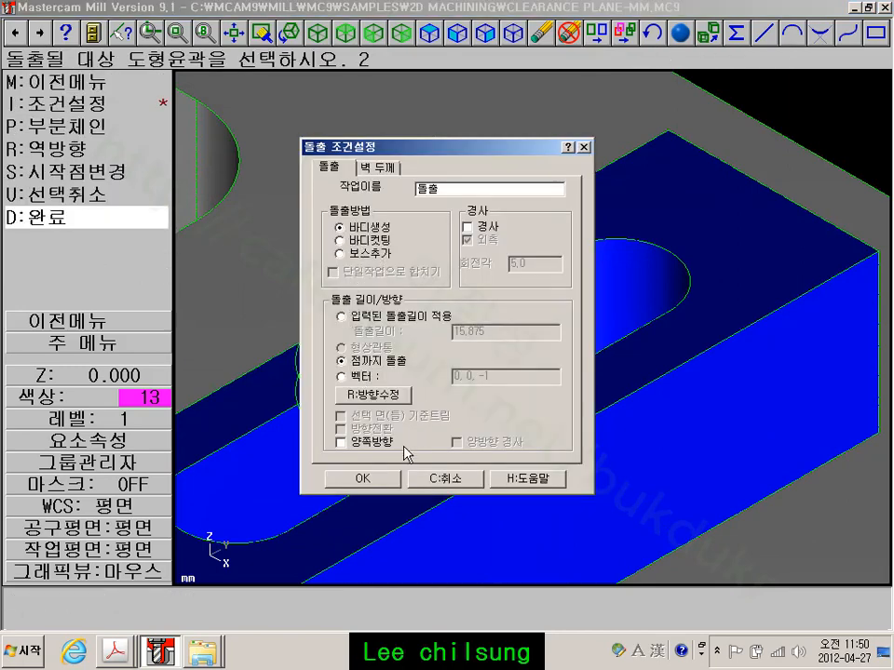
left_click(389, 479)
left_click(369, 457)
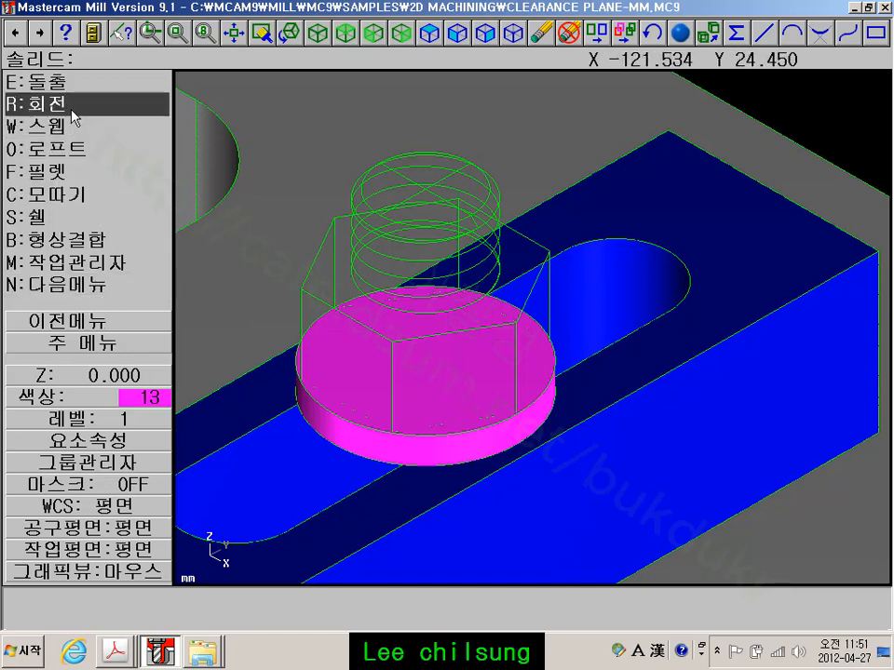
Chain the nut's upper hexagon edge by edge and extrude it downward as a new body to a lower hexagon corner
left_click(62, 83)
left_click(62, 83)
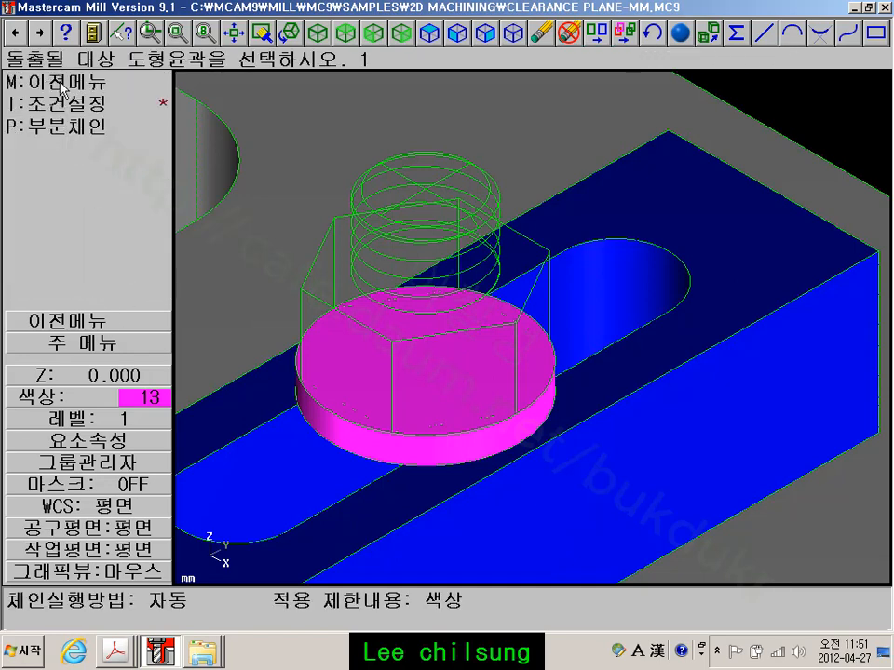
left_click(376, 212)
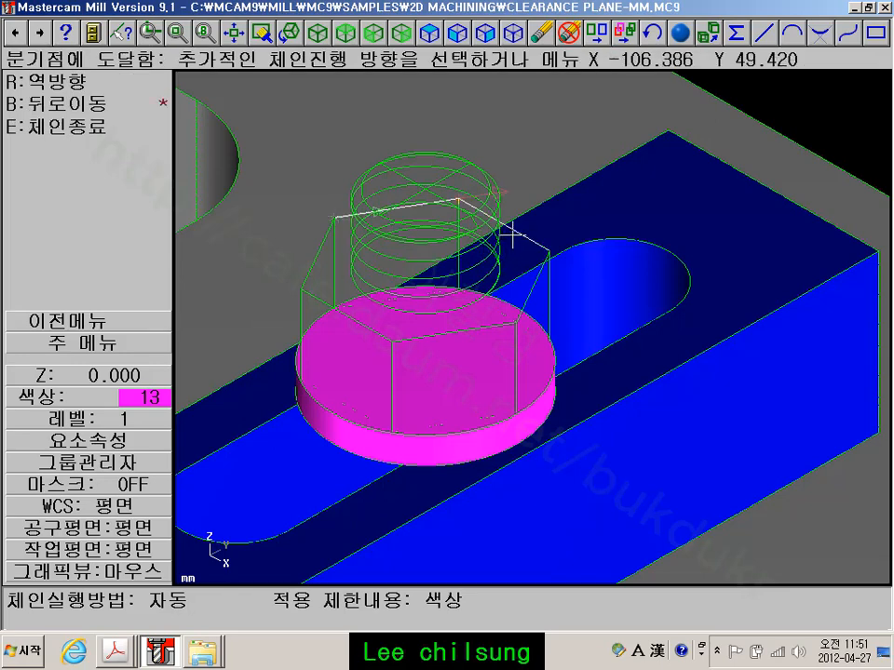
left_click(533, 280)
left_click(568, 356)
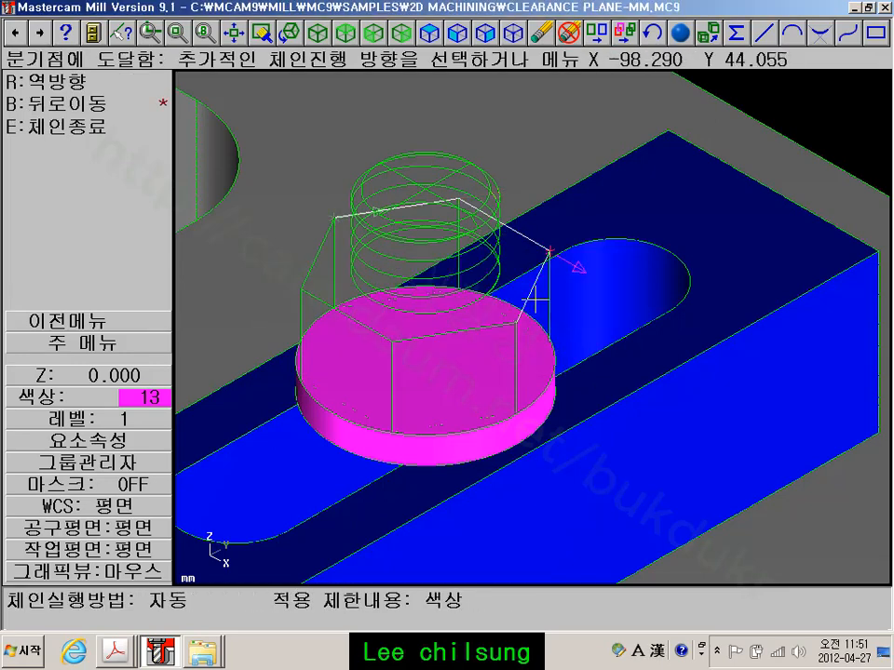
left_click(505, 333)
left_click(546, 359)
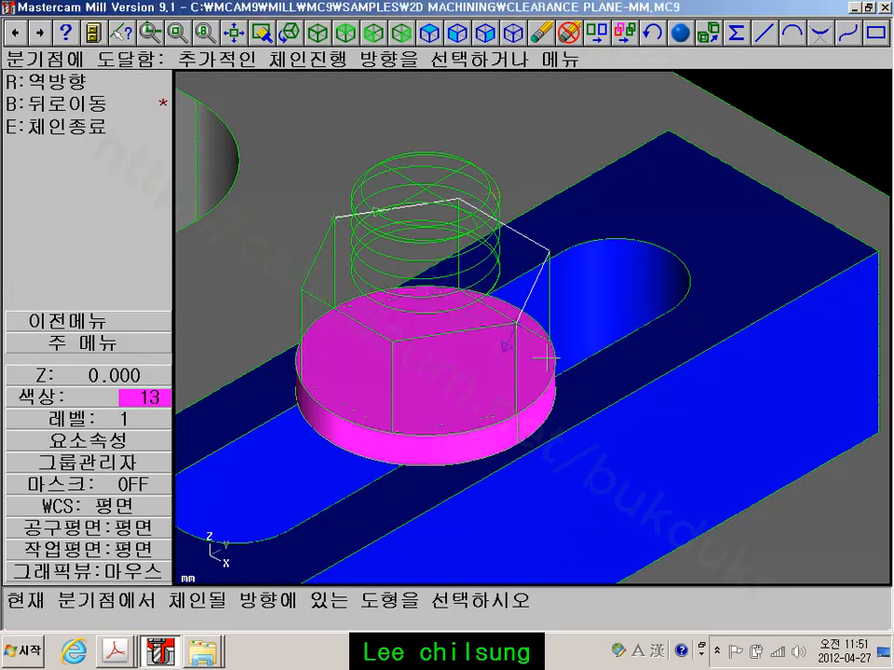
left_click(491, 327)
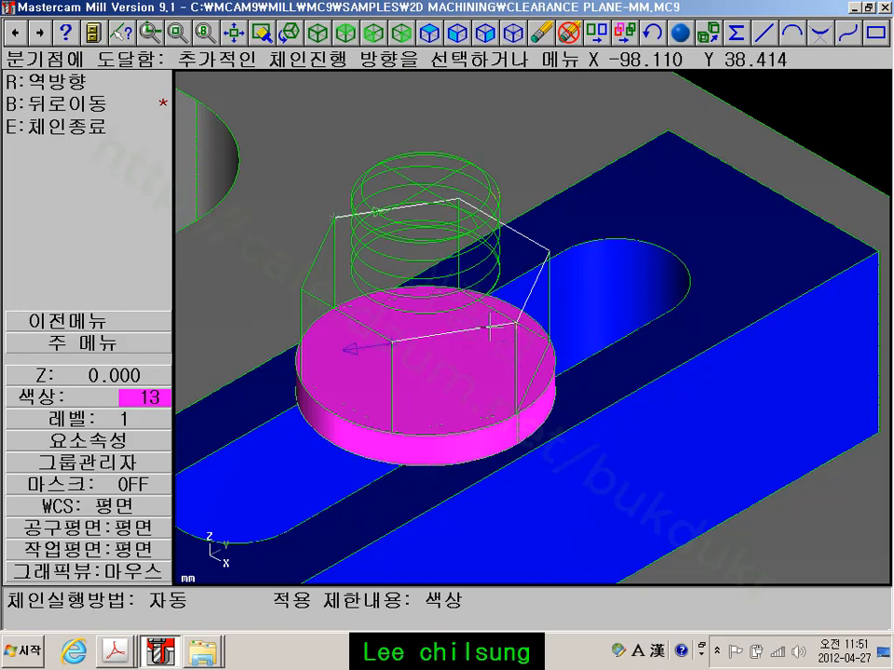
left_click(388, 333)
left_click(308, 273)
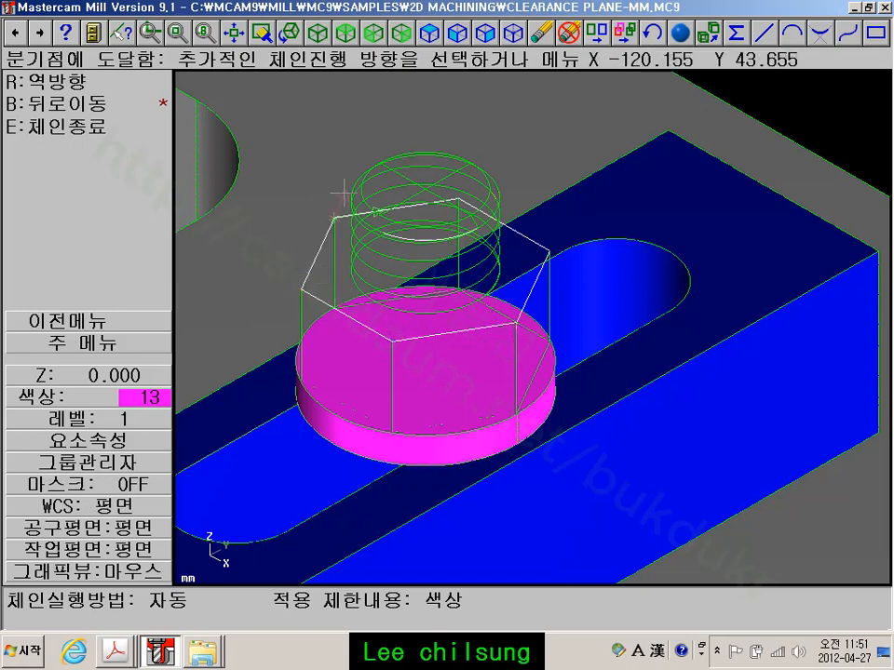
left_click(56, 126)
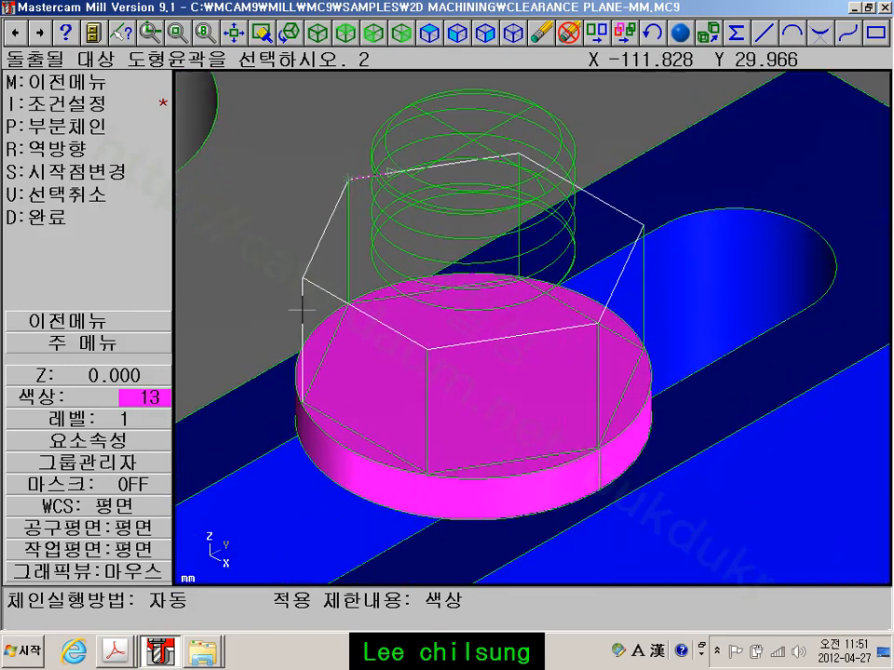
left_click(55, 217)
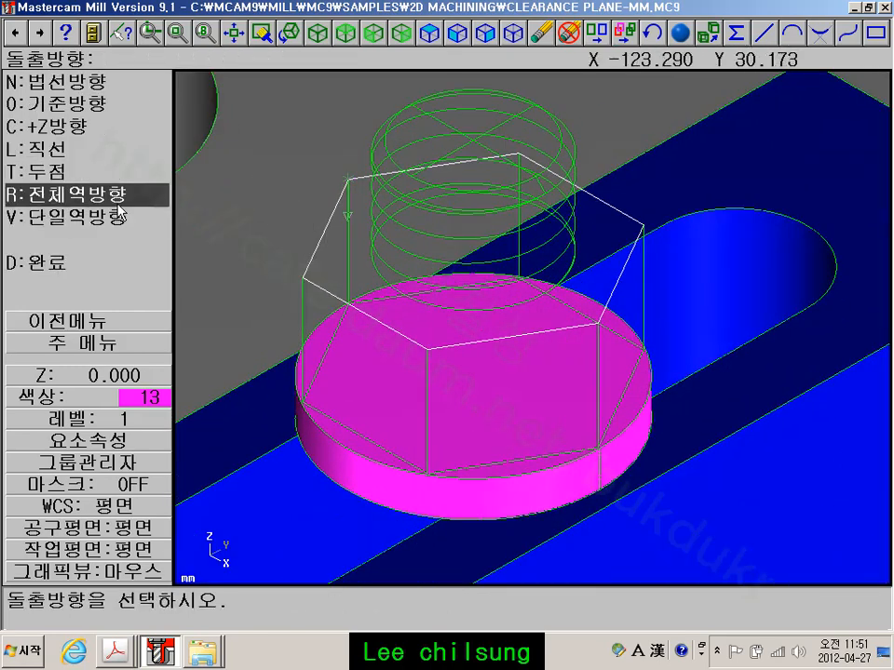
left_click(64, 263)
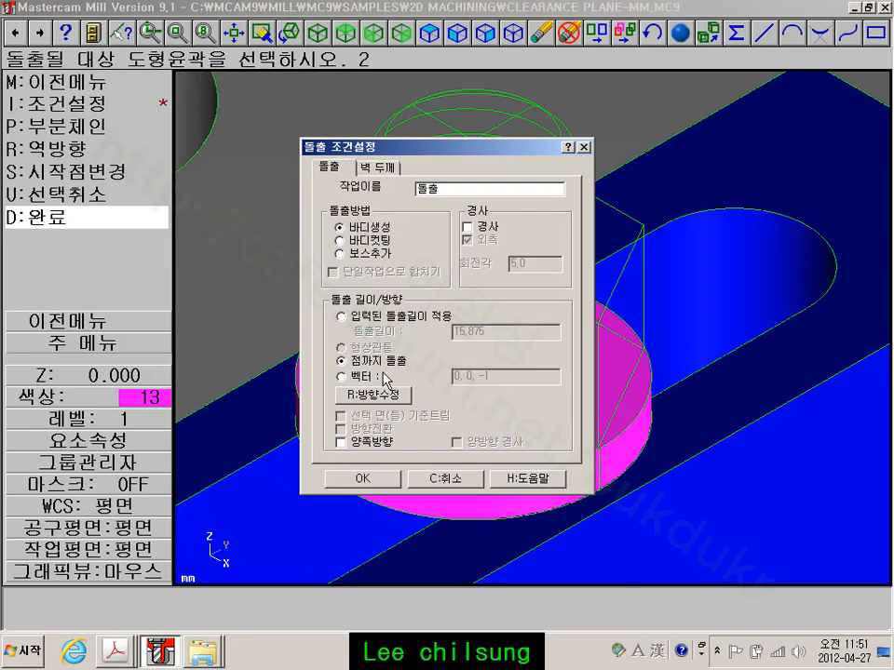
left_click(384, 483)
left_click(426, 471)
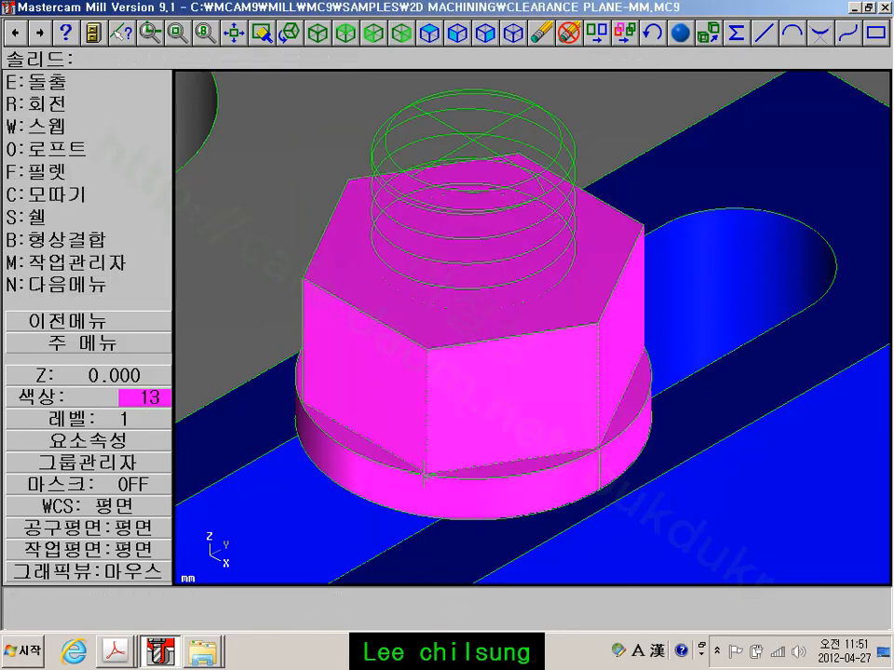
Examine the wireframe bolt above the first clamp's solid hexagon nut from a lower viewing angle
left_click(138, 351)
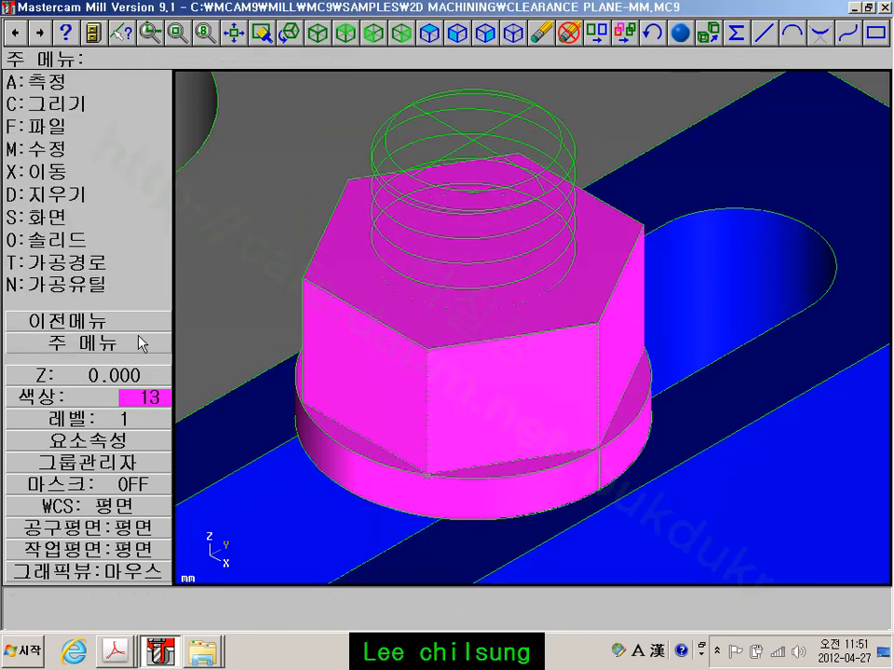
scroll(442, 451, "down", 3)
scroll(441, 451, "up", 2)
scroll(449, 494, "up", 1)
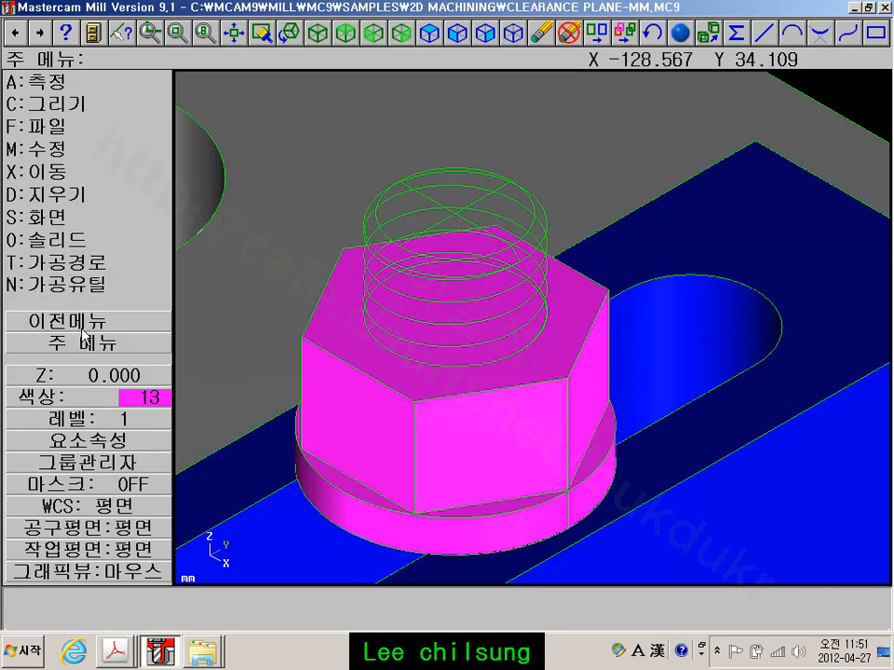
scroll(466, 269, "up", 1)
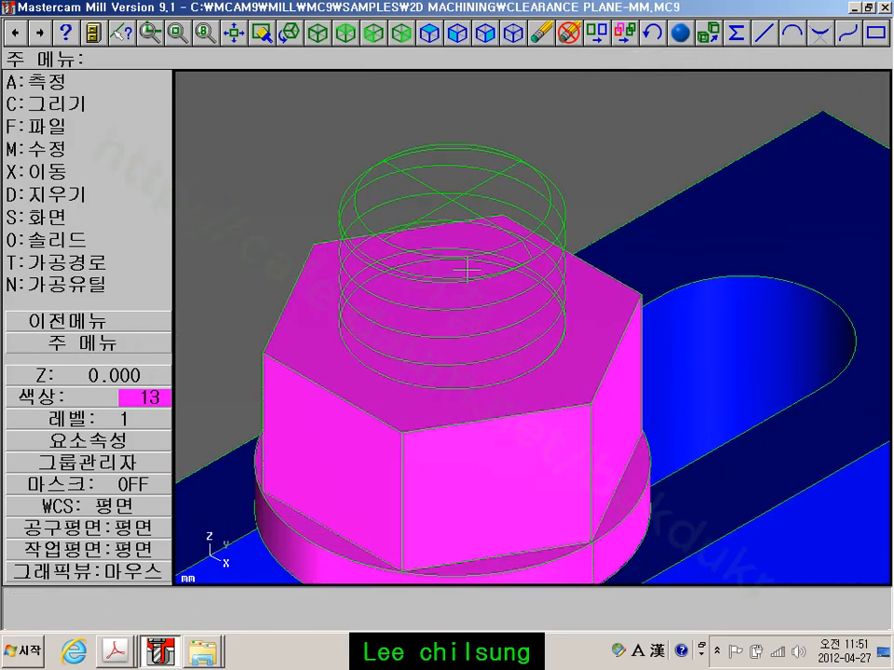
middle_click_drag(477, 328, 483, 303)
middle_click_drag(459, 390, 435, 360)
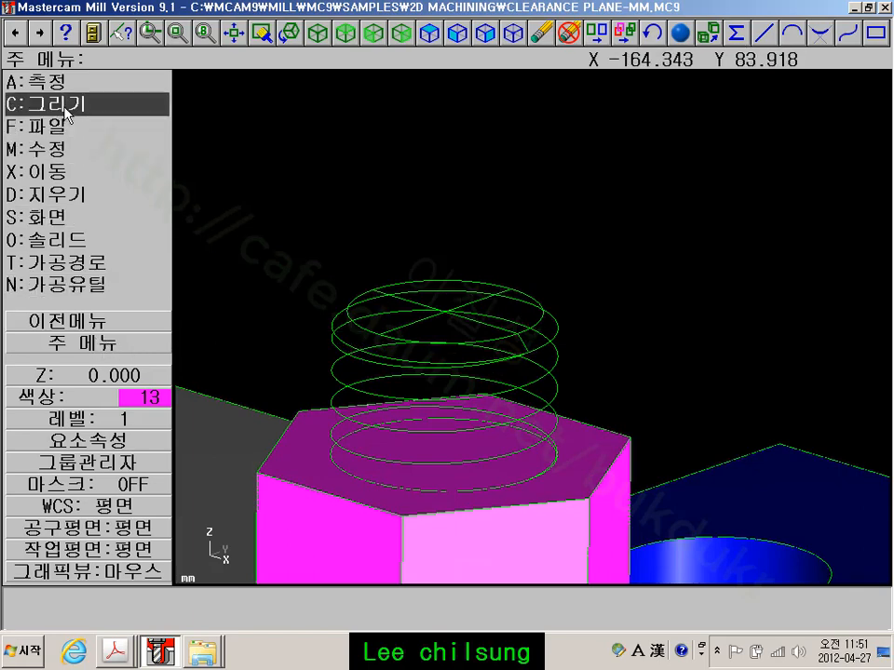
scroll(463, 215, "down", 5)
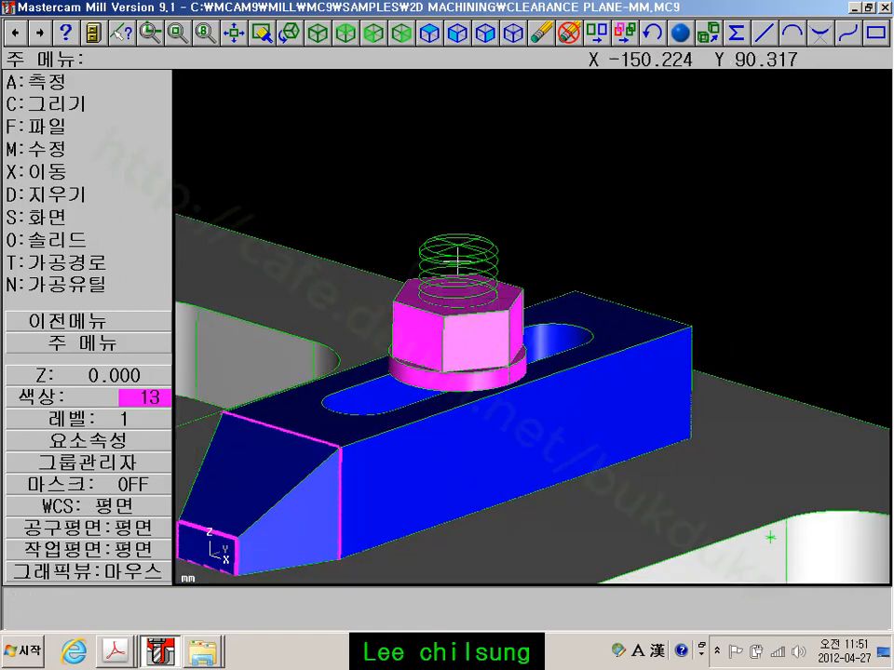
scroll(456, 316, "up", 3)
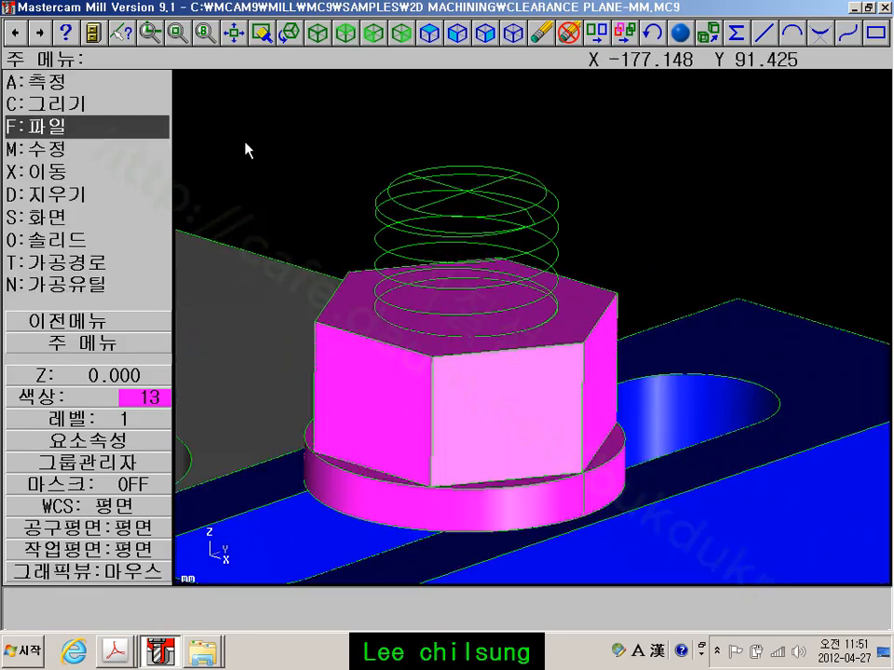
Extrude the bolt's uppermost full-diameter circle downward as a new body, ending at the plate's lower front corner
left_click(81, 239)
left_click(70, 82)
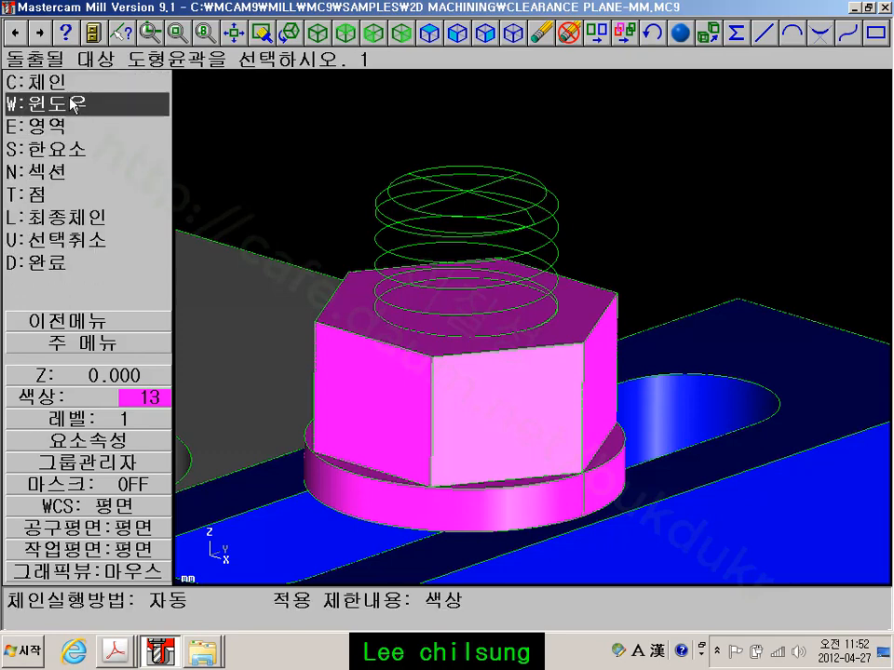
left_click(370, 197)
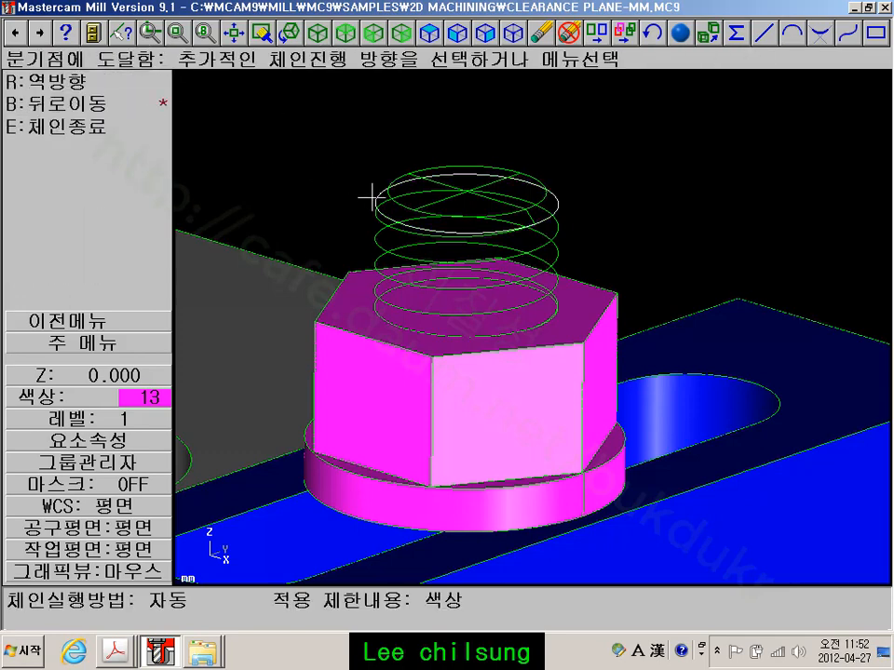
left_click(93, 126)
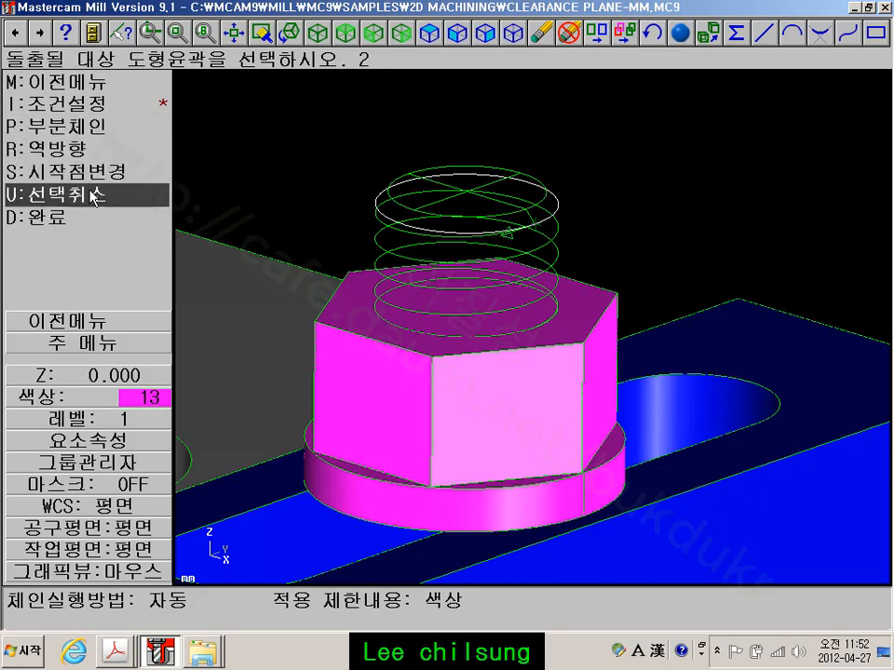
left_click(72, 220)
scroll(535, 225, "down", 2)
scroll(562, 269, "down", 5)
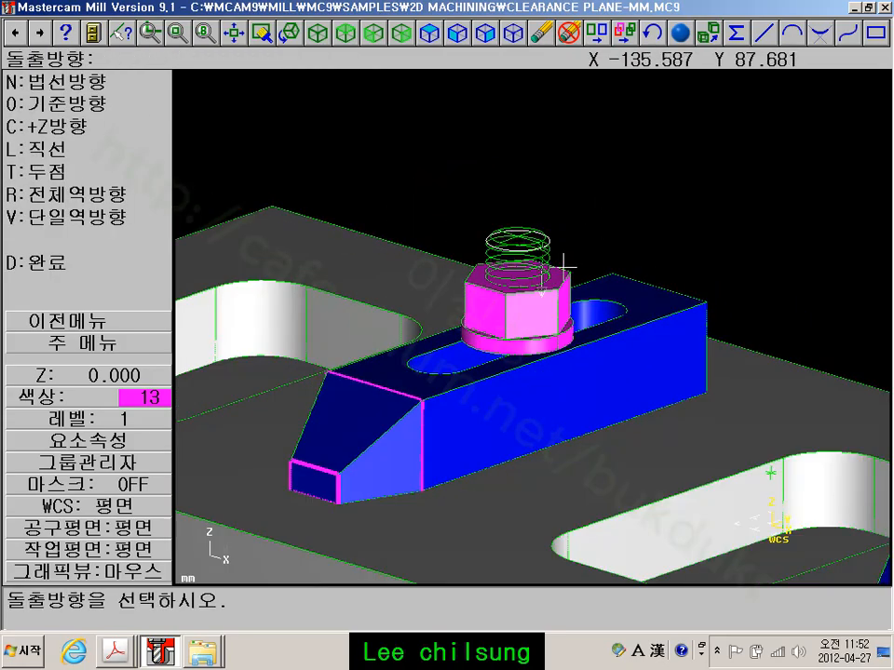
middle_click_drag(554, 433, 573, 297)
scroll(535, 395, "down", 5)
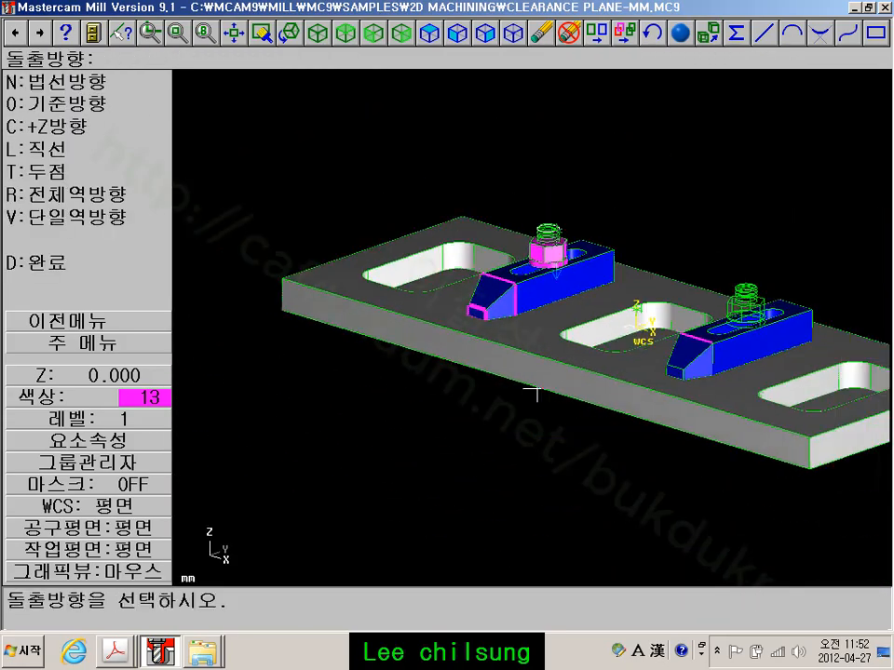
middle_click_drag(536, 393, 642, 406)
scroll(642, 407, "up", 1)
scroll(386, 296, "up", 4)
middle_click_drag(385, 300, 331, 295)
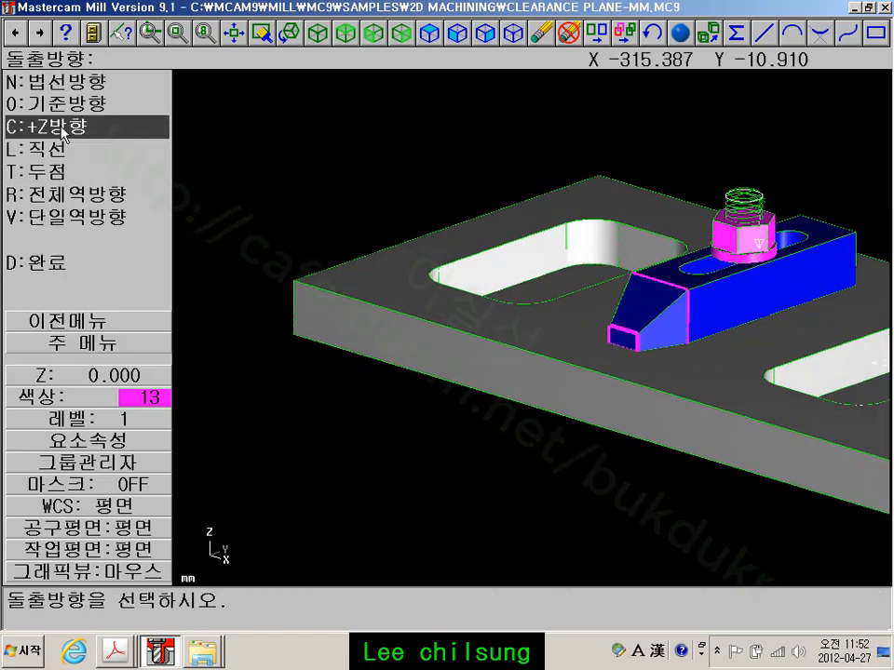
left_click(58, 262)
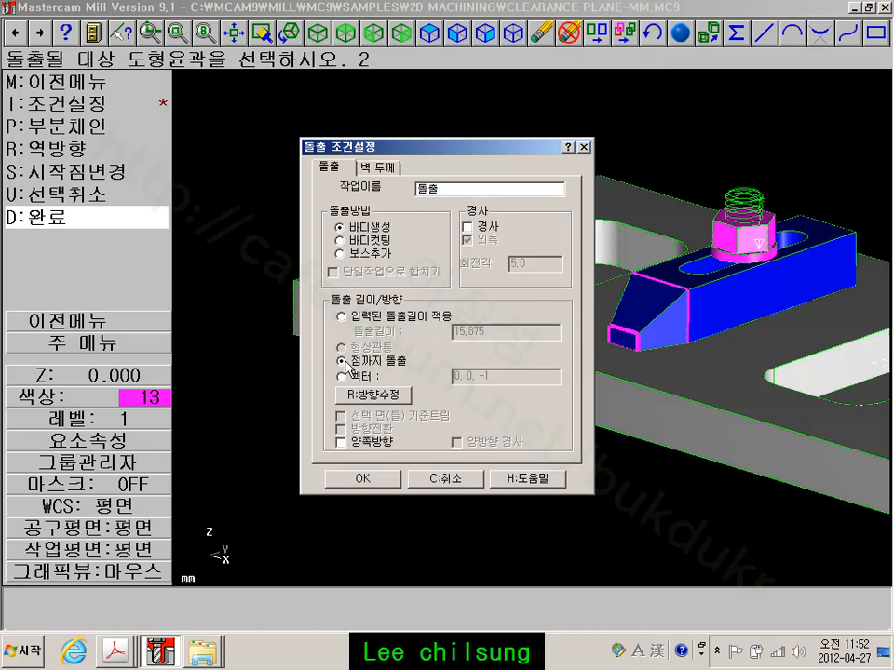
left_click(363, 479)
key("e")
left_click(292, 335)
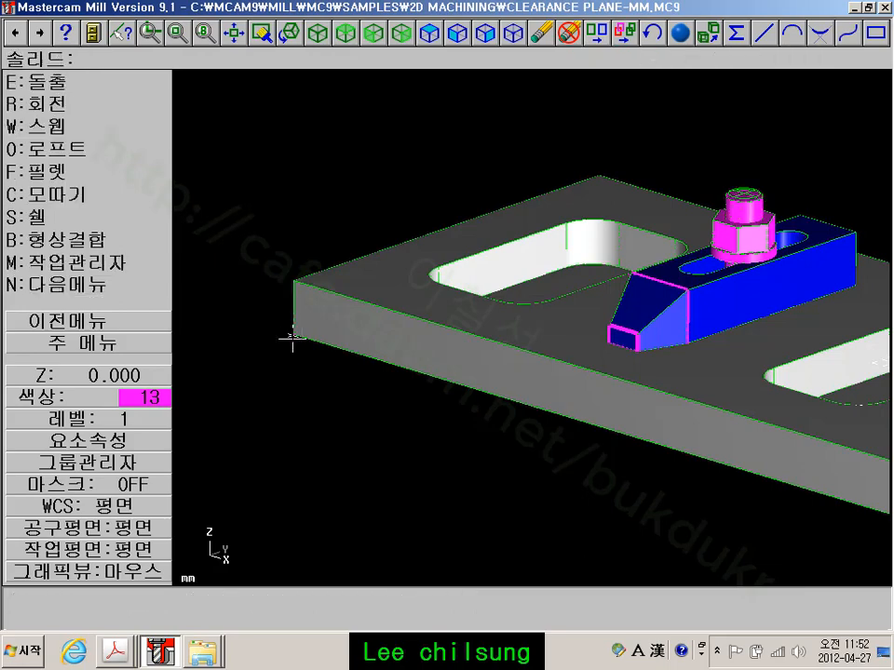
Change the bolt extrusion from up-to-point to an entered length of 58.4+20 and regenerate all solids
middle_click_drag(592, 512, 503, 487)
scroll(689, 370, "up", 3)
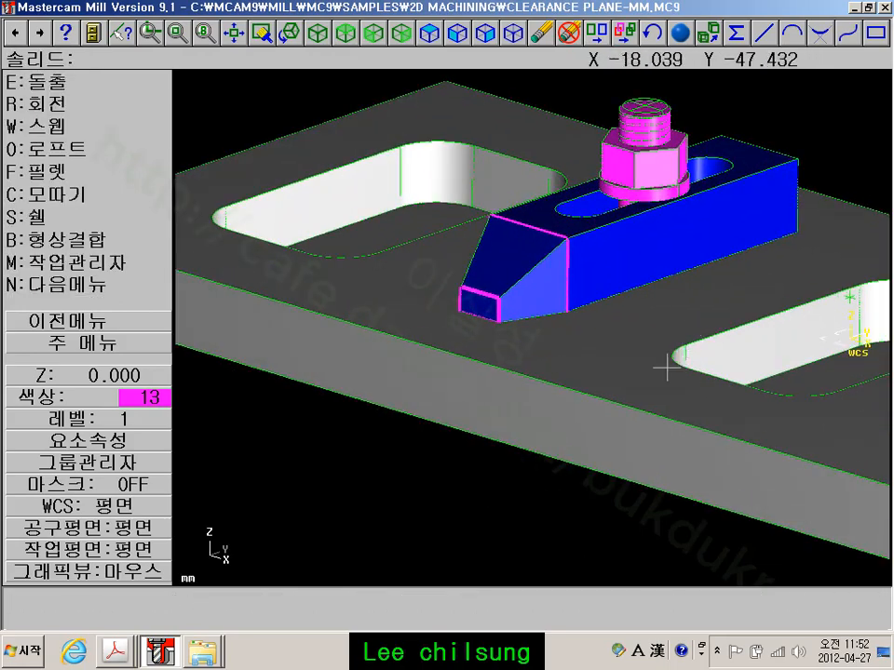
scroll(666, 368, "down", 2)
middle_click_drag(650, 398, 682, 425)
scroll(642, 317, "down", 3)
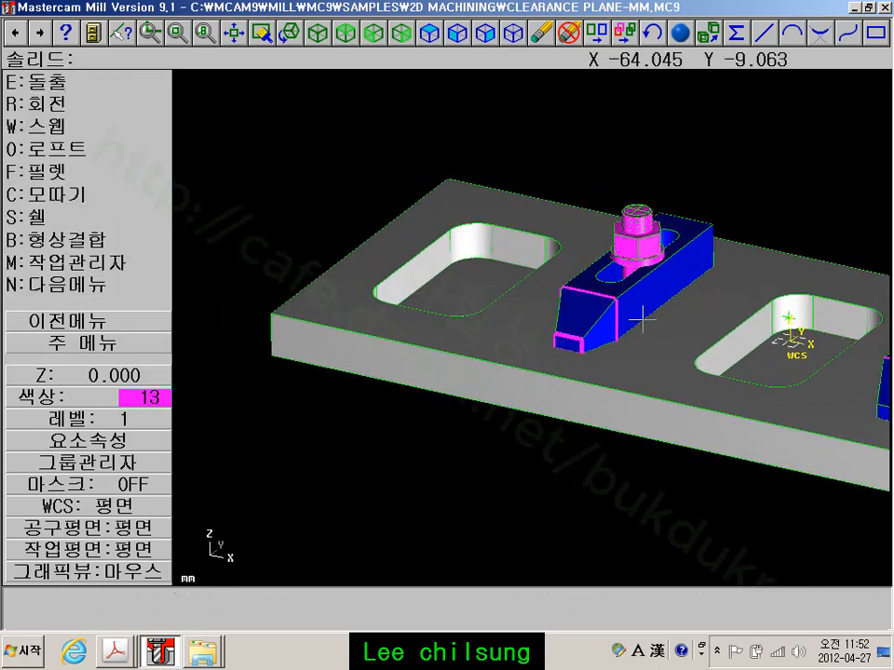
left_click(134, 273)
left_click(354, 451)
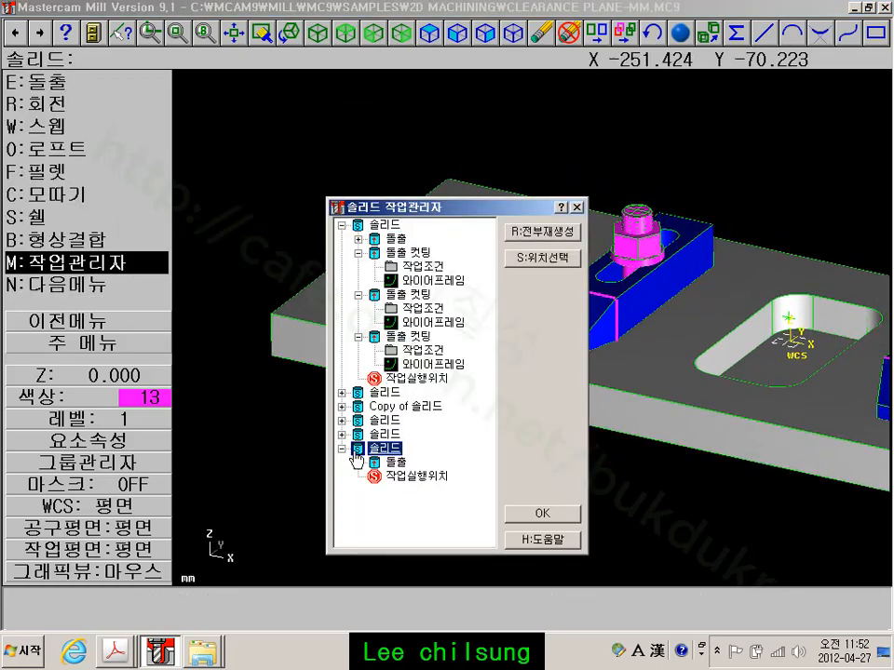
left_click(357, 462)
left_click(419, 476)
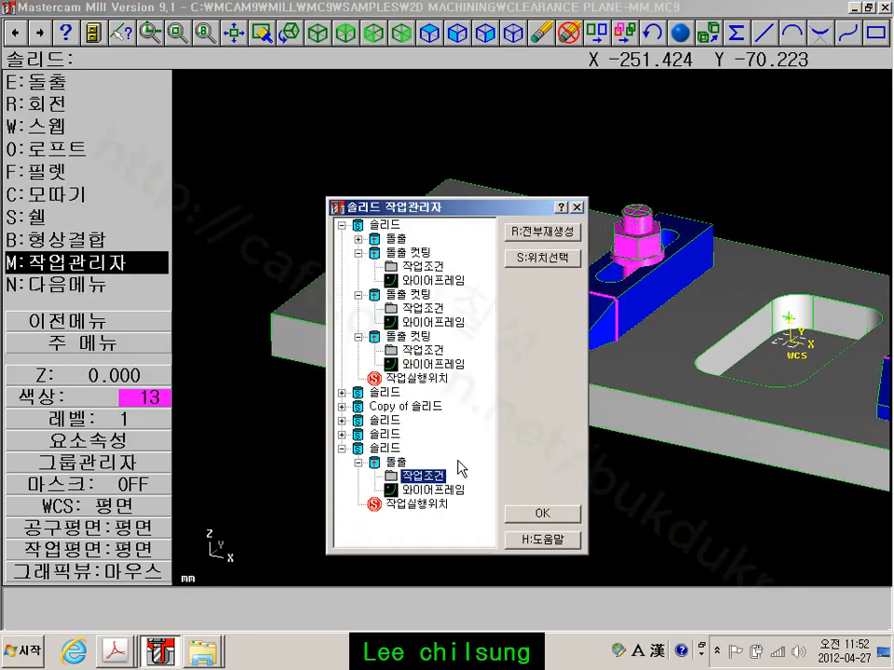
double_click(423, 475)
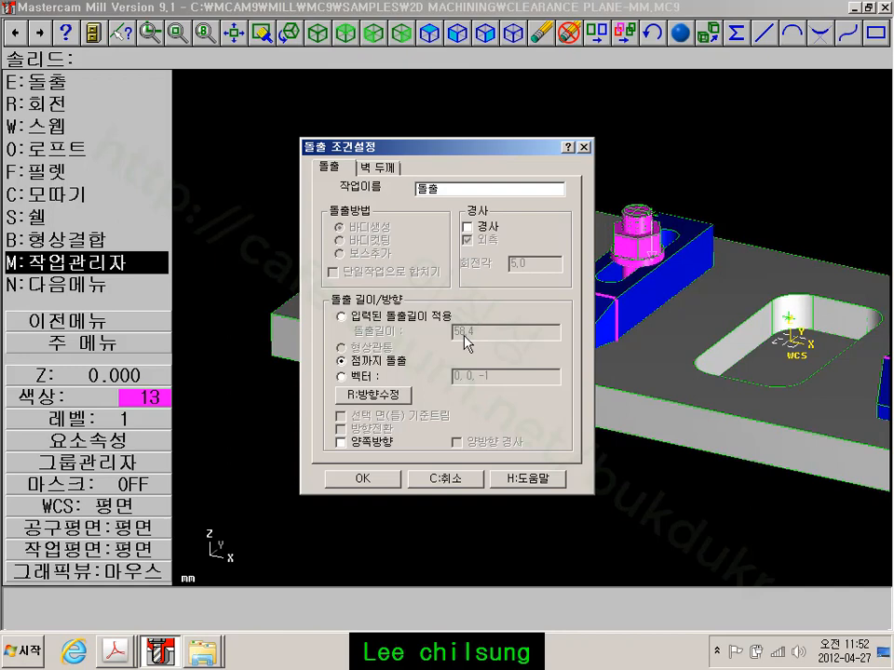
left_click(340, 316)
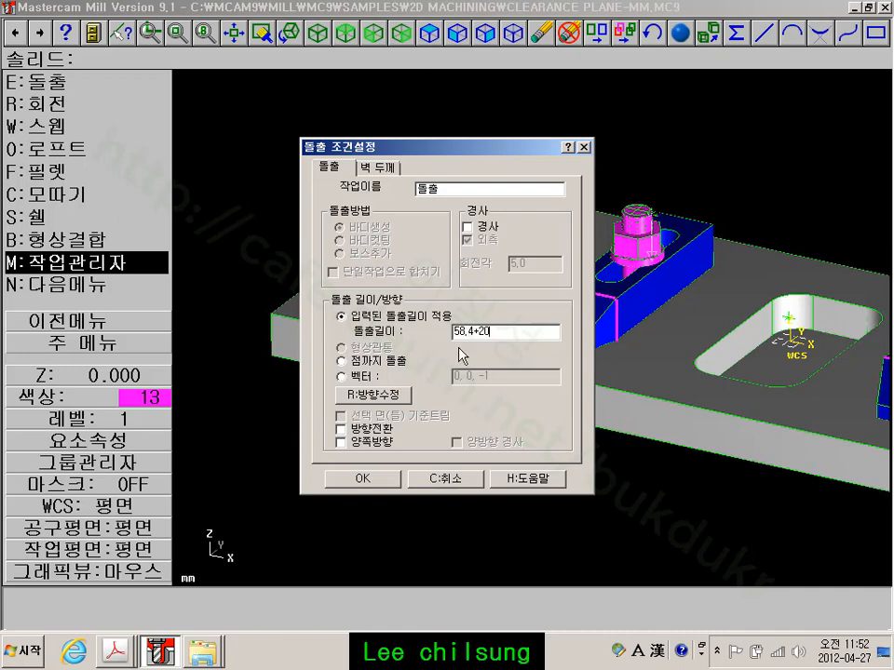
left_click(363, 479)
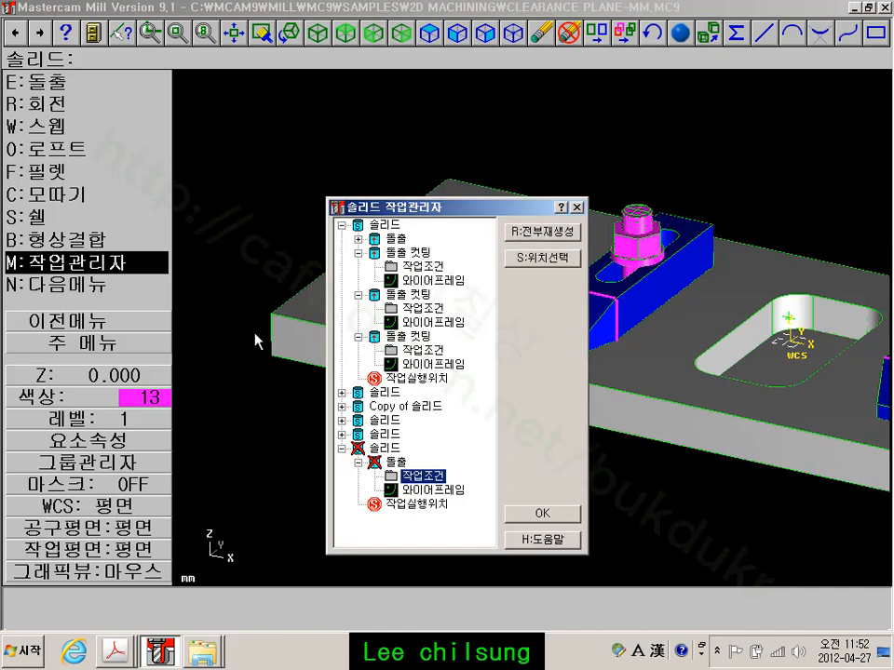
left_click(517, 233)
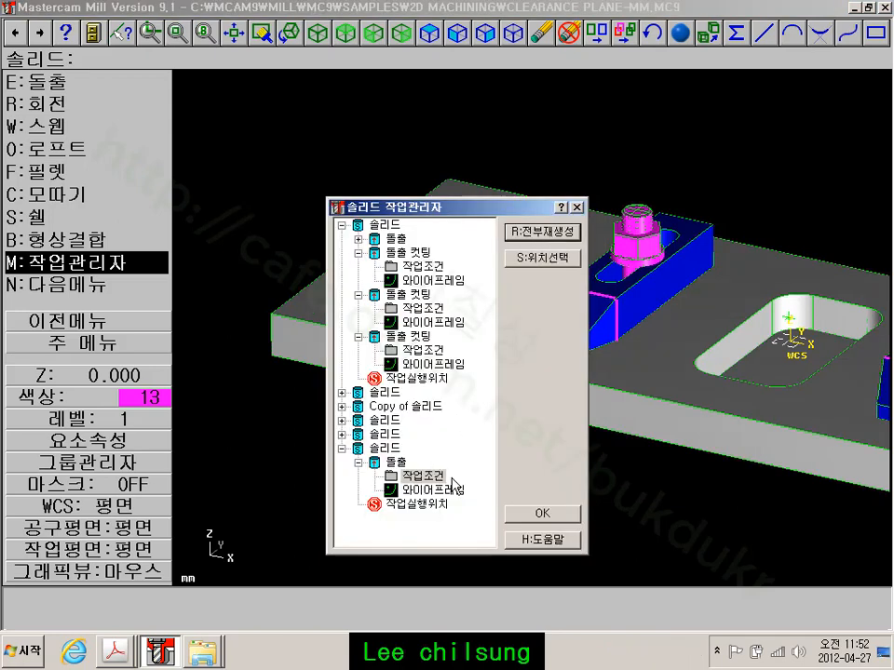
left_click(551, 509)
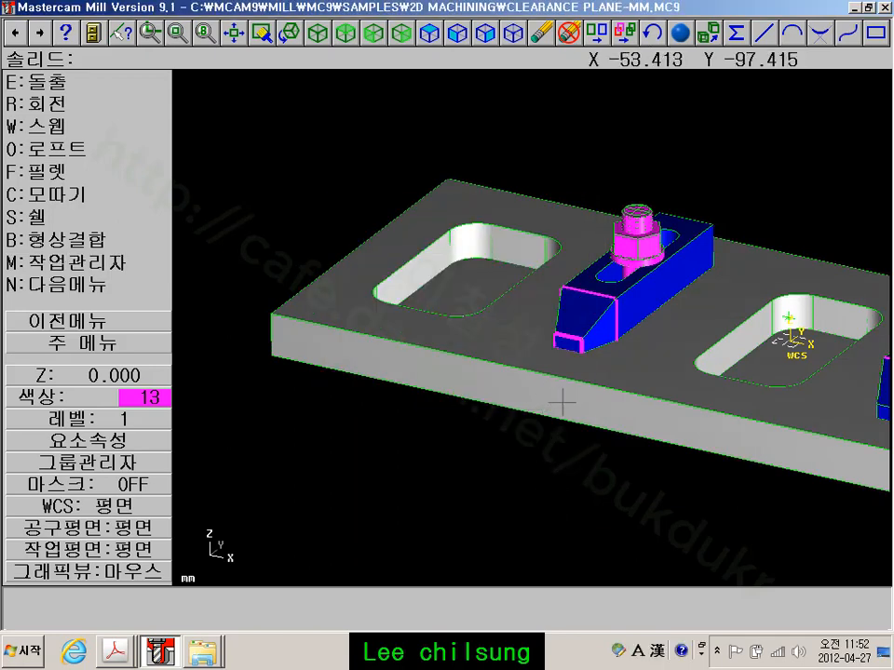
Examine the lengthened bolt from beneath the plate, and both clamps along with the whole plate from above
middle_click_drag(562, 403, 578, 373)
scroll(681, 431, "up", 3)
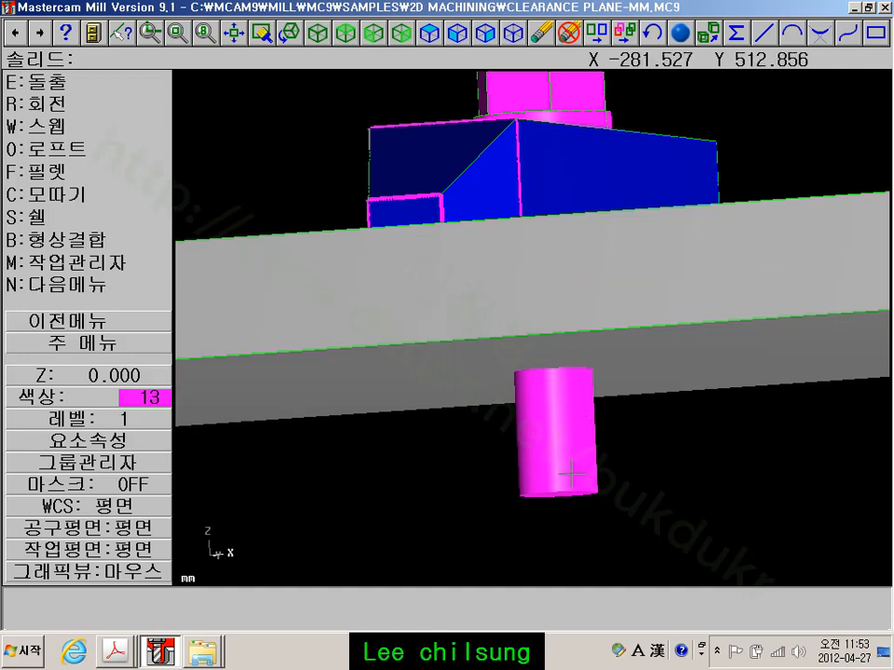
scroll(557, 441, "down", 2)
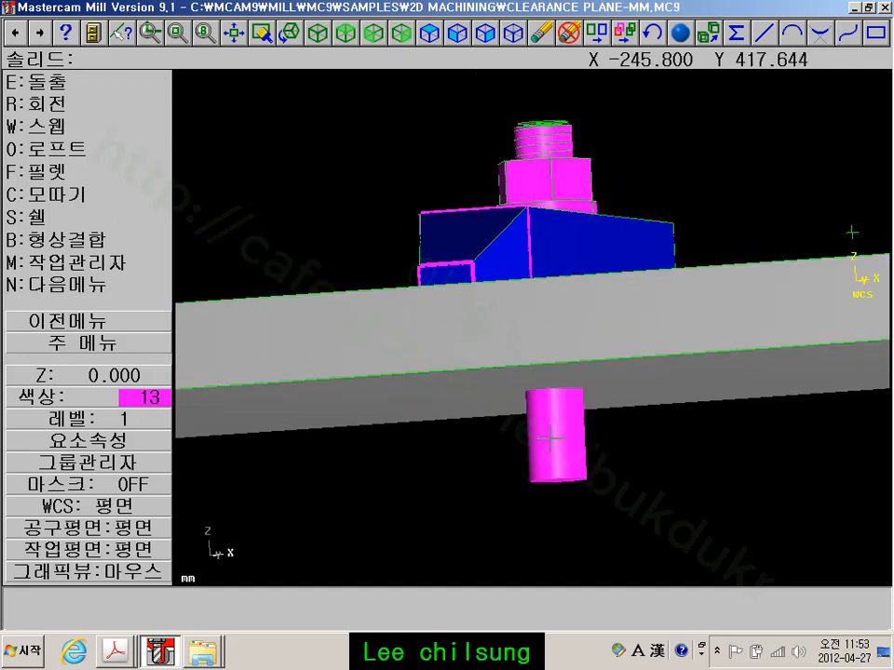
middle_click_drag(560, 375, 625, 376)
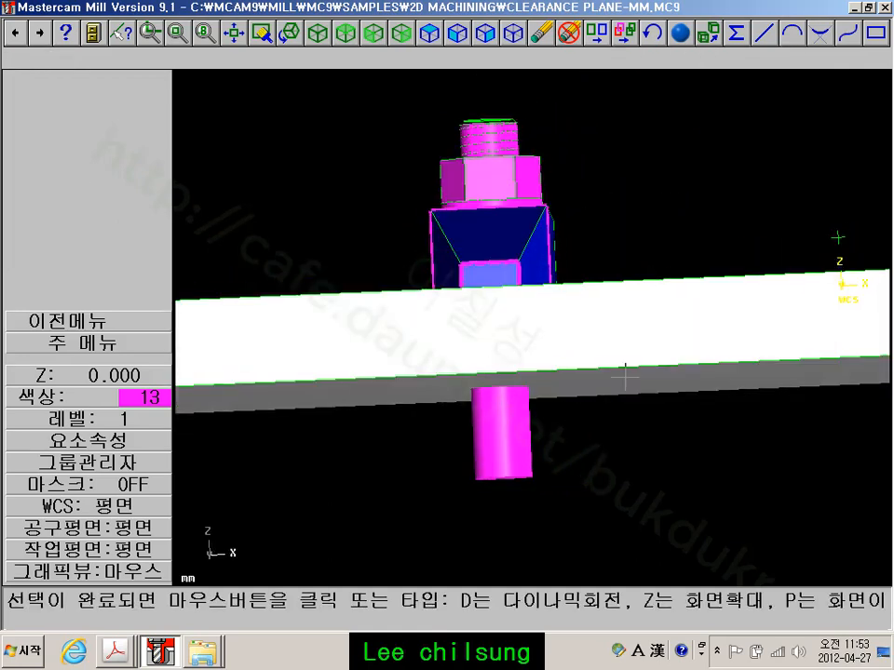
left_click(625, 376)
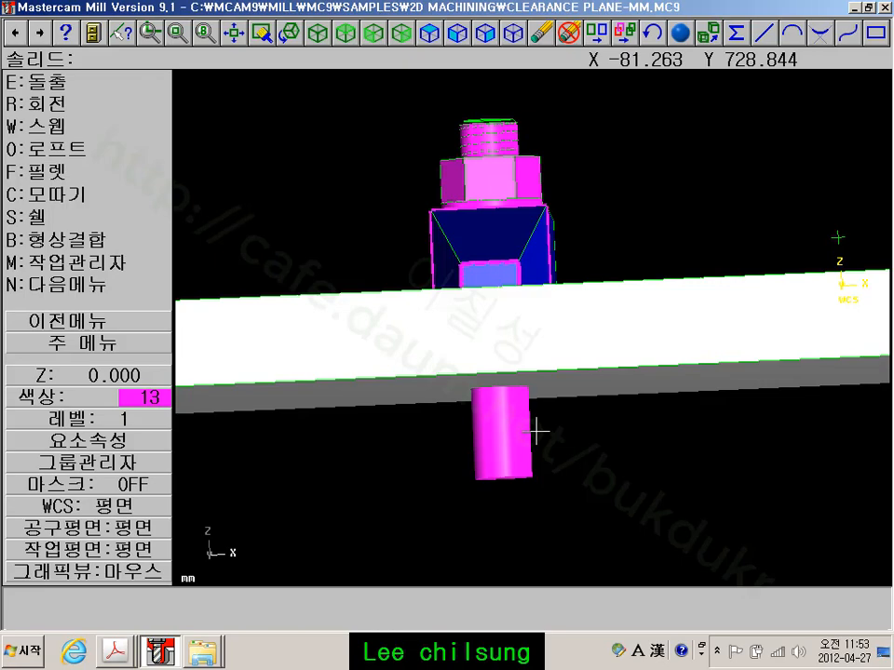
middle_click_drag(545, 343, 439, 309)
scroll(514, 393, "down", 5)
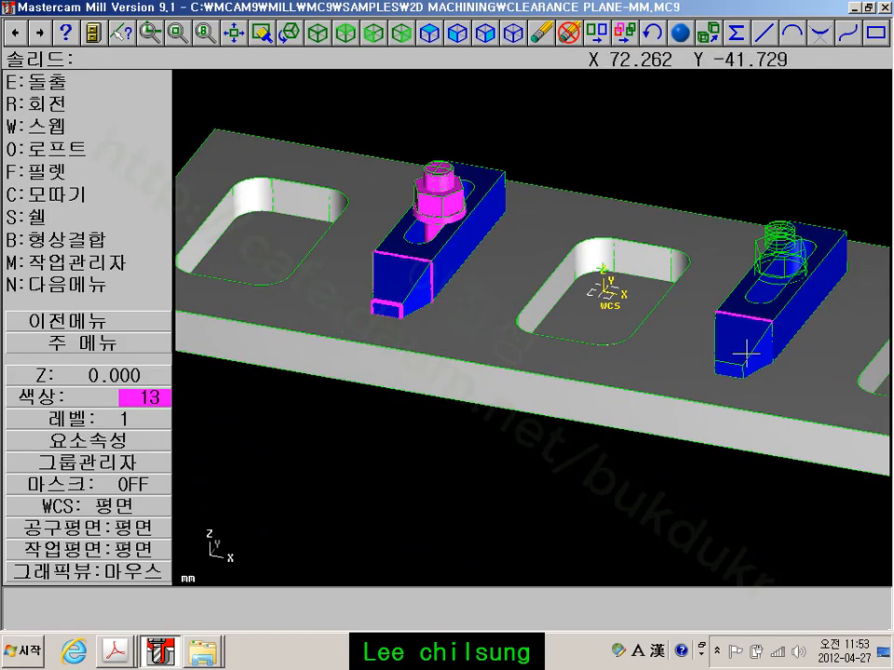
scroll(742, 351, "down", 4)
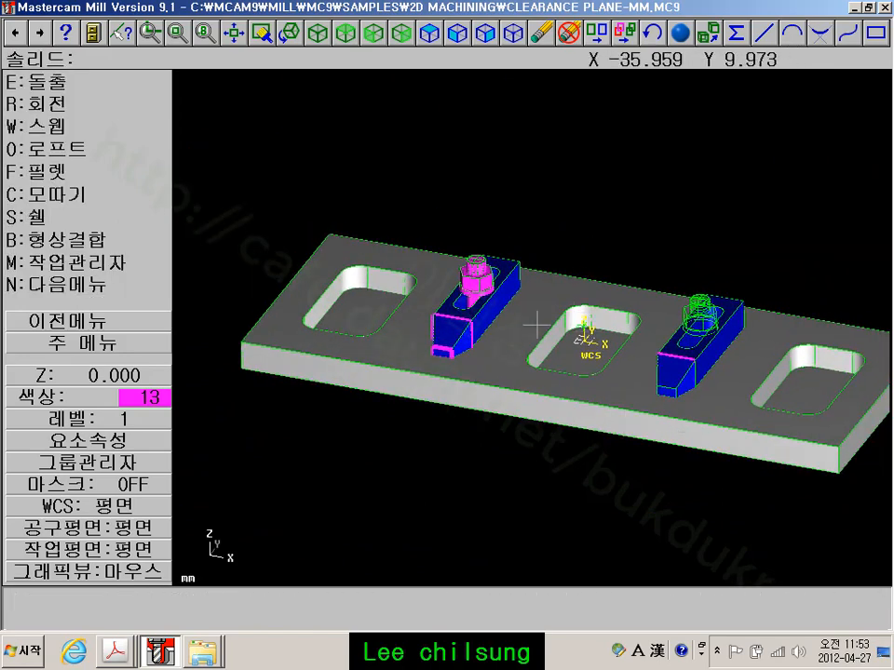
scroll(459, 313, "up", 3)
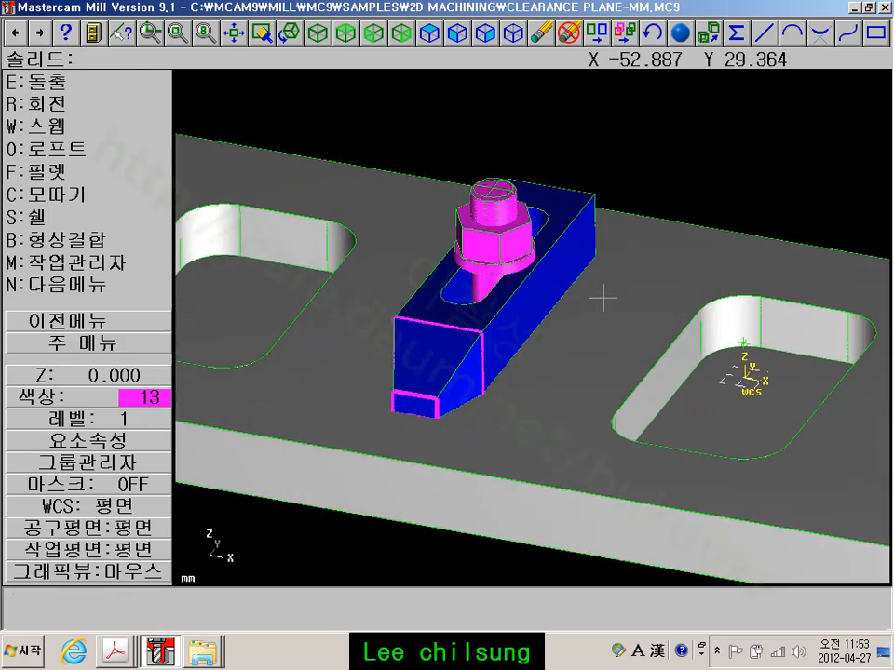
scroll(592, 310, "down", 5)
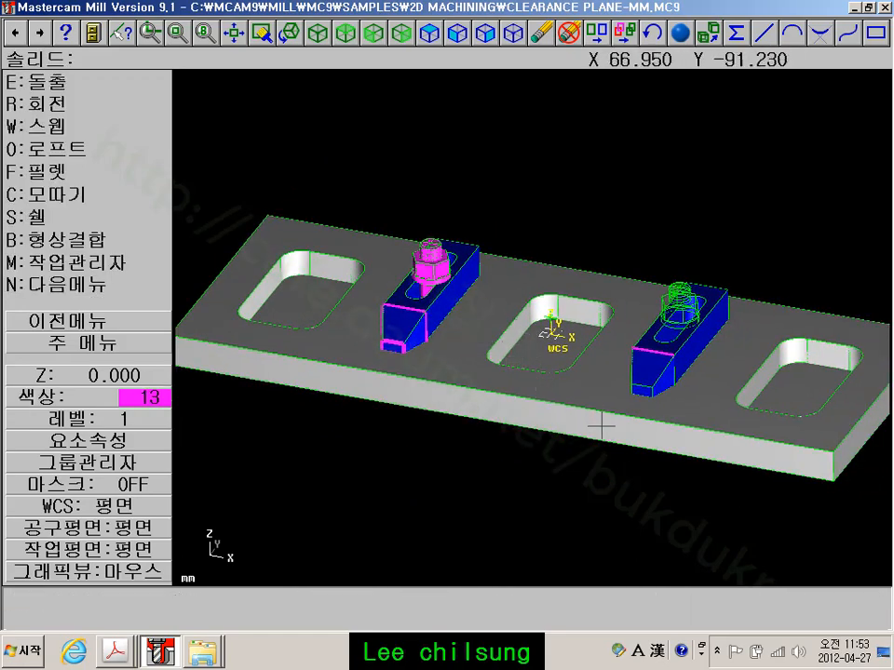
middle_click_drag(602, 425, 470, 395)
scroll(572, 425, "down", 1)
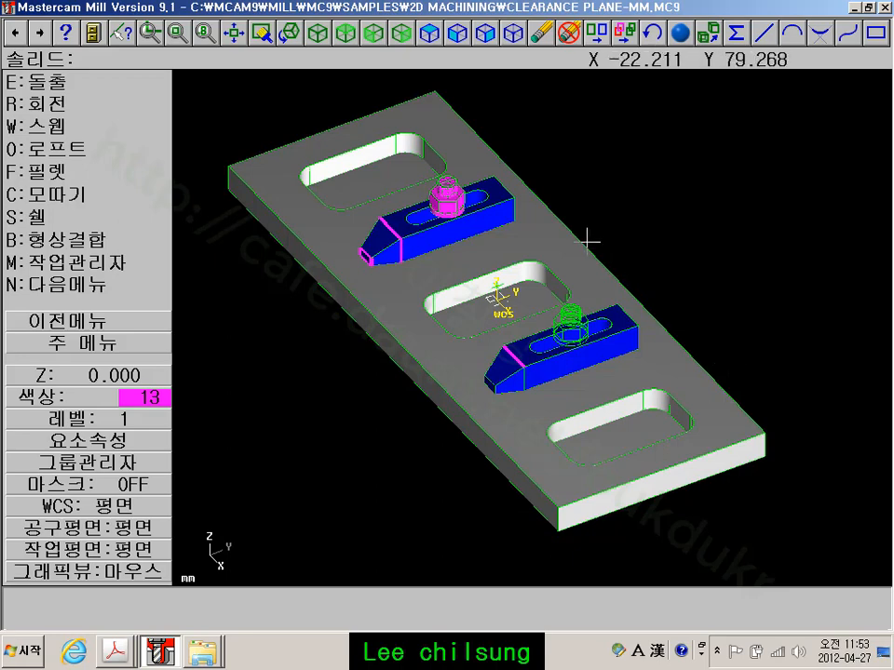
mouse_move(694, 203)
left_mouse_down()
mouse_move(575, 241)
mouse_move(570, 264)
mouse_move(620, 279)
mouse_move(744, 247)
left_mouse_up()
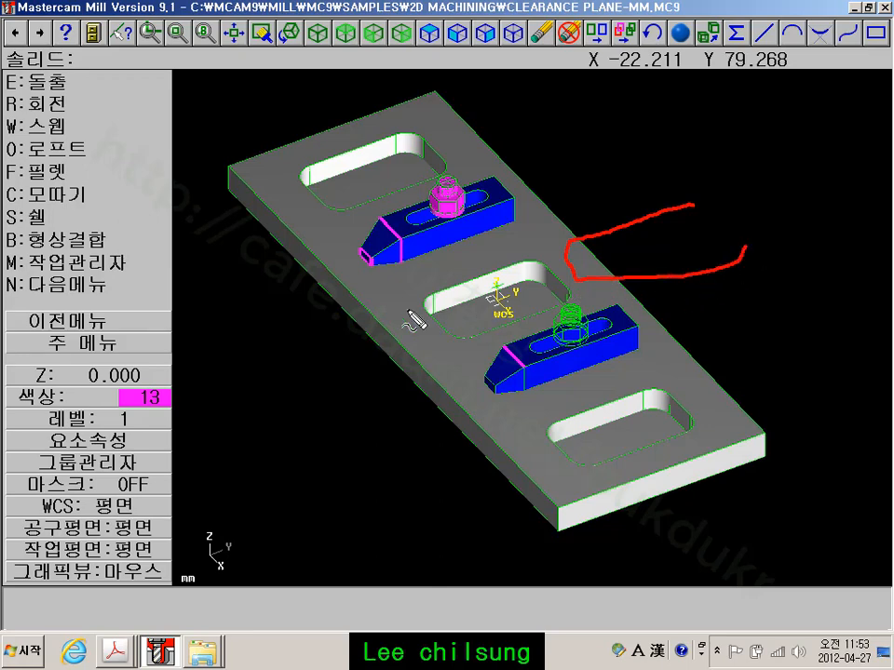
mouse_move(283, 328)
left_mouse_down()
mouse_move(319, 309)
mouse_move(398, 323)
mouse_move(265, 438)
left_mouse_up()
mouse_move(432, 516)
left_mouse_down()
mouse_move(482, 485)
mouse_move(540, 476)
mouse_move(476, 573)
left_mouse_up()
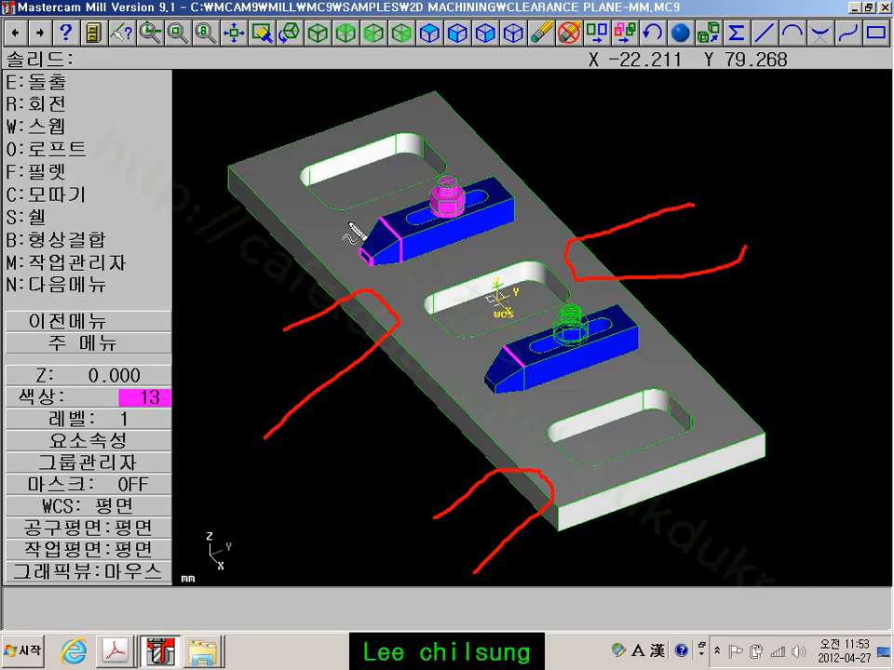
mouse_move(310, 302)
left_mouse_down()
mouse_move(253, 253)
mouse_move(206, 176)
mouse_move(327, 93)
mouse_move(459, 89)
mouse_move(596, 216)
left_mouse_up()
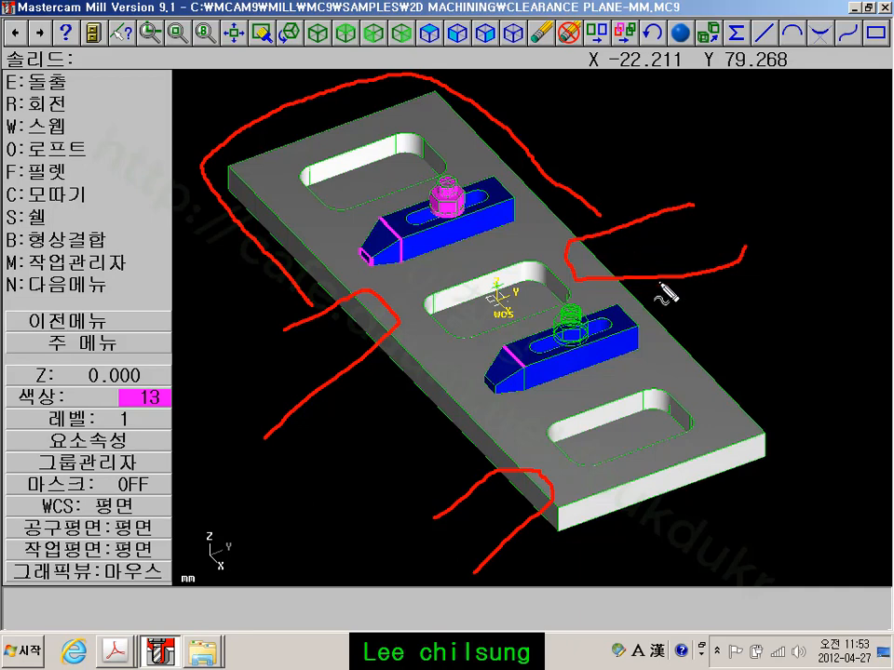
mouse_move(660, 284)
left_mouse_down()
mouse_move(798, 429)
mouse_move(637, 546)
left_mouse_up()
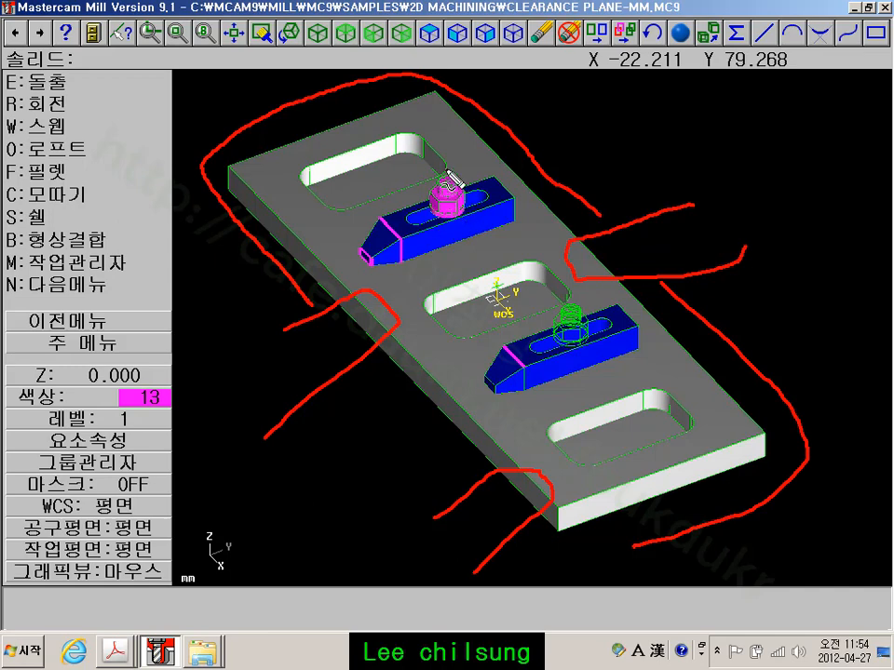
left_click_drag(445, 168, 446, 218)
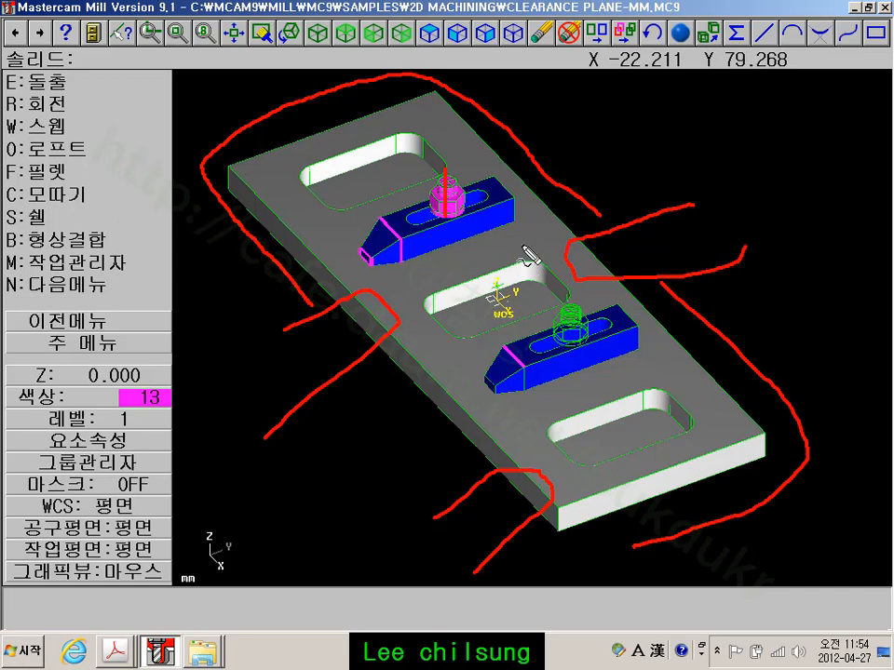
key("Escape")
scroll(409, 206, "up", 4)
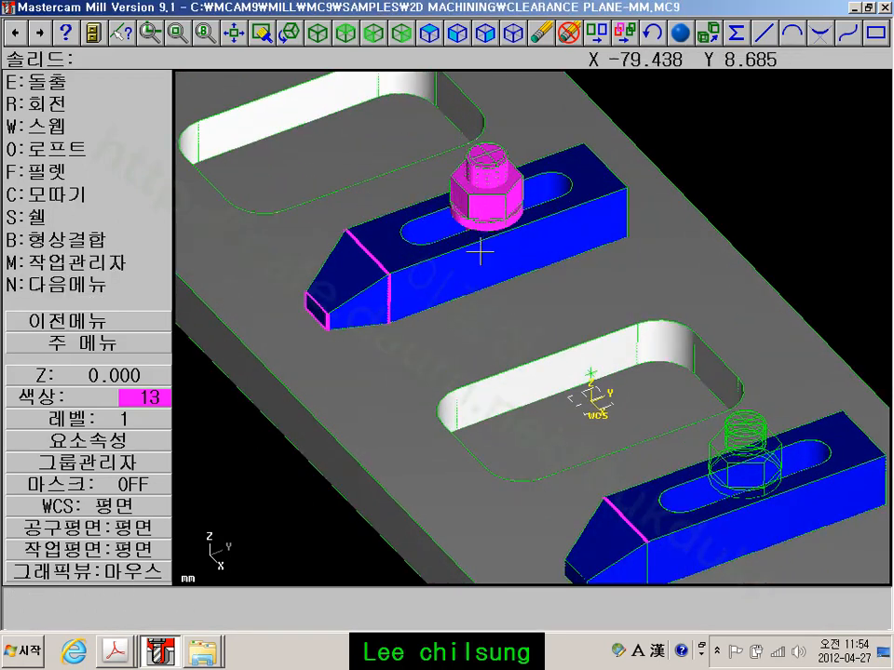
scroll(486, 270, "down", 2)
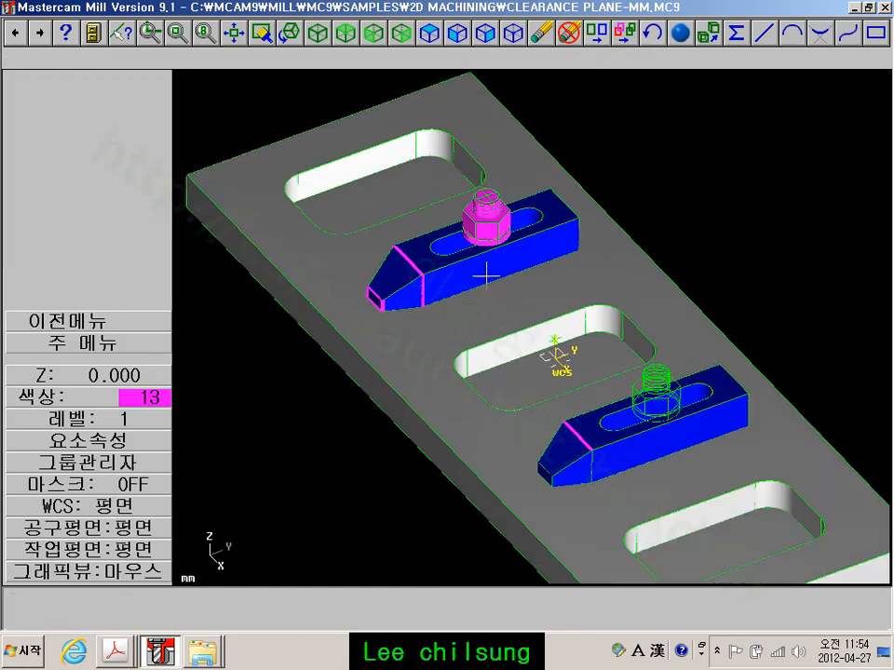
scroll(512, 266, "up", 3)
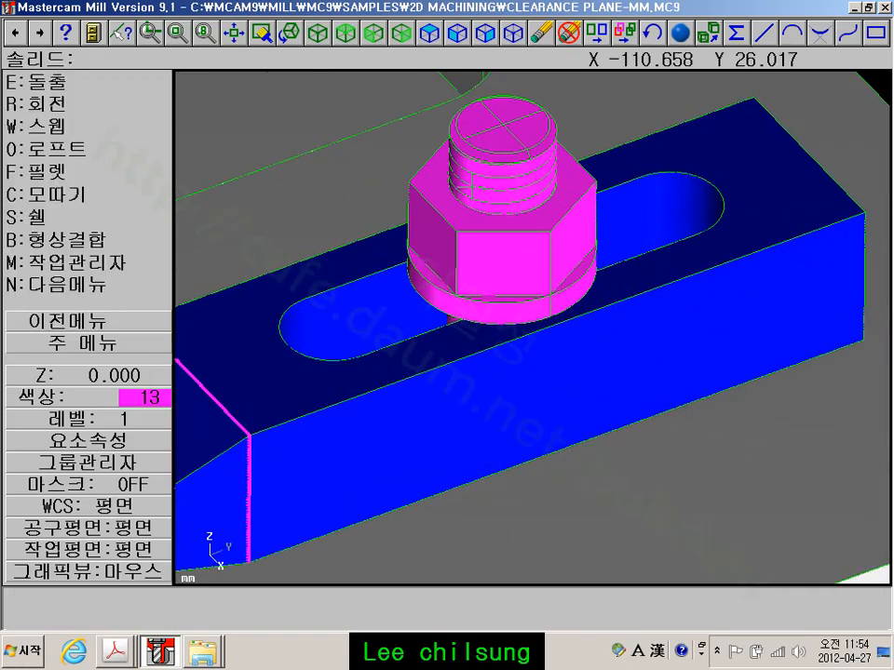
Blank the plate solid using a selection restricted to solids
left_click(115, 344)
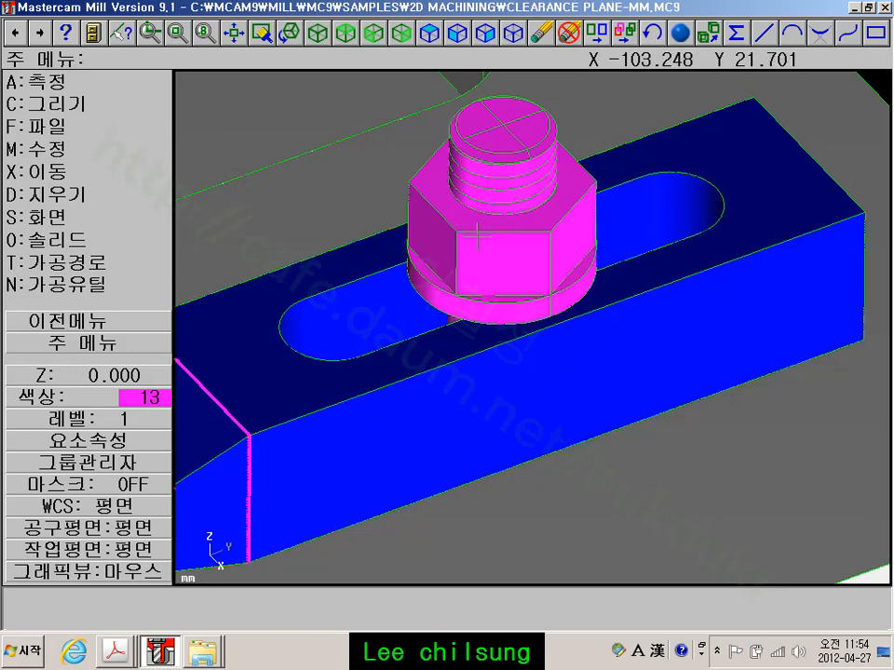
scroll(477, 239, "down", 5)
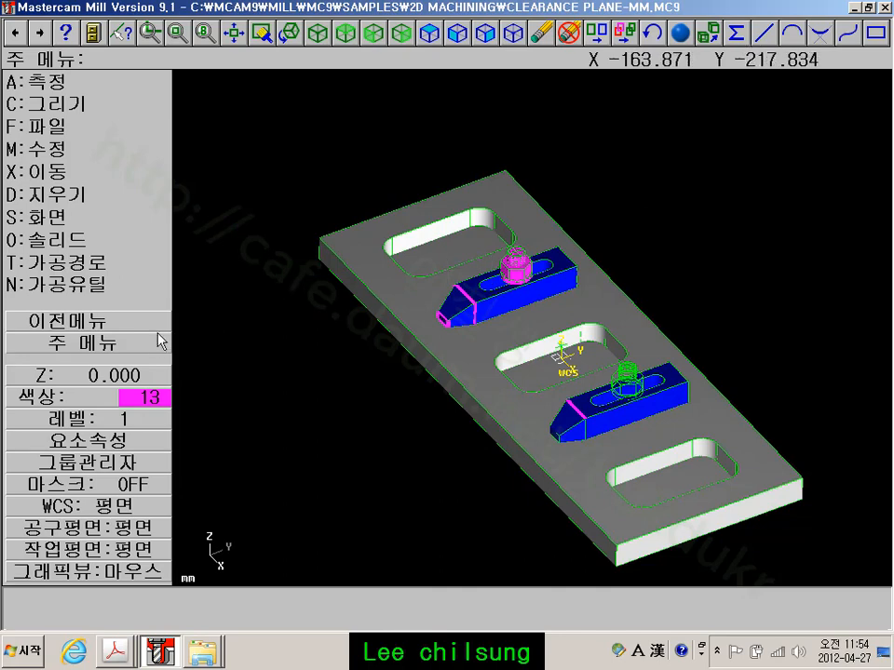
left_click(84, 216)
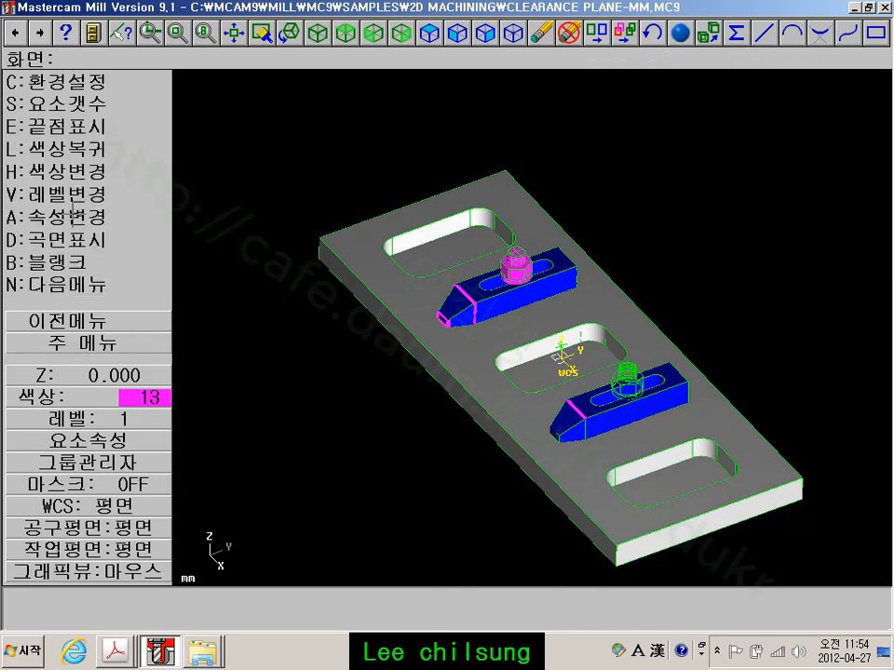
left_click(86, 261)
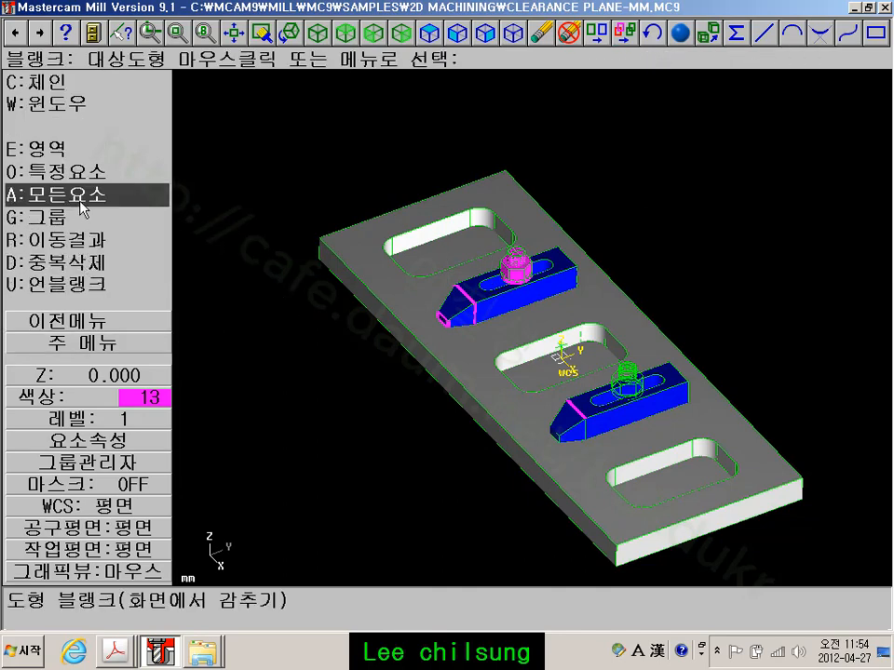
left_click(89, 175)
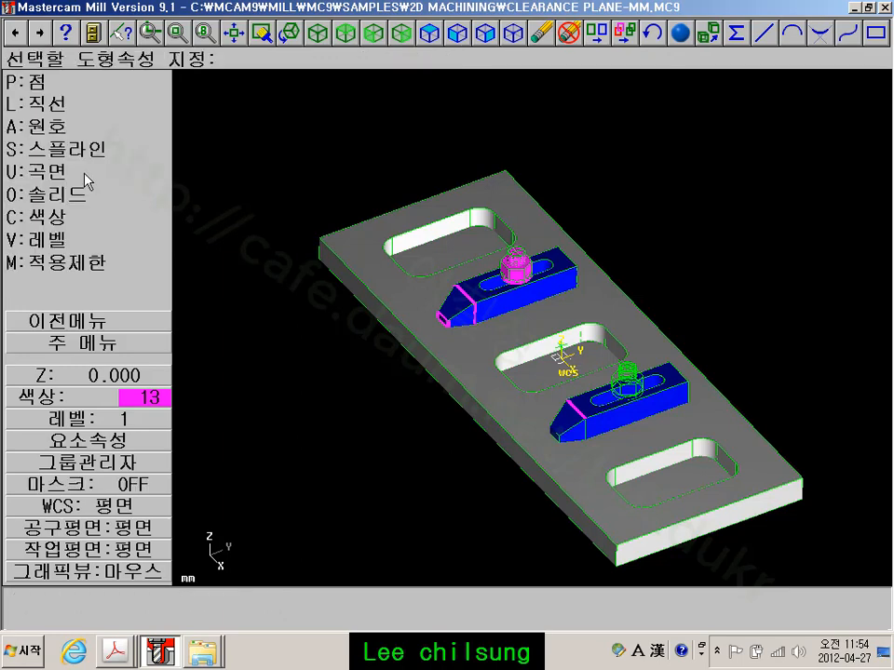
left_click(93, 194)
left_click(356, 248)
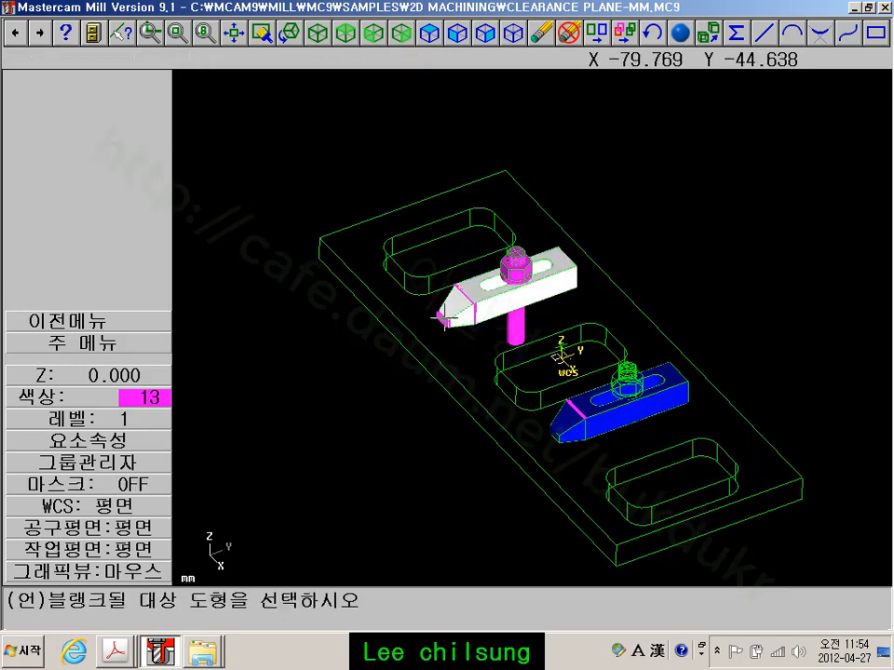
Blank the solids of both clamps as well, keeping the first clamp's bolt, nut and washer displayed
scroll(475, 309, "up", 3)
scroll(475, 309, "up", 1)
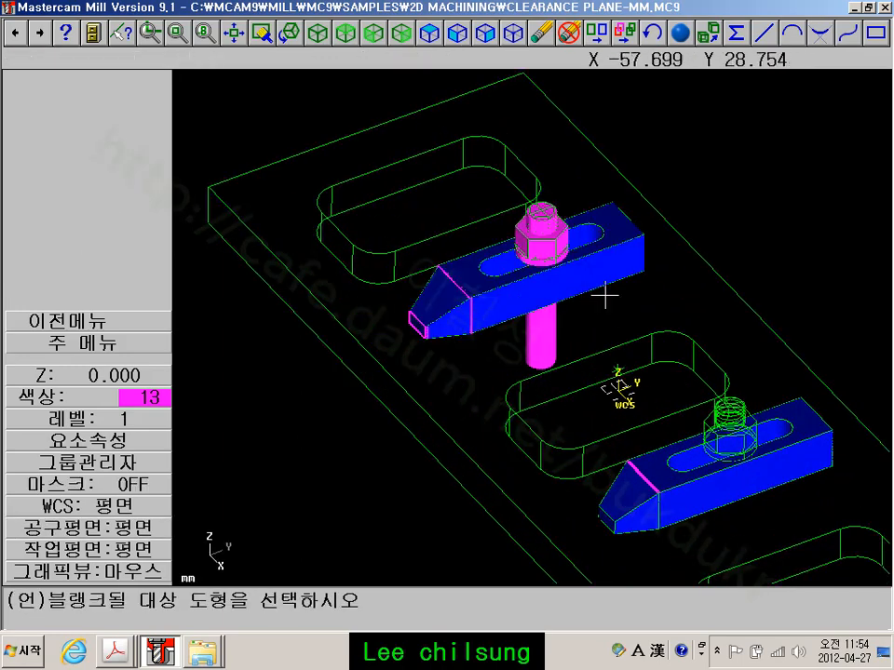
left_click(598, 274)
left_click(789, 458)
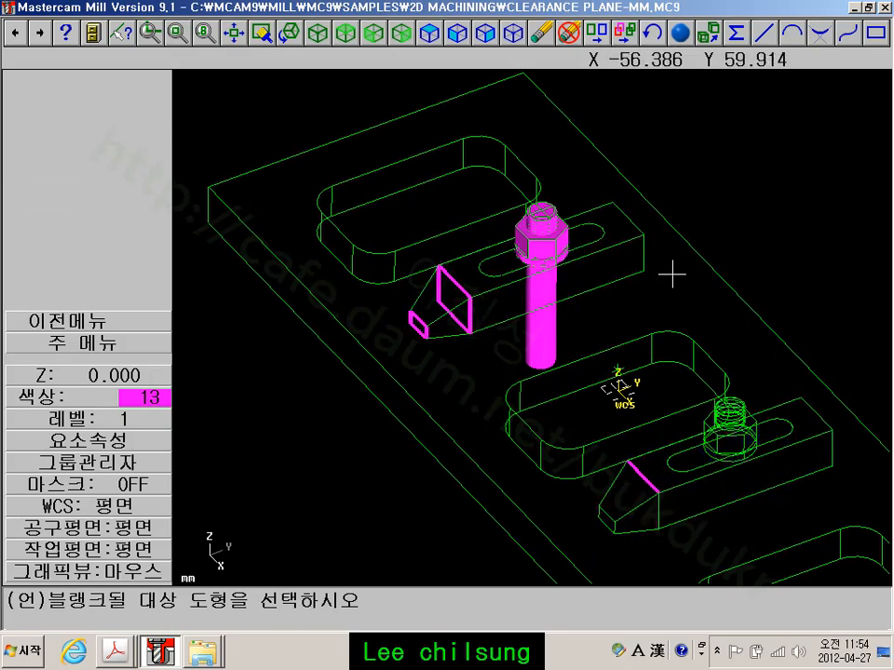
Examine the first clamp's bolt, hexagon nut and washer from a low side angle and up close
scroll(674, 263, "up", 2)
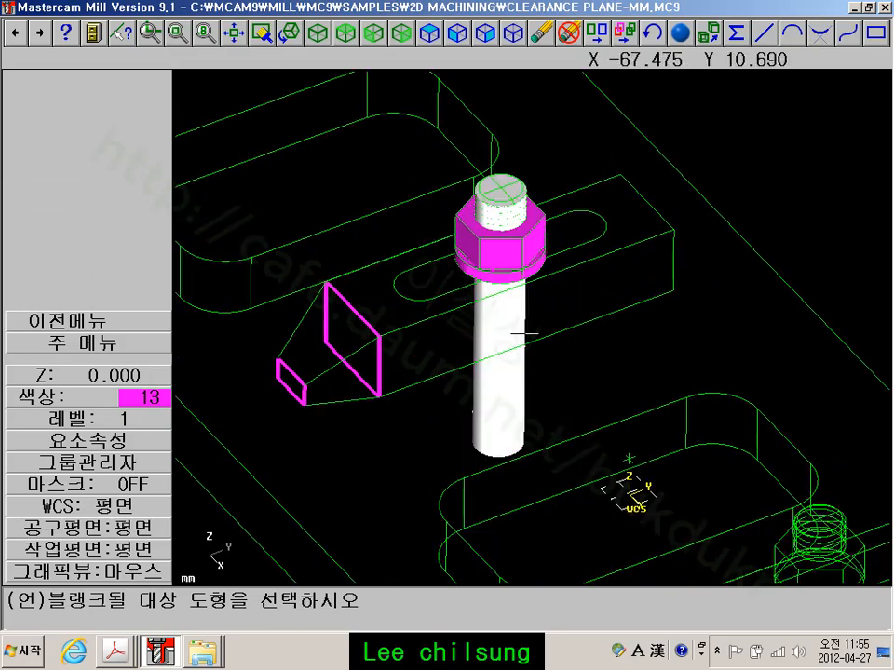
middle_click_drag(524, 334, 590, 299)
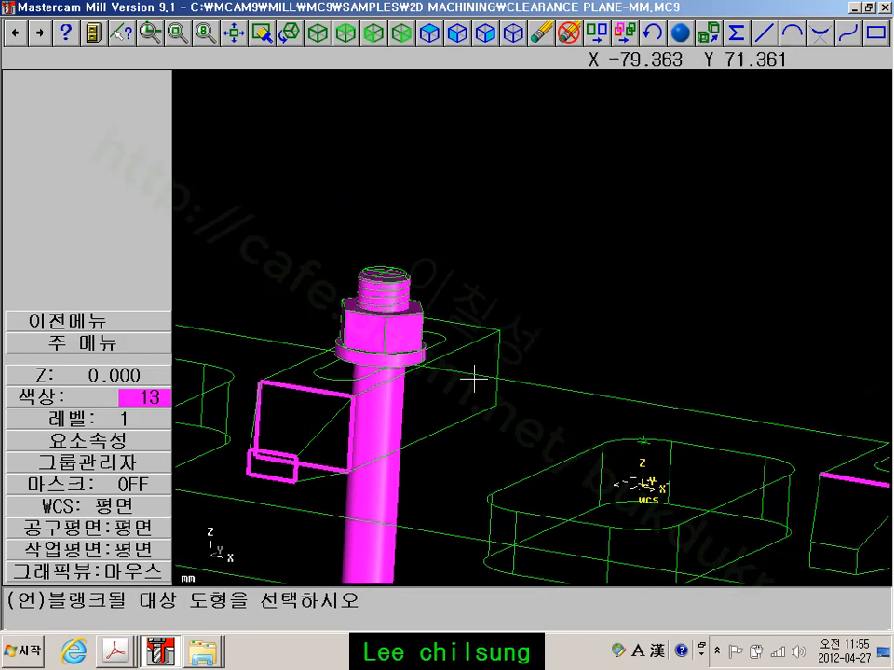
middle_click_drag(473, 373, 545, 310)
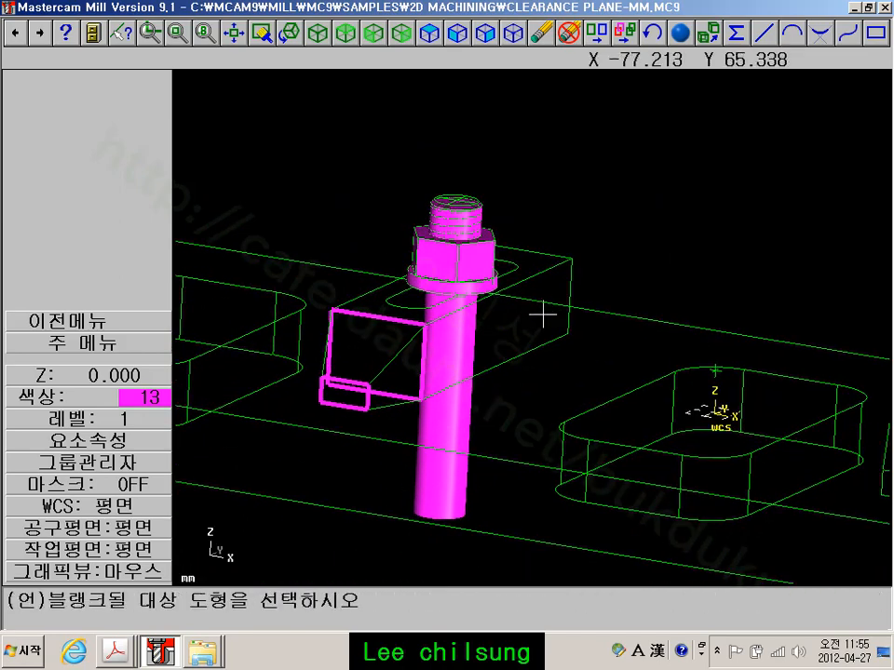
scroll(473, 309, "up", 3)
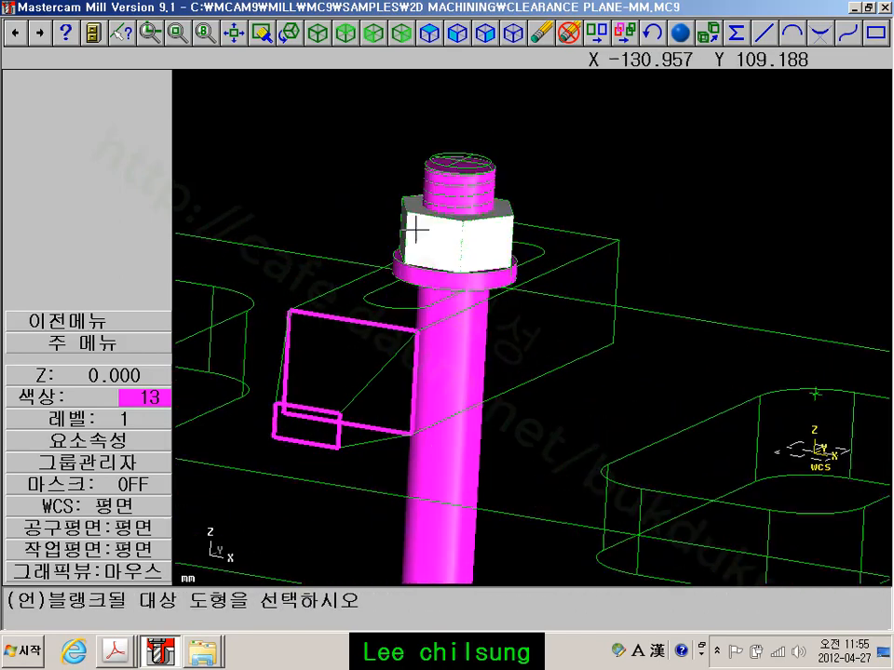
left_click(45, 344)
scroll(456, 224, "up", 3)
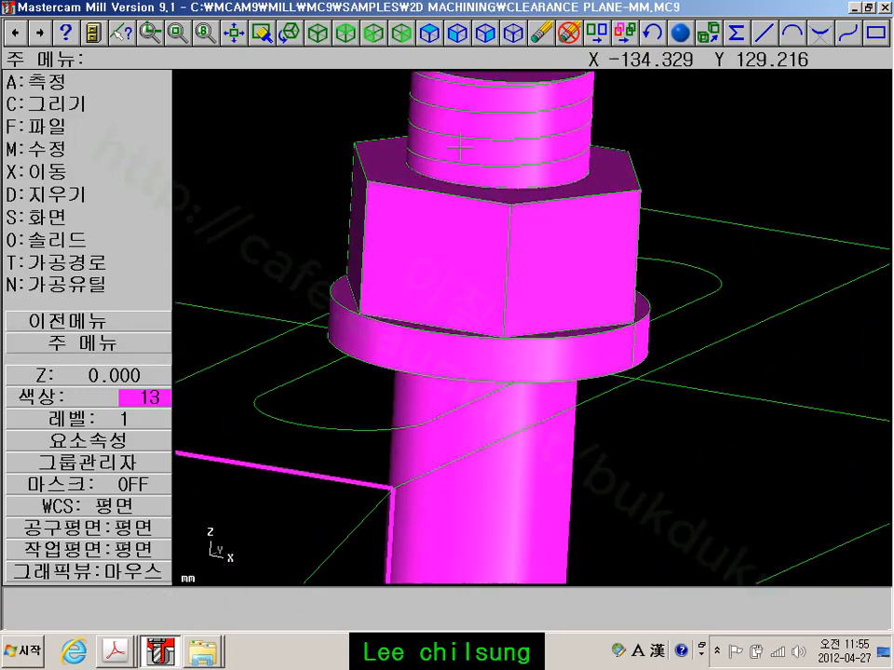
scroll(434, 323, "down", 2)
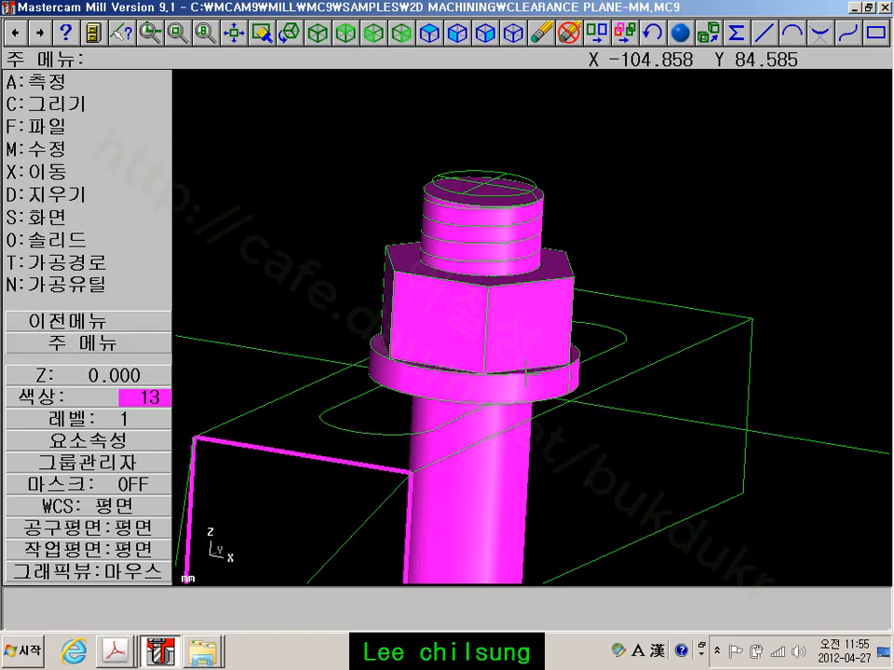
Set the radius of the washer's wireframe circle beneath the hexagon nut to 13.112 with geometry editing enabled
middle_click_drag(339, 247, 400, 295)
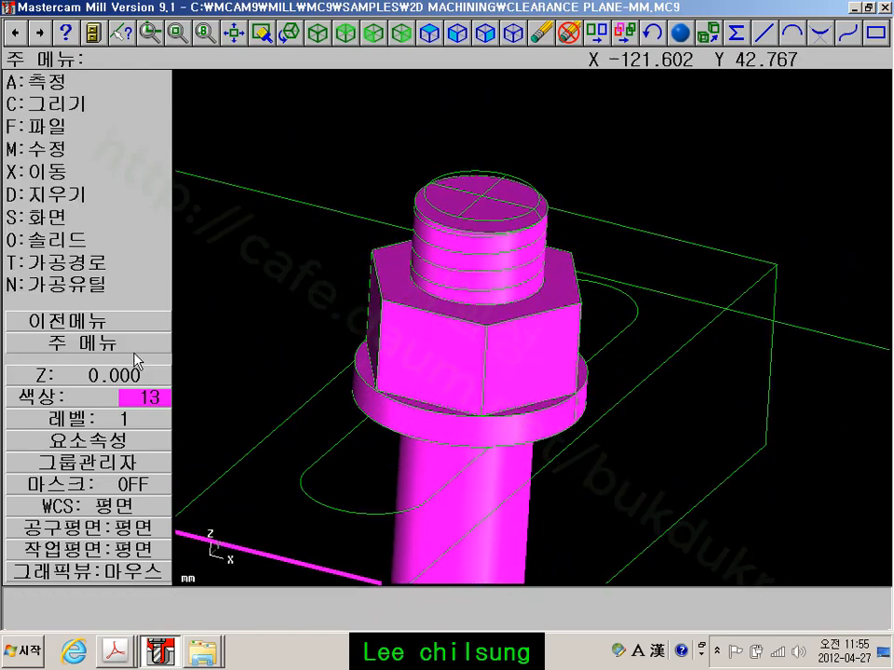
left_click(73, 84)
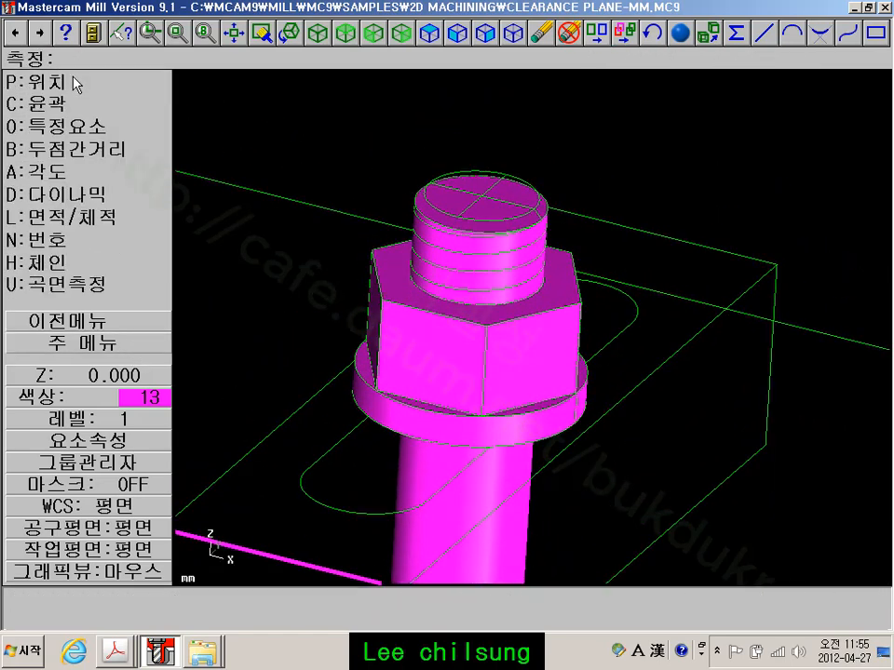
left_click(55, 126)
left_click(38, 105)
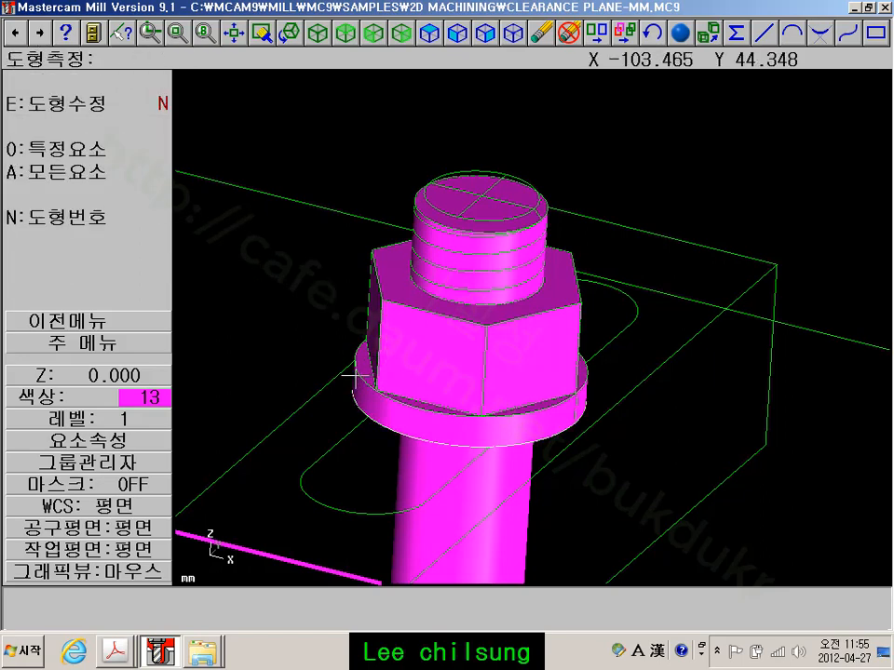
left_click(386, 399)
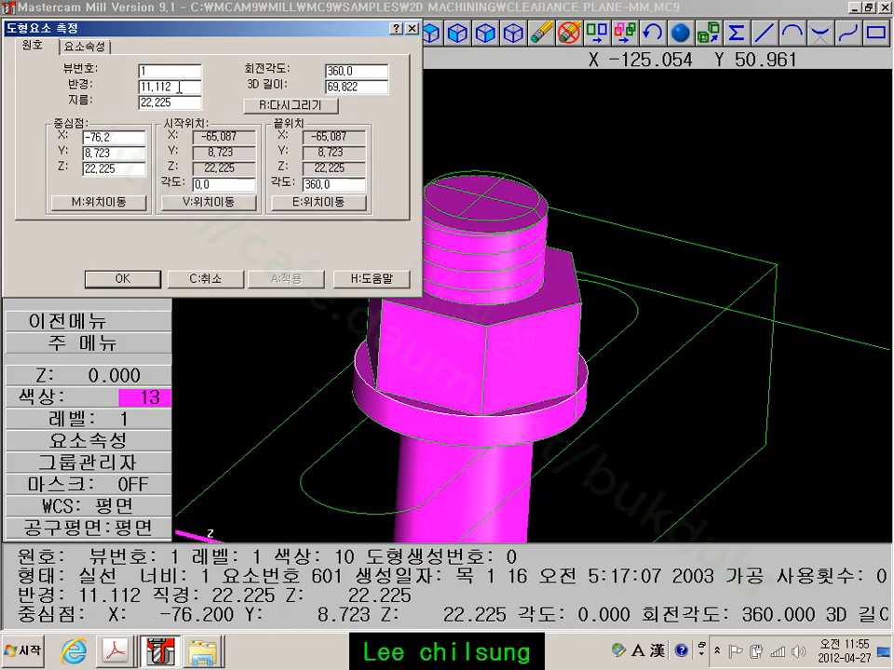
key("Tab")
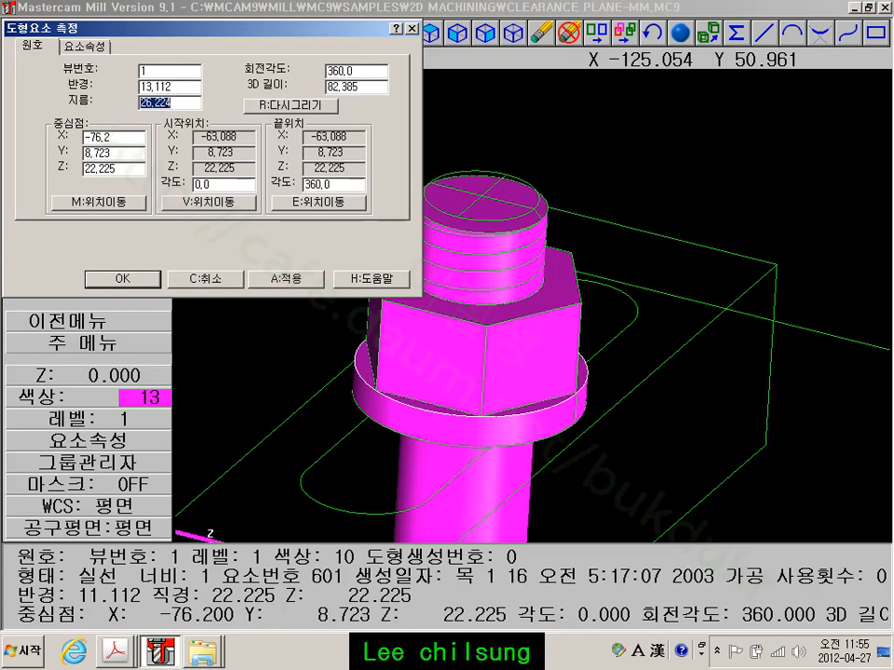
left_click(312, 280)
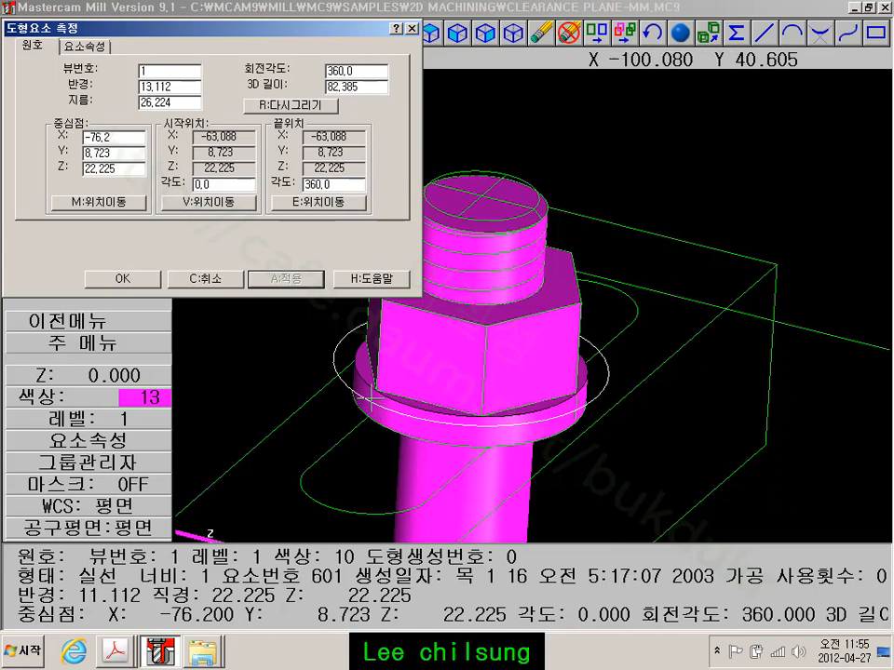
left_click(139, 279)
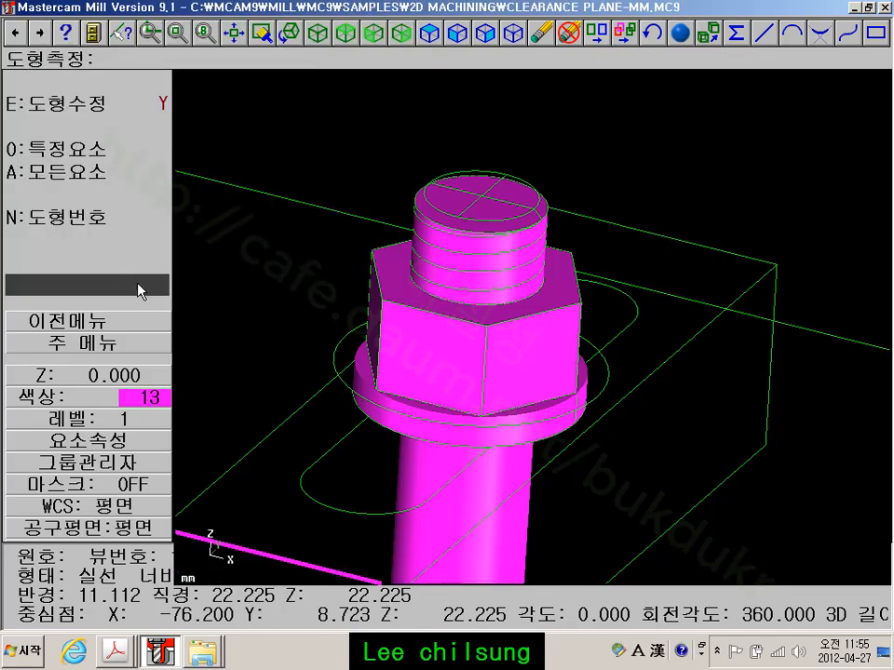
Regenerate all solids in the Solids Manager to rebuild the washer body from its edited circle
left_click(105, 340)
left_click(108, 244)
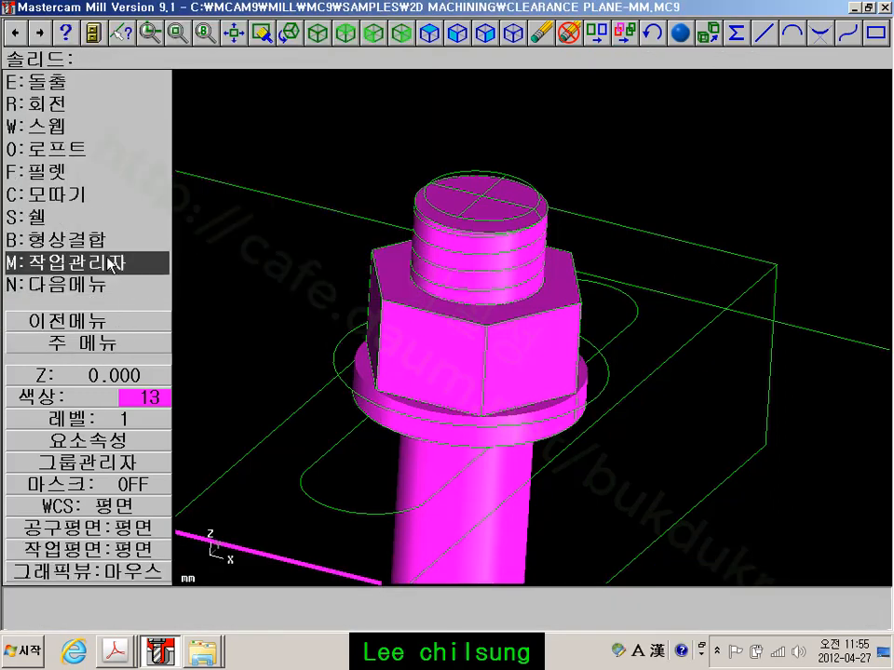
left_click(116, 264)
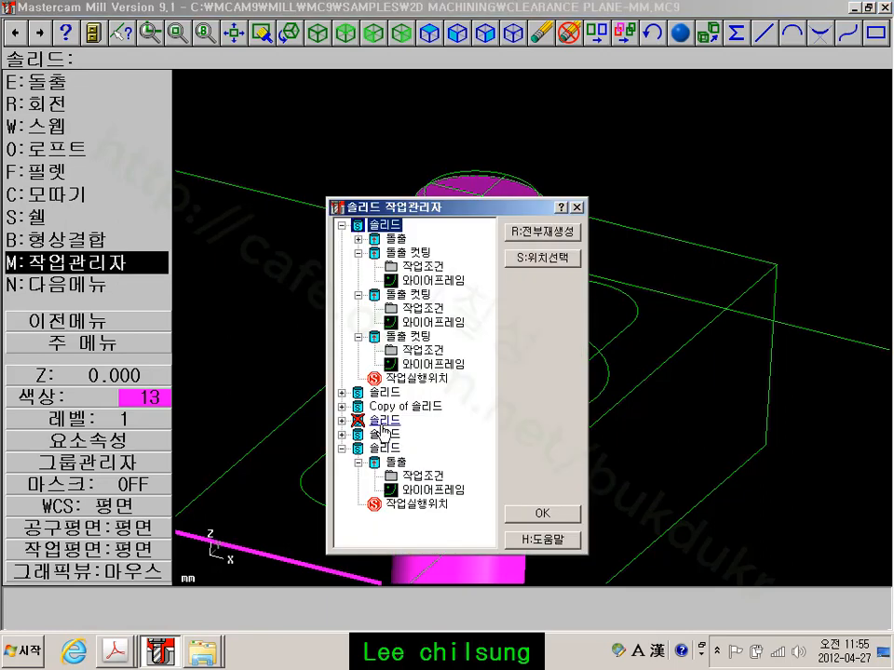
left_click_drag(481, 216, 771, 119)
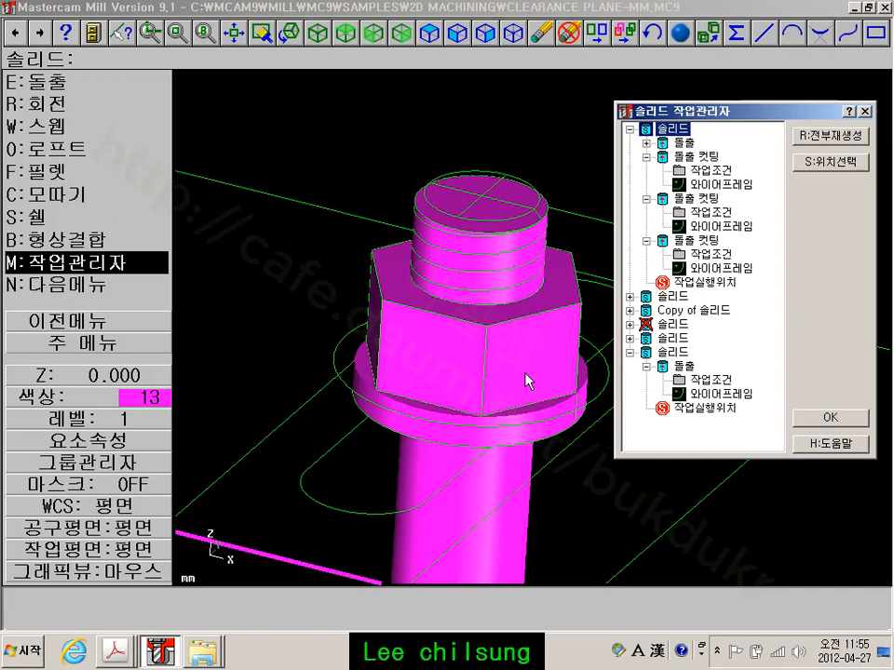
left_click(631, 324)
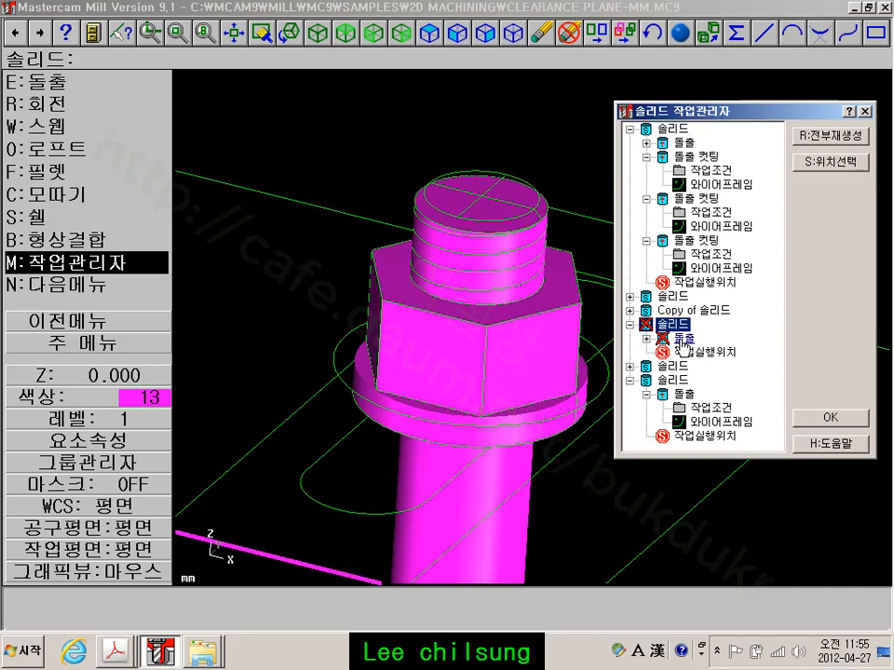
left_click(842, 137)
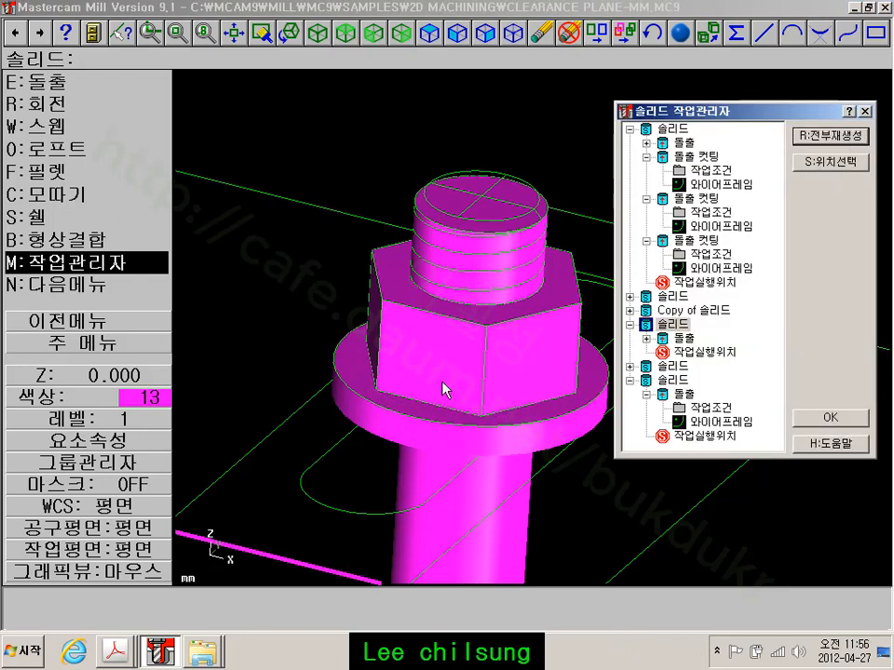
left_click(827, 418)
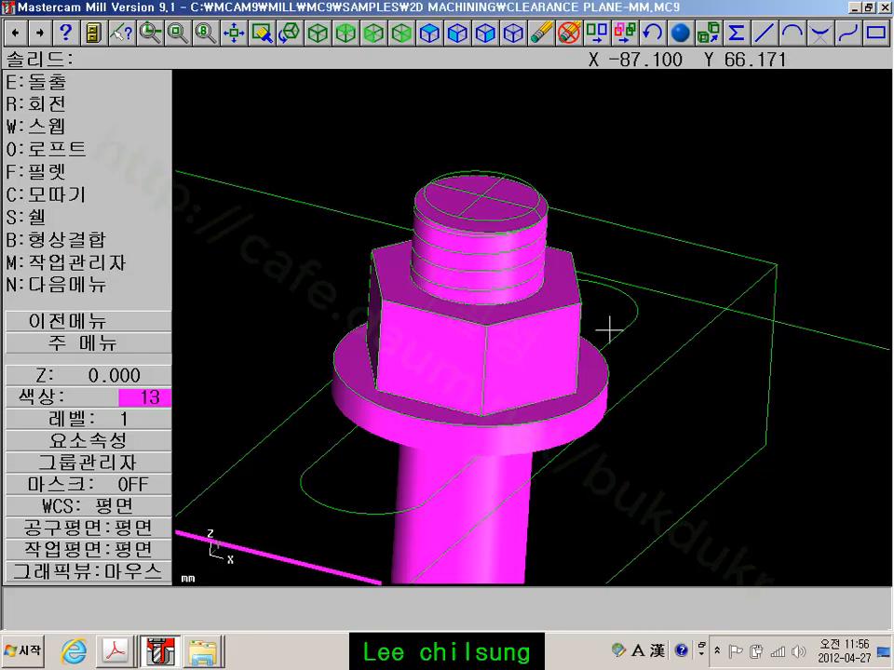
Examine the rebuilt washer beneath the hexagon nut from a tilted close-up angle
middle_click(592, 265)
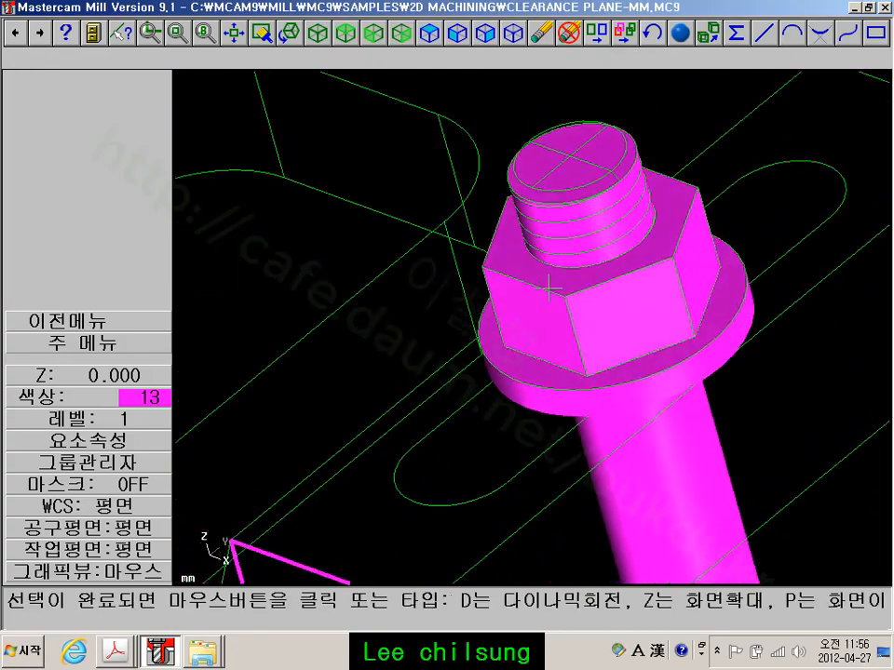
left_click(534, 265)
scroll(773, 400, "up", 2)
middle_click_drag(773, 400, 637, 371)
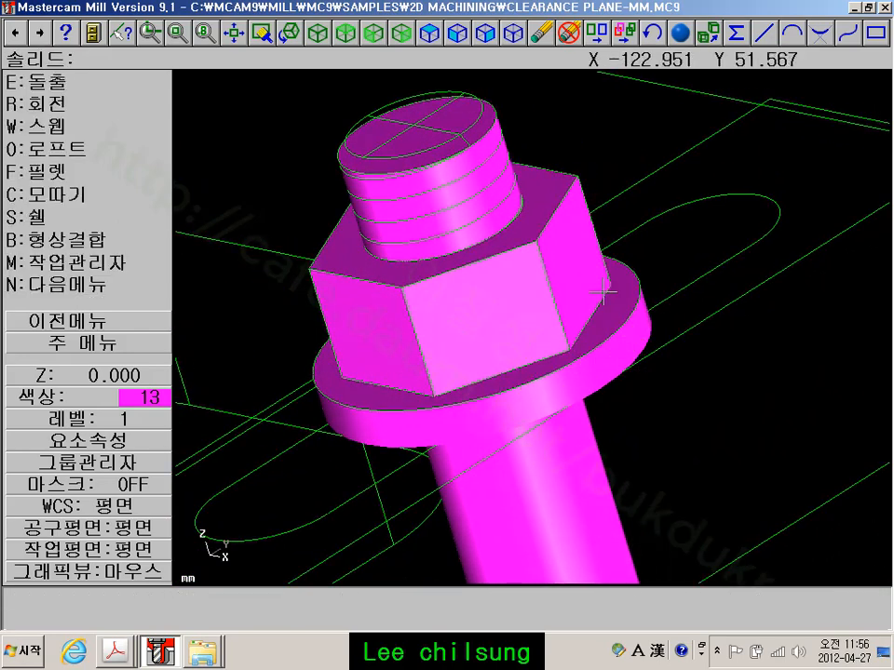
key("Escape")
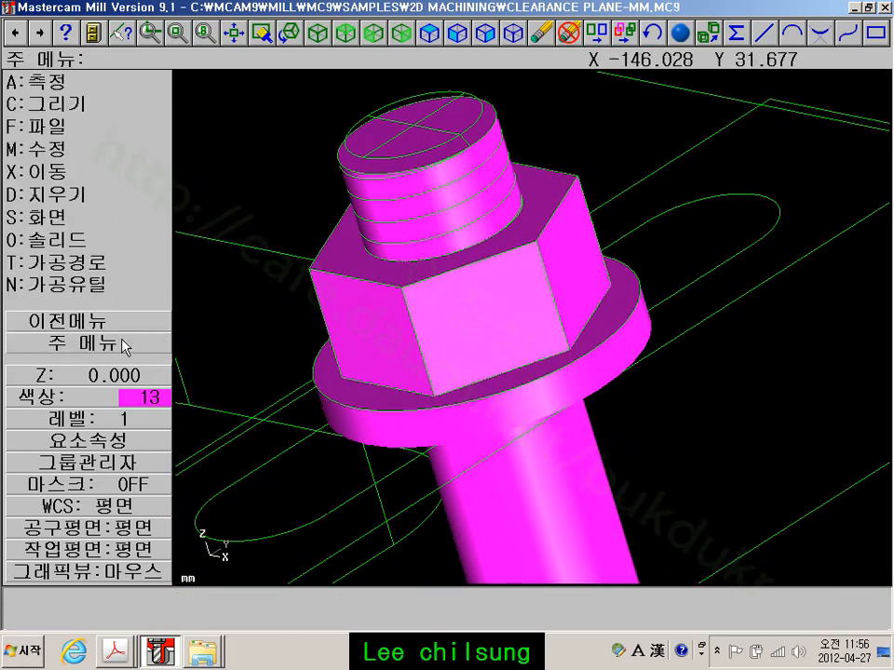
Change the colour of the washer solid beneath the hexagon nut to grey, colour 8
left_click(93, 217)
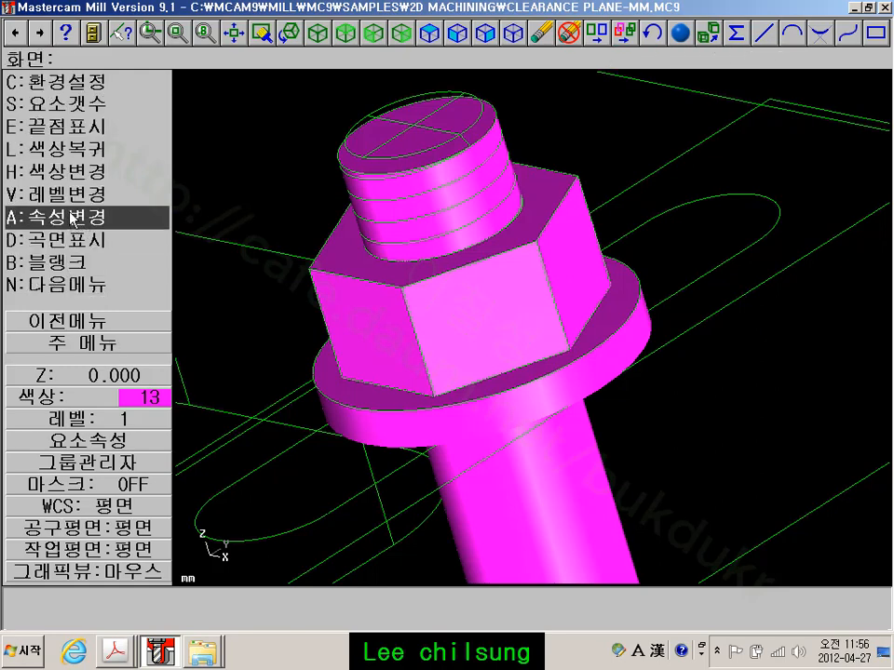
left_click(93, 171)
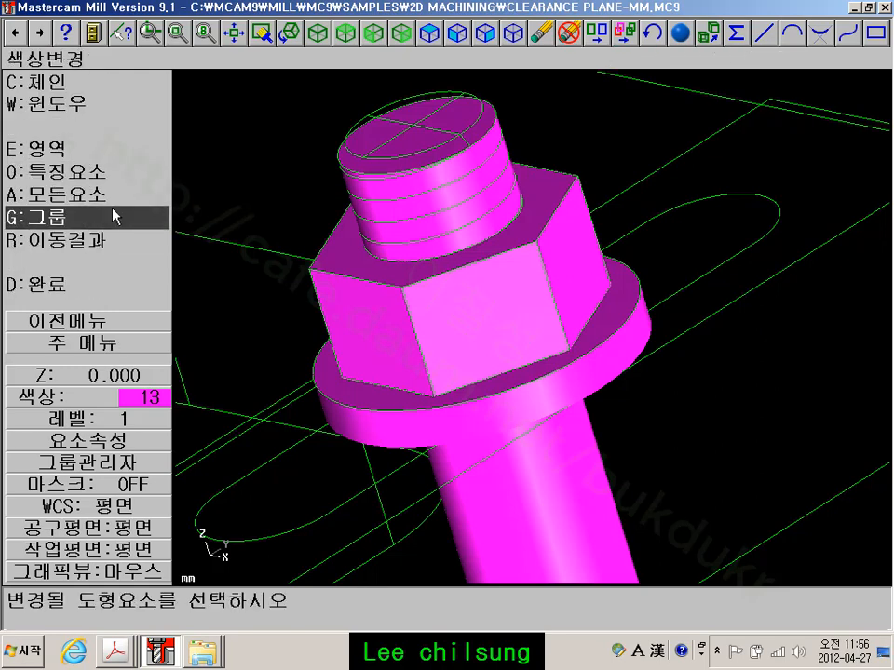
left_click(97, 400)
left_click(474, 313)
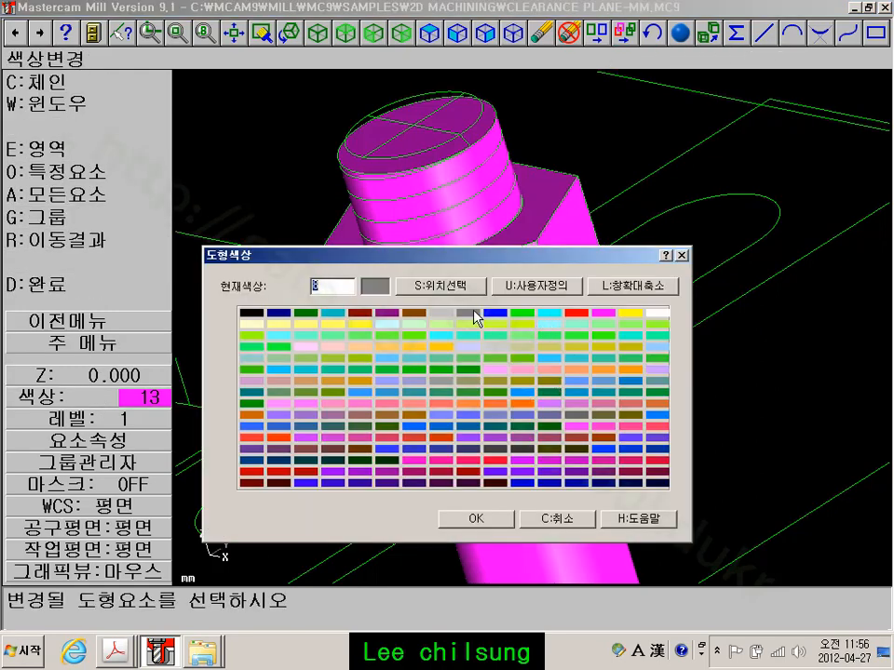
left_click(476, 518)
left_click(479, 415)
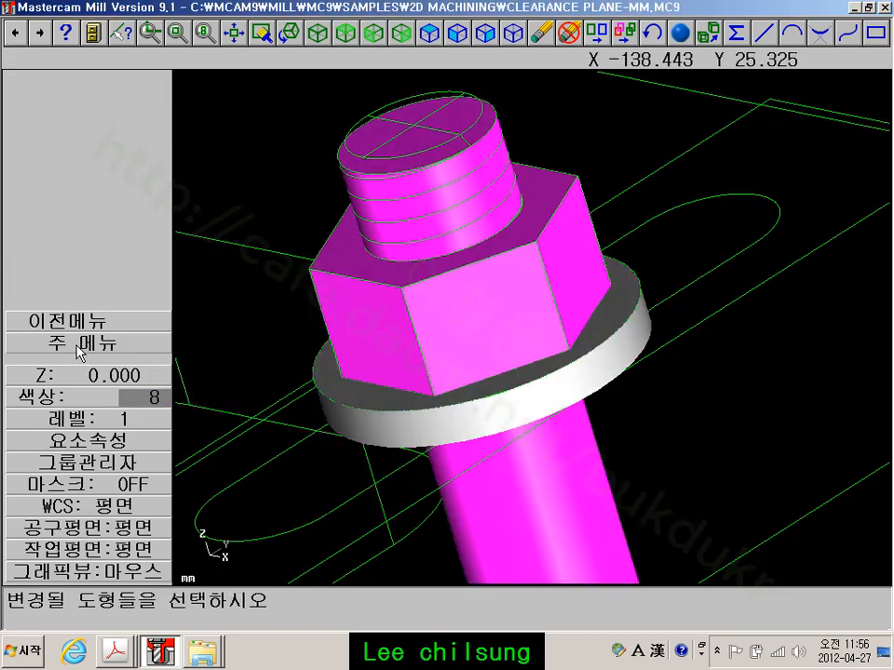
Change the colour of the hexagon nut solid to blue, colour 9
left_click(98, 400)
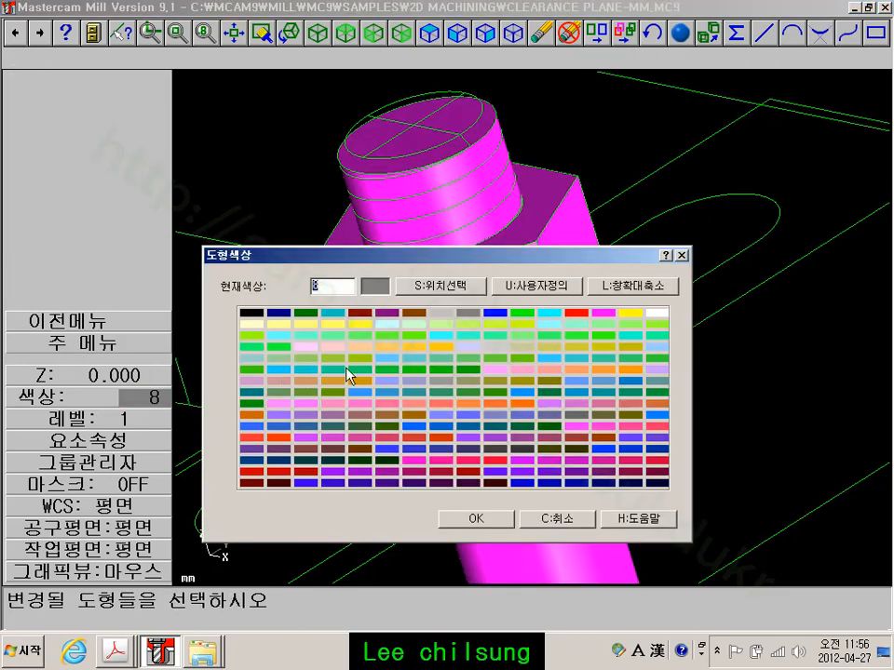
left_click(491, 315)
left_click(476, 518)
left_click(453, 295)
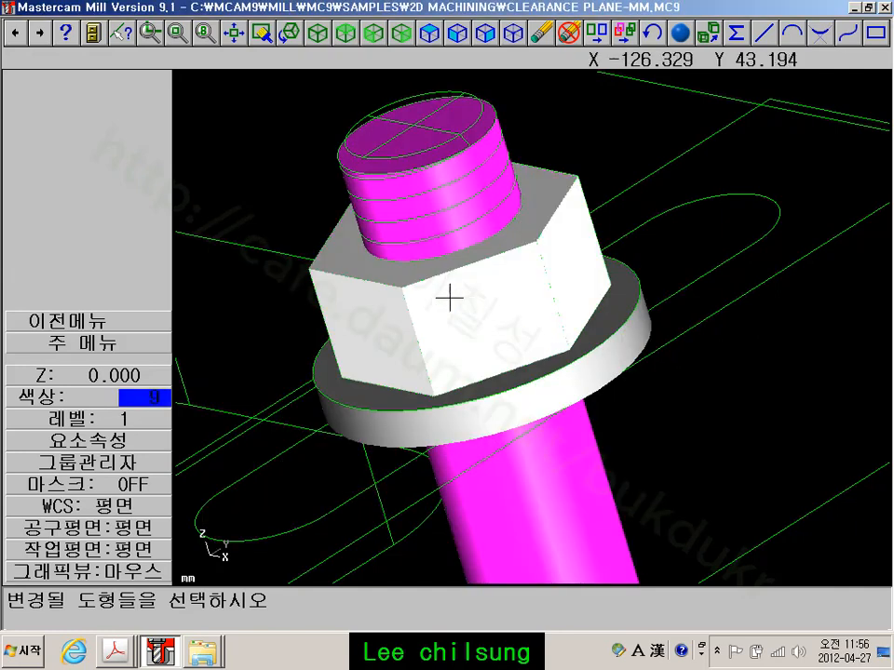
left_click(54, 342)
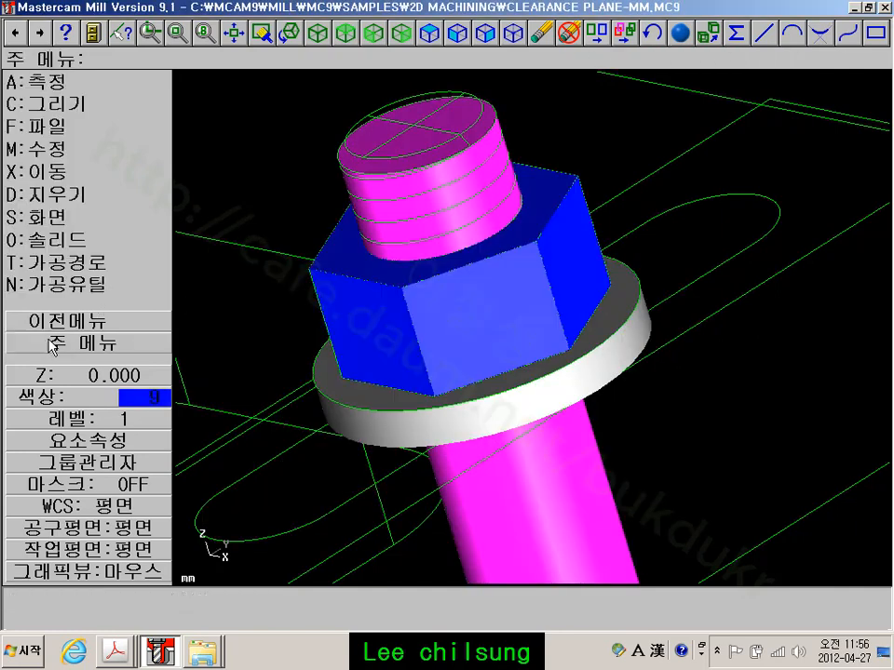
Extrude-cut the bolt's top circle through the hexagon nut, using the cut body operation with the through-all extent
middle_click_drag(497, 265, 558, 203)
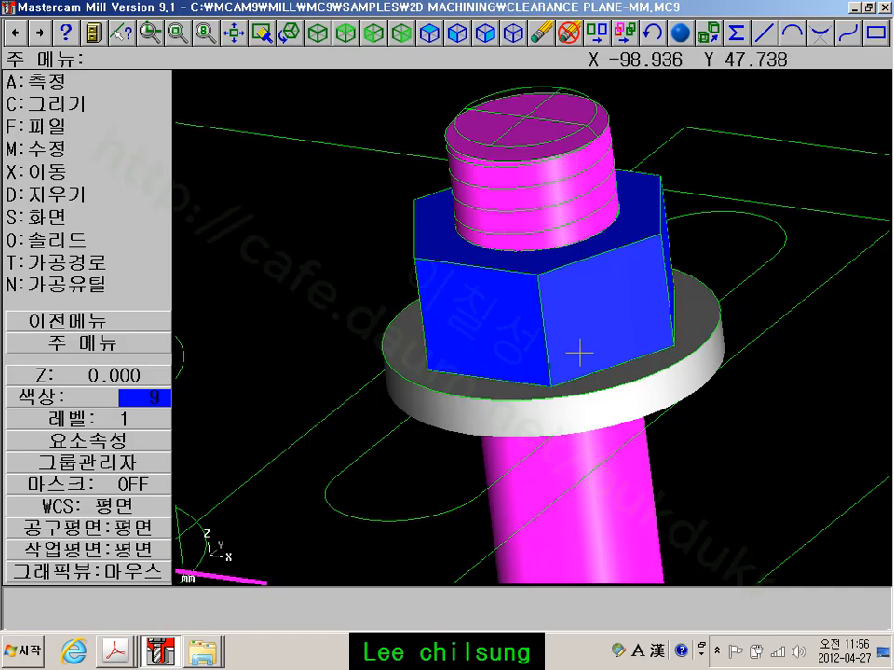
left_click(52, 242)
left_click(74, 83)
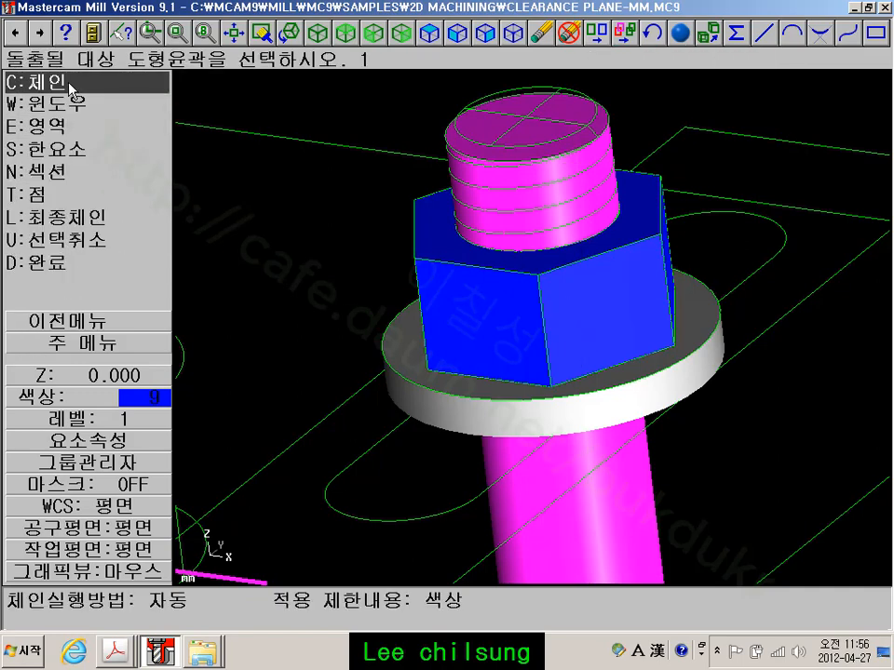
left_click(251, 140)
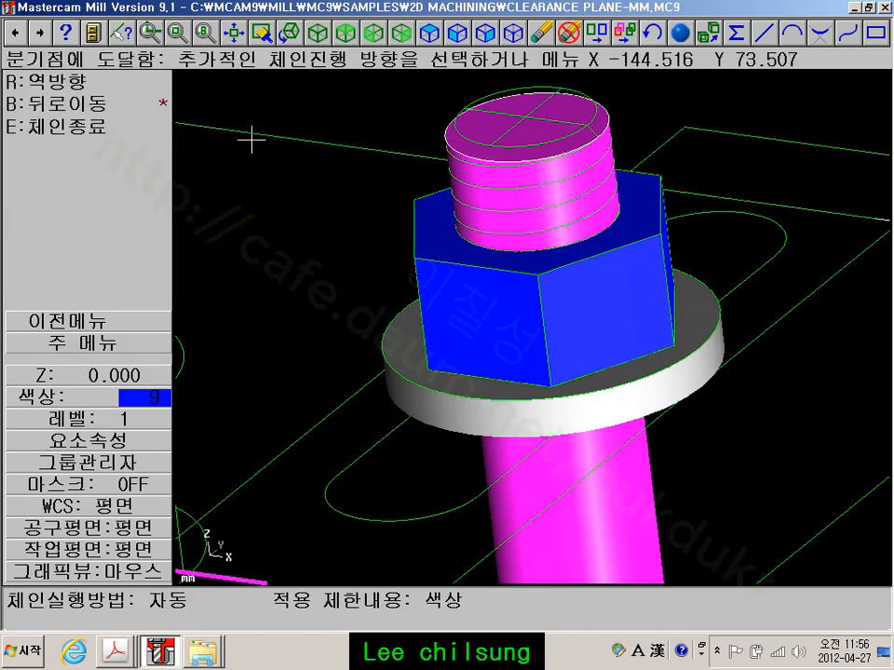
left_click(93, 124)
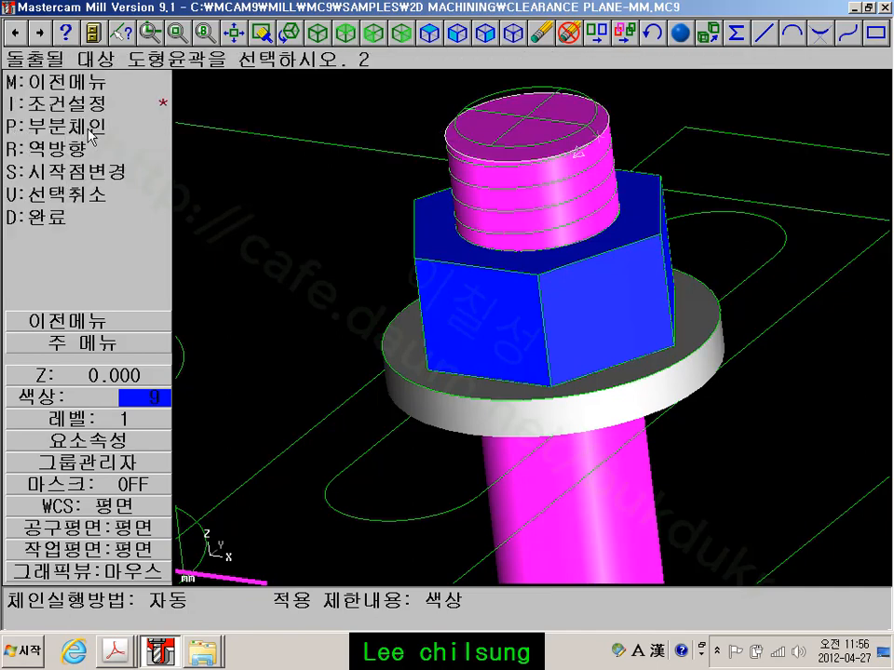
left_click(82, 216)
left_click(59, 262)
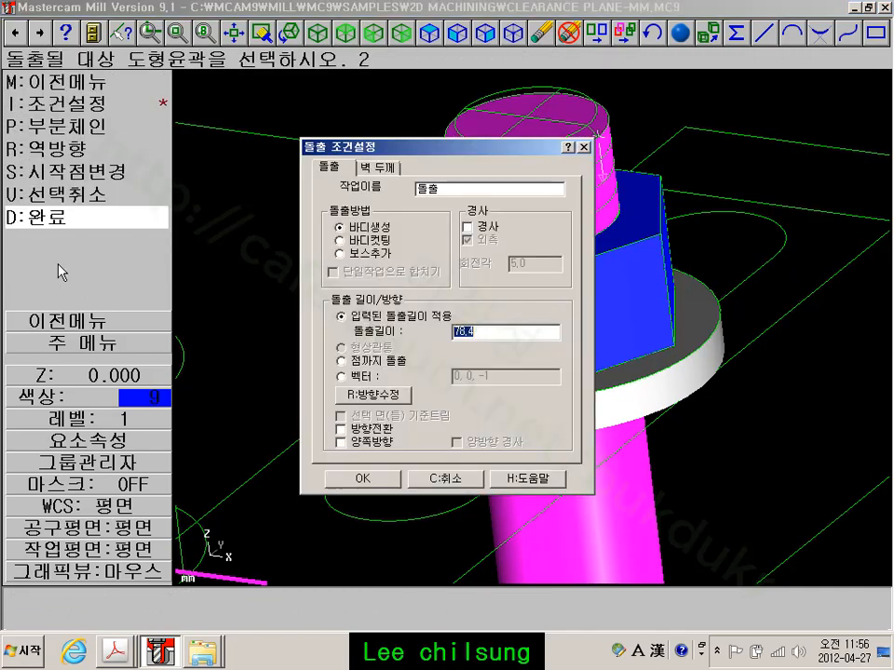
left_click(352, 240)
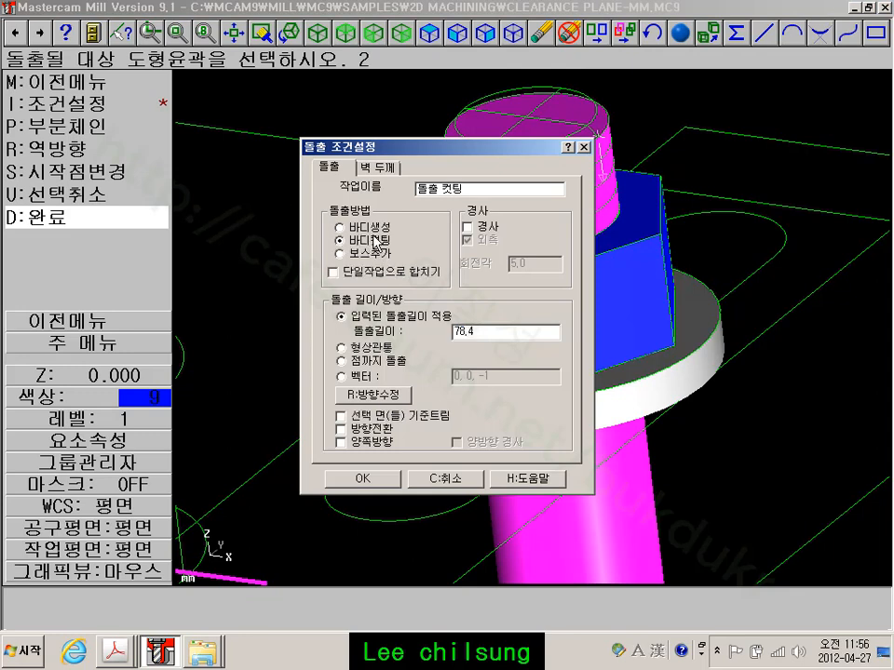
left_click(368, 351)
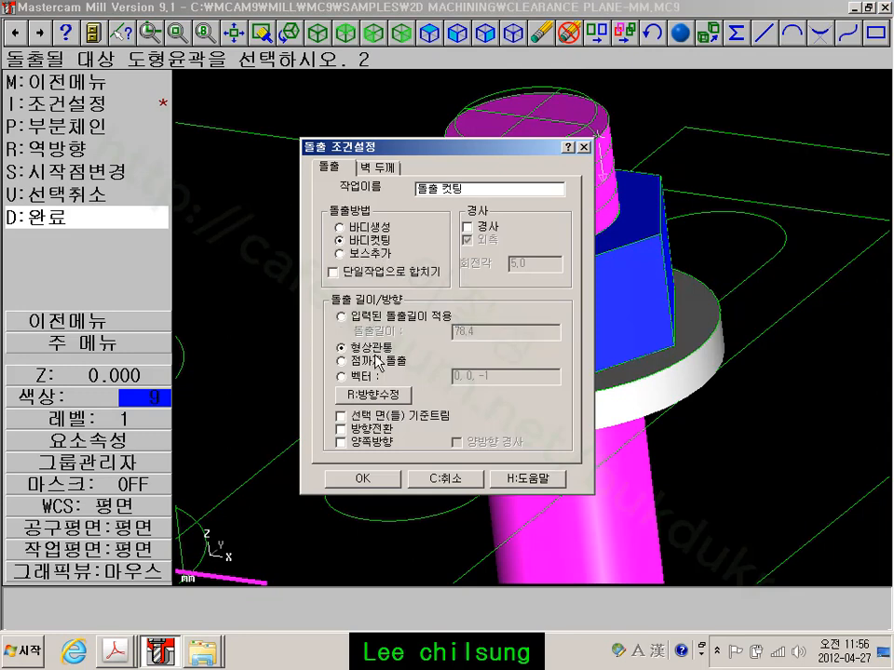
left_click(383, 479)
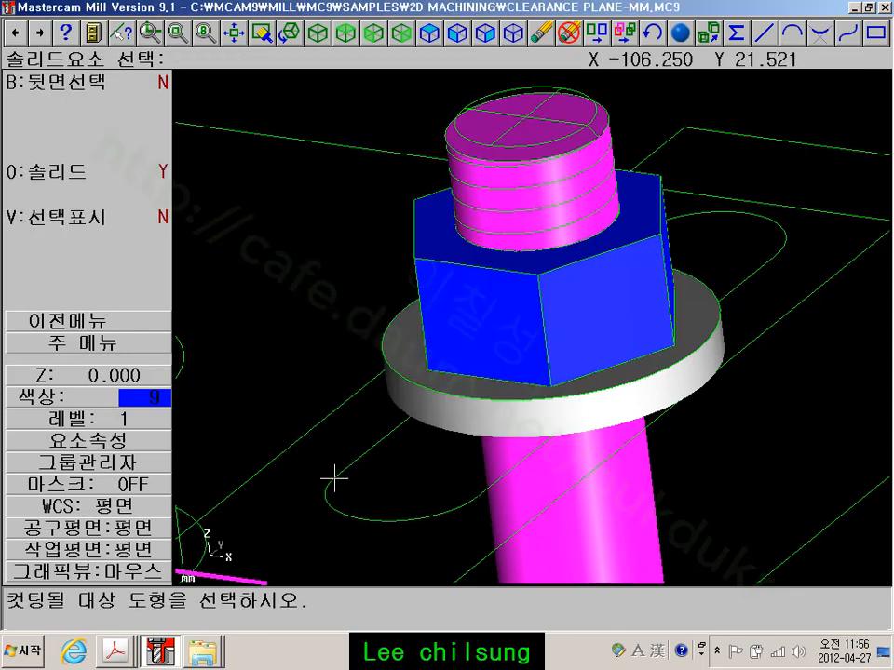
left_click(426, 324)
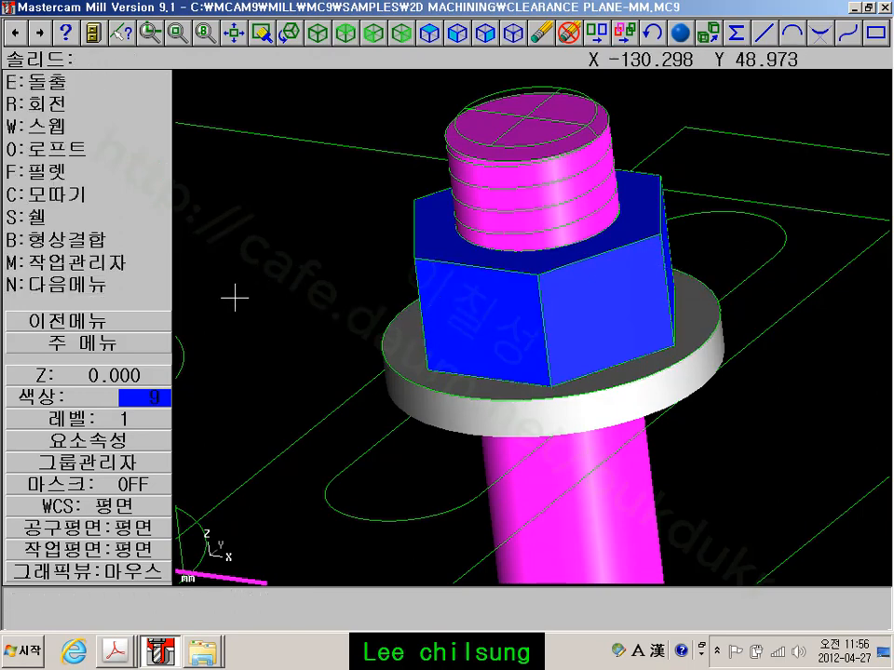
Extrude-cut the bolt's top circle through the washer solid with the same through-all cut body settings
left_click(91, 83)
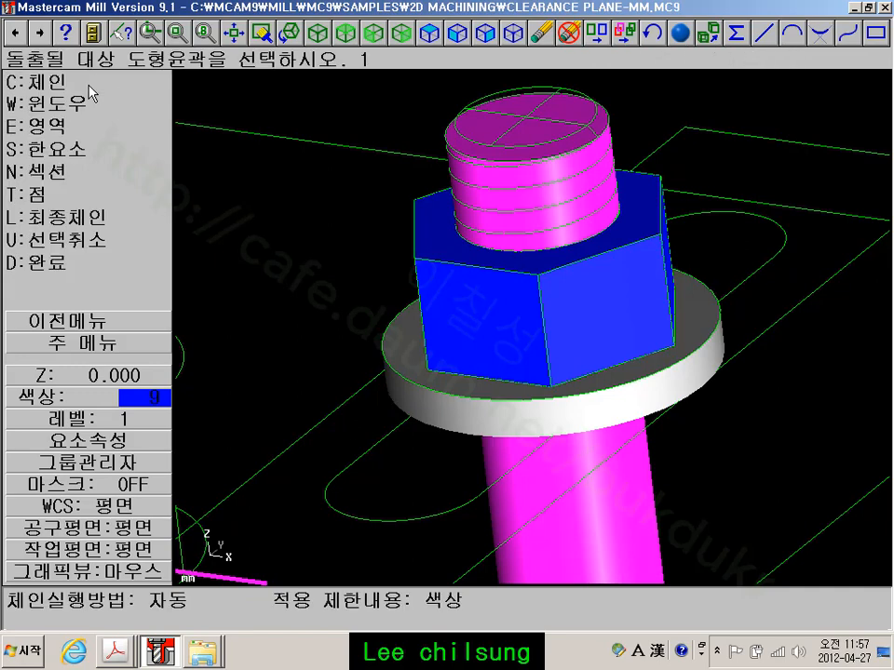
left_click(437, 140)
left_click(112, 127)
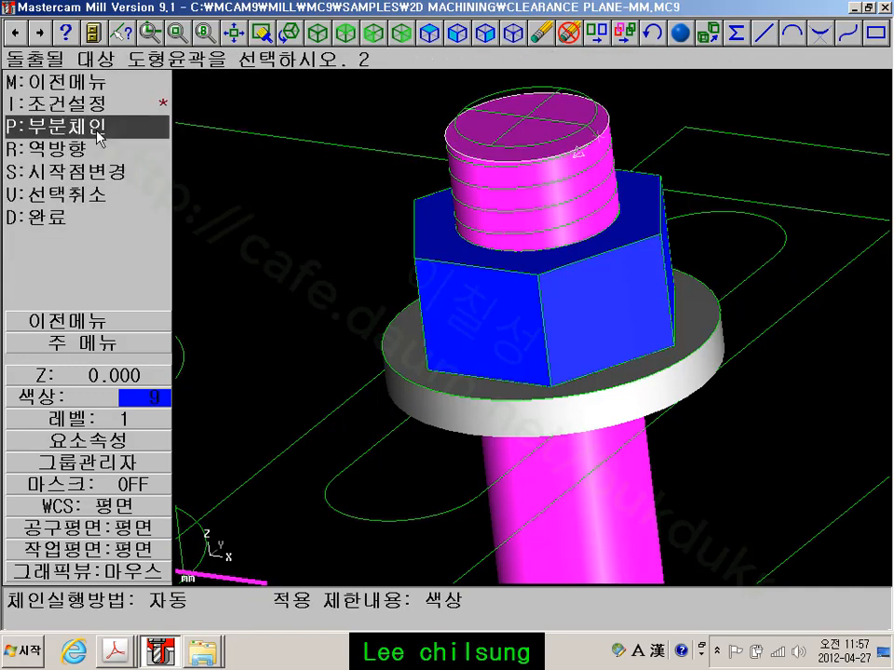
left_click(74, 216)
left_click(93, 263)
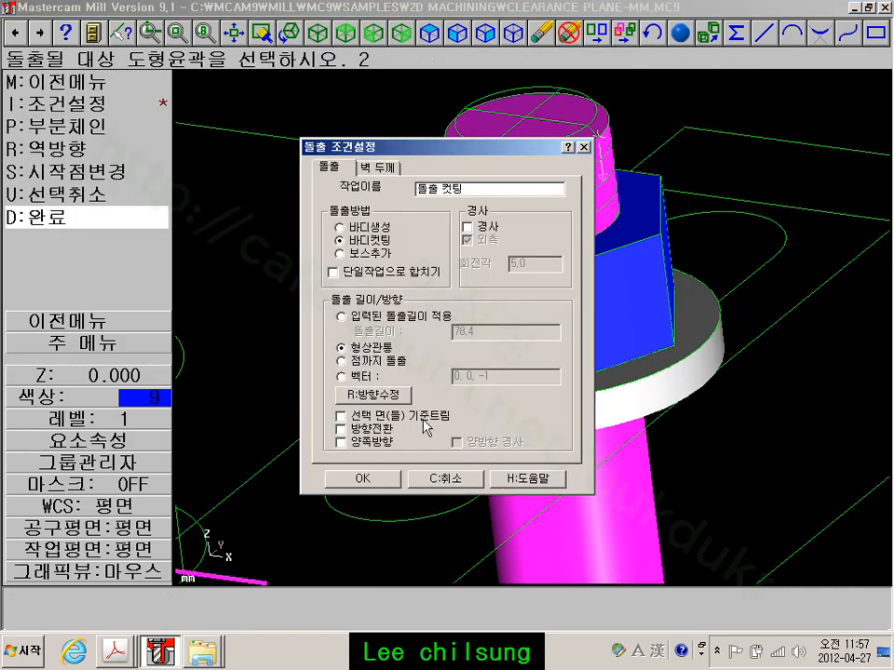
left_click(363, 479)
left_click(421, 403)
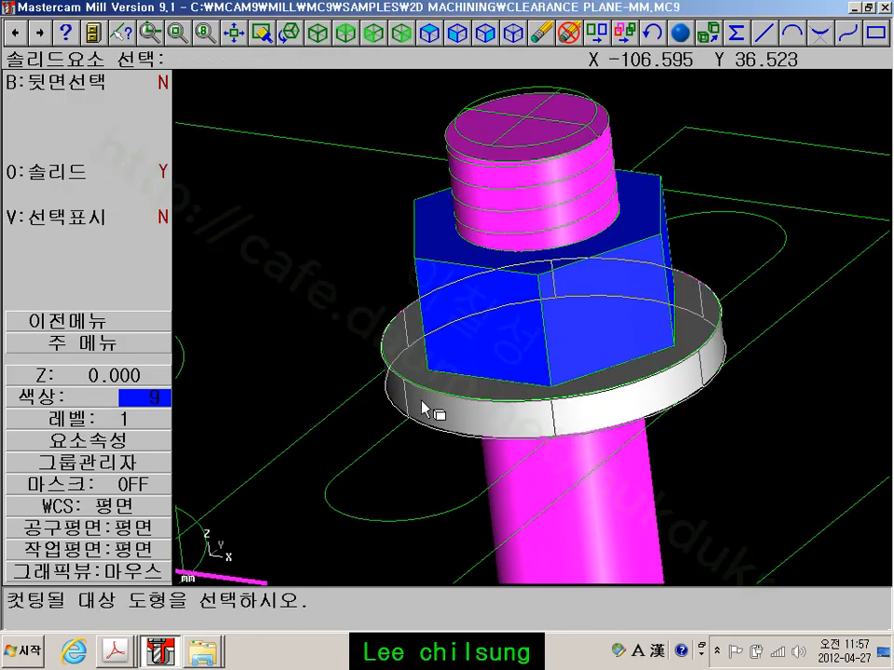
left_click(115, 344)
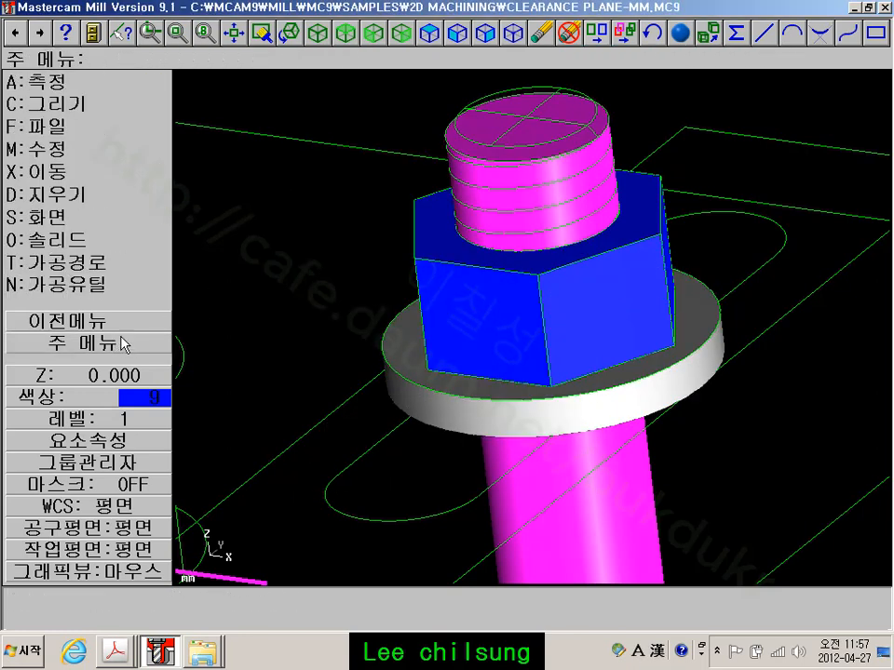
Examine the bolt, nut and washer assembly from below and in the isometric view
scroll(239, 320, "down", 2)
middle_click_drag(461, 338, 501, 326)
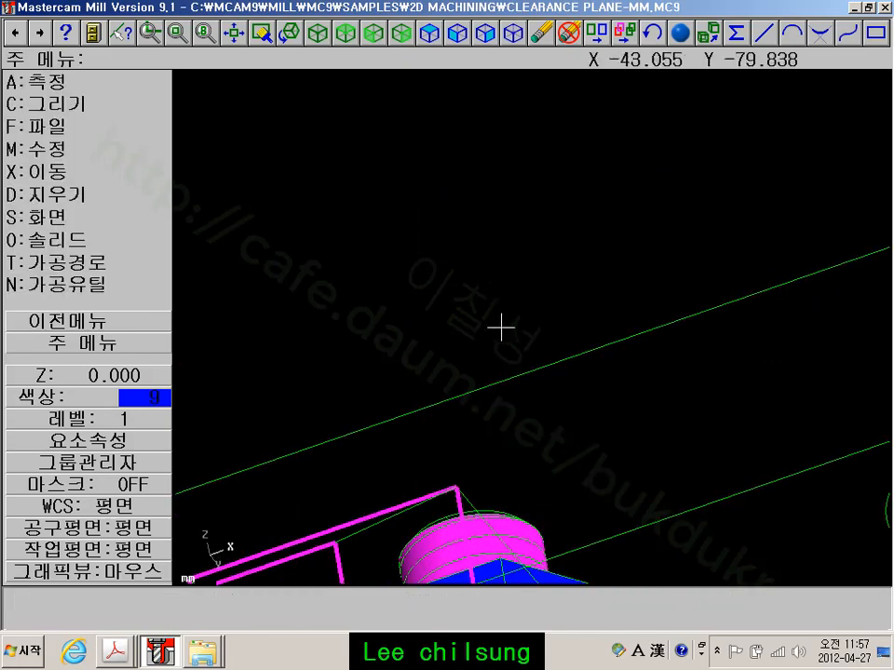
middle_click_drag(516, 474, 541, 152, "shift")
scroll(551, 360, "up", 2)
scroll(551, 360, "down", 2)
scroll(578, 280, "up", 2)
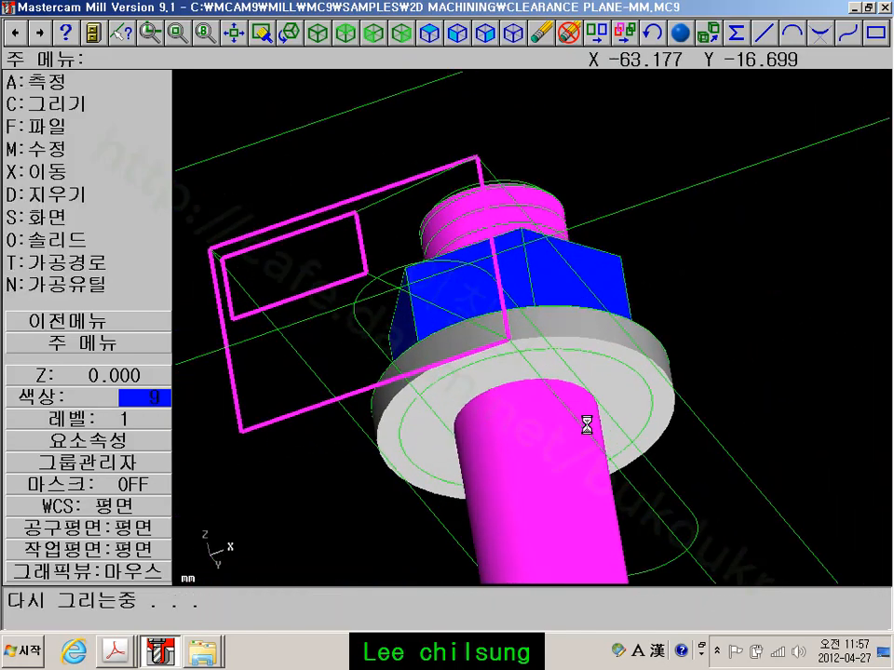
scroll(526, 394, "down", 2)
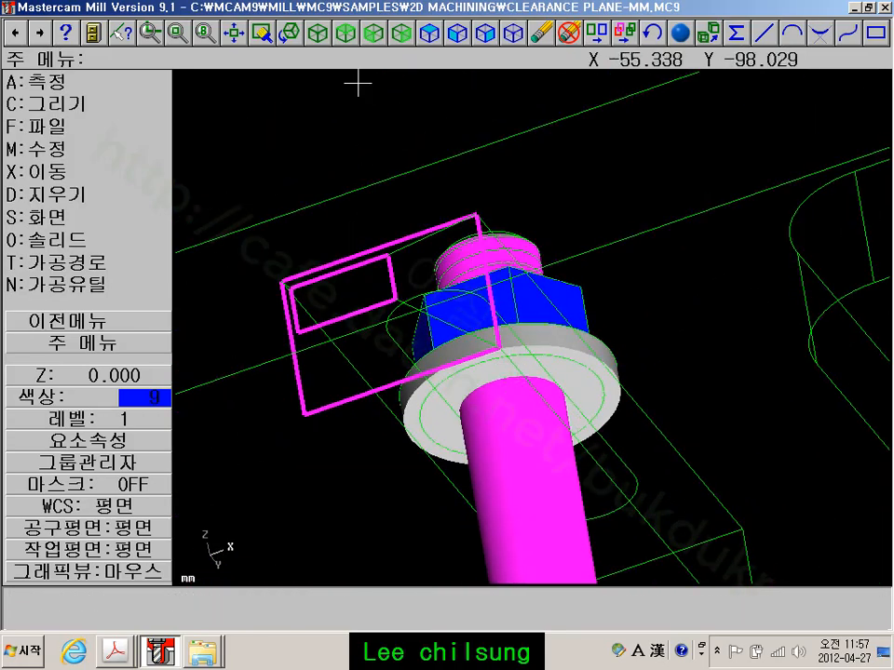
left_click(292, 35)
left_click(317, 35)
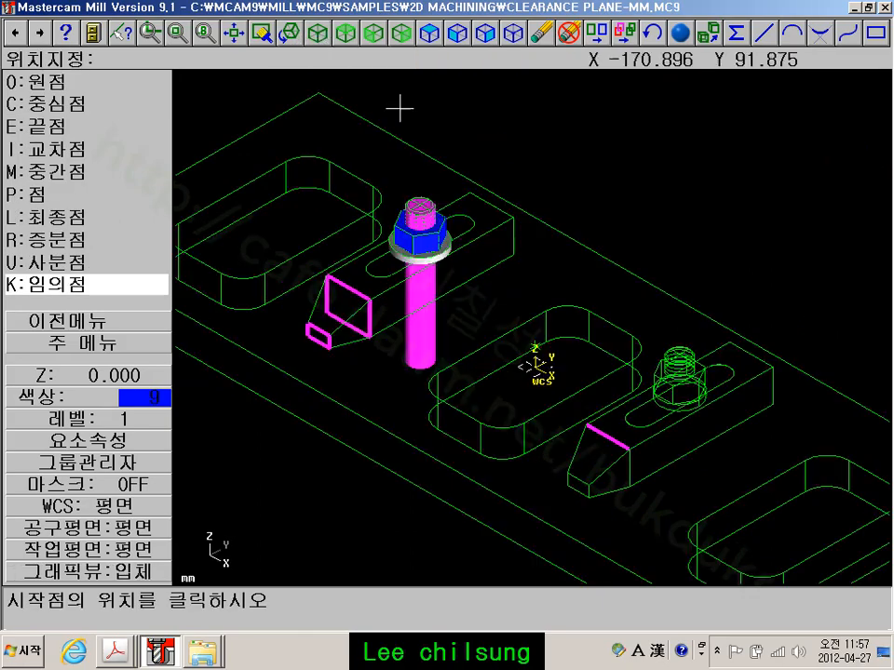
scroll(389, 240, "up", 3)
left_click(126, 346)
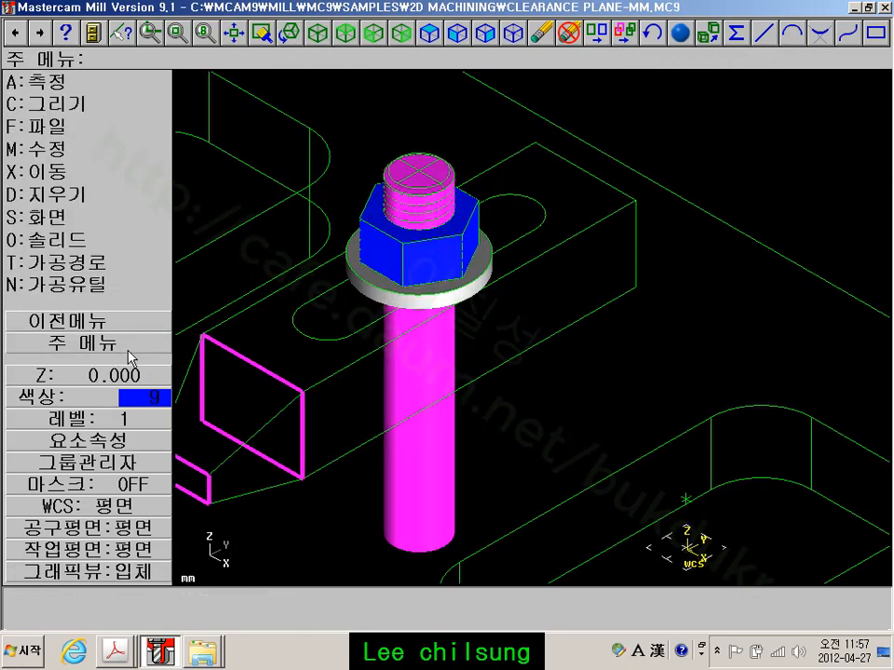
Blank the hexagon nut and washer solids so only the bolt solid is displayed
scroll(295, 219, "up", 2)
scroll(380, 212, "up", 1)
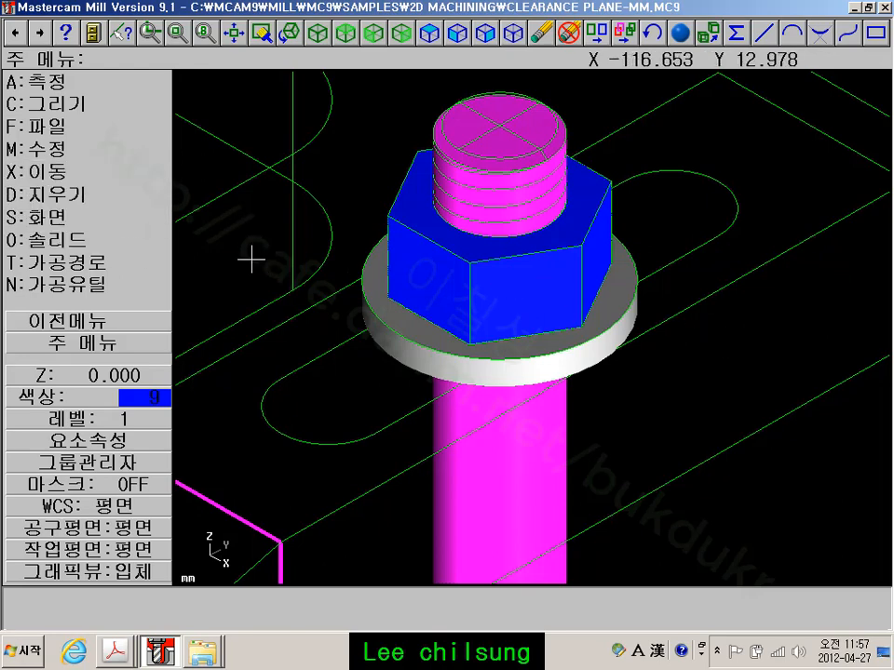
left_click(51, 217)
left_click(74, 265)
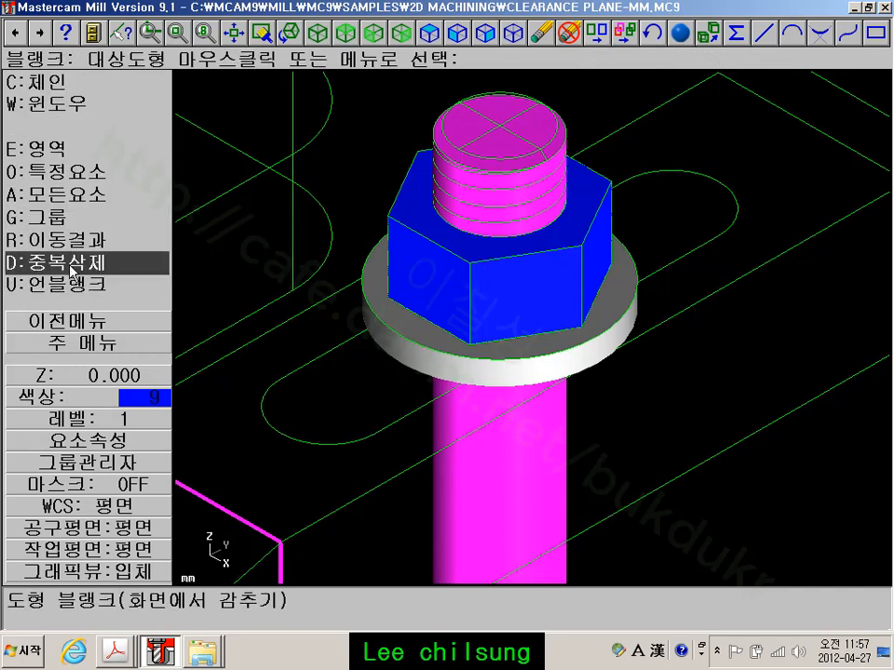
left_click(424, 283)
left_click(413, 326)
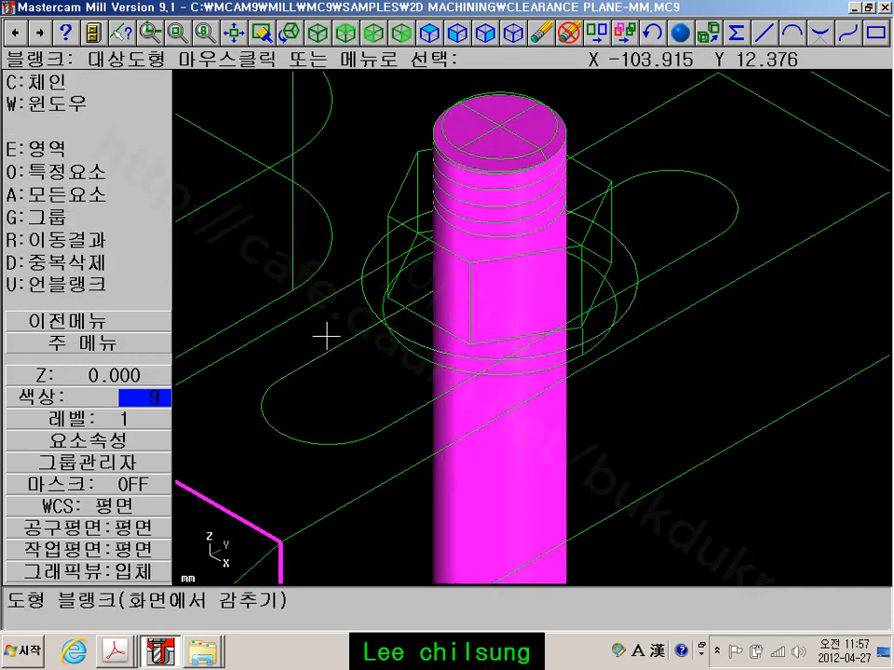
left_click(112, 342)
Examine the bolt solid's threaded upper end inside the nut and washer wireframe, from a distance and up close
scroll(475, 326, "down", 2)
scroll(475, 326, "down", 2)
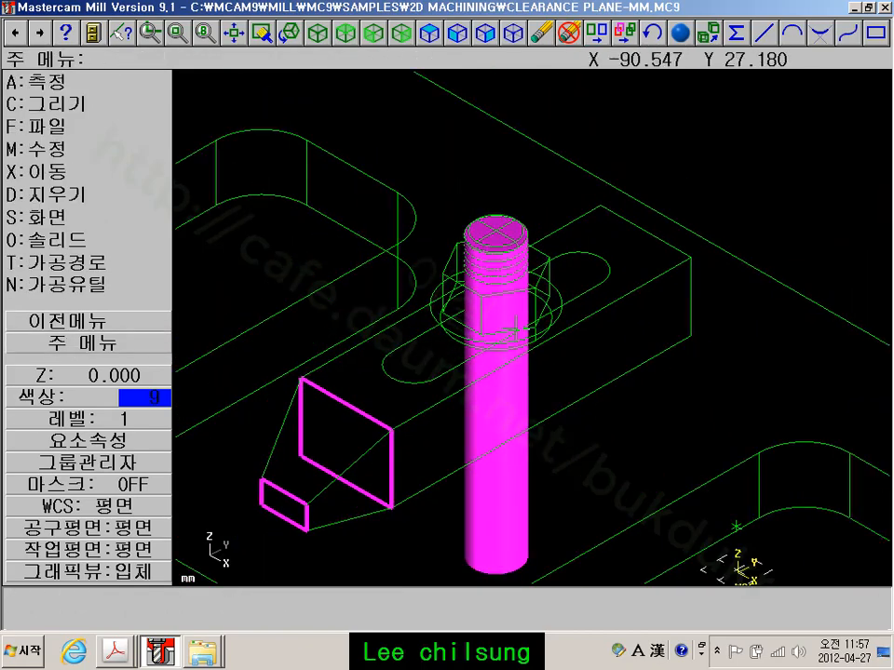
scroll(480, 190, "up", 3)
scroll(492, 219, "up", 2)
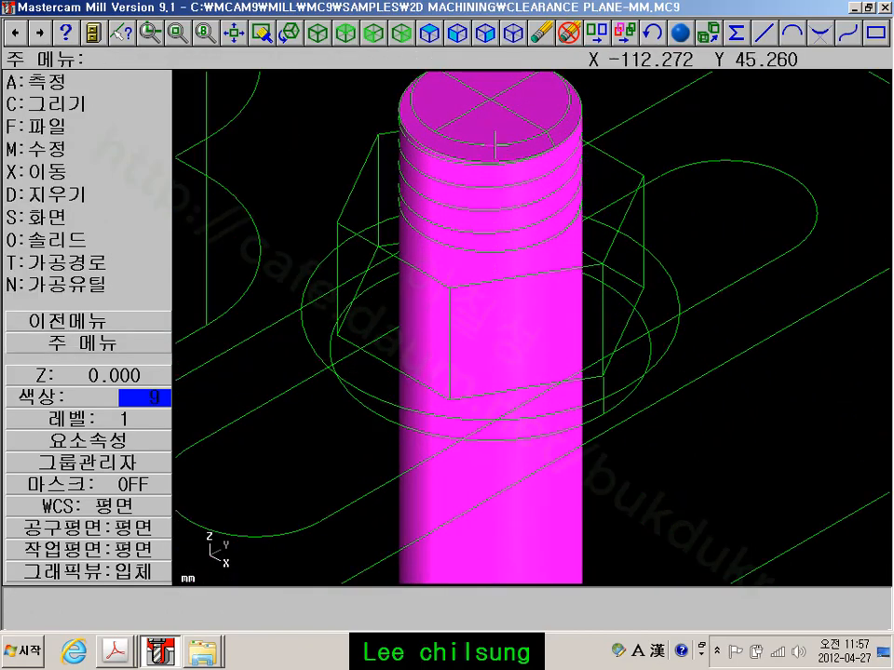
scroll(493, 385, "down", 3)
middle_click_drag(491, 383, 515, 283)
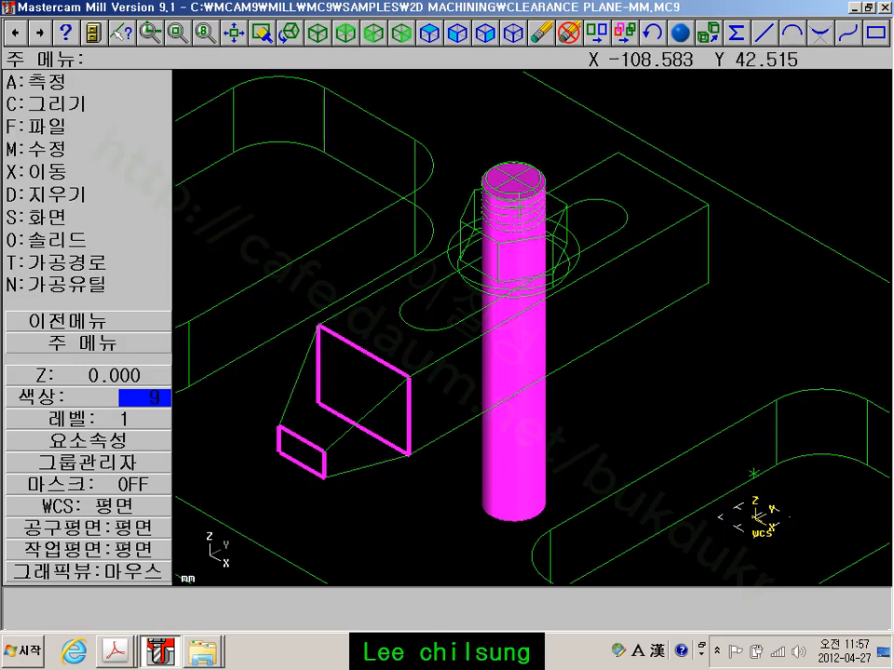
scroll(525, 326, "up", 1)
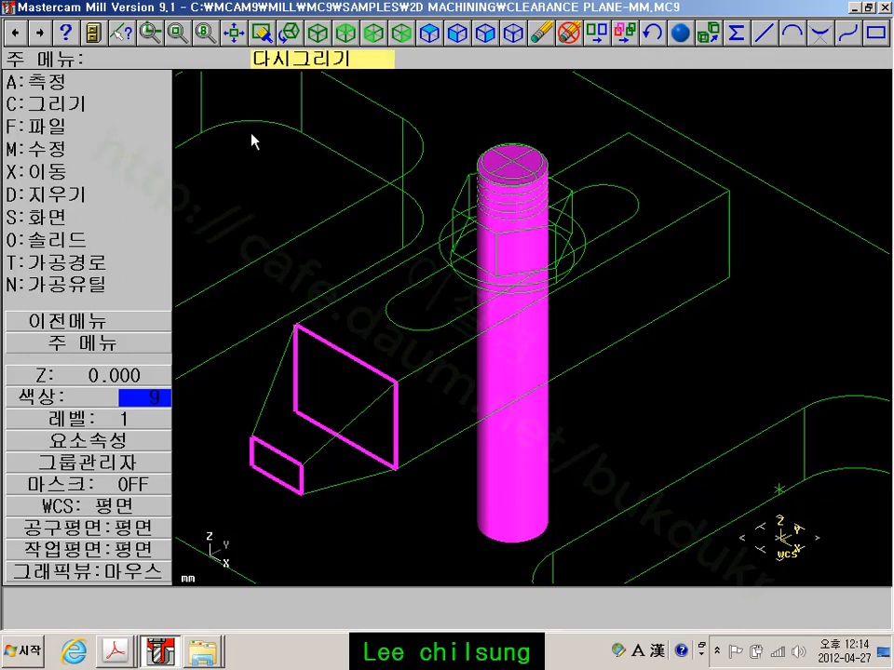
scroll(583, 141, "up", 1)
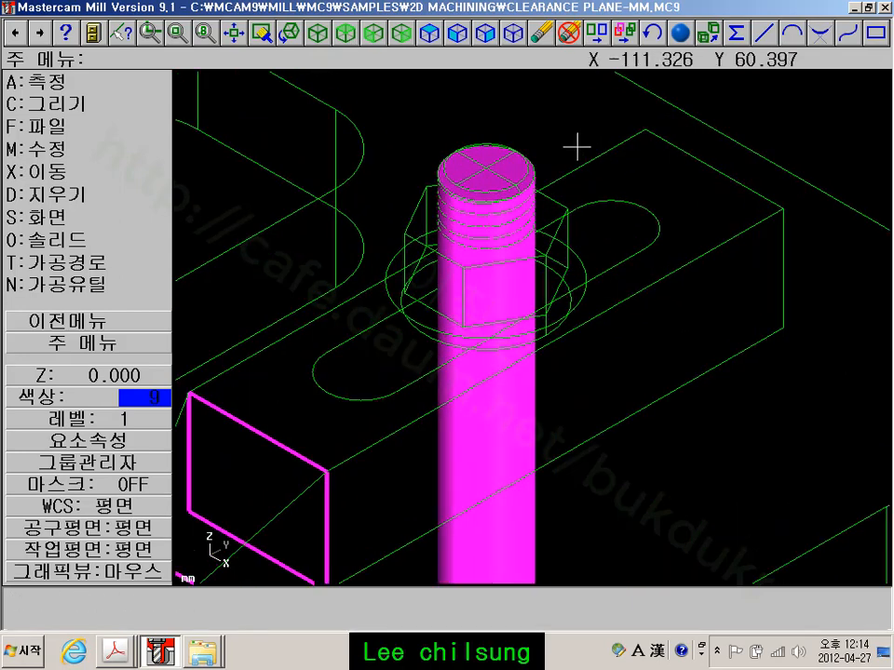
scroll(536, 157, "up", 1)
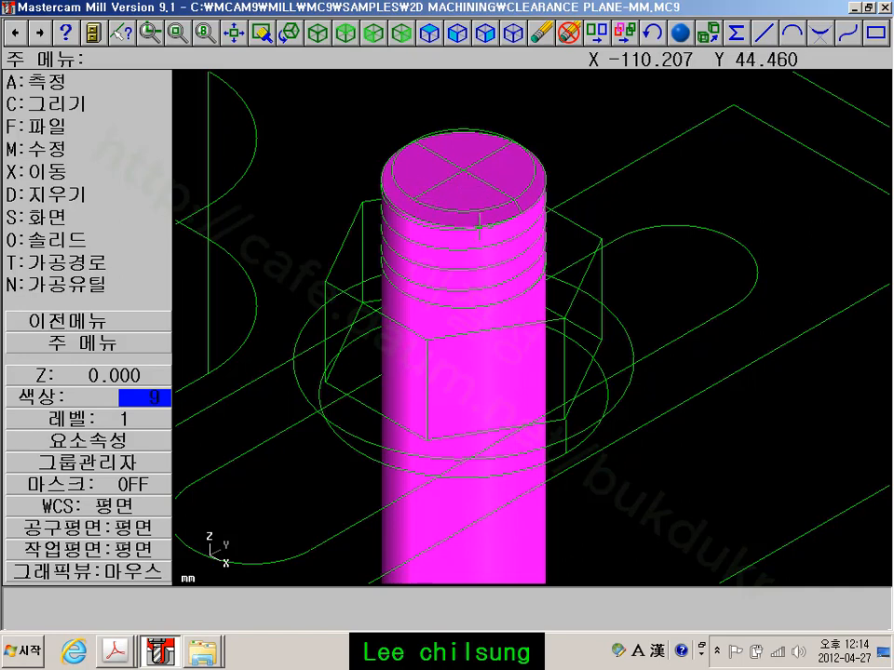
Hide everything except the bolt solid, its top circles, cross lines, chamfer line and thread helix
middle_click_drag(491, 221, 566, 188)
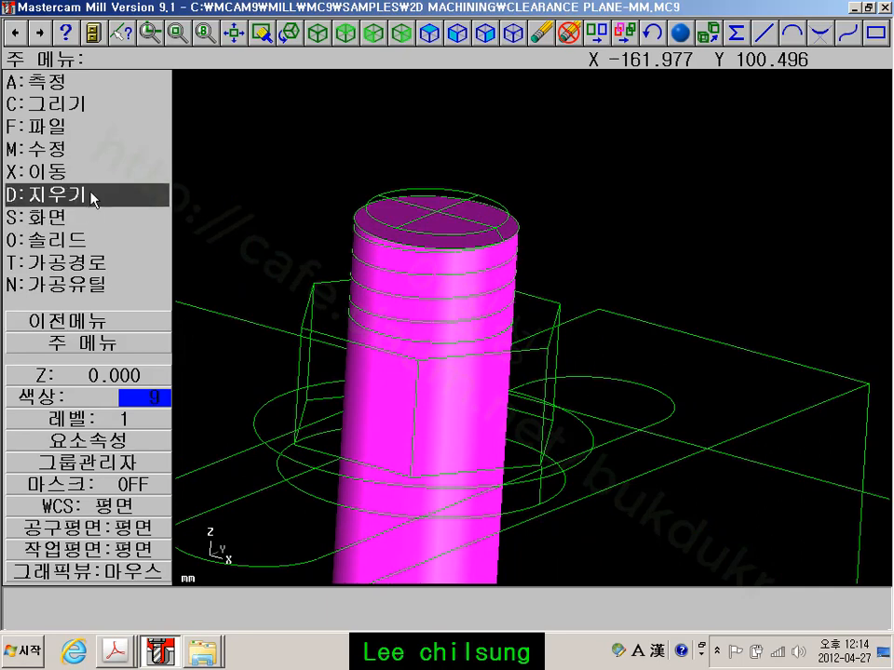
key("alt+e")
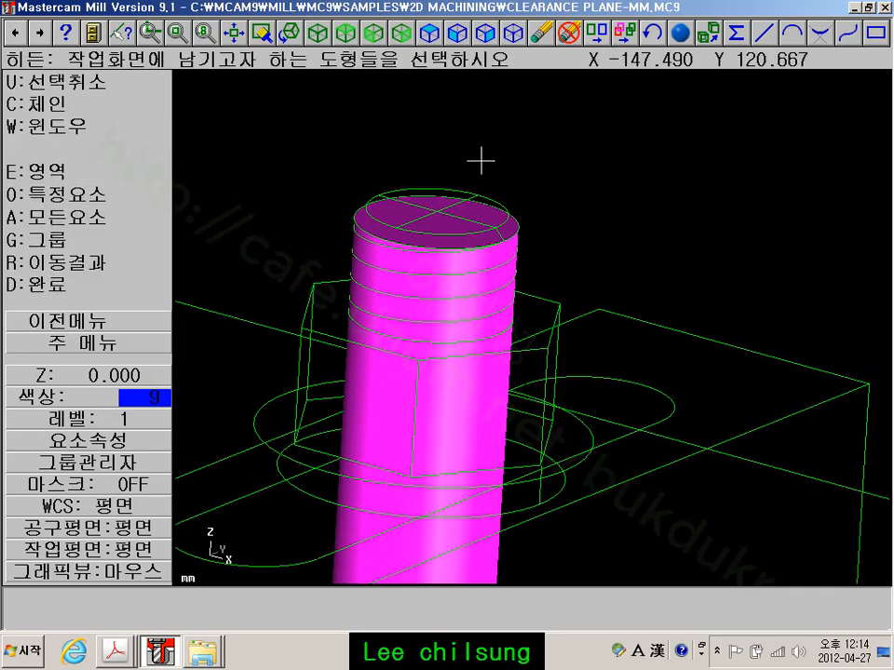
left_click(478, 199)
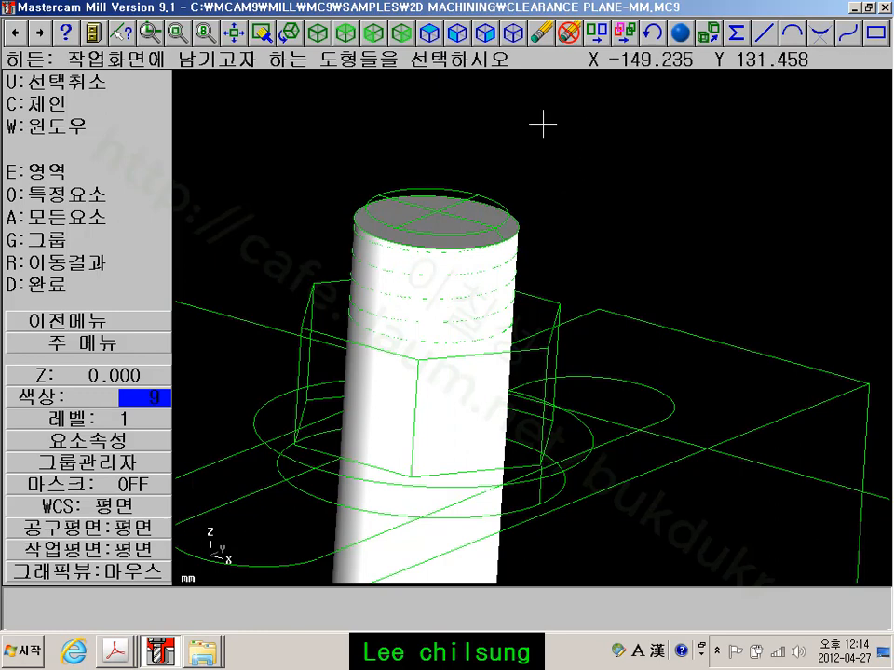
left_click(490, 193)
left_click(474, 196)
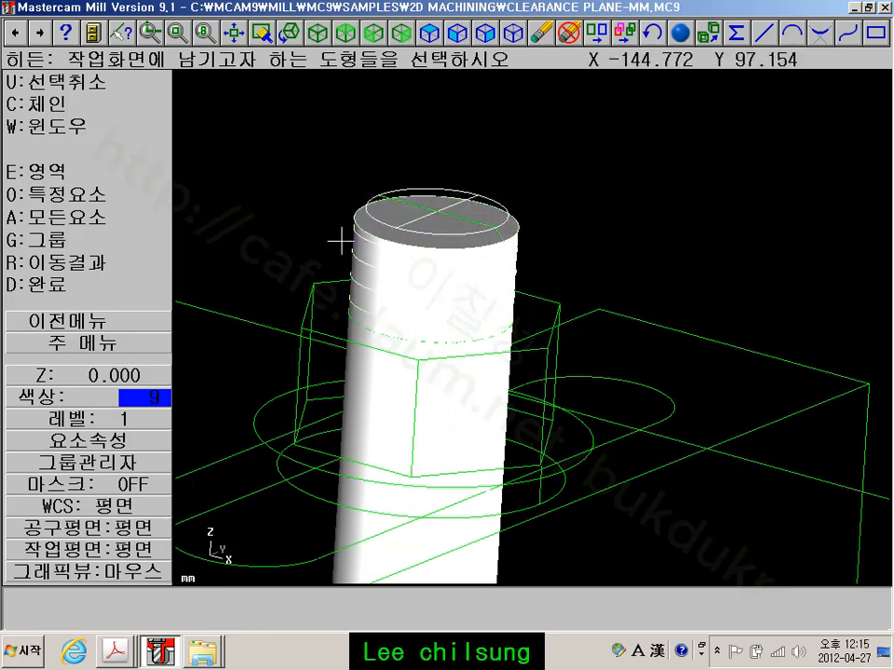
scroll(326, 162, "down", 3)
scroll(306, 160, "up", 3)
scroll(638, 115, "down", 4)
scroll(635, 158, "up", 9)
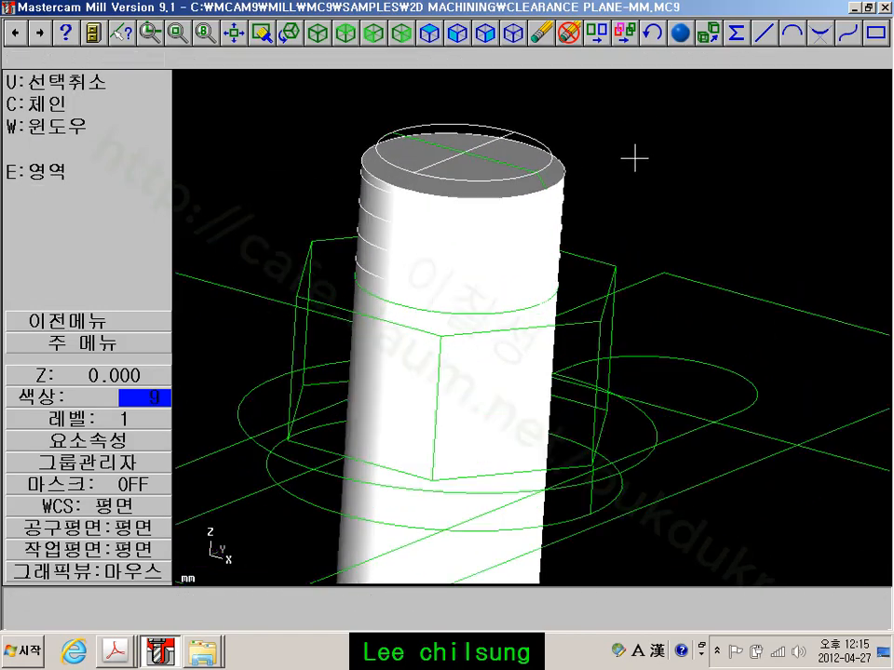
scroll(644, 164, "down", 6)
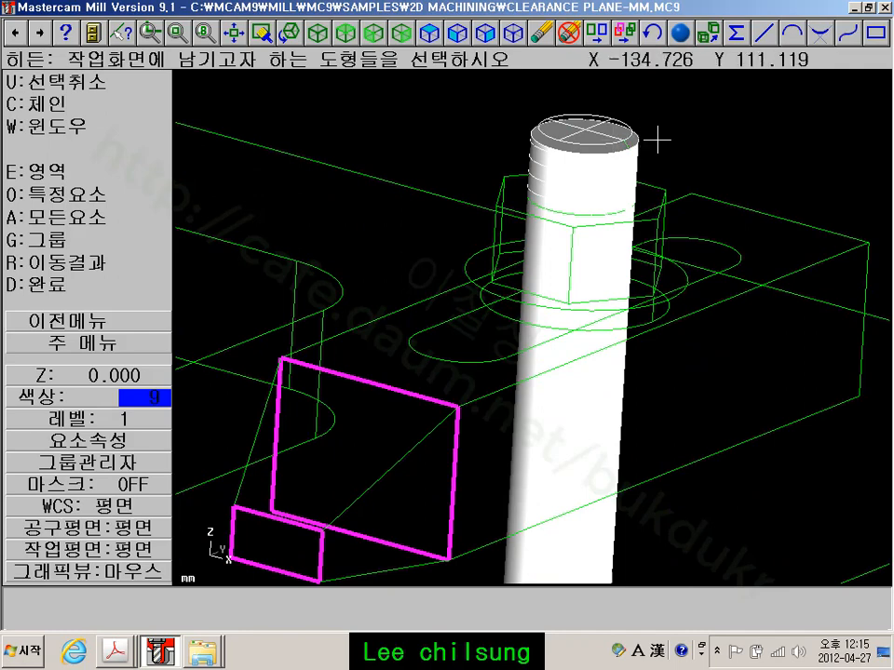
scroll(689, 137, "up", 3)
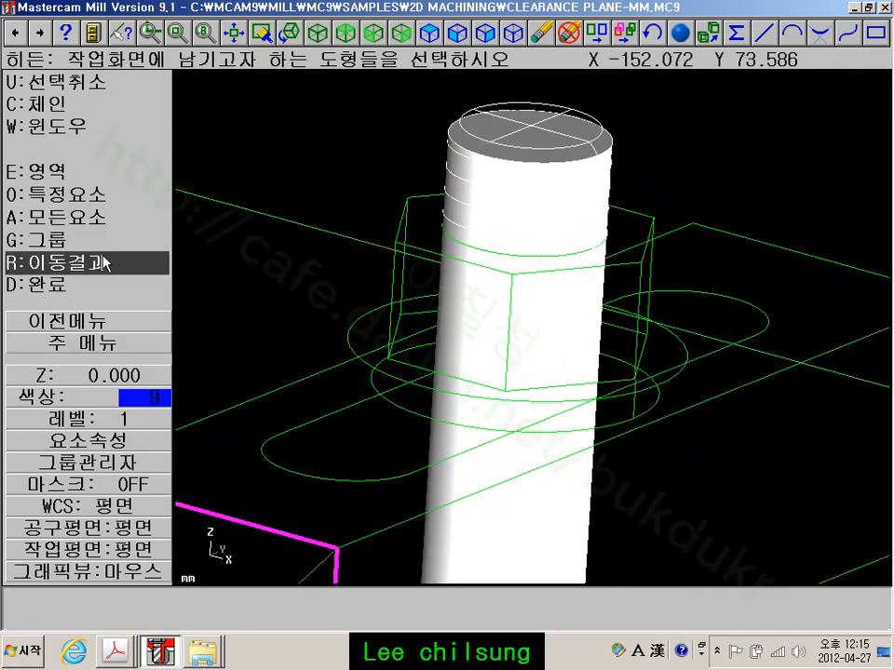
left_click(56, 285)
scroll(681, 251, "down", 3)
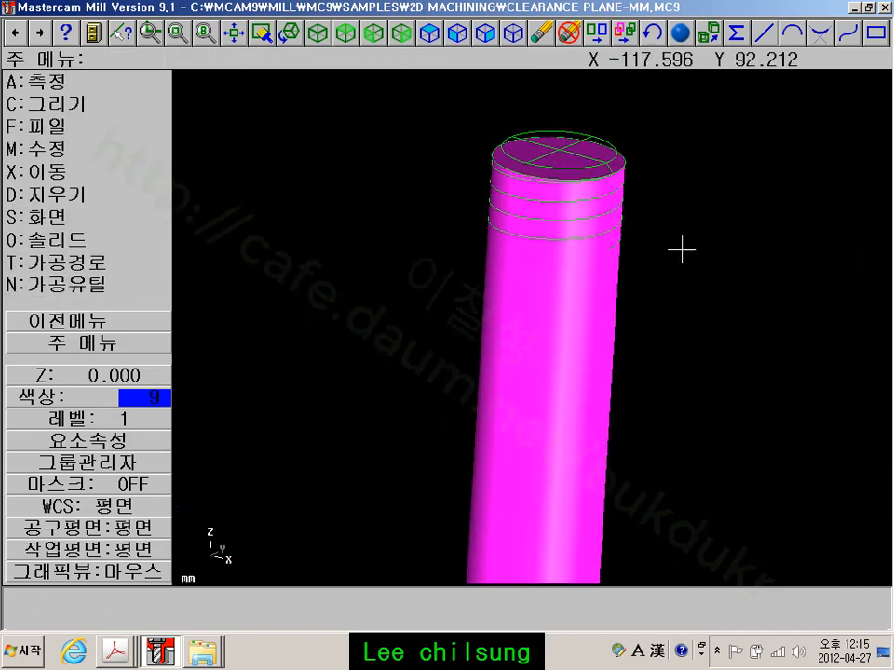
Analyze the circle on the bolt solid's top edge to check its radius, diameter and centre coordinates
middle_click_drag(698, 239, 632, 151)
scroll(393, 156, "up", 3)
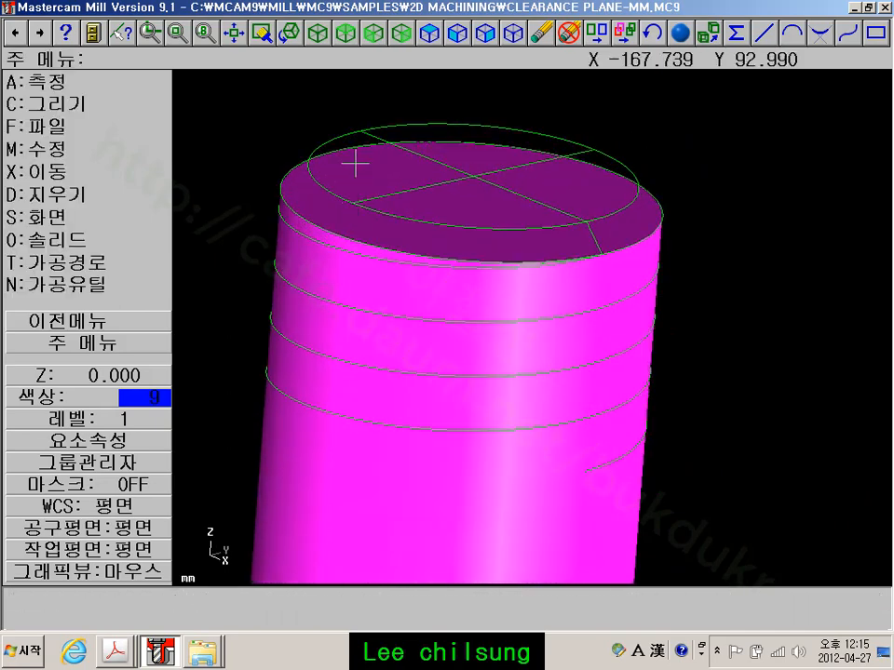
left_click(261, 33)
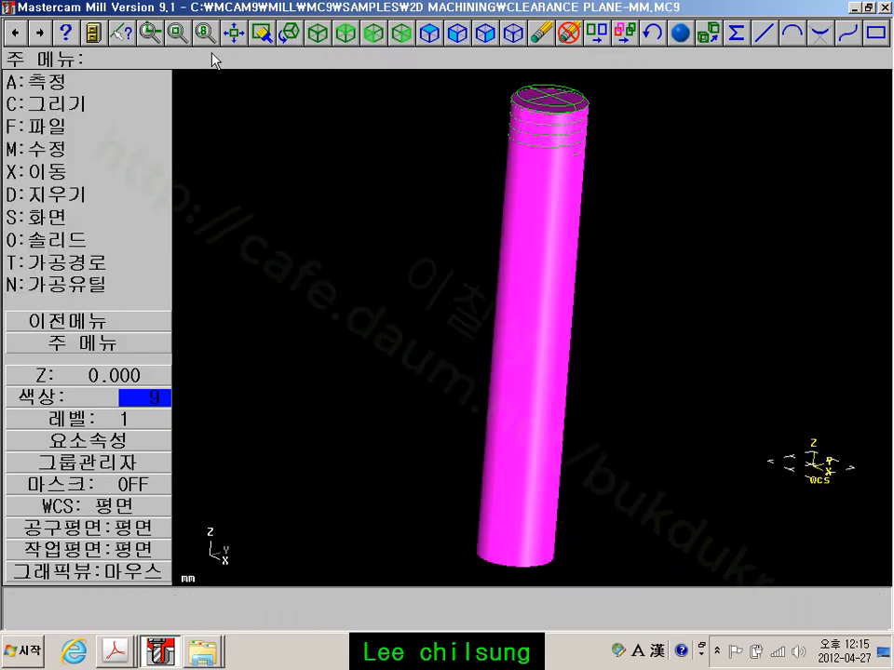
scroll(596, 79, "up", 3)
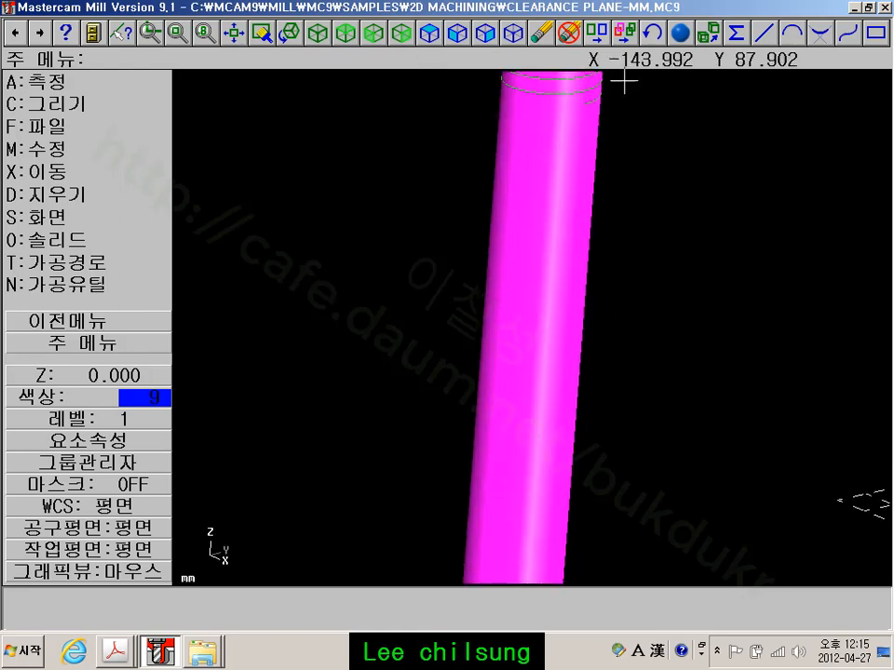
middle_click_drag(606, 110, 565, 326)
scroll(537, 279, "up", 4)
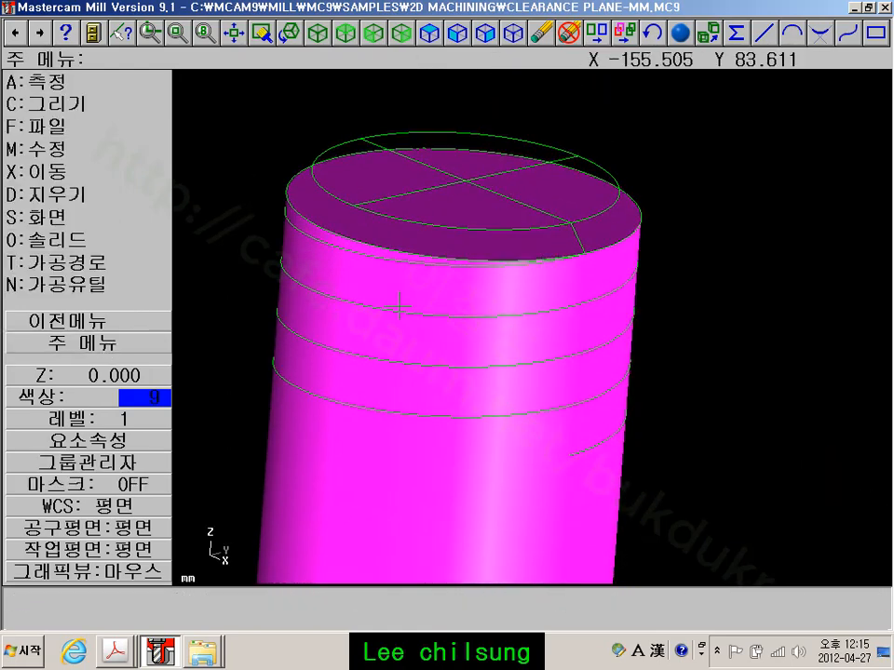
left_click(82, 82)
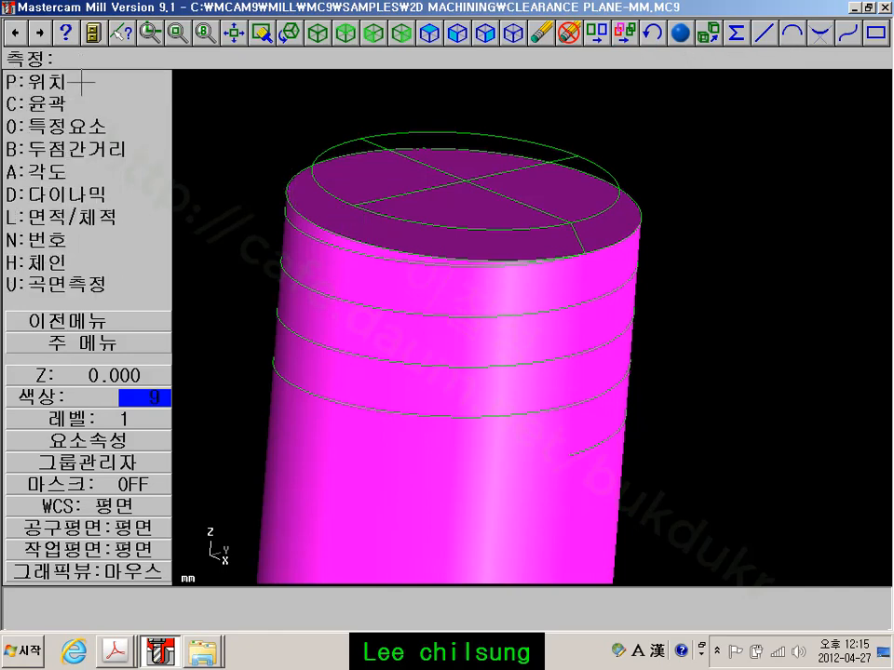
left_click(80, 129)
left_click(80, 128)
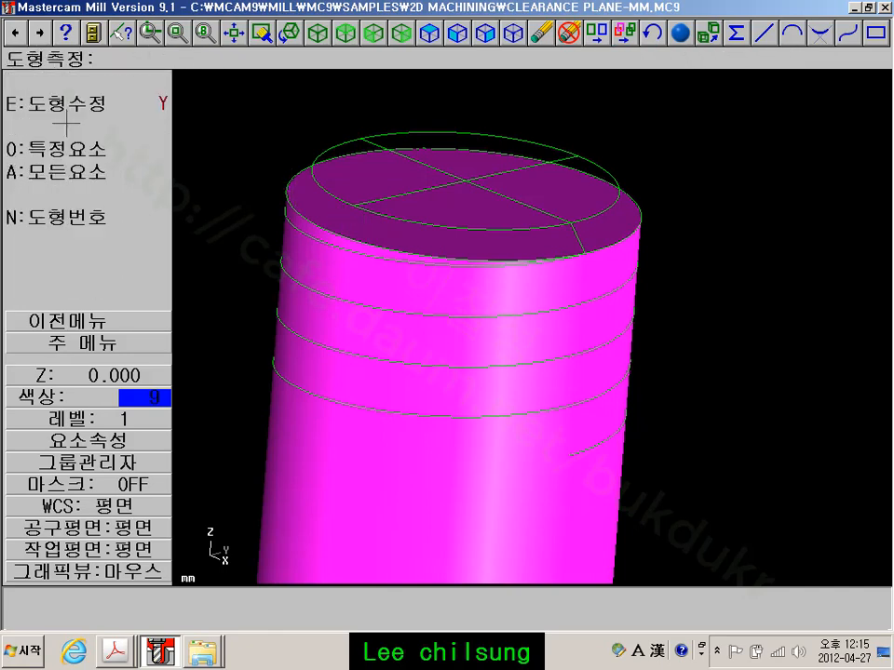
left_click(276, 189)
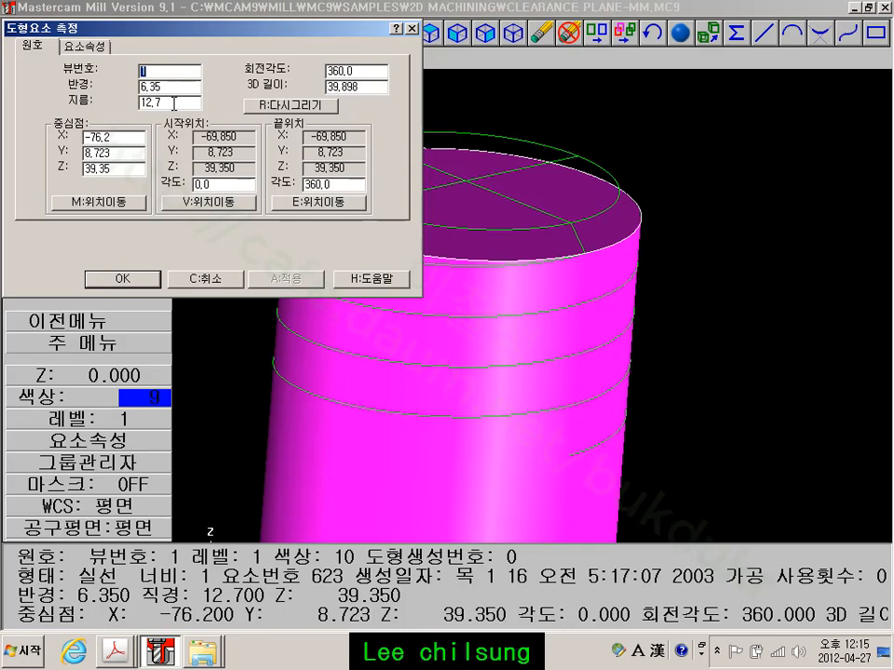
left_click(213, 287)
scroll(725, 431, "up", 1)
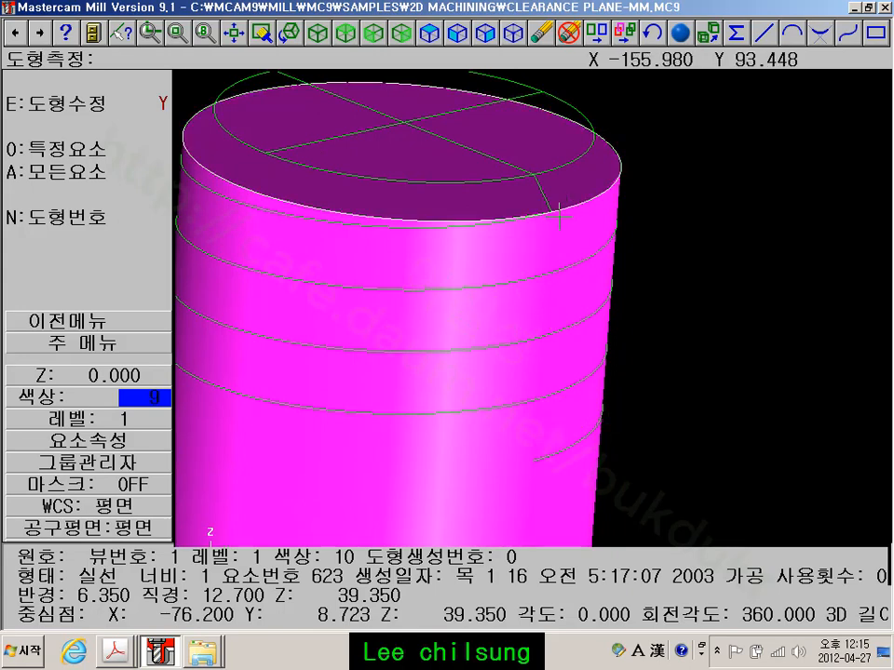
left_click(459, 204)
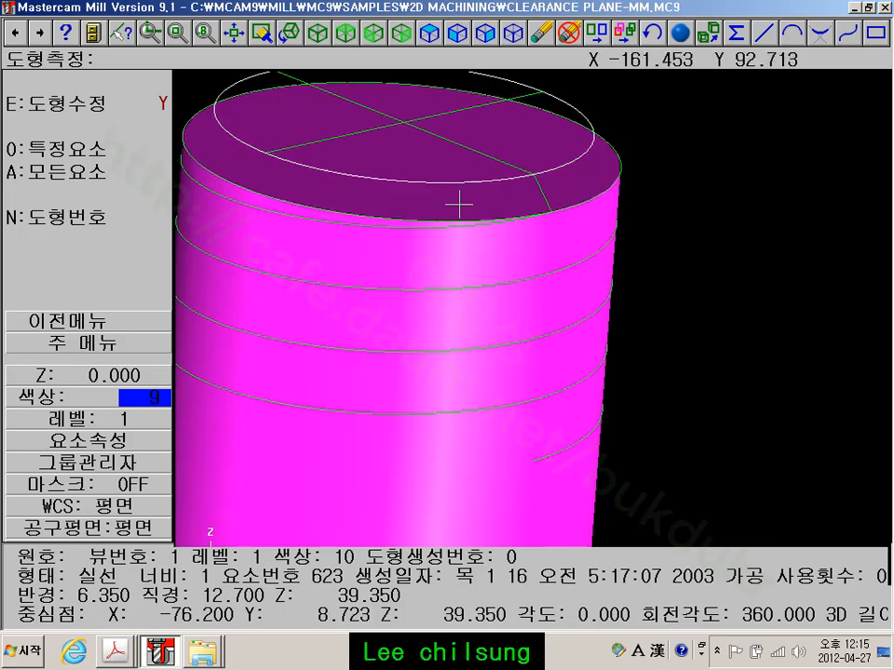
left_click(130, 343)
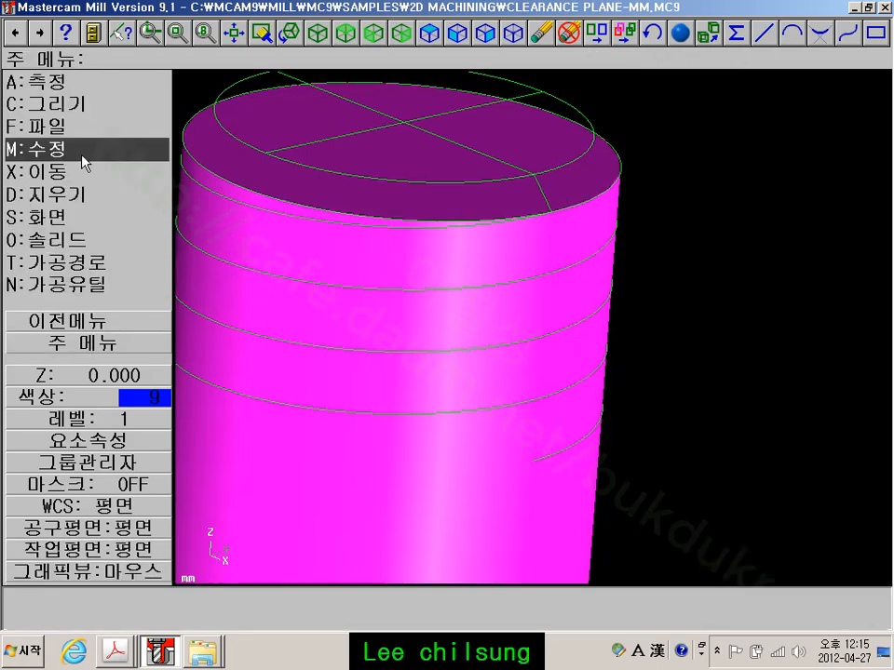
Measure the two-point distance from the chamfer line's lower endpoint to the thread helix's lower endpoint
left_click(52, 80)
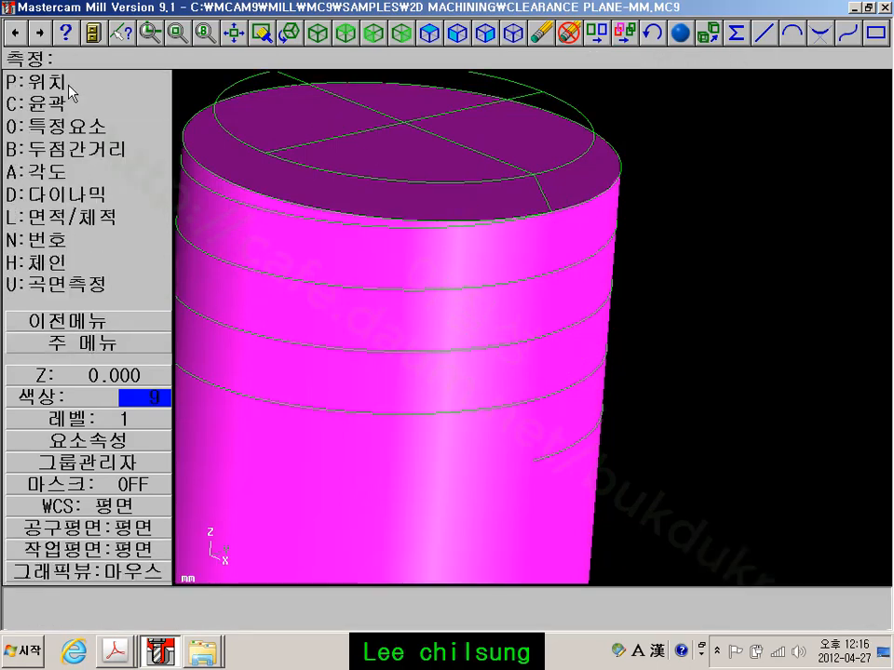
left_click(70, 157)
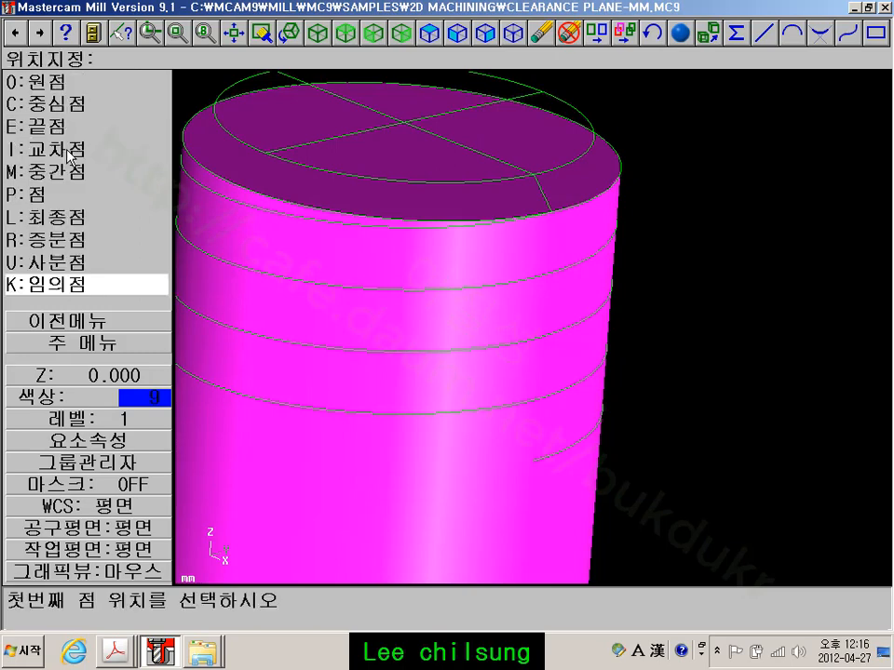
left_click(552, 211)
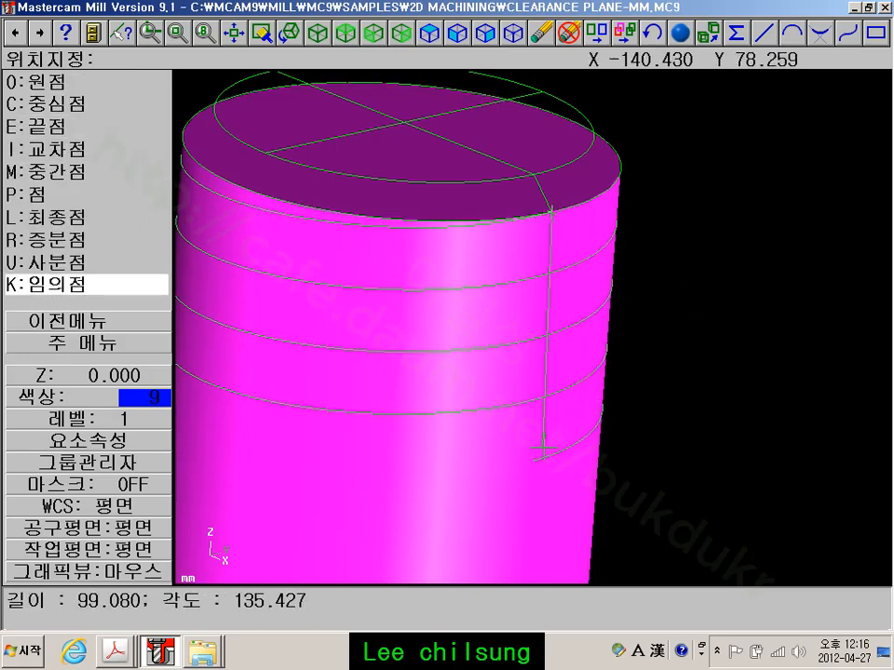
key("e")
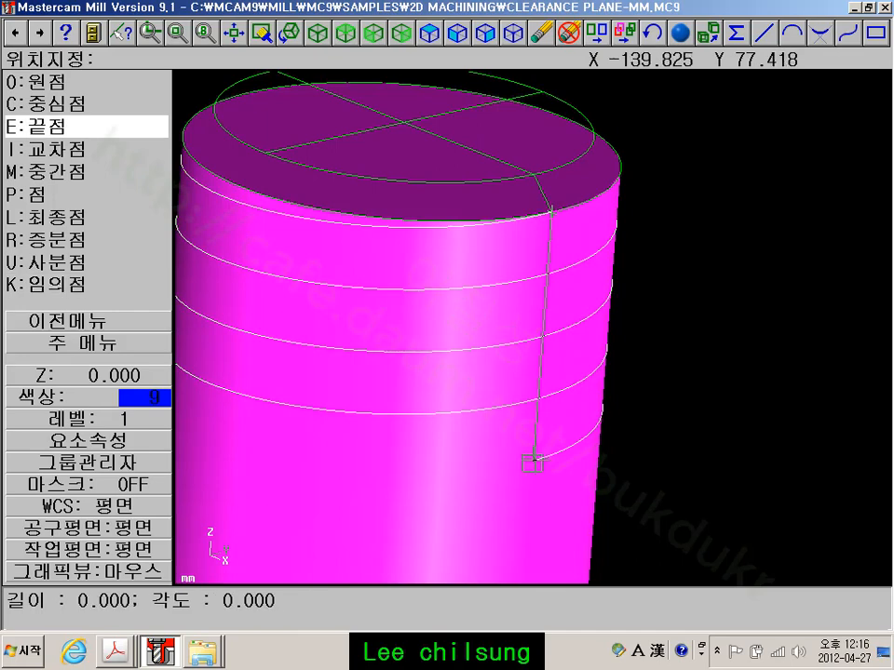
left_click(531, 461)
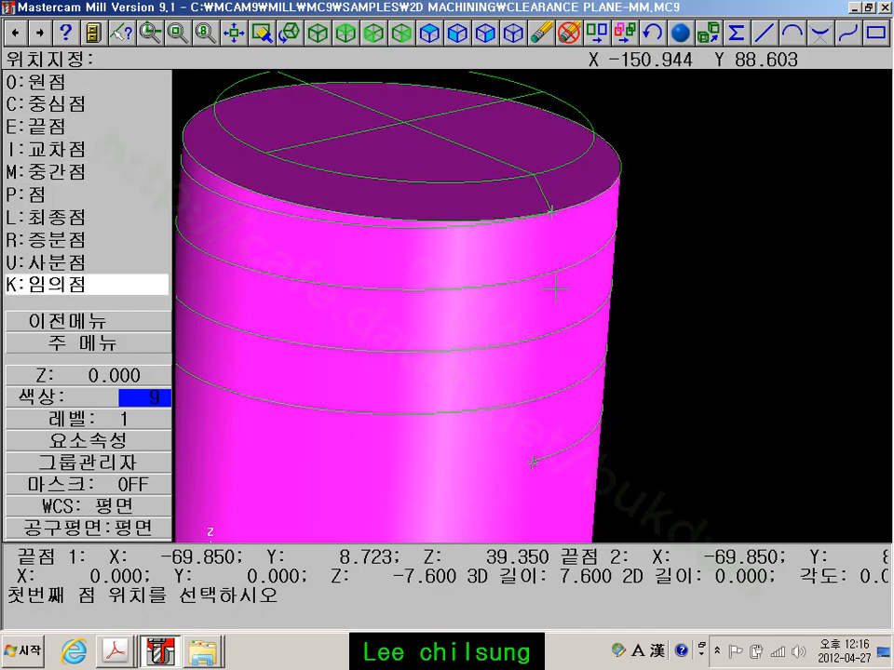
scroll(731, 340, "down", 2)
middle_click_drag(775, 353, 748, 324)
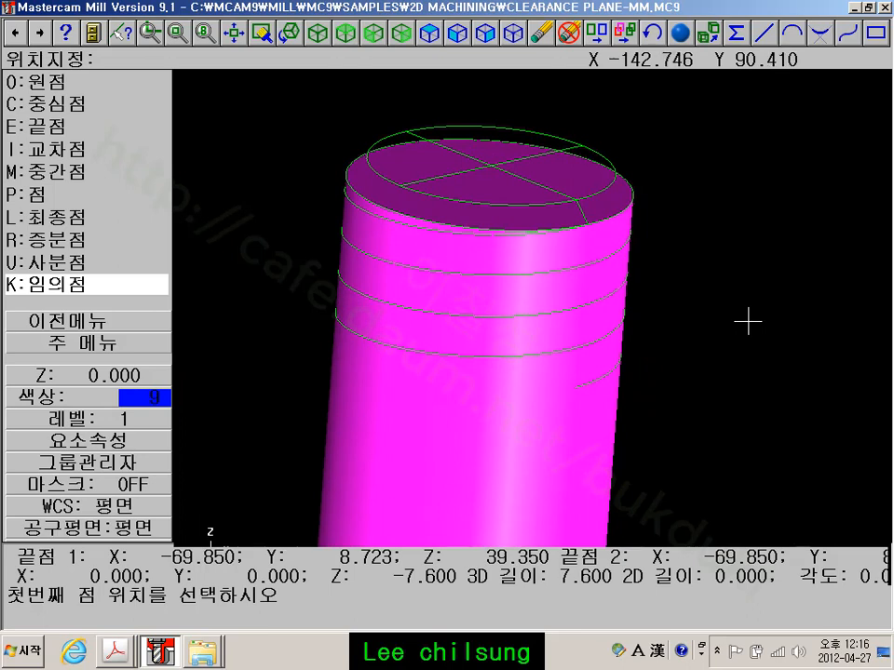
left_click(131, 346)
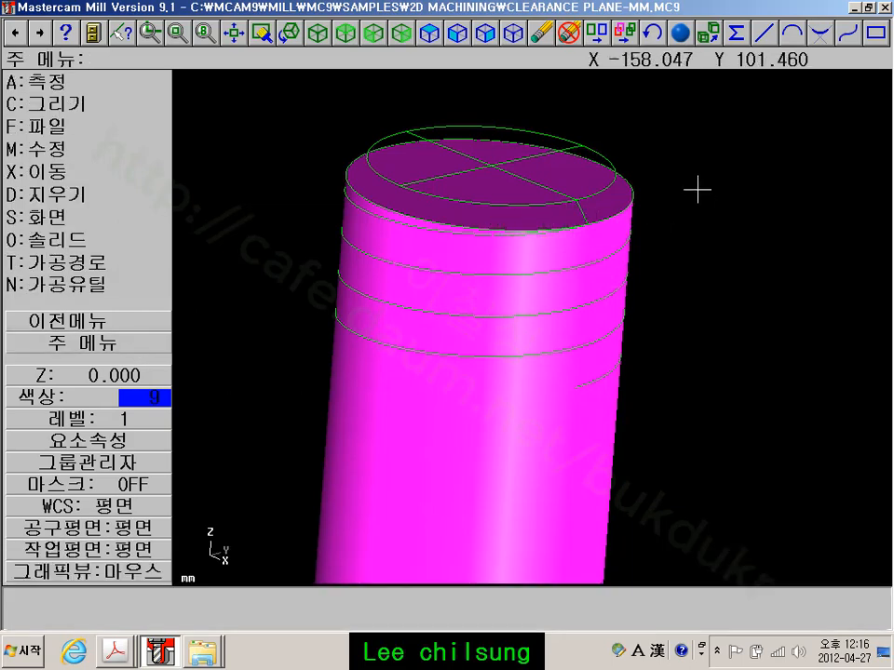
Examine the bolt's top end and the chamfer wireframe above it in the front and isometric views
scroll(637, 150, "up", 3)
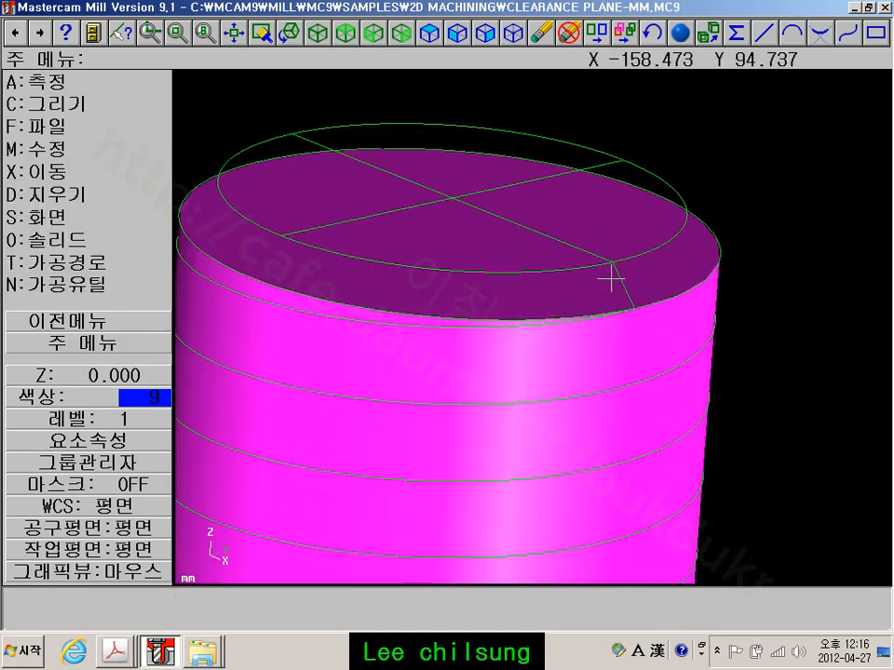
left_click(369, 34)
left_click(242, 31)
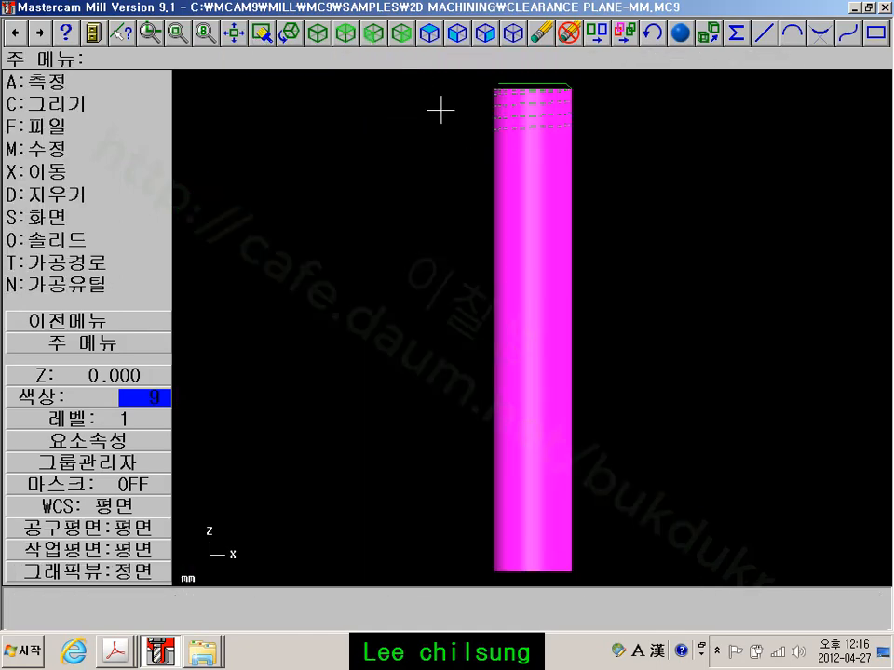
scroll(588, 316, "up", 5)
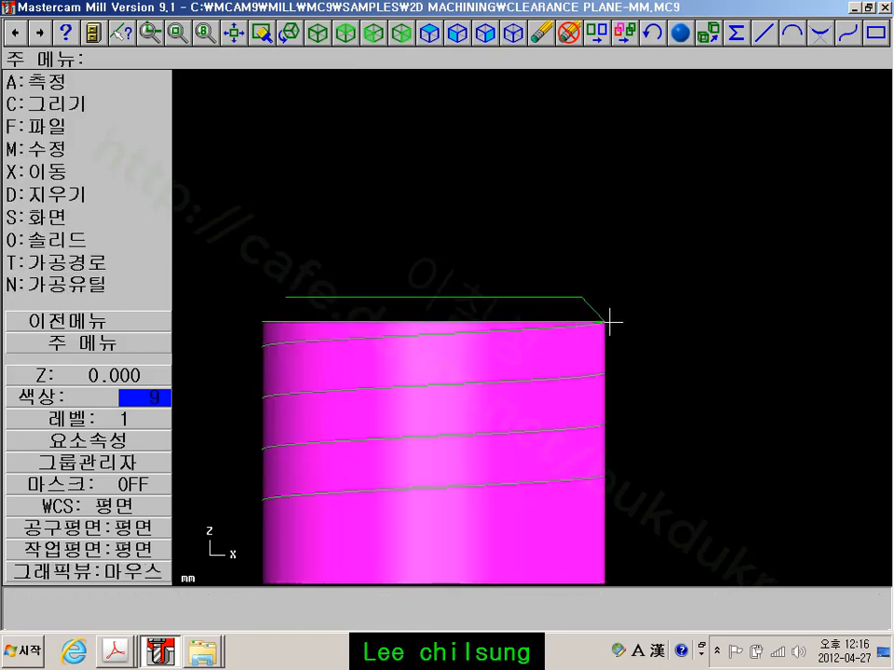
scroll(439, 324, "up", 2)
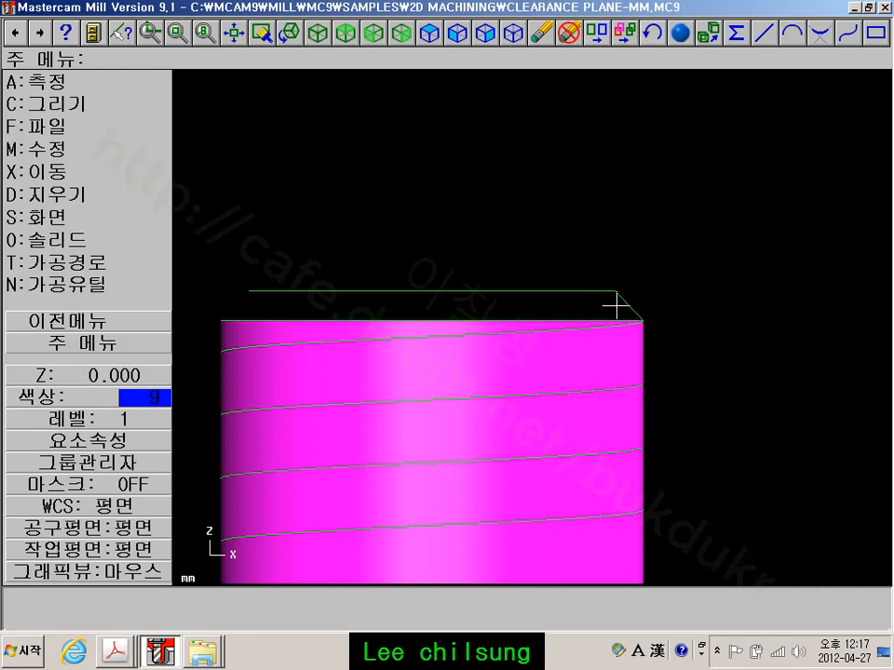
left_click(317, 35)
scroll(473, 272, "up", 4)
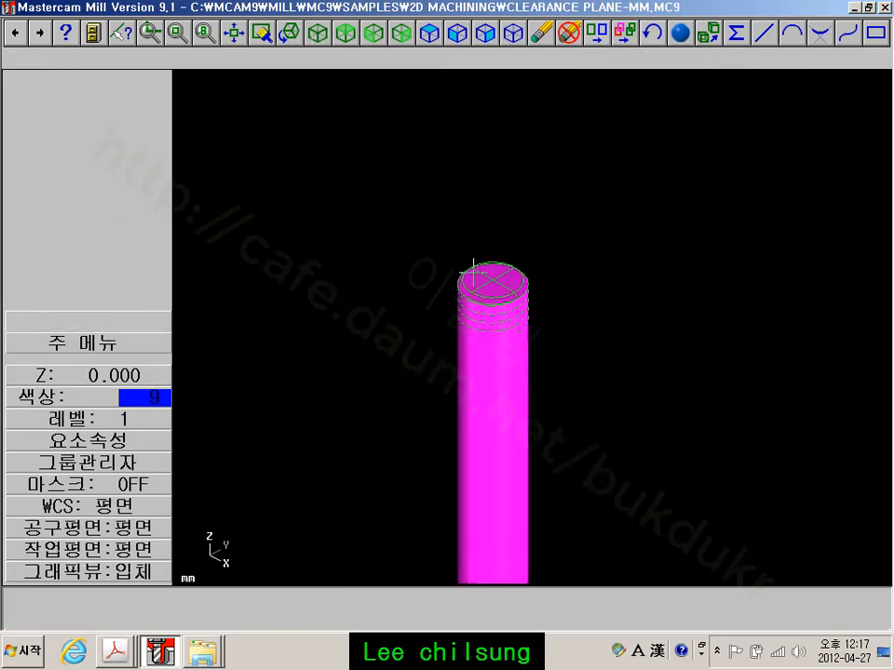
scroll(517, 307, "up", 3)
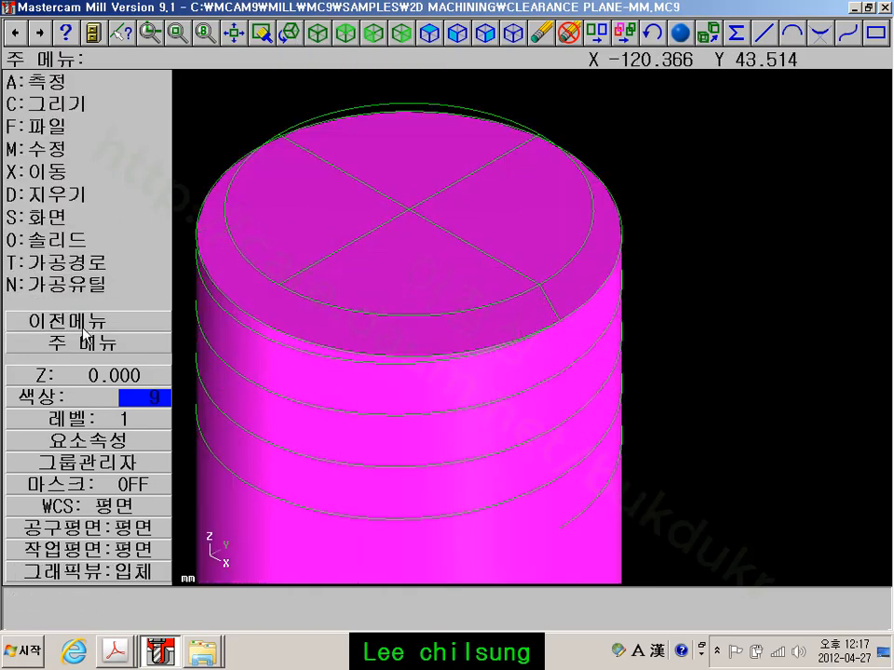
Set the construction depth to Z 40.250 from the upper endpoint of the bolt's chamfer line
left_click(74, 380)
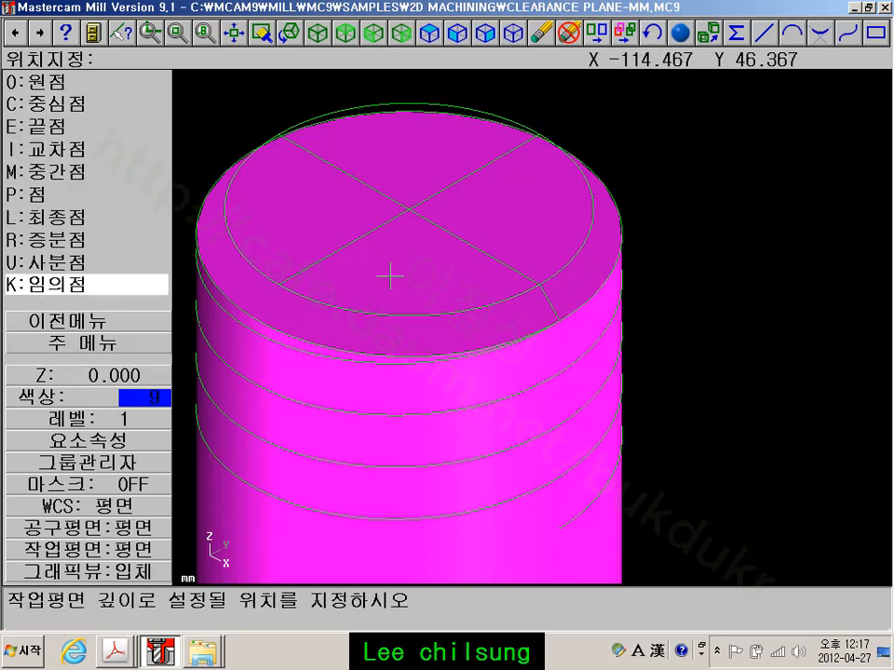
key("e")
left_click(540, 284)
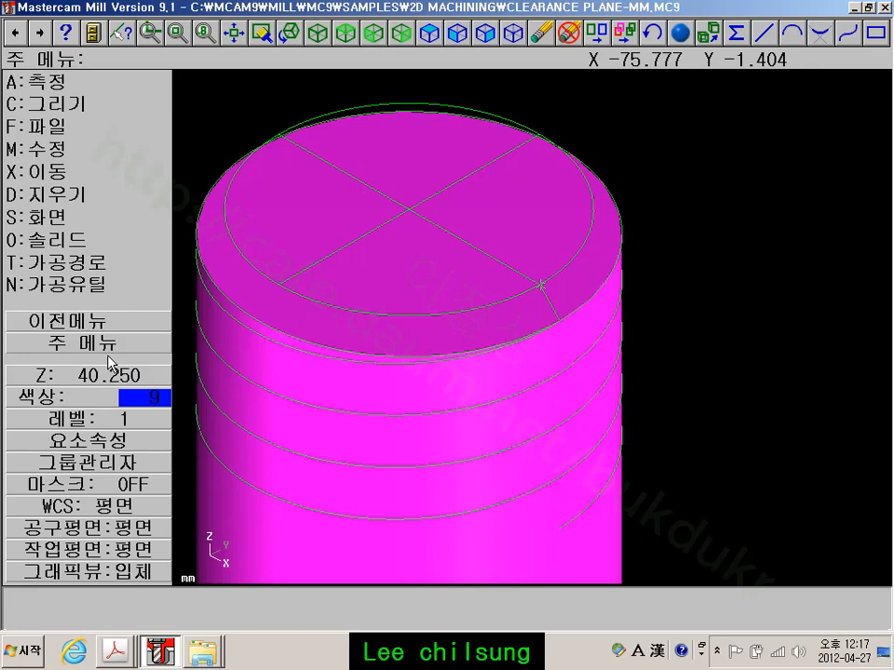
Project a copy of the circle on the bolt solid's top edge onto the current construction depth
left_click(74, 171)
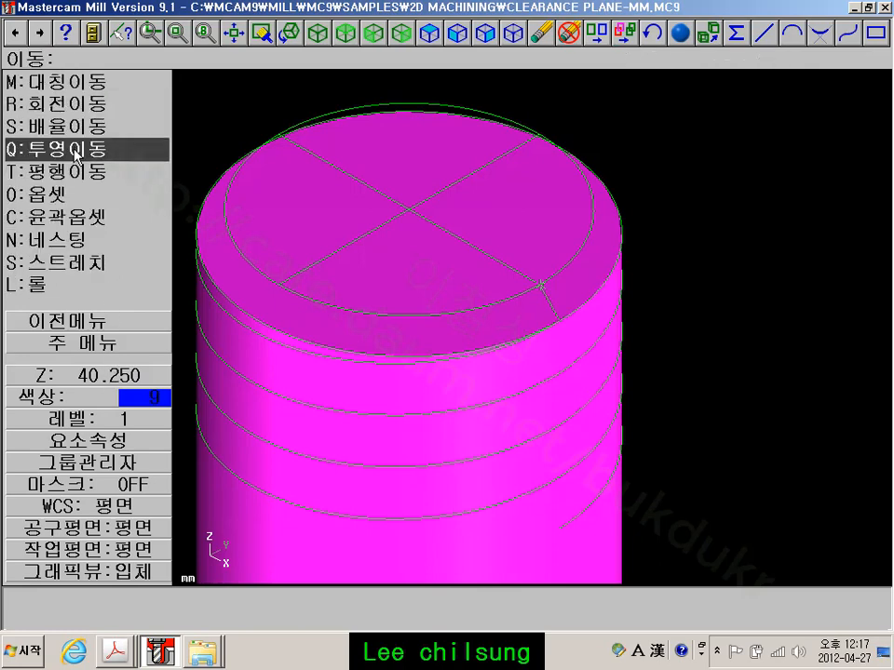
left_click(75, 154)
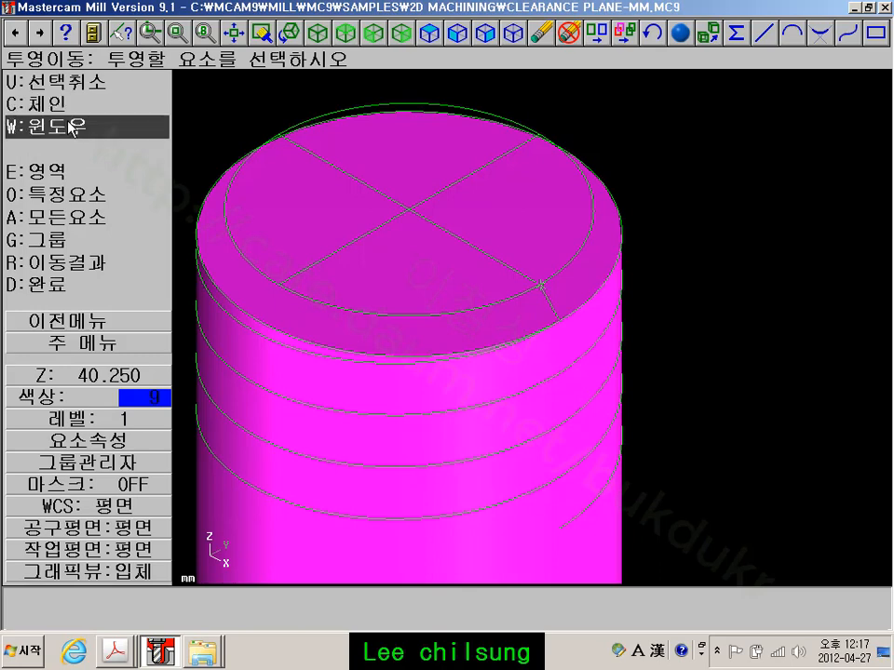
left_click(86, 194)
left_click(73, 130)
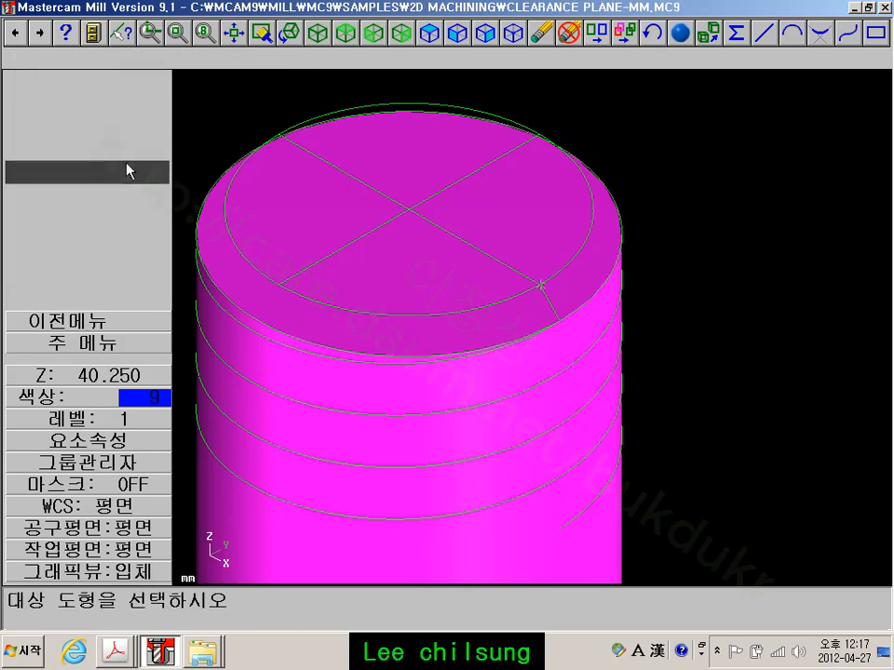
left_click(100, 322)
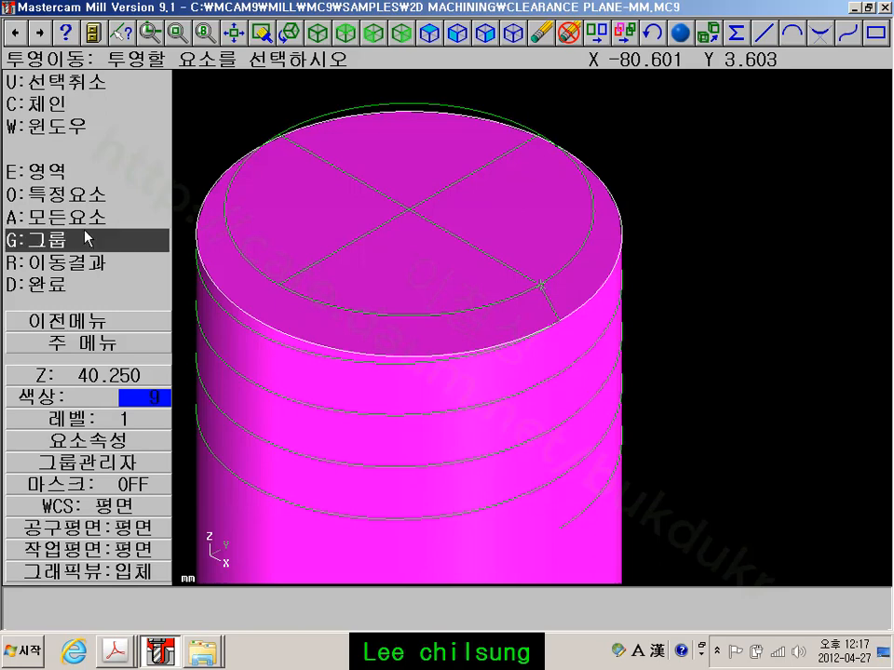
left_click(65, 284)
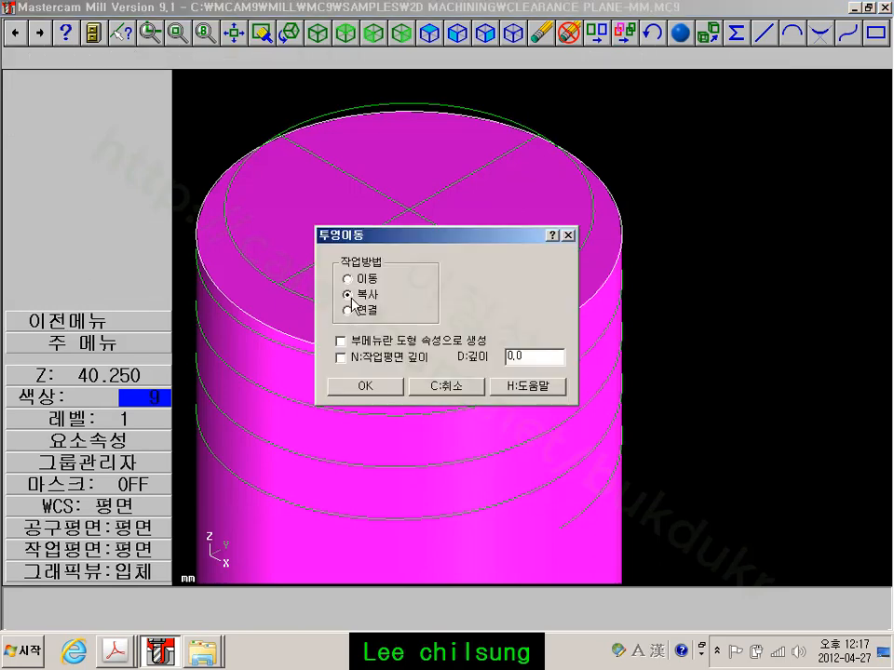
left_click(342, 357)
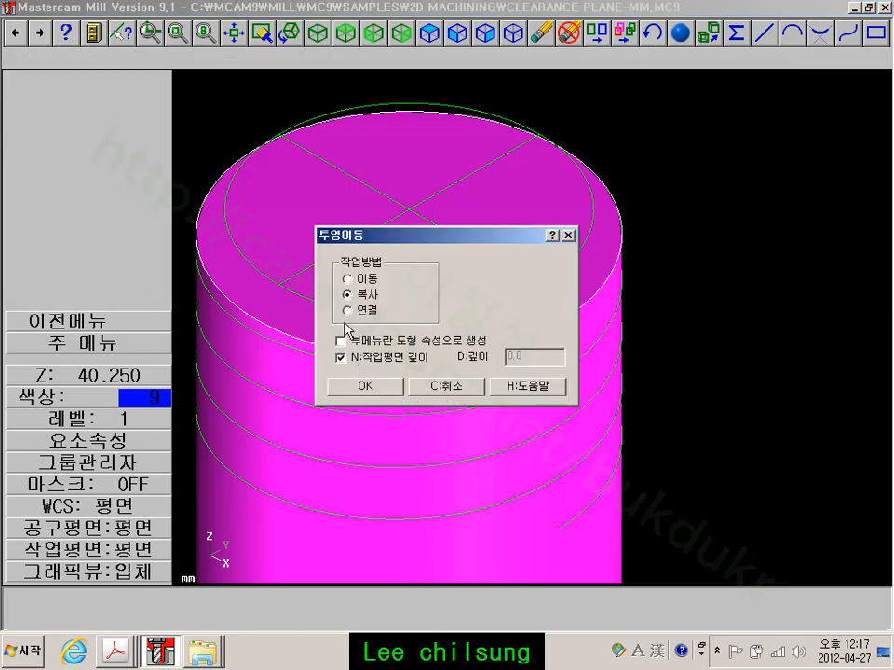
left_click(382, 384)
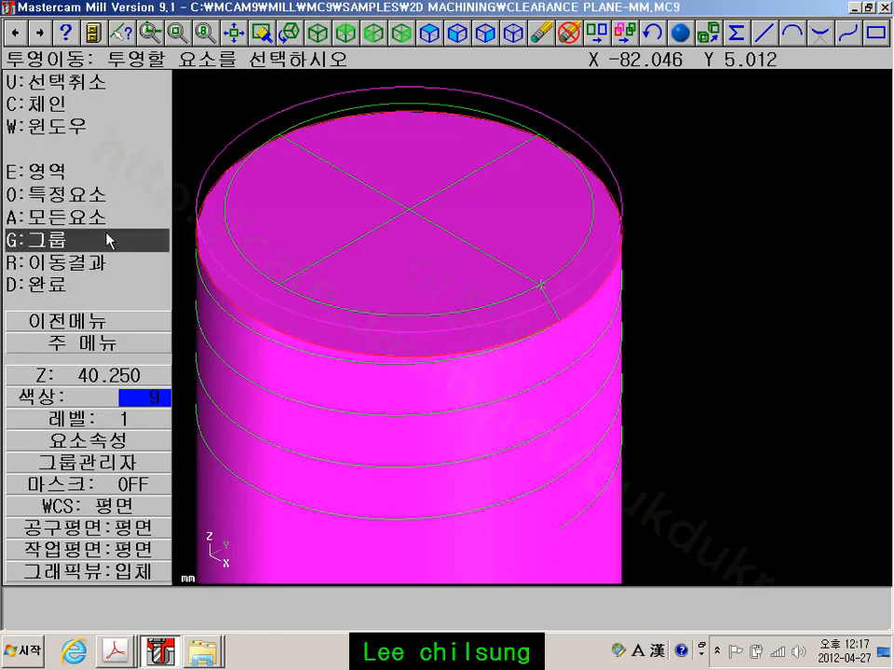
Extrude the projected circle downward 5 mm as a boss added to the bolt solid
left_click(66, 345)
left_click(46, 239)
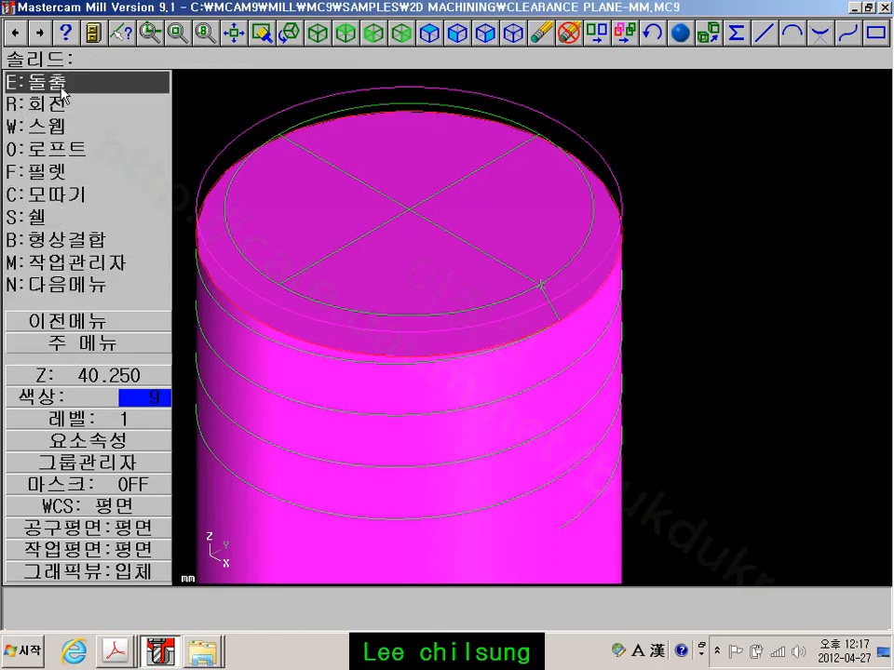
left_click(40, 82)
left_click(247, 117)
left_click(76, 218)
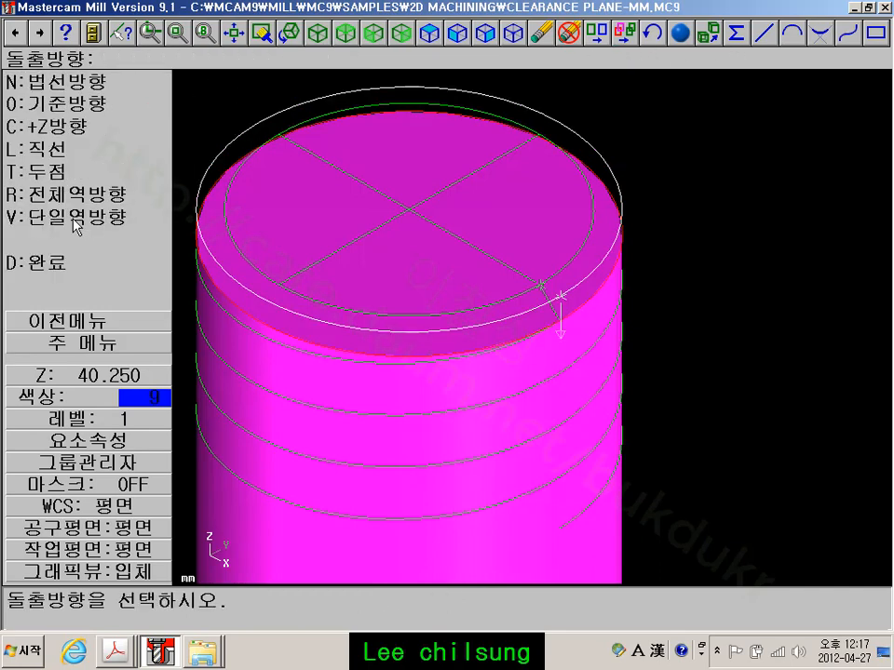
left_click(78, 261)
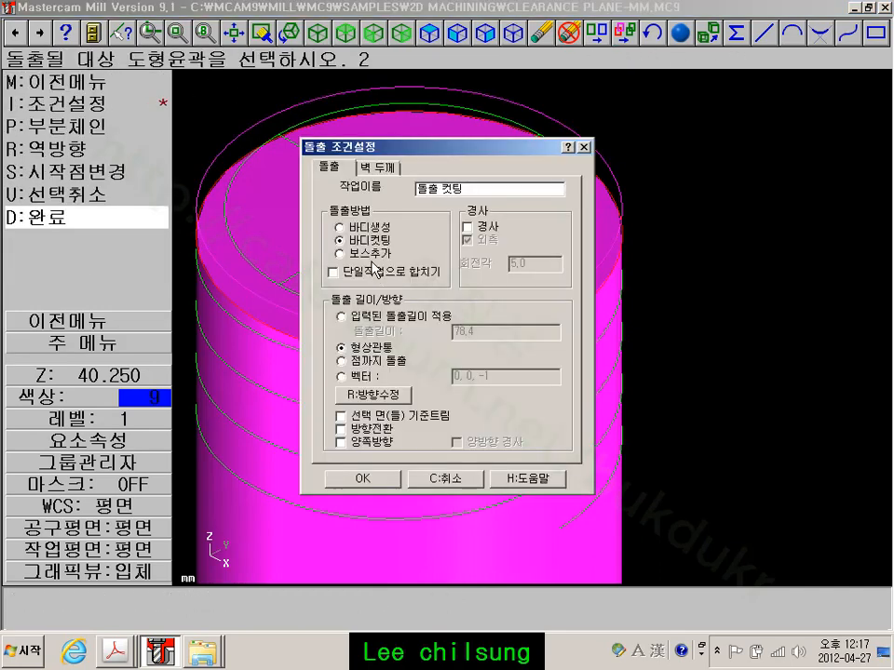
left_click(341, 252)
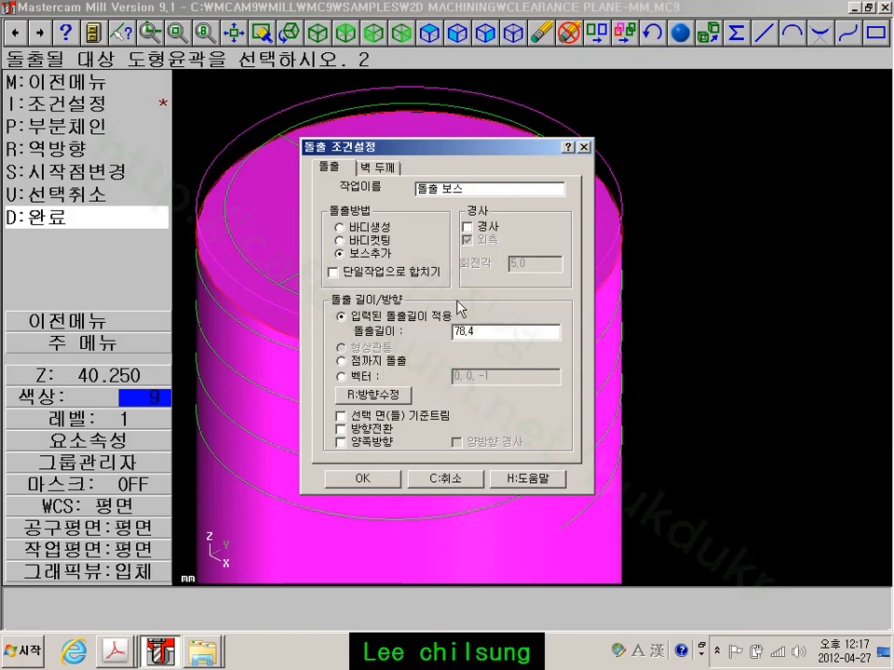
double_click(504, 337)
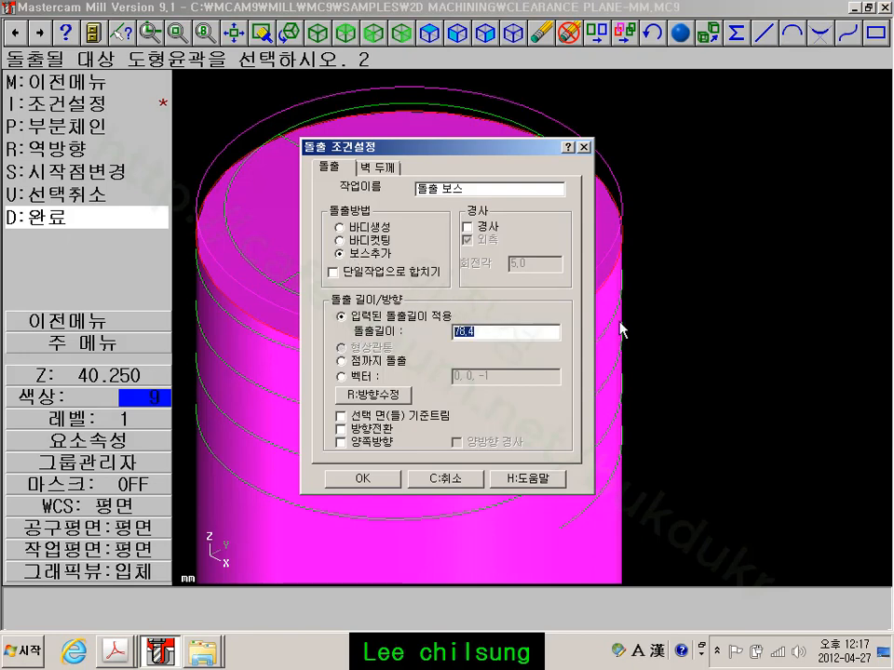
type("5")
left_click(377, 476)
Measure the two-point distance between the upper and lower endpoints of the bolt's chamfer line
scroll(742, 262, "down", 2)
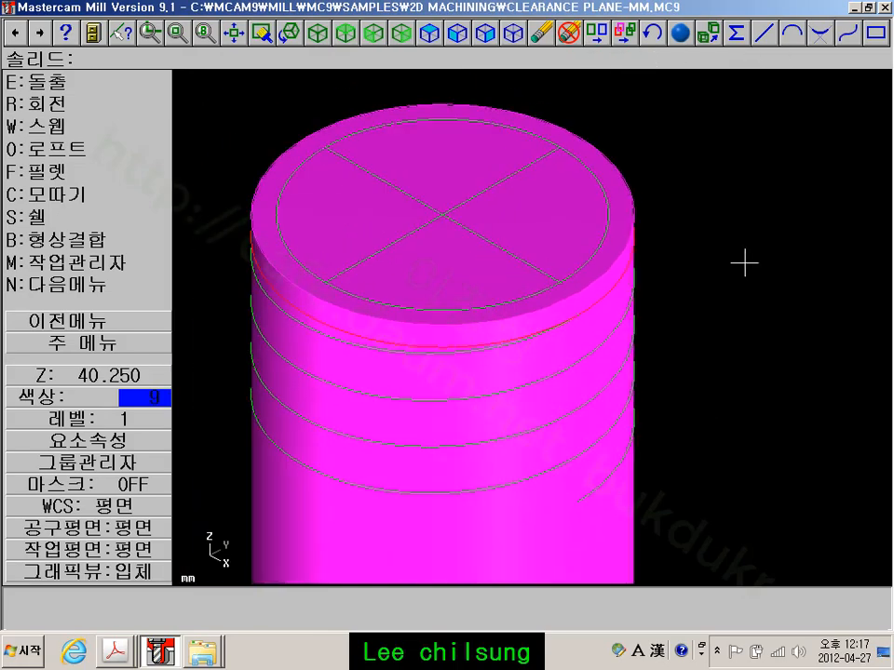
scroll(740, 337, "down", 1)
middle_click_drag(740, 337, 740, 301)
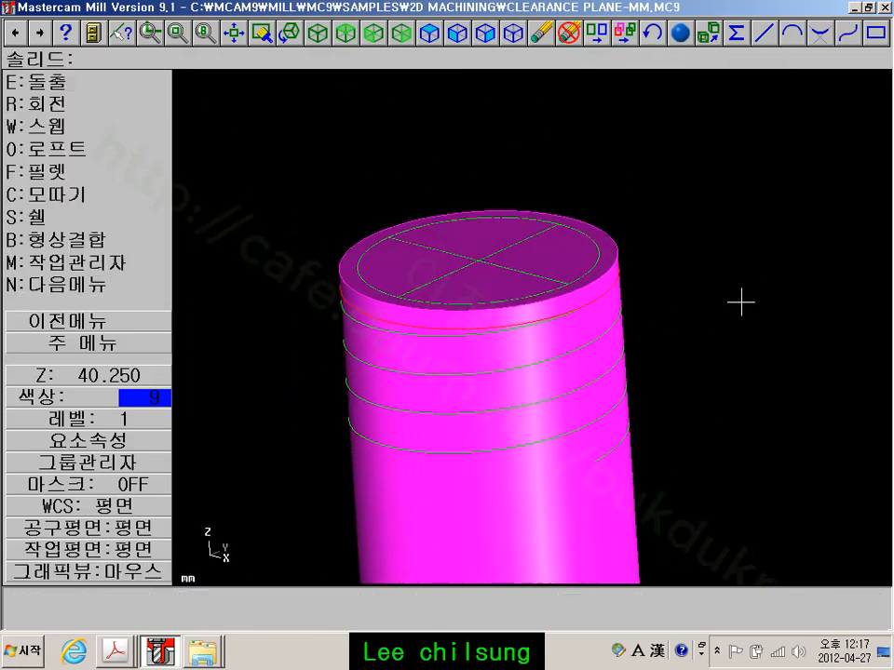
scroll(575, 292, "up", 1)
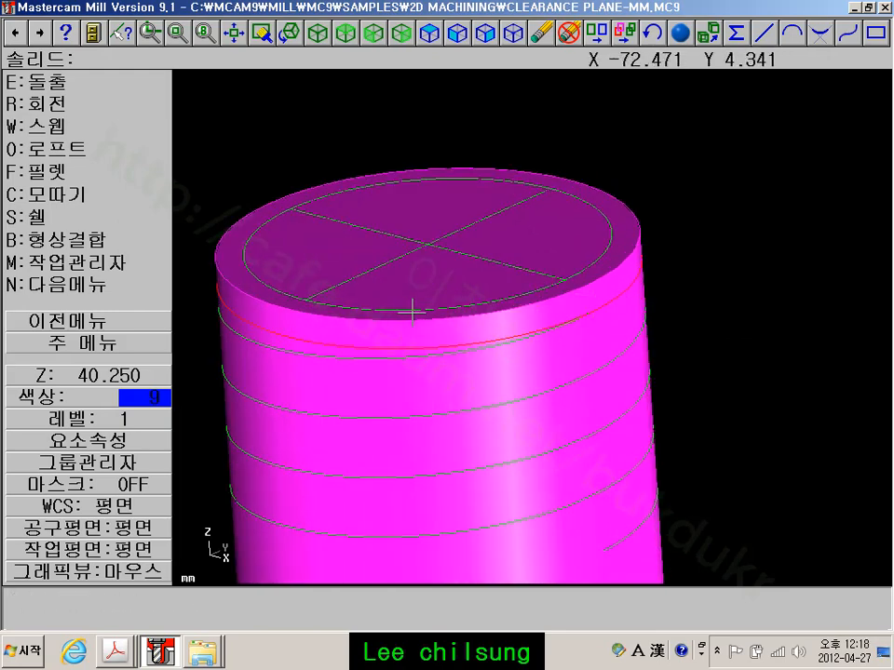
scroll(577, 284, "up", 3)
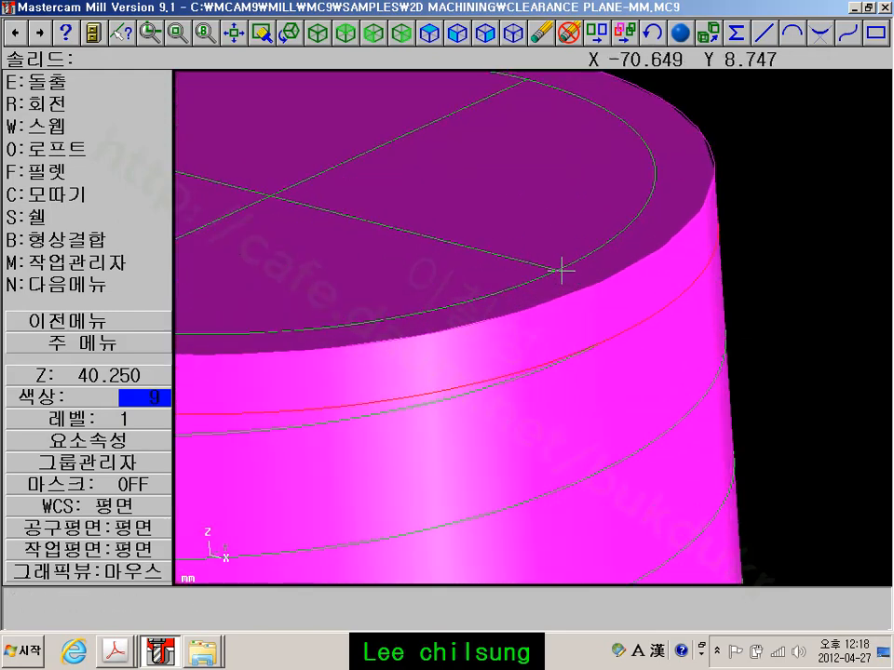
scroll(588, 344, "down", 3)
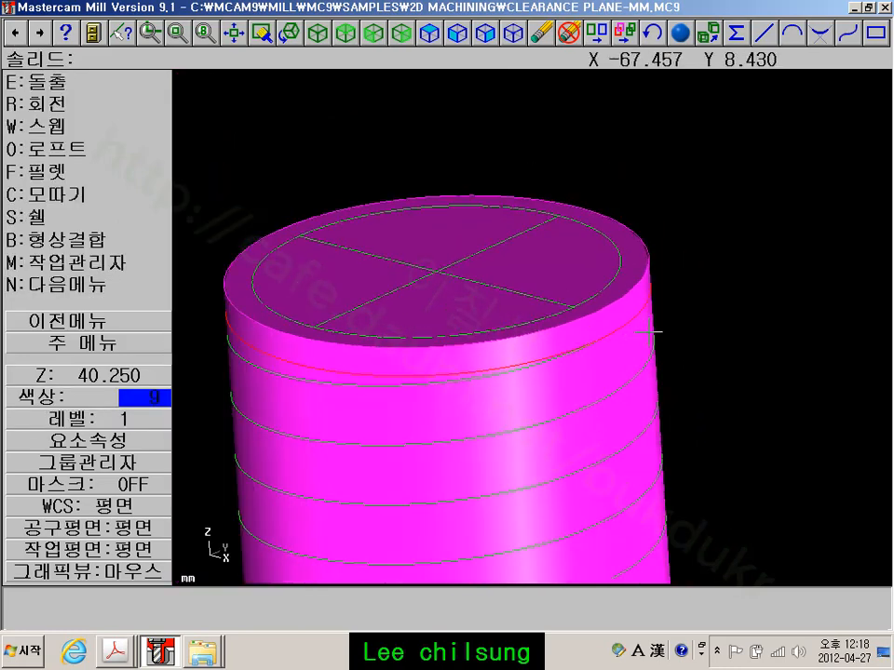
left_click(131, 319)
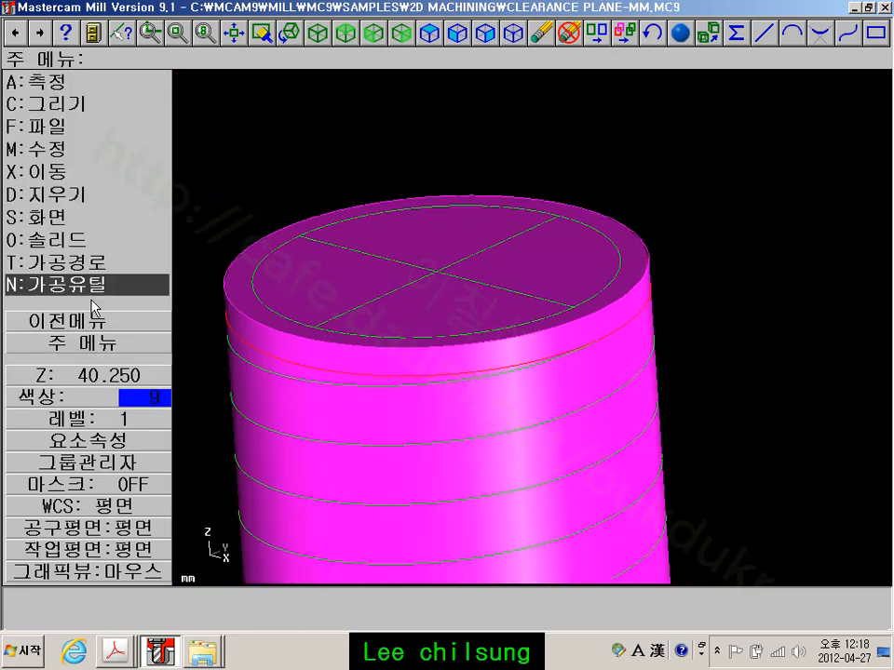
left_click(62, 82)
left_click(65, 149)
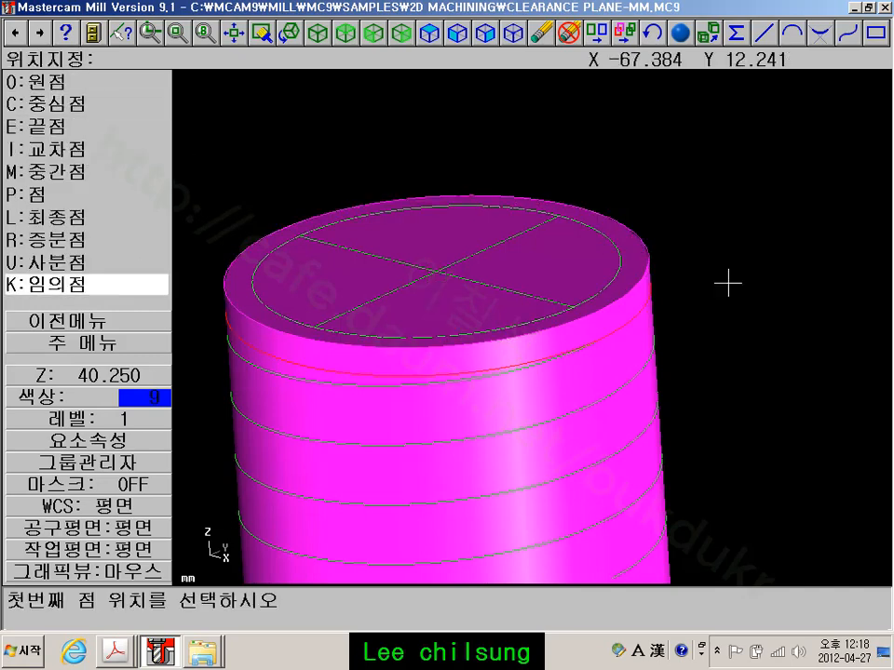
scroll(710, 336, "up", 2)
scroll(709, 336, "up", 1)
left_click(412, 291)
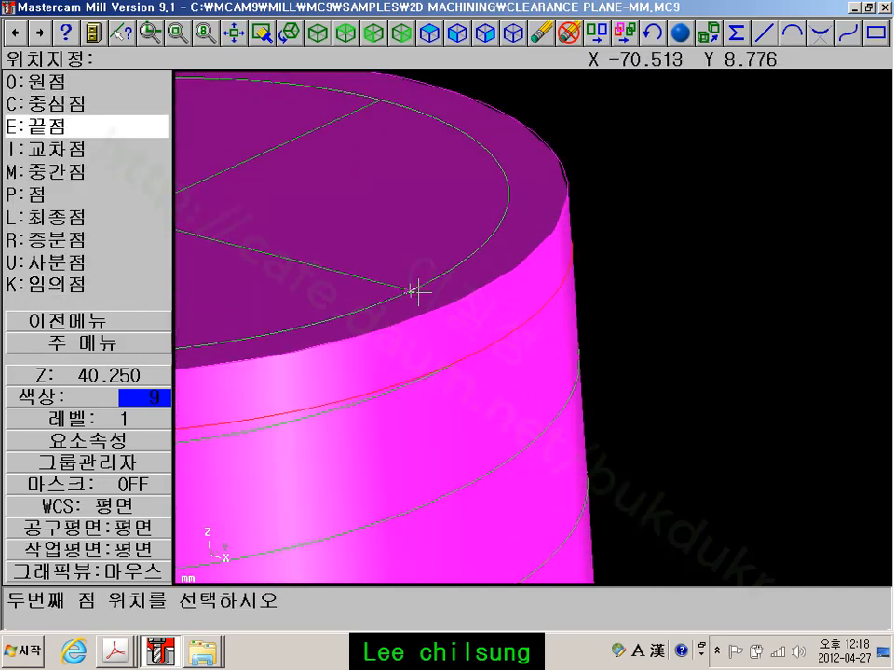
left_click(458, 360)
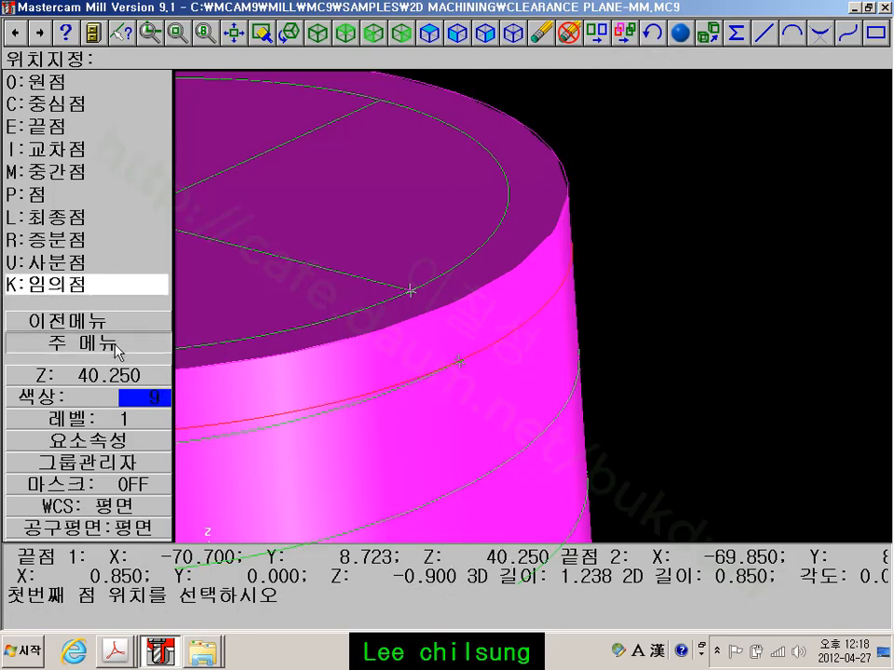
left_click(86, 343)
Chamfer the bolt solid's top circular edge with a single distance of 0.9 mm
scroll(726, 363, "down", 1)
scroll(726, 363, "down", 1)
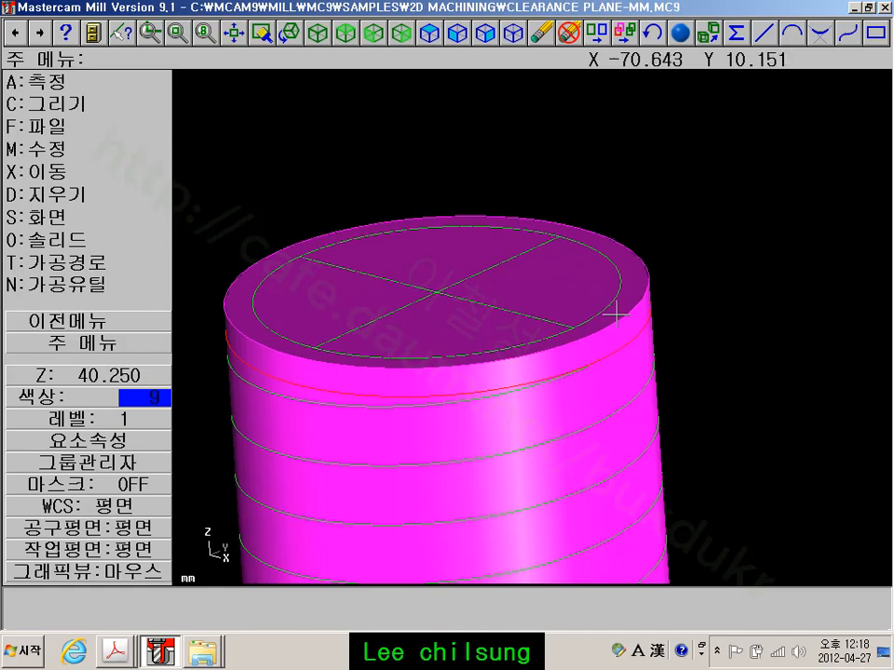
left_click(63, 347)
left_click(55, 240)
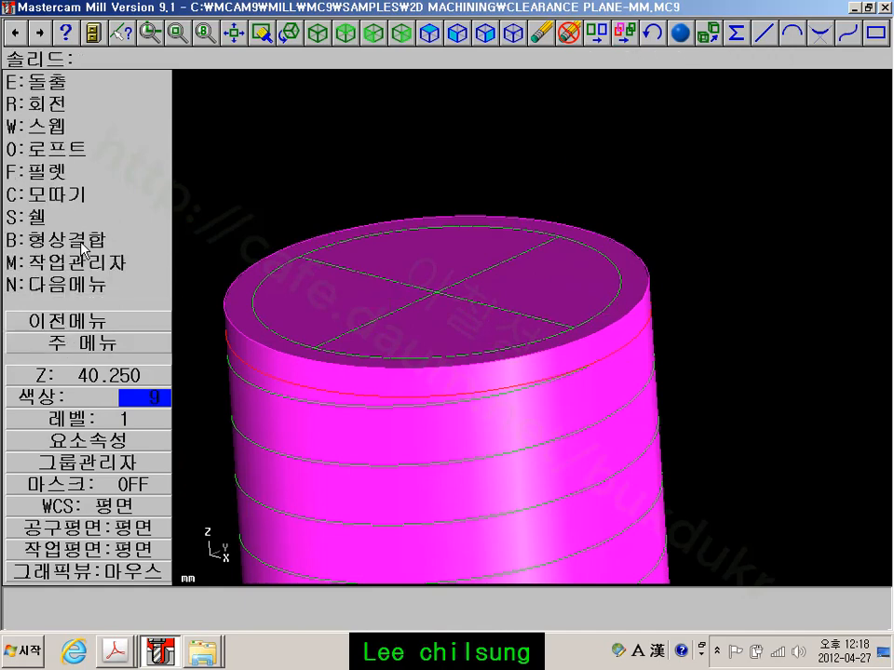
left_click(71, 198)
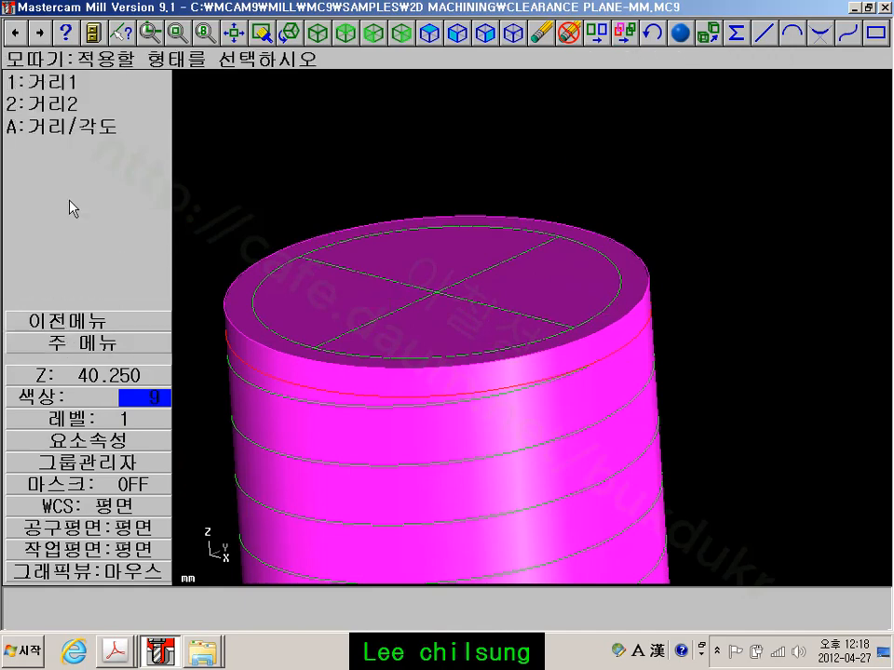
left_click(73, 85)
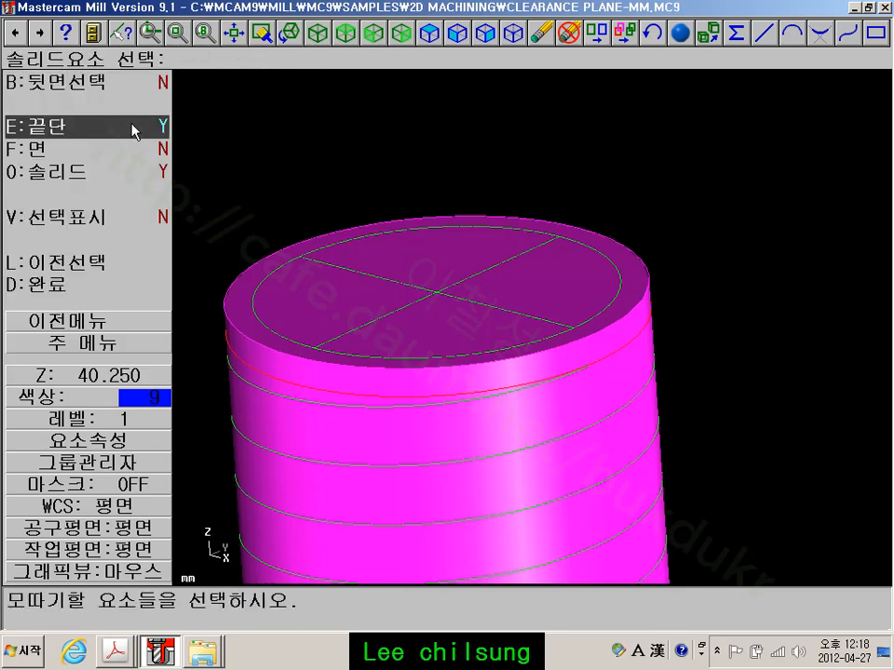
left_click(654, 296)
left_click(47, 285)
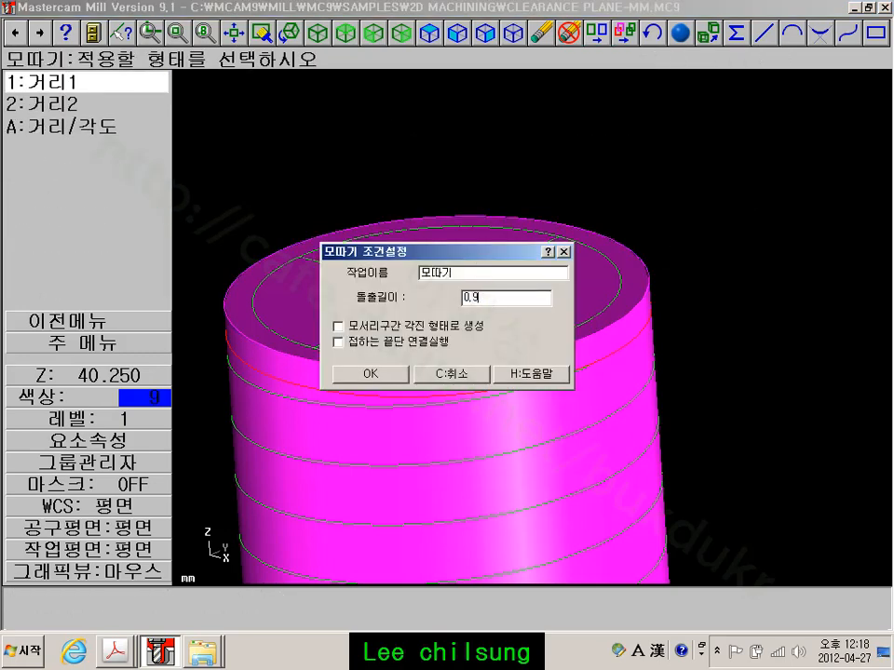
left_click(384, 374)
Compare the bolt's chamfered edge with the wireframe chamfer line in the front and isometric views
scroll(696, 399, "up", 3)
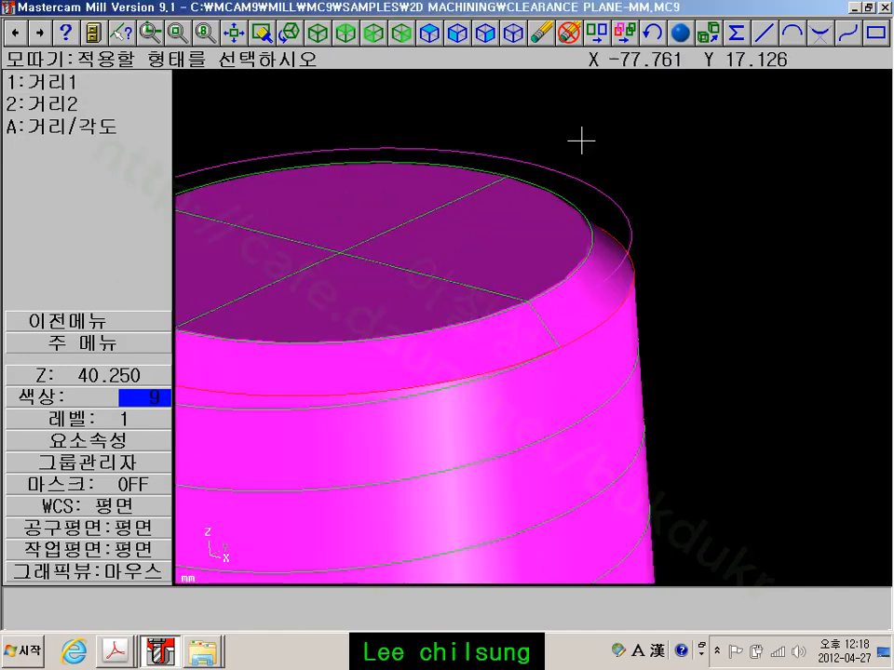
left_click(345, 32)
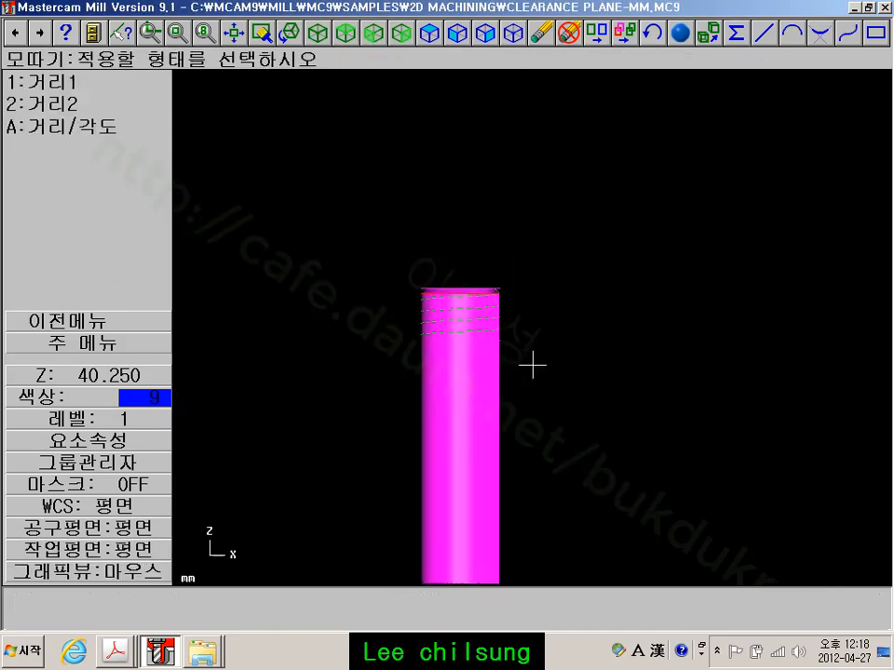
scroll(444, 285, "up", 6)
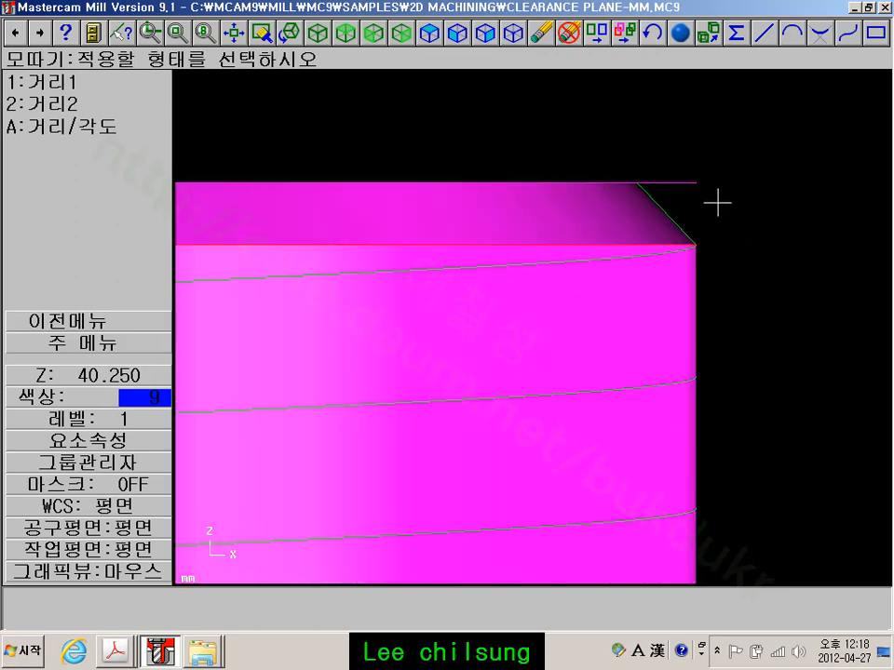
scroll(626, 195, "up", 1)
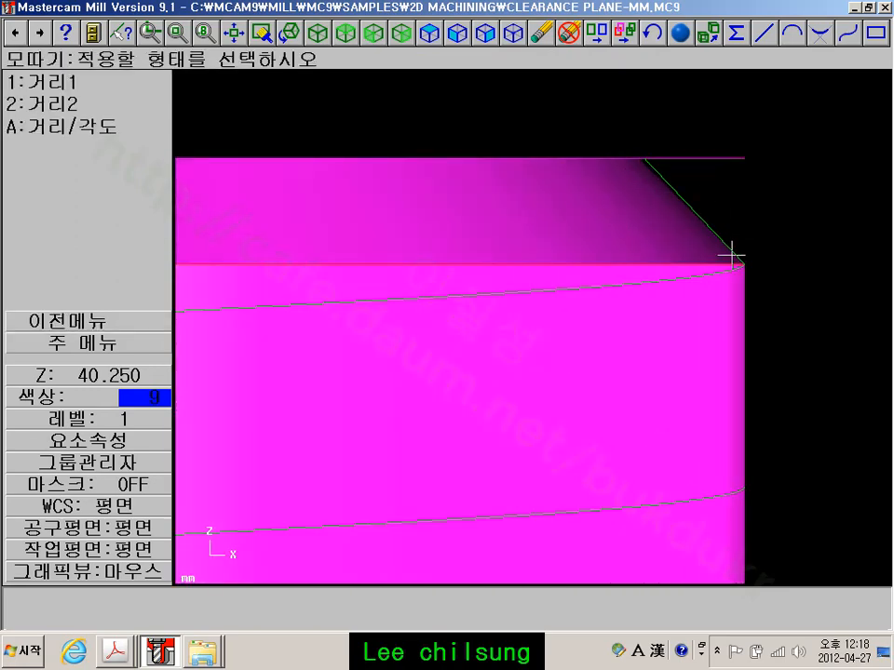
left_click(318, 34)
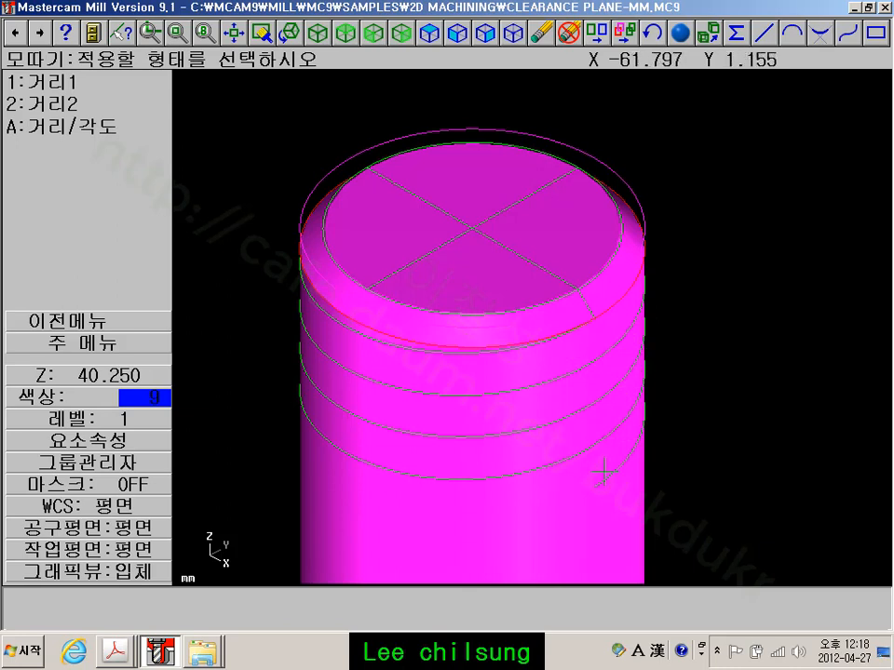
Delete the helical thread curve wrapped around the upper part of the bolt
left_click(111, 344)
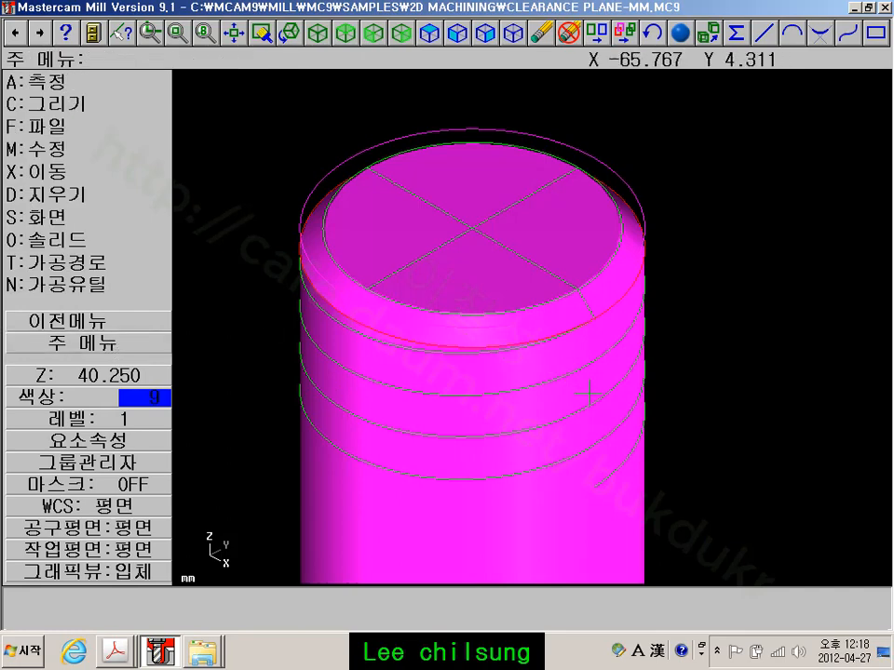
middle_click(423, 293)
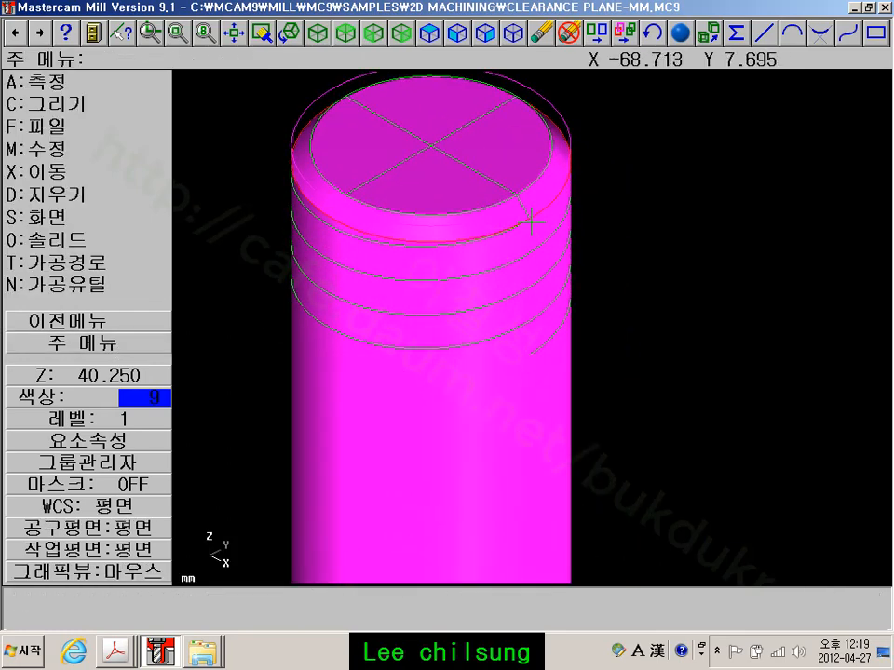
middle_click_drag(389, 160, 398, 216)
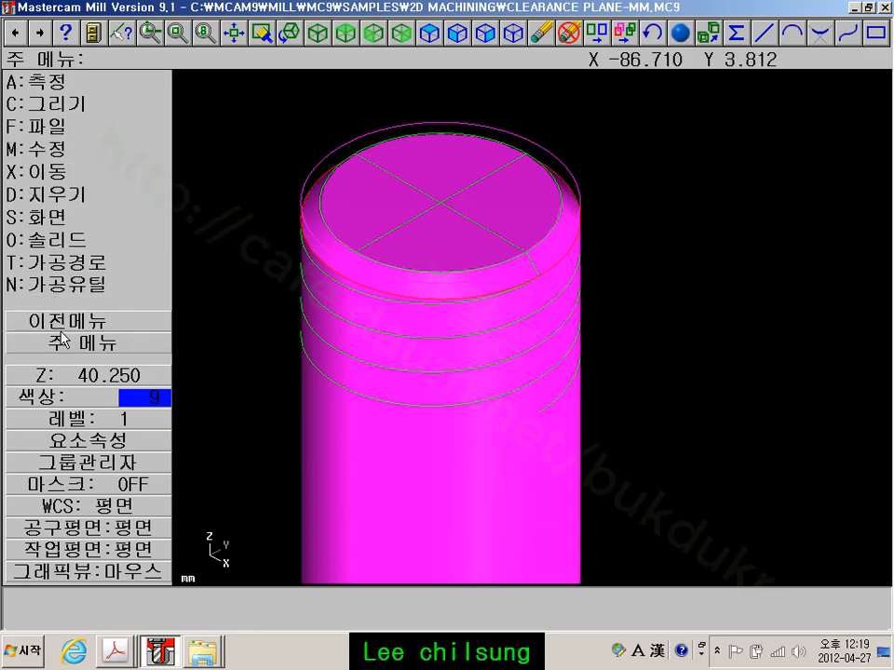
left_click(65, 195)
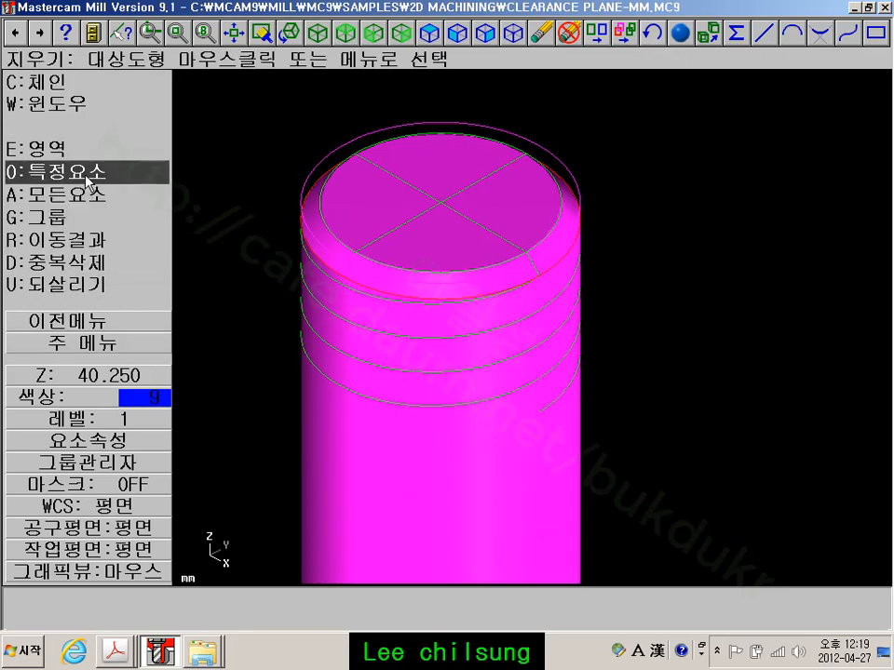
left_click(84, 172)
left_click(88, 175)
left_click(335, 387)
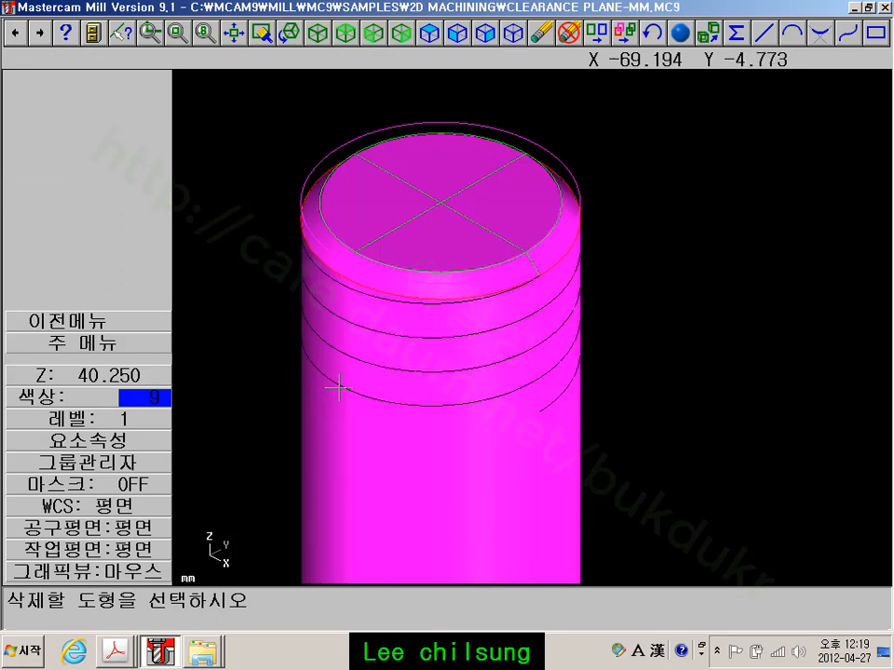
scroll(233, 308, "up", 3)
scroll(234, 308, "down", 2)
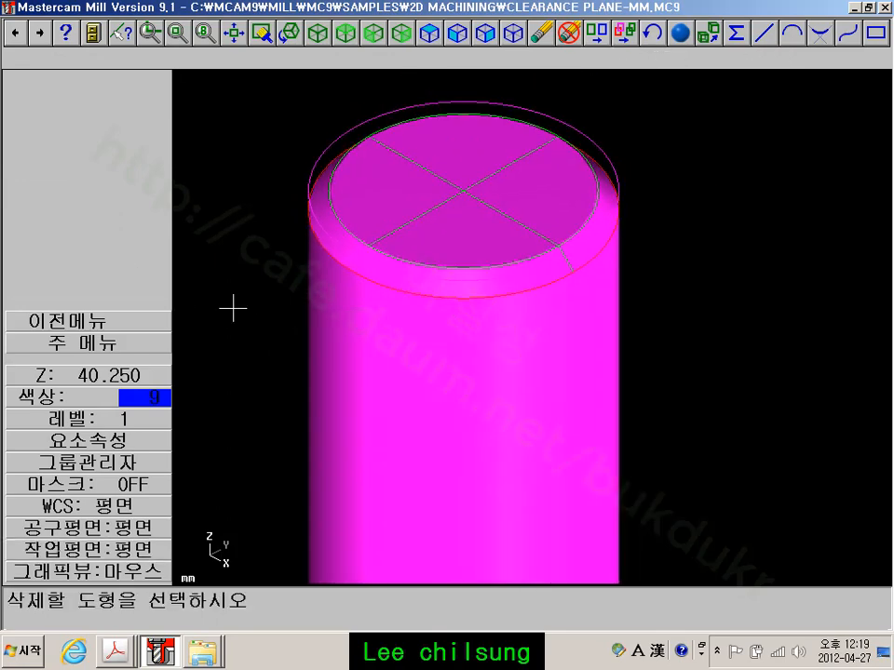
Delete the crossed centre lines on the bolt's top face and the short chamfer line at its edge
left_click(100, 321)
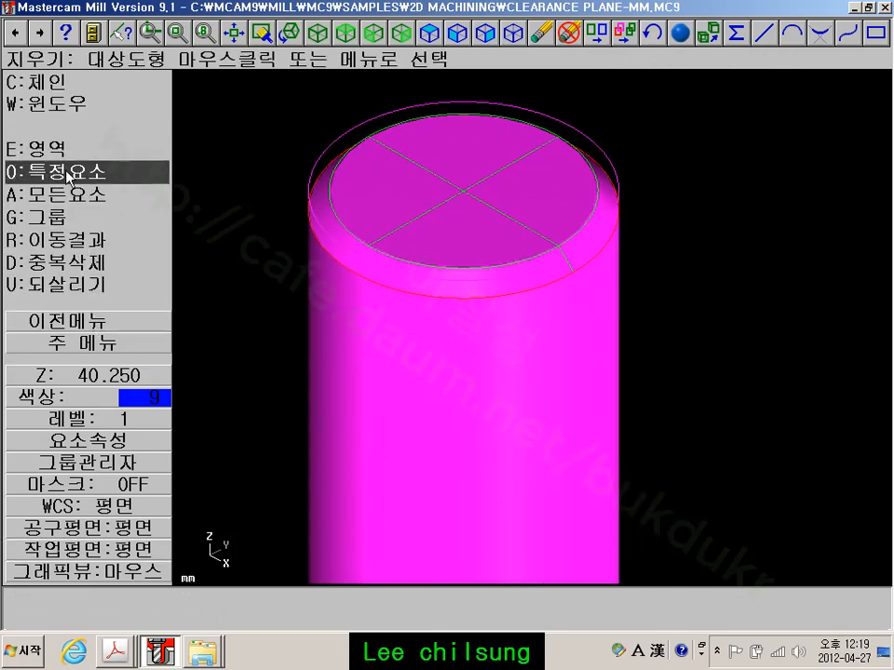
left_click(65, 173)
left_click(98, 106)
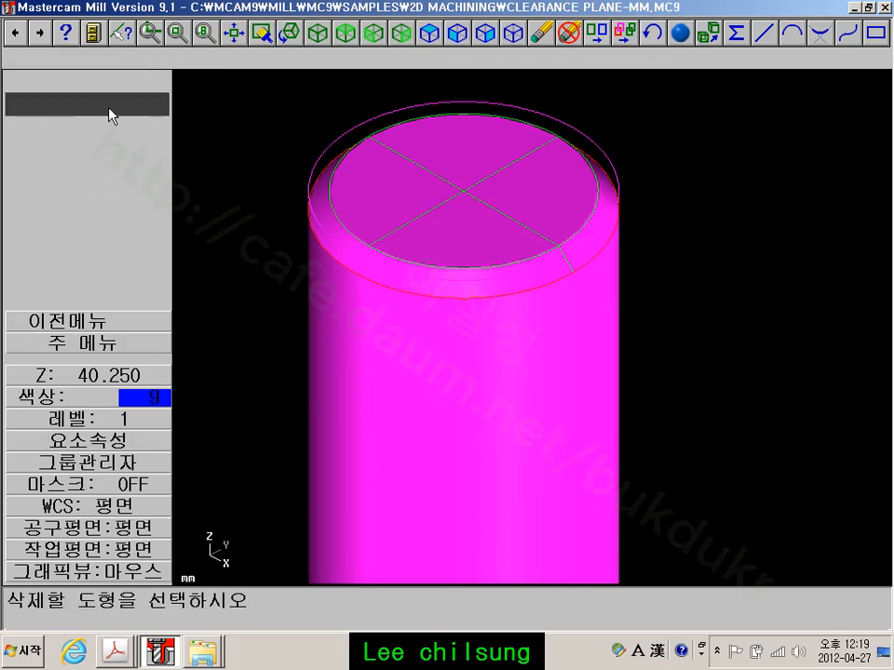
scroll(383, 198, "down", 1)
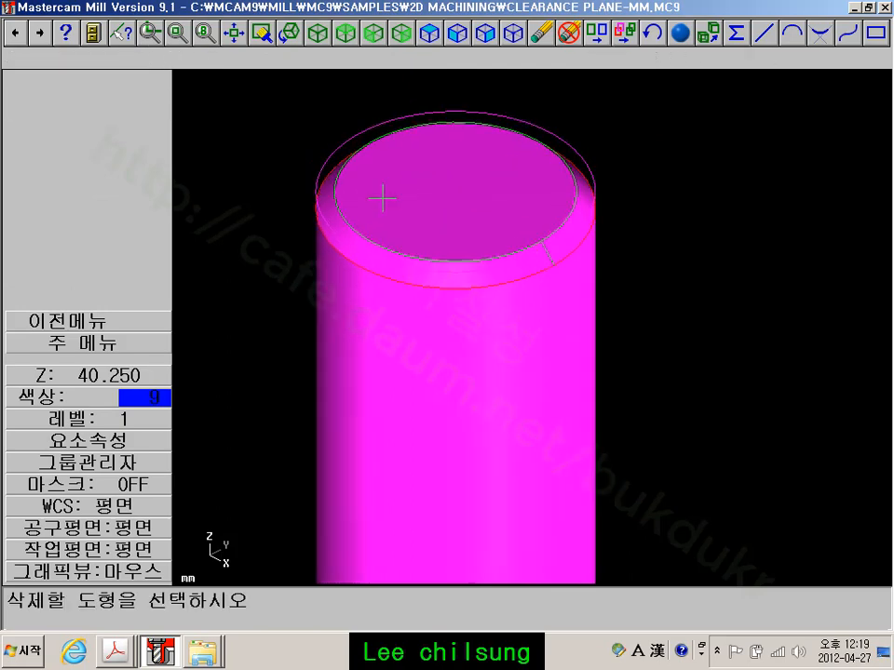
scroll(384, 198, "up", 1)
left_click(576, 252)
scroll(693, 229, "down", 1)
scroll(701, 229, "up", 3)
scroll(701, 229, "down", 3)
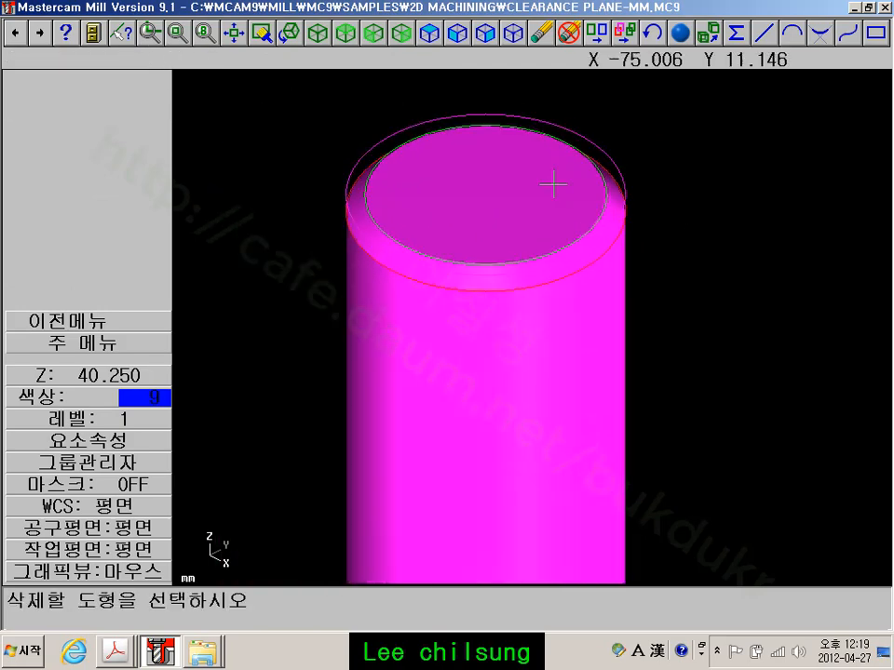
scroll(512, 180, "up", 2)
left_click(86, 341)
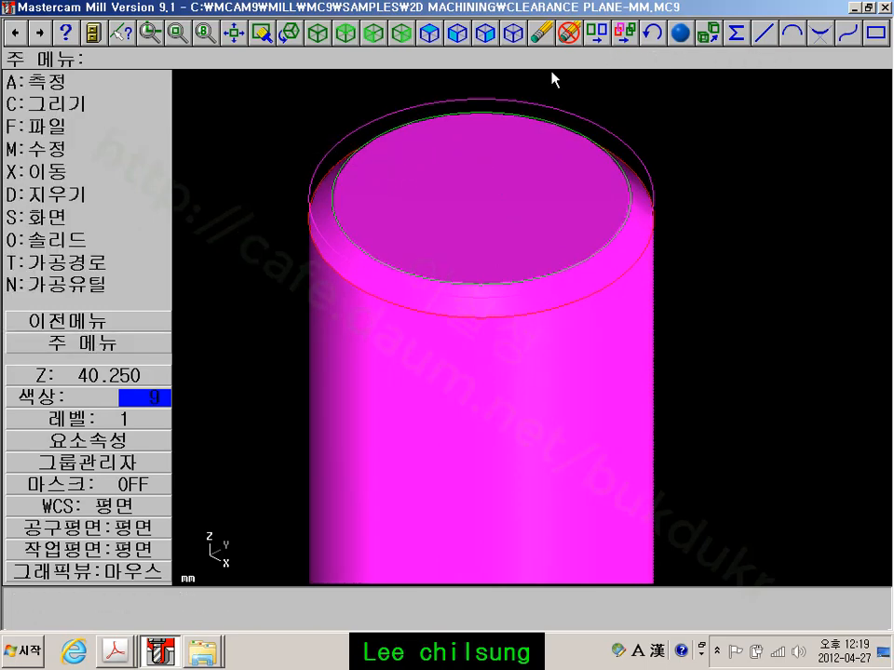
Clear the group and result colours from the wireframe circles at the bolt's top
left_click(568, 33)
scroll(764, 256, "up", 1)
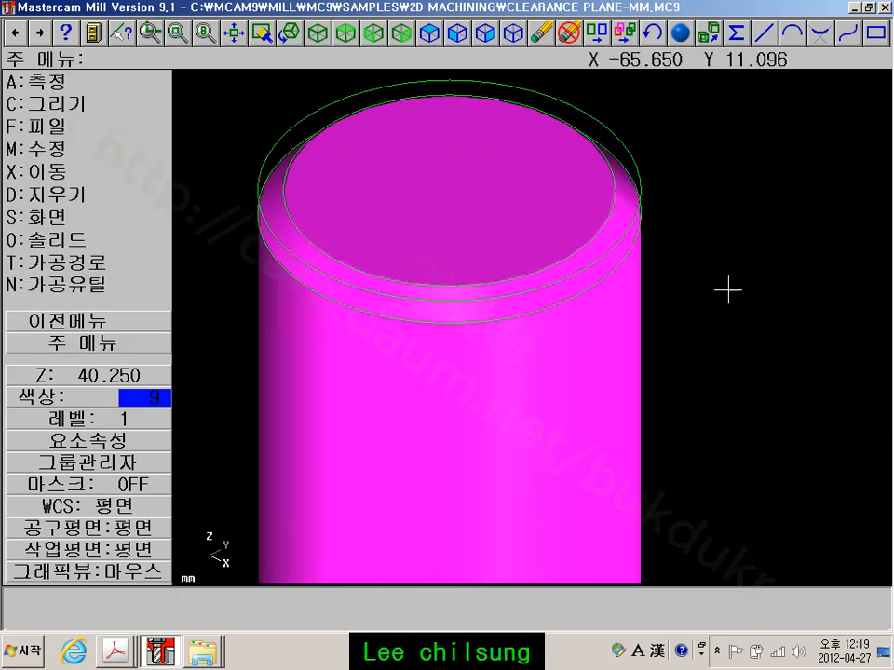
mouse_move(721, 307)
middle_mouse_down()
mouse_move(718, 268)
mouse_move(727, 259)
mouse_move(738, 295)
mouse_move(723, 288)
middle_mouse_up()
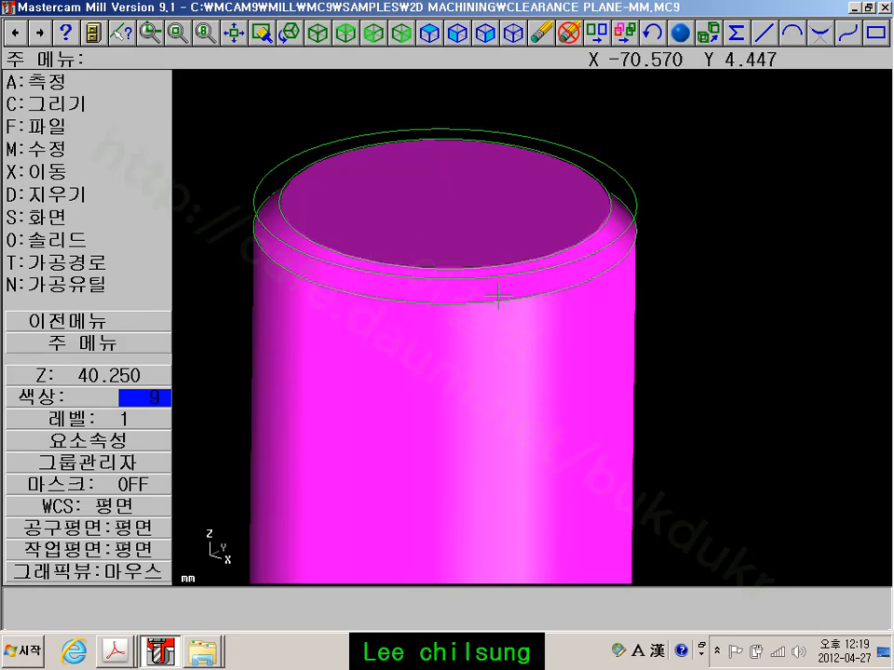
scroll(693, 360, "down", 3)
middle_click_drag(750, 312, 726, 257, "shift")
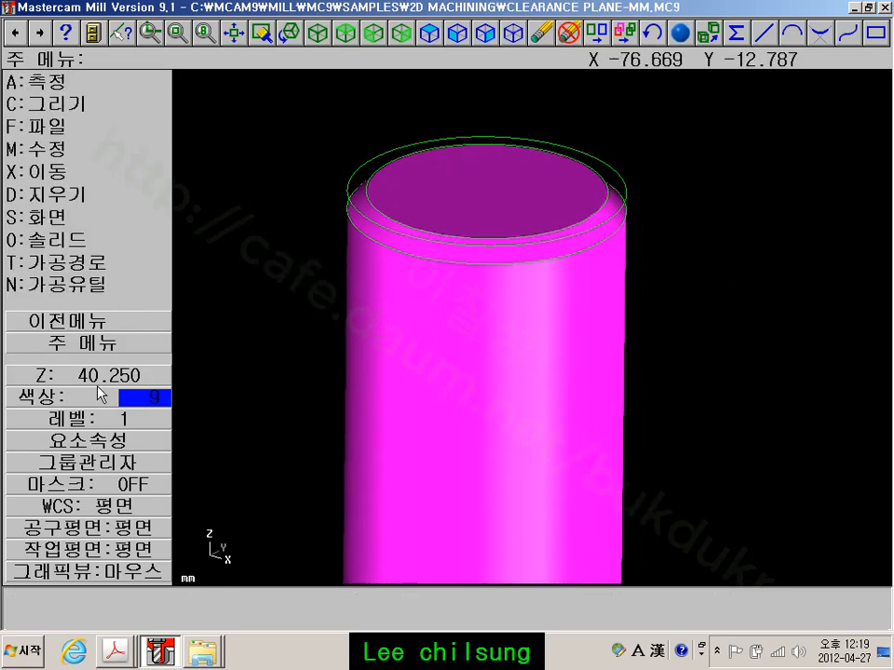
Set the drawing colour to 11 and the line width to the third thickness for new geometry
left_click(100, 395)
left_click(549, 321)
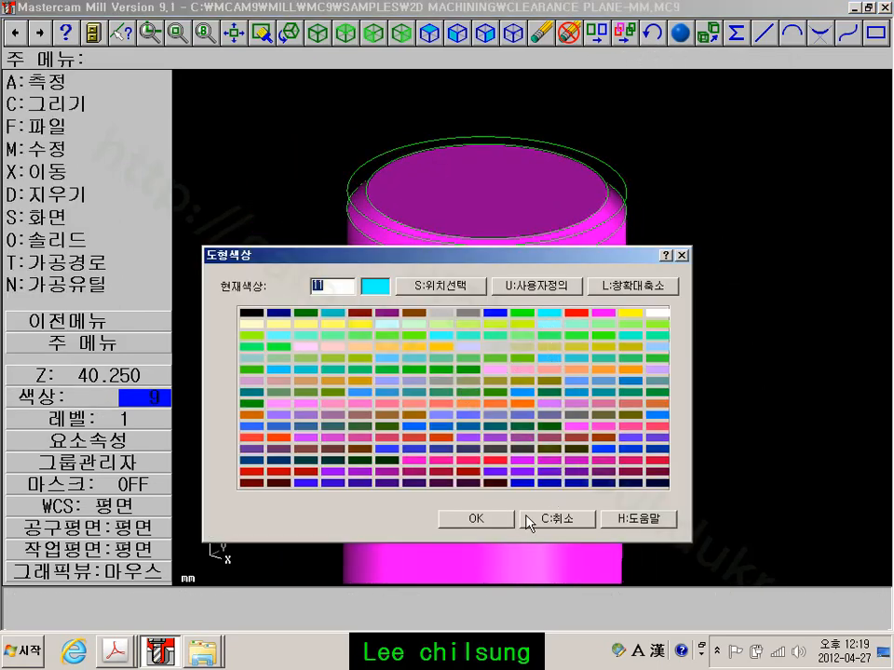
left_click(489, 518)
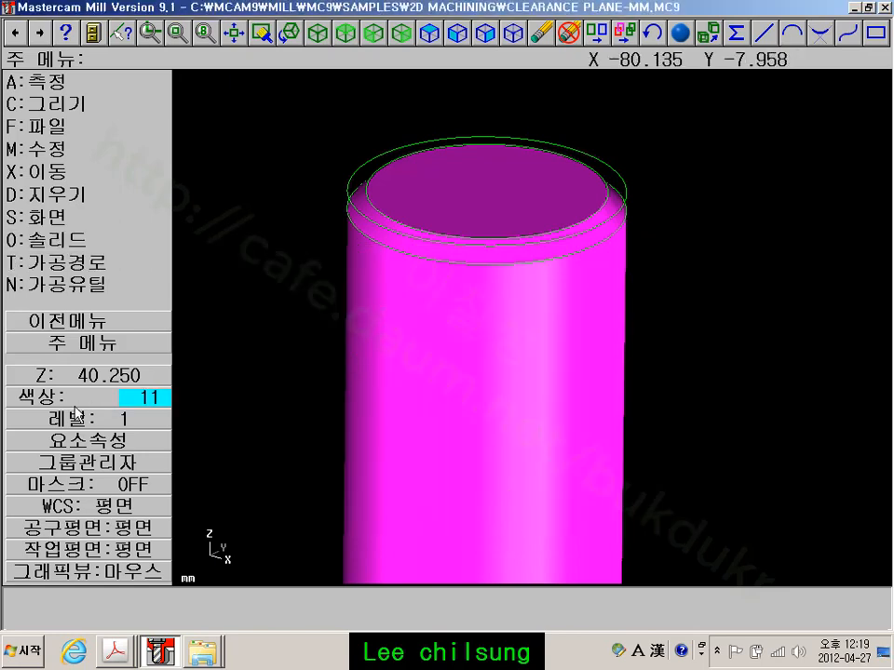
left_click(91, 440)
left_click(503, 314)
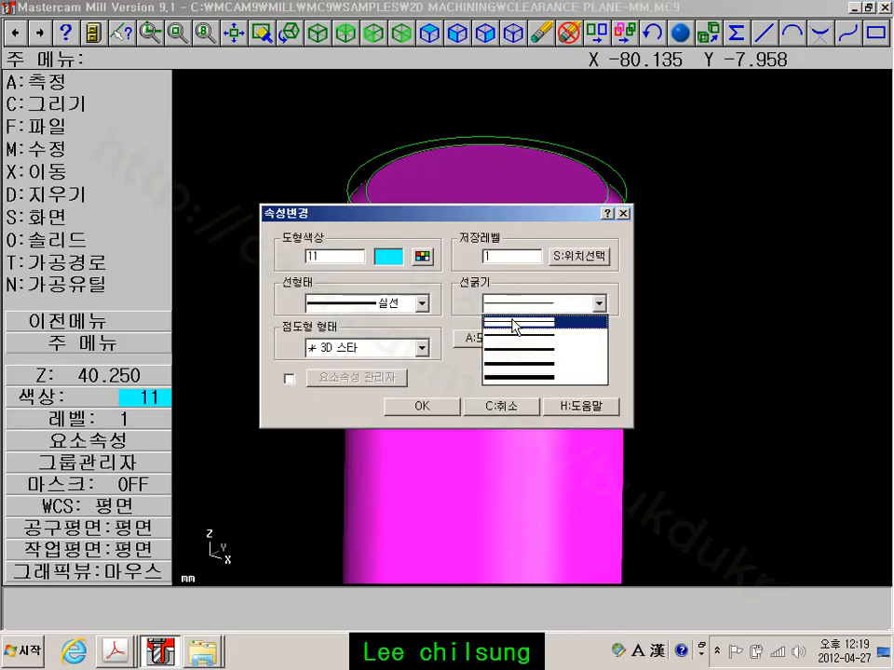
left_click(518, 355)
left_click(455, 407)
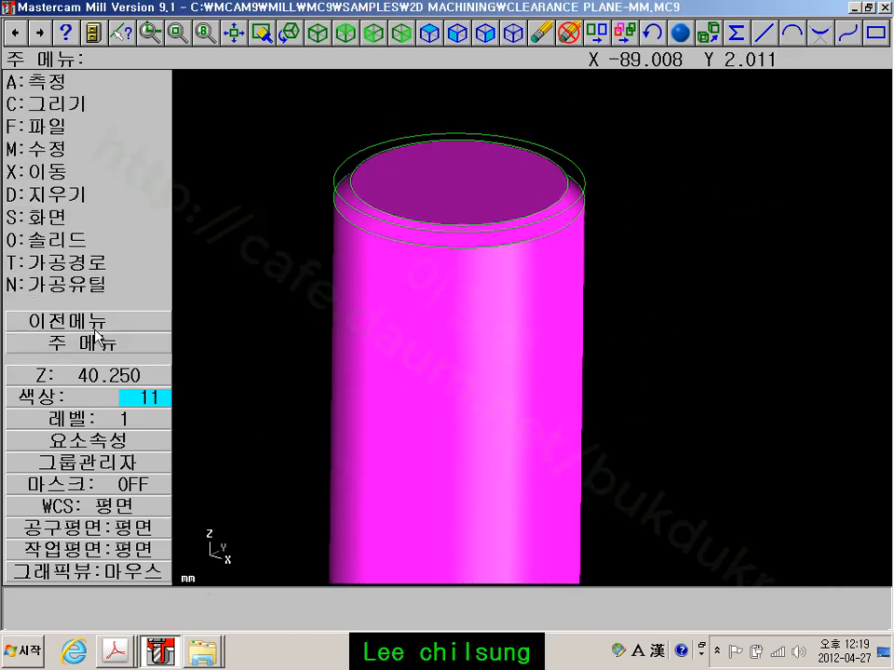
left_click(49, 104)
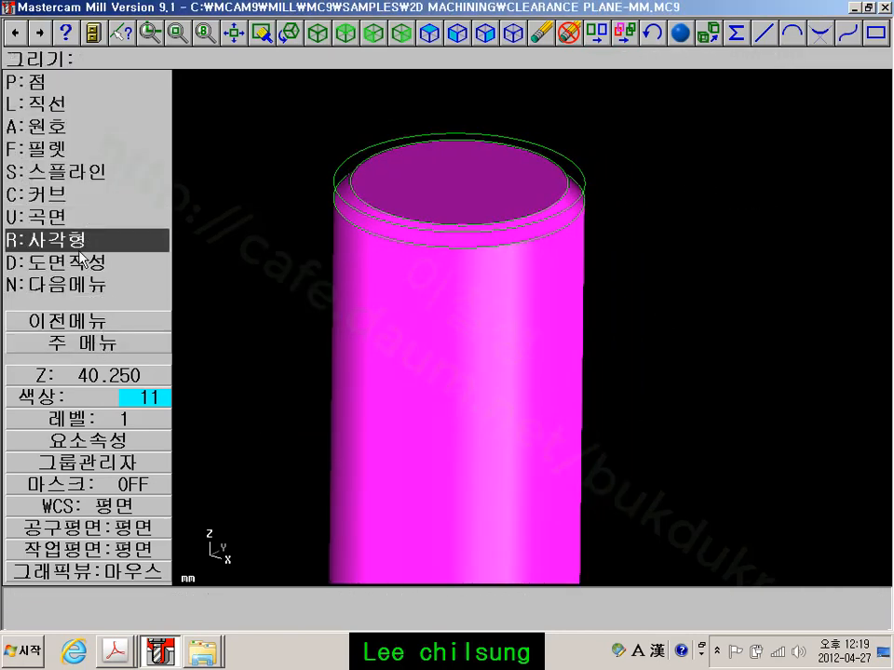
left_click(79, 285)
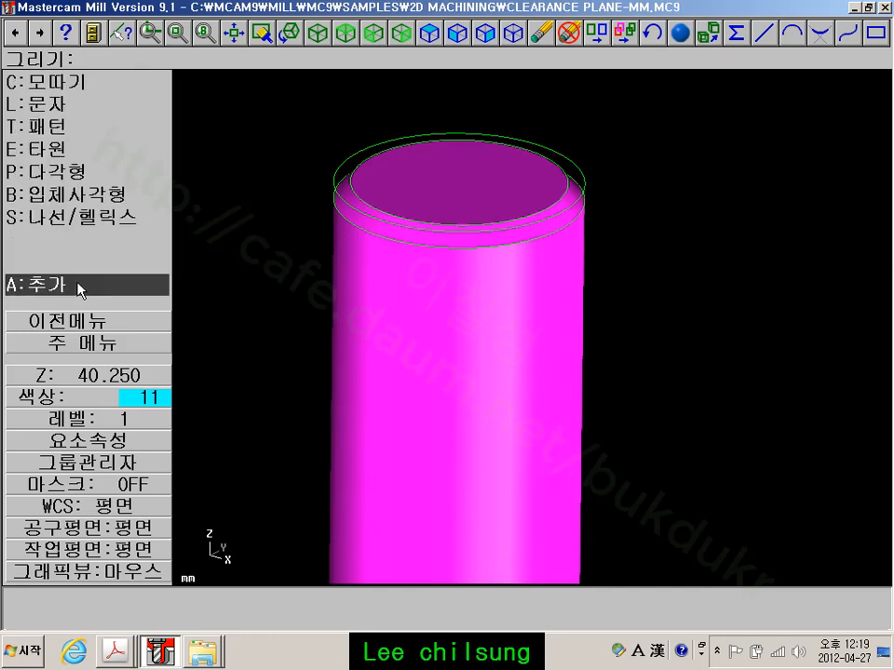
left_click(81, 220)
left_click_drag(461, 224, 589, 85)
left_click(352, 130)
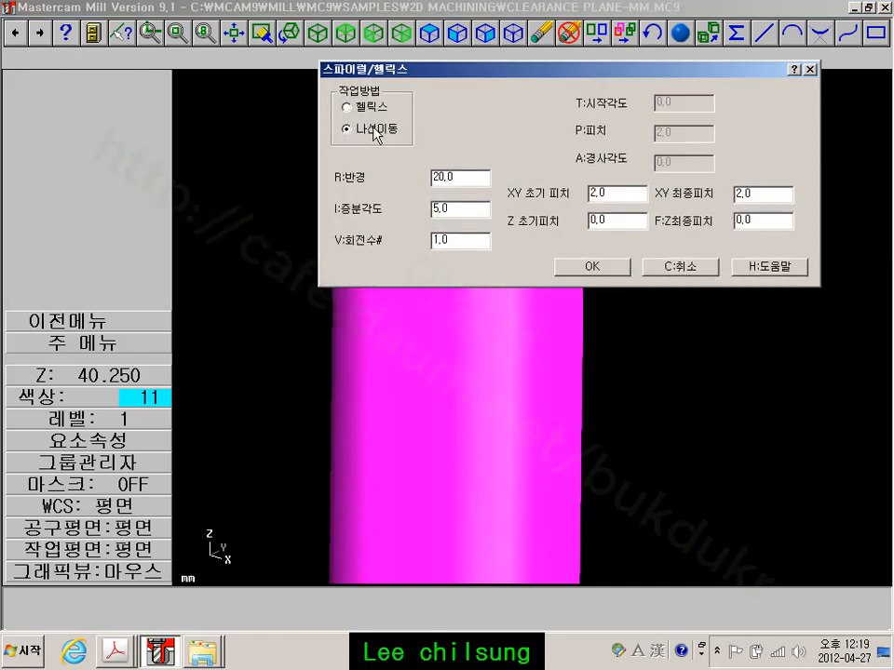
left_click_drag(464, 177, 431, 179)
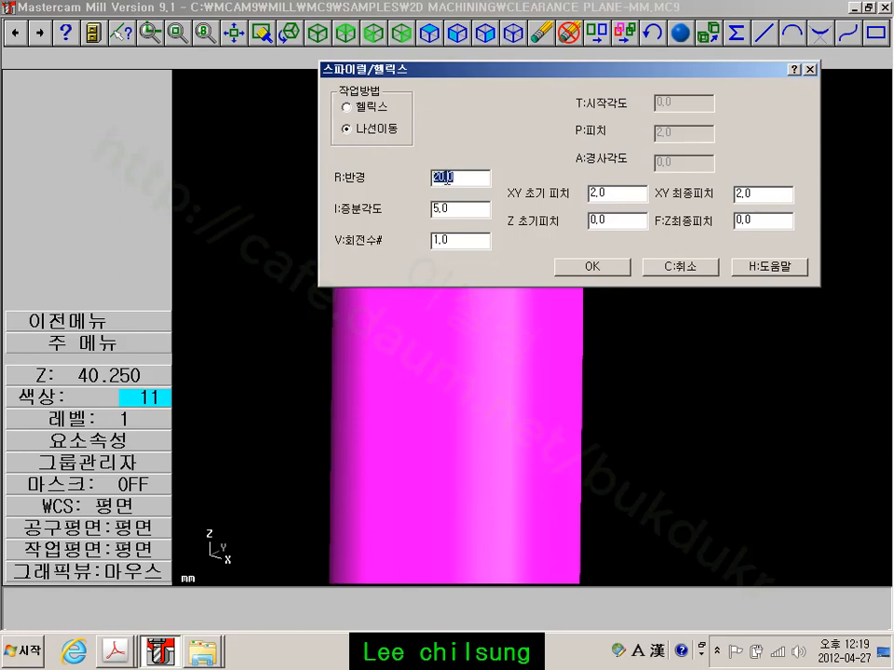
right_click(446, 177)
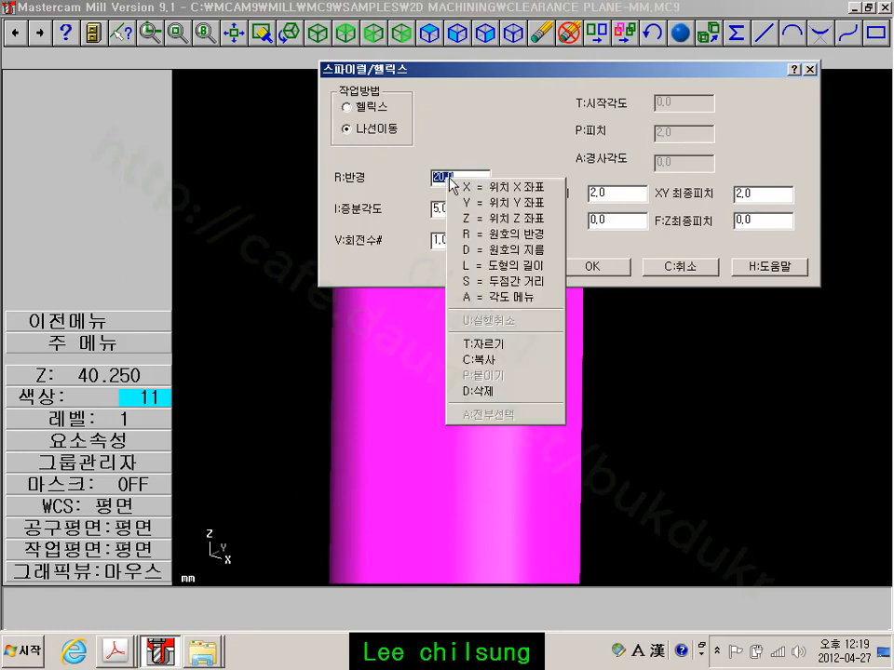
left_click(479, 234)
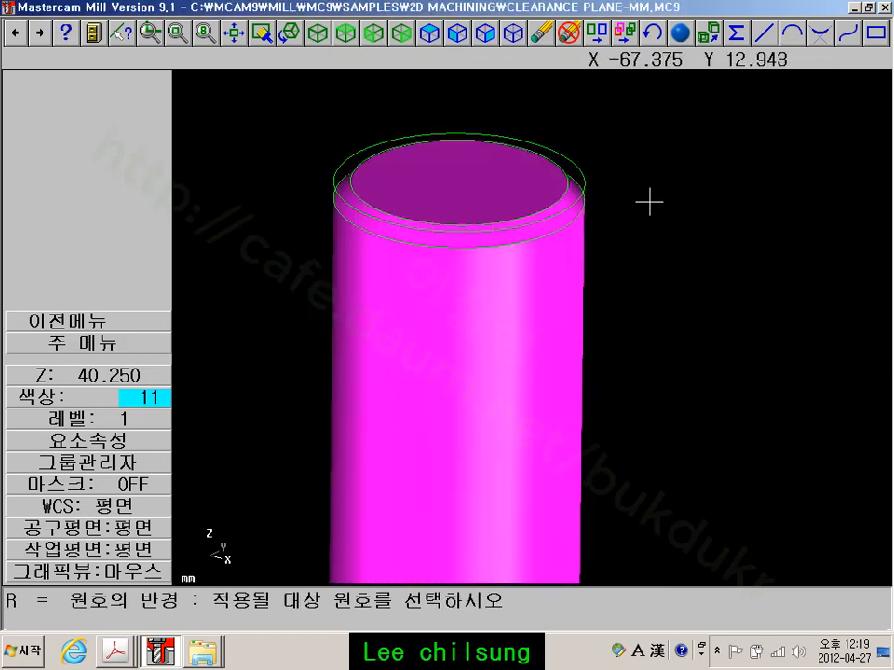
left_click(586, 175)
left_click(467, 179)
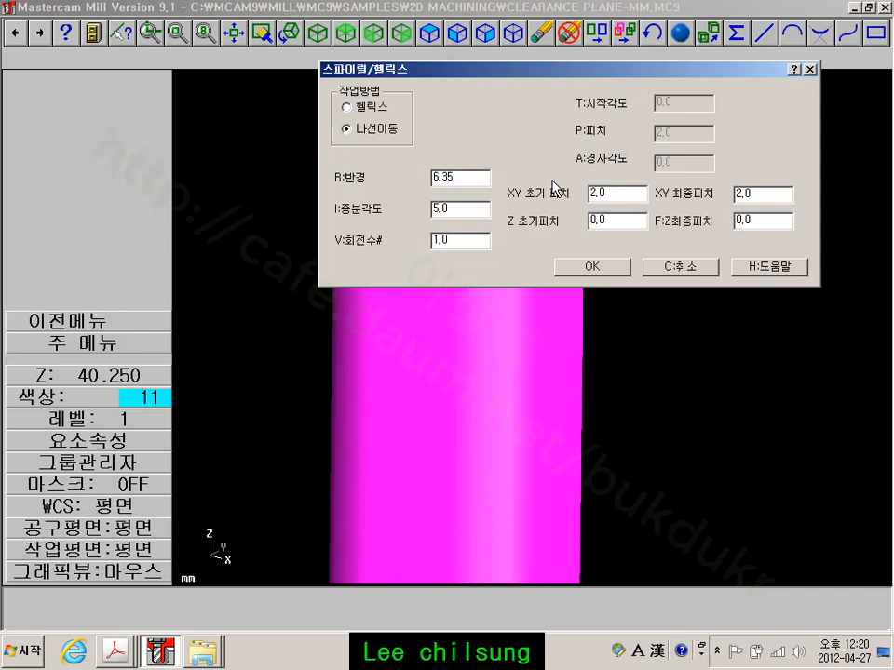
left_click_drag(536, 75, 790, 230)
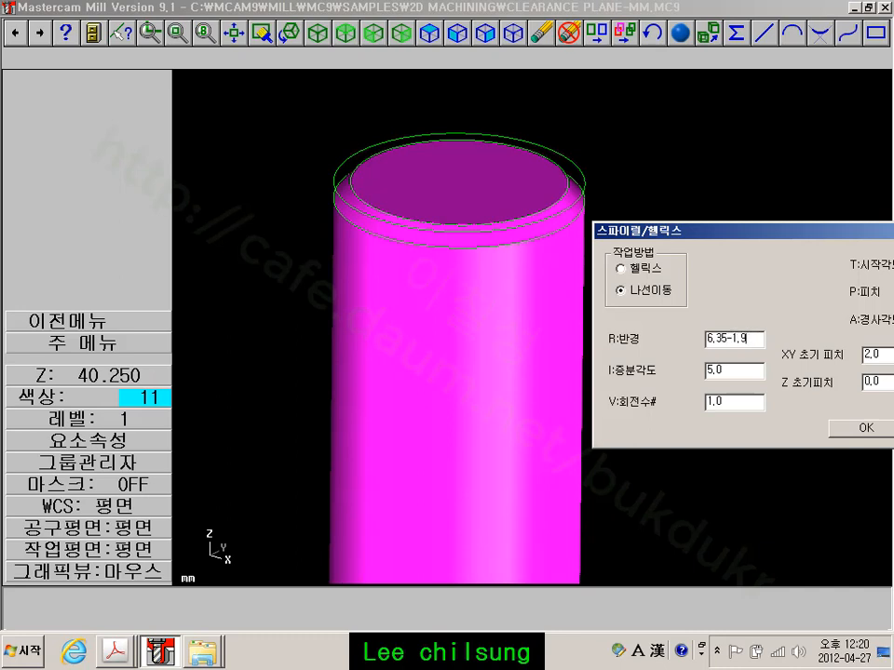
key("Tab")
left_click_drag(755, 234, 731, 55)
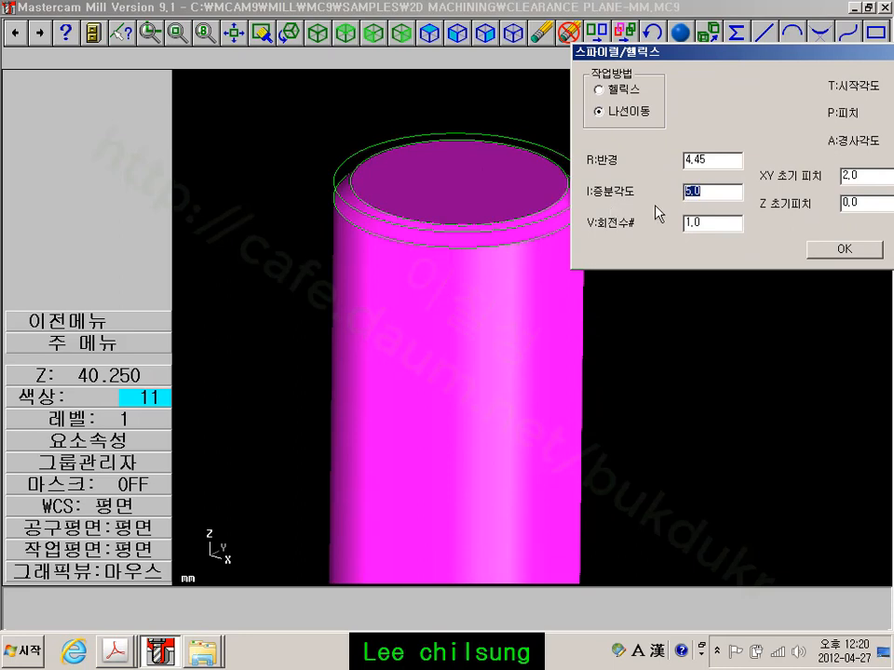
left_click(707, 192)
double_click(694, 224)
right_click(693, 227)
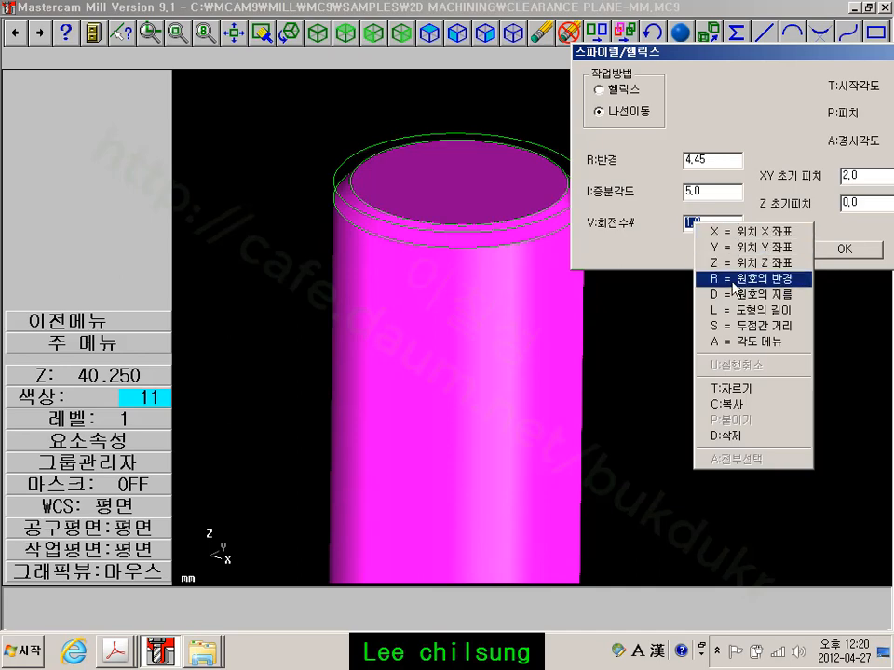
left_click(738, 333)
scroll(730, 325, "down", 5)
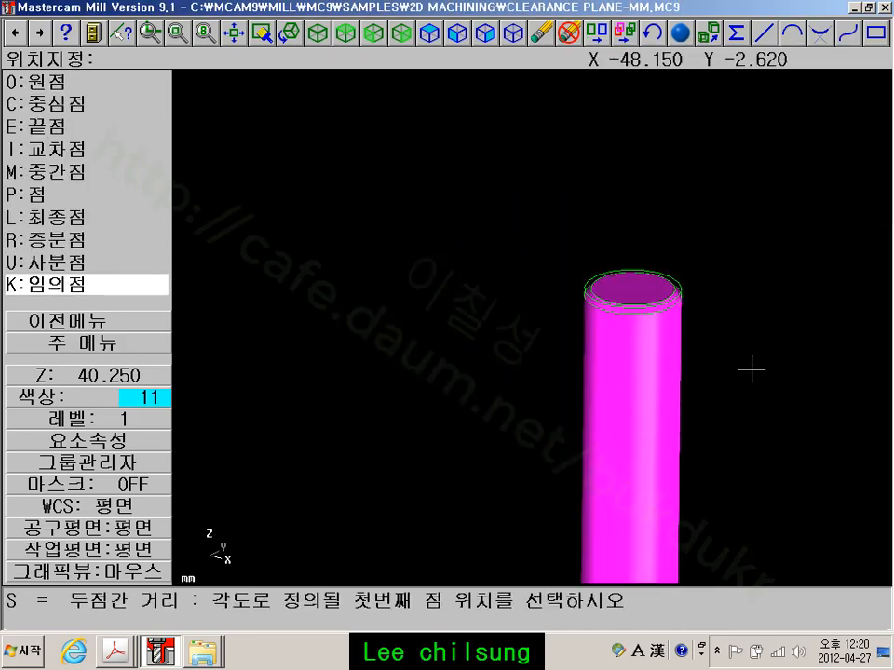
middle_click_drag(711, 358, 557, 294)
left_click(433, 190)
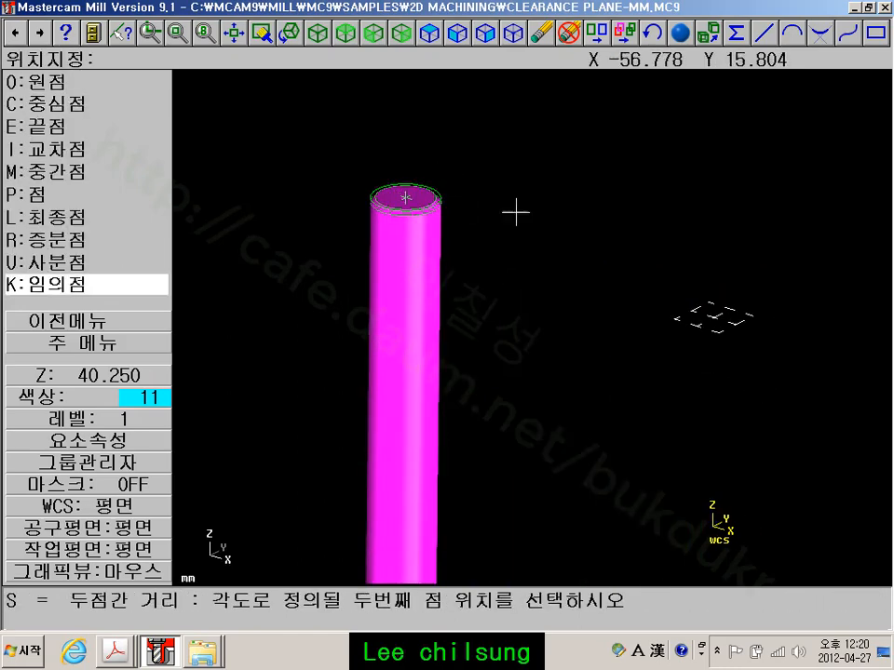
middle_click_drag(526, 426, 562, 240)
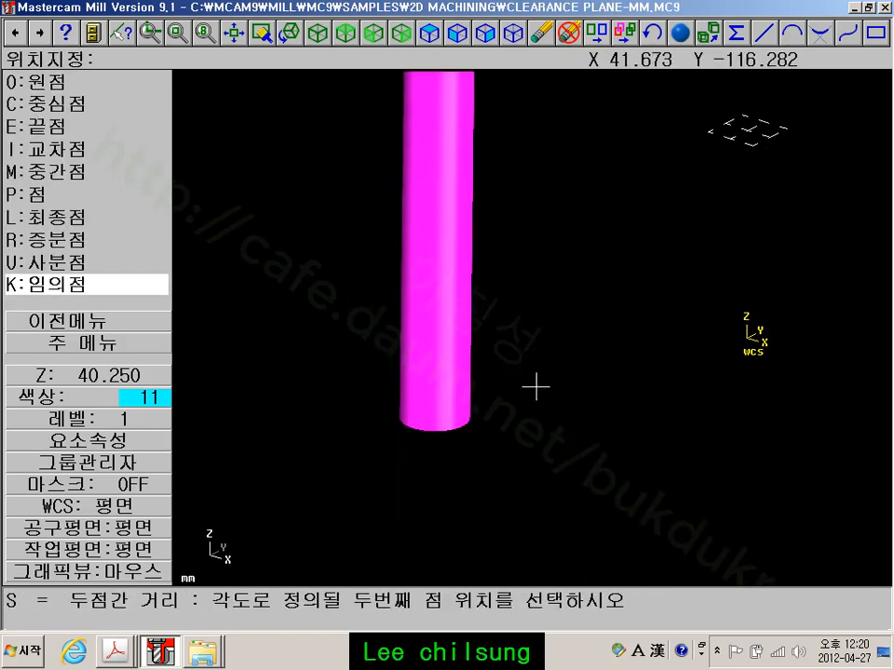
left_click(473, 425)
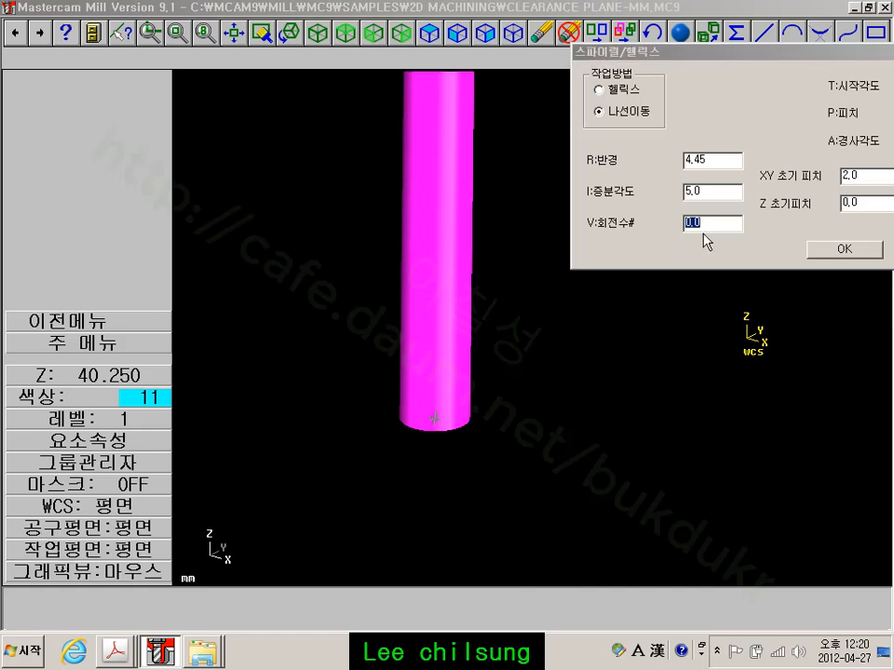
left_click(709, 226)
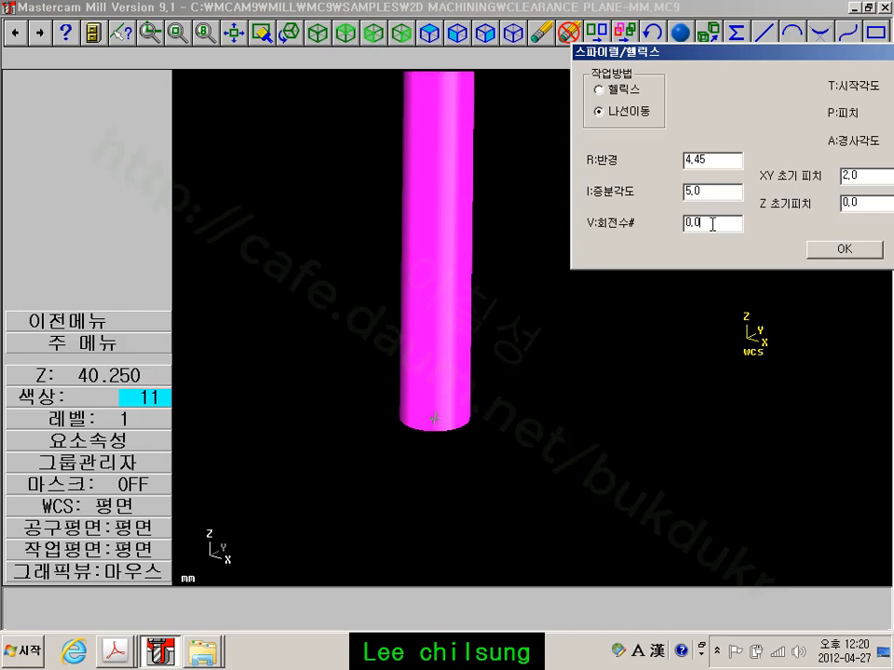
left_click_drag(773, 53, 538, 159)
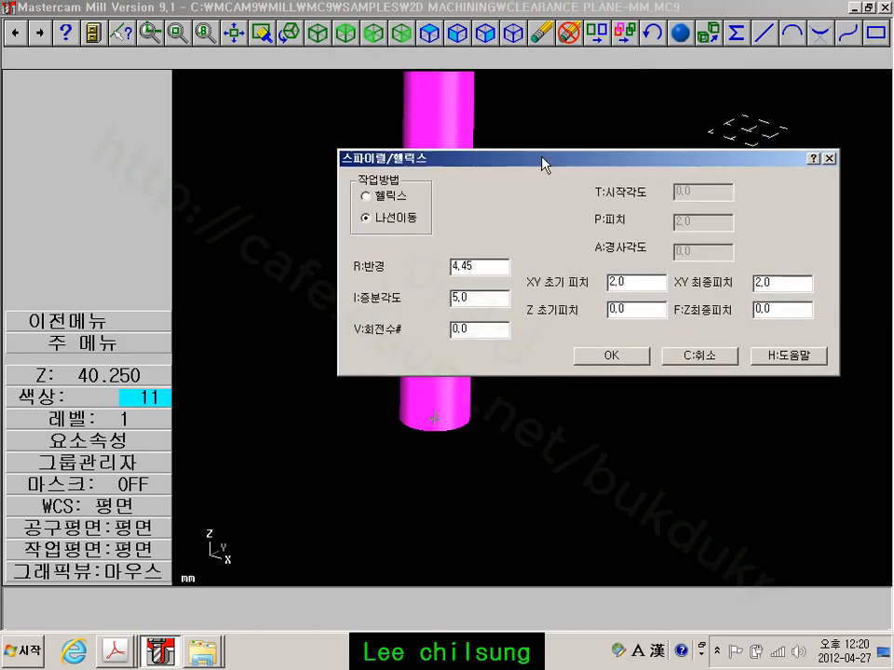
left_click(700, 355)
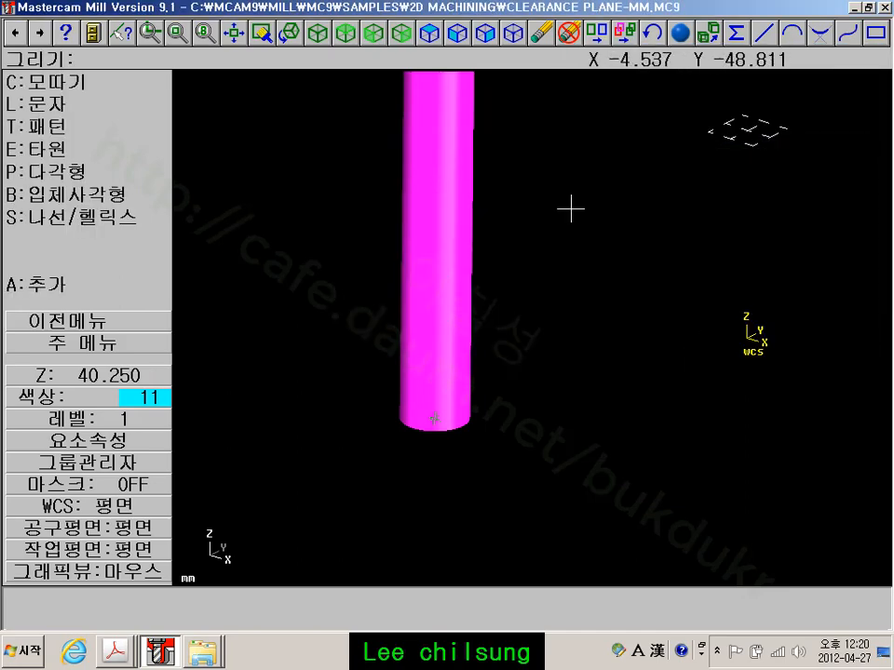
Measure the distance between the centre points of the bolt's top and bottom circles
left_click(112, 348)
left_click(80, 85)
left_click(87, 155)
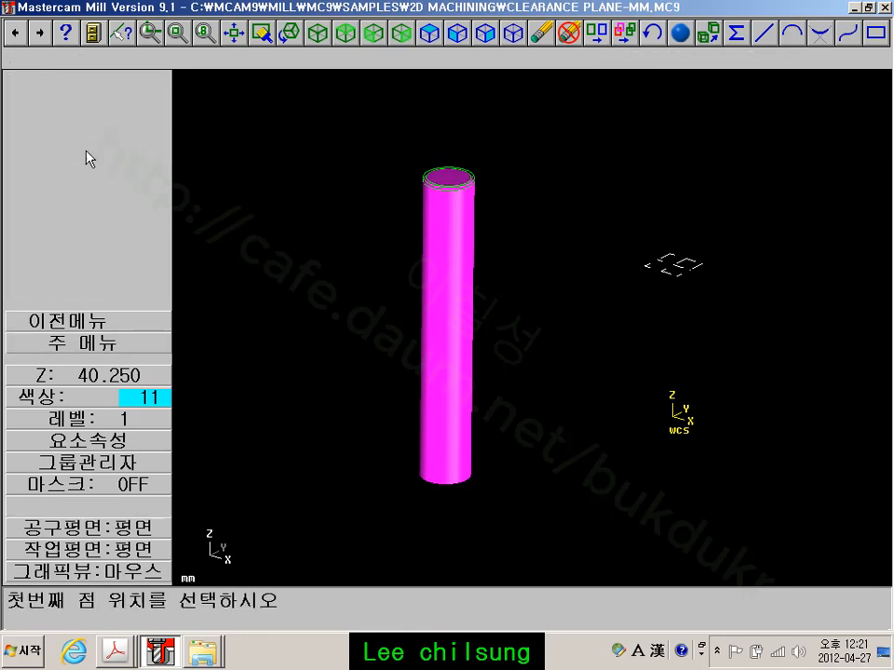
left_click(453, 160)
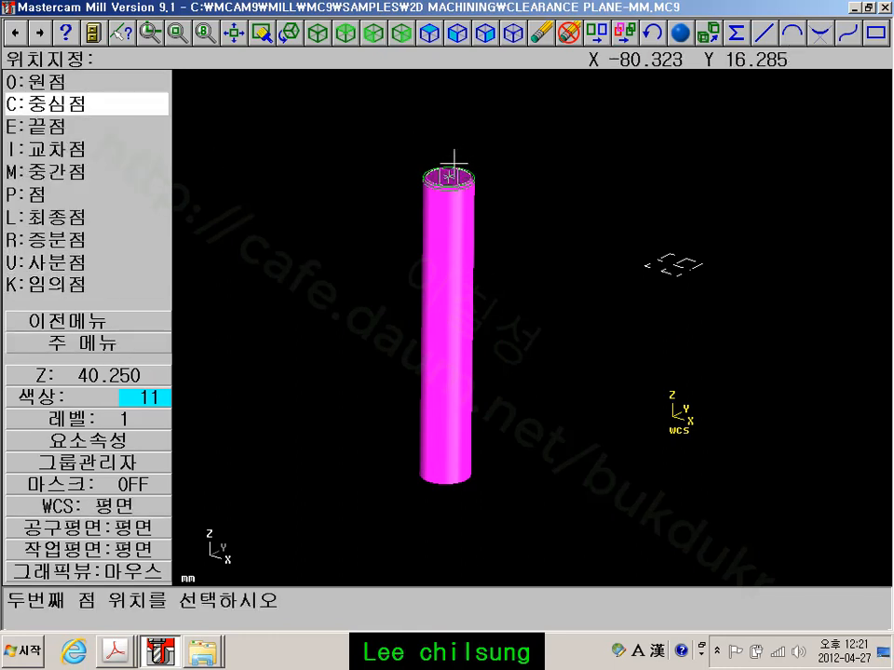
left_click(451, 477)
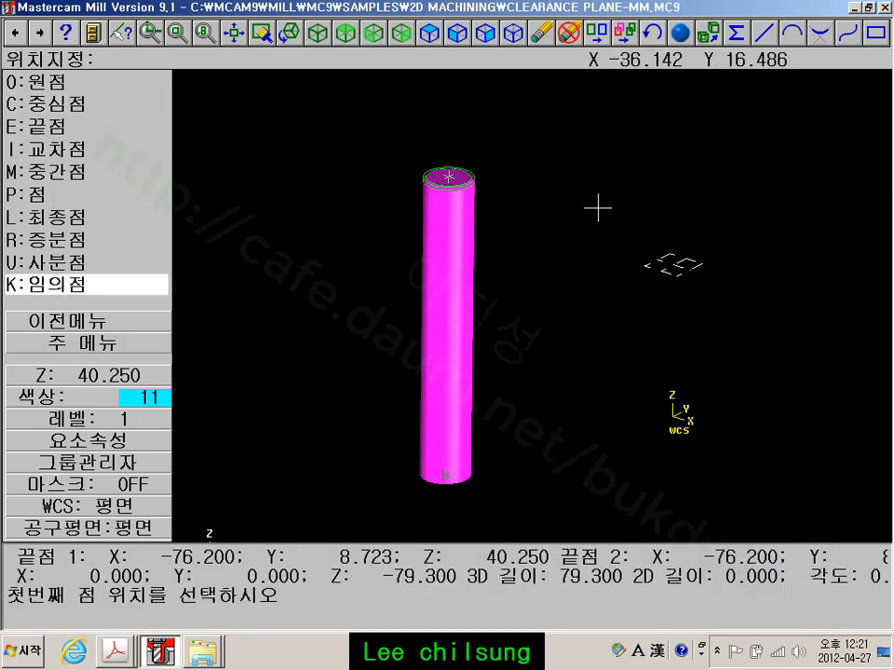
left_click(125, 343)
Start a spiral/helix and take its radius from the circle at the bolt's top edge
left_click(93, 110)
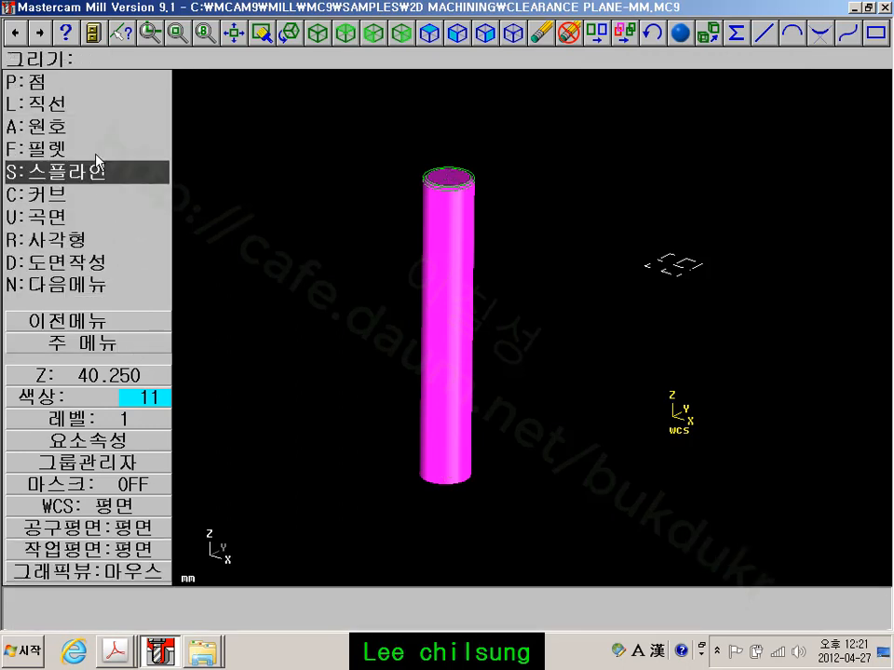
left_click(94, 283)
left_click(82, 220)
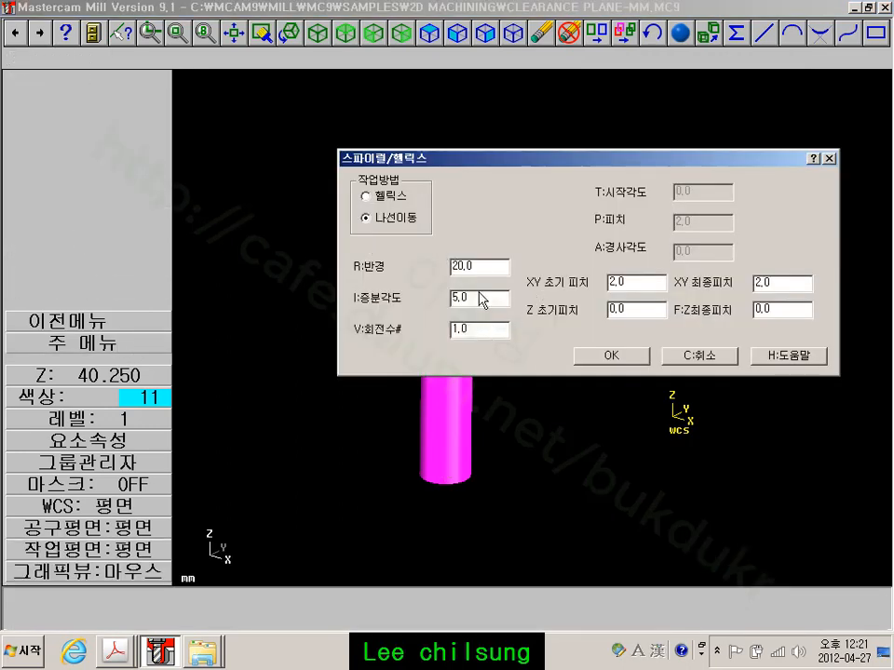
left_click(484, 268)
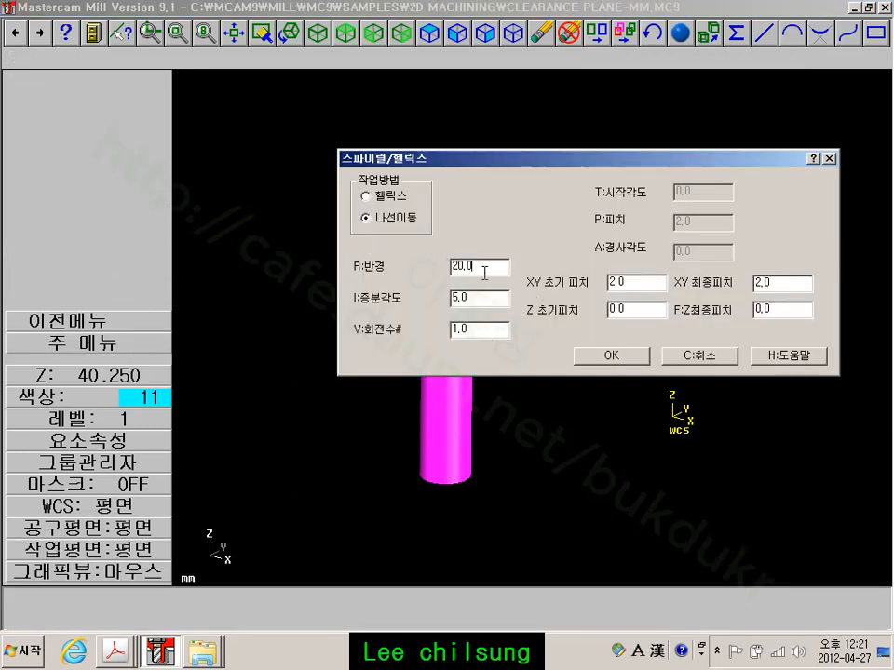
double_click(486, 323)
left_click_drag(485, 268, 463, 269)
right_click(462, 268)
left_click(527, 317)
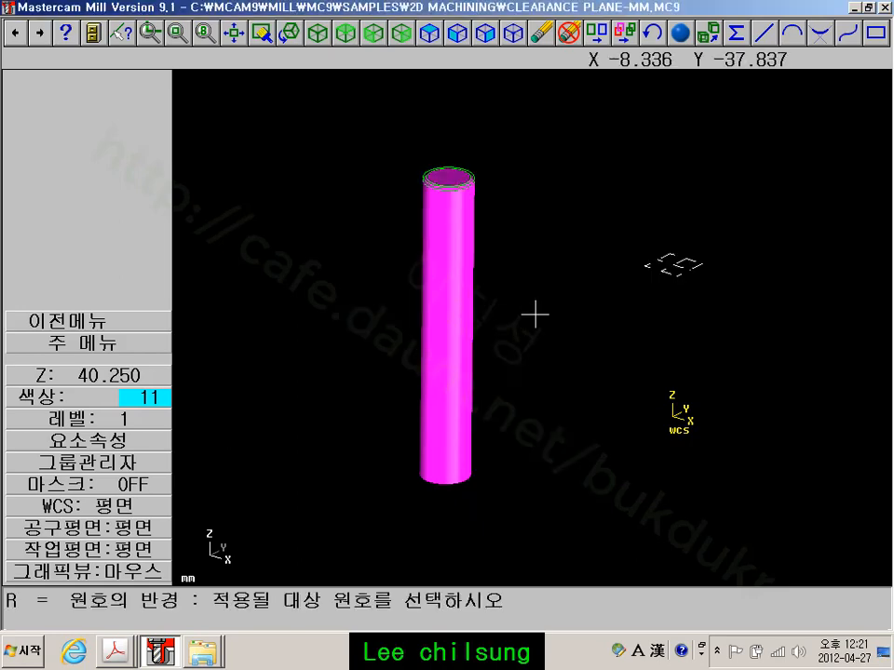
scroll(405, 172, "up", 10)
left_click(569, 244)
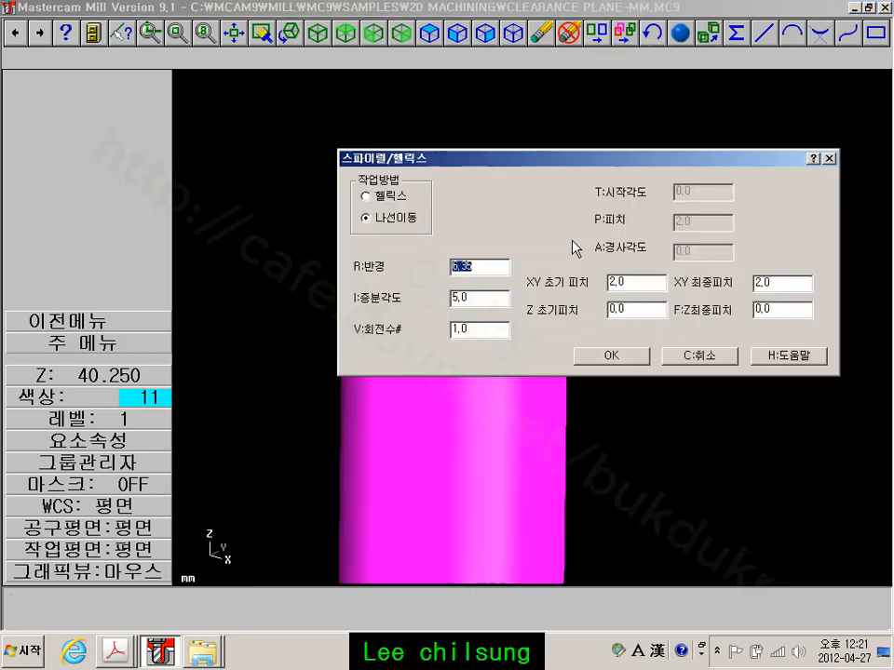
Set the helix radius to 6.35-1.9/2 and the number of revolutions to 85/1.9
left_click(485, 267)
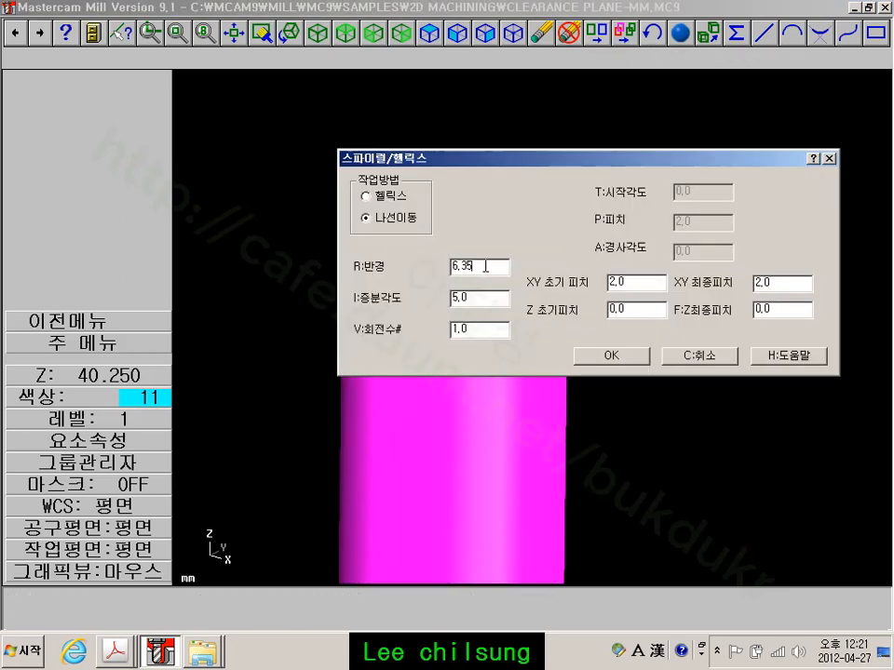
type("-1,9/2")
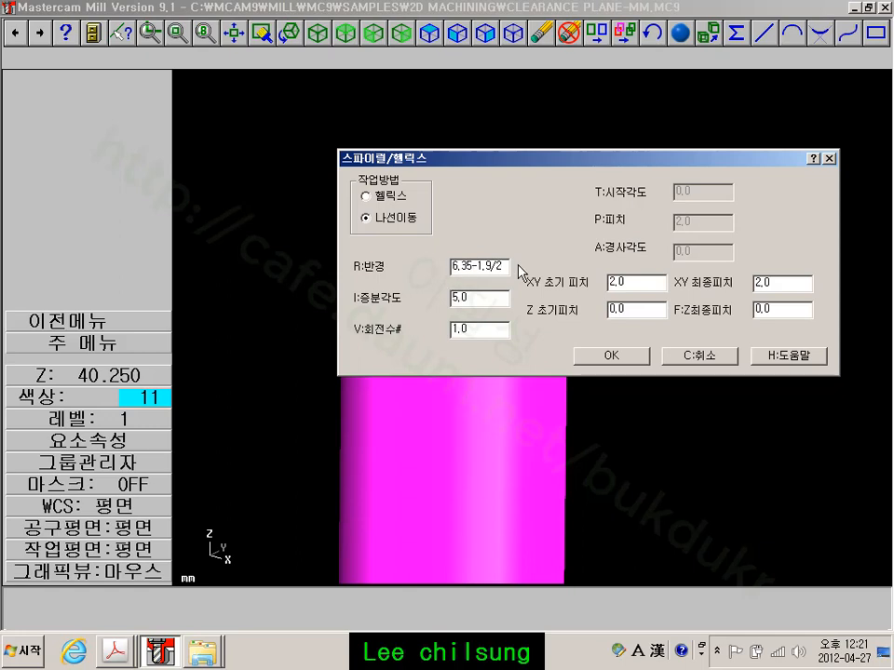
key("Tab")
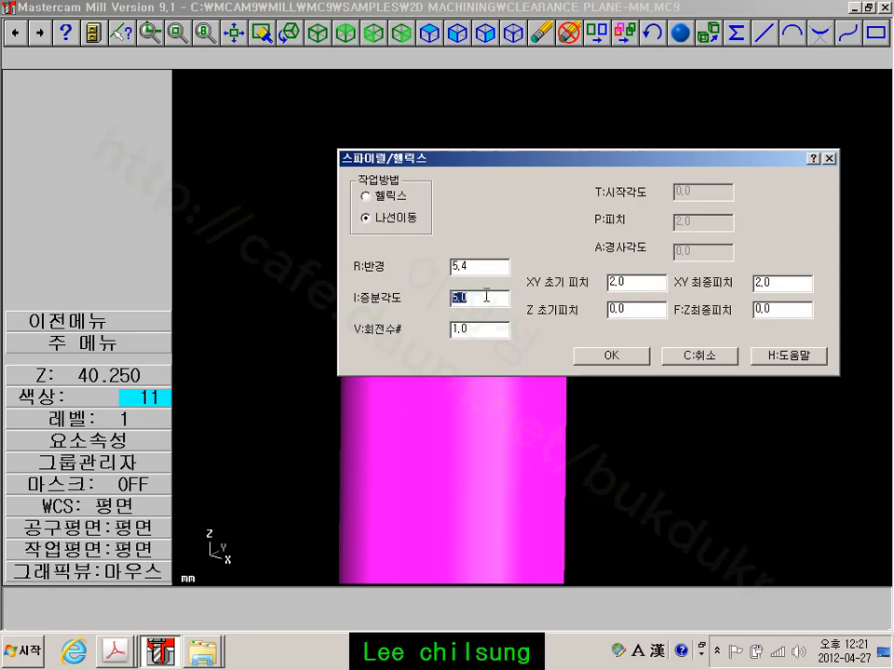
left_click(485, 298)
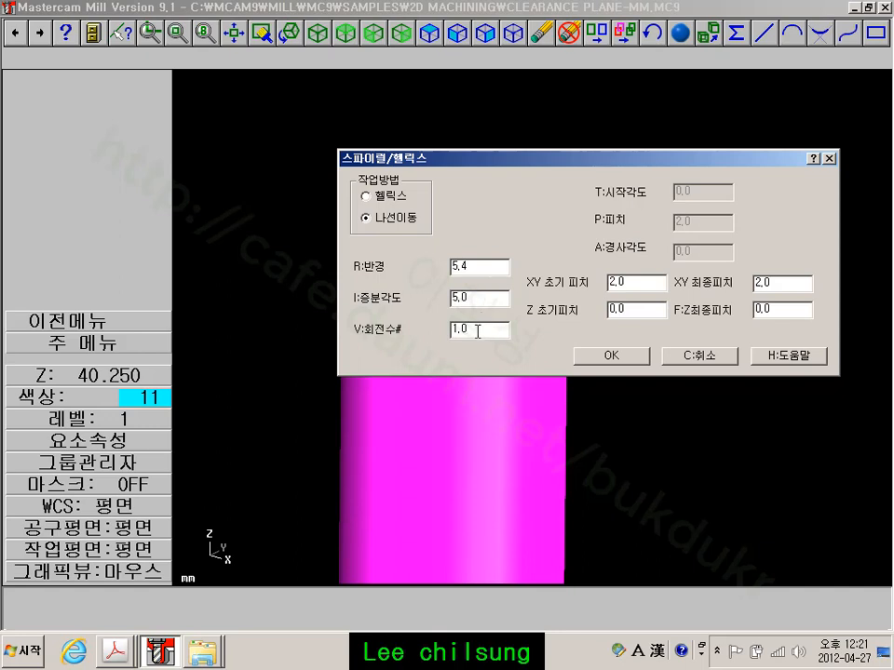
left_click_drag(487, 327, 424, 333)
type("85/")
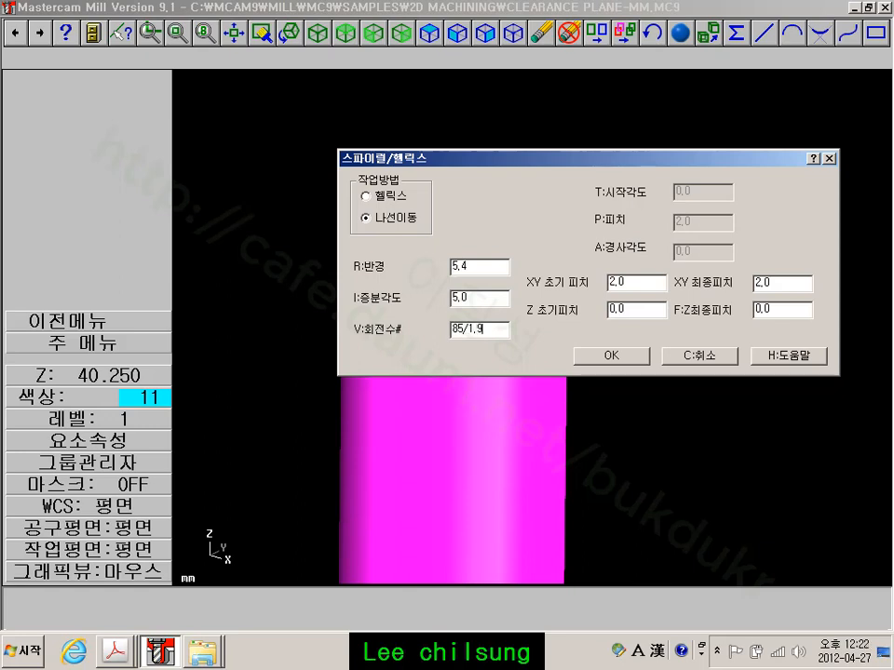
key("Tab")
left_click(502, 329)
Set the helix's starting and final XY pitches to 0 and both Z pitches to 1.9, and accept the settings
left_click(634, 279)
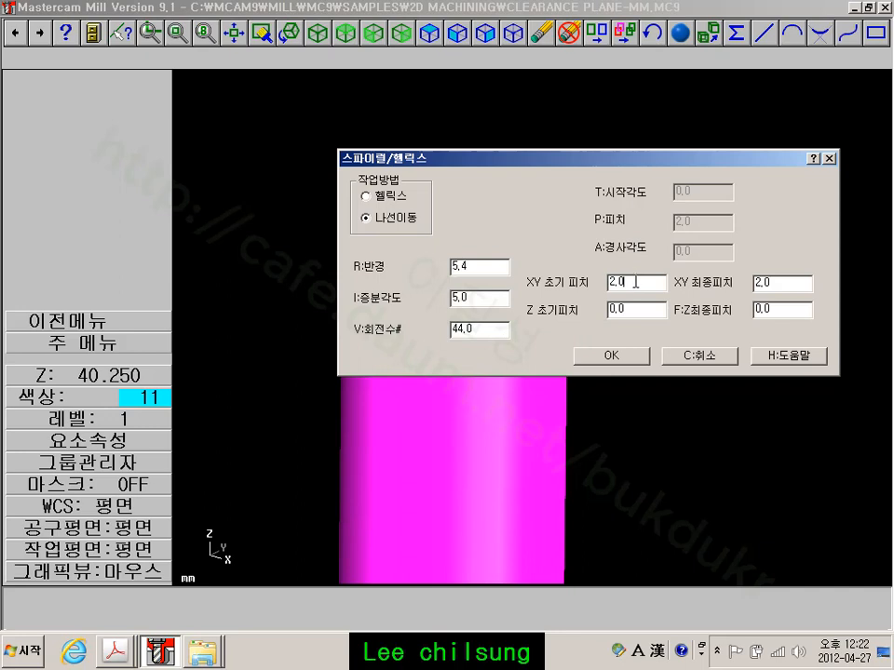
left_click_drag(634, 281, 570, 293)
type("0")
left_click_drag(792, 282, 754, 285)
type("0")
left_click_drag(651, 310, 564, 315)
type("1")
left_click_drag(805, 310, 652, 307)
type("1,9")
left_click_drag(578, 165, 705, 35)
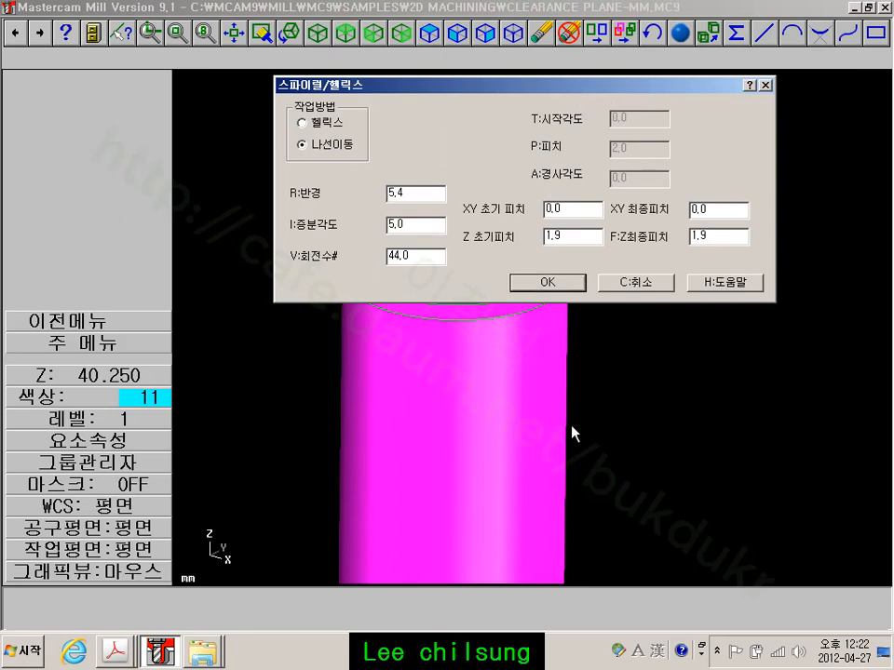
left_click_drag(515, 97, 759, 42)
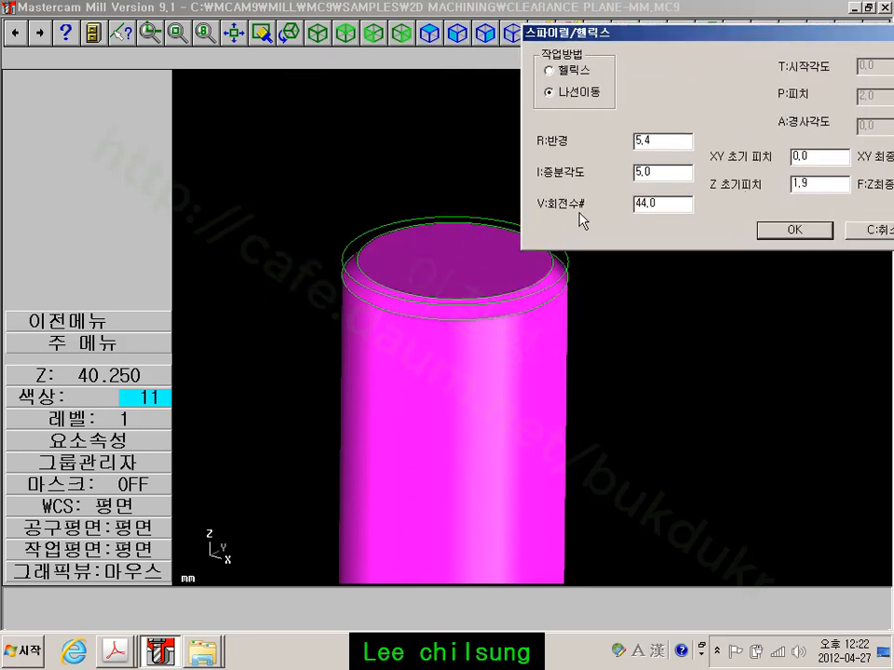
left_click(792, 230)
Place the helix at a relative offset of z-1.9 from the centre of the bolt's bottom circle
scroll(722, 279, "down", 3)
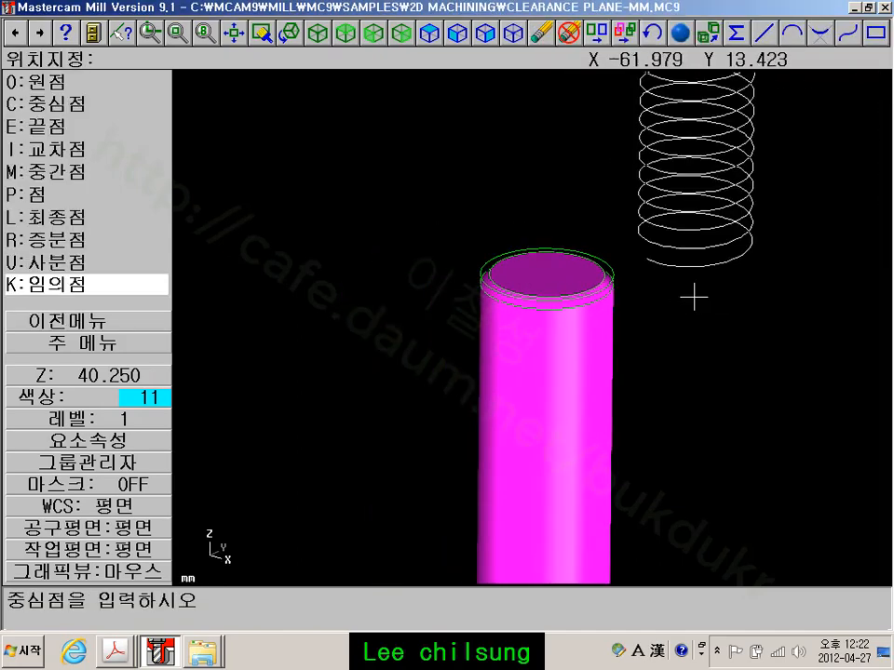
scroll(725, 306, "up", 1)
scroll(771, 351, "down", 6)
middle_click_drag(772, 353, 572, 317)
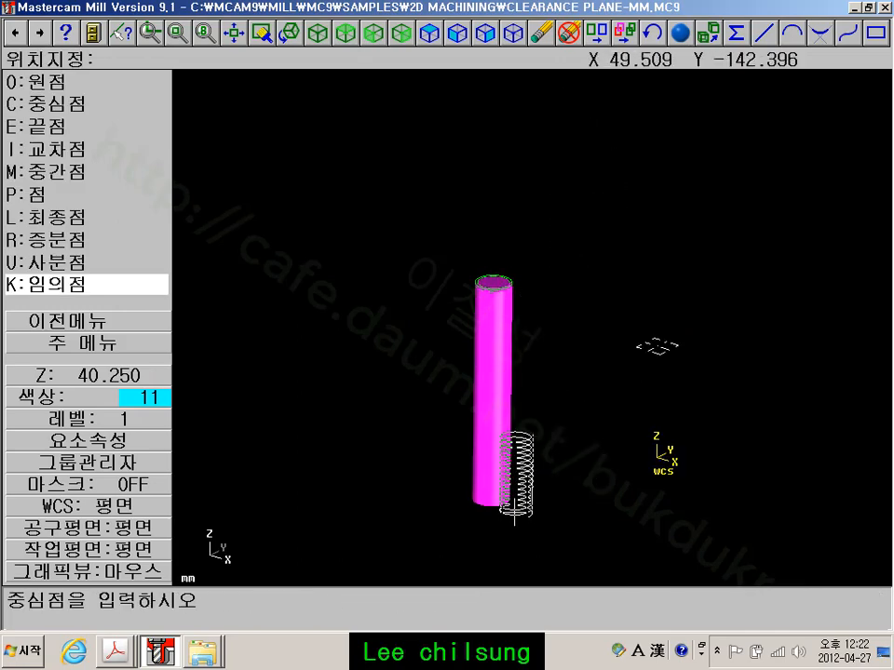
scroll(494, 507, "up", 4)
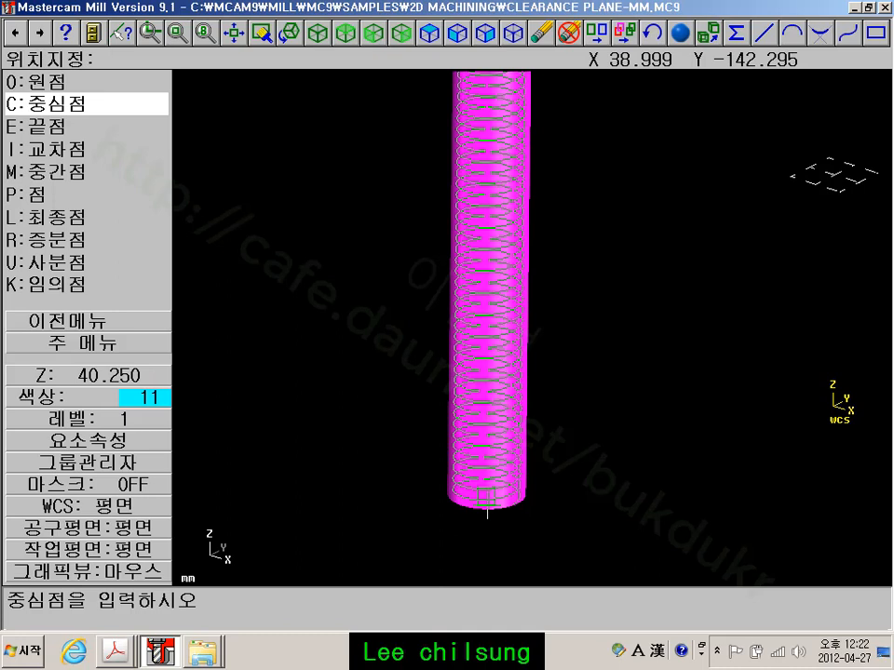
key("k")
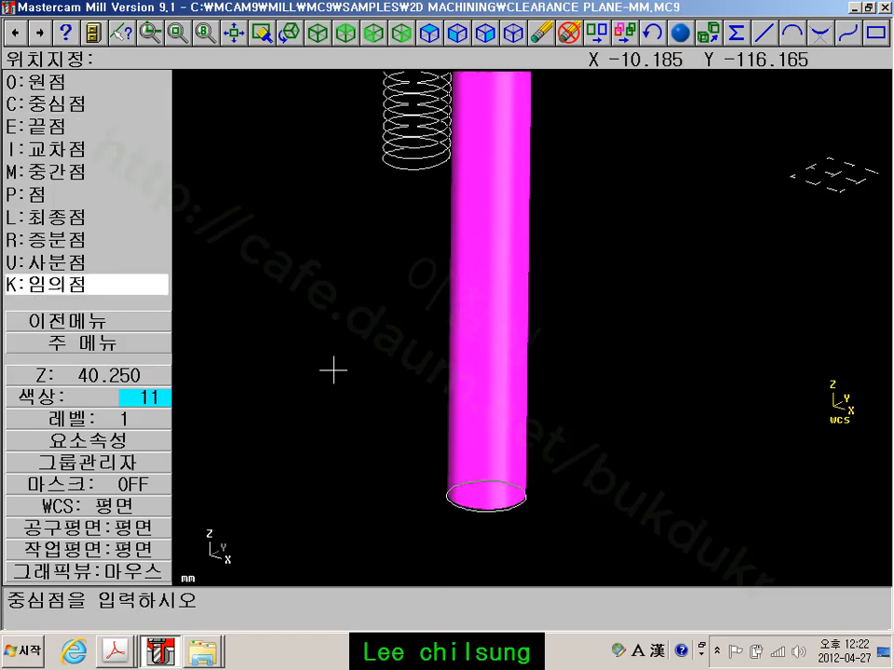
left_click(67, 242)
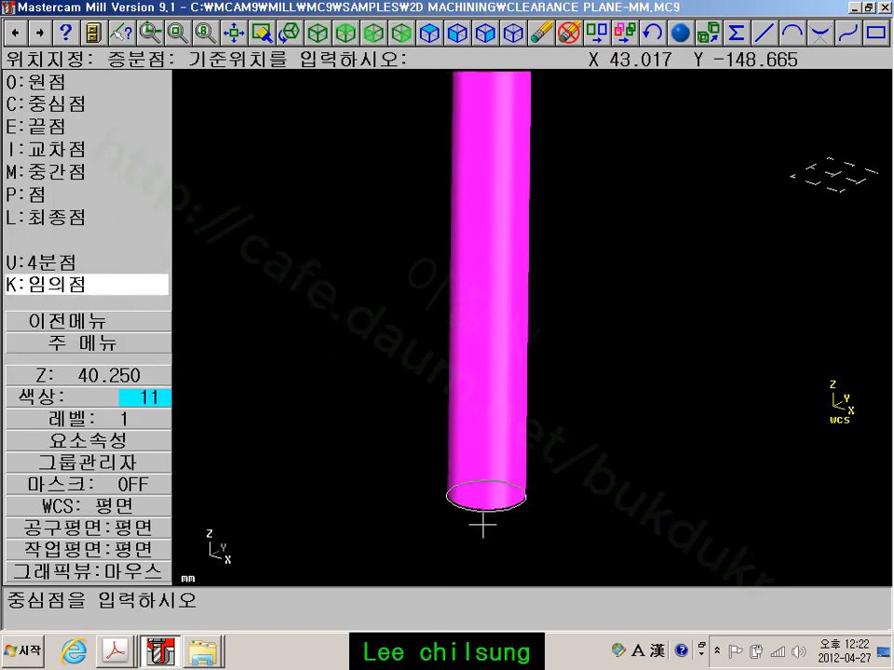
key("c")
left_click(485, 496)
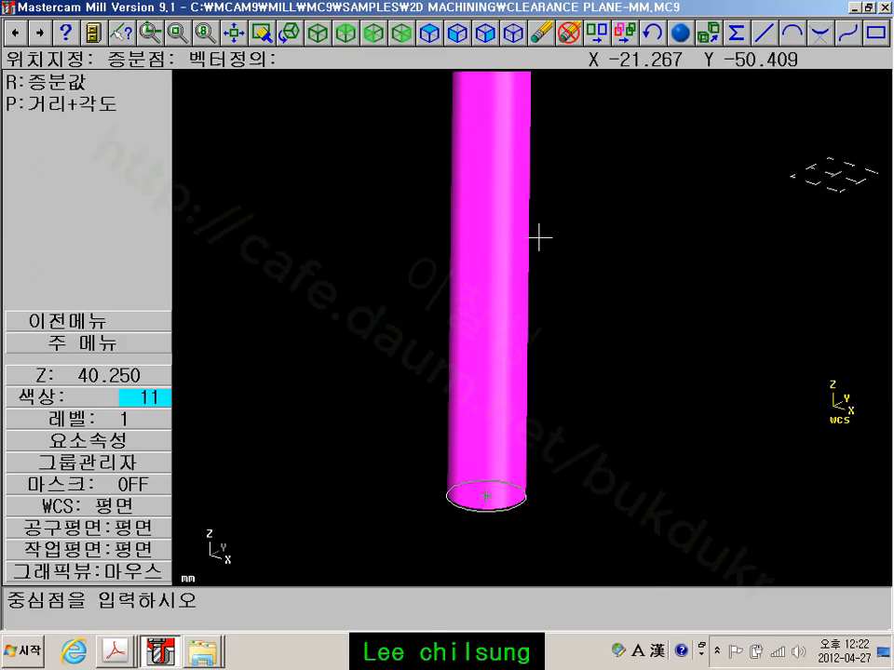
left_click(77, 84)
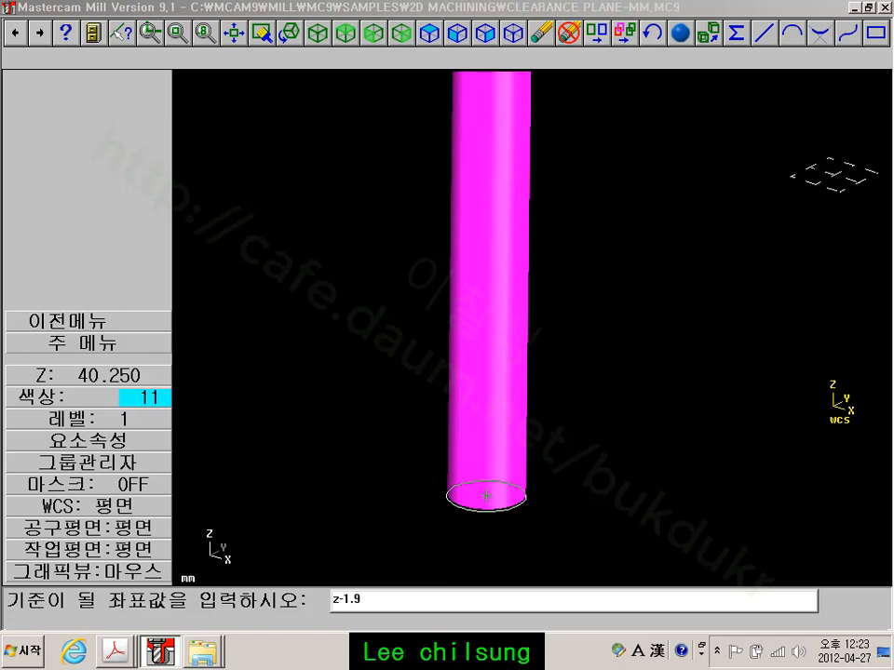
key("Return")
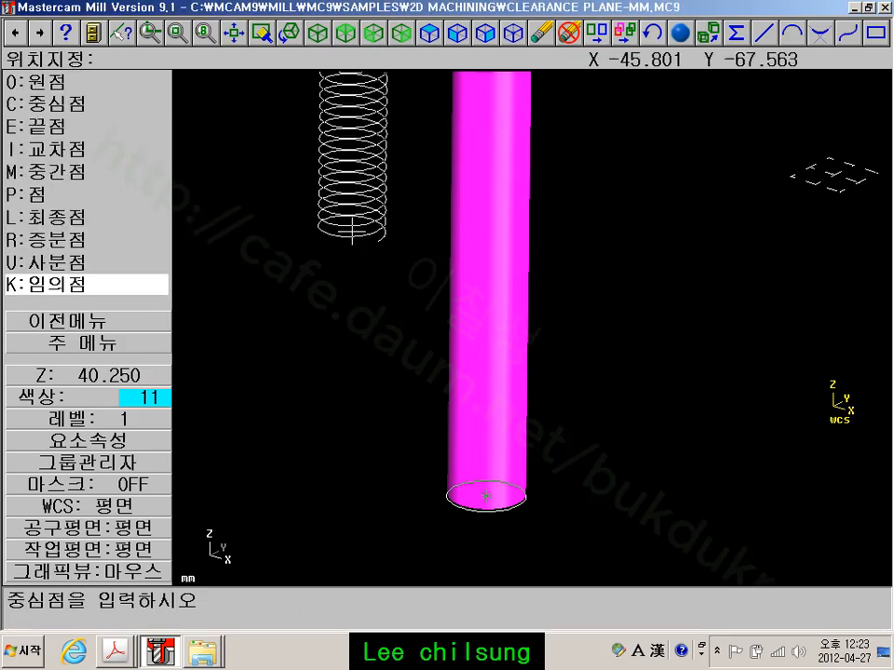
left_click(365, 417)
Finish placing helices and examine the helix's height position against the bolt in the front view
scroll(359, 418, "down", 5)
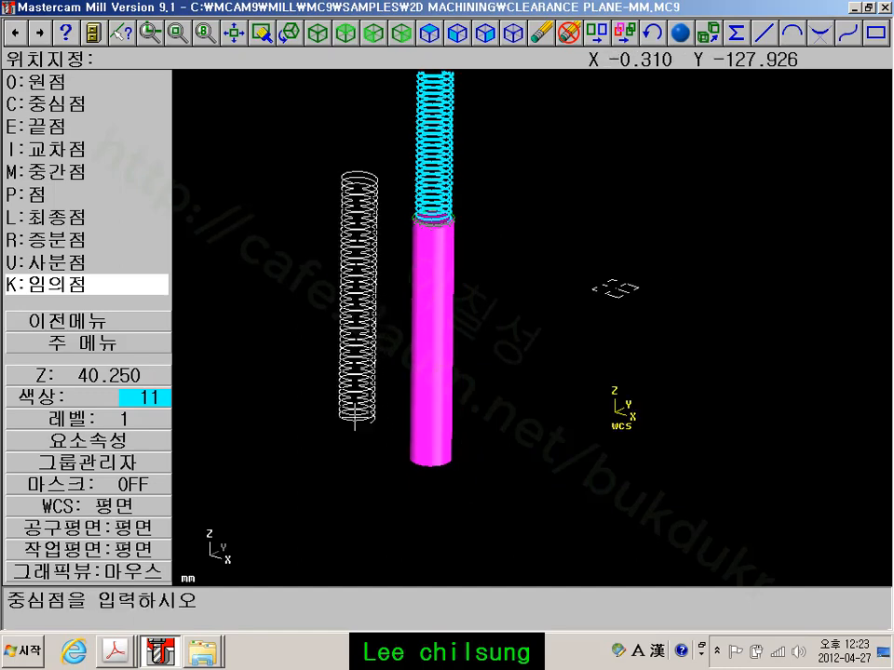
scroll(318, 232, "up", 3)
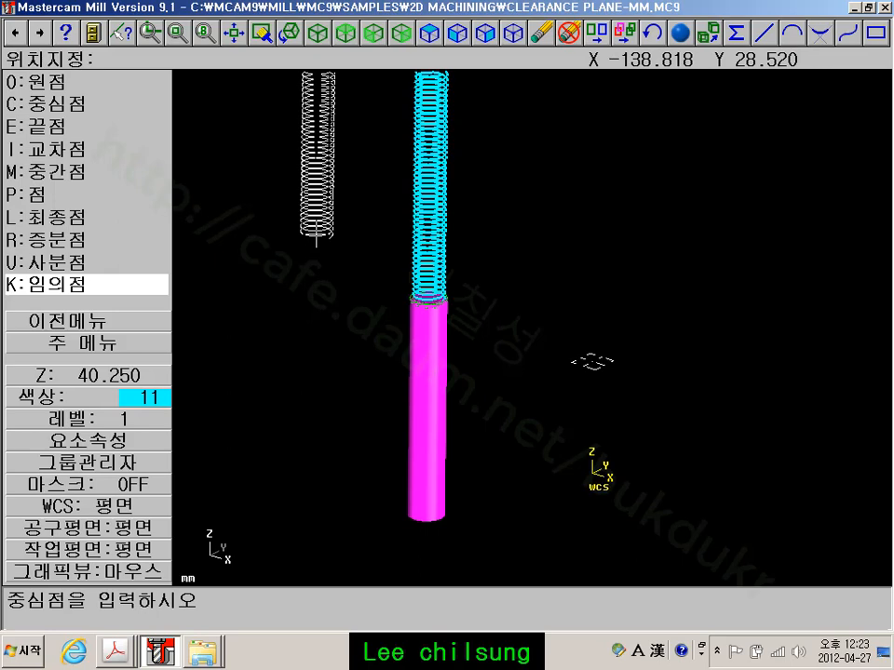
scroll(339, 391, "down", 2)
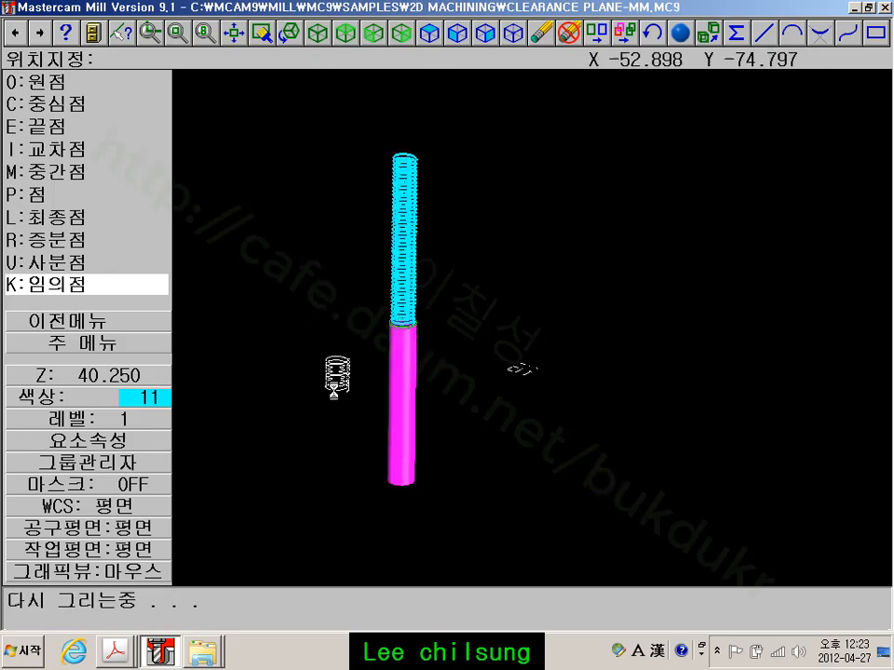
scroll(297, 453, "up", 1)
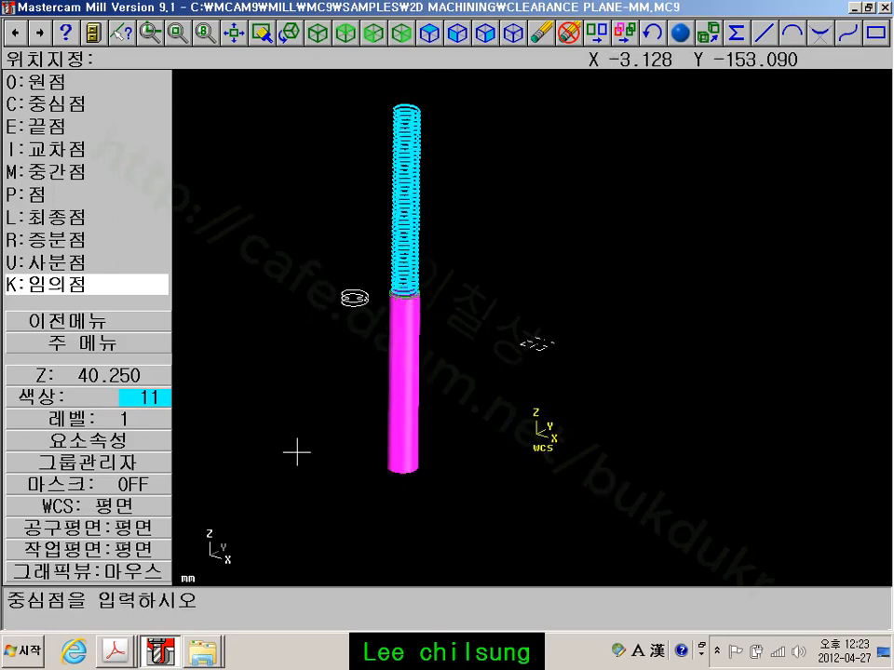
left_click(82, 345)
scroll(307, 186, "up", 1)
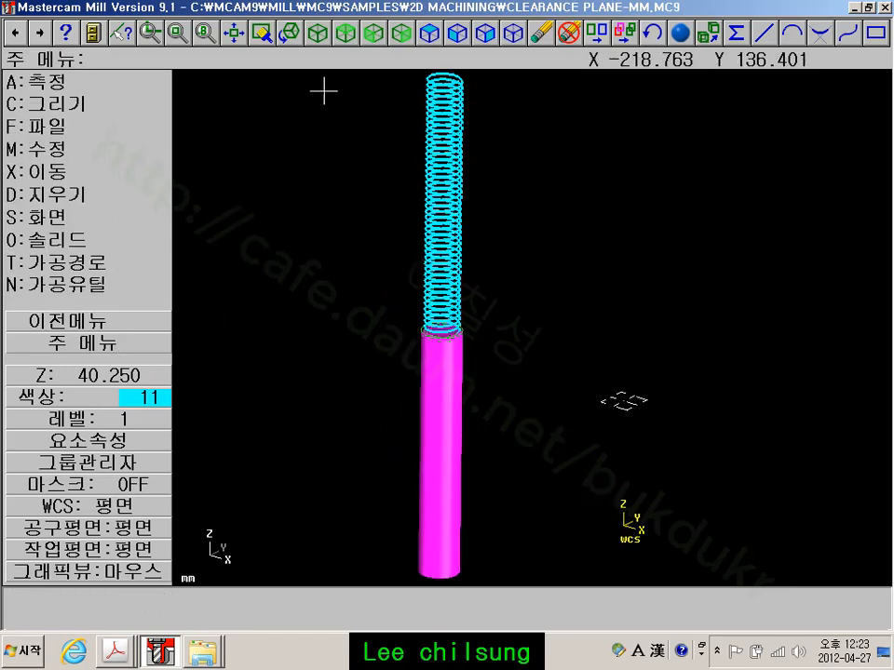
left_click(374, 42)
scroll(436, 305, "down", 3)
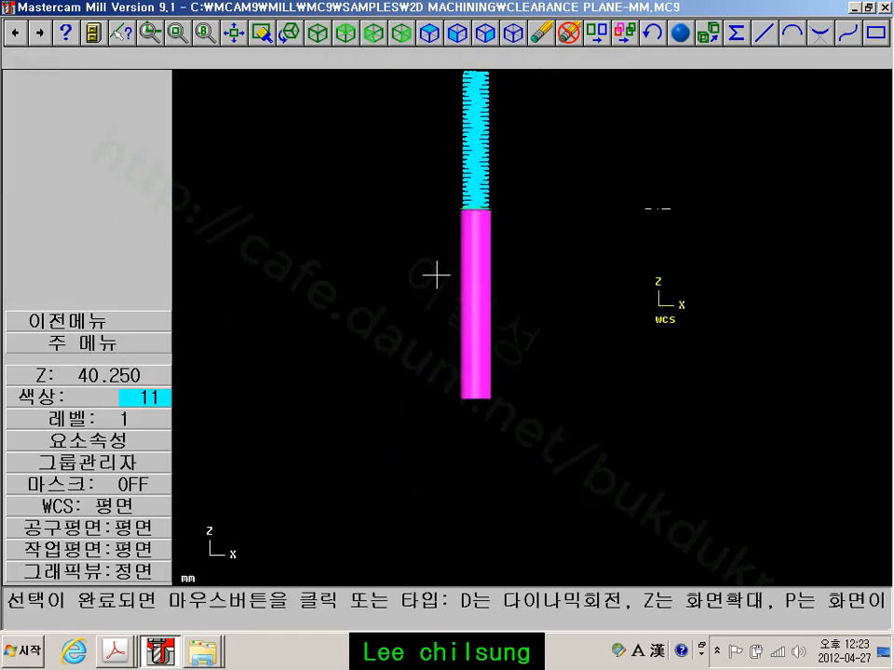
scroll(400, 381, "up", 3)
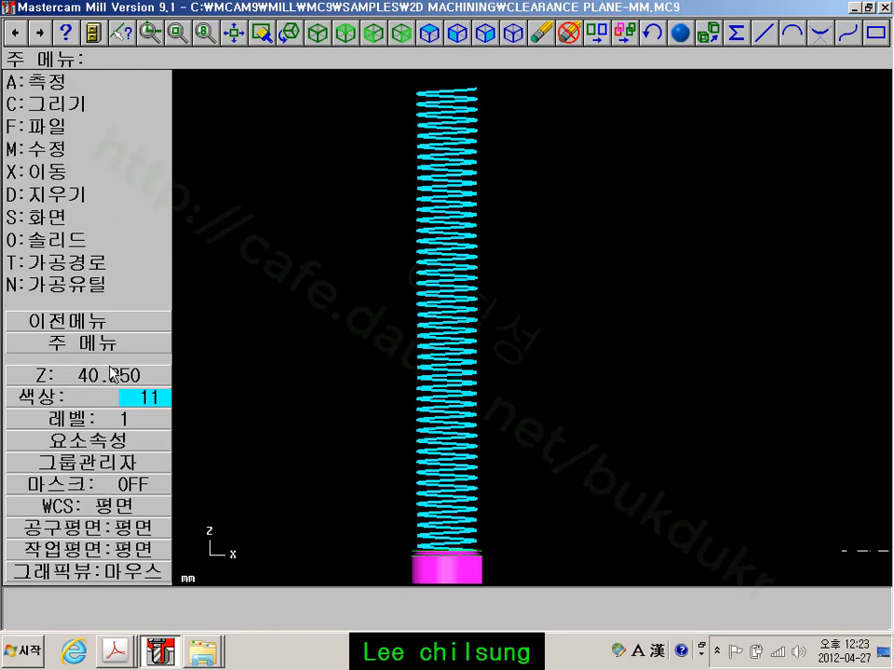
Turn off surface shading so the magenta cylinder below the helix is displayed as wireframe
scroll(632, 356, "down", 1)
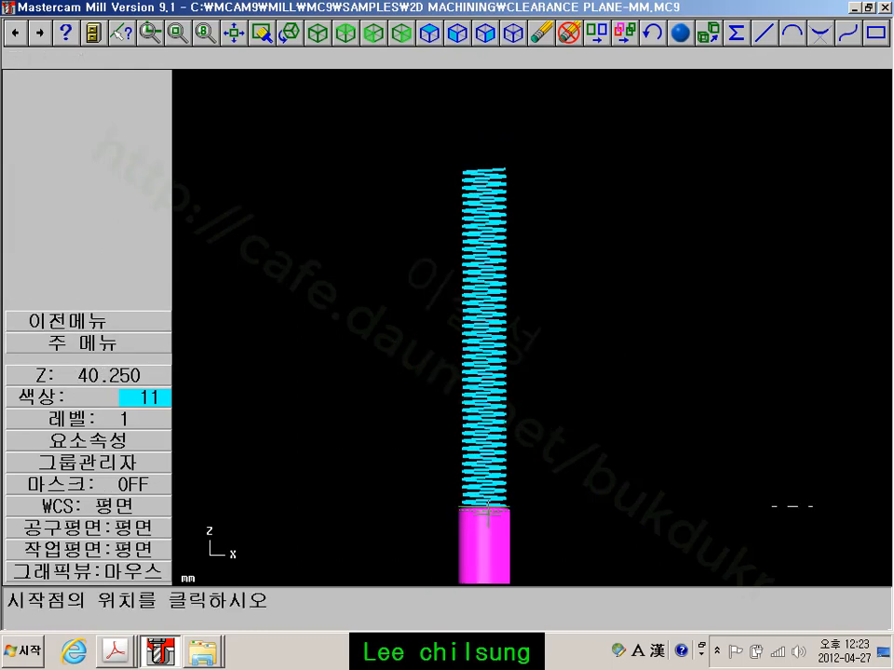
scroll(428, 353, "up", 5)
scroll(426, 351, "up", 2)
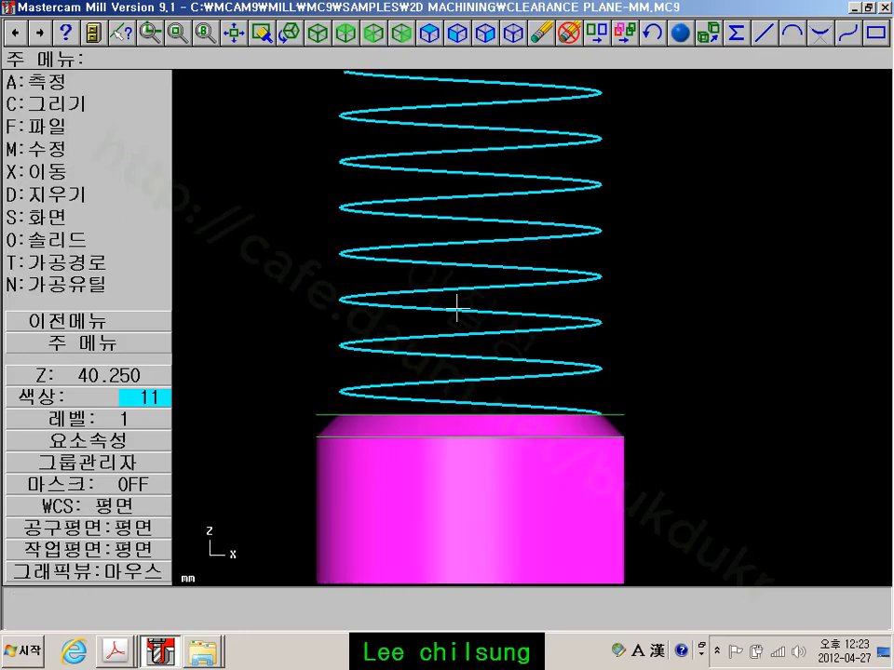
key("alt+s")
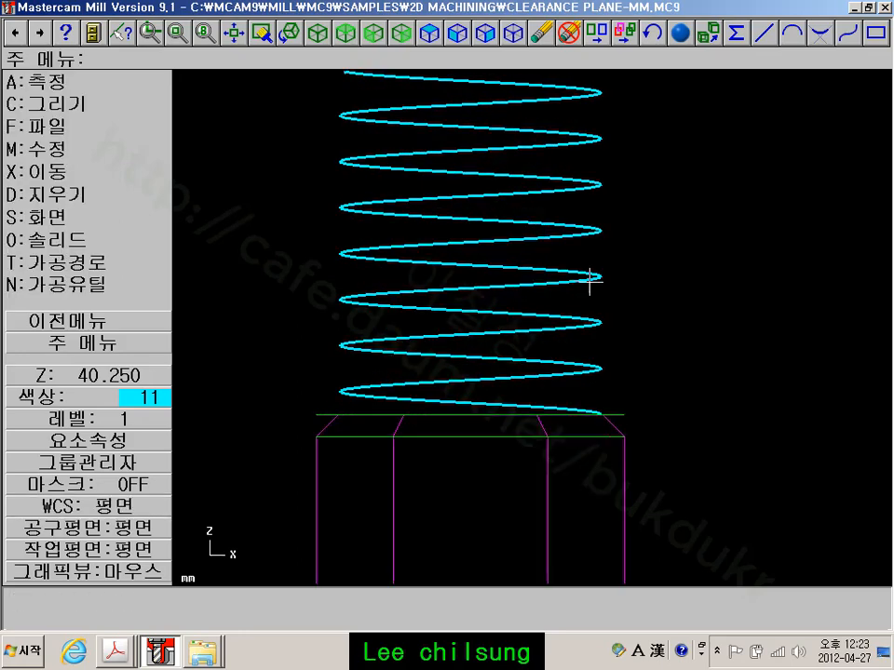
Examine where the helix sits above the cylinder, comparing its height with the cylinder's full length in the front view
scroll(457, 417, "up", 2)
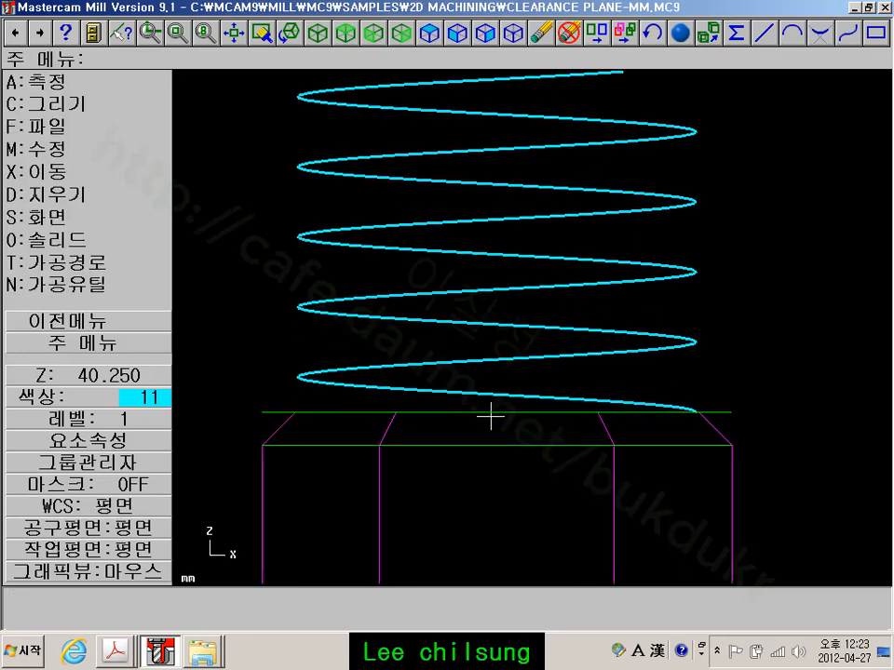
scroll(490, 417, "down", 2)
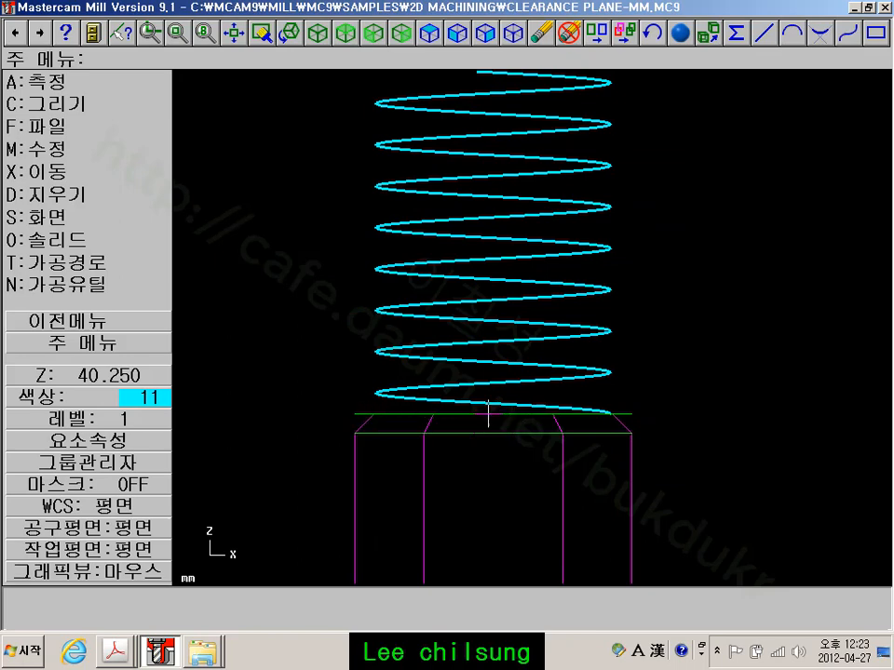
scroll(474, 328, "down", 5)
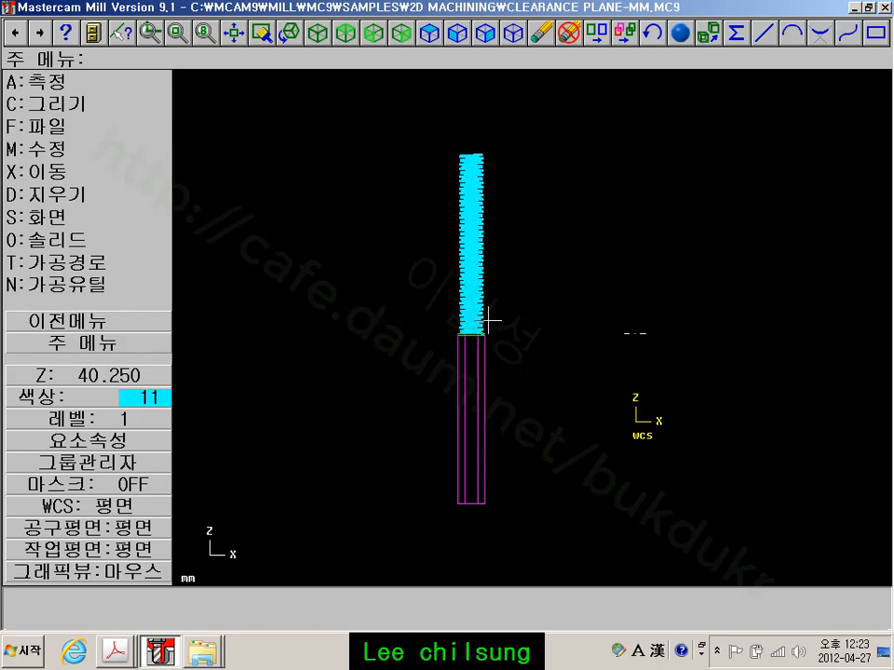
scroll(514, 158, "up", 2)
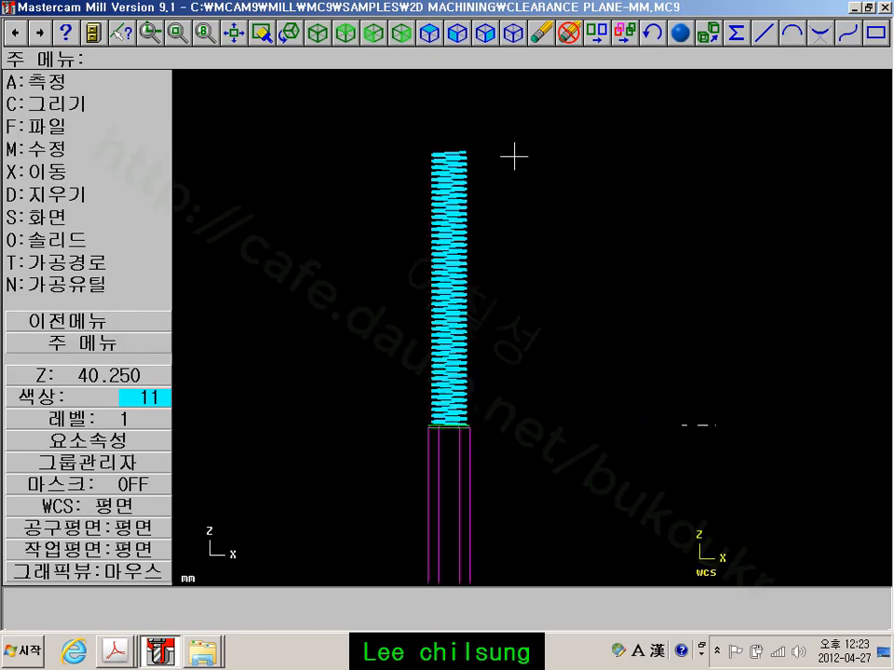
scroll(473, 215, "up", 2)
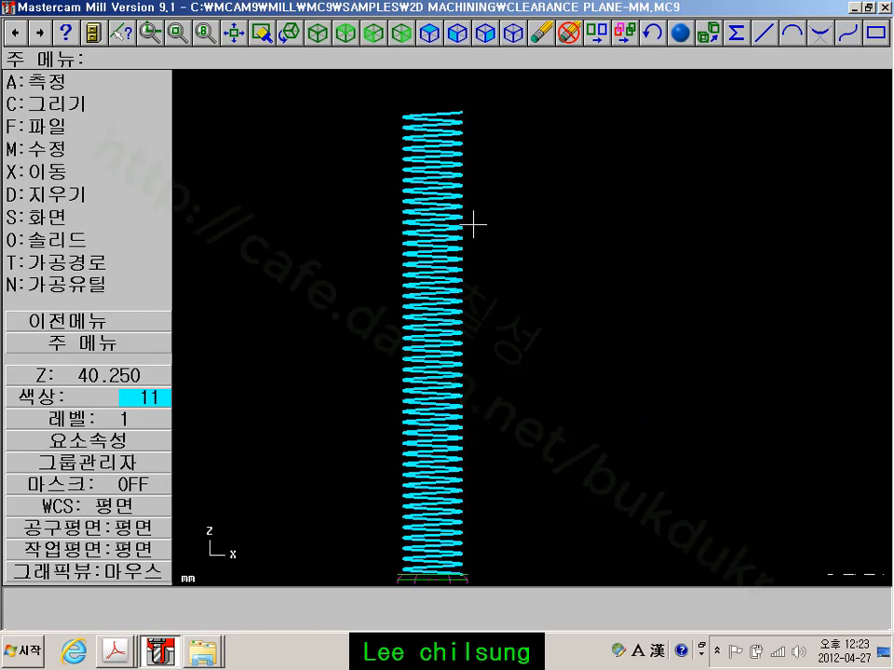
scroll(474, 225, "down", 2)
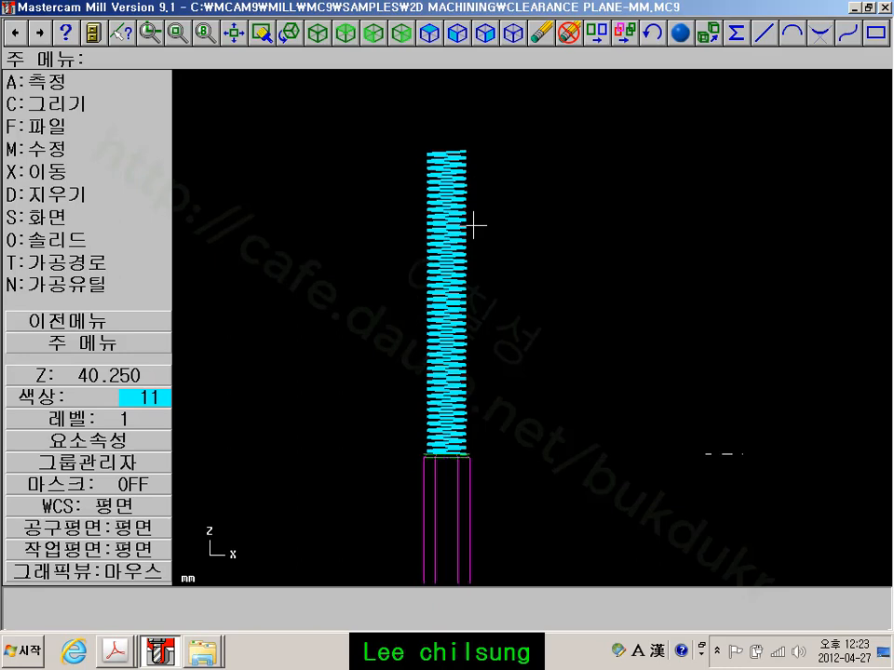
middle_click_drag(491, 431, 478, 266)
scroll(486, 262, "down", 5)
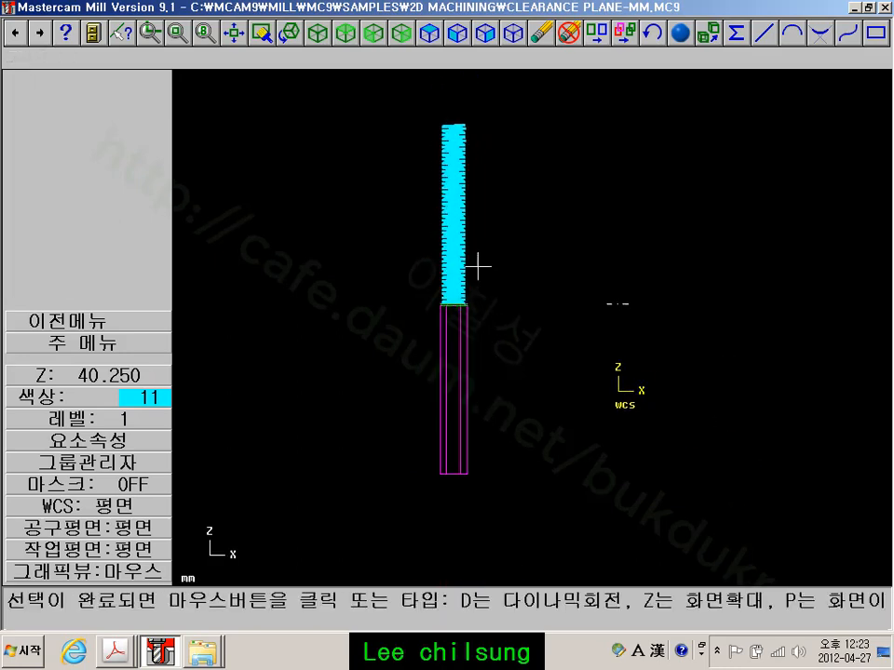
left_click(478, 267)
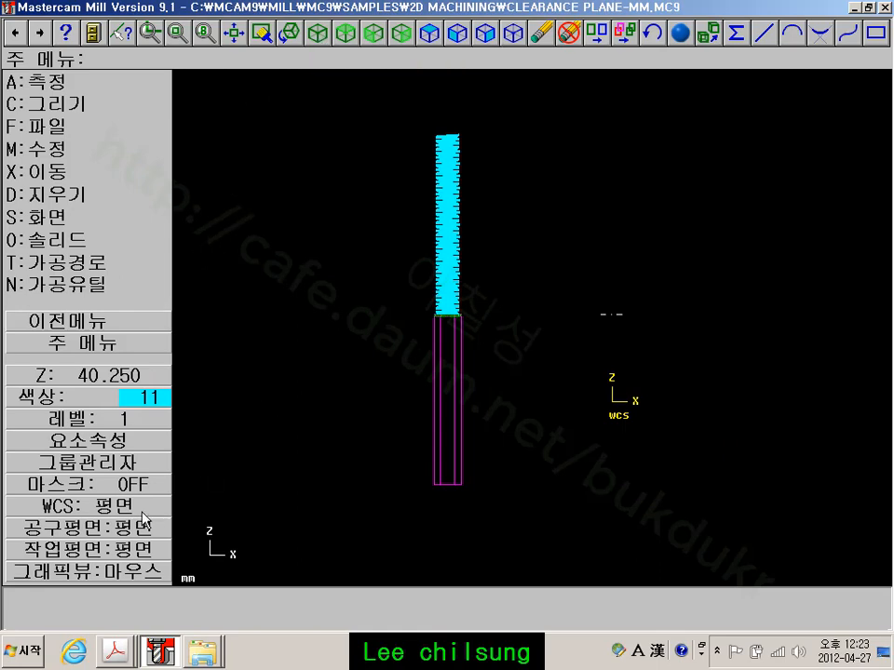
Set the construction plane to front (정면) and its Z depth to the origin, 0
left_click(74, 556)
left_click(74, 128)
left_click(79, 378)
key("o")
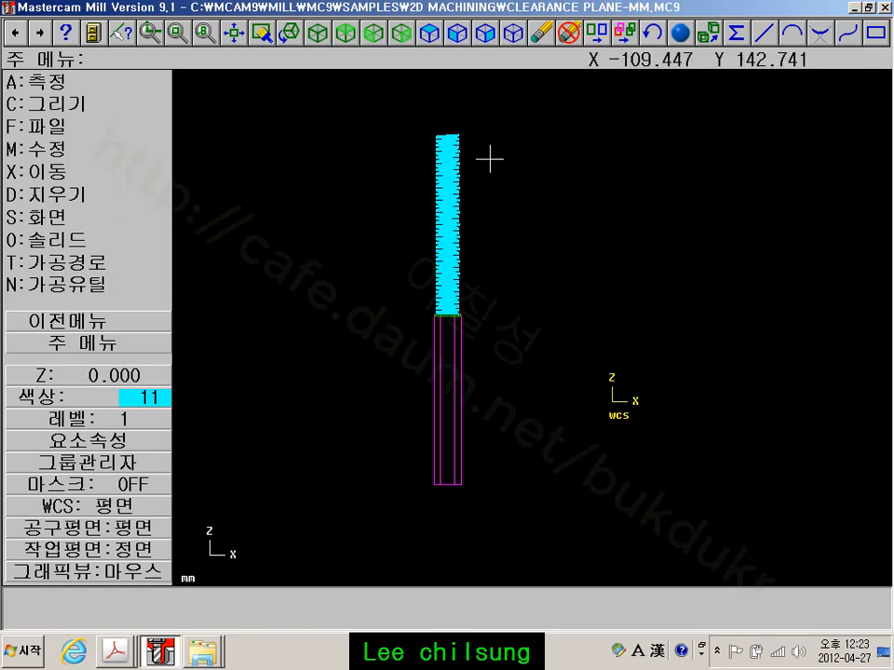
key("x")
left_click(66, 170)
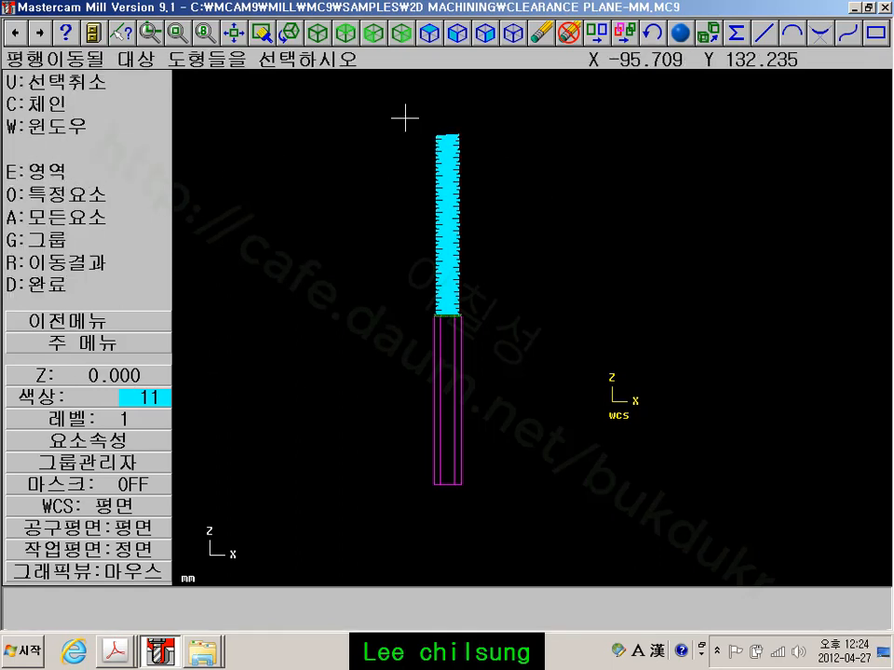
left_click(289, 34)
scroll(566, 328, "down", 4)
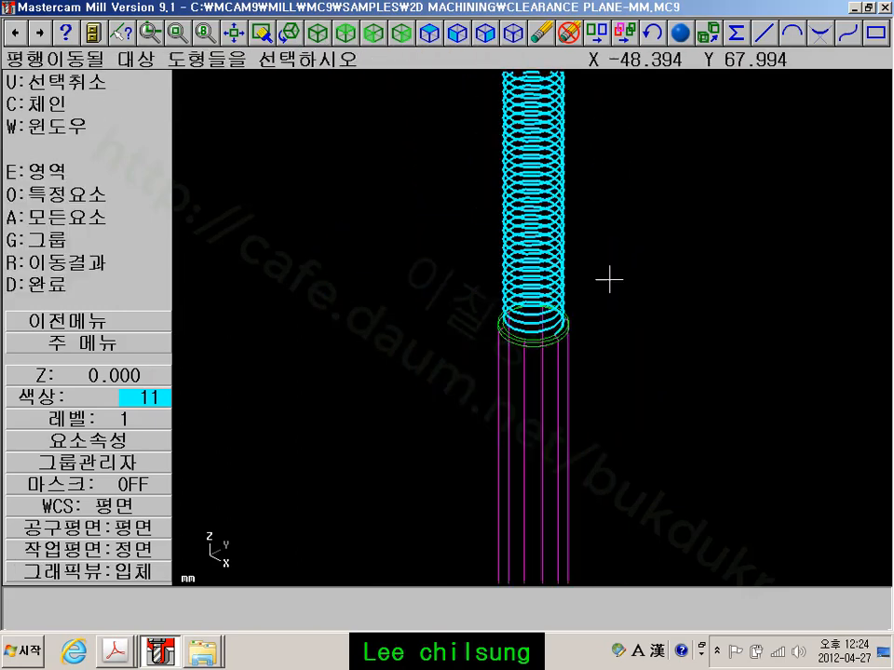
middle_click_drag(642, 206, 588, 451)
left_click(82, 106)
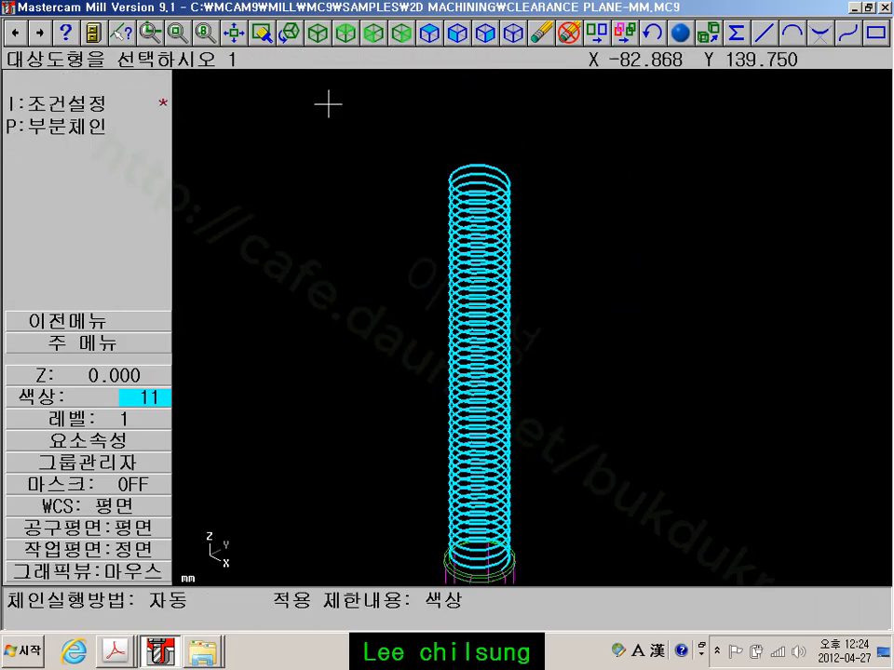
left_click(473, 162)
scroll(672, 371, "down", 2)
middle_click_drag(672, 372, 608, 181)
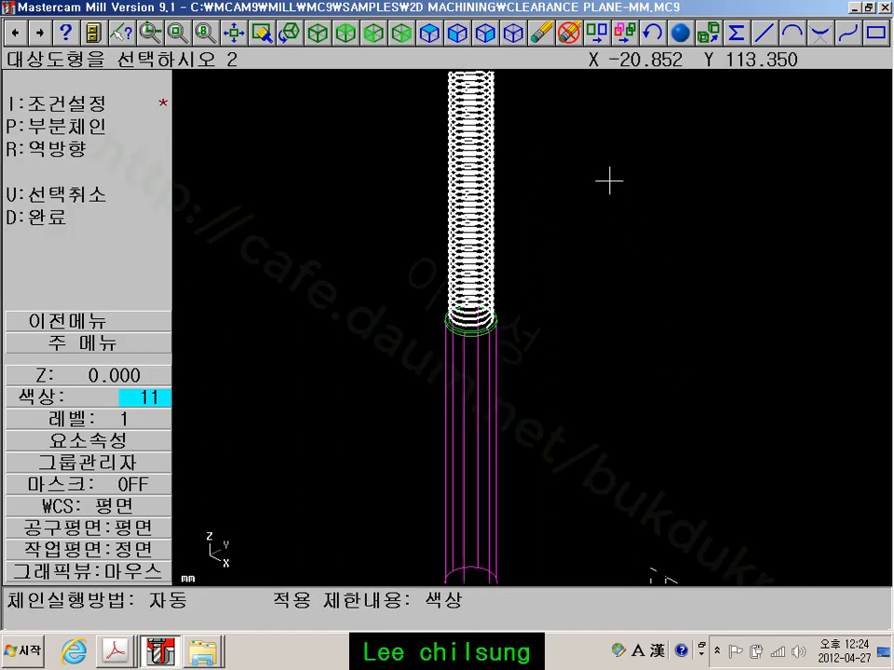
left_click(87, 217)
left_click(73, 285)
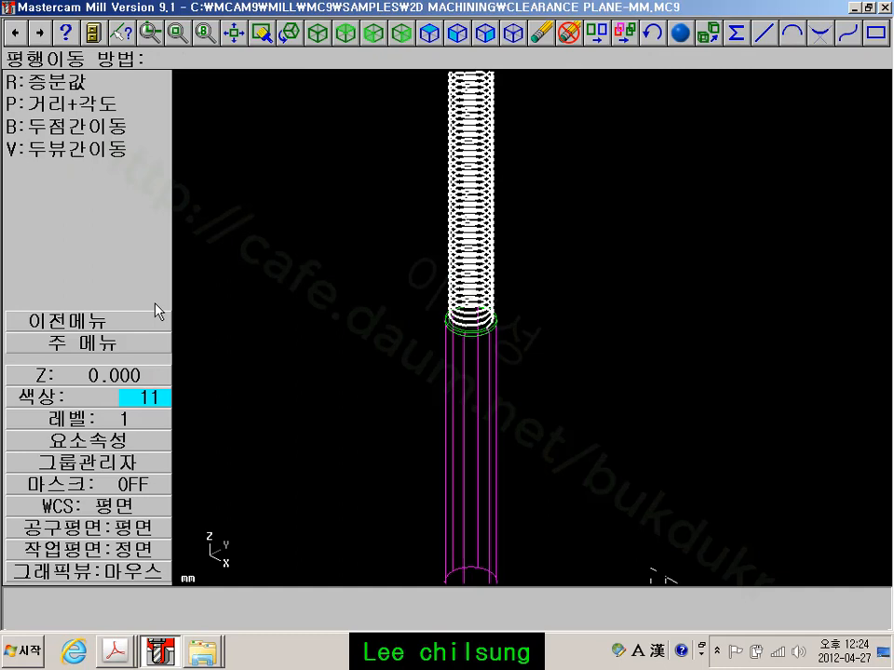
left_click(88, 88)
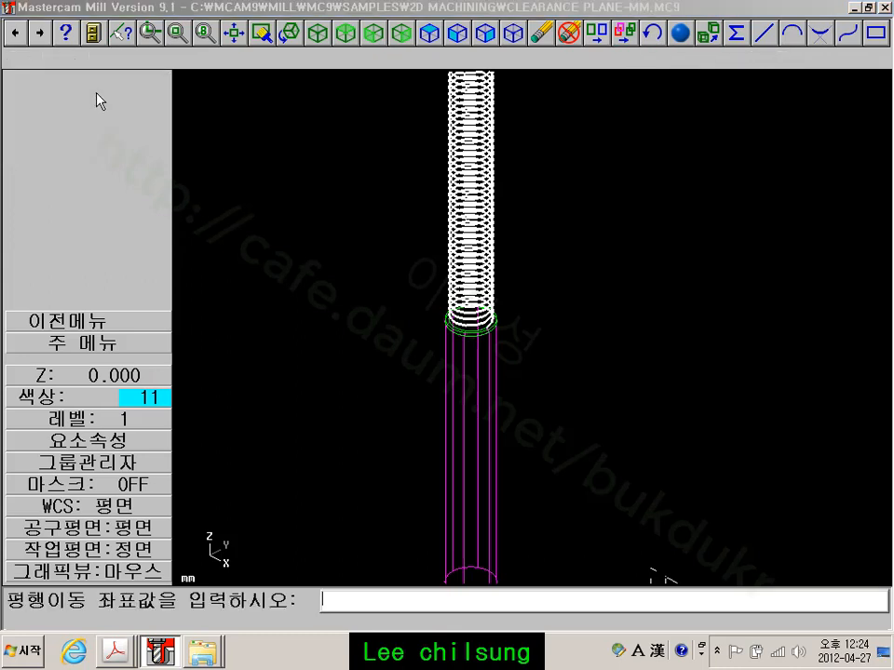
key("Escape")
In the front view, translate the chained helix into the cylinder by the incremental value y-85, using the move option once, and clear the result colours
left_click(377, 37)
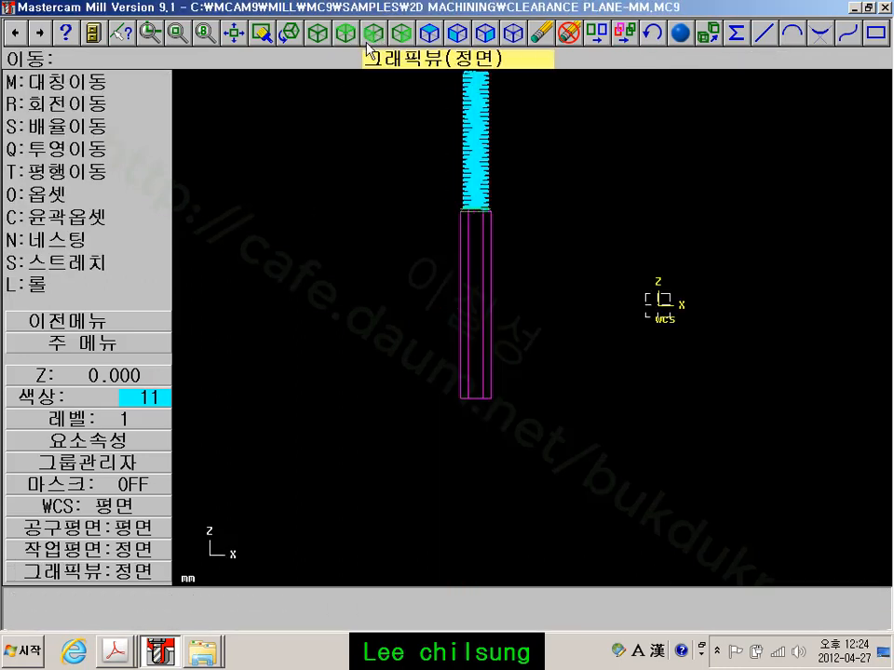
scroll(331, 225, "down", 3)
middle_click_drag(332, 226, 380, 323)
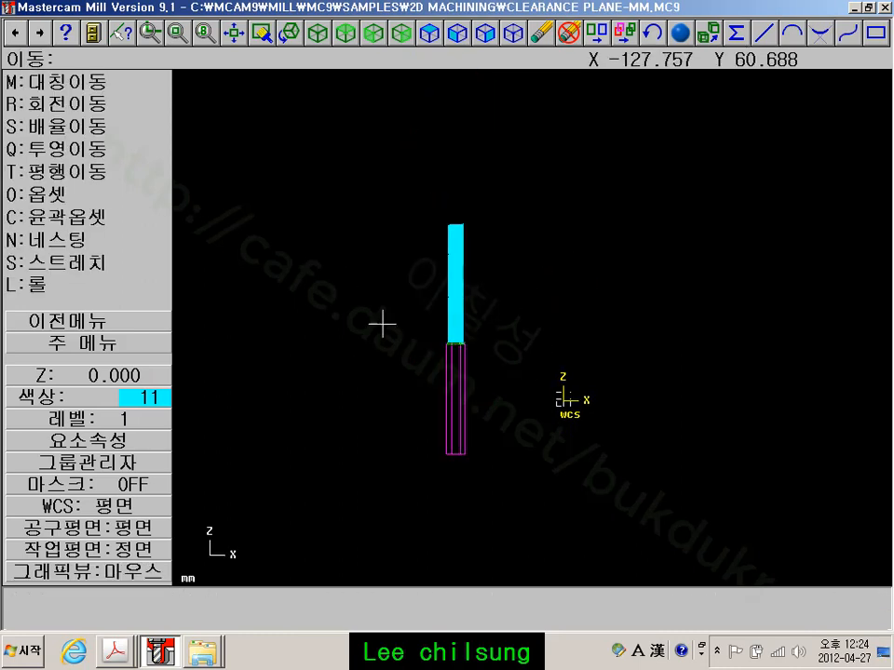
left_click(120, 343)
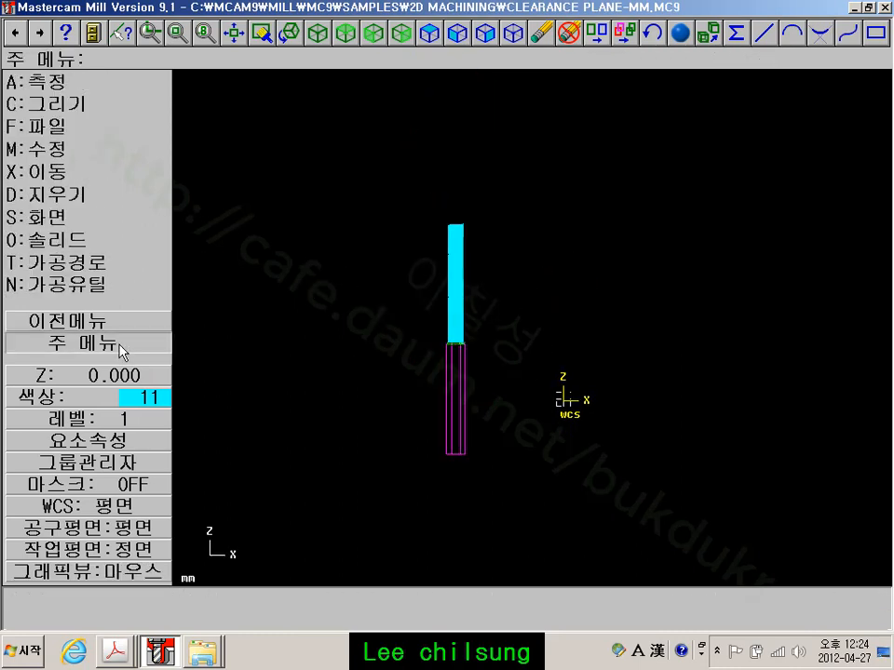
left_click(97, 173)
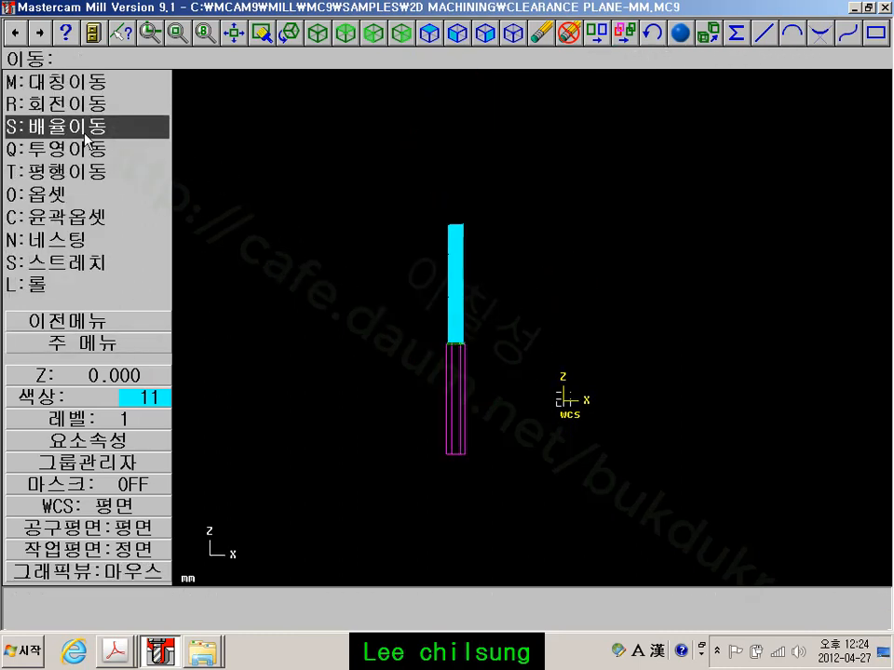
left_click(82, 182)
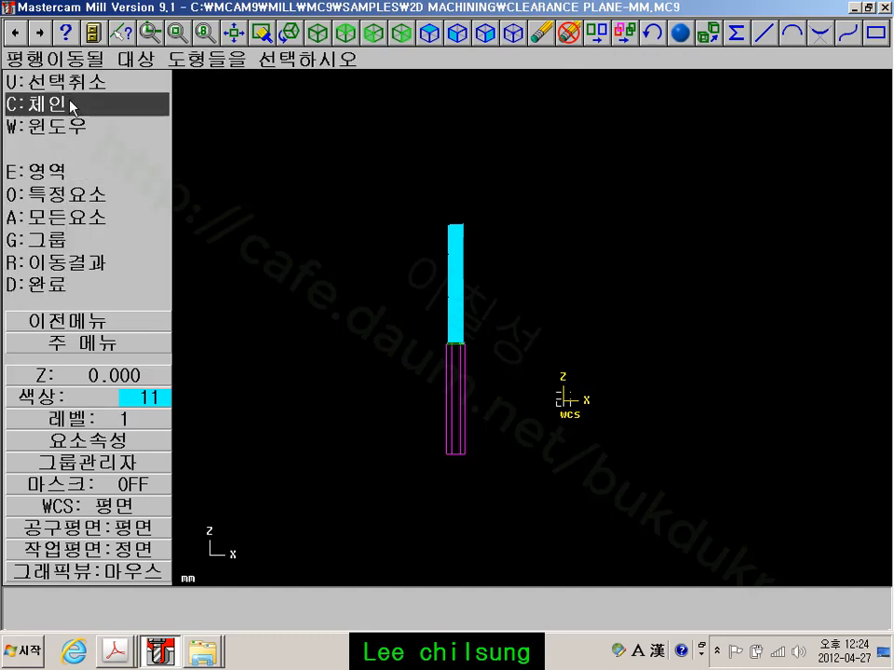
left_click(124, 103)
left_click(462, 216)
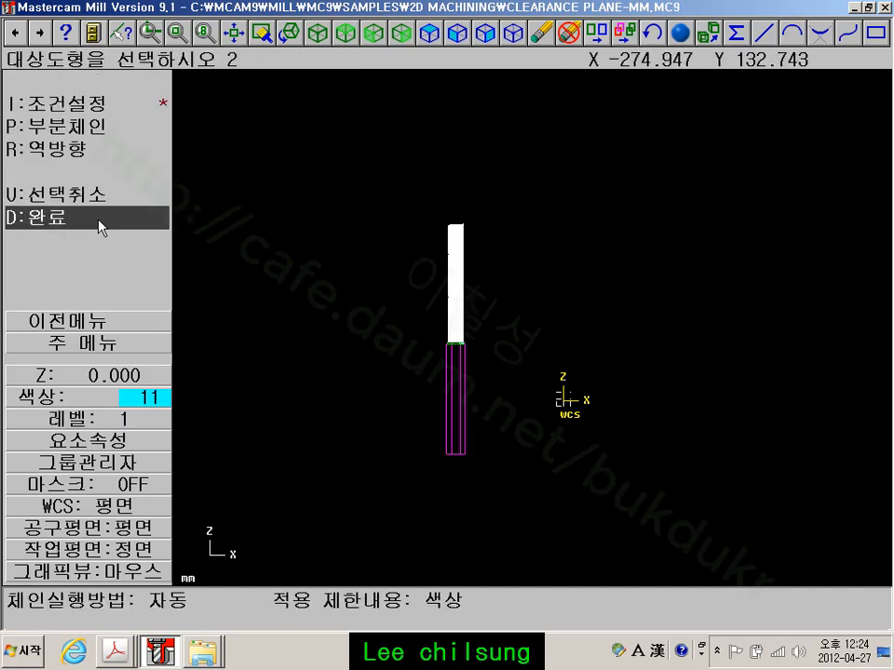
left_click(73, 217)
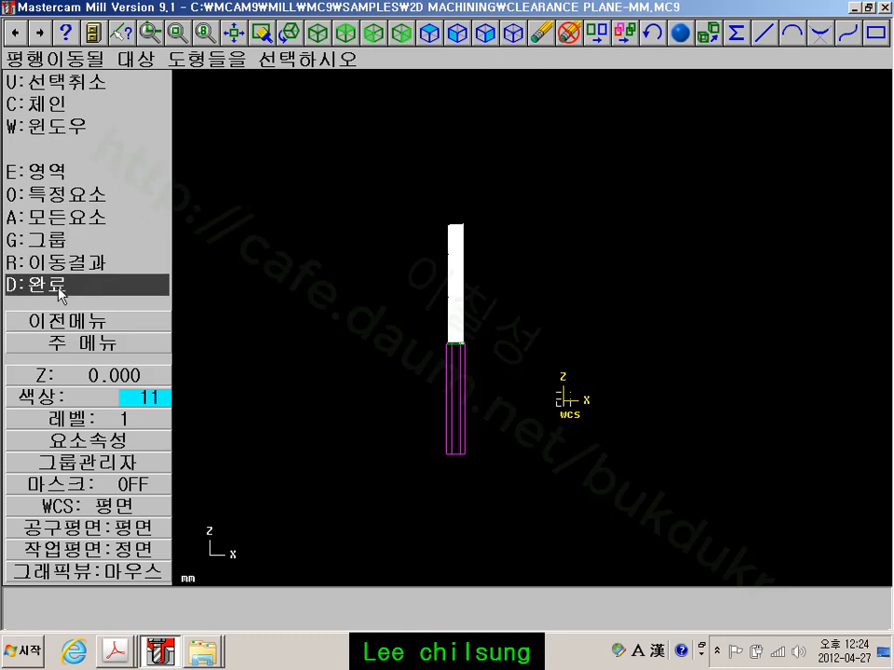
left_click(61, 294)
left_click(70, 82)
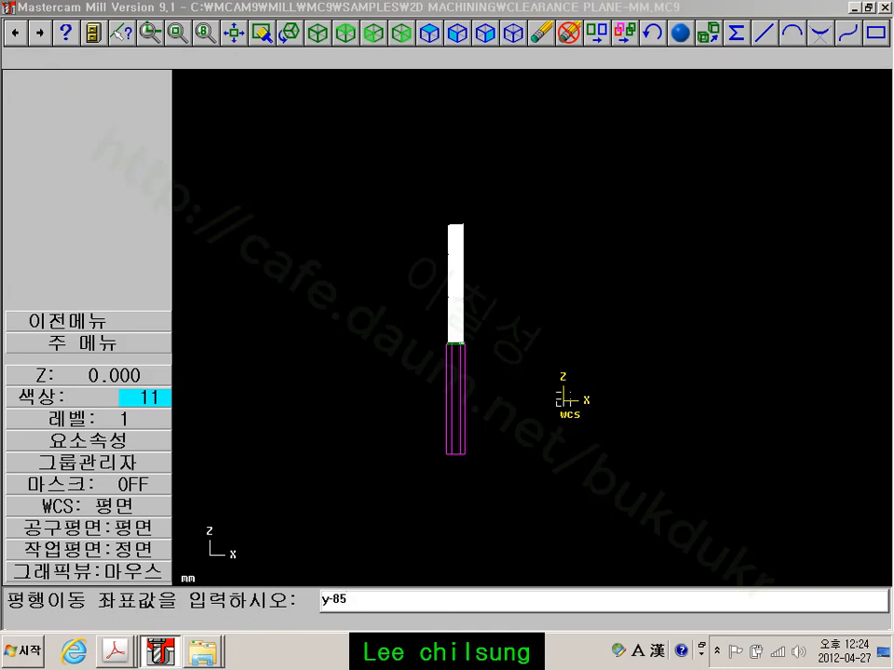
type("y-85")
key("Return")
left_click(348, 277)
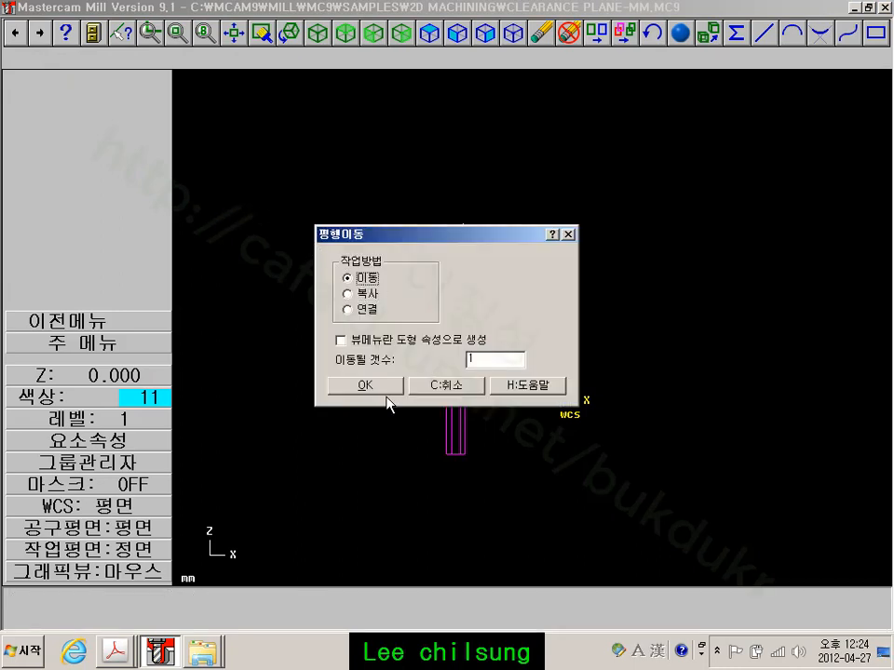
left_click(364, 385)
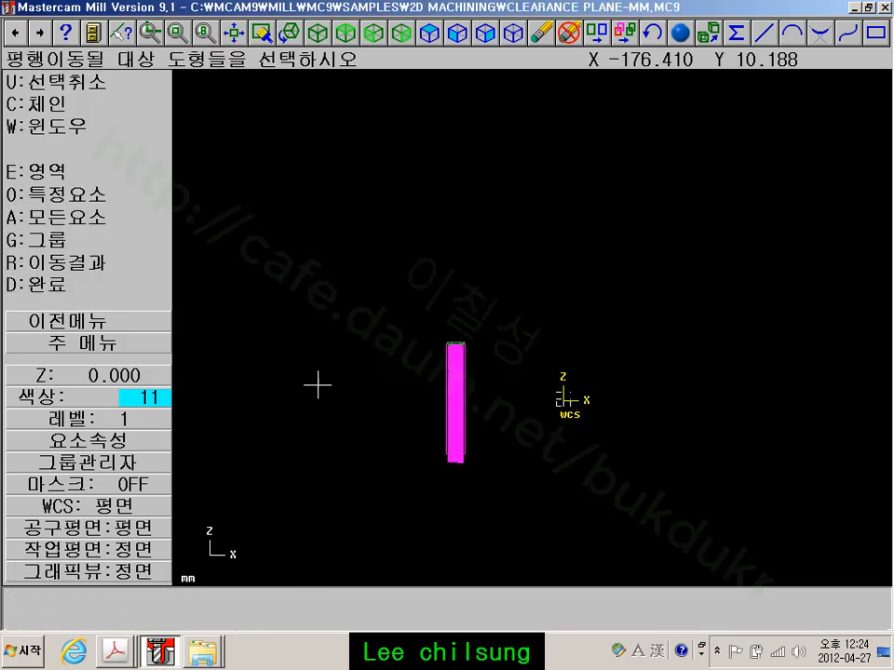
left_click(625, 30)
Examine the upper and lower ends of the moved helix against the cylinder's chamfered top and its base
scroll(488, 475, "up", 2)
middle_click_drag(450, 496, 562, 396)
scroll(535, 230, "up", 2)
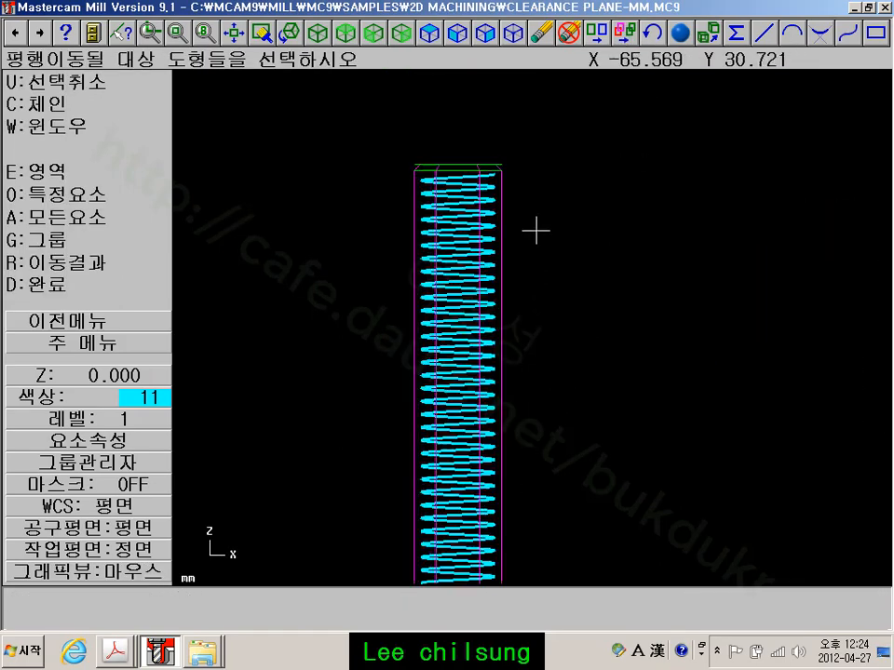
scroll(419, 132, "up", 2)
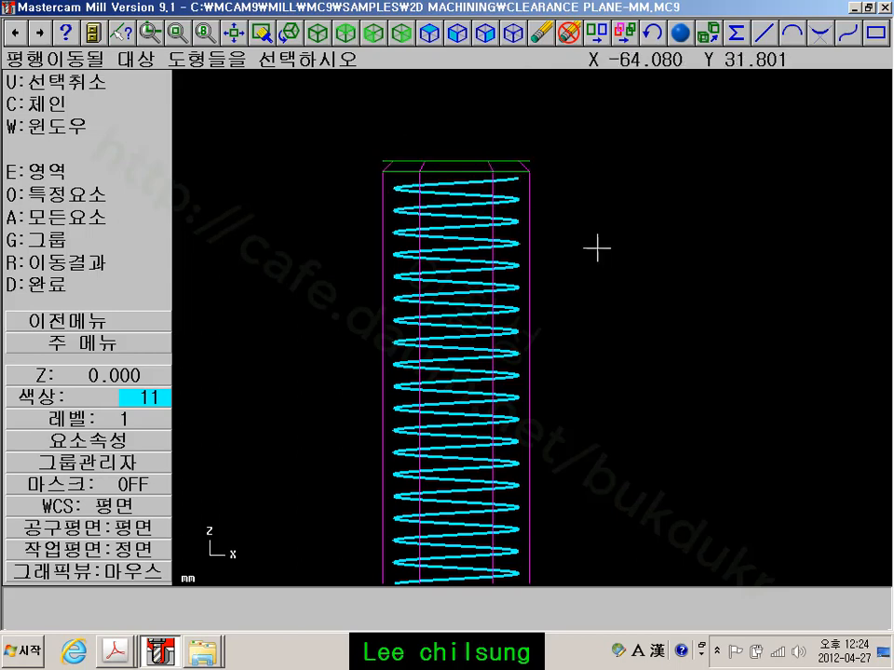
scroll(603, 276, "up", 2)
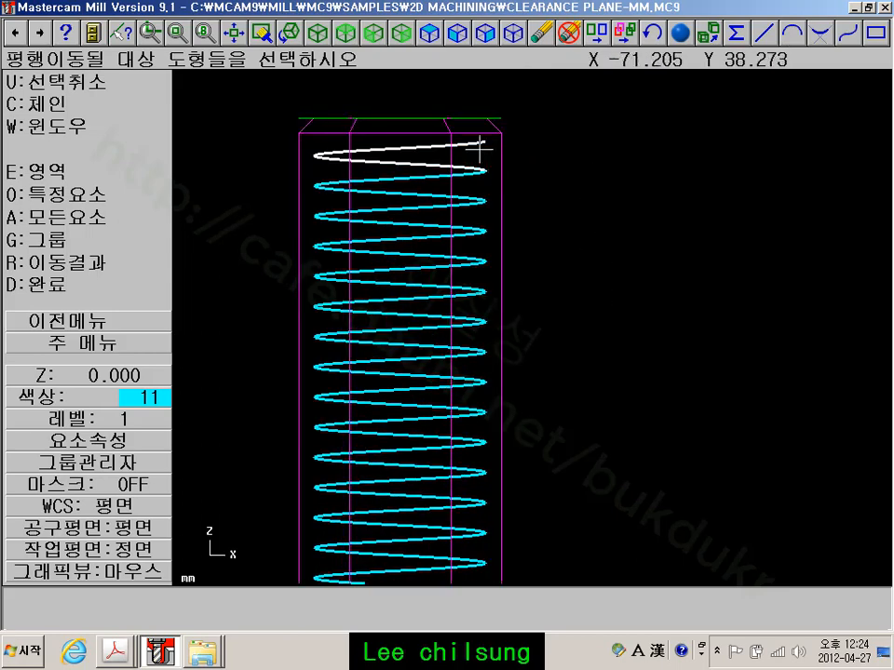
scroll(591, 374, "down", 3)
middle_click_drag(658, 503, 629, 191)
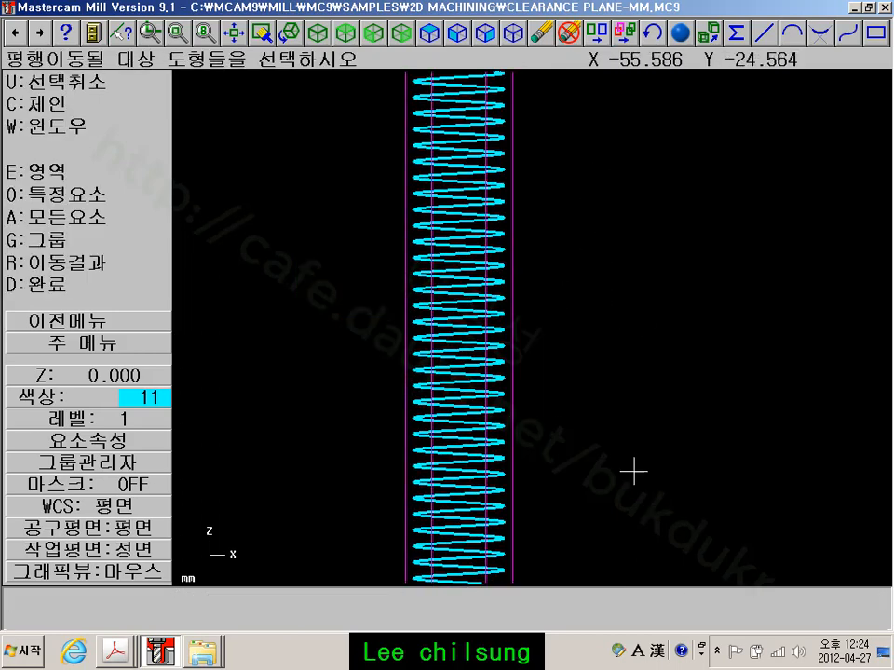
middle_click_drag(633, 472, 632, 226)
scroll(479, 372, "up", 3)
scroll(505, 380, "up", 2)
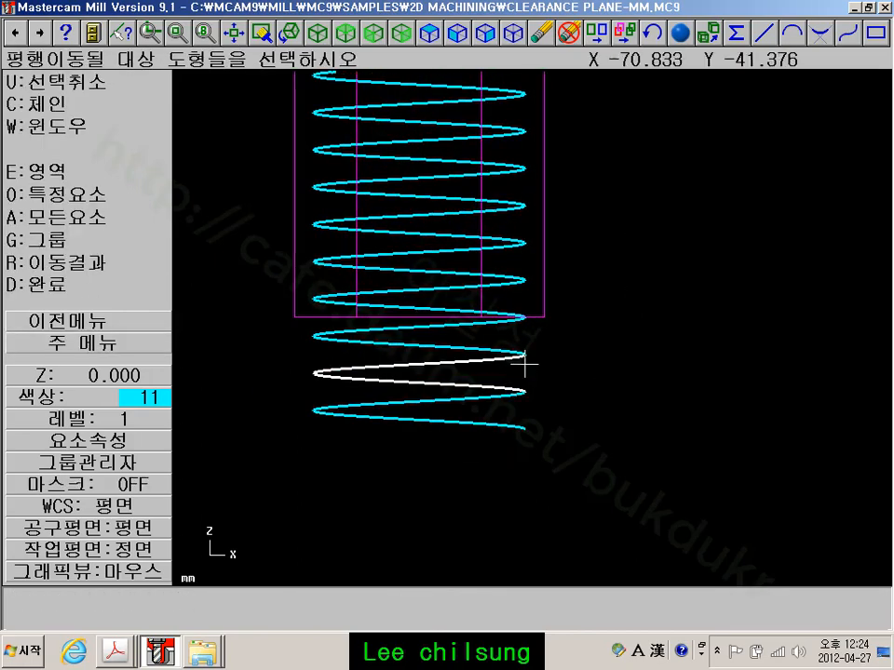
scroll(602, 298, "down", 2)
middle_click_drag(662, 219, 624, 459)
scroll(609, 301, "down", 2)
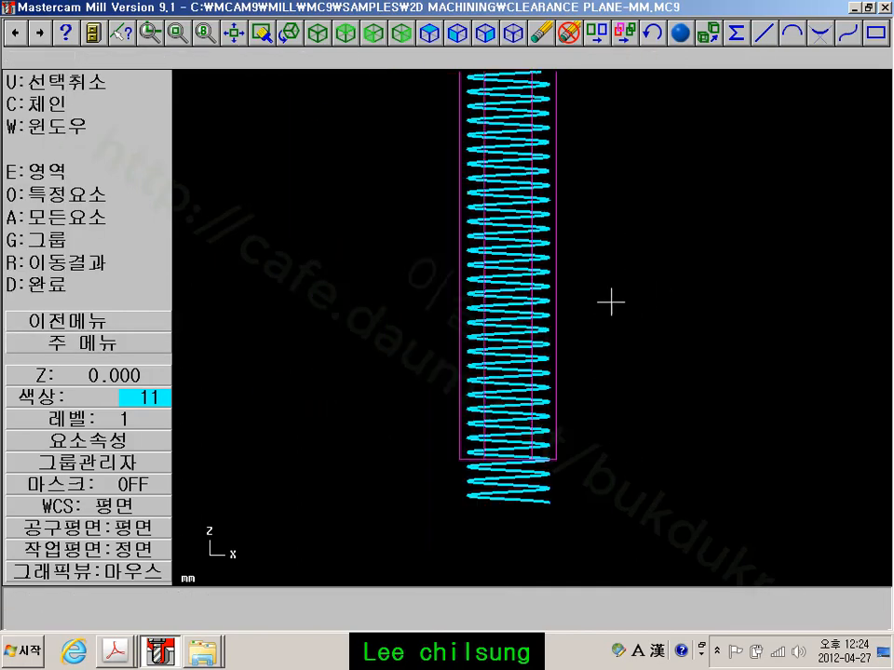
middle_click_drag(636, 209, 619, 507)
scroll(539, 226, "up", 2)
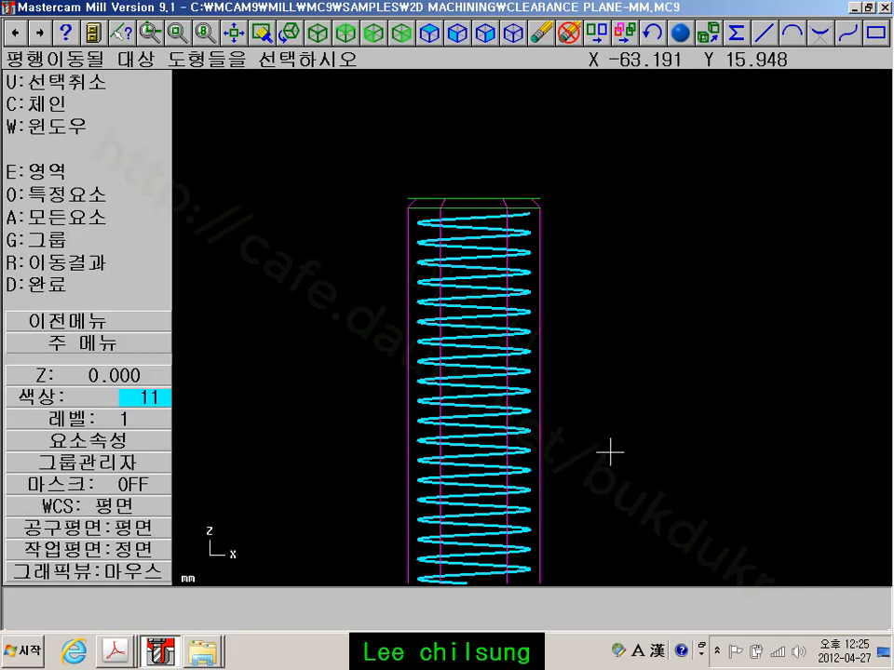
Translate the chained helix upward by the incremental value y1.9, using the move option once, and clear the result colours
left_click(55, 104)
left_click(518, 219)
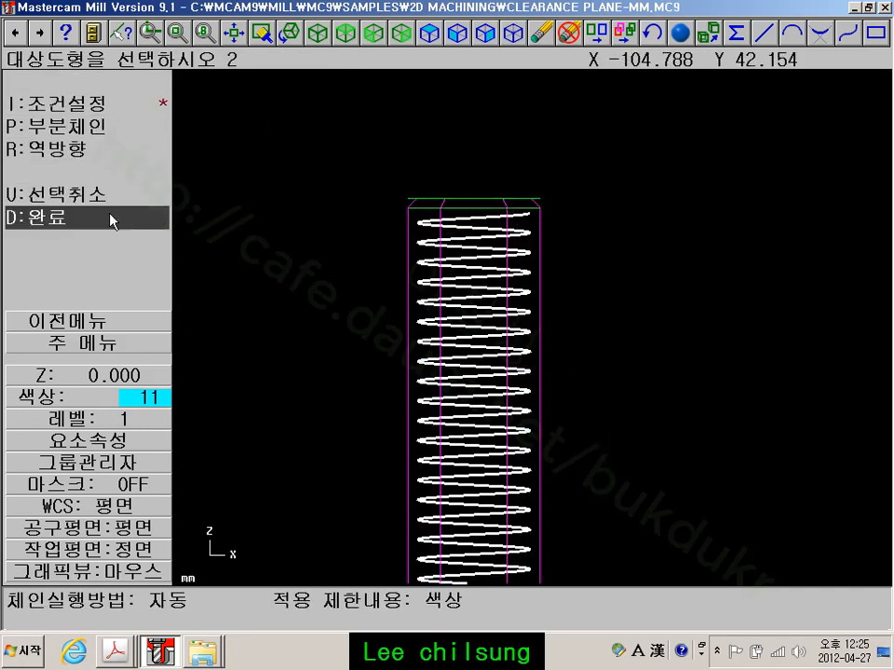
left_click(63, 219)
left_click(66, 284)
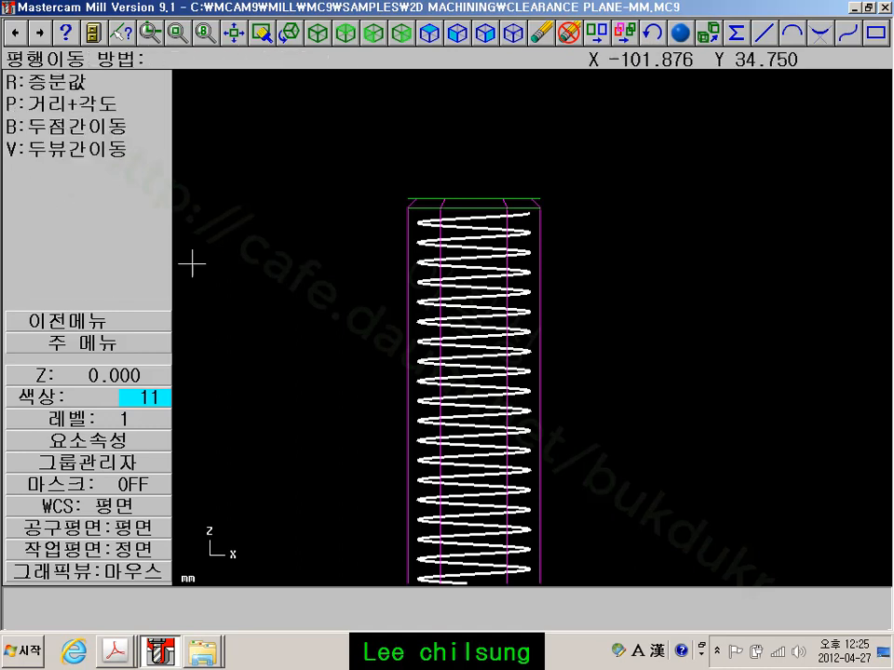
left_click(68, 94)
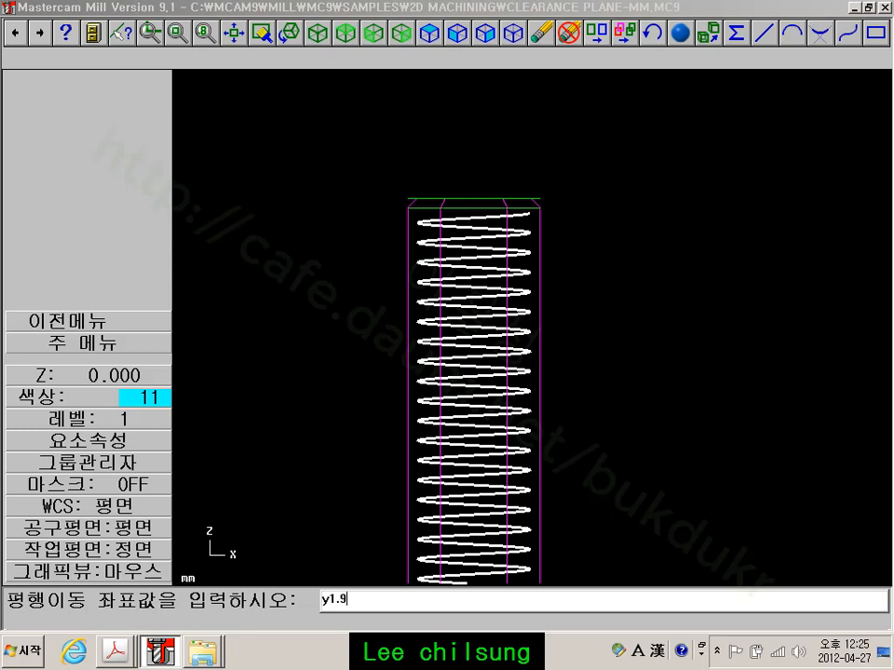
key("Return")
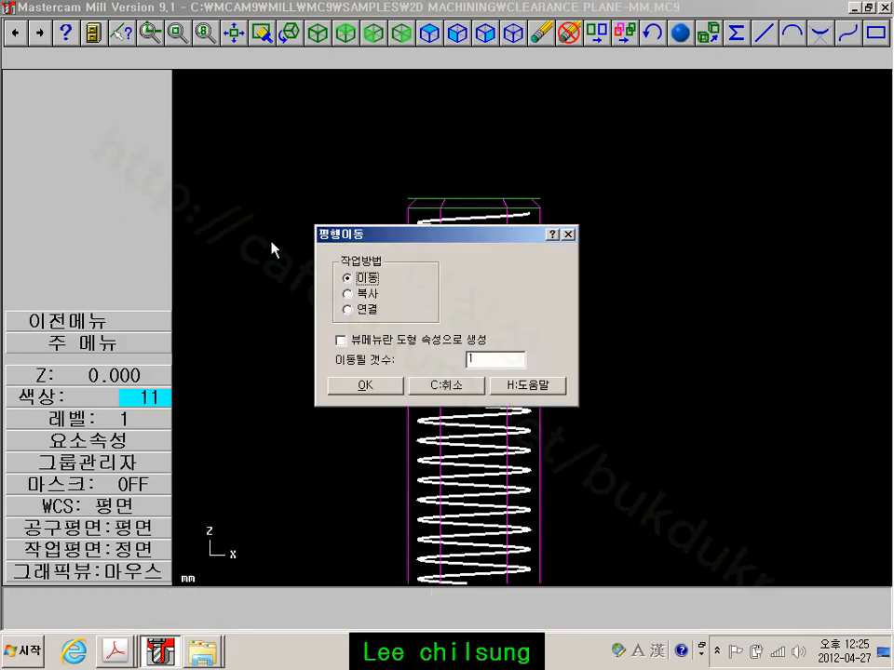
left_click(386, 388)
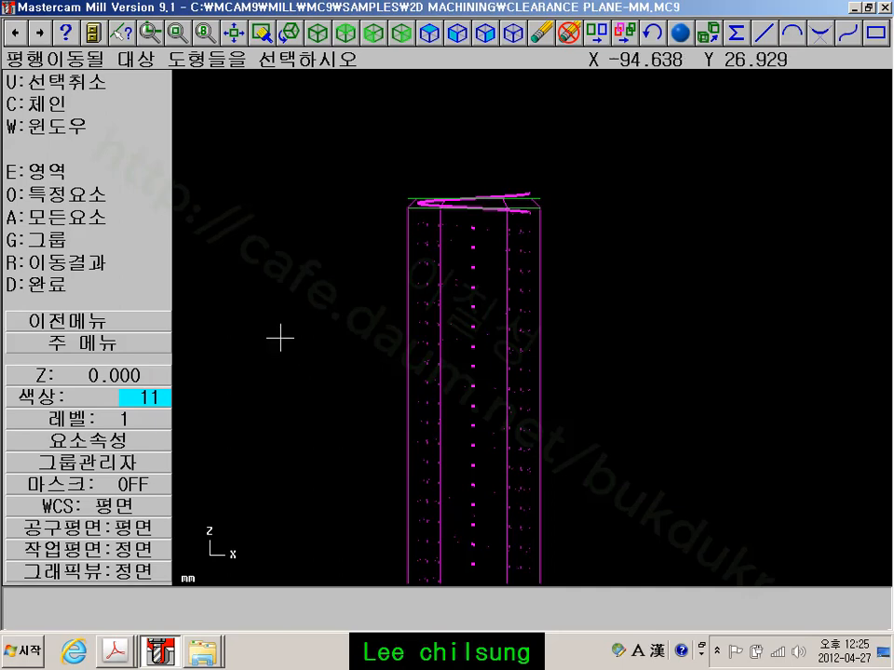
scroll(487, 250, "up", 11)
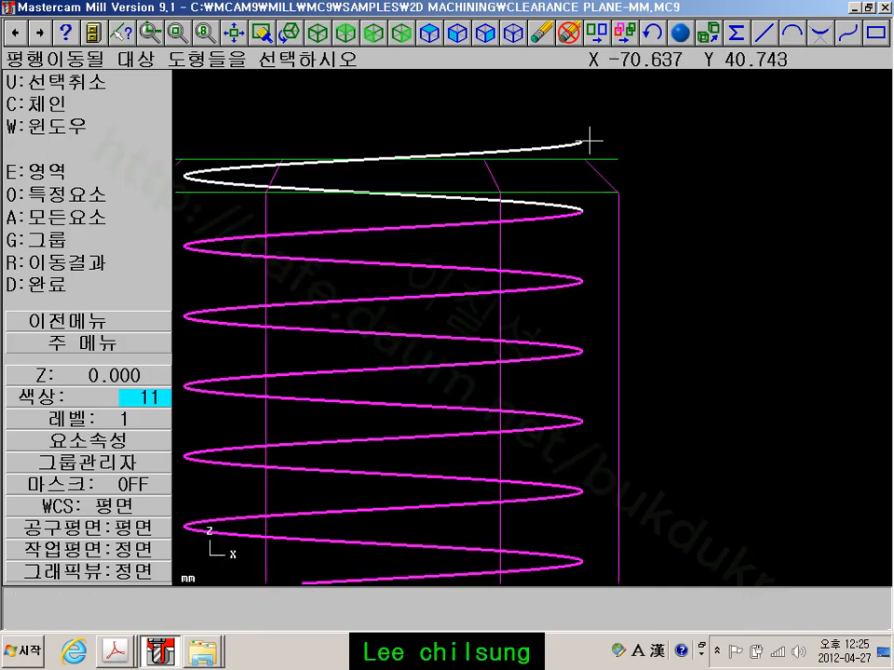
left_click(587, 138)
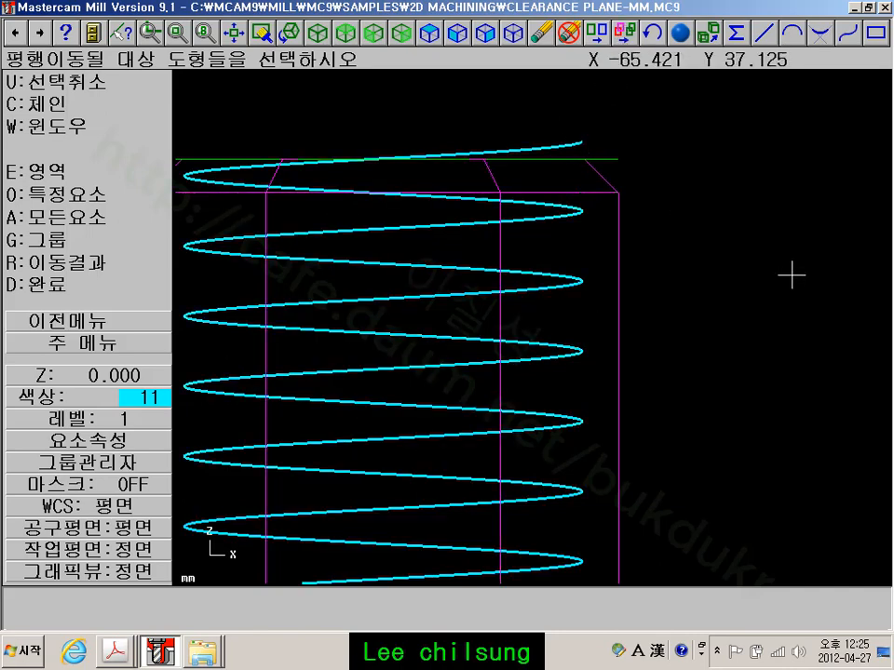
Raise the chained helix by a further incremental y1.9 with the move option so its upper end extends past the chamfered top
scroll(773, 319, "down", 3)
middle_click_drag(773, 318, 604, 350)
scroll(529, 254, "up", 5)
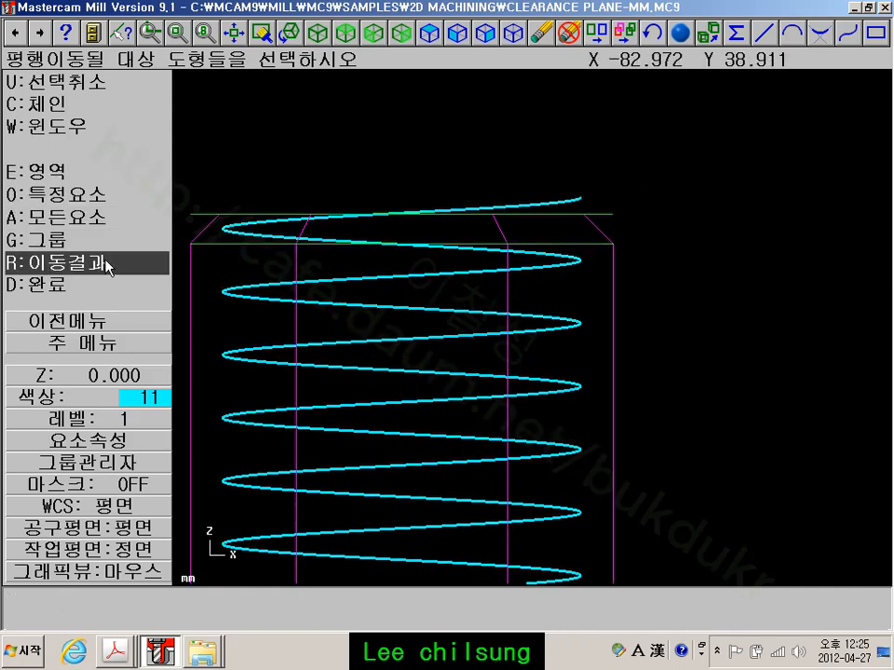
left_click(56, 103)
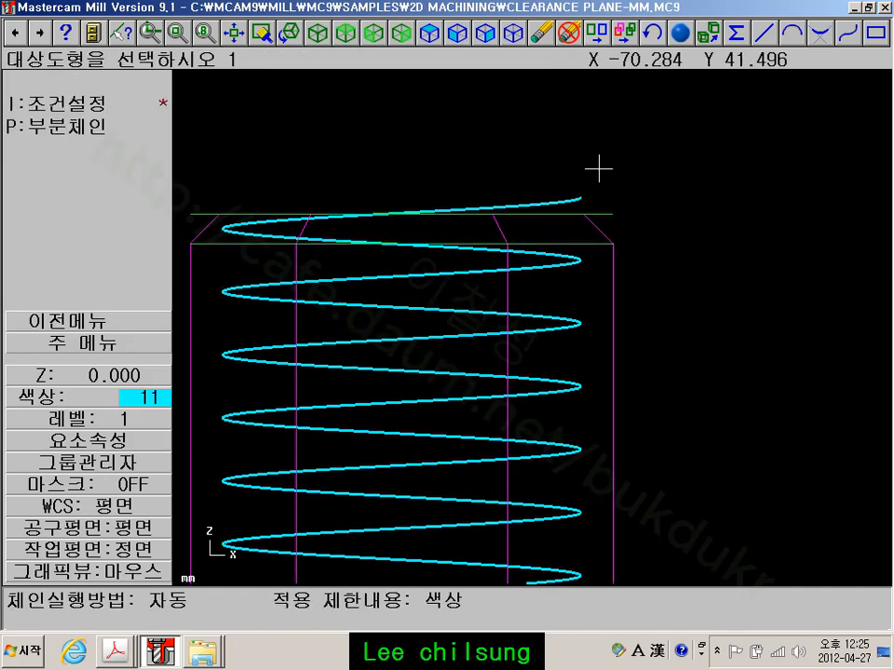
left_click(578, 186)
left_click(76, 219)
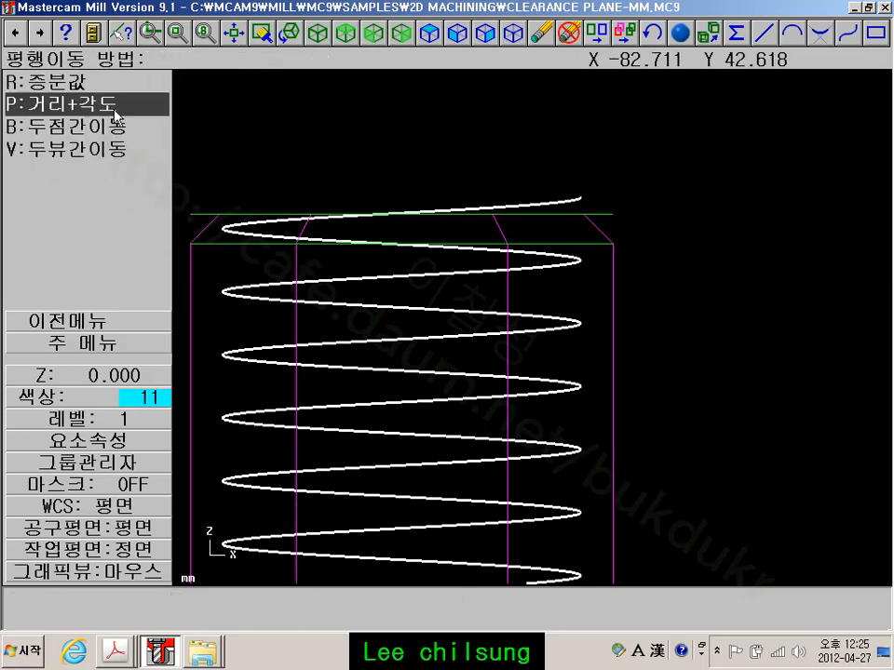
left_click(65, 103)
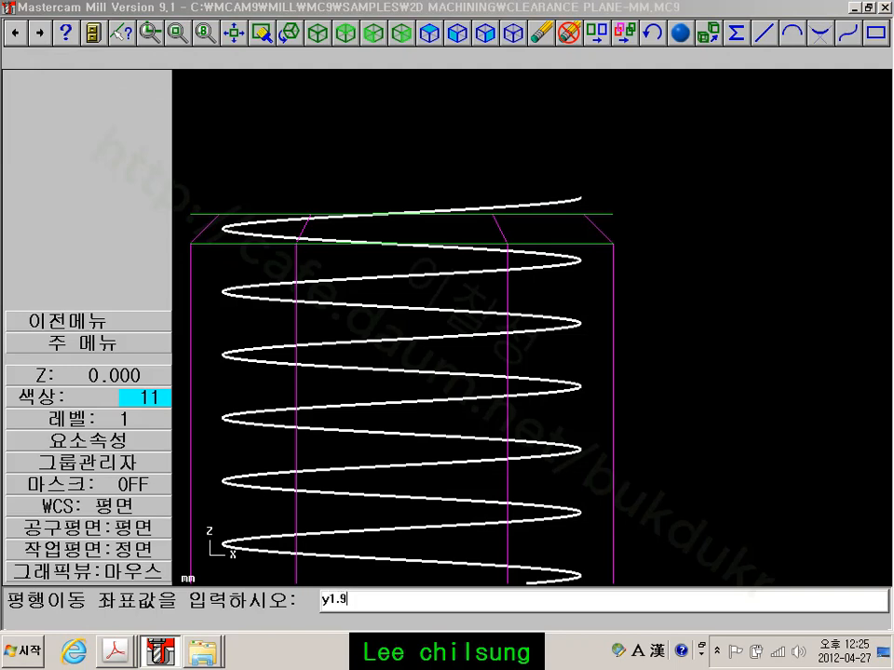
type("y1.9")
key("Return")
left_click(391, 381)
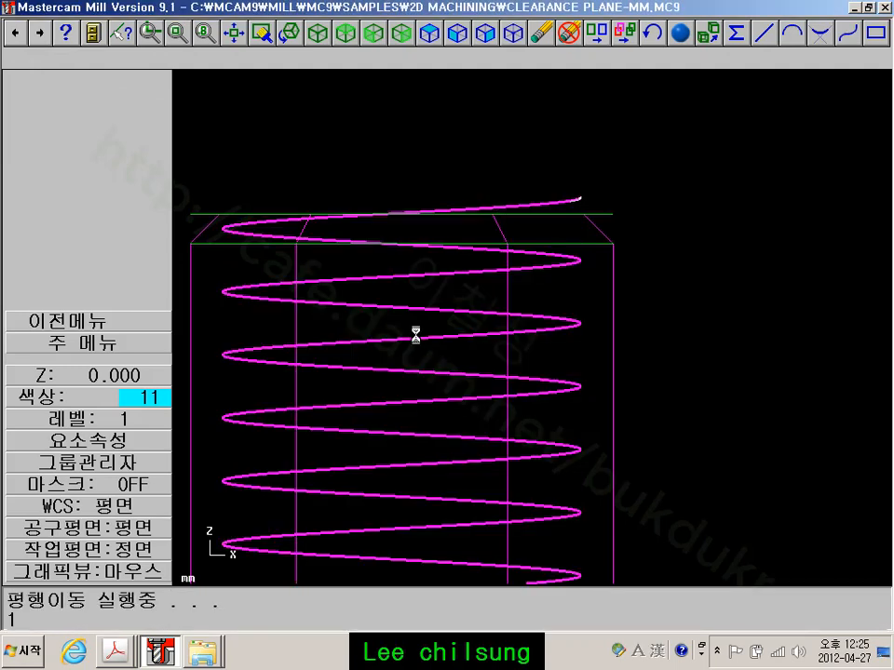
scroll(779, 312, "down", 3)
left_click(464, 37)
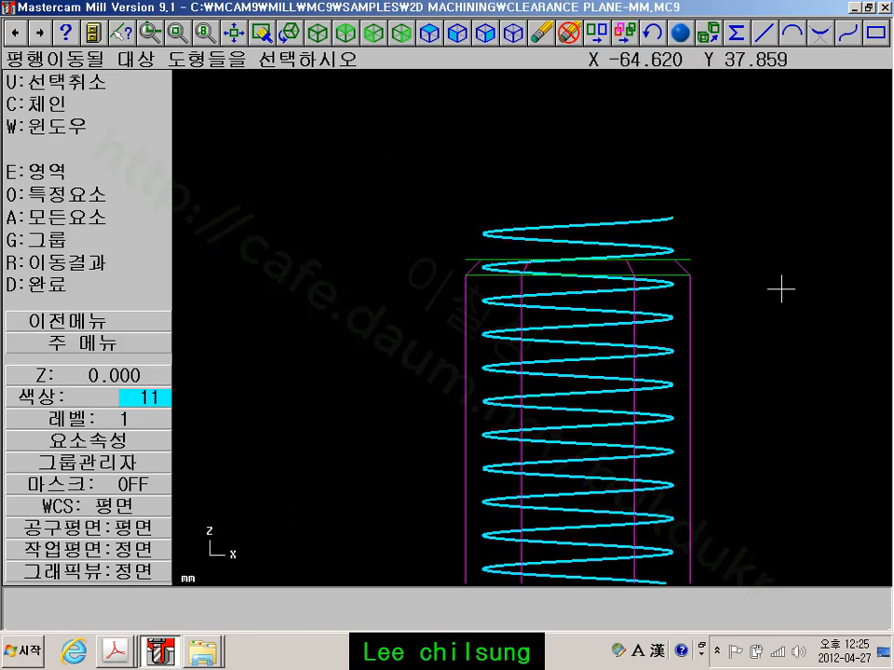
Examine the helix against both cylinder ends in the front view and its upper end in an angled 3D view
left_click(176, 34)
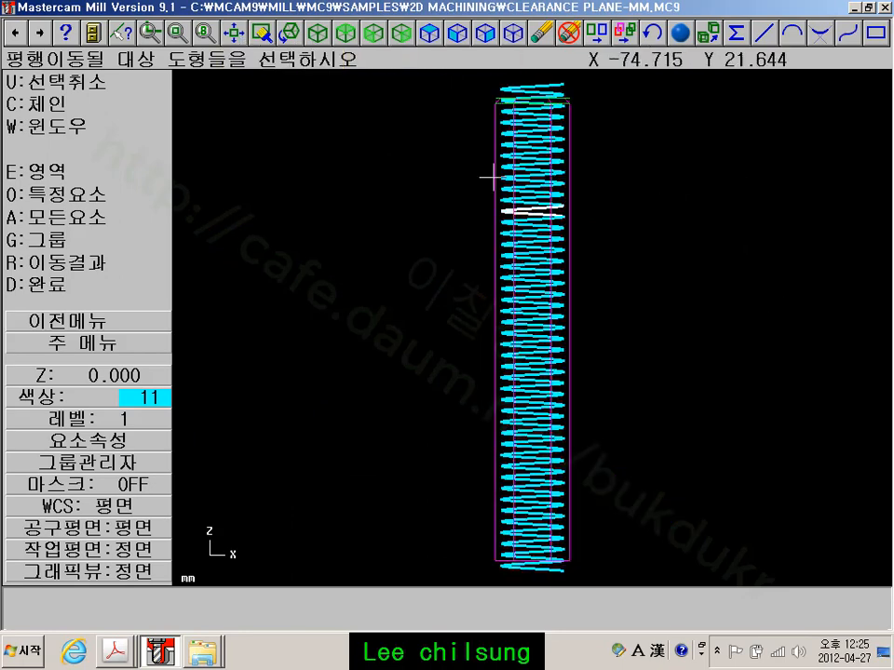
left_click(563, 84)
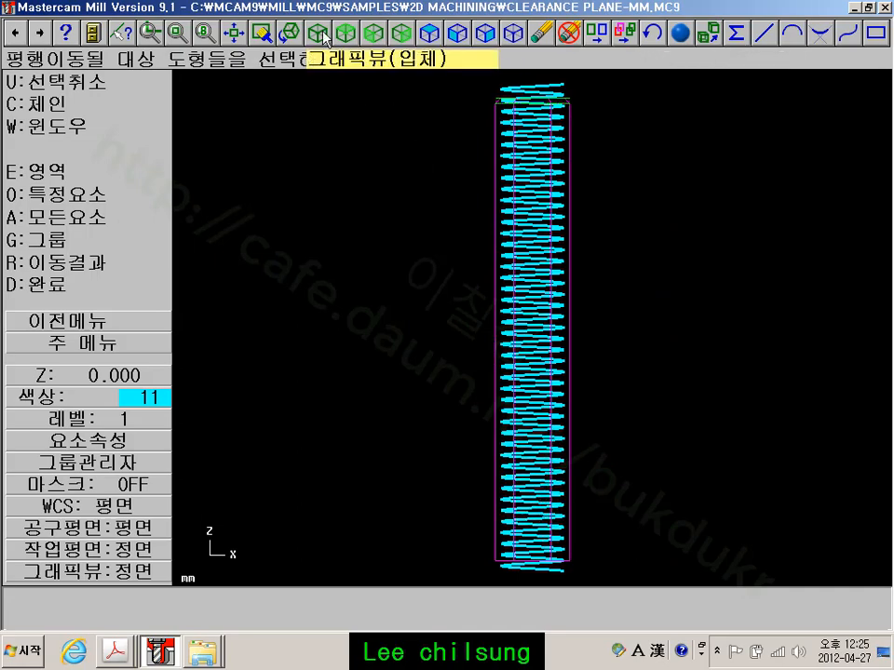
left_click(399, 34)
middle_click_drag(658, 379, 590, 263)
scroll(502, 168, "up", 5)
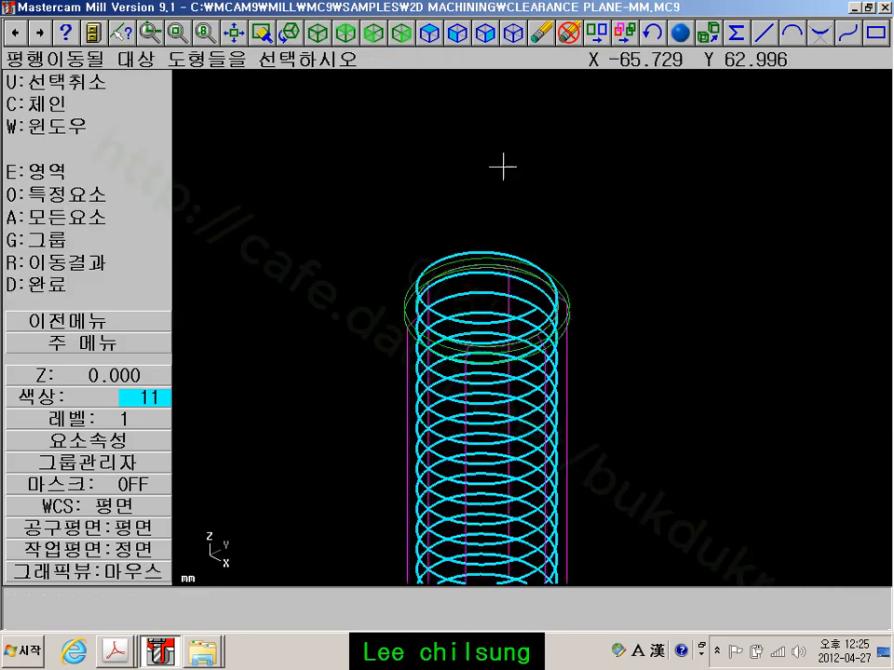
scroll(574, 371, "up", 3)
left_click(529, 295)
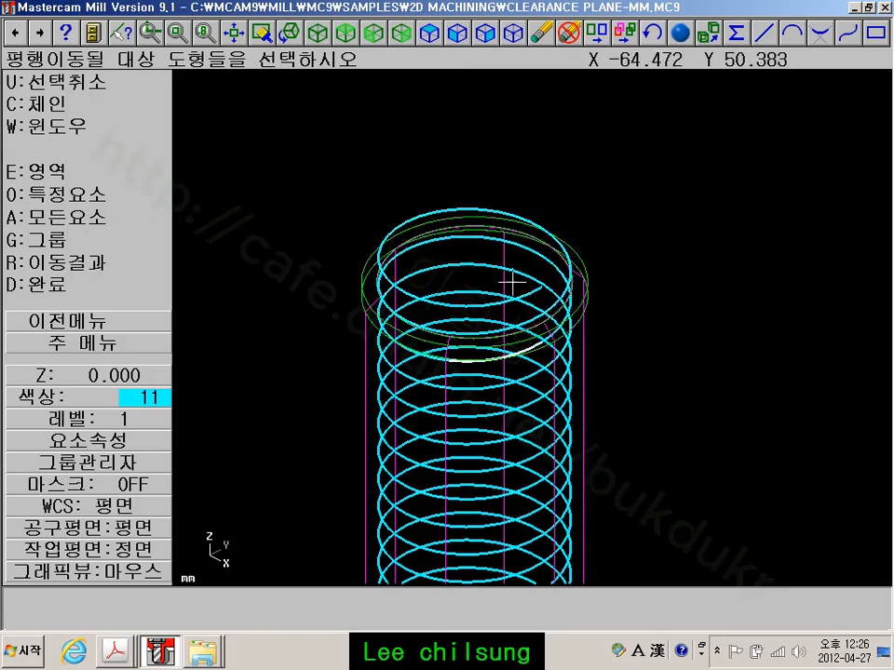
scroll(449, 344, "up", 2)
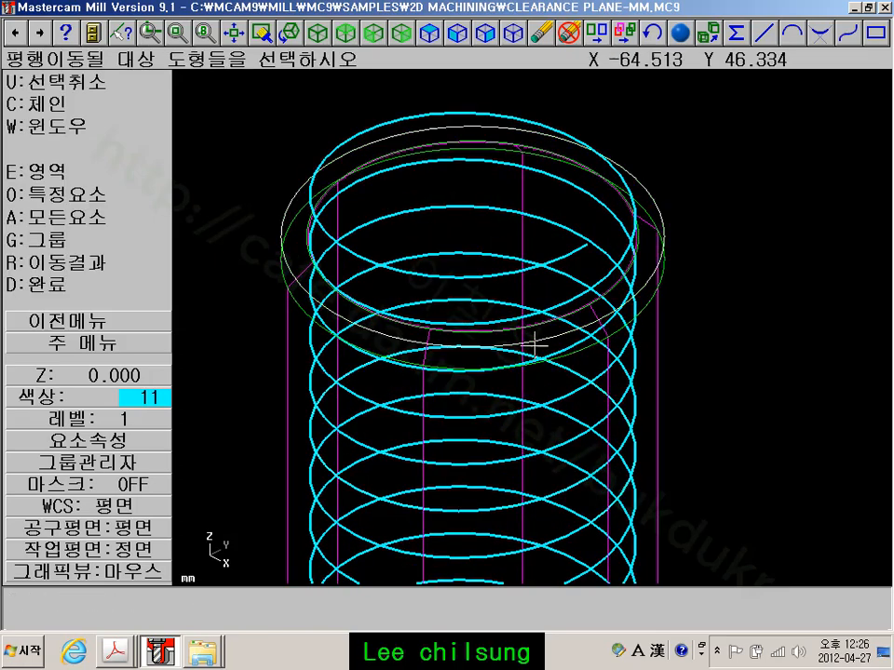
scroll(534, 337, "up", 1)
key("Escape")
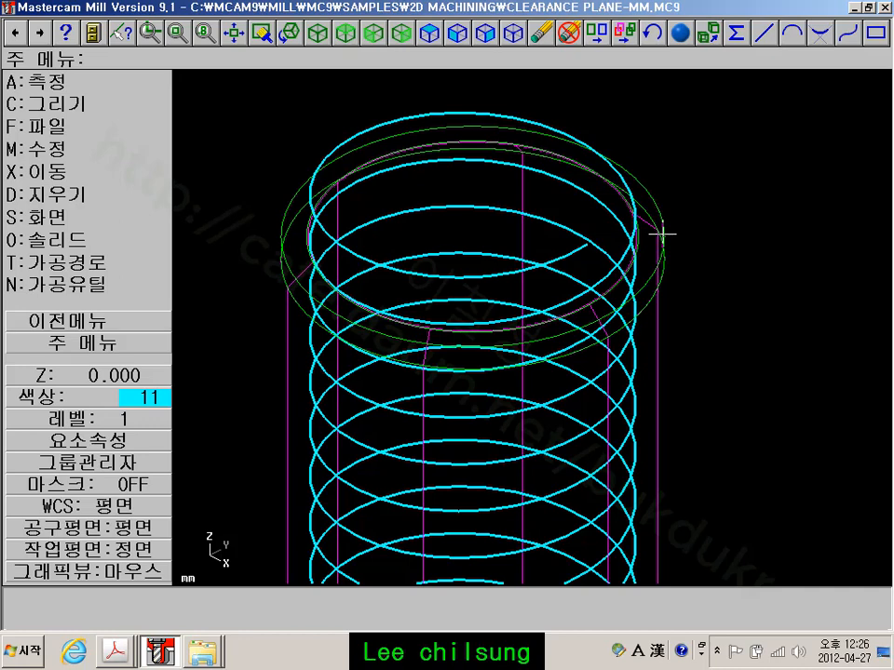
scroll(552, 257, "up", 1)
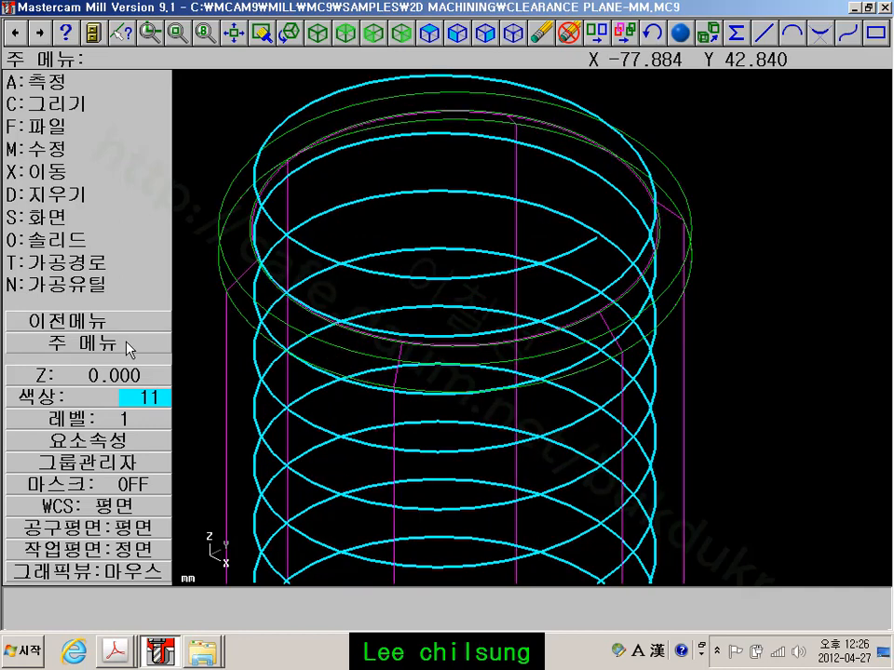
scroll(456, 269, "down", 2)
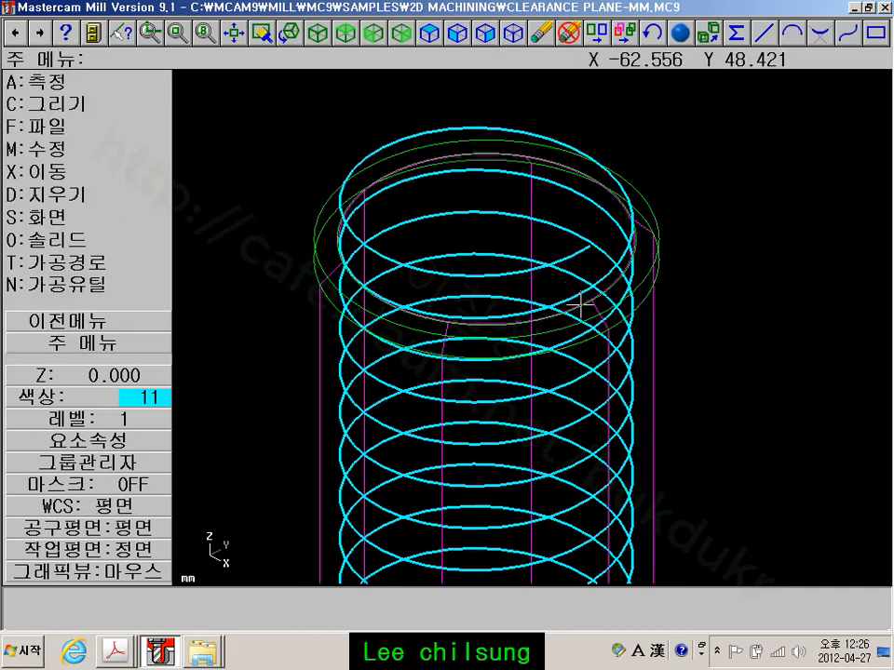
scroll(595, 313, "up", 2)
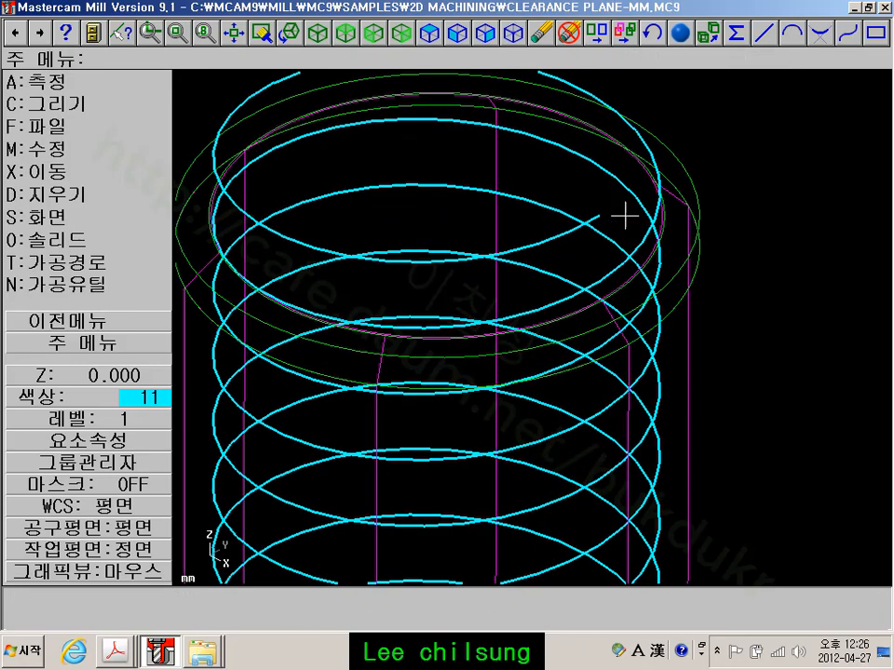
scroll(624, 216, "up", 2)
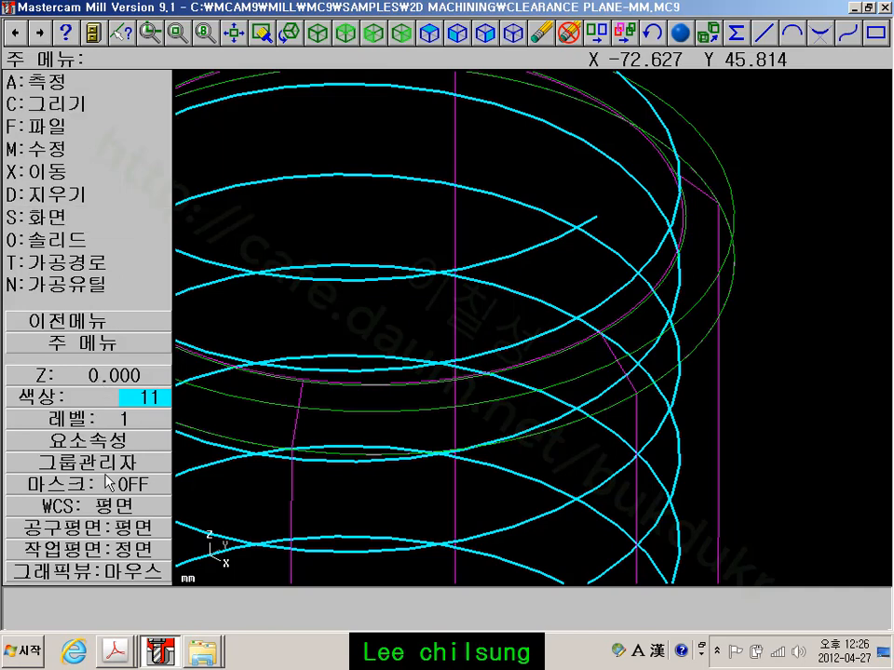
Set the construction plane to 3D (3차원) and create a point at the helix's upper endpoint
left_click(84, 548)
left_click(68, 84)
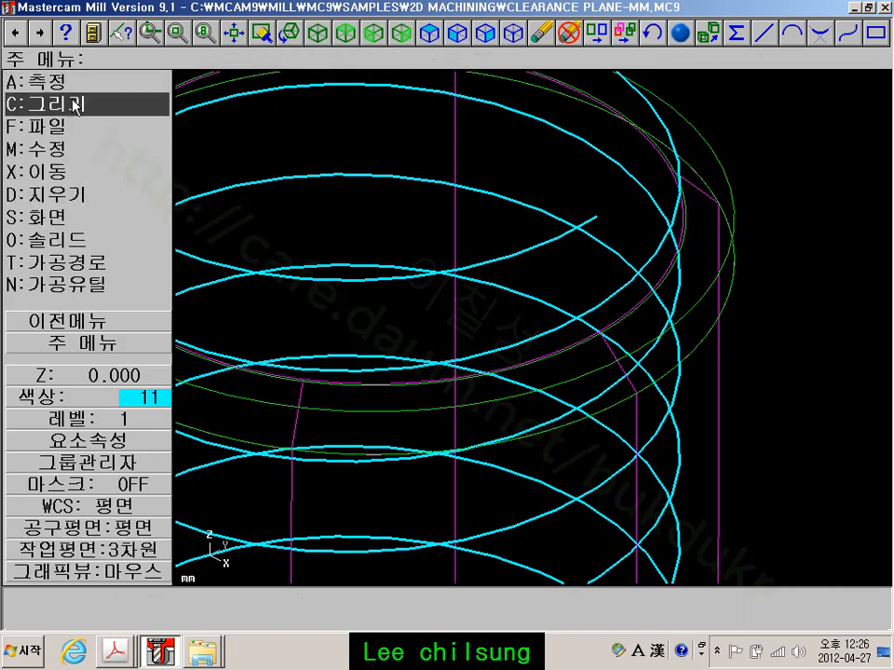
left_click(65, 103)
left_click(56, 82)
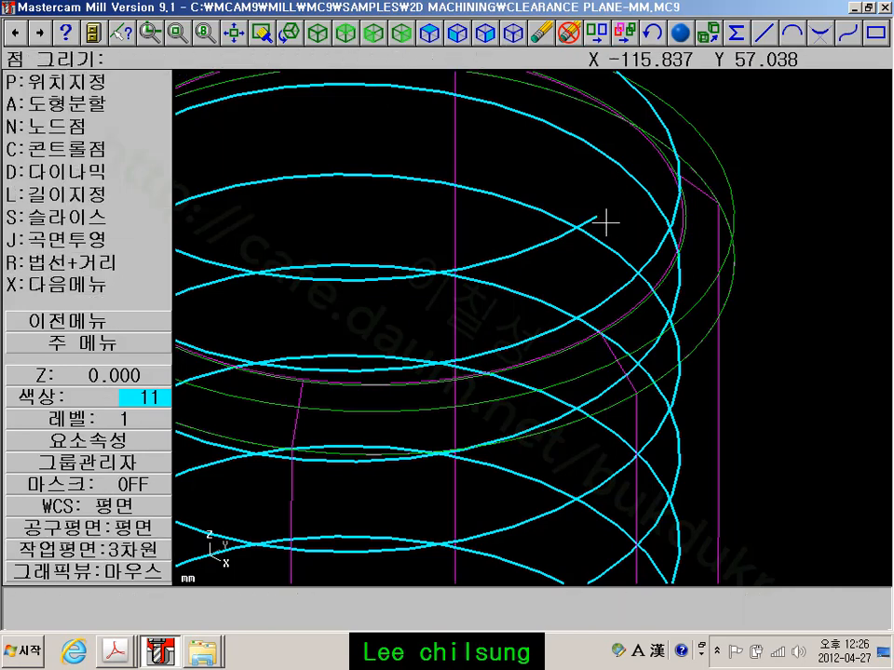
left_click(93, 83)
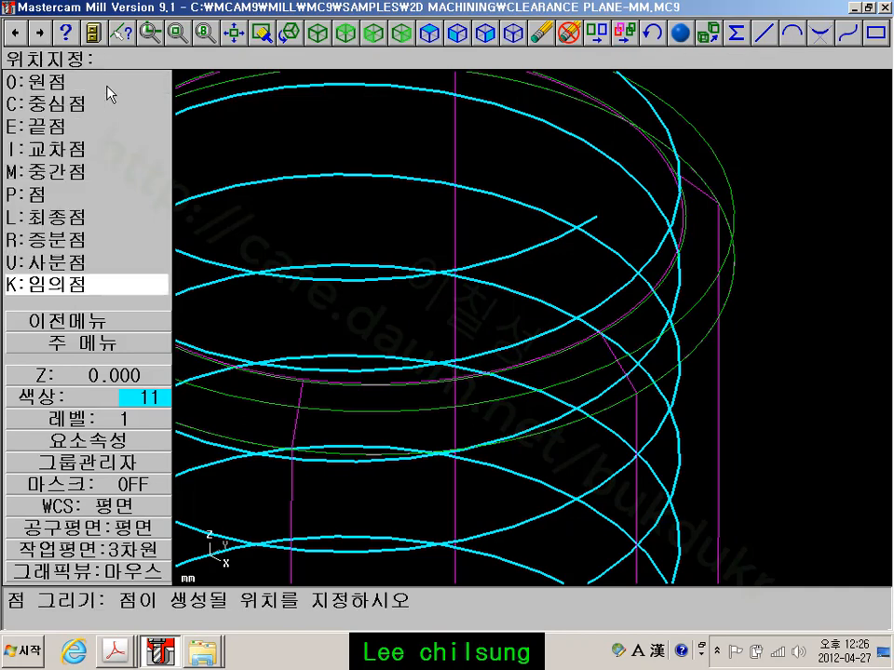
left_click(599, 215)
left_click(94, 345)
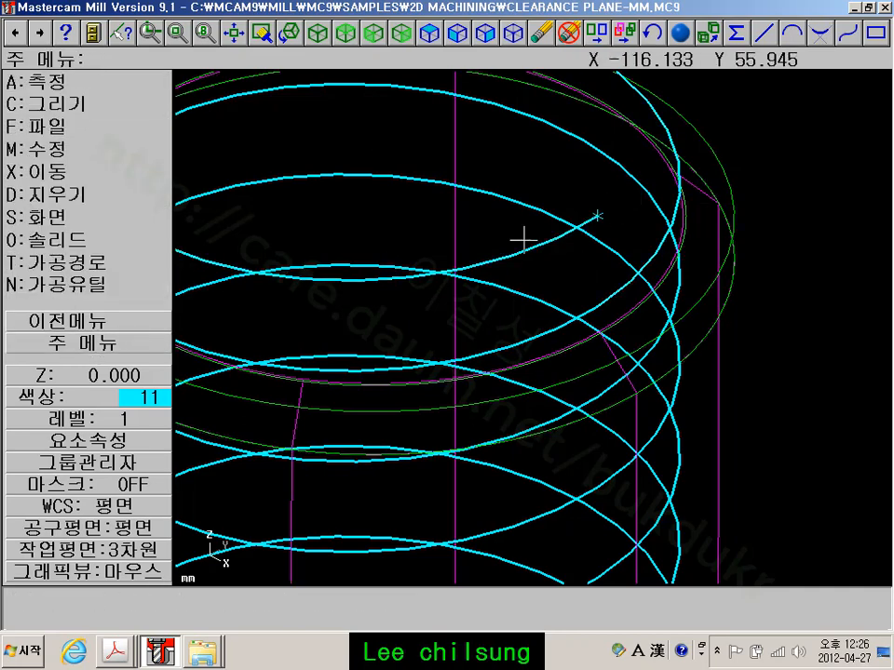
Examine the new point's location on the helix in the 3D view and from the top
scroll(621, 236, "up", 1)
scroll(589, 202, "down", 3)
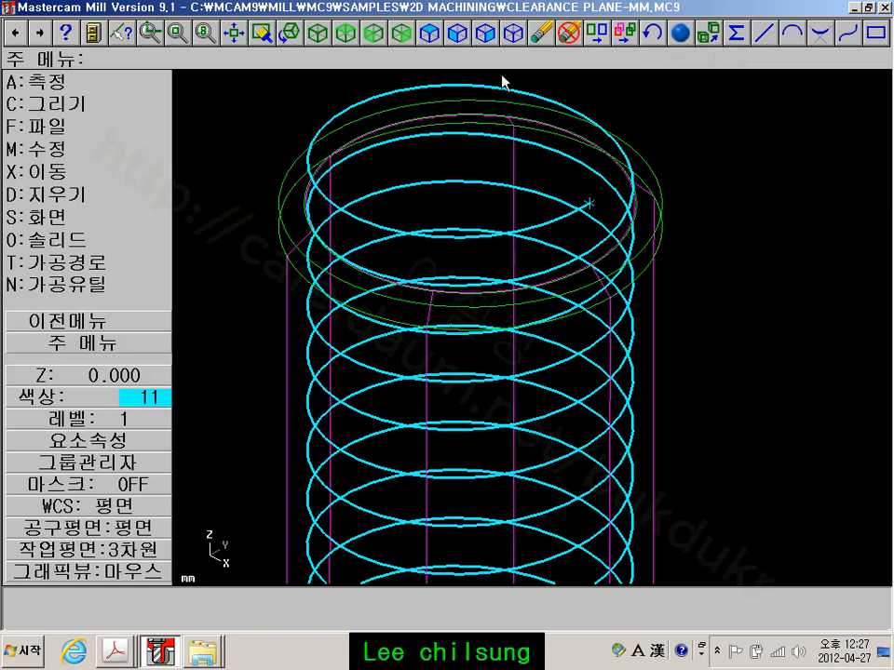
left_click(352, 37)
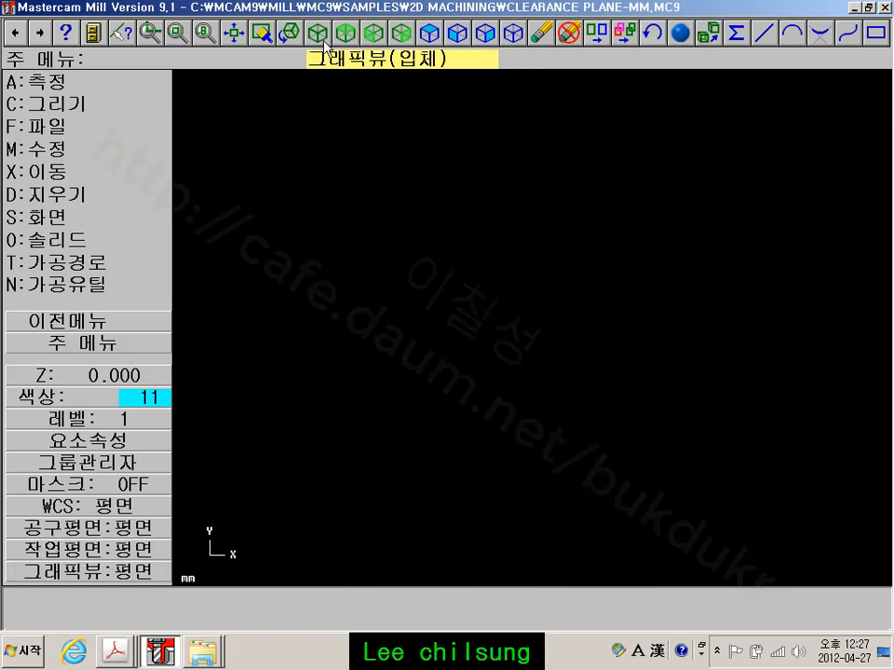
left_click(289, 34)
scroll(753, 327, "up", 2)
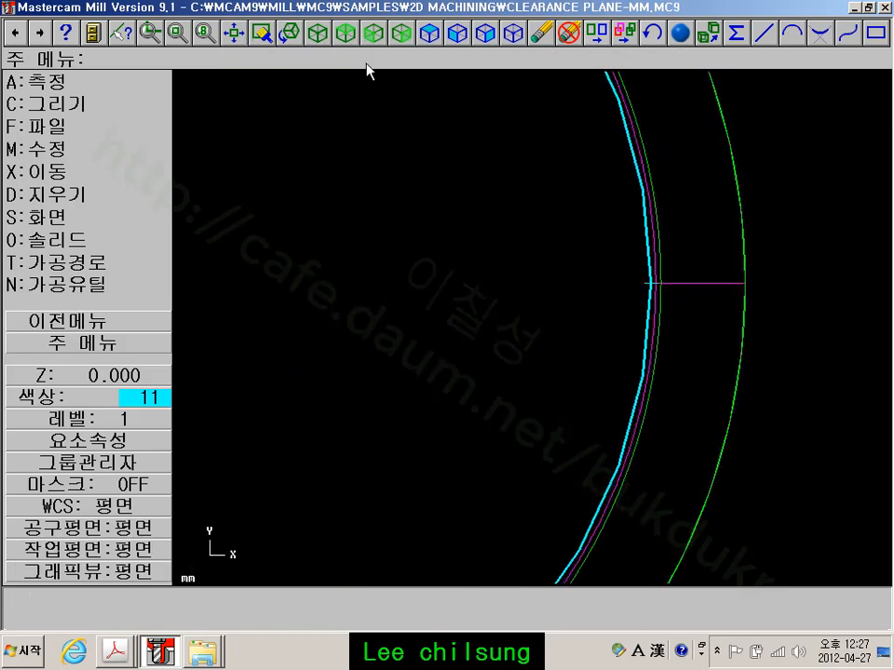
scroll(668, 409, "down", 1)
scroll(672, 411, "down", 1)
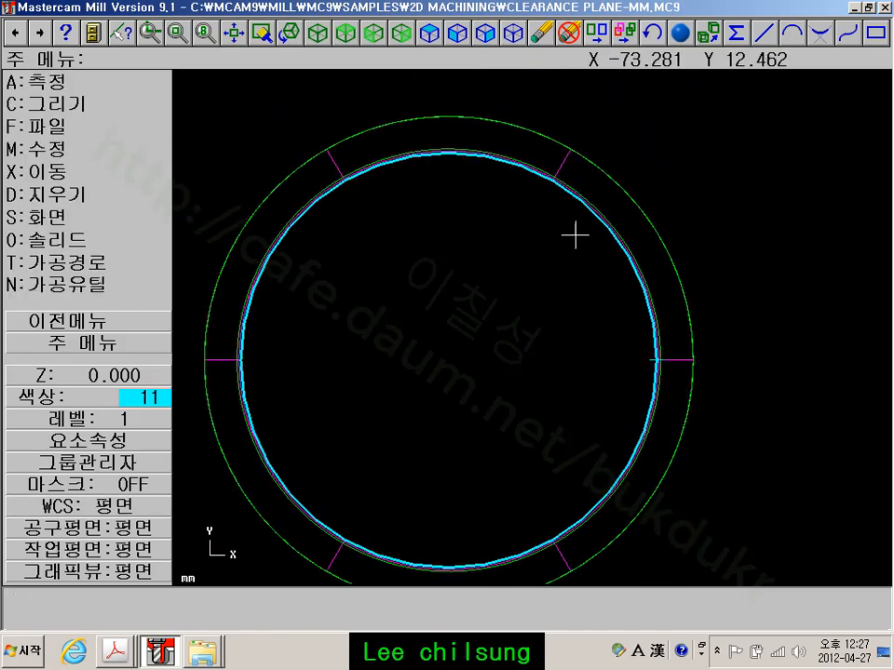
Set the construction plane to front (정면) and take its Z depth from the point at the helix's upper end
left_click(375, 37)
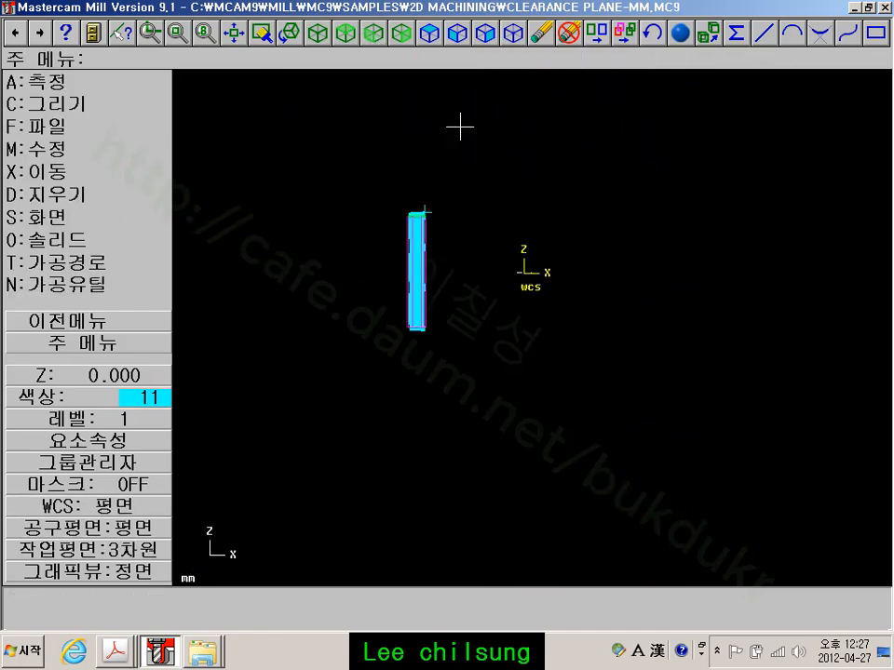
scroll(381, 223, "up", 5)
scroll(414, 213, "up", 5)
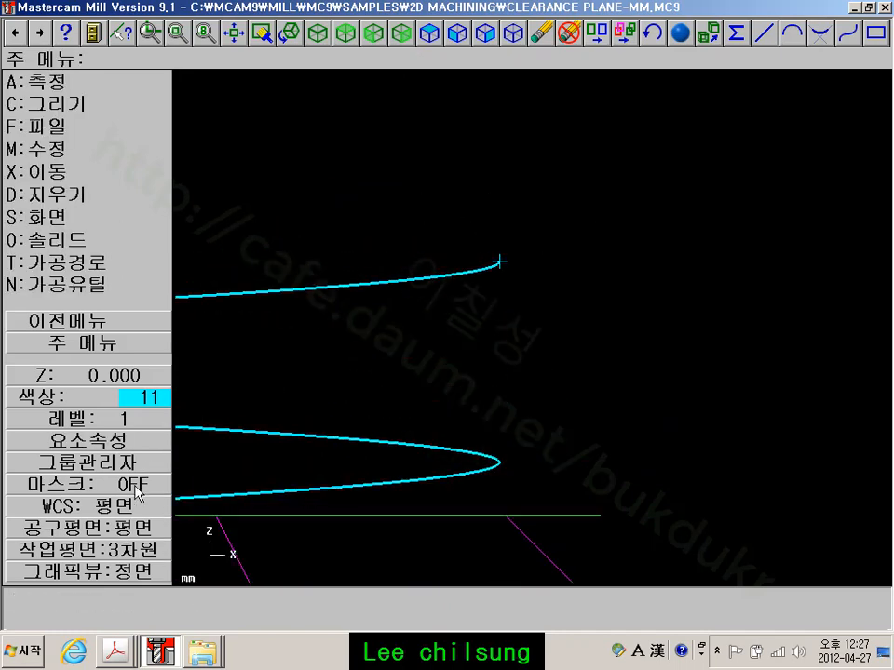
left_click(121, 548)
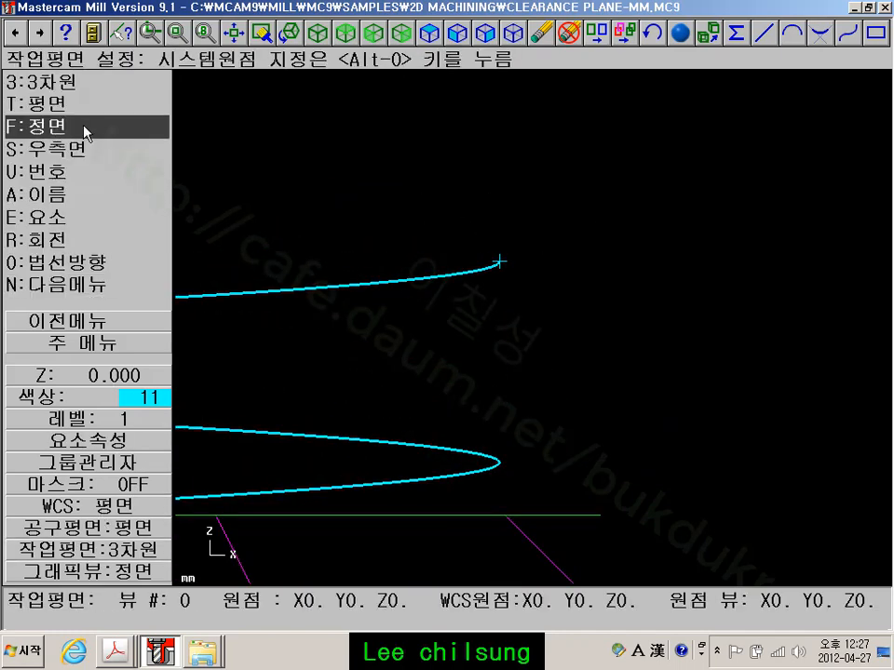
left_click(85, 128)
left_click(79, 377)
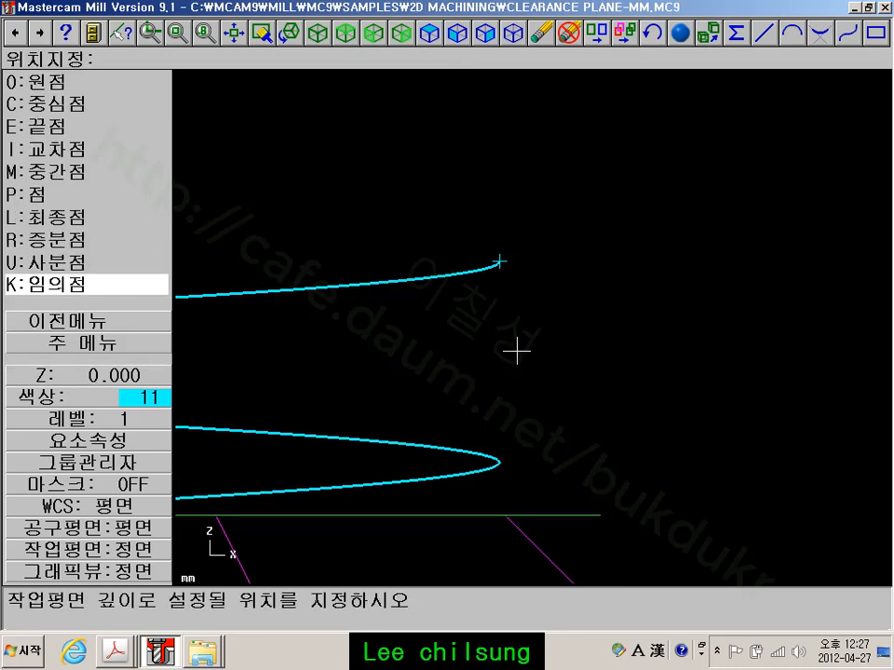
left_click(501, 261)
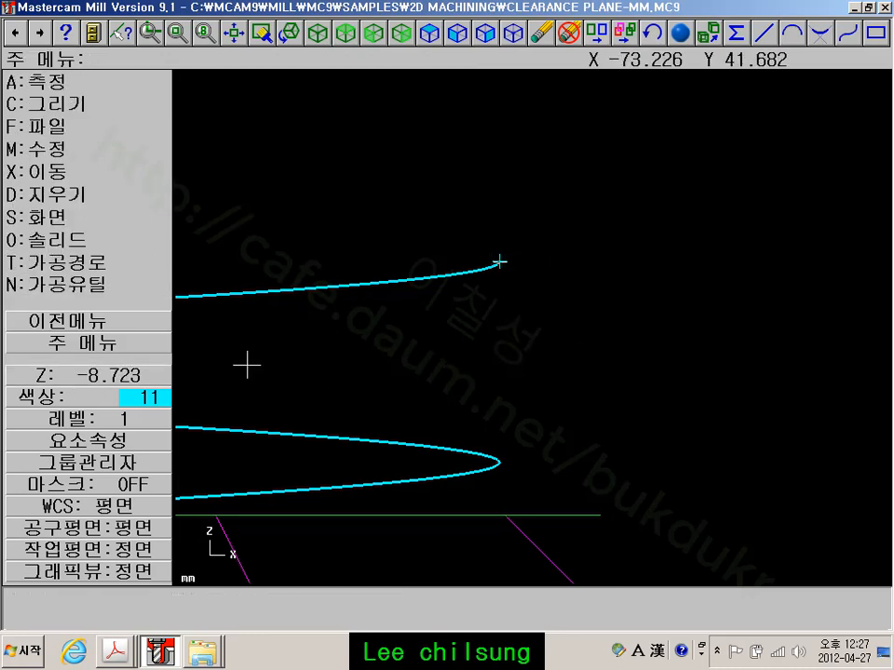
Start a new polygon near the helix's upper end and set its number of sides to 3
scroll(80, 376, "up", 1)
scroll(434, 255, "up", 6)
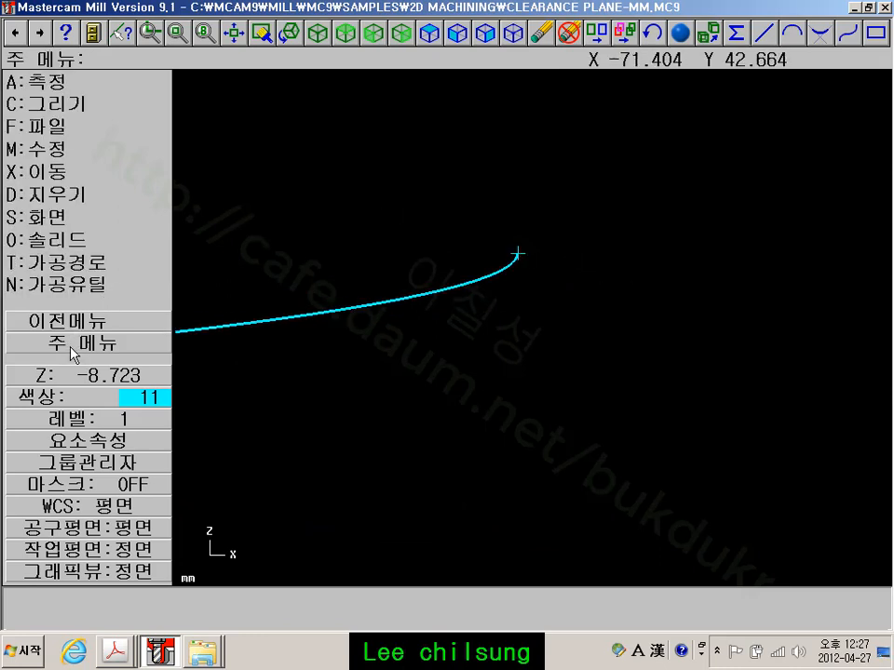
left_click(77, 108)
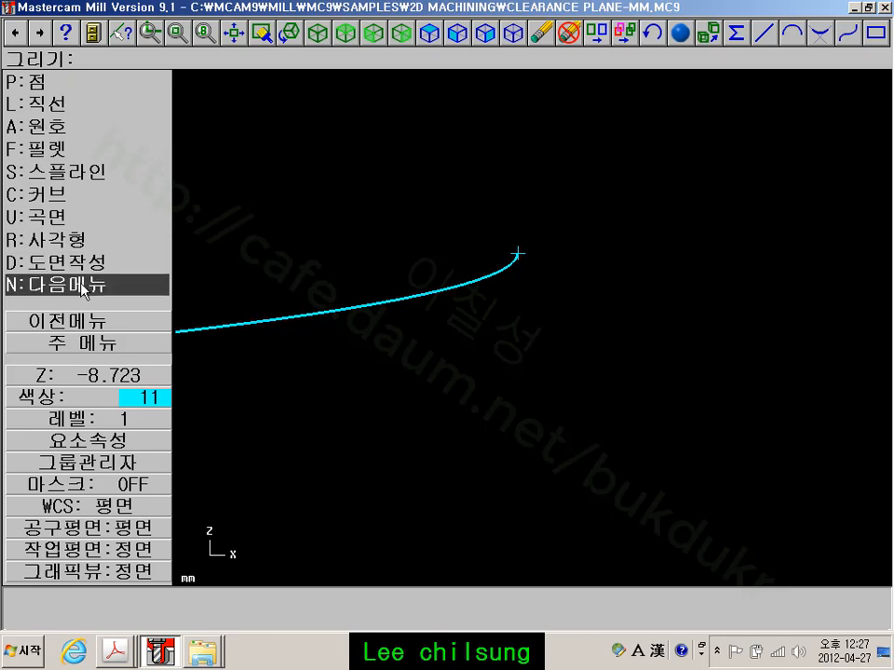
left_click(80, 286)
left_click(56, 171)
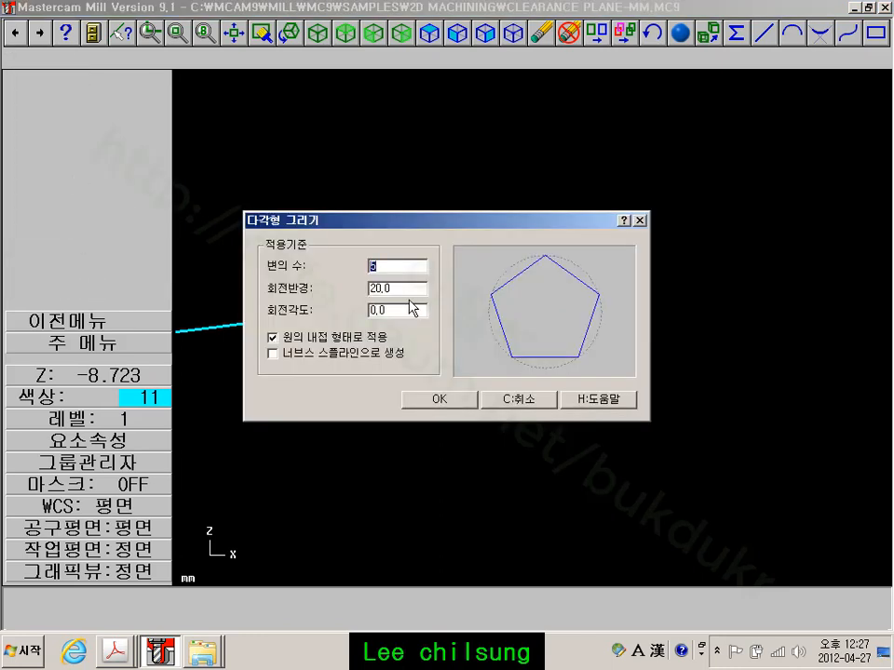
key("Return")
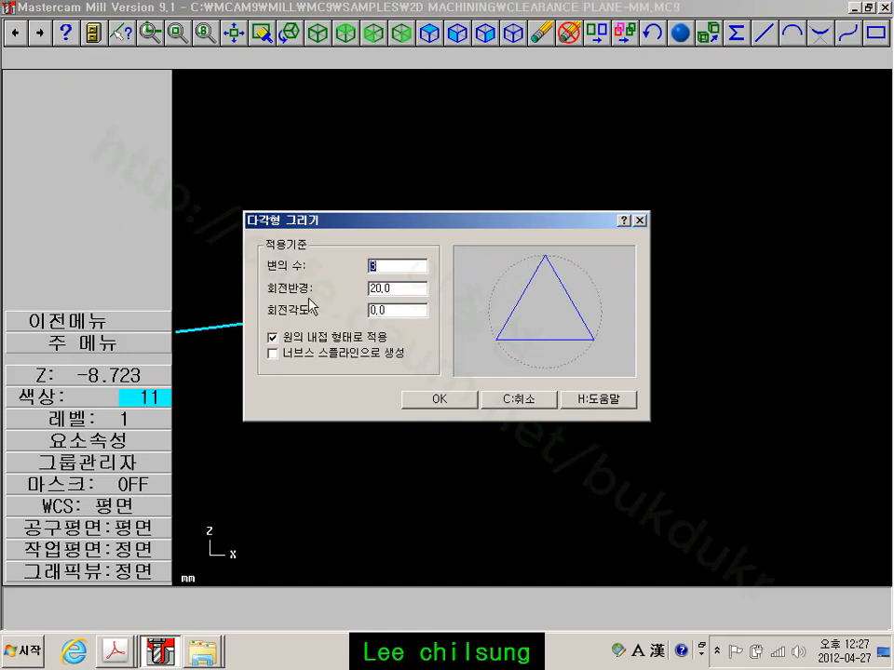
Try rotation angles of 60, 30, 120, 0, 15, 45, 65, 70 and 80 degrees in the triangle's preview
left_click(369, 311)
type("60")
key("Return")
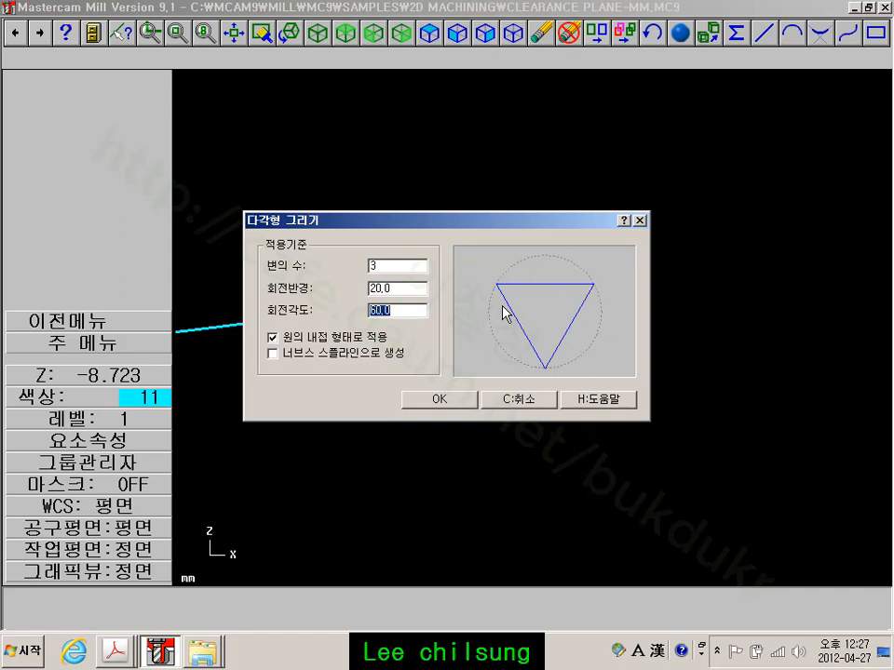
type("30")
key("Return")
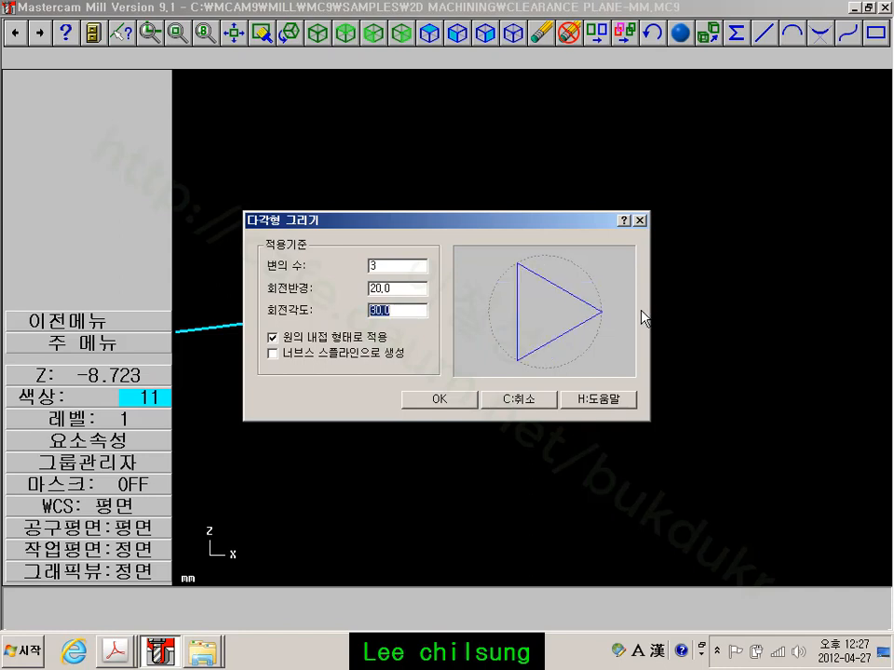
type("120")
key("Return")
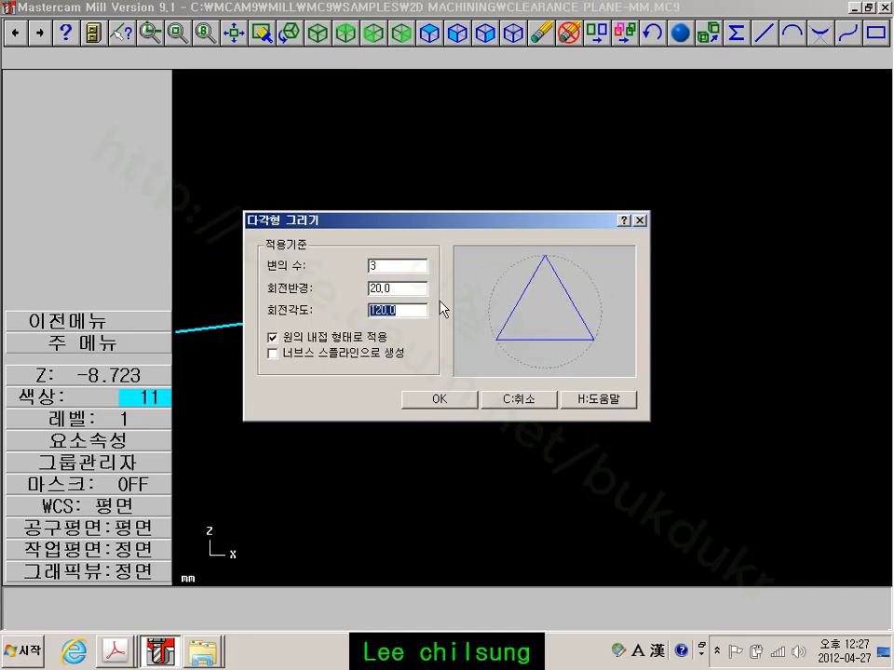
type("0")
key("Return")
type("15")
key("Return")
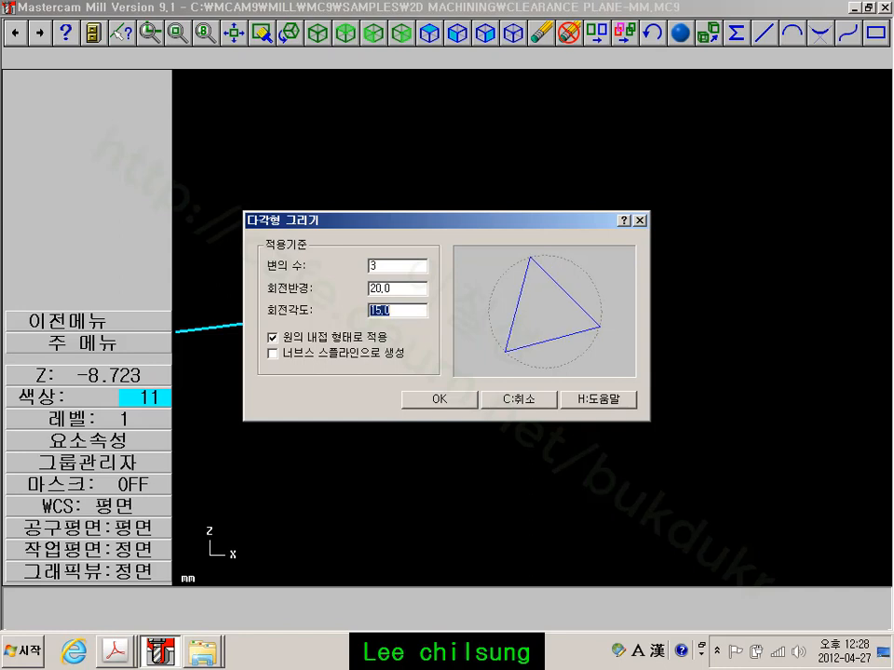
type("30")
key("Return")
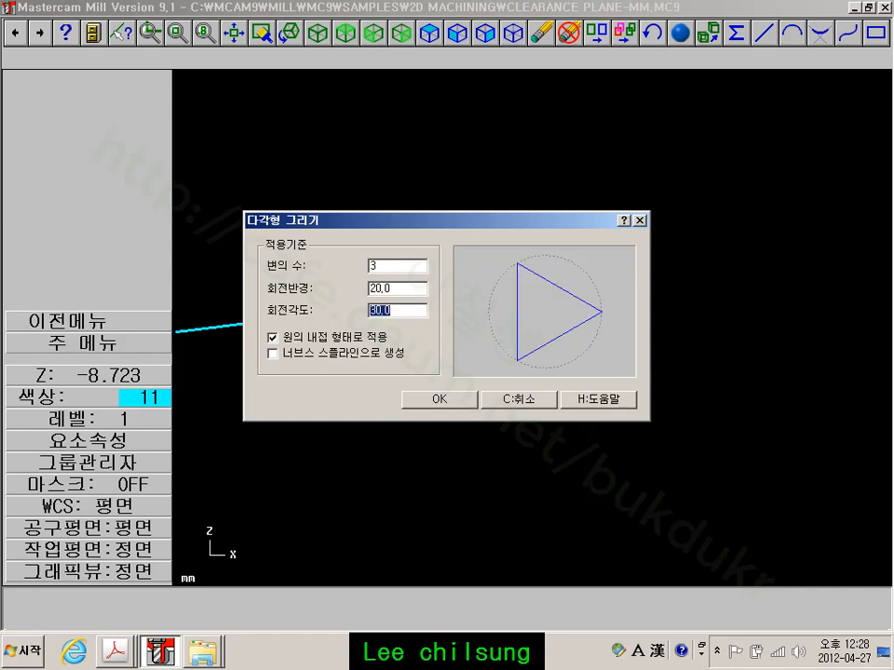
type("45")
key("Return")
type("6")
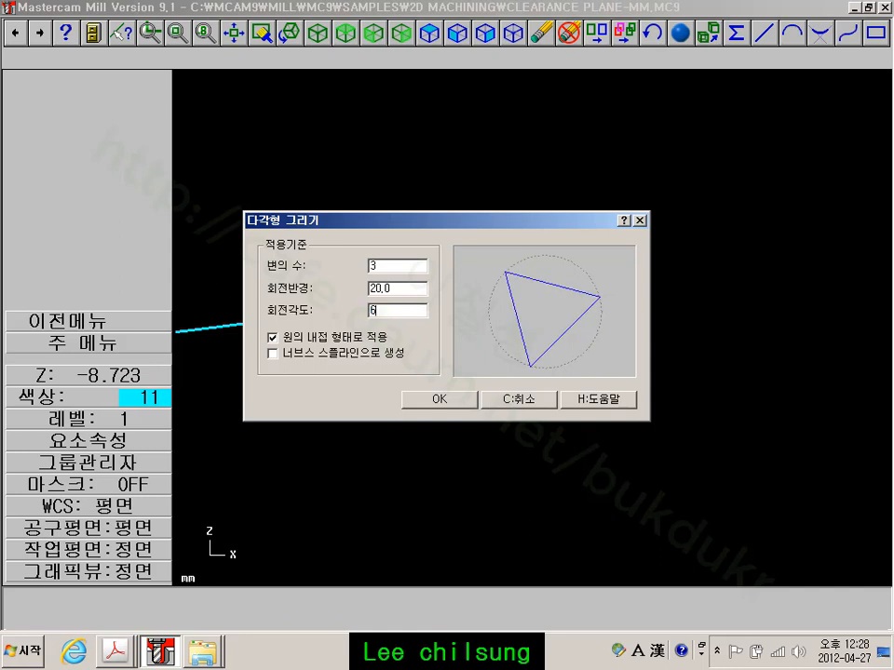
type("5")
key("Return")
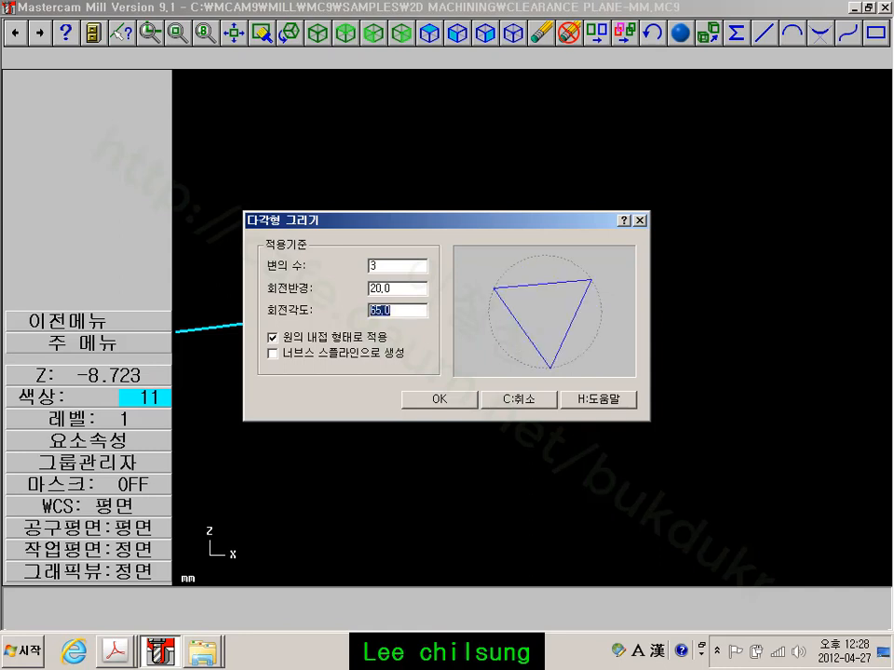
type("70")
key("Return")
type("80")
key("Return")
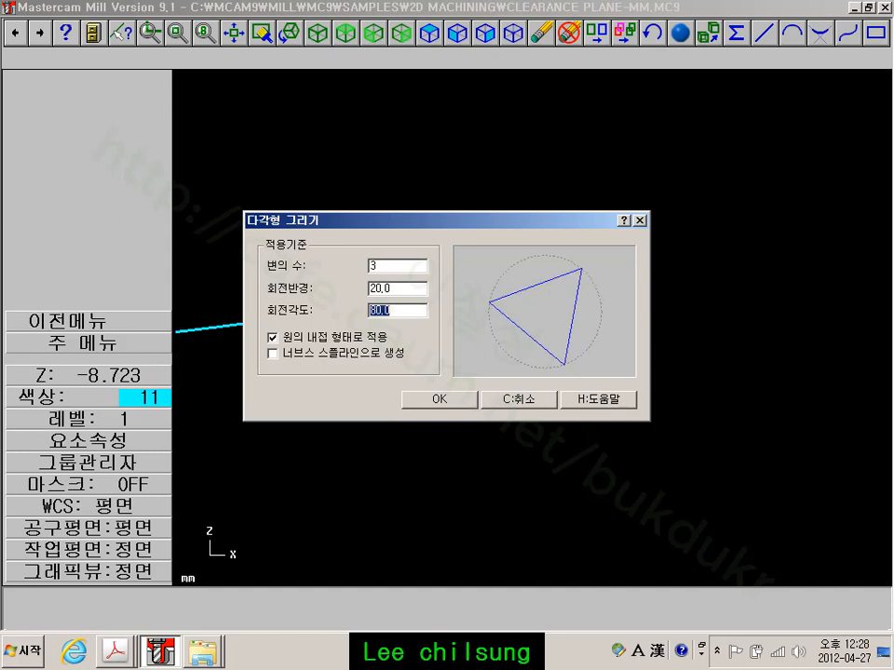
Set the triangle's rotation angle to 90 and radius to 1.9, and place it centred on the point at the helix's upper end
type("90")
key("Return")
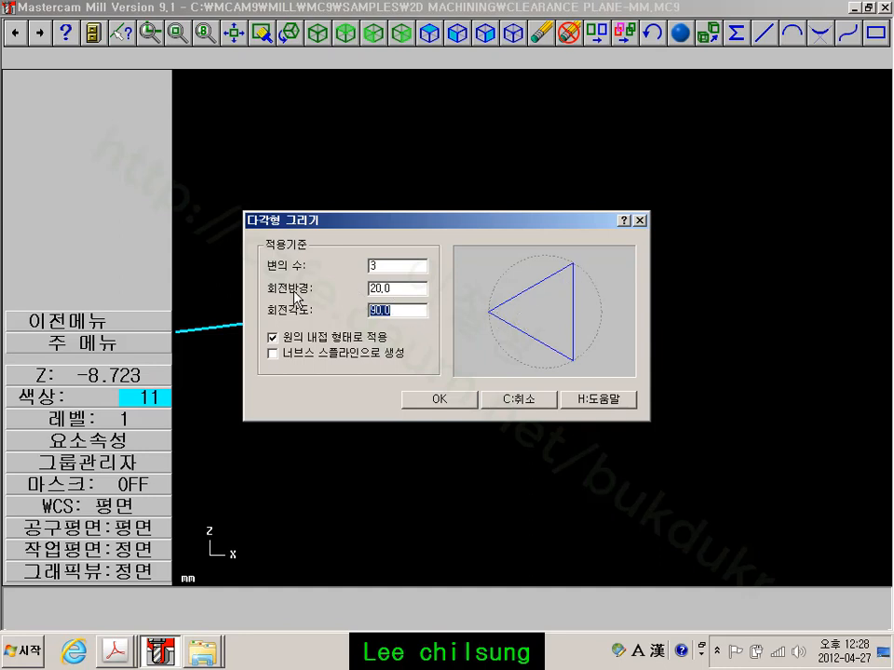
left_click_drag(401, 290, 333, 290)
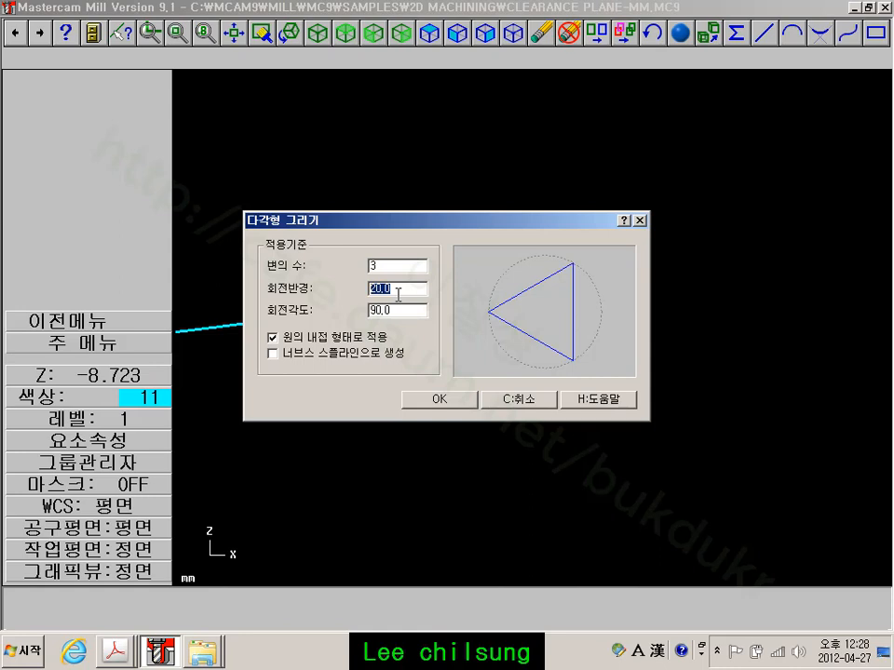
type("1.9")
left_click(440, 399)
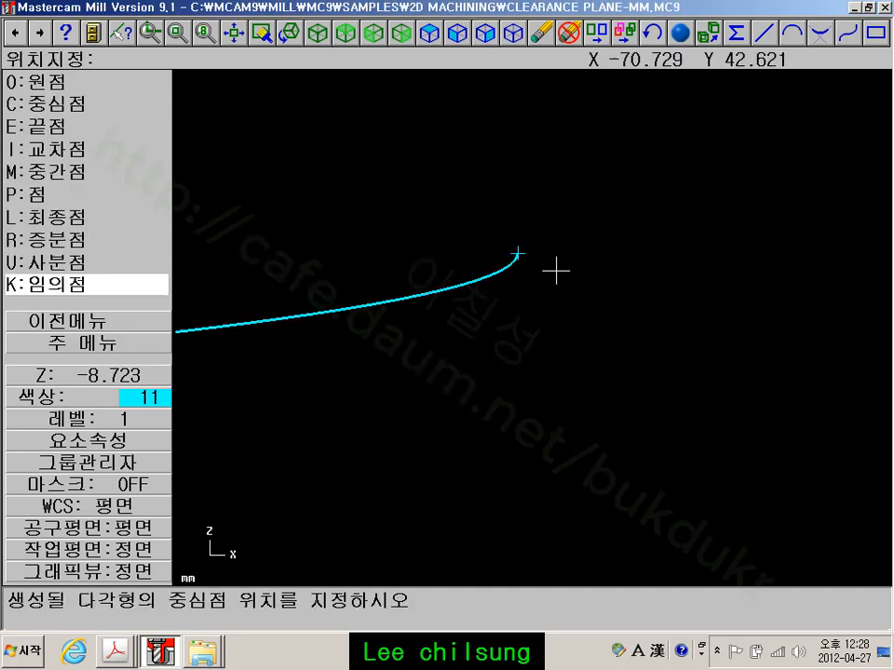
key("k")
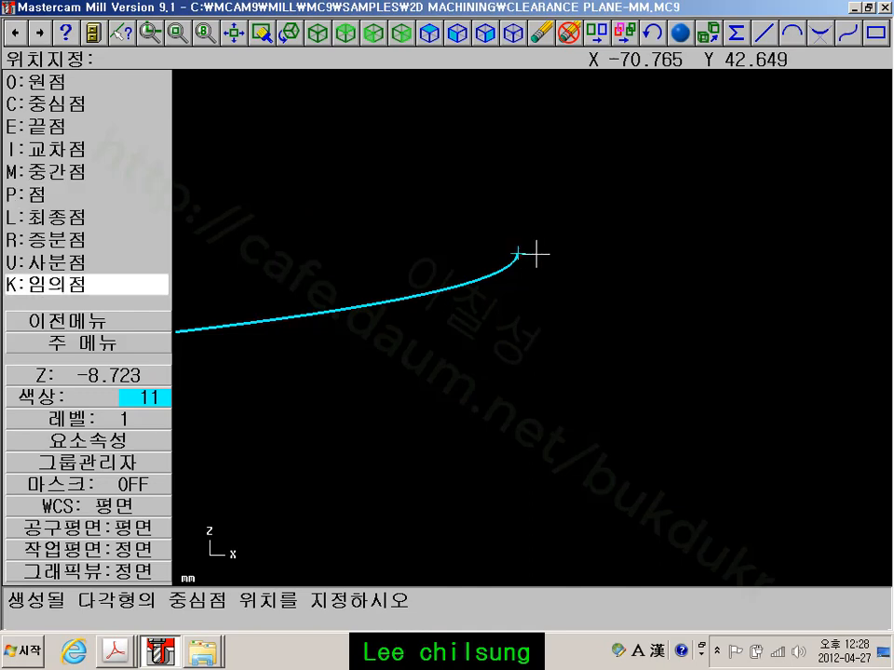
left_click(504, 371)
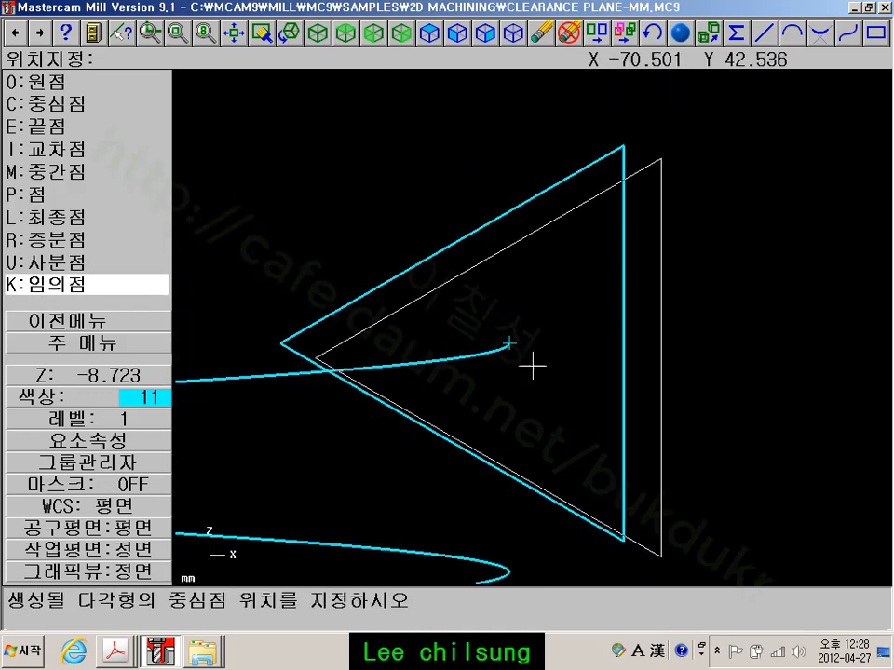
left_click(160, 344)
Examine the triangle's size and position against the helix end and the cylinder's chamfered top
scroll(527, 409, "down", 3)
middle_click_drag(515, 431, 585, 342)
scroll(512, 284, "up", 3)
scroll(646, 276, "up", 5)
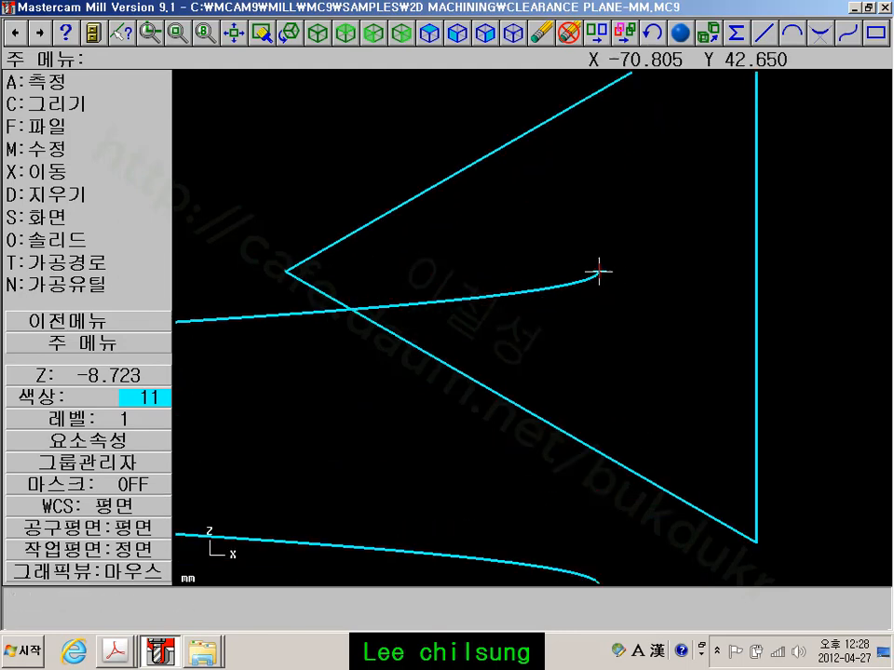
scroll(600, 269, "up", 2)
scroll(600, 269, "down", 5)
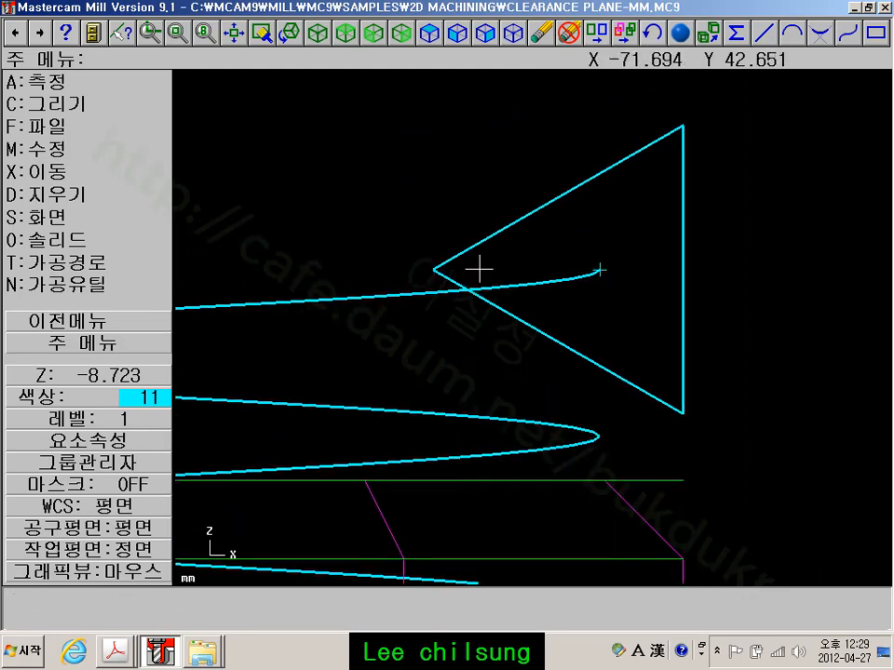
scroll(516, 321, "down", 2)
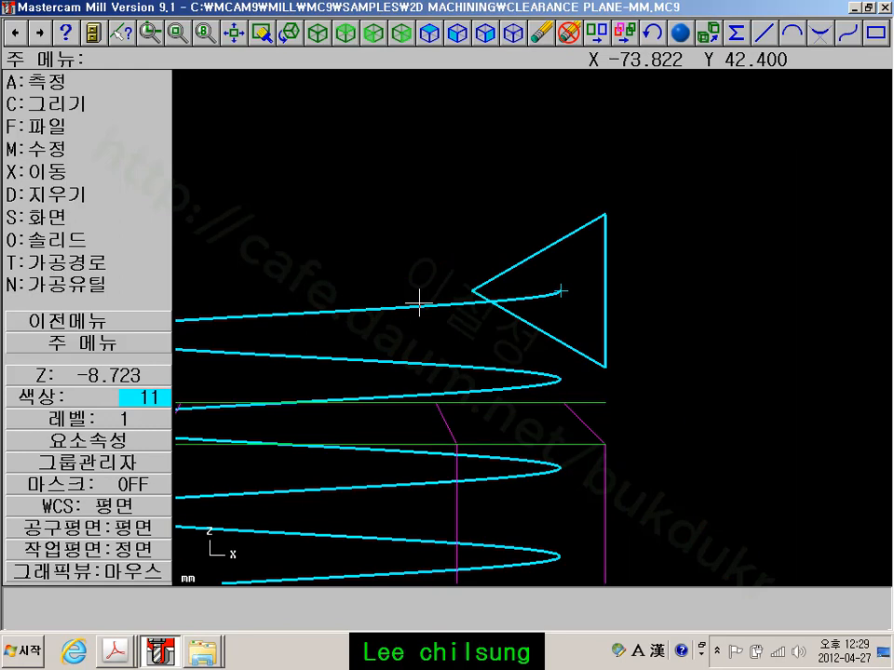
scroll(558, 293, "up", 1)
scroll(583, 297, "up", 1)
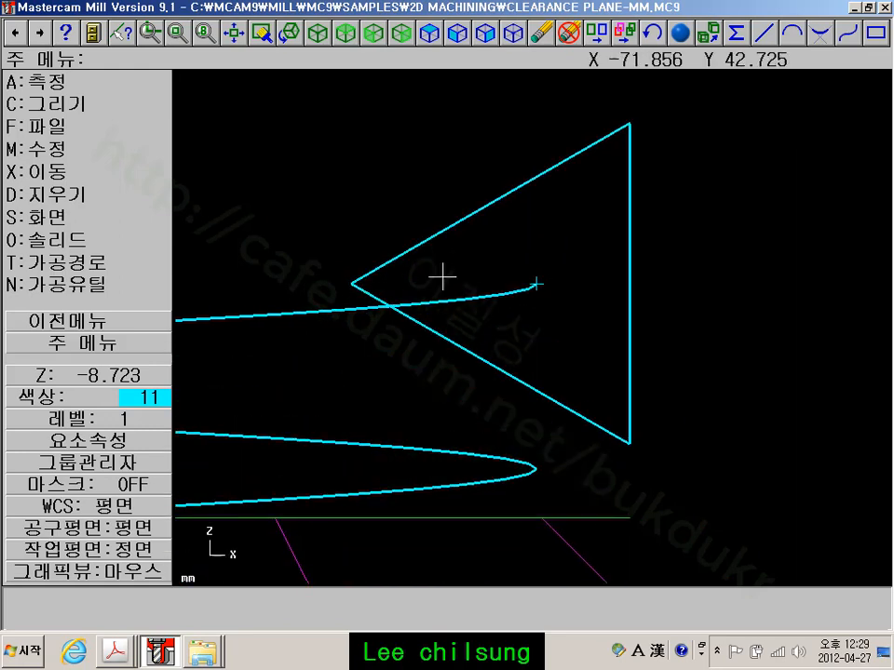
Chain the triangle and translate it between two points, moving its inward-pointing vertex onto the helix's upper endpoint
left_click(57, 173)
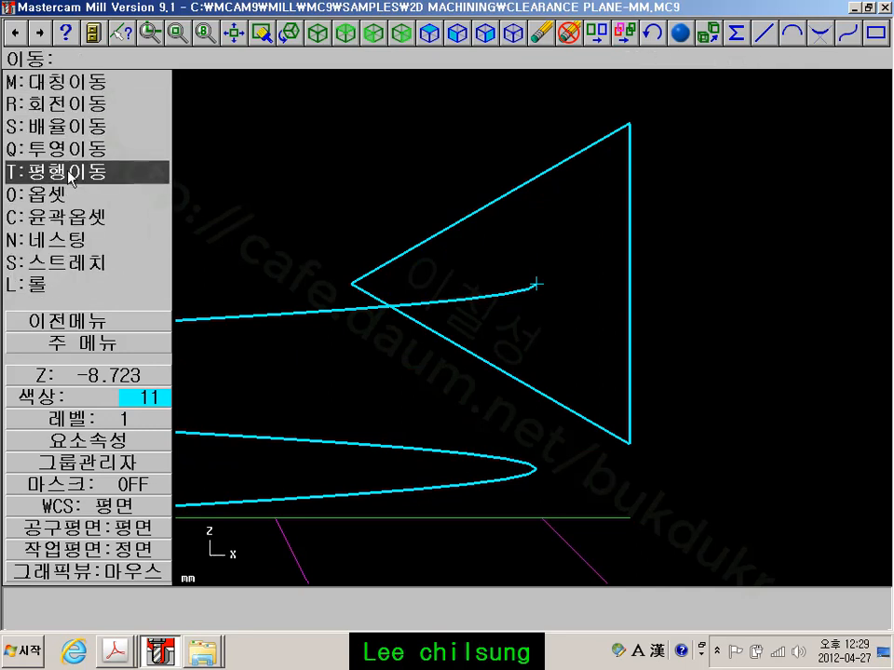
left_click(58, 171)
left_click(62, 131)
left_click(367, 265)
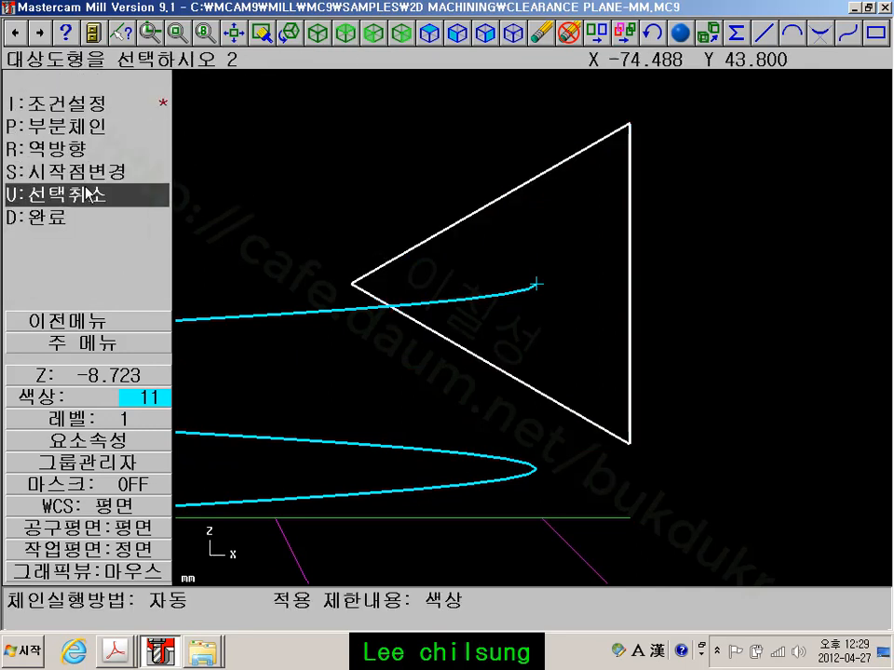
left_click(58, 221)
left_click(62, 285)
left_click(61, 125)
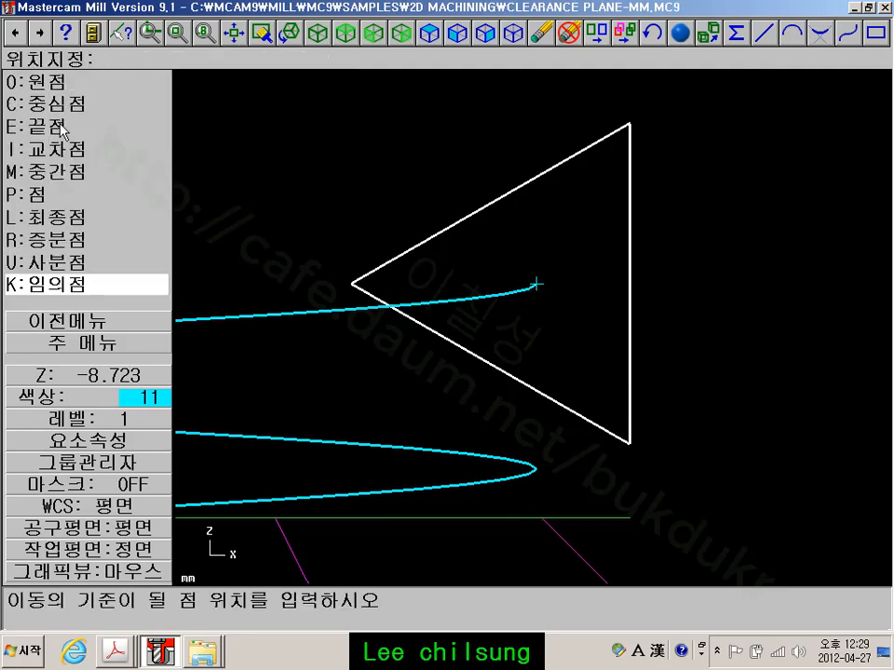
left_click(351, 283)
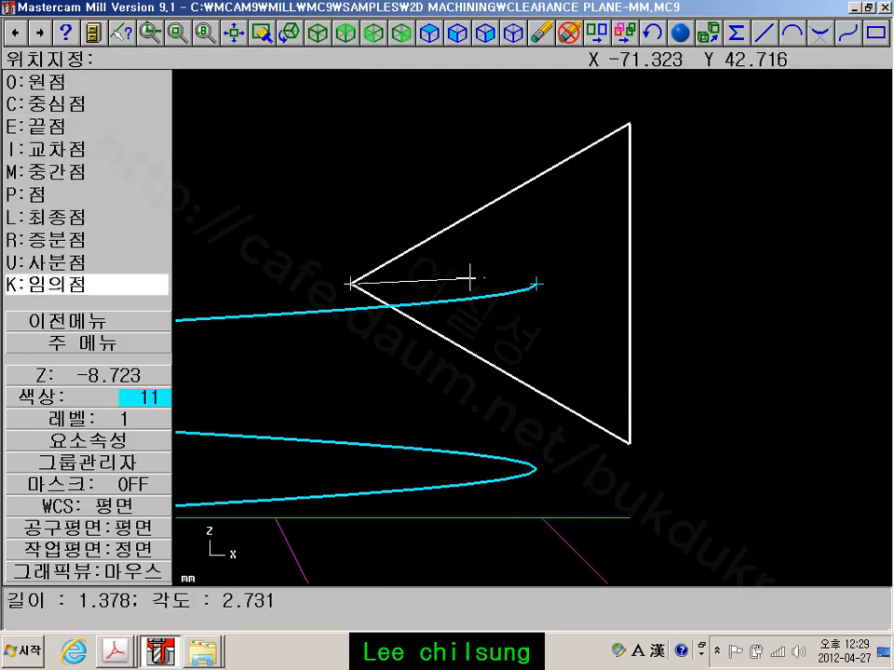
left_click(535, 283)
left_click(365, 384)
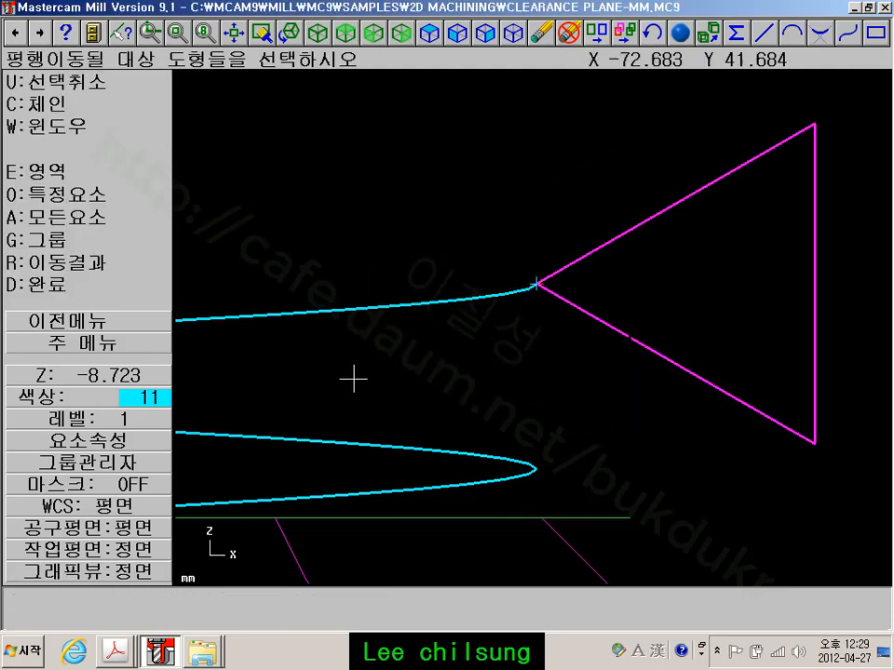
Examine the moved triangle against the helix turns and the cylinder's chamfered edge
scroll(336, 373, "down", 1)
middle_click_drag(461, 392, 440, 287)
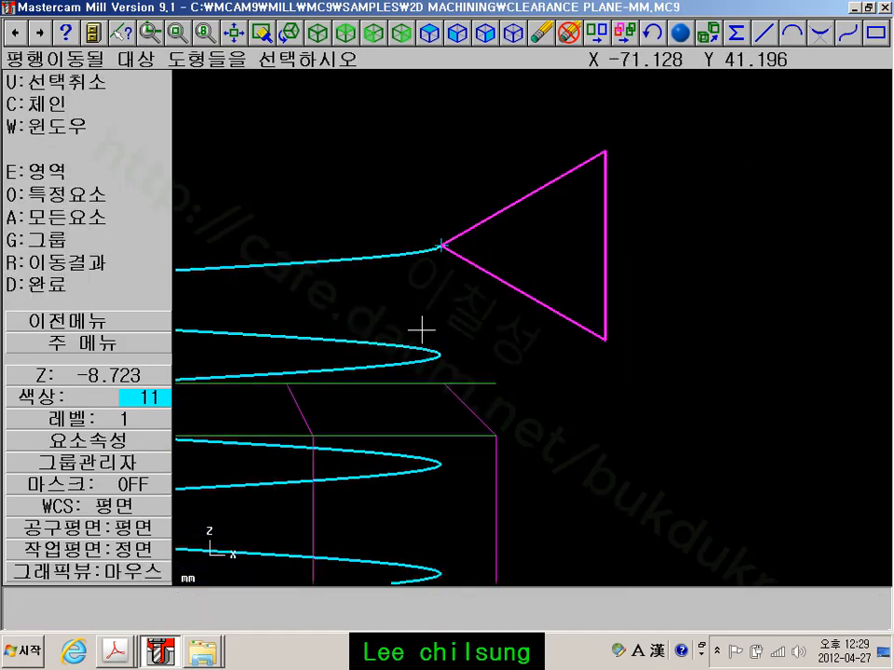
middle_click_drag(421, 327, 470, 200)
left_click(434, 283)
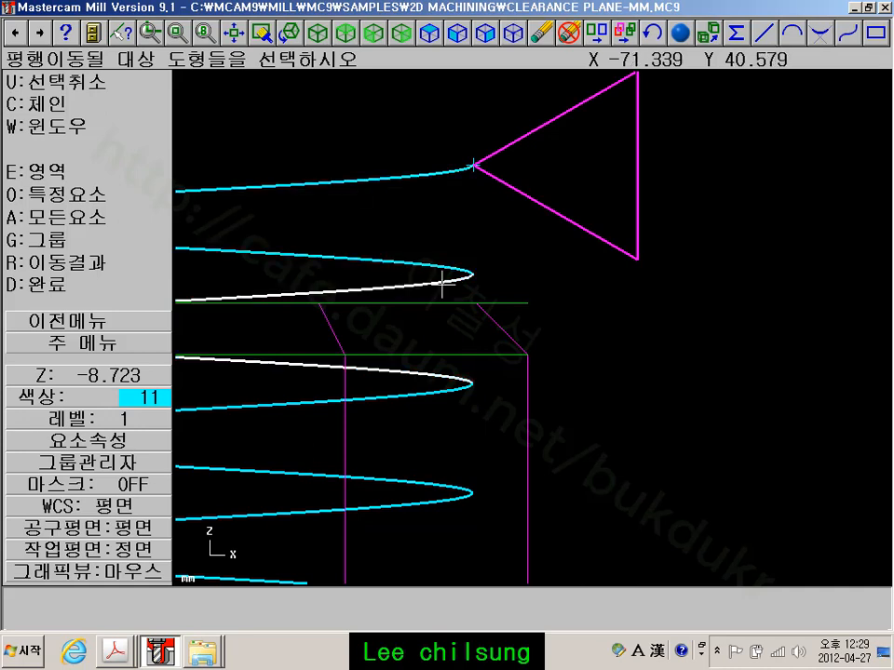
scroll(465, 143, "up", 2)
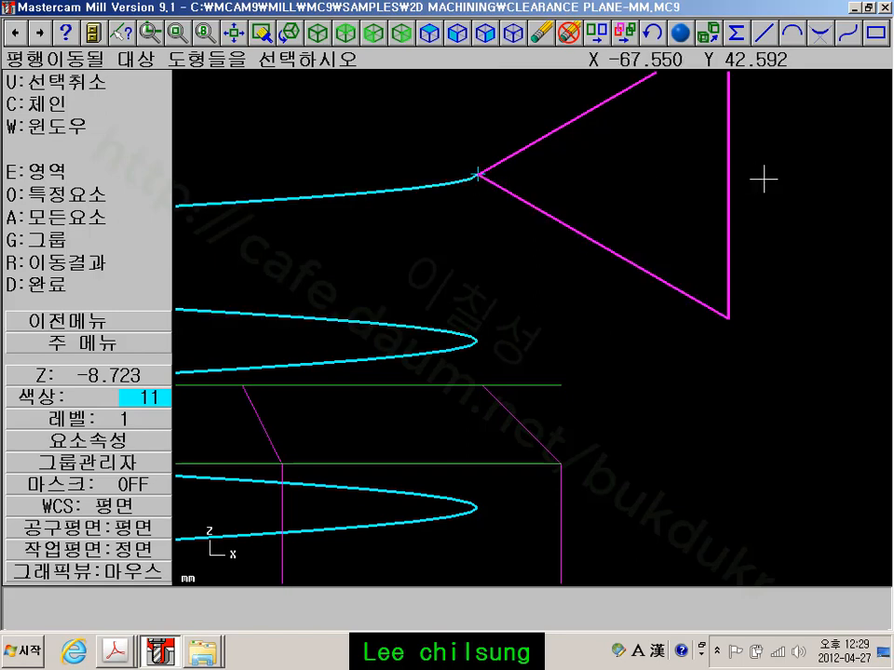
Draw a horizontal line from the helix's upper endpoint to just beyond the triangle's vertical side
middle_click_drag(765, 180, 667, 289)
left_click(96, 342)
left_click(41, 103)
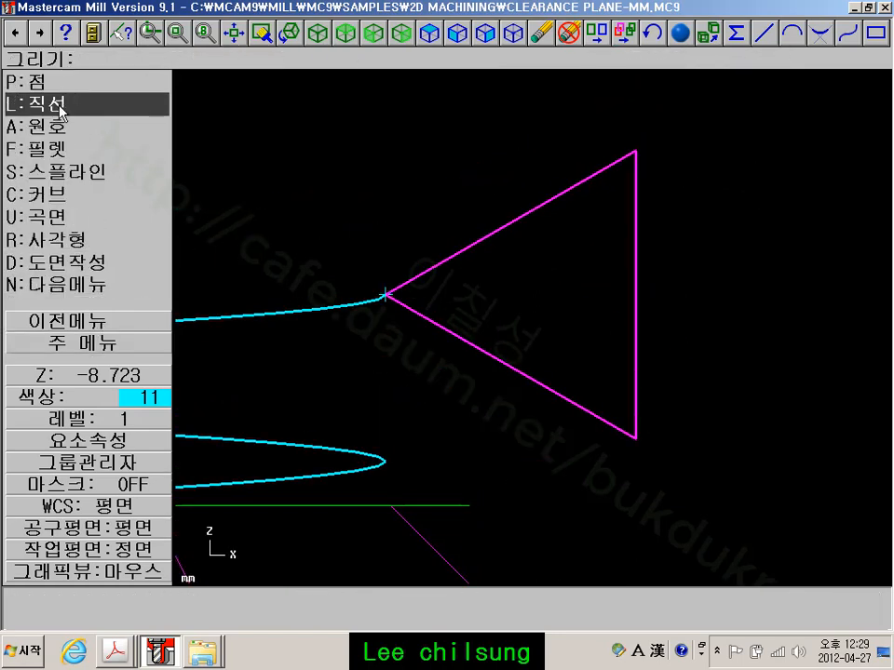
left_click(42, 103)
left_click(42, 80)
left_click(384, 295)
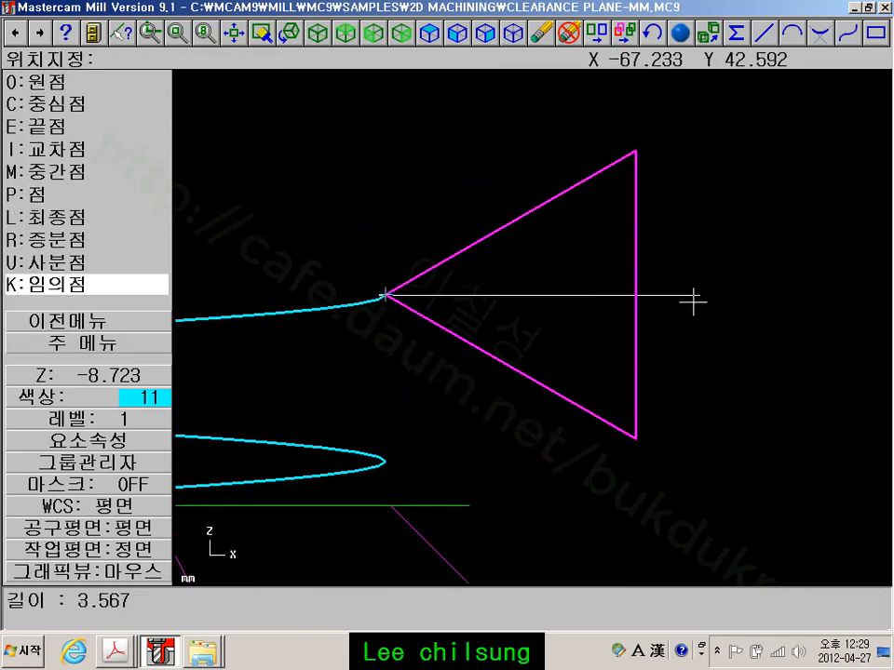
left_click(716, 297)
key("Return")
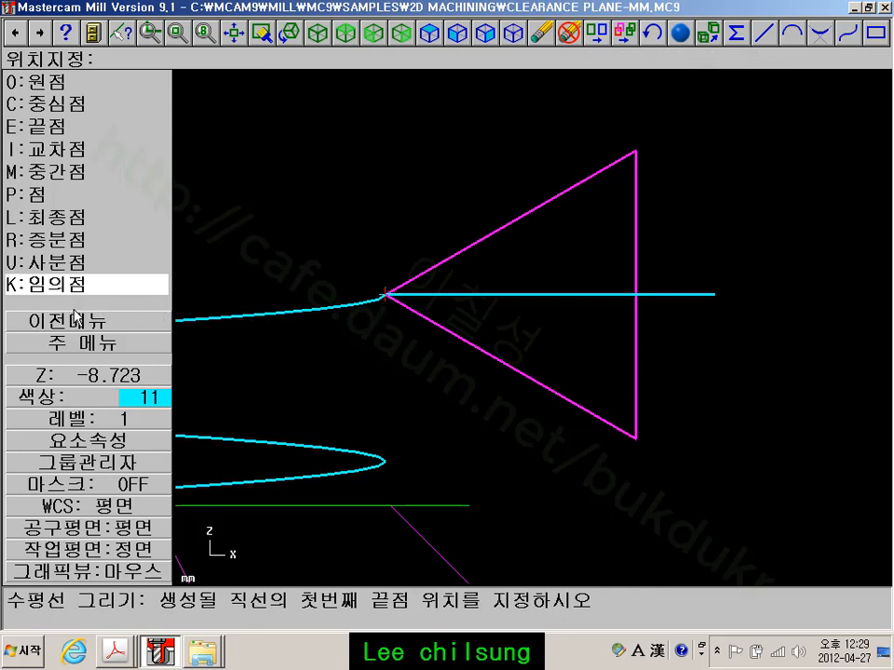
Offset the horizontal line downward as a copy at a distance of 0.95, and offset the resulting line downward once more
left_click(82, 342)
left_click(82, 343)
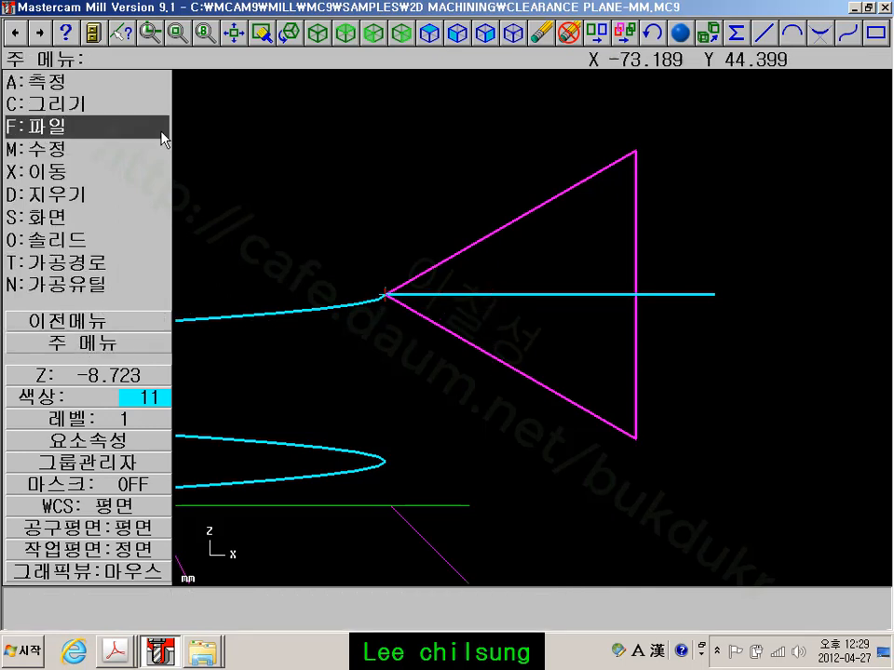
left_click(92, 177)
left_click(67, 194)
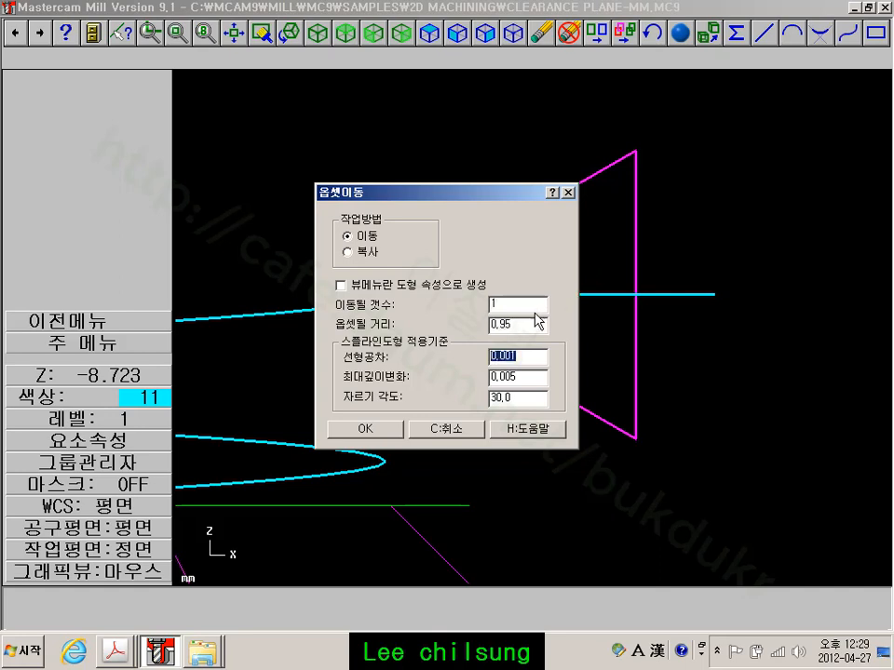
left_click(361, 253)
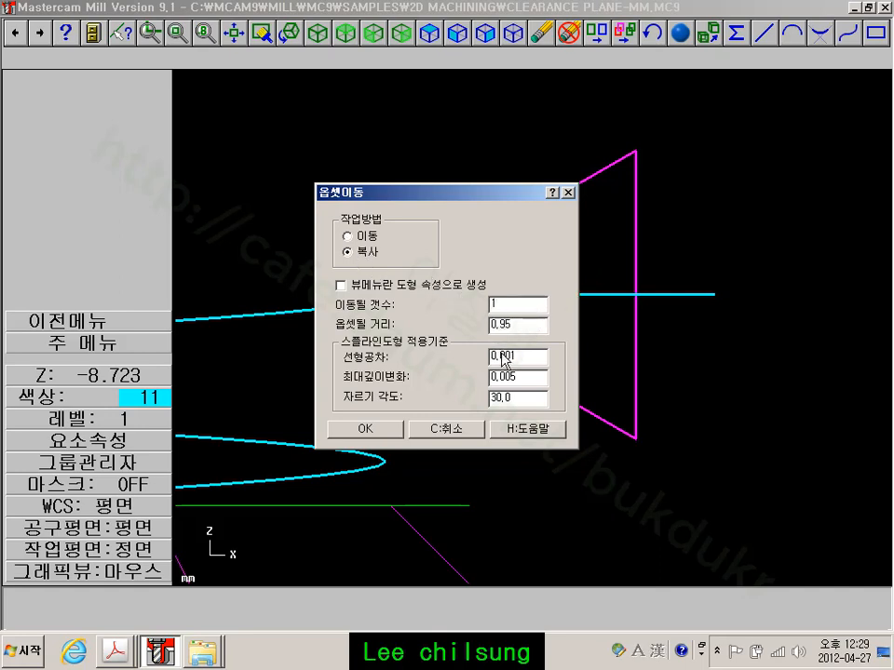
key("Return")
left_click(578, 296)
left_click(630, 354)
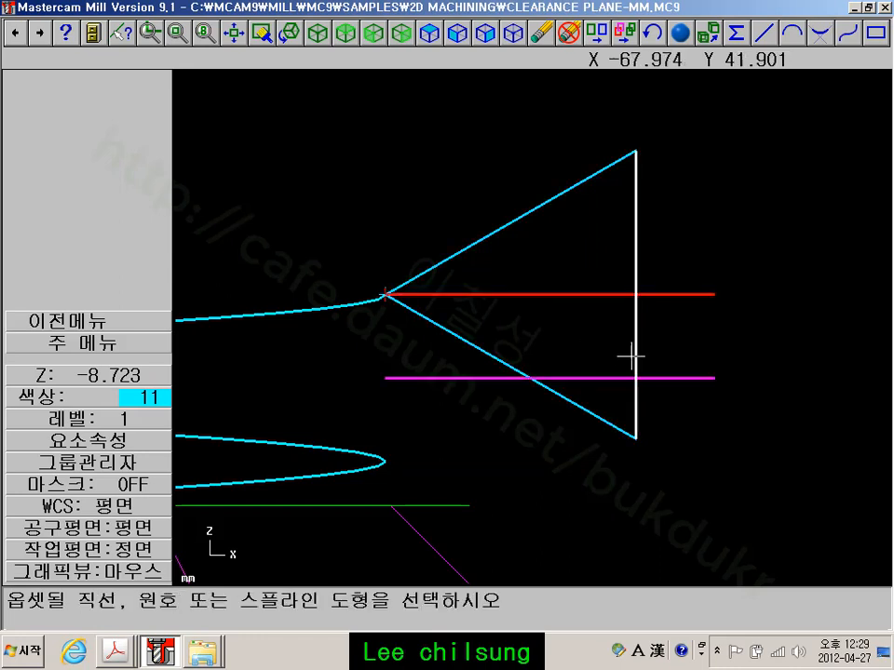
left_click(494, 387)
left_click(474, 462)
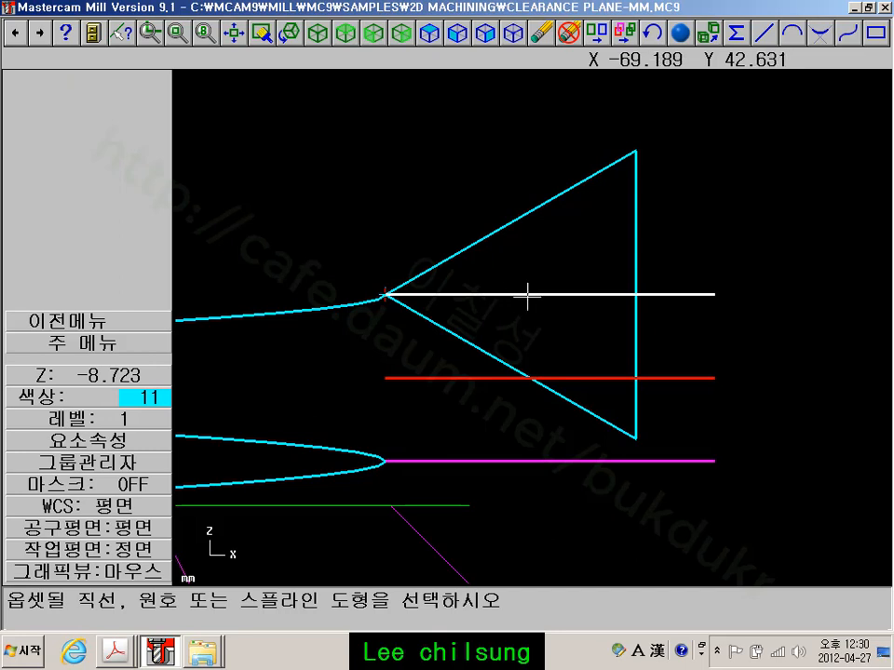
scroll(493, 339, "up", 2)
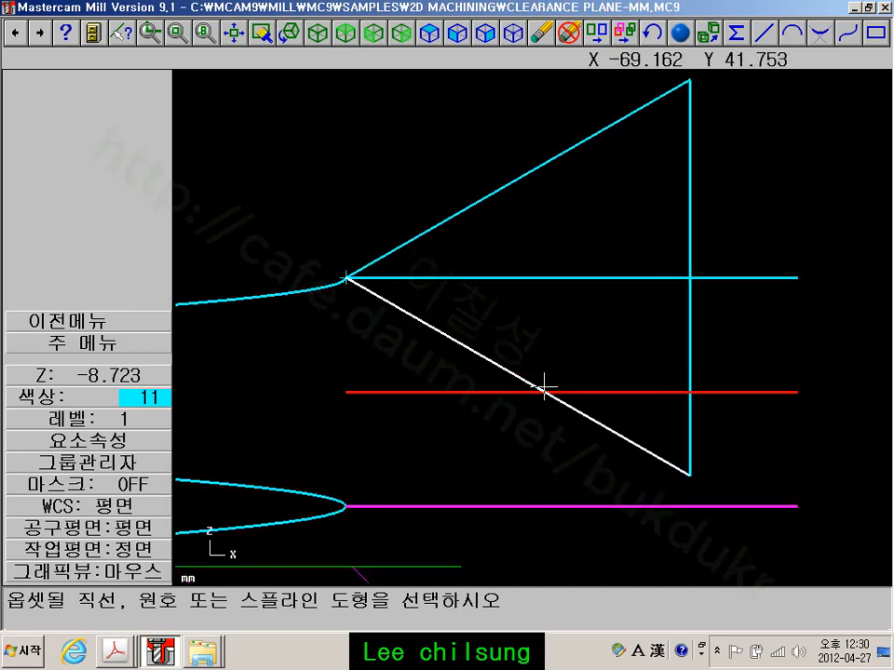
left_click(112, 343)
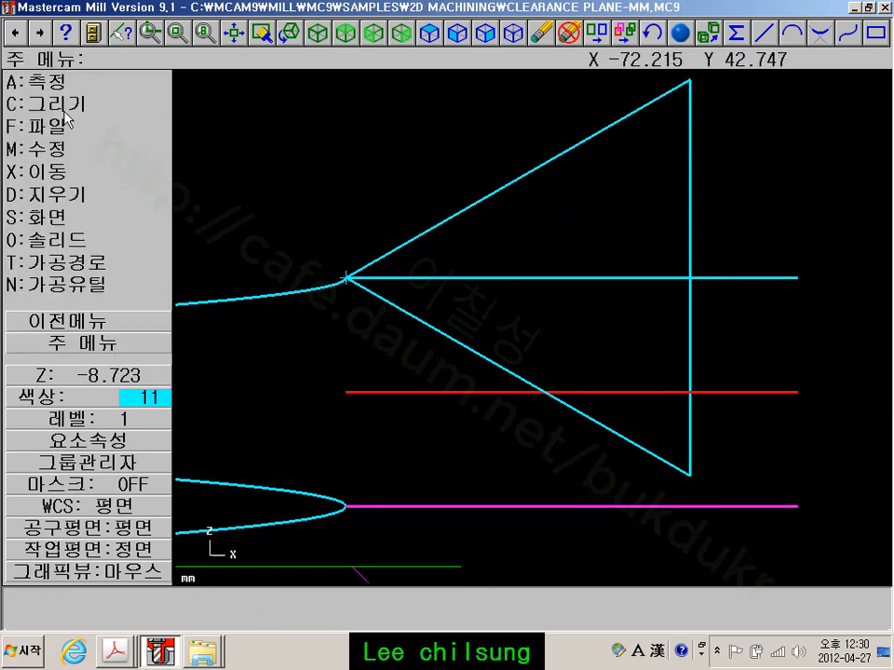
left_click(66, 178)
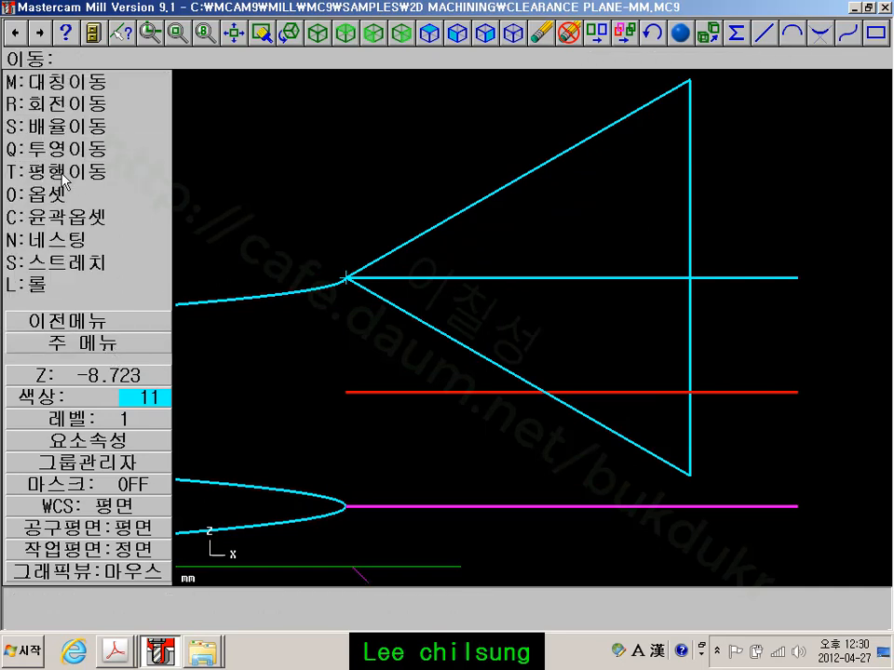
left_click(46, 177)
left_click(689, 209)
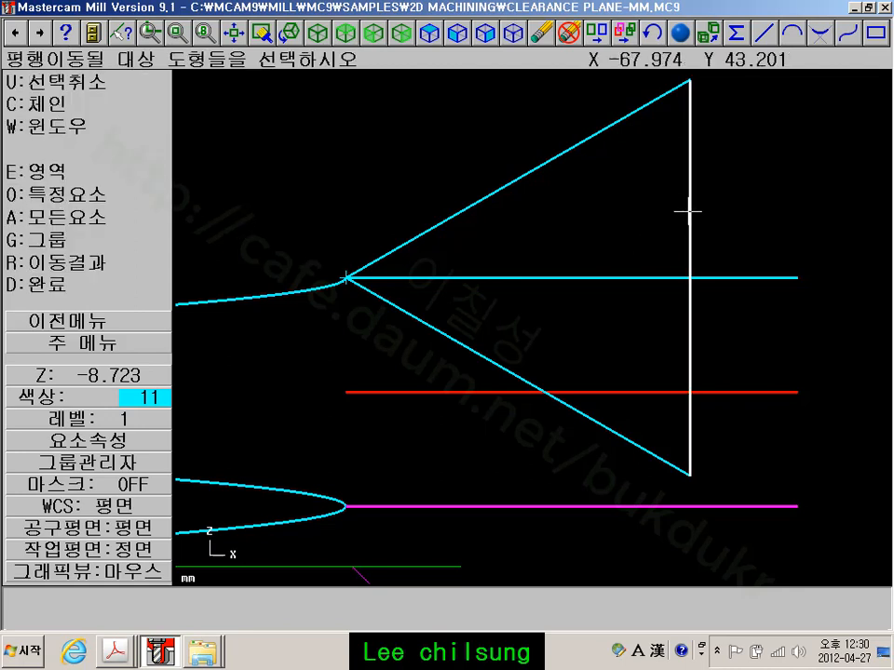
left_click(83, 285)
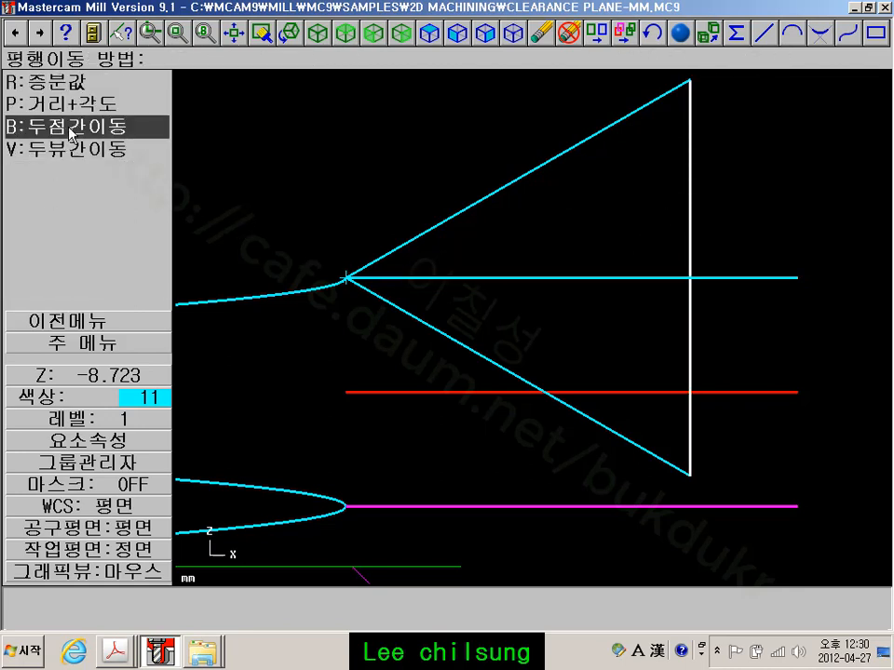
left_click(93, 343)
Draw a line parallel to the triangle's vertical side through the intersection of its lower slanted side and the first offset line
left_click(80, 108)
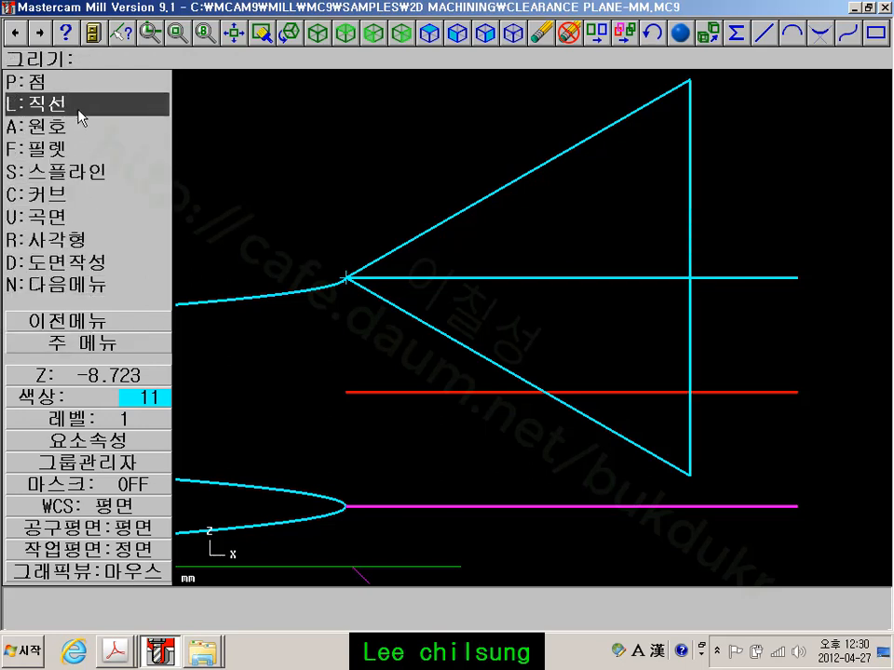
left_click(80, 107)
left_click(76, 240)
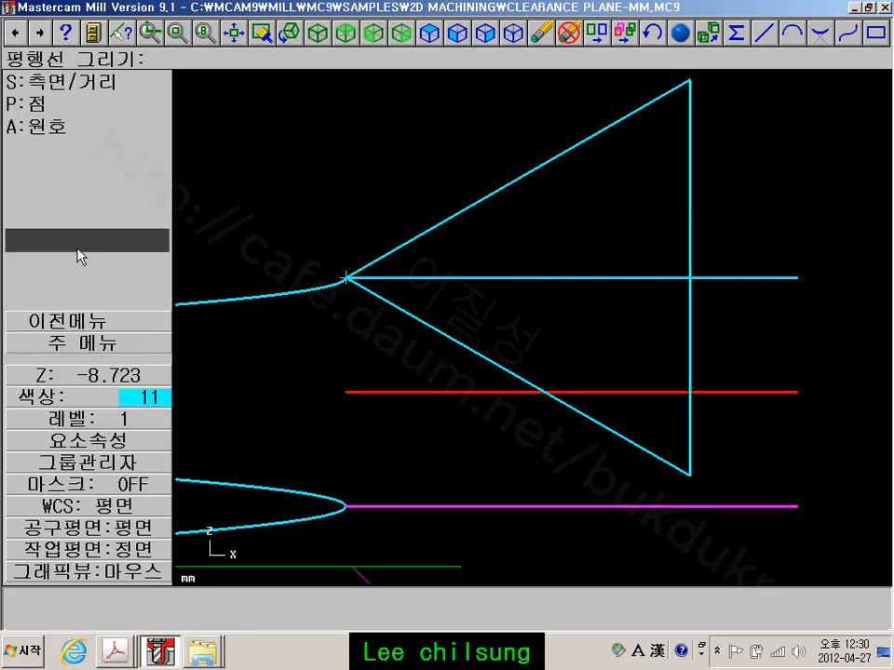
left_click(42, 103)
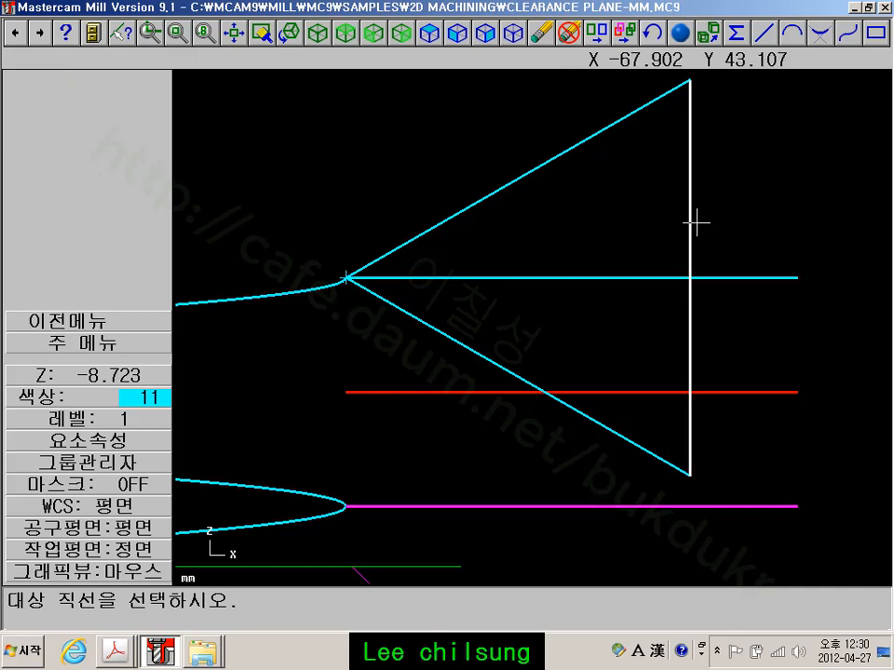
left_click(690, 220)
key("i")
left_click(543, 391)
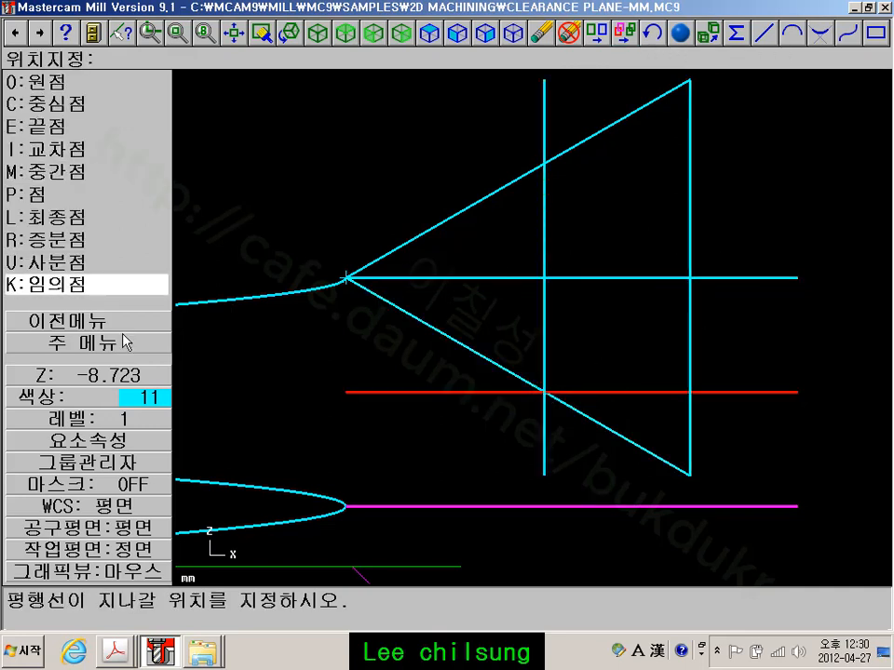
left_click(58, 345)
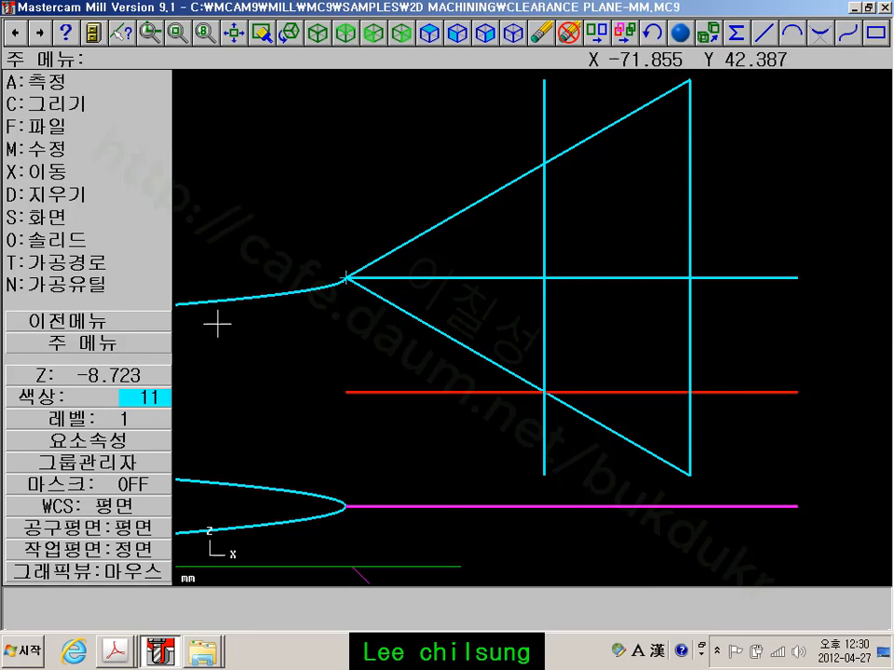
Trim the triangle's upper and lower slanted sides to the new vertical line, using two-entity trim
left_click(80, 151)
left_click(78, 105)
left_click(75, 100)
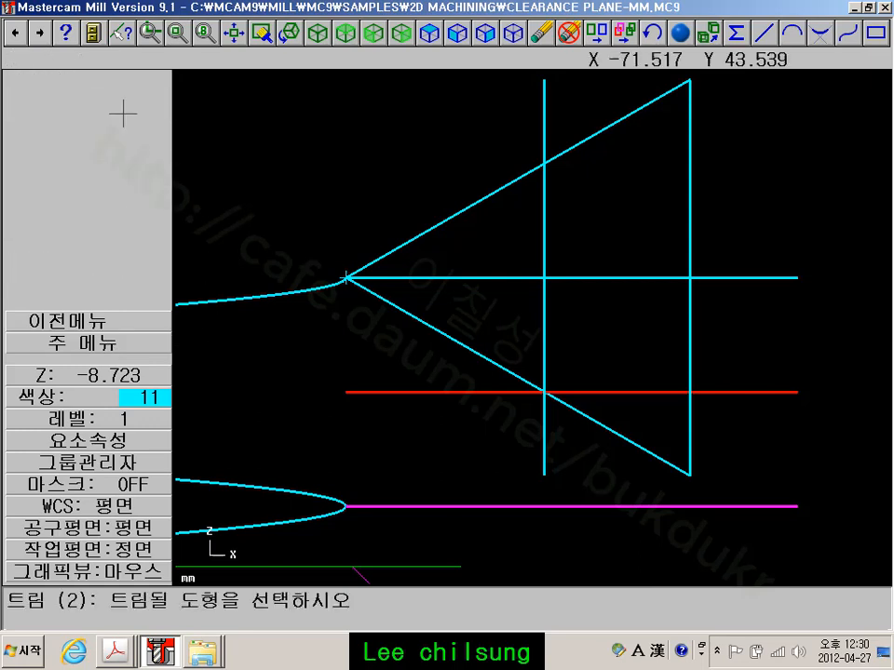
left_click(480, 190)
left_click(542, 191)
left_click(515, 367)
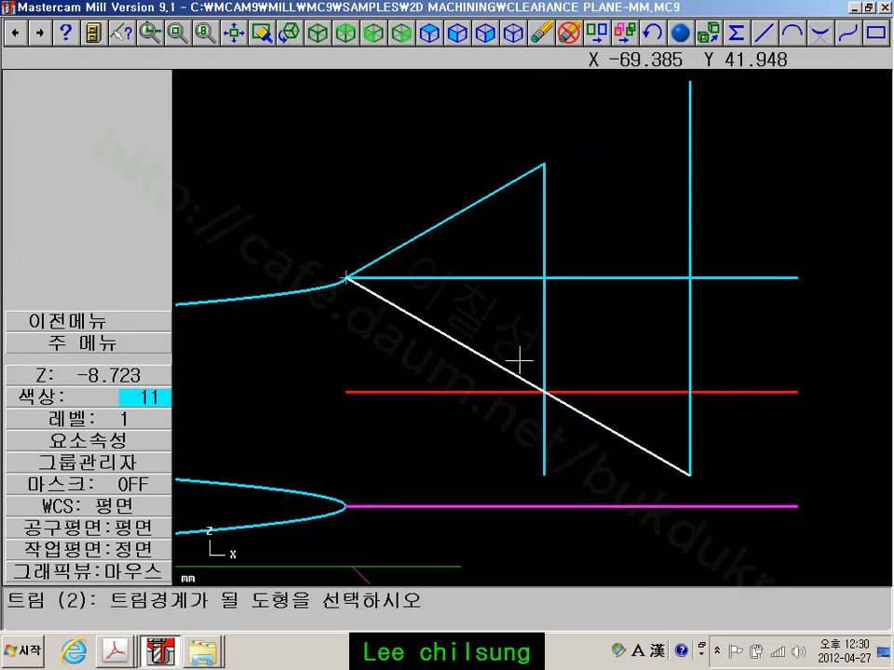
left_click(544, 349)
left_click(146, 340)
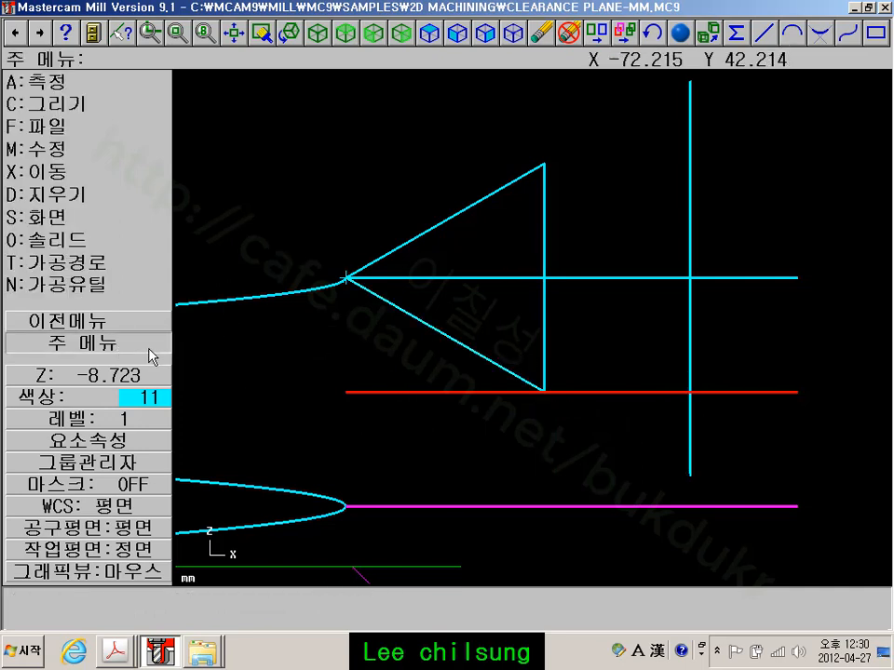
Erase the first offset horizontal line, which touches the smaller triangle's lower corner
left_click(540, 33)
left_click(659, 389)
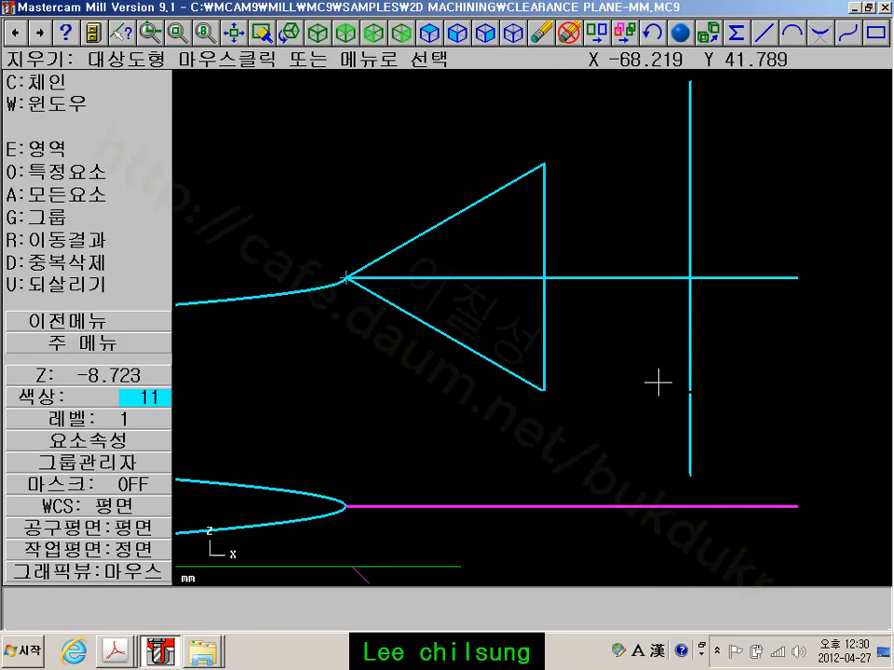
scroll(447, 251, "up", 2)
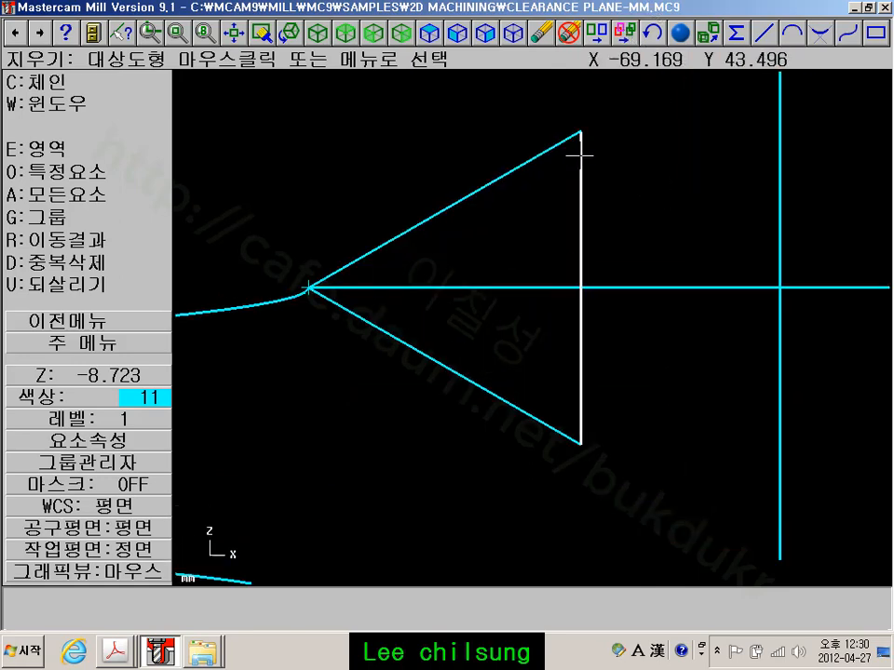
scroll(519, 375, "down", 1)
scroll(520, 375, "down", 1)
middle_click_drag(520, 374, 528, 287)
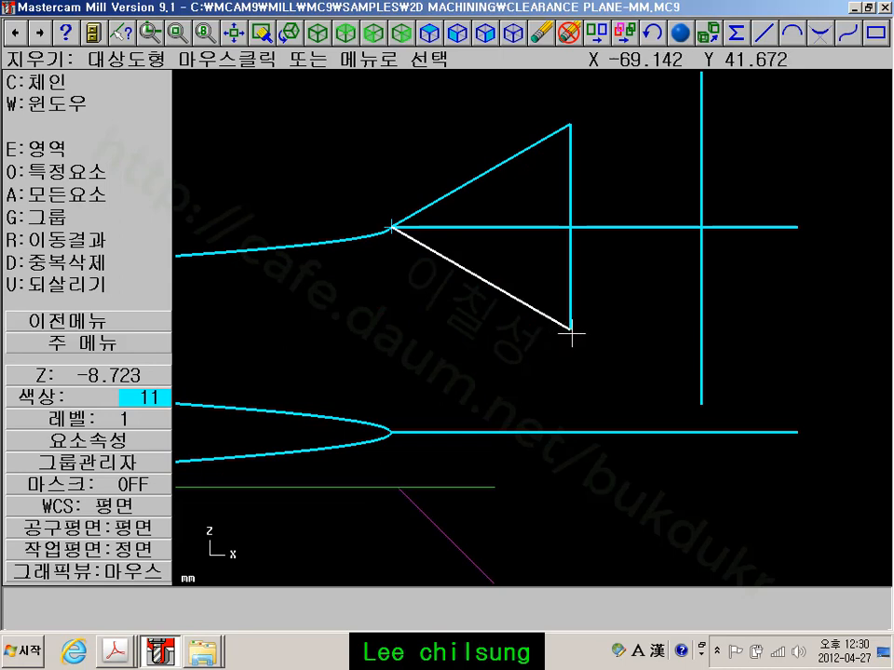
scroll(574, 332, "up", 3)
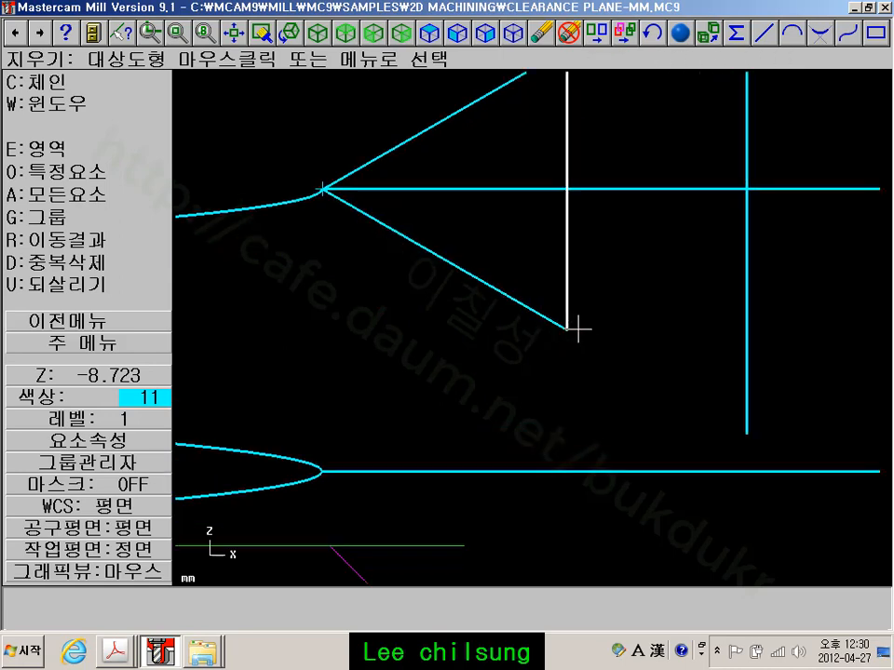
middle_click_drag(566, 240, 566, 303)
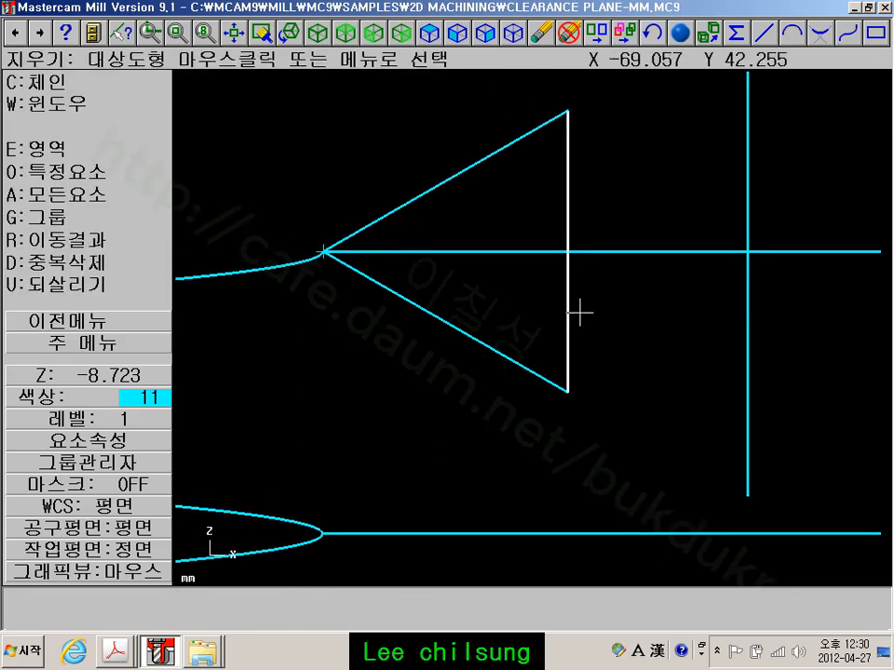
left_click(119, 342)
Offset the smaller triangle's vertical side inward by 0.01 and clear the result colours
scroll(550, 313, "up", 1)
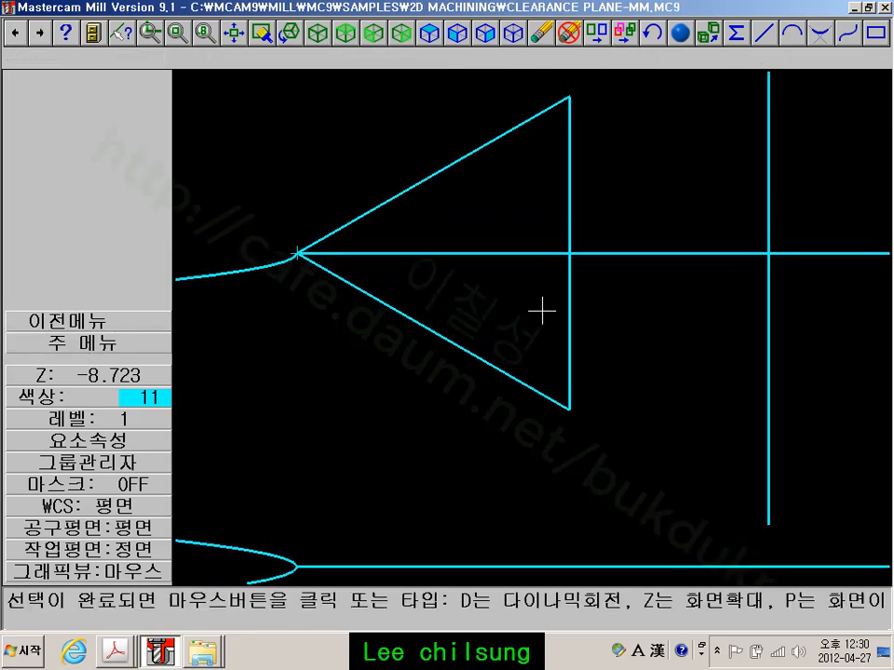
left_click(551, 341)
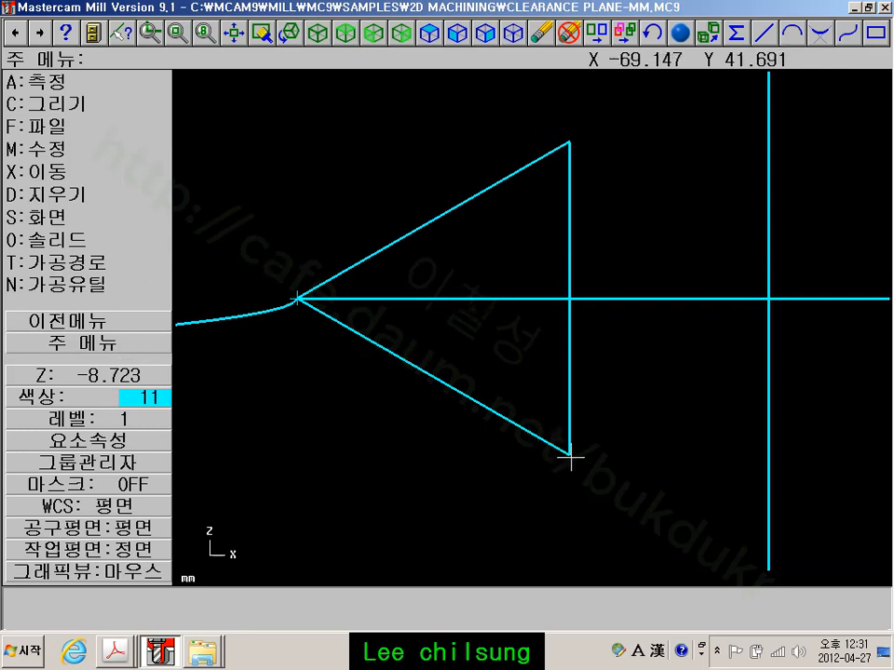
left_click(75, 172)
left_click(76, 195)
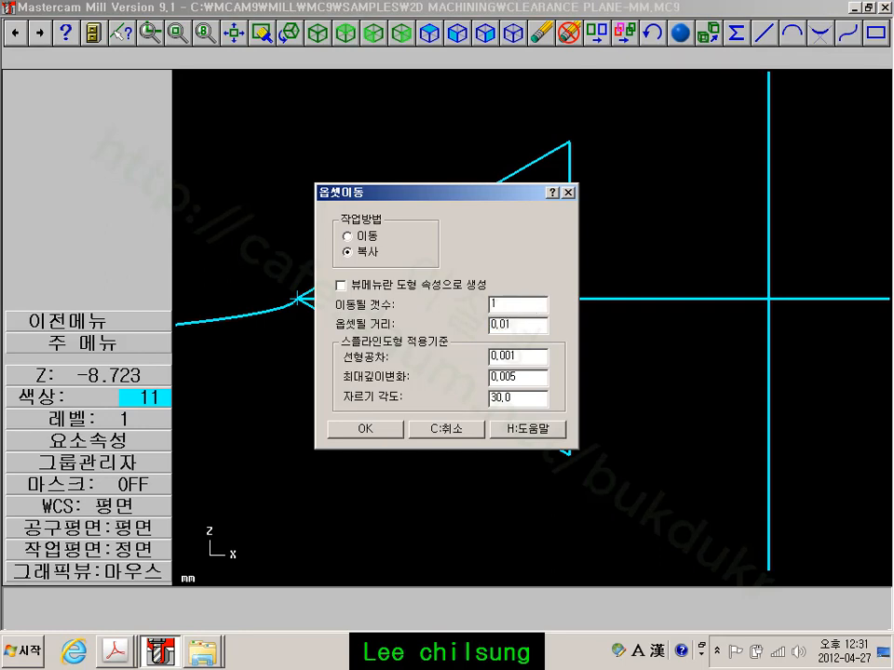
left_click(391, 429)
left_click(569, 253)
left_click(505, 253)
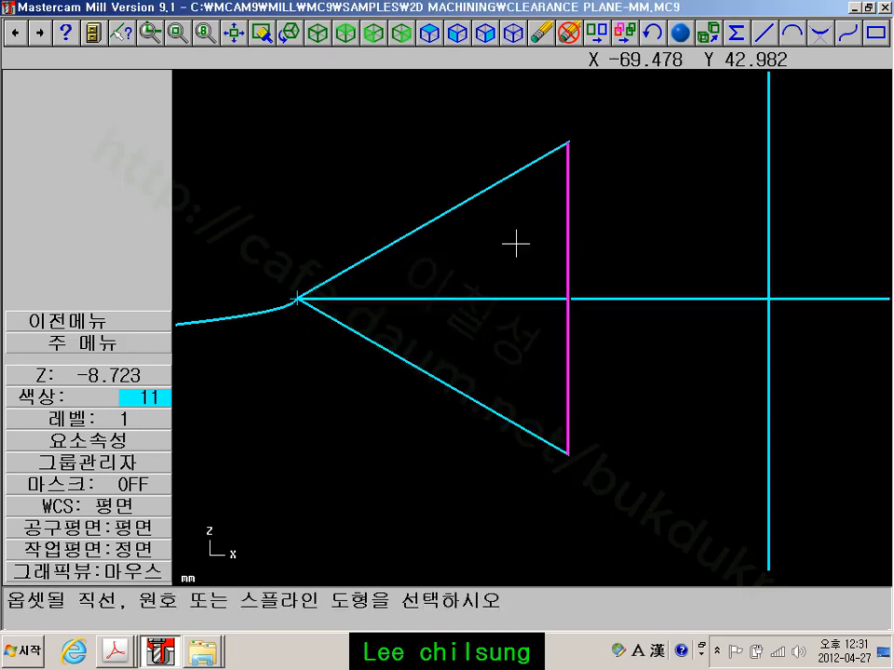
left_click(625, 36)
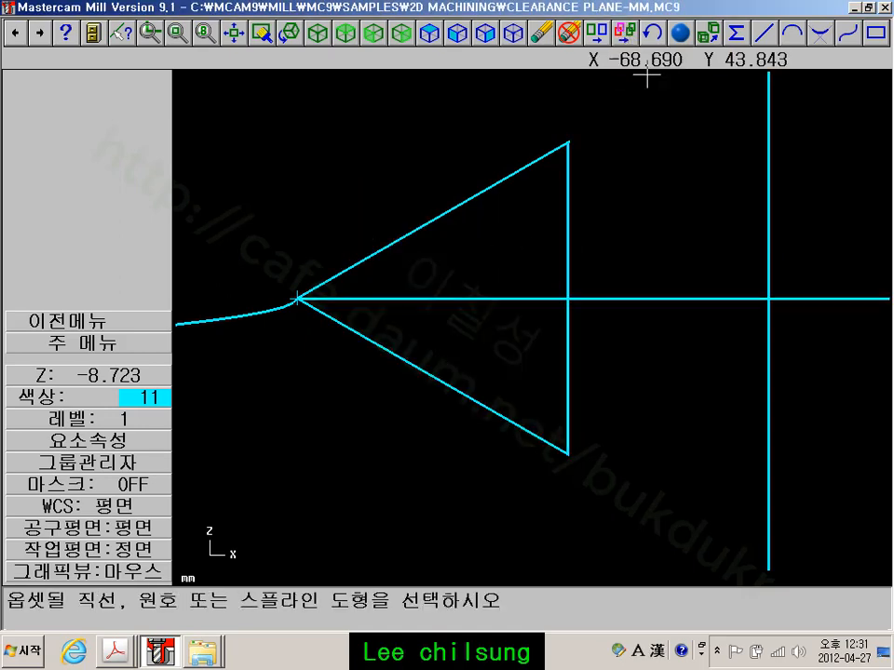
Trim both slanted sides to the shifted vertical side, using two-entity trim at the upper and lower corners
left_click(104, 345)
left_click(60, 148)
left_click(54, 101)
left_click(54, 102)
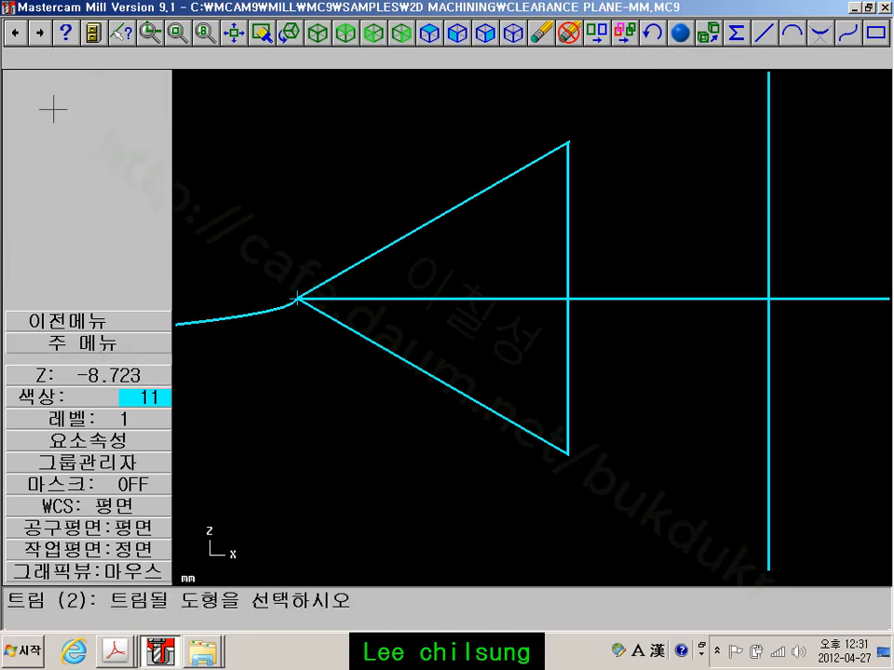
left_click(508, 191)
left_click(569, 380)
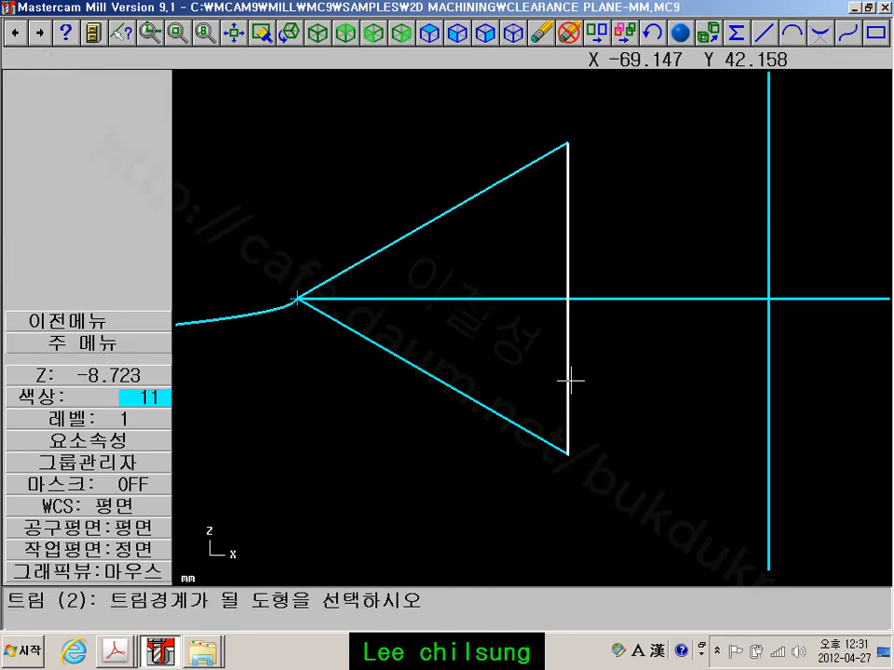
left_click(524, 433)
Examine the trimmed triangle and the remaining construction lines against the helix turns and the cylinder's chamfered edge
scroll(410, 452, "up", 1)
scroll(410, 452, "down", 2)
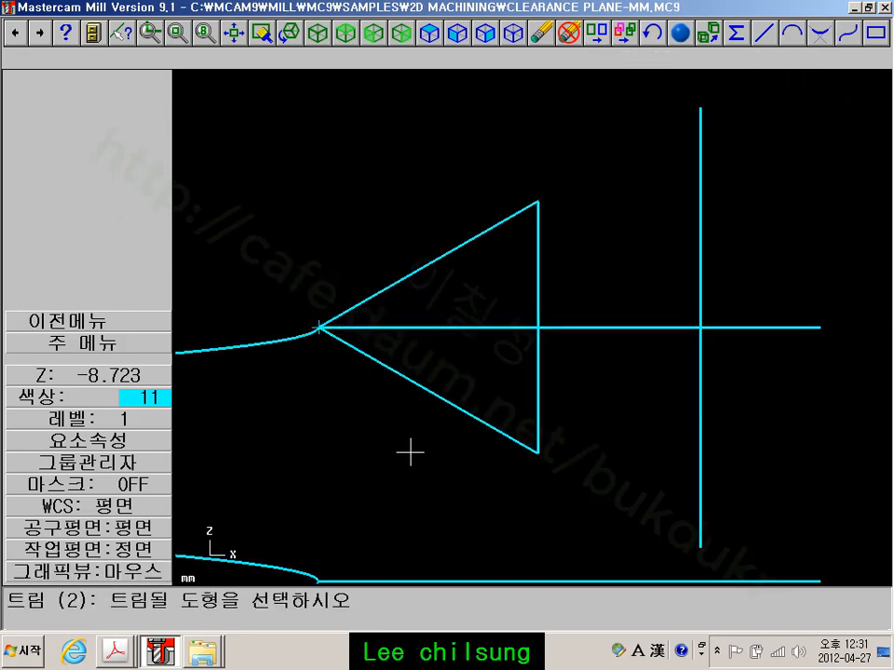
middle_click_drag(410, 452, 451, 435)
scroll(586, 450, "down", 1)
middle_click_drag(587, 452, 569, 264)
scroll(521, 353, "down", 5)
middle_click_drag(518, 435, 595, 327)
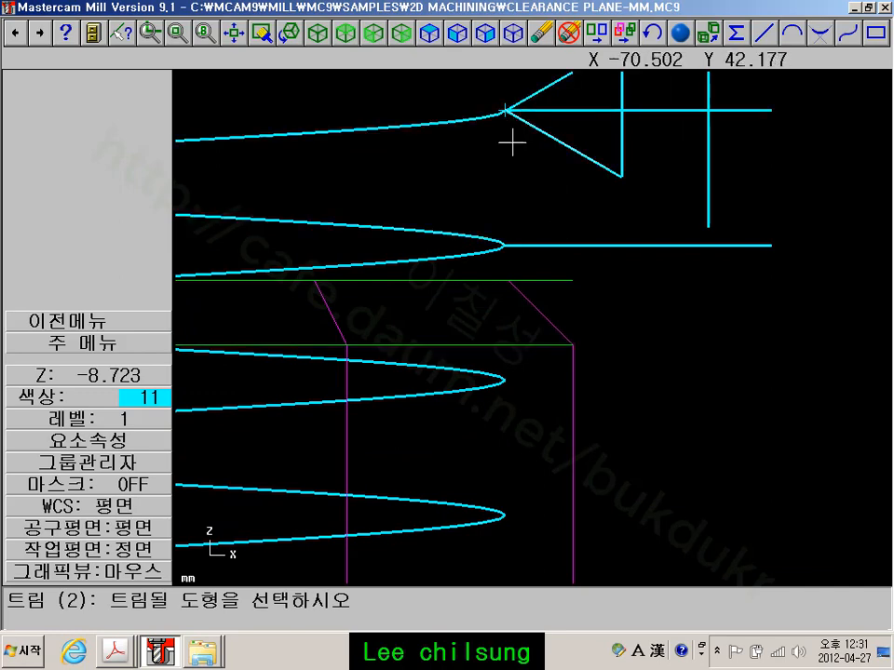
Measure the distance from the middle of the triangle's vertical side to its lower corner
middle_click_drag(632, 171, 603, 232)
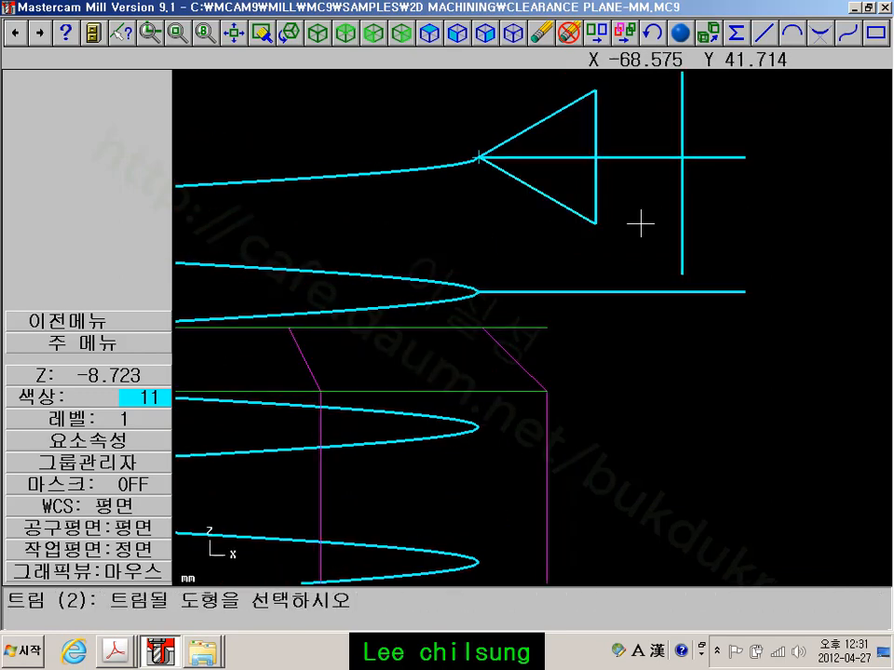
scroll(609, 223, "up", 2)
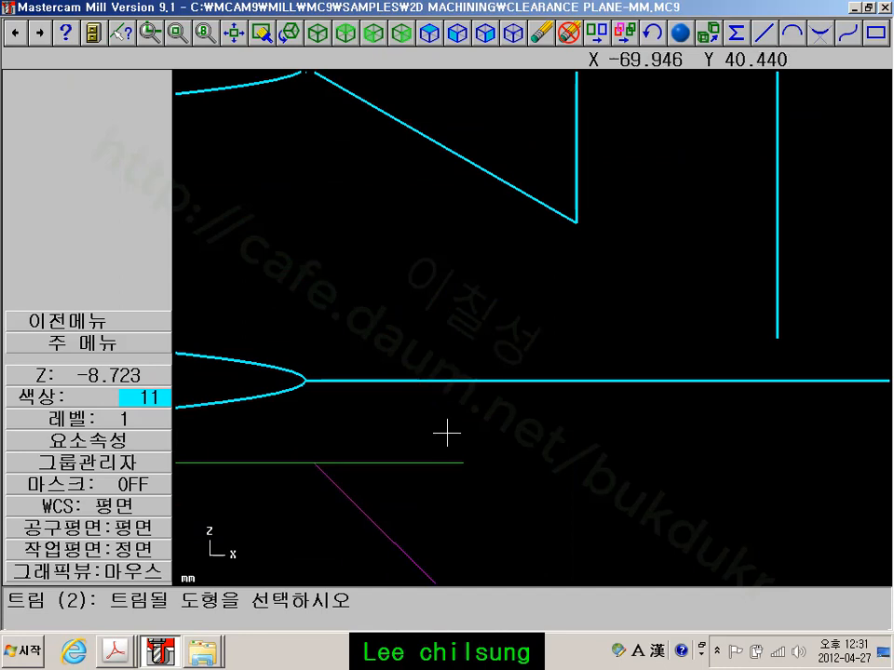
scroll(492, 424, "down", 2)
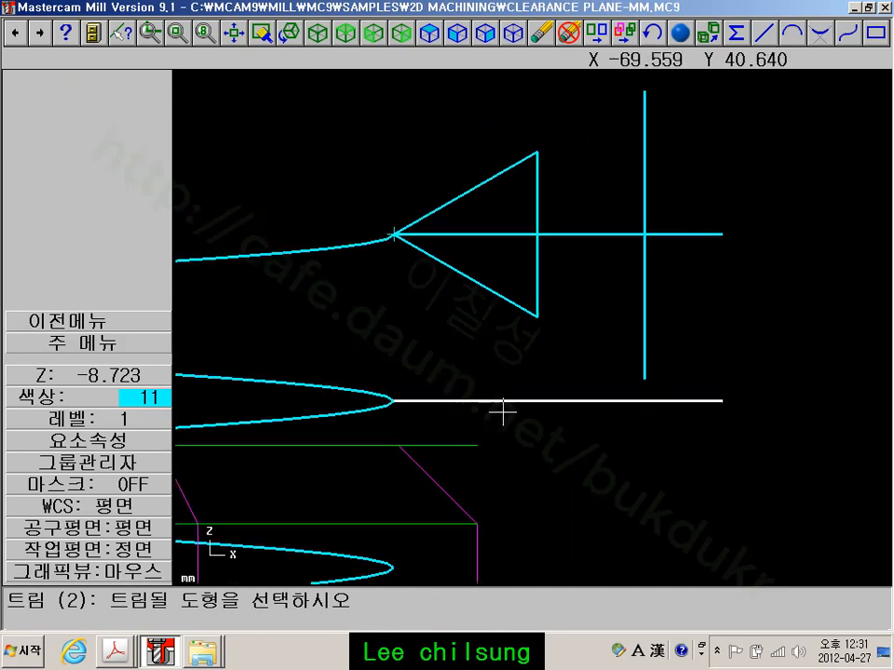
left_click(158, 343)
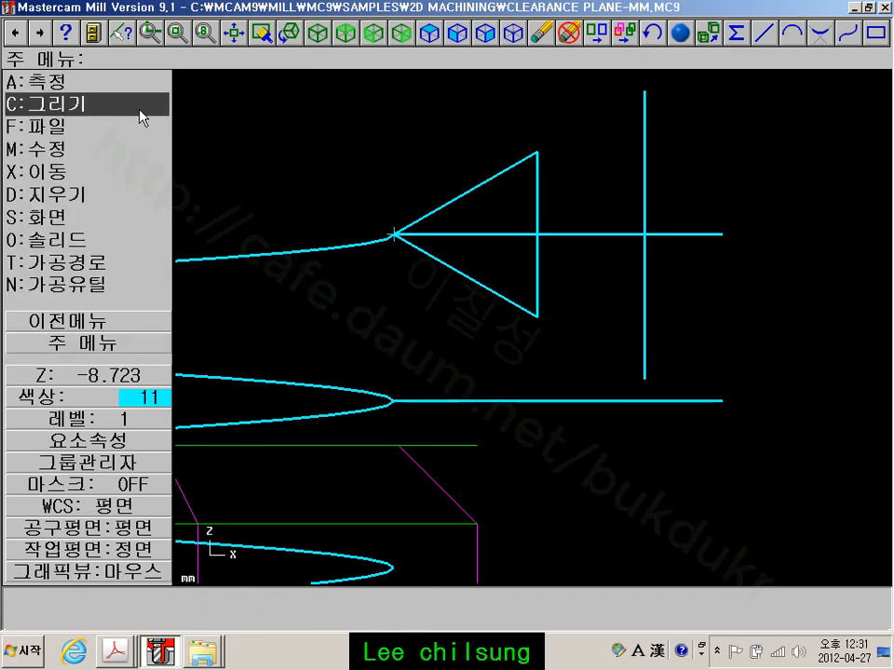
left_click(65, 82)
left_click(84, 147)
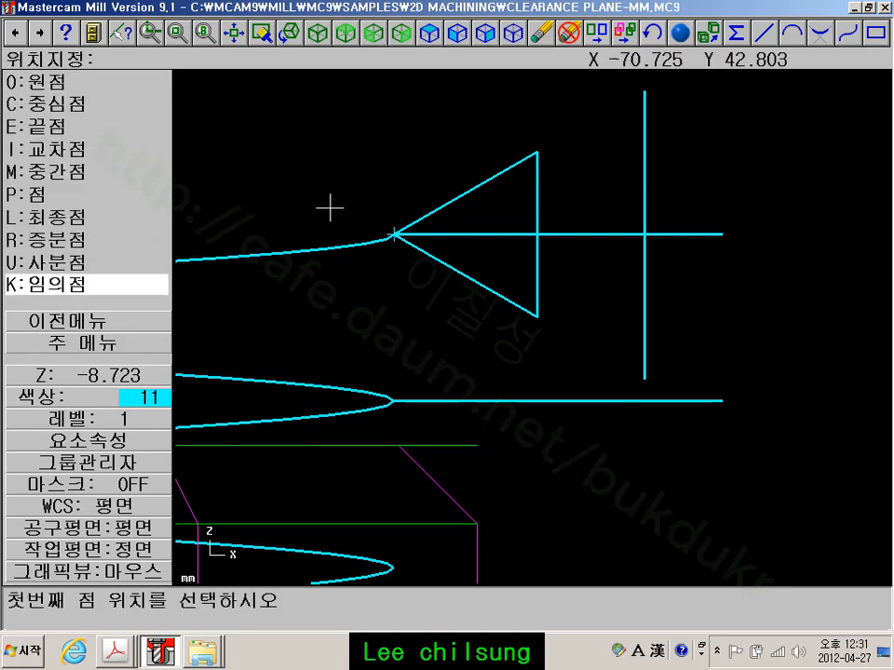
left_click(537, 235)
key("e")
left_click(538, 315)
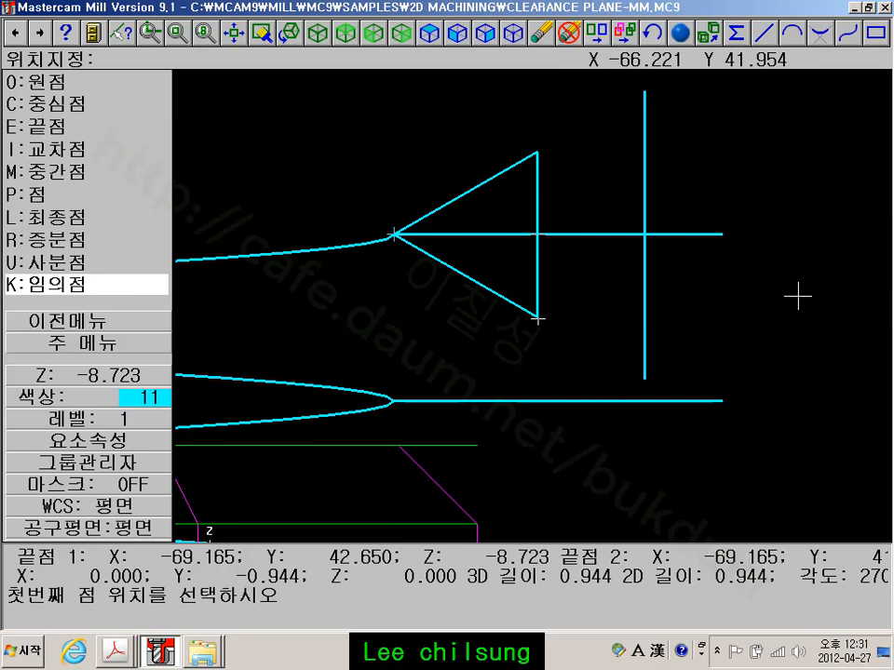
Measure the helix pitch between the endpoint at the triangle's tip and the turn directly below it
left_click(393, 235)
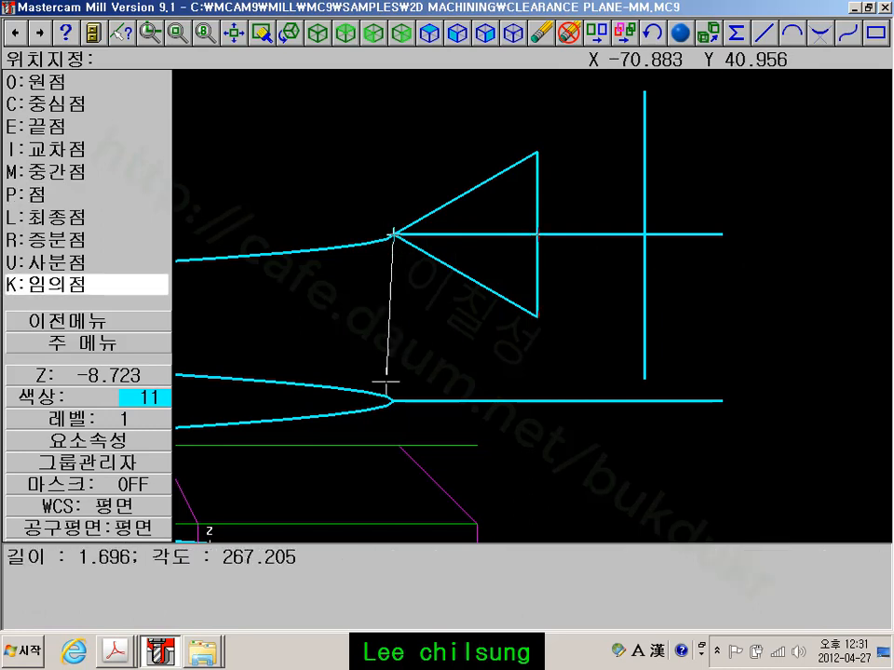
left_click(392, 403)
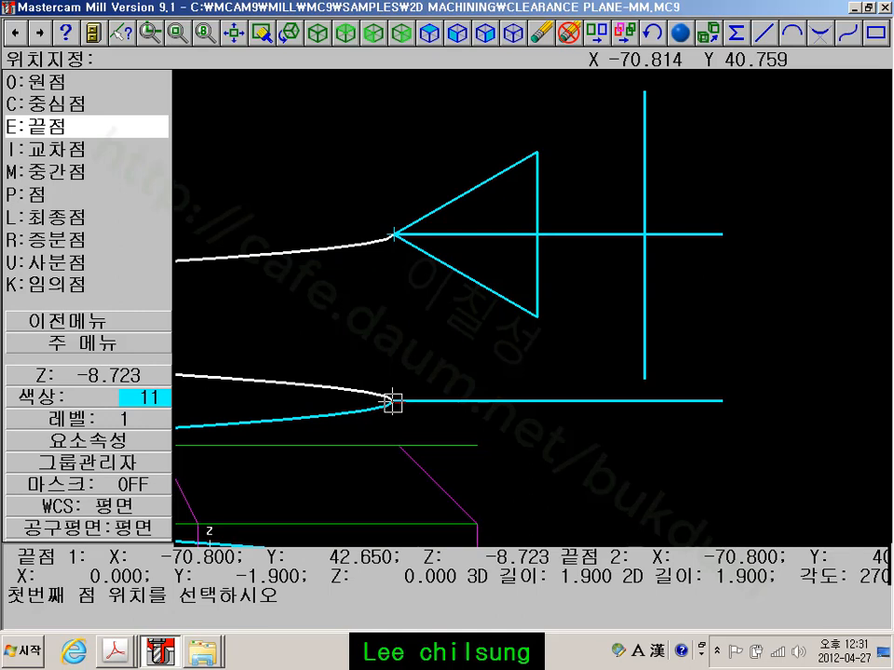
left_click(167, 343)
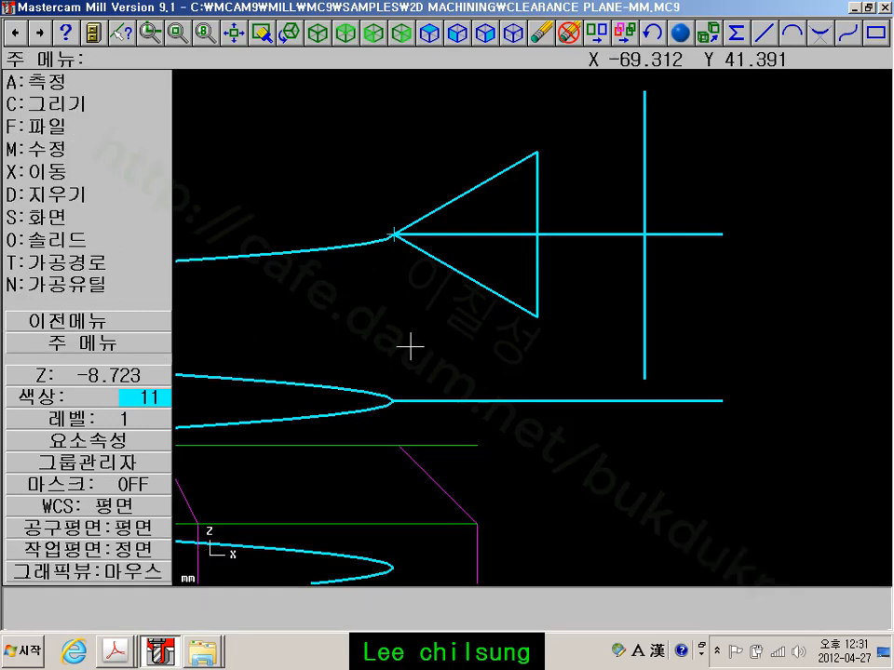
scroll(544, 293, "down", 2)
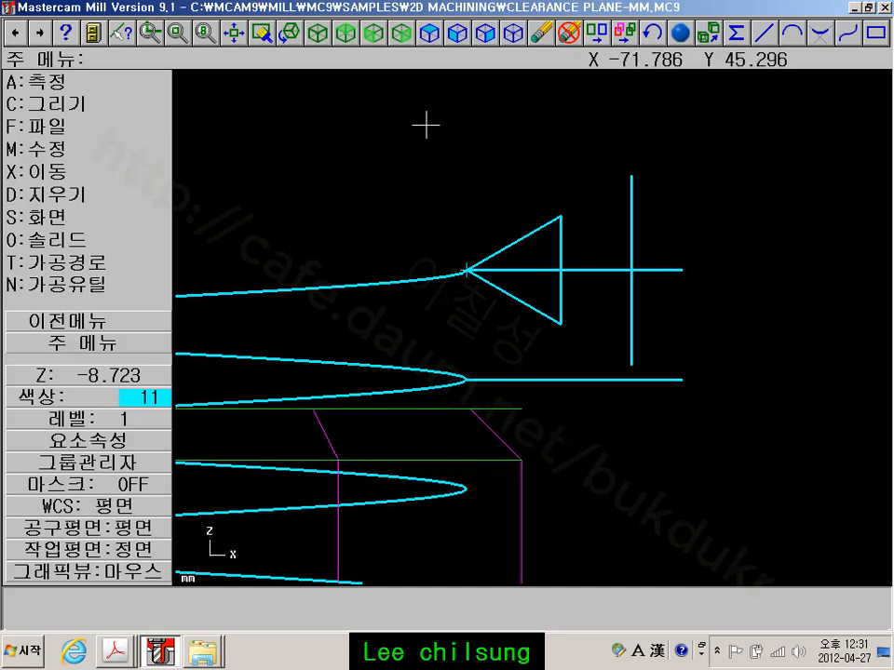
left_click(317, 37)
scroll(552, 317, "up", 6)
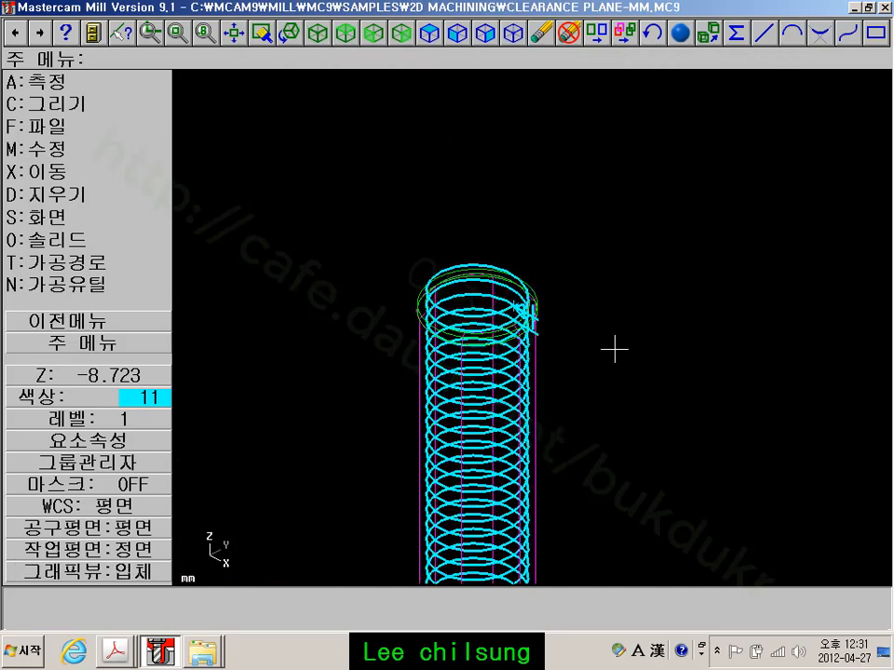
scroll(552, 317, "up", 2)
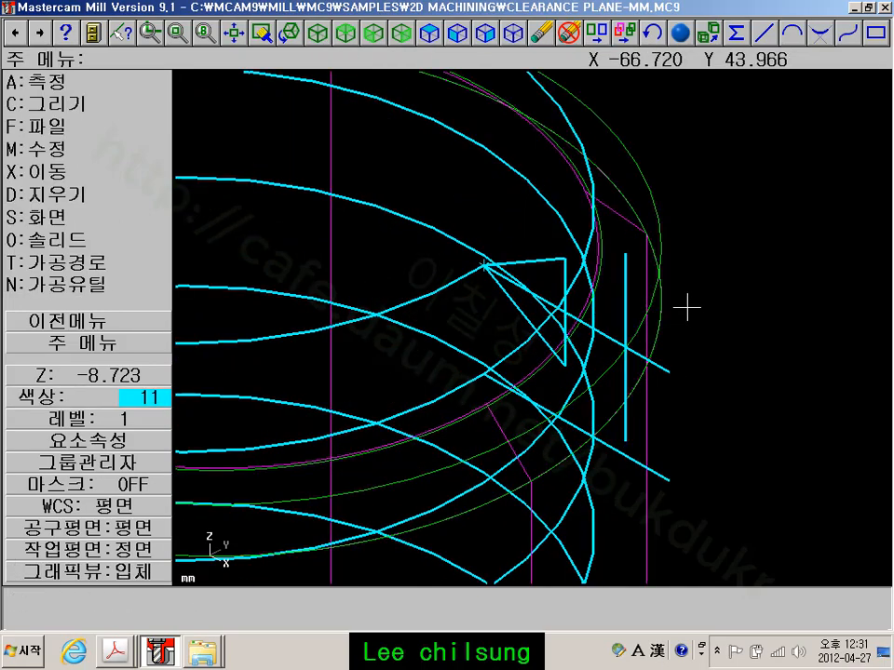
left_click(100, 239)
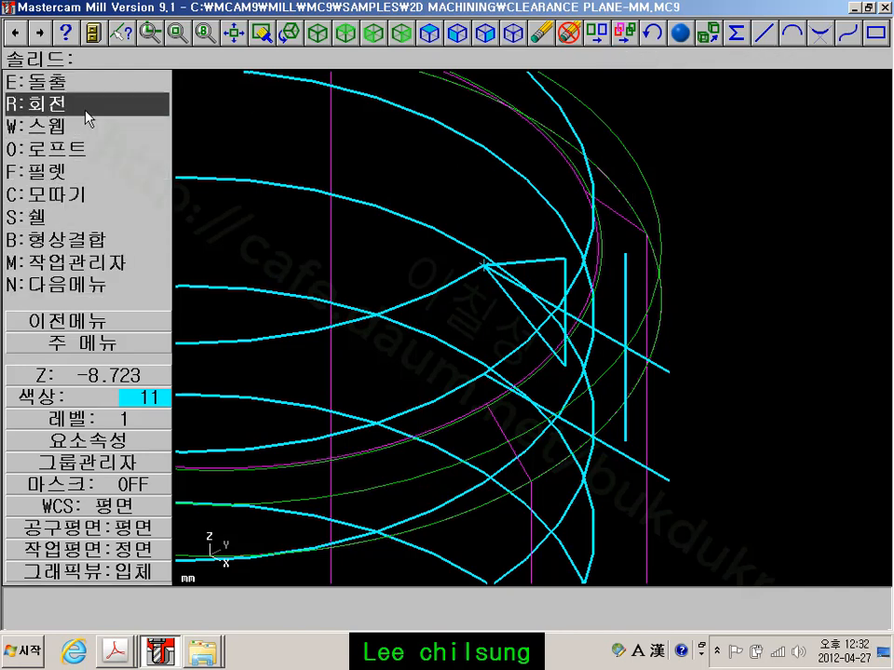
left_click(73, 125)
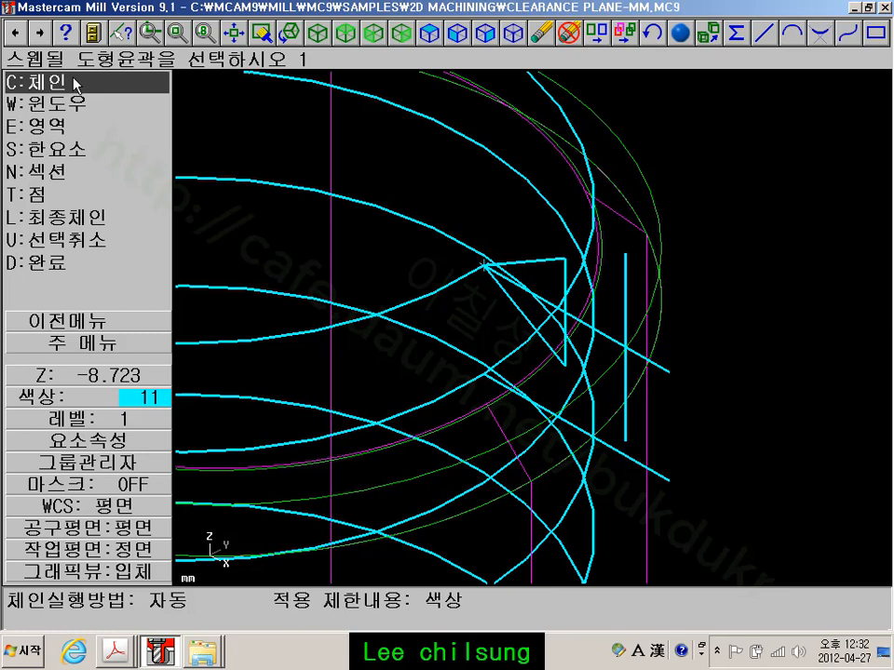
left_click(77, 84)
left_click(515, 255)
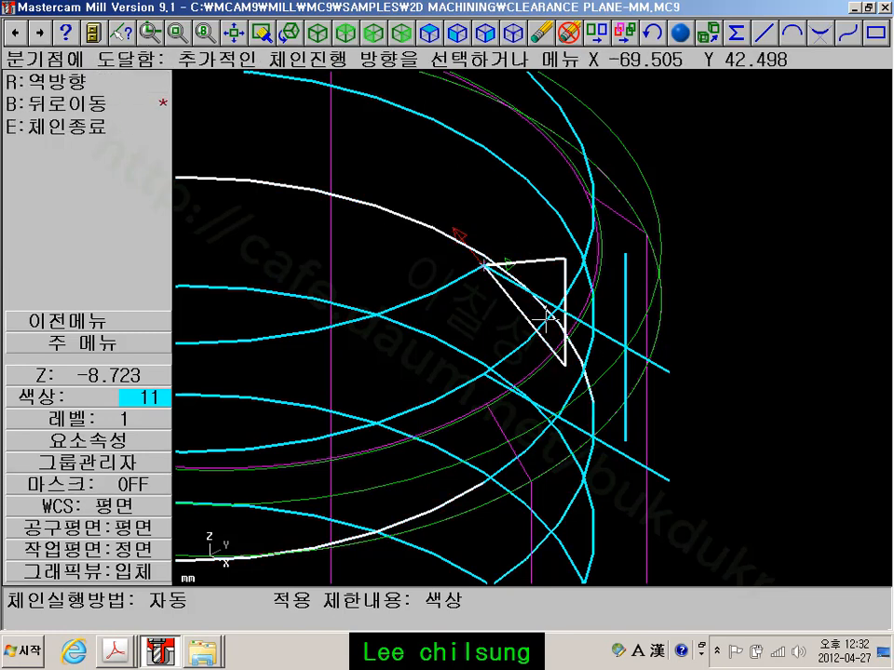
left_click(65, 125)
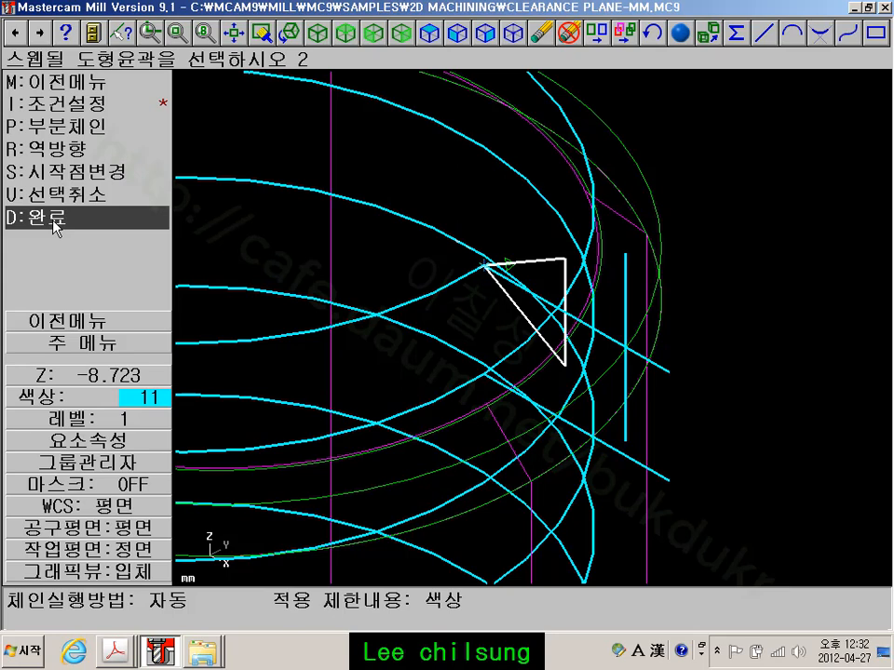
left_click(450, 284)
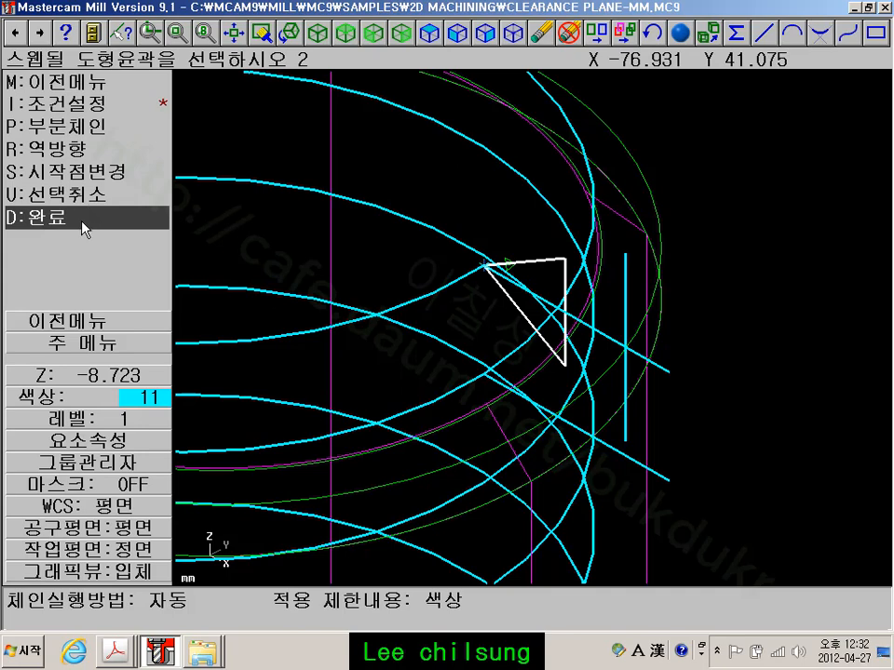
left_click(455, 273)
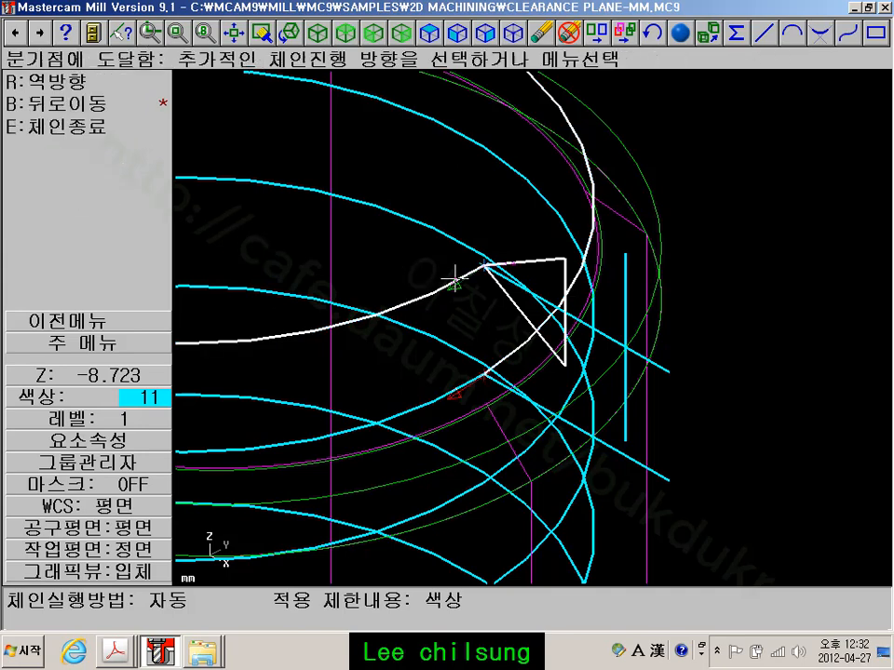
left_click(56, 126)
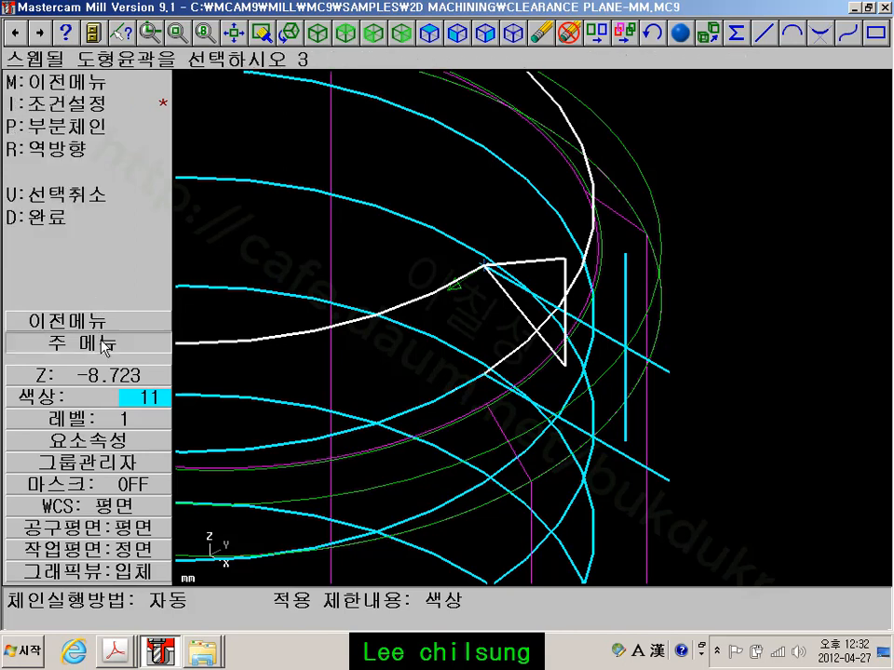
left_click(85, 343)
Set the current colour to 26 and recolour the triangle's three sides with it
scroll(554, 347, "up", 1)
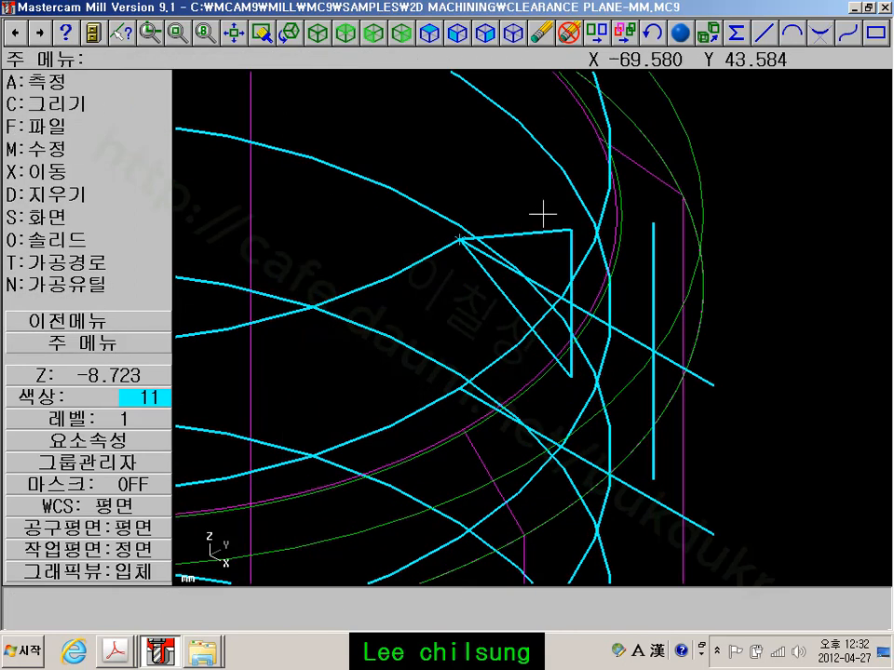
left_click(119, 396)
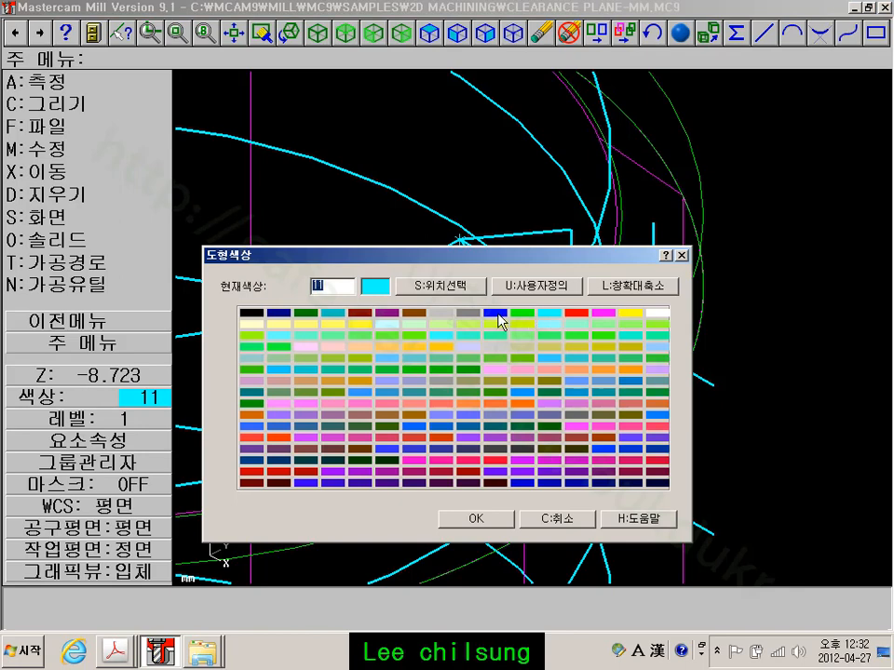
left_click(499, 521)
left_click(75, 217)
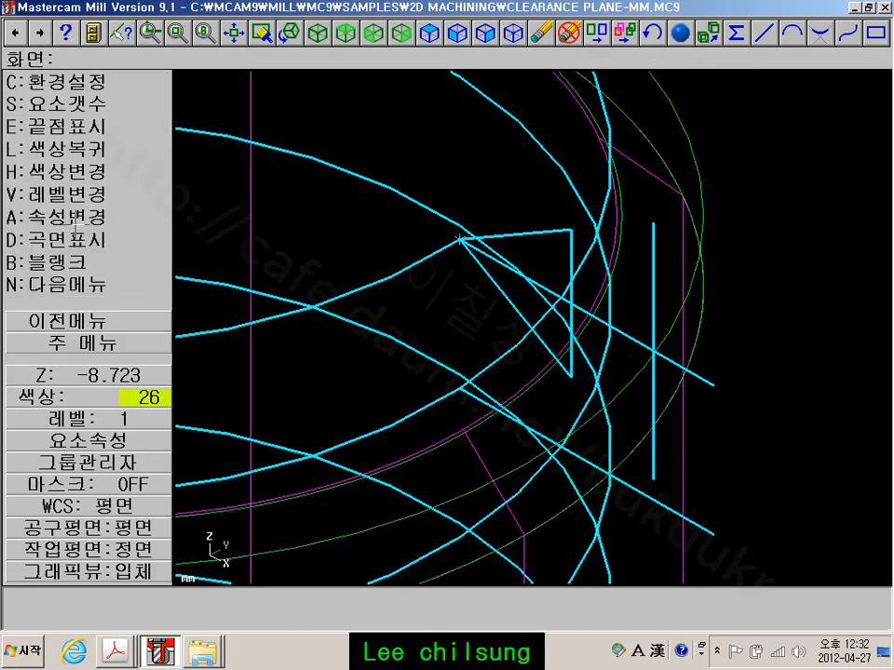
left_click(65, 172)
left_click(525, 233)
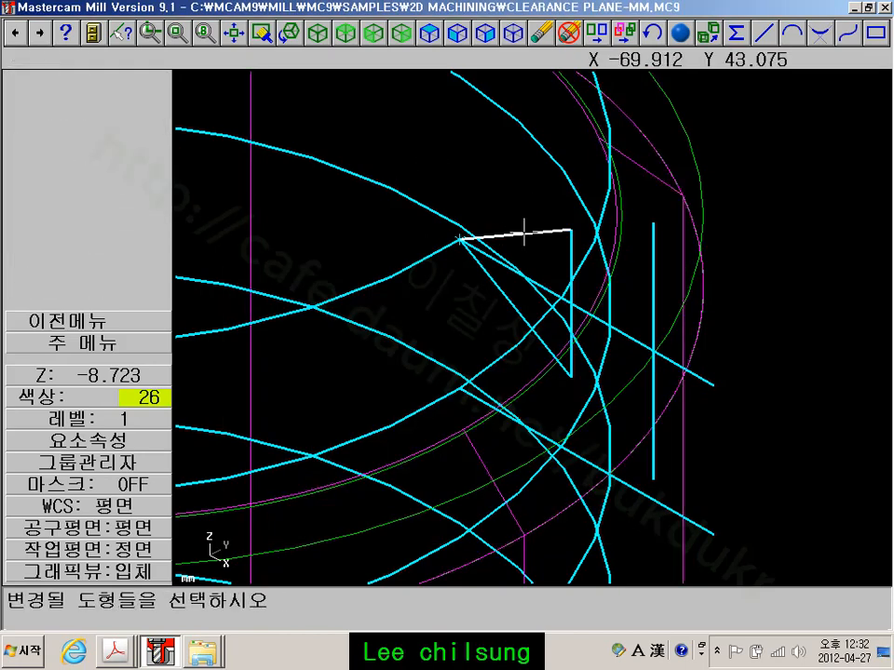
left_click(524, 232)
left_click(494, 283)
left_click(570, 244)
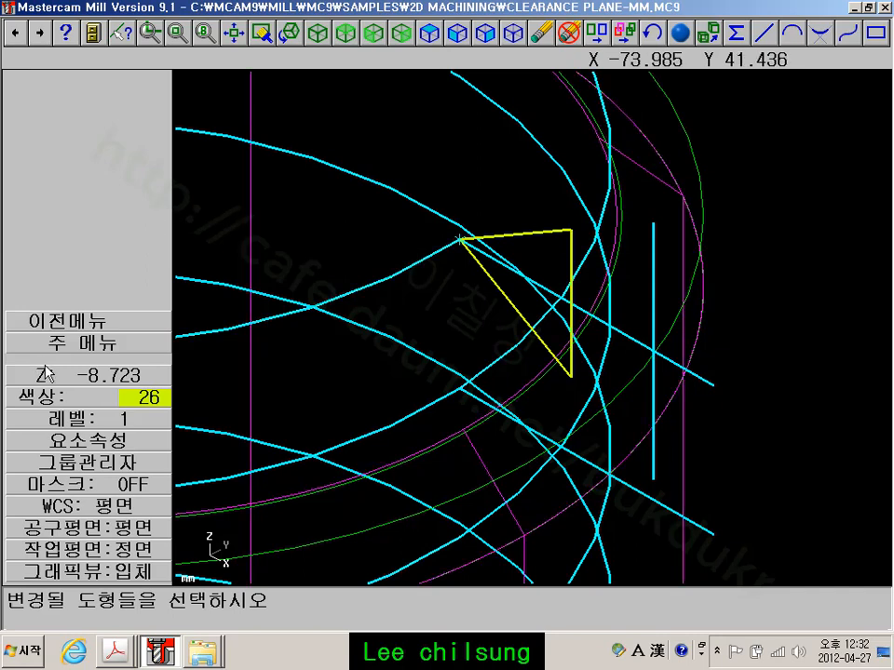
left_click(85, 343)
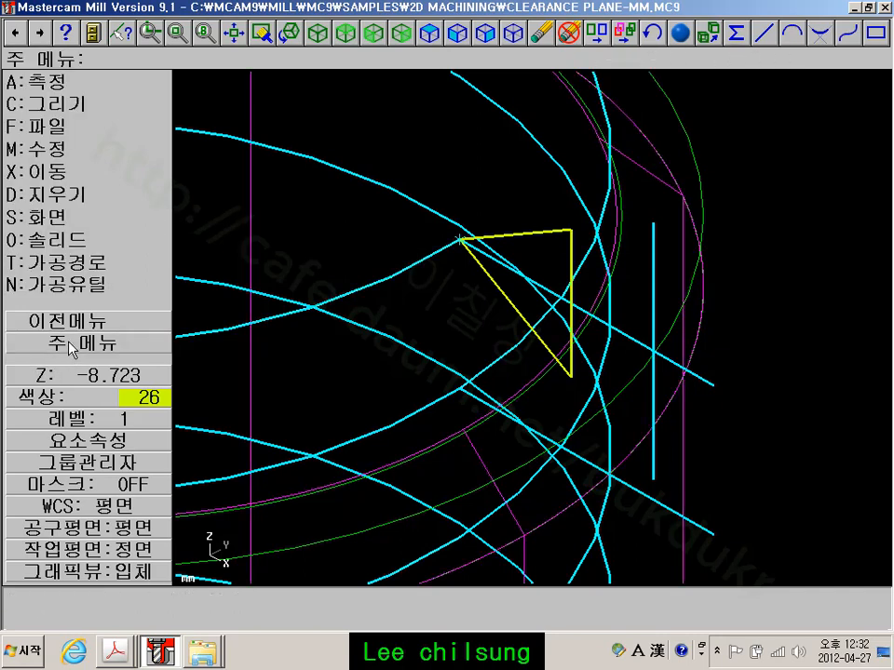
Erase the remaining construction lines: the horizontal line through the triangle, the vertical line beside it, and the lower horizontal line
left_click(384, 41)
middle_click_drag(809, 398, 703, 308)
left_click(550, 35)
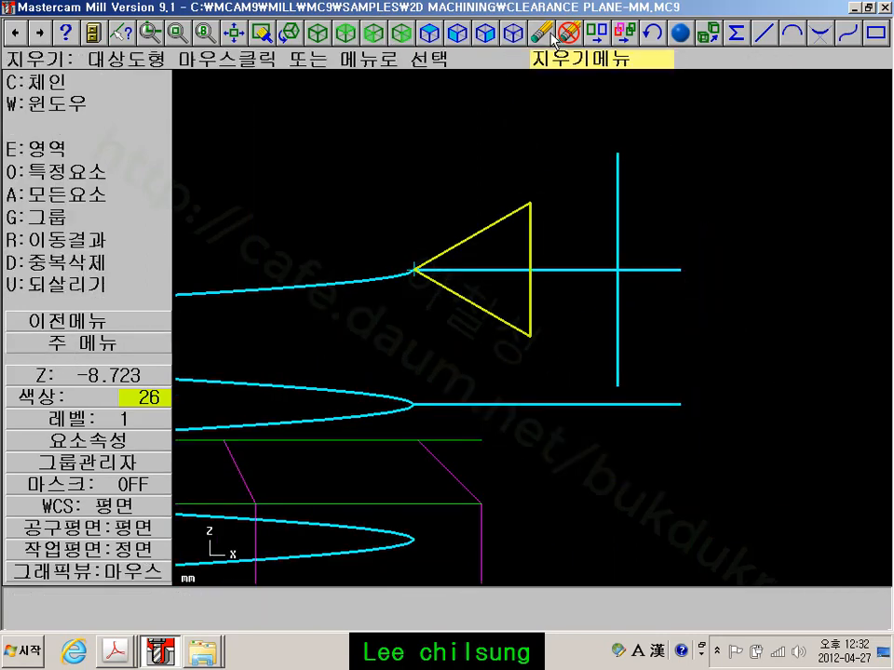
left_click(596, 270)
left_click(617, 279)
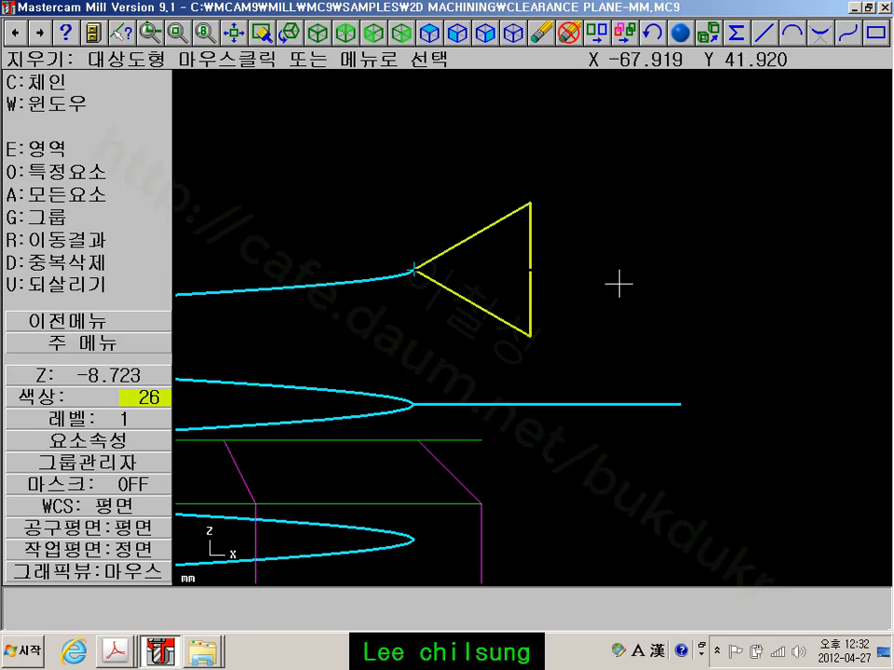
left_click(373, 35)
key("Up")
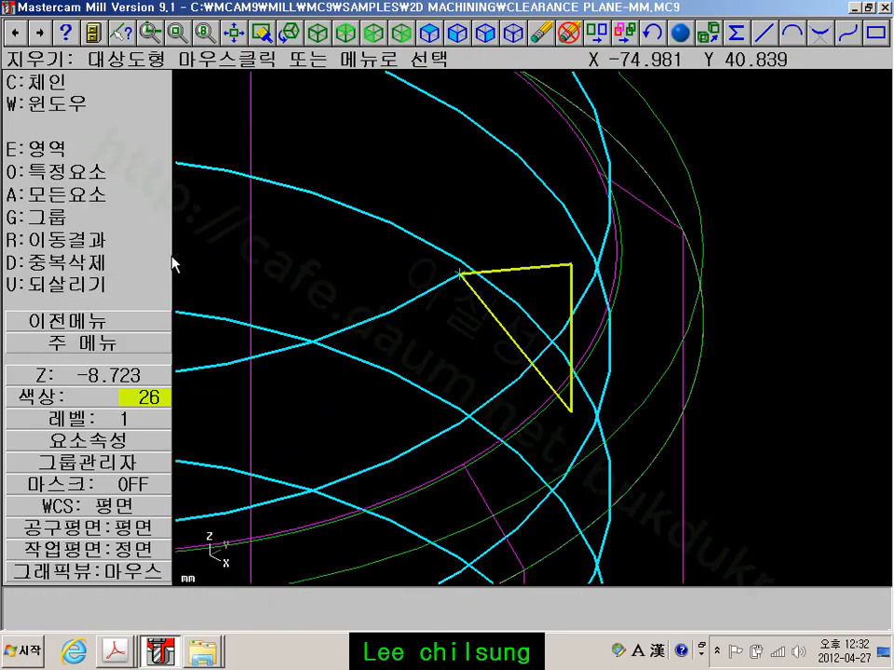
left_click(110, 354)
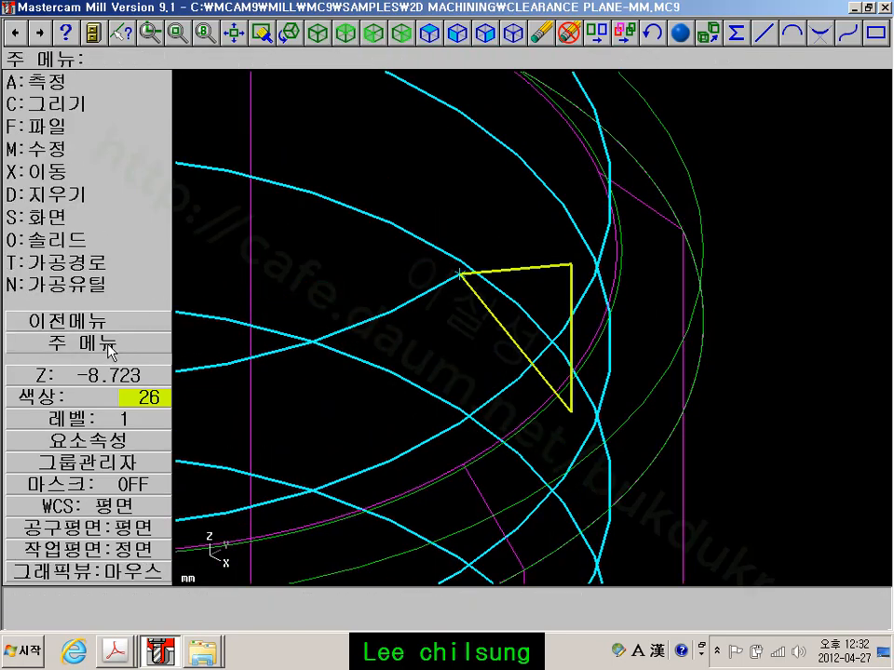
Sweep the yellow triangular profile along the helix as a new solid body, chaining the triangle and helix by colour
left_click(86, 240)
left_click(58, 125)
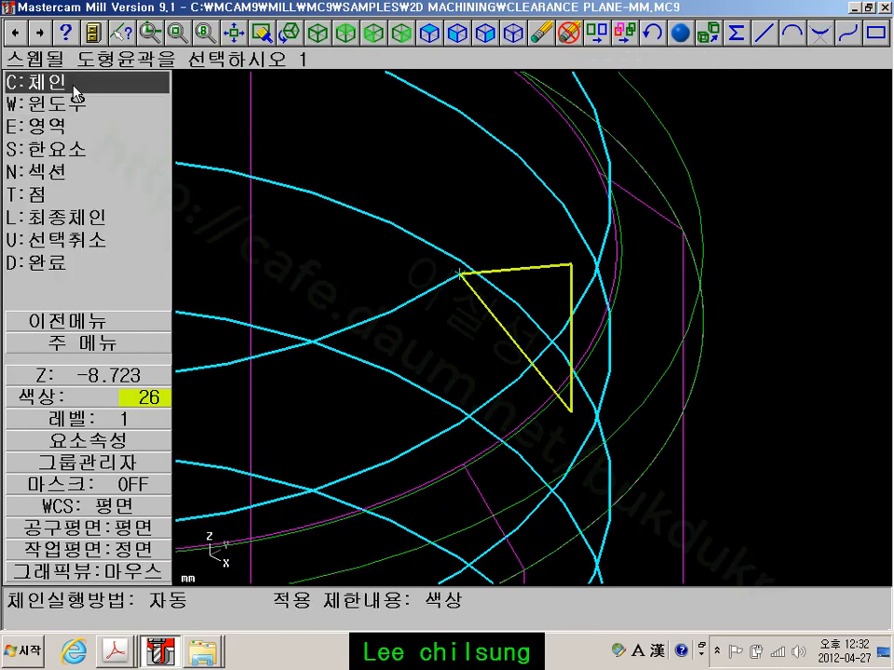
left_click(74, 88)
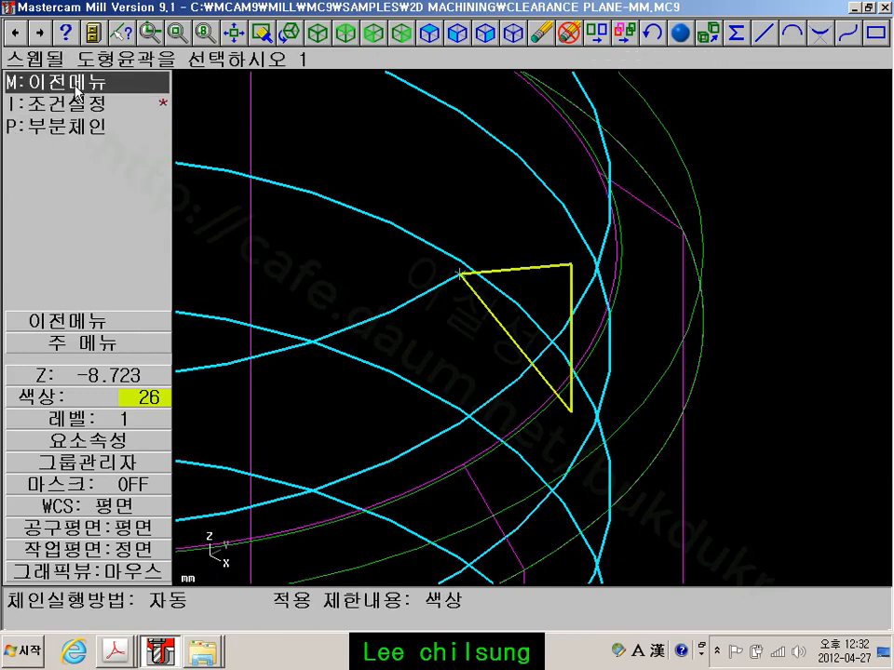
left_click(65, 104)
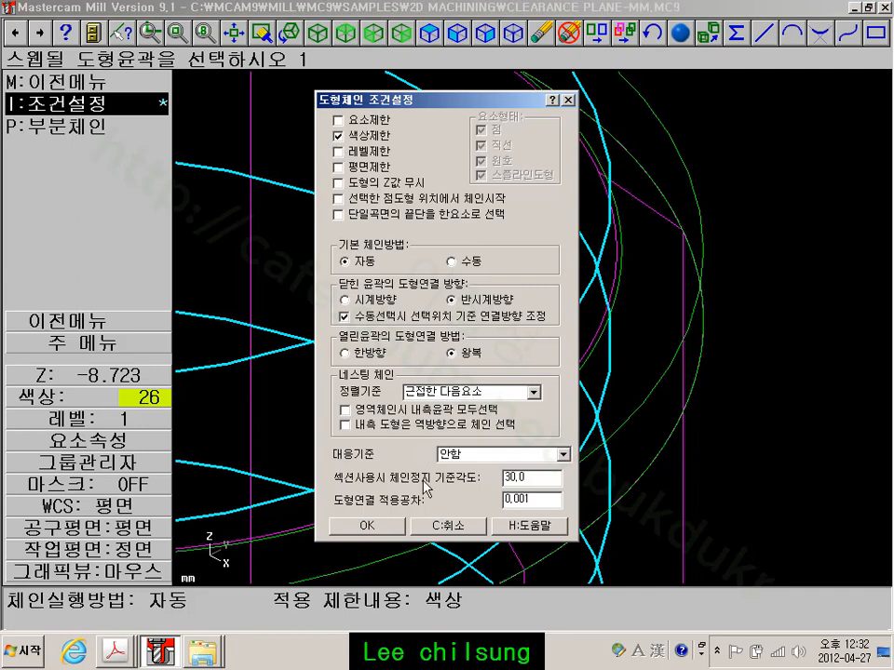
left_click(365, 525)
left_click(511, 290)
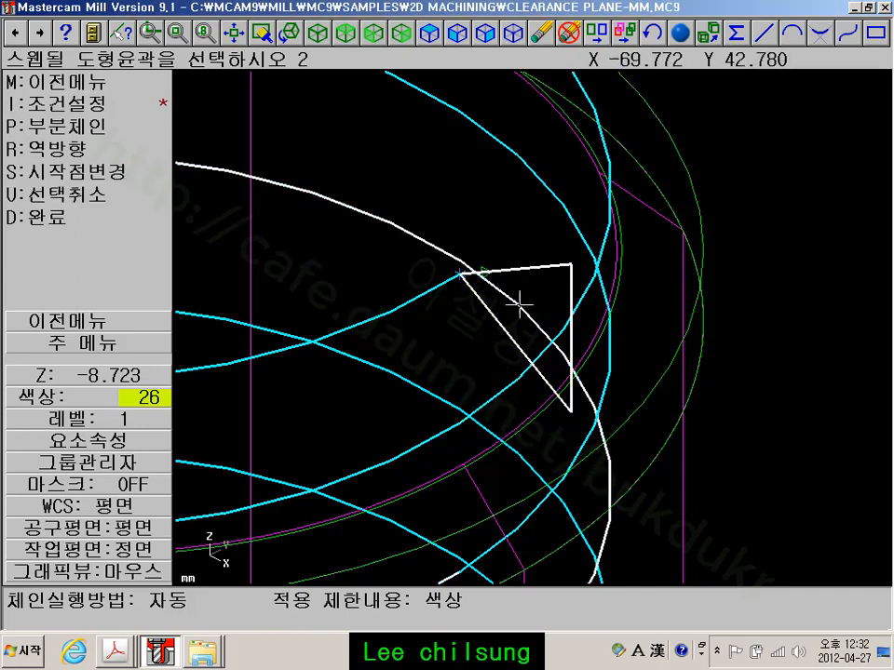
left_click(77, 219)
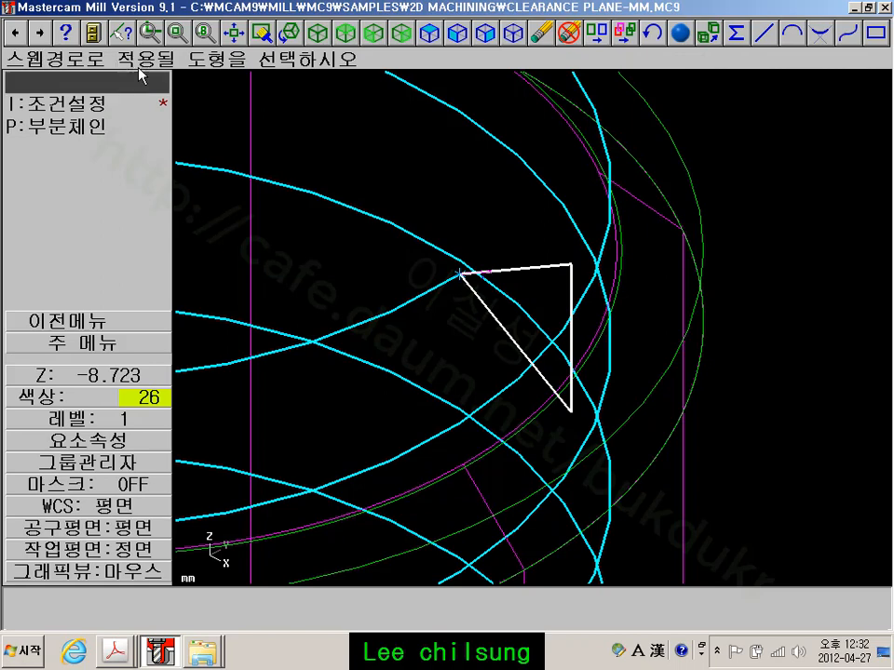
left_click(405, 296)
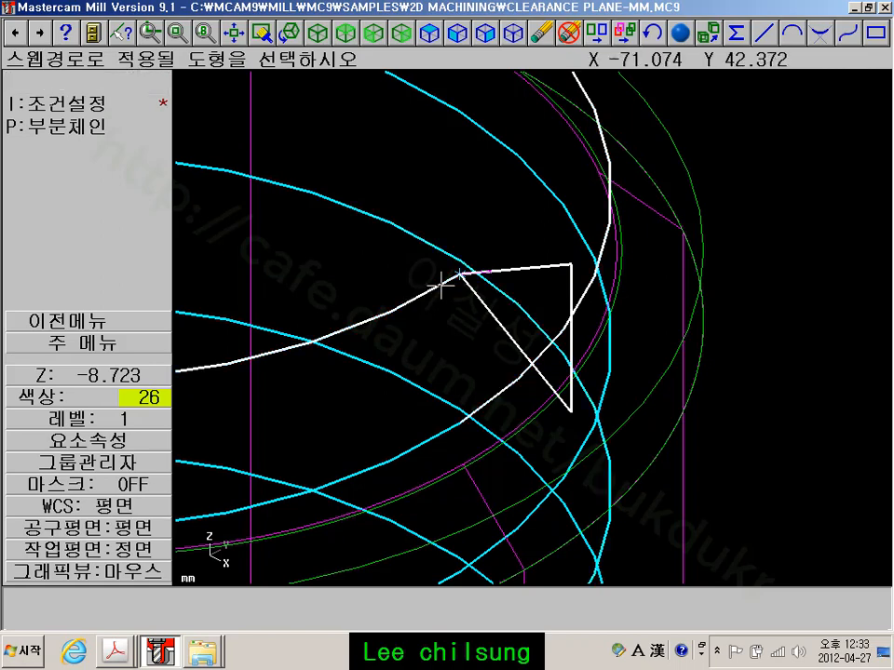
left_click(441, 284)
left_click_drag(429, 252, 766, 88)
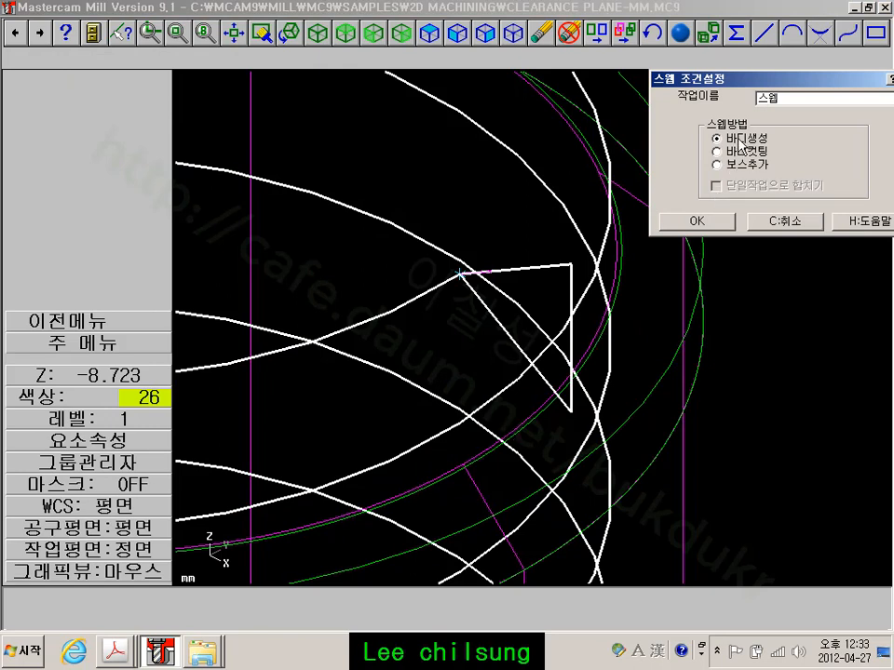
left_click(737, 223)
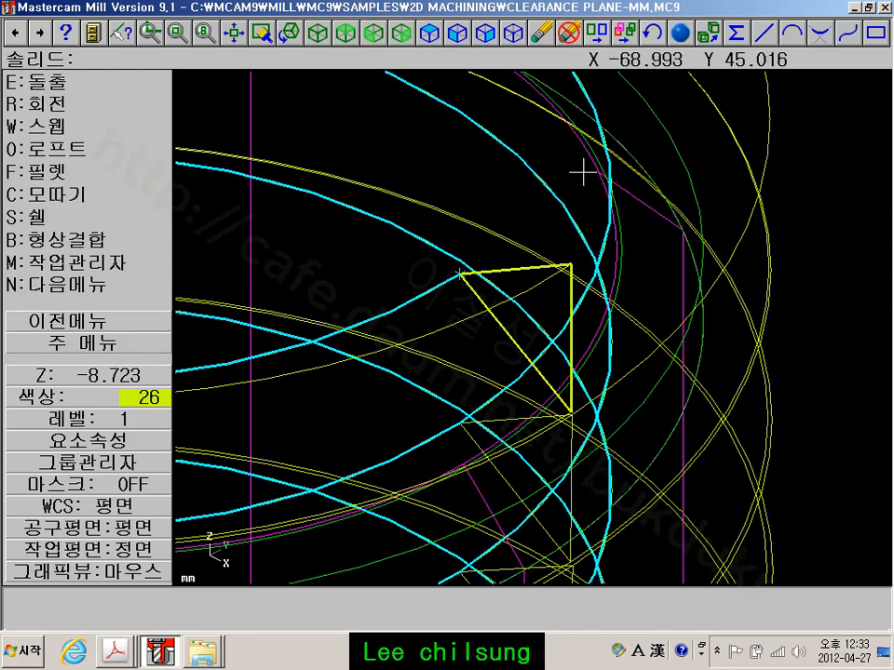
Turn on shading and examine how the swept thread solid wraps around the cylinder, especially at its upper end
left_click(672, 28)
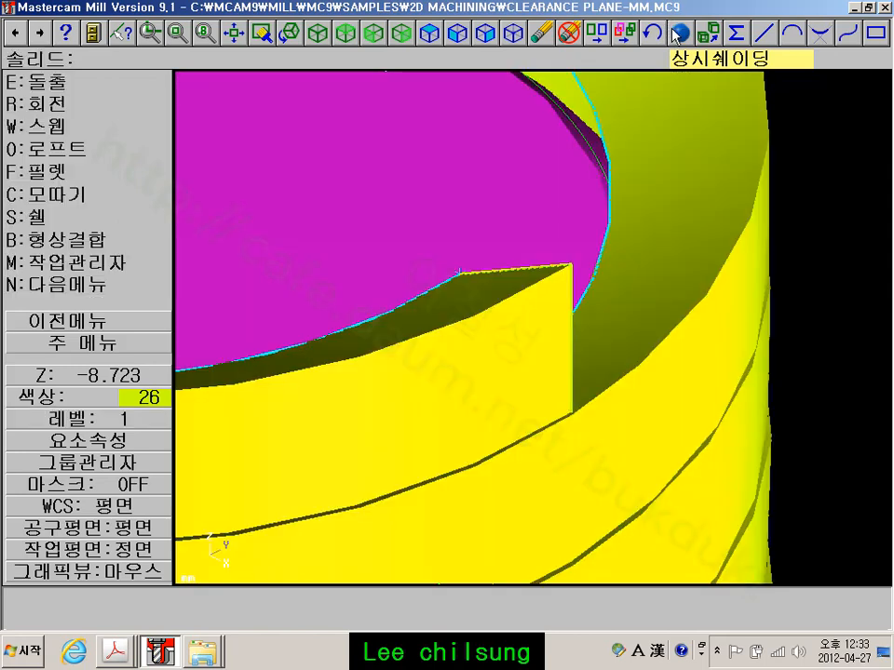
left_click(112, 343)
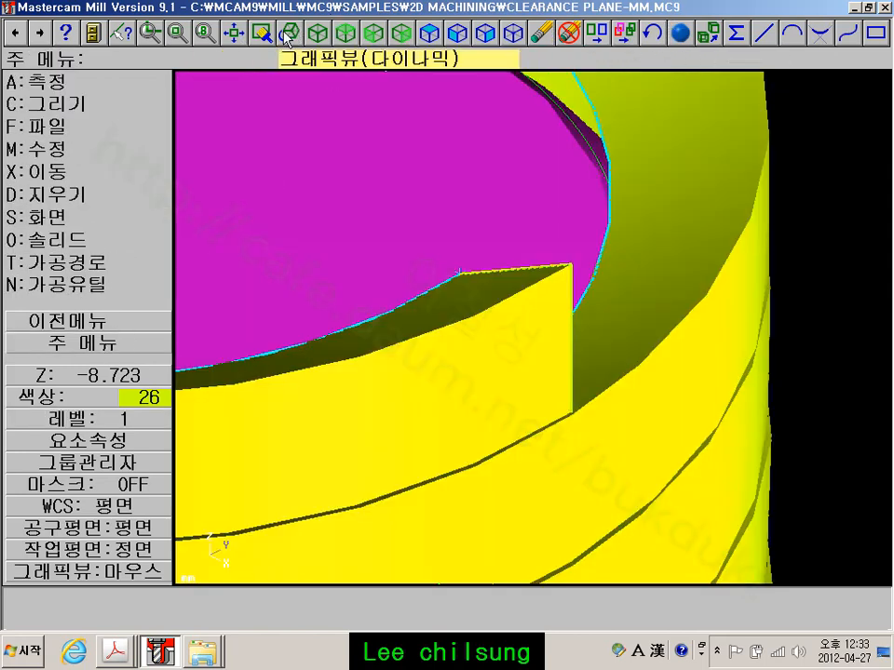
left_click(234, 34)
scroll(559, 186, "up", 5)
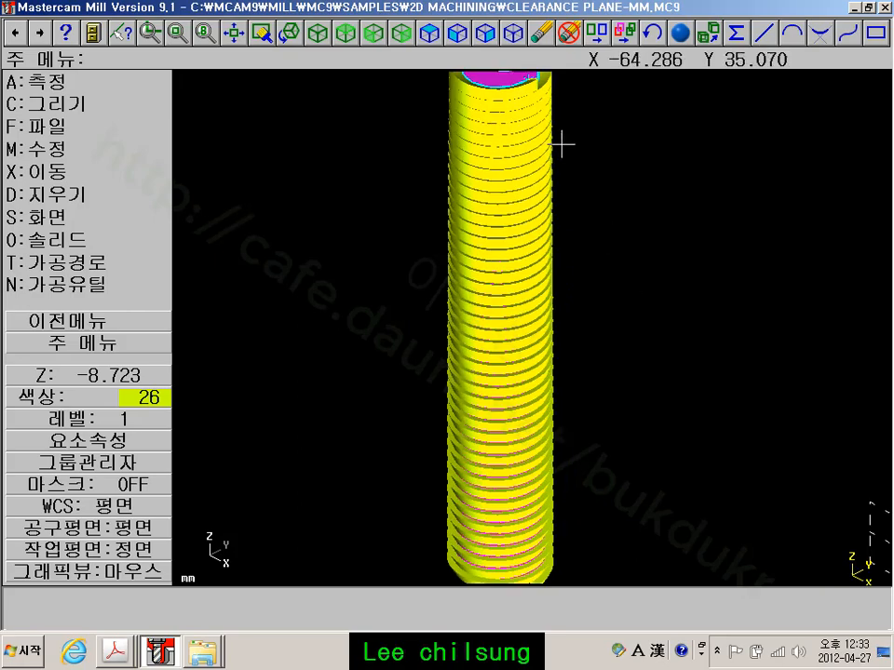
scroll(544, 242, "up", 1)
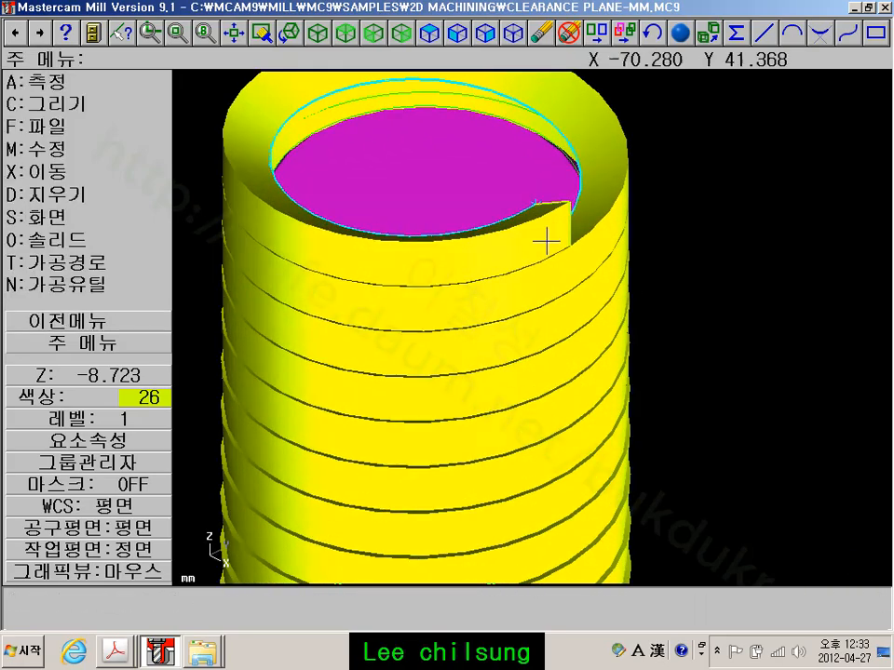
scroll(543, 241, "down", 3)
middle_click(605, 308)
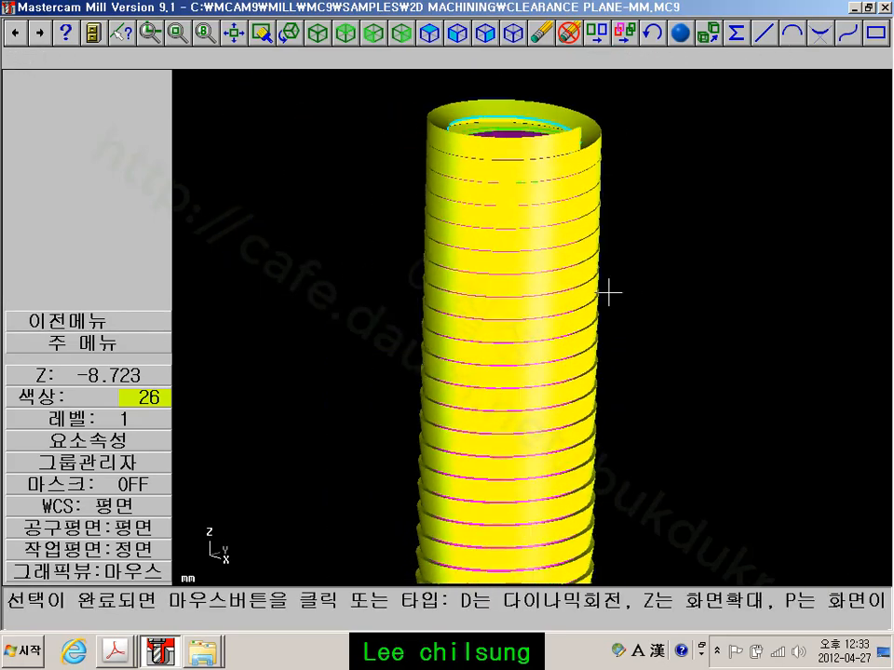
mouse_move(629, 168)
middle_mouse_down()
mouse_move(595, 290)
mouse_move(559, 323)
middle_mouse_up()
left_click(560, 323)
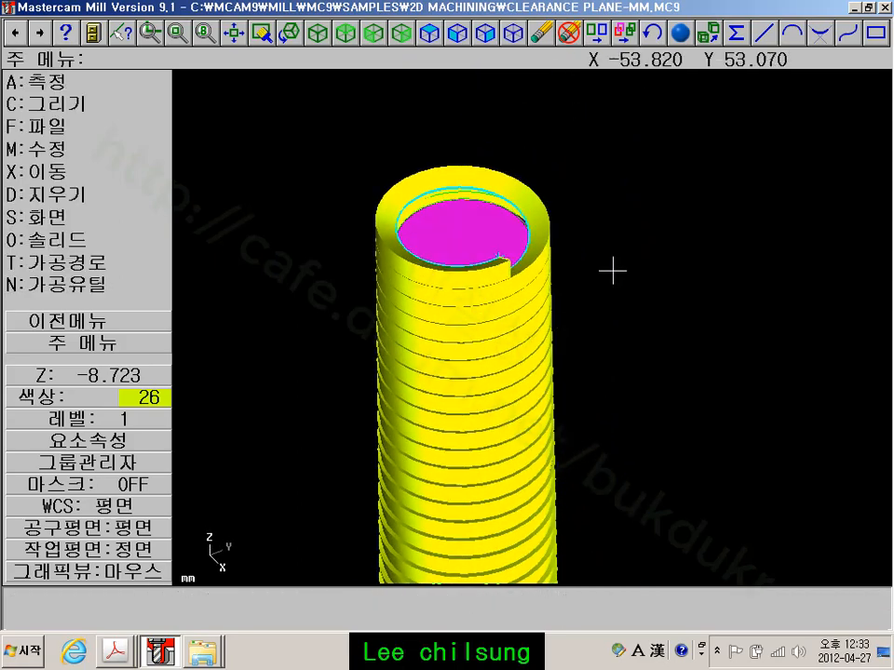
scroll(489, 289, "up", 4)
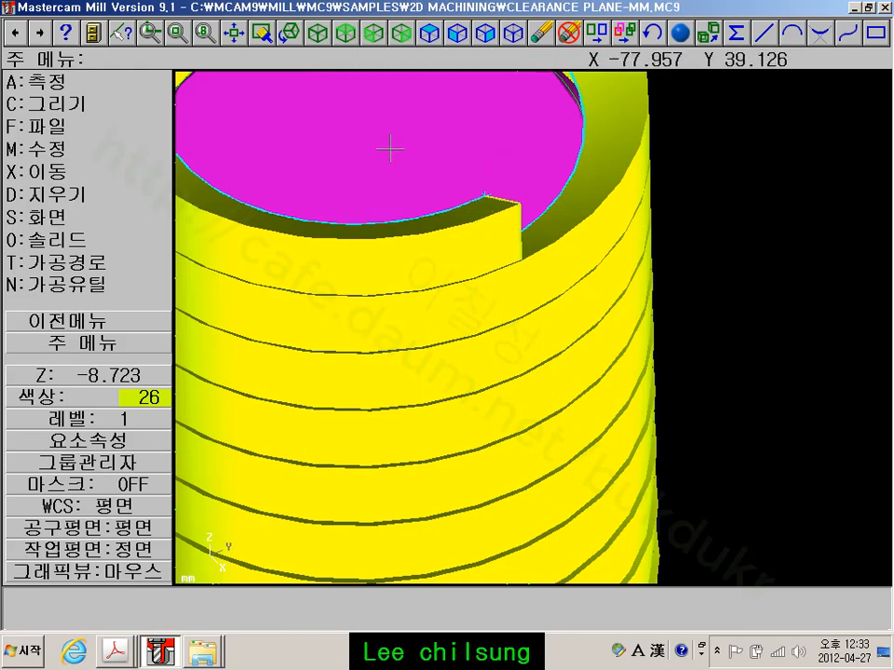
Subtract the swept thread solid from the cylinder with a Boolean Remove
left_click(52, 240)
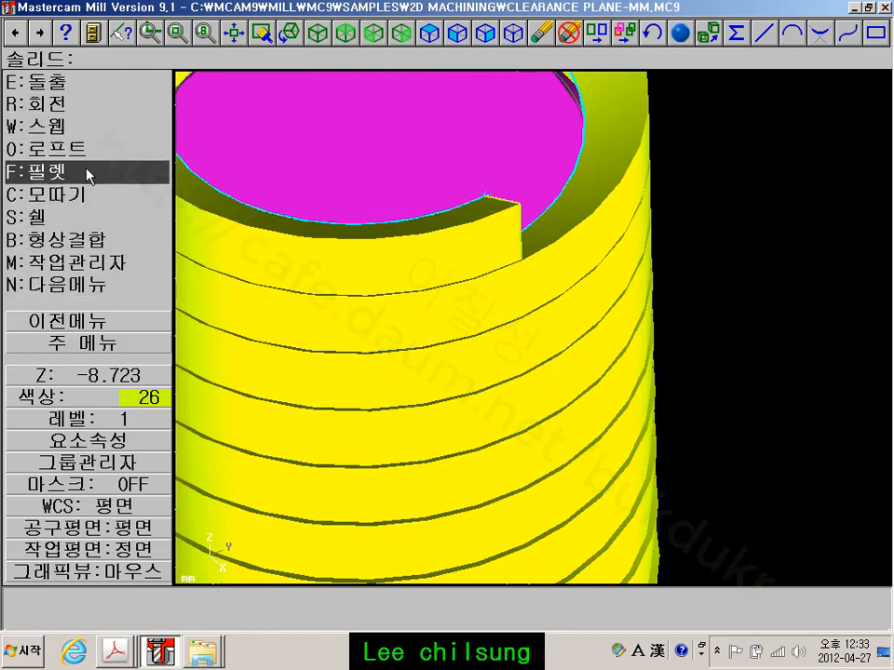
left_click(88, 240)
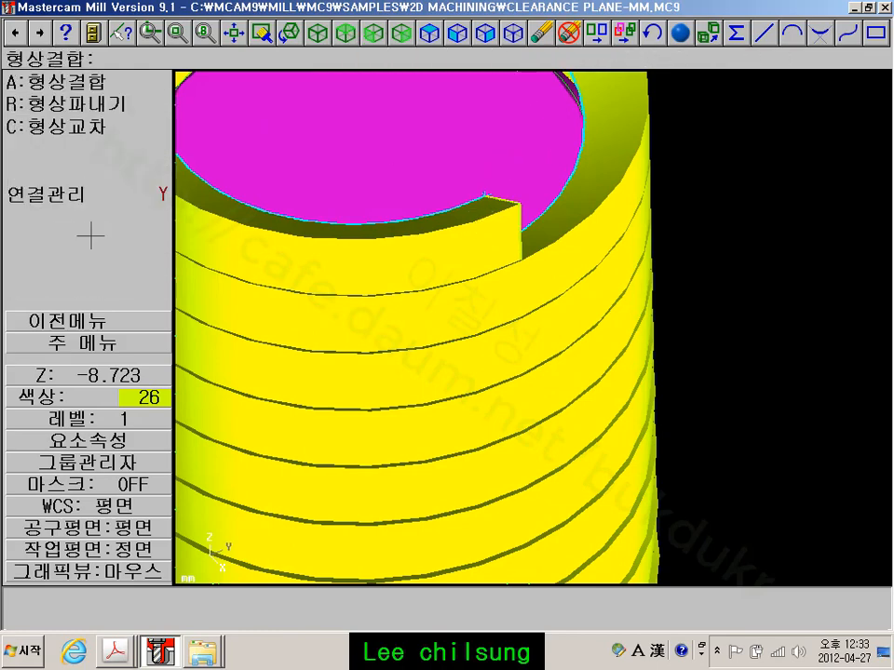
left_click(89, 107)
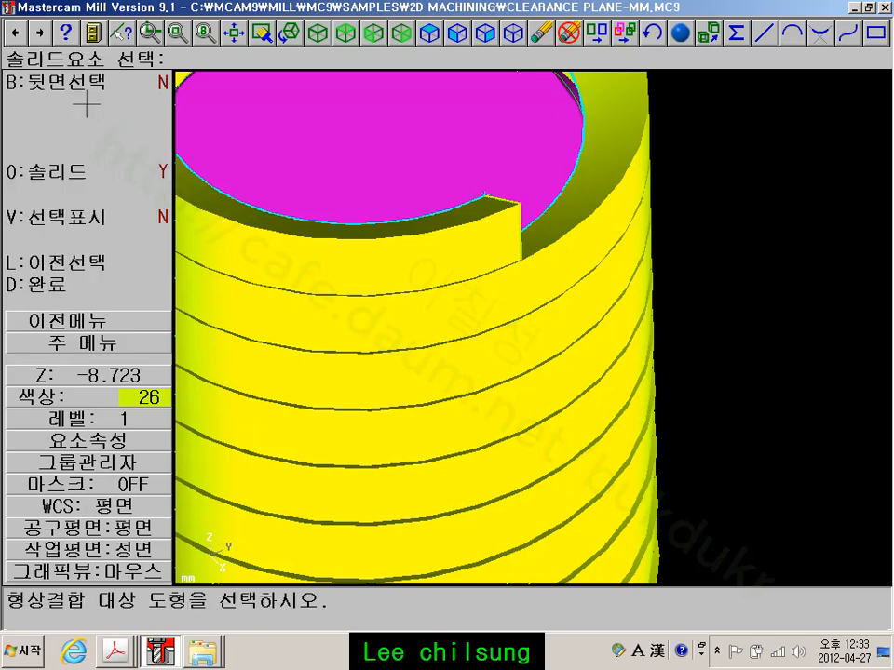
left_click(321, 140)
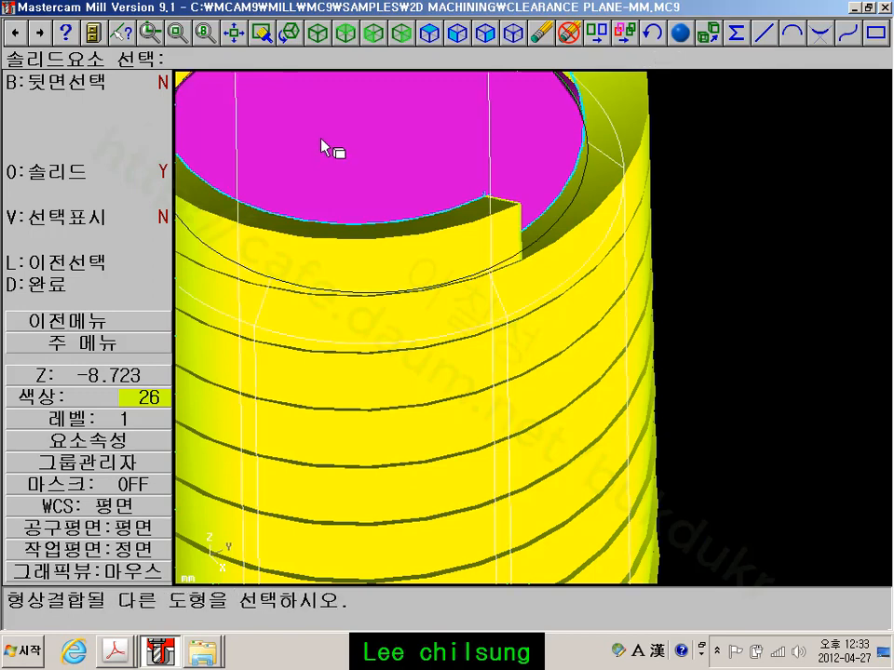
left_click(334, 256)
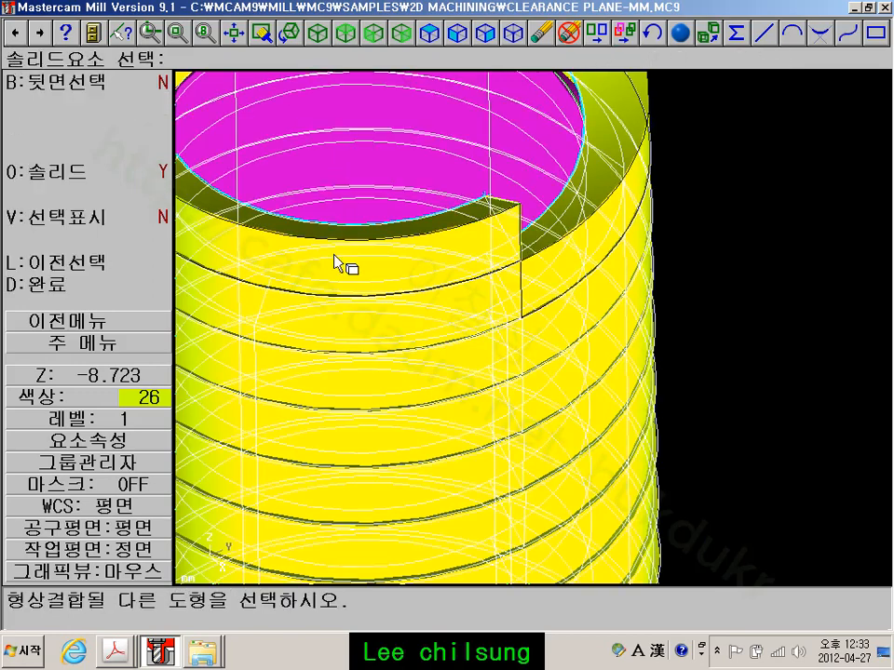
left_click(78, 292)
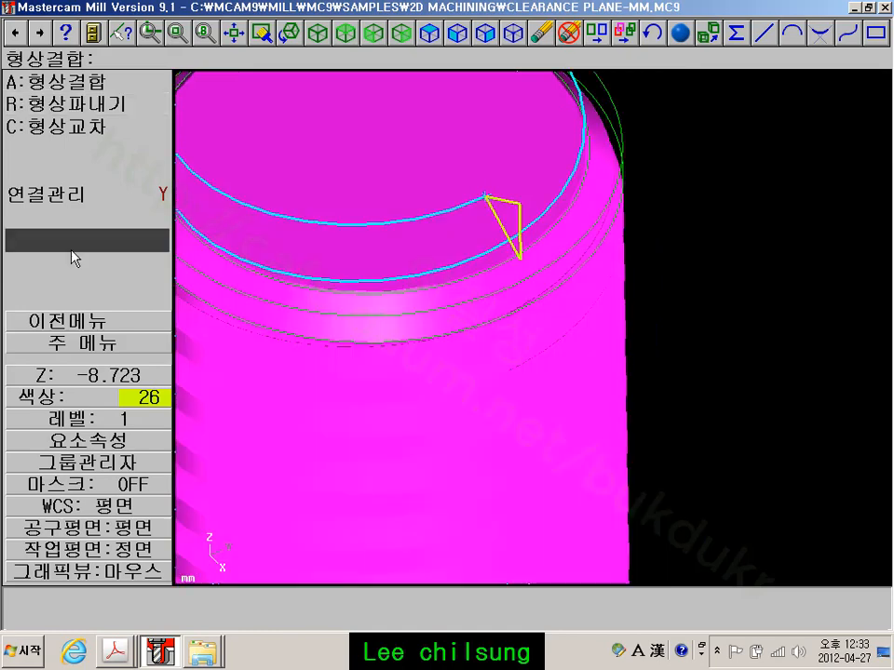
Examine the cut thread's crests, roots and chamfered upper end in the front view, and return to the isometric view
left_click(345, 33)
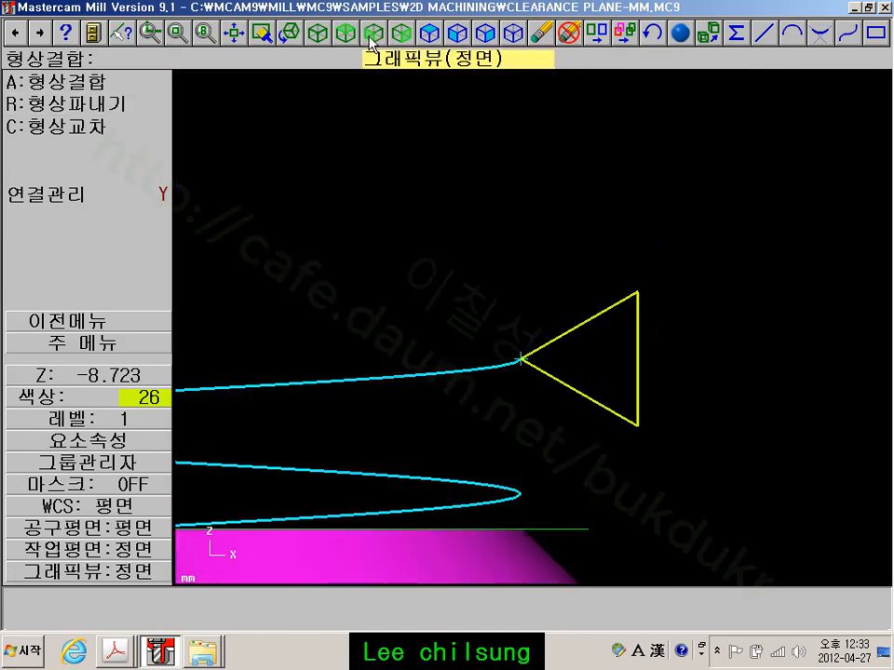
scroll(445, 264, "down", 2)
middle_click_drag(485, 411, 497, 122)
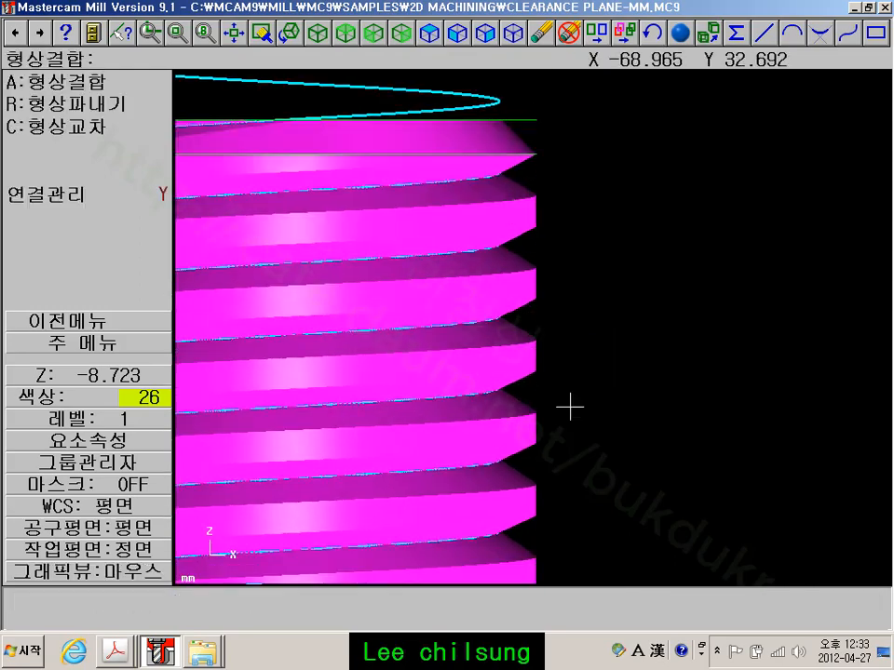
scroll(608, 414, "down", 2)
middle_click_drag(637, 474, 598, 252)
scroll(546, 306, "up", 6)
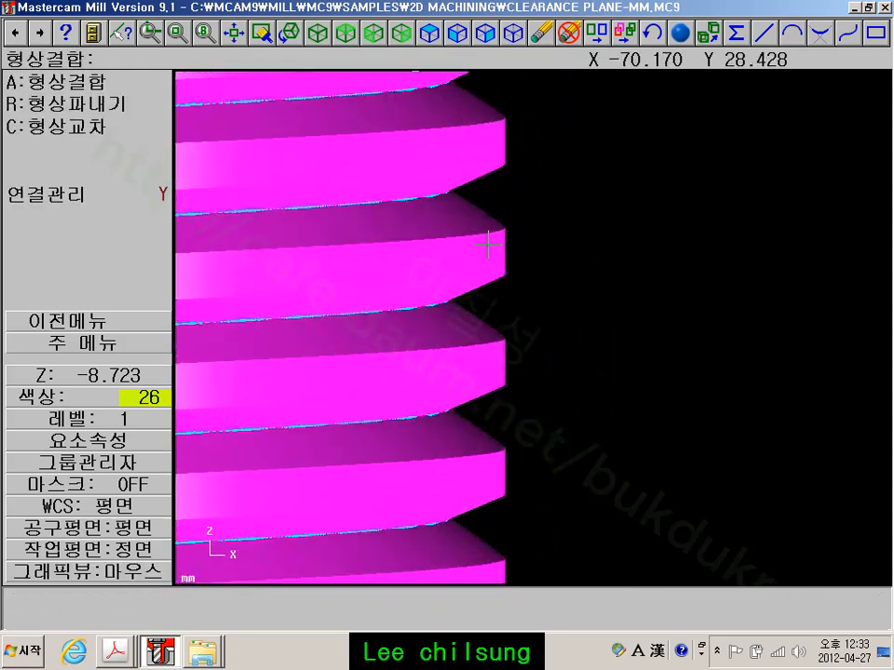
scroll(632, 238, "down", 5)
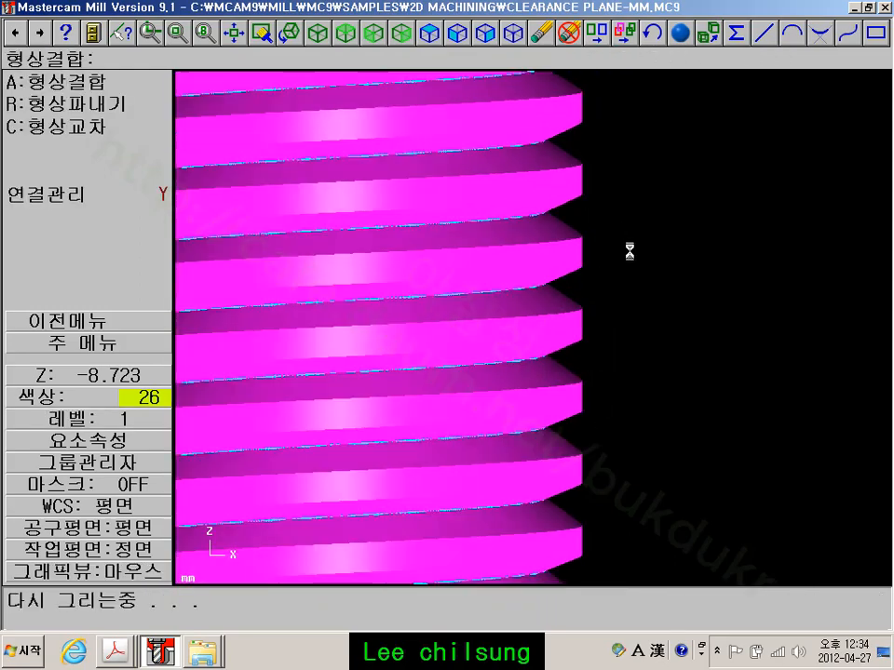
middle_click_drag(662, 229, 642, 316)
scroll(638, 307, "down", 2)
middle_click_drag(657, 173, 615, 345)
scroll(567, 260, "up", 5)
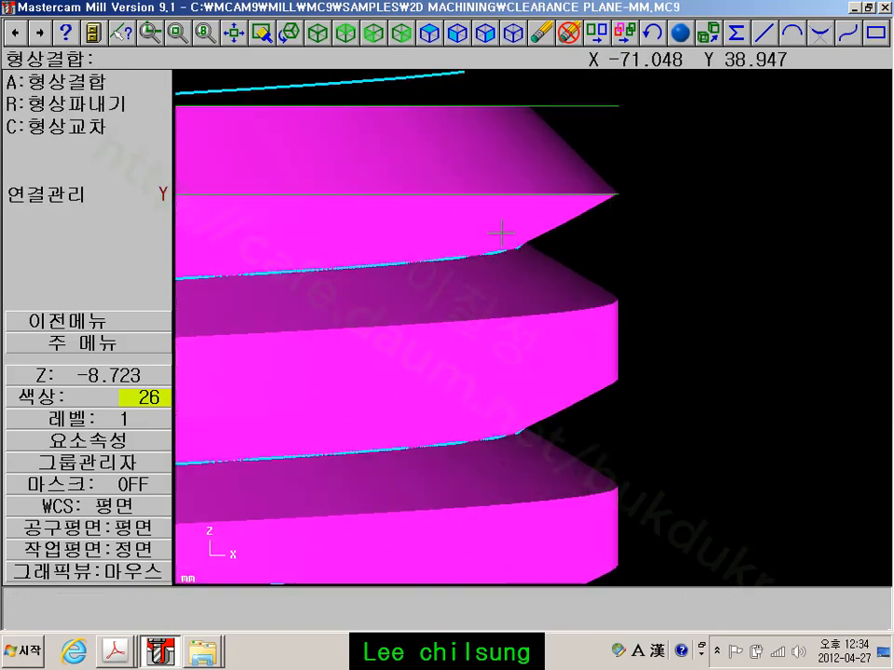
left_click(317, 34)
scroll(465, 223, "down", 3)
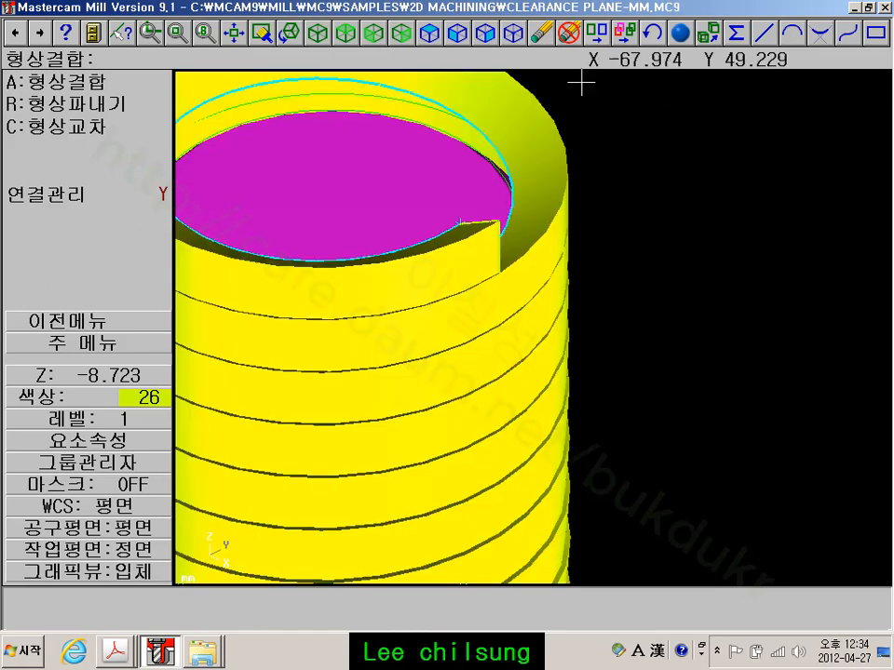
Turn off shading and examine in the front view how the triangular profile sits against the helix and the cylinder's chamfered upper end
left_click(74, 343)
scroll(421, 262, "up", 3)
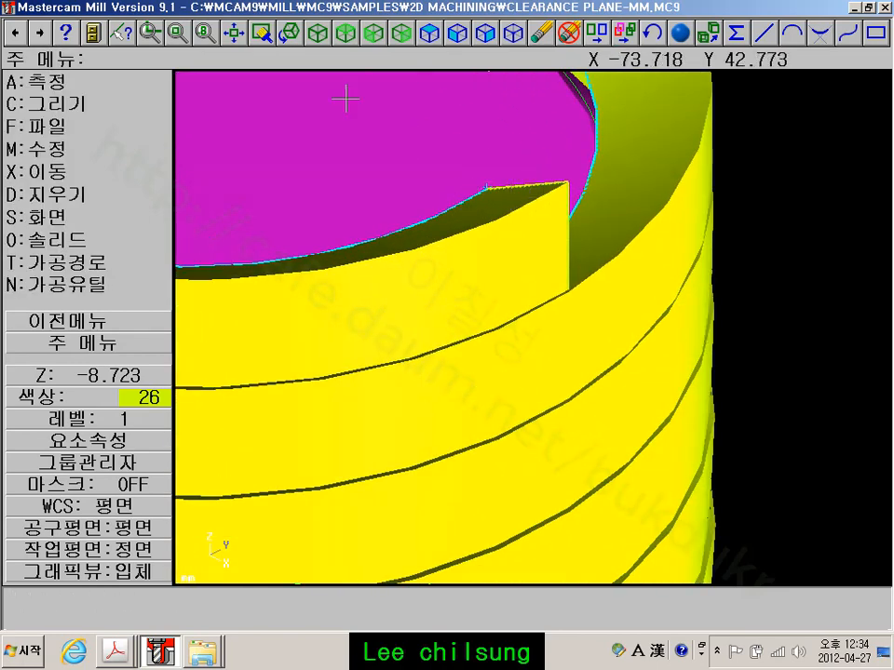
left_click(373, 36)
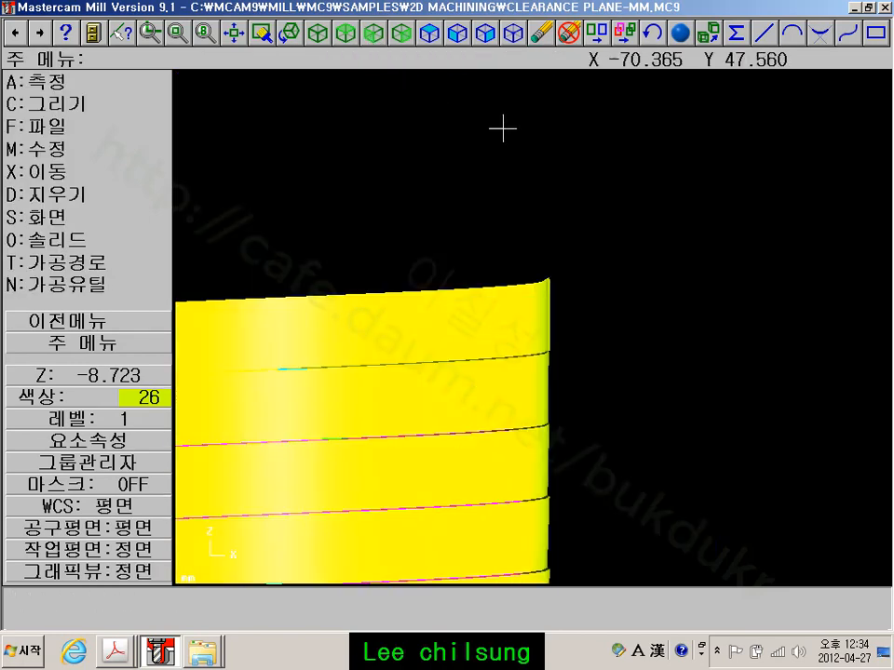
scroll(532, 345, "up", 4)
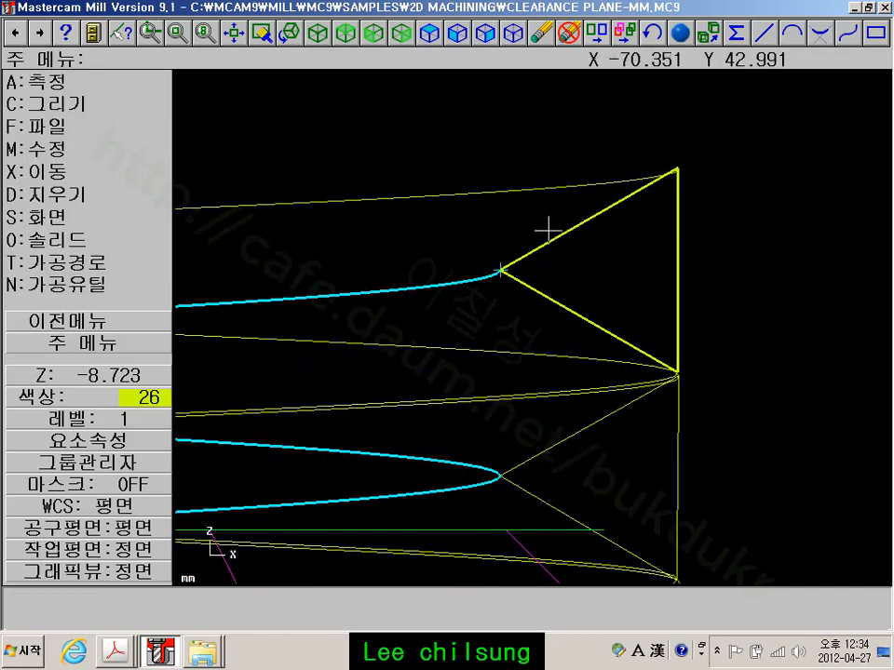
middle_click_drag(723, 362, 735, 222)
middle_click_drag(726, 396, 736, 355)
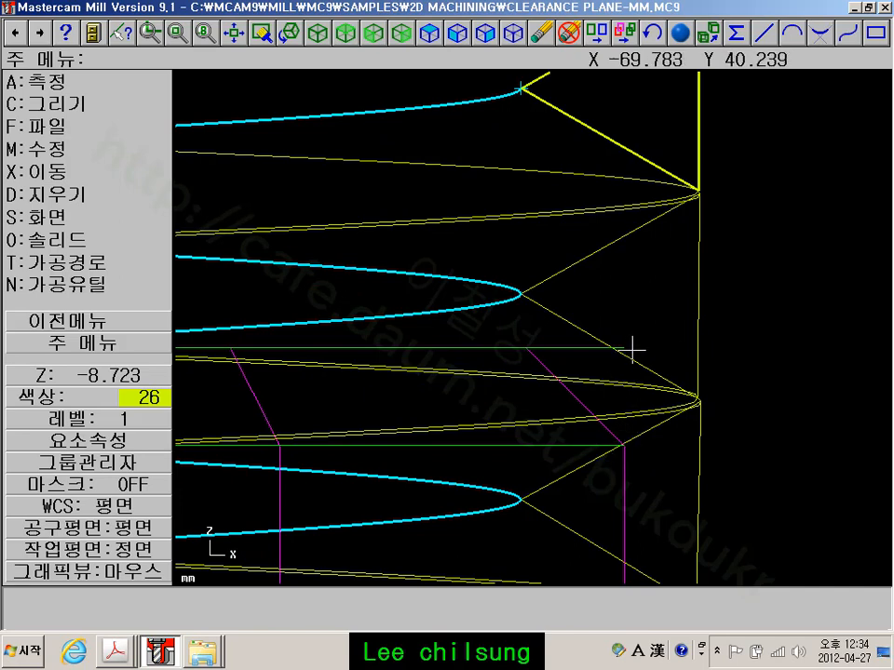
middle_click_drag(550, 183, 476, 346)
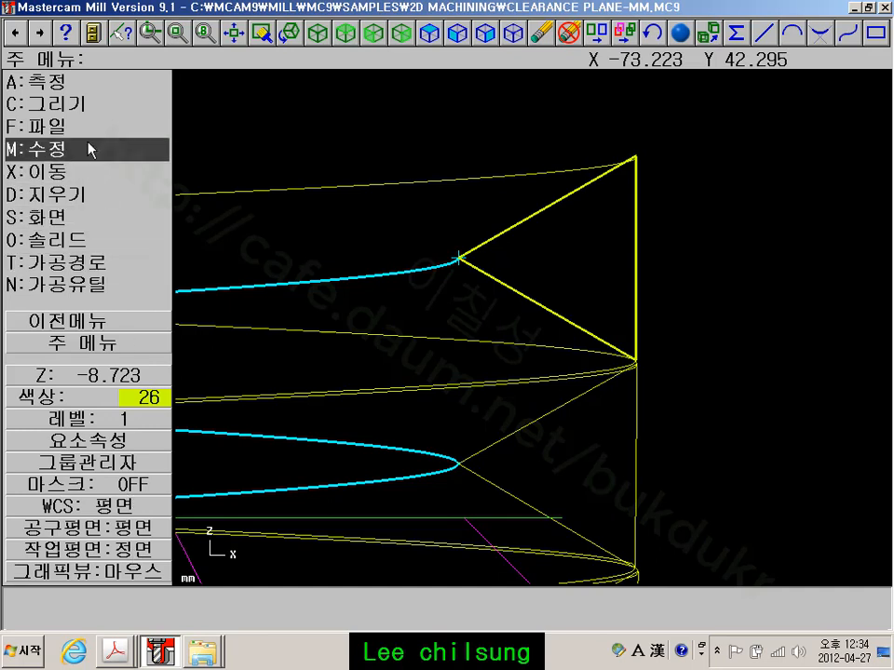
Translate the chained triangular profile by X-0.5 toward the cylinder's axis, moving it instead of copying
left_click(72, 171)
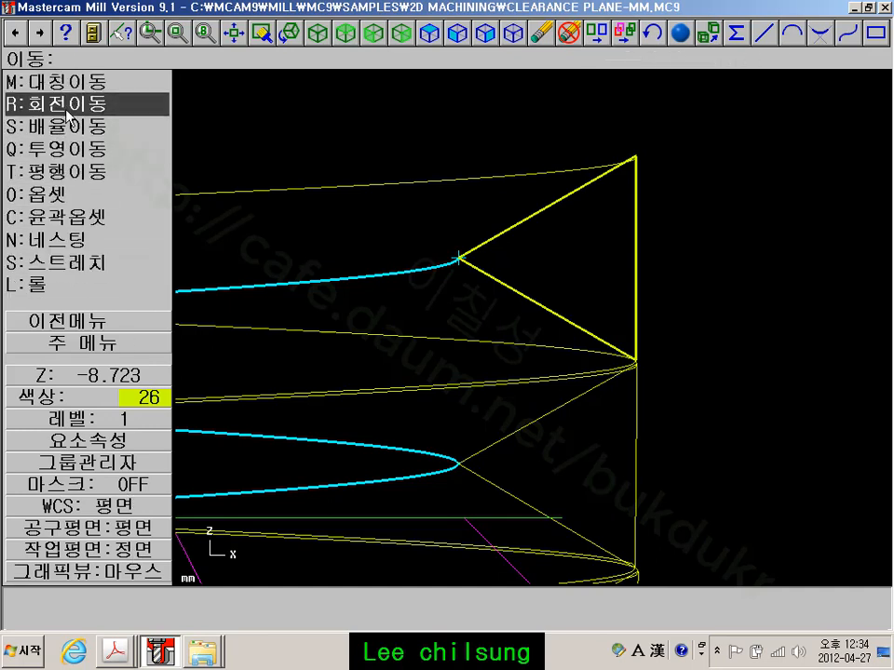
left_click(74, 171)
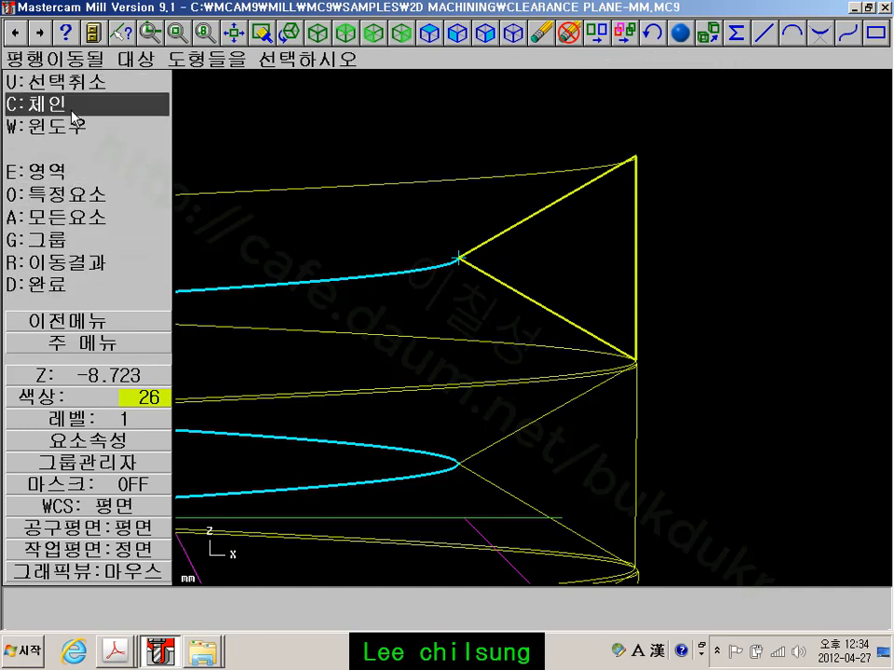
left_click(55, 103)
left_click(492, 234)
left_click(72, 216)
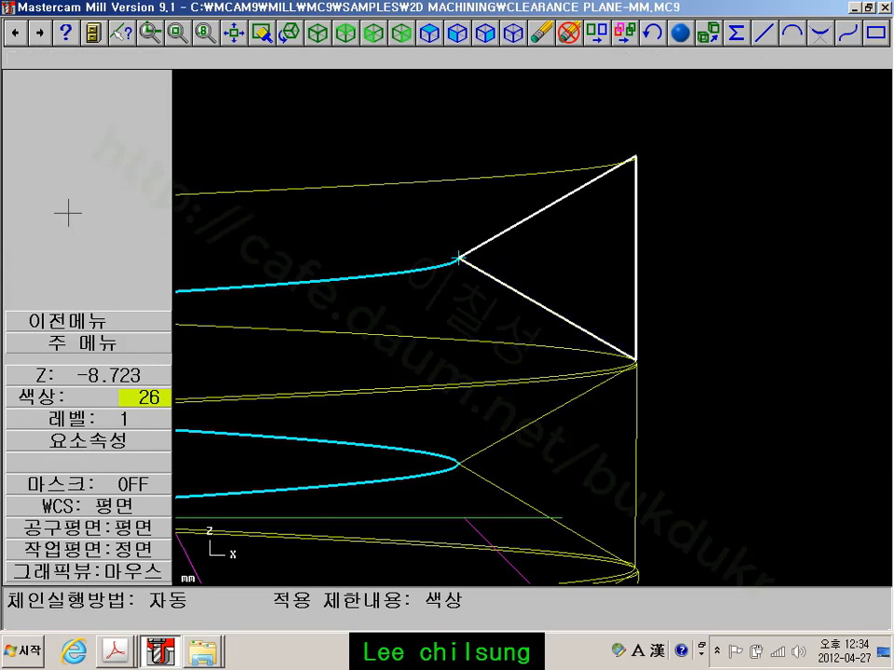
left_click(74, 285)
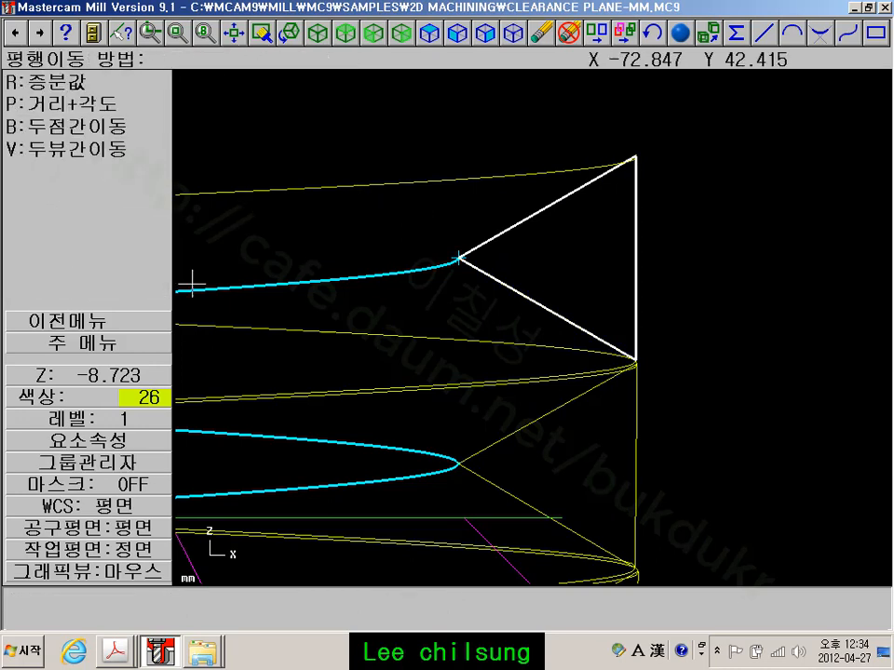
left_click(93, 82)
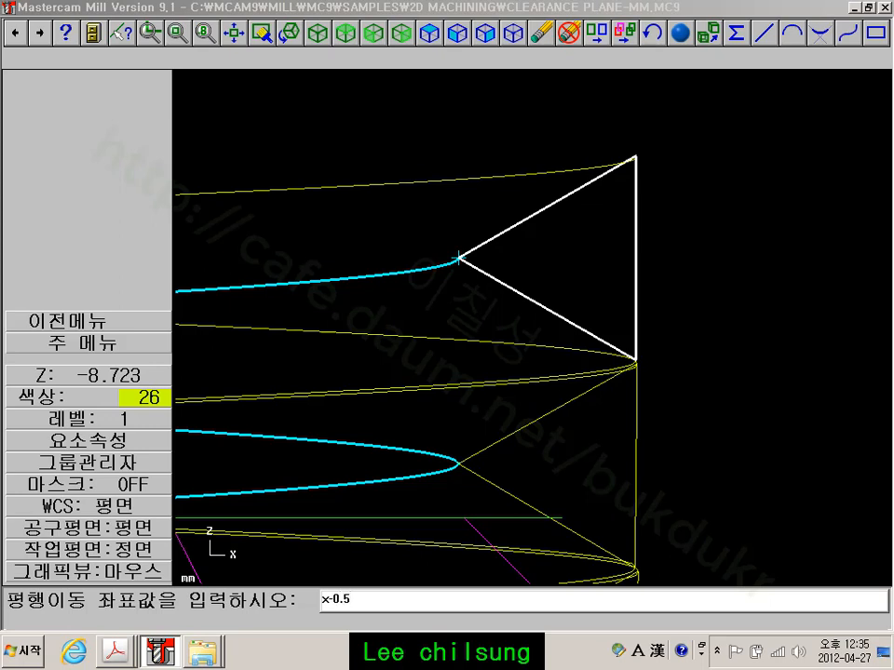
key("Return")
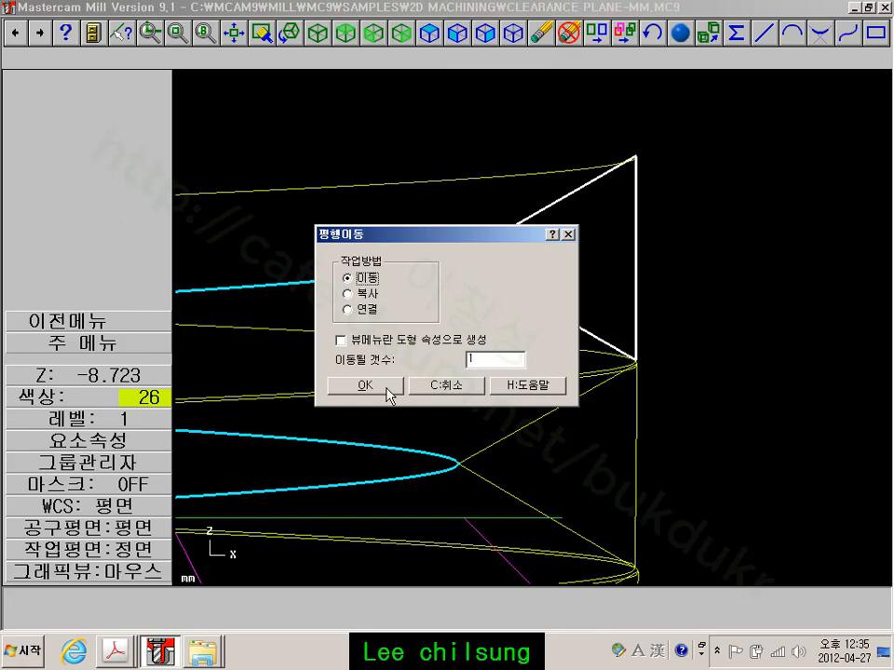
left_click(365, 386)
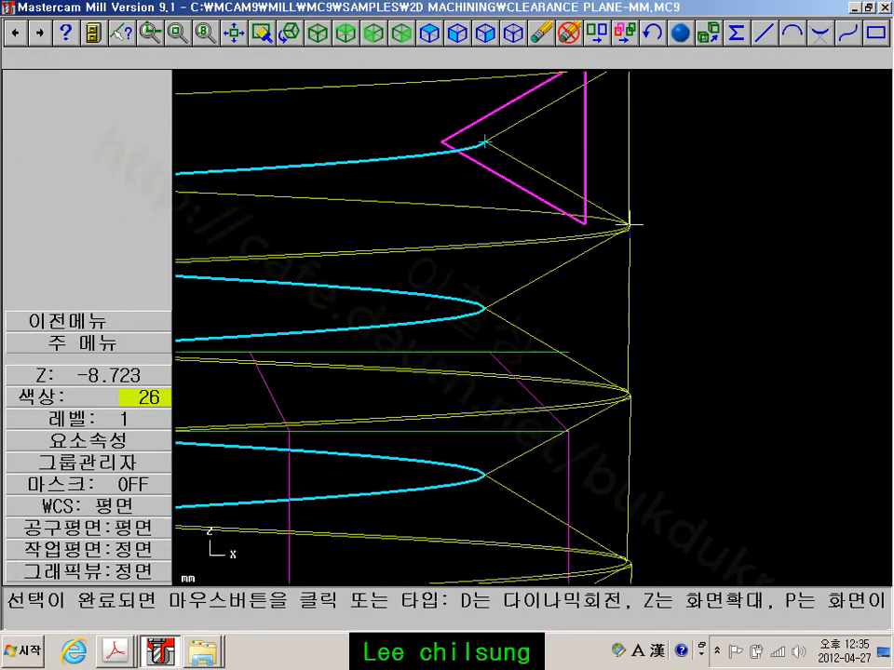
middle_click_drag(630, 224, 625, 320)
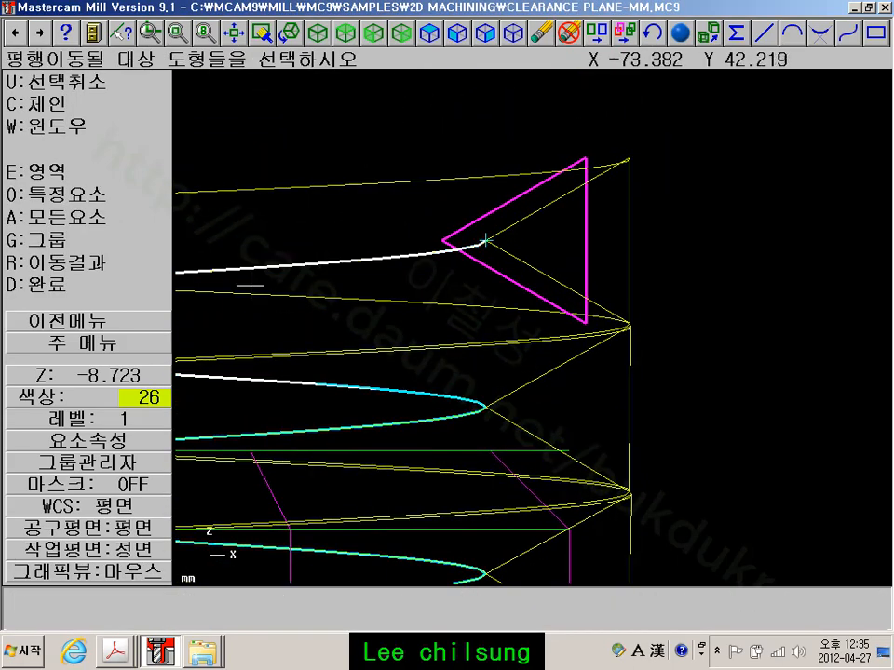
left_click(90, 287)
left_click(119, 341)
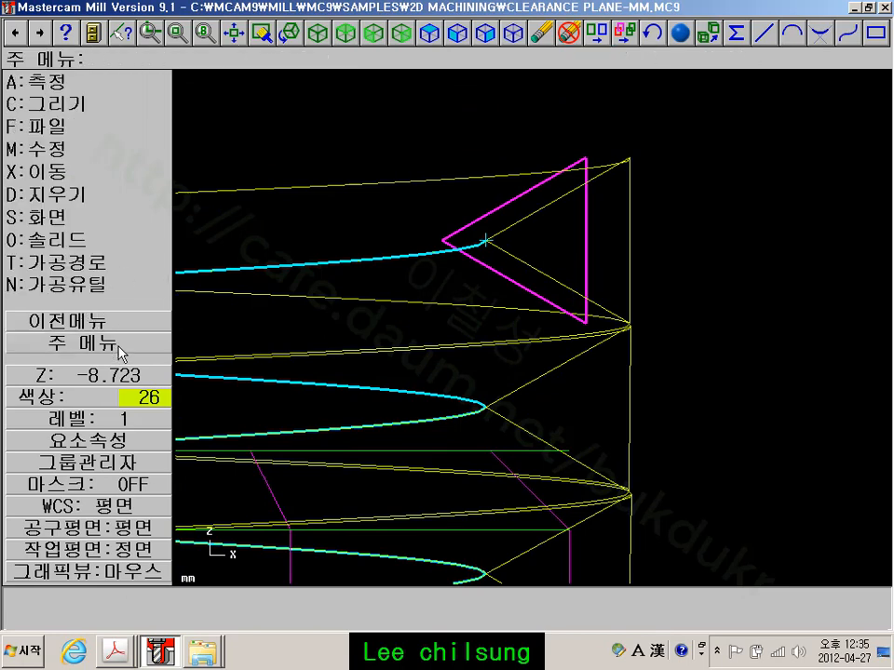
Regenerate all solids in the Solids Manager so the thread sweep follows the shifted triangular profile
left_click(98, 240)
left_click(107, 261)
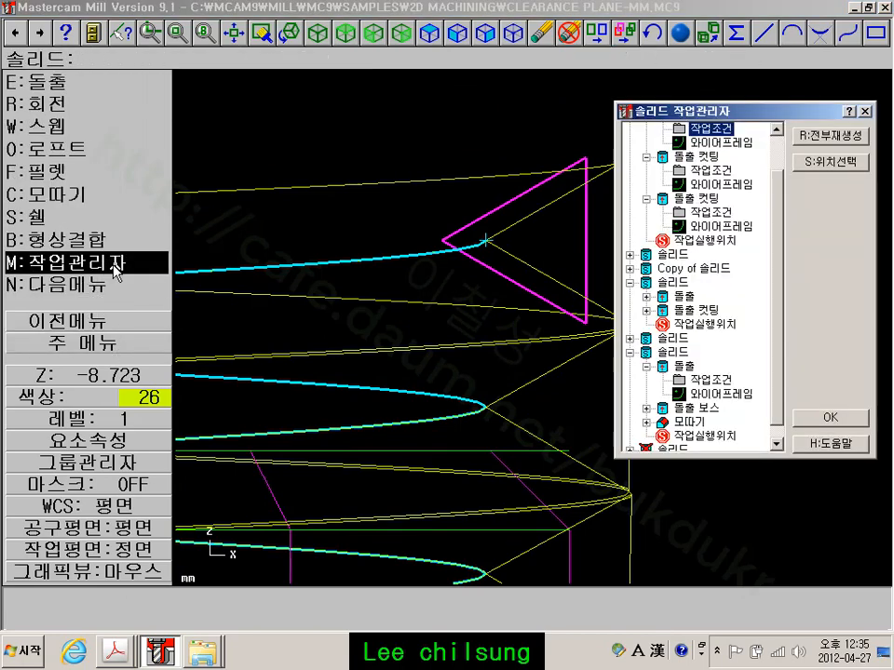
left_click(831, 137)
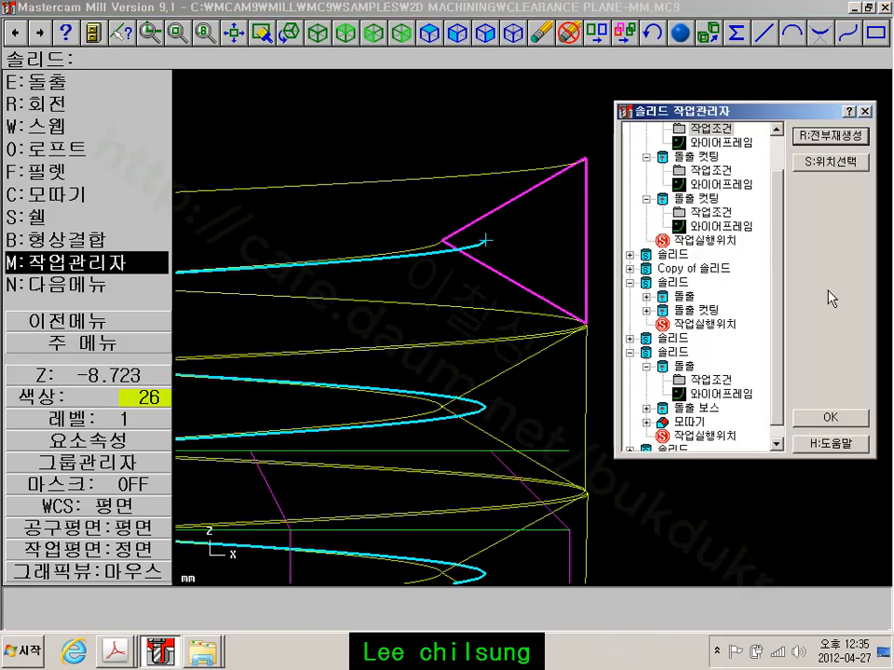
left_click(852, 417)
Turn shading back on and show the regenerated thread solid in the isometric view
left_click(678, 33)
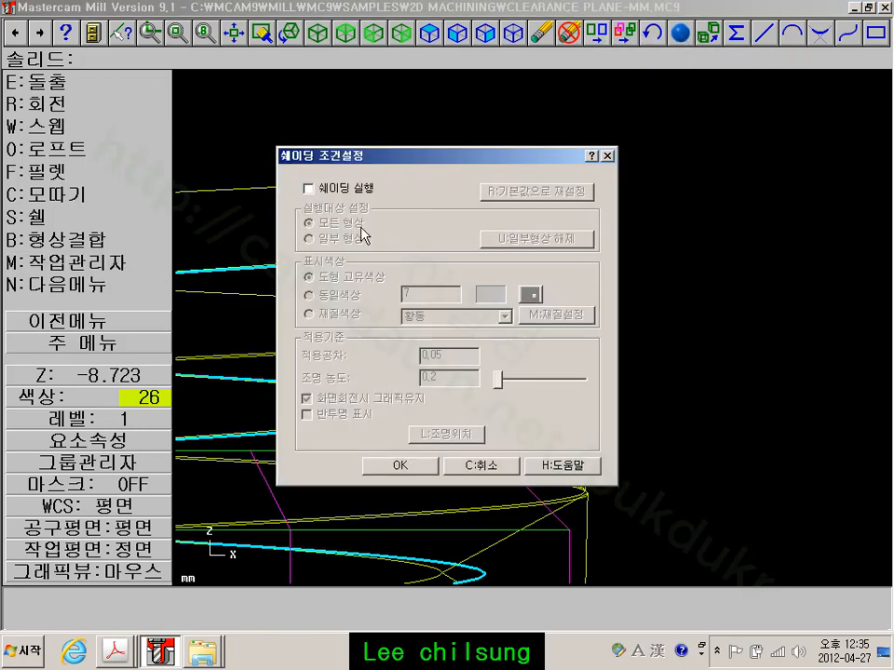
left_click(318, 195)
left_click(419, 463)
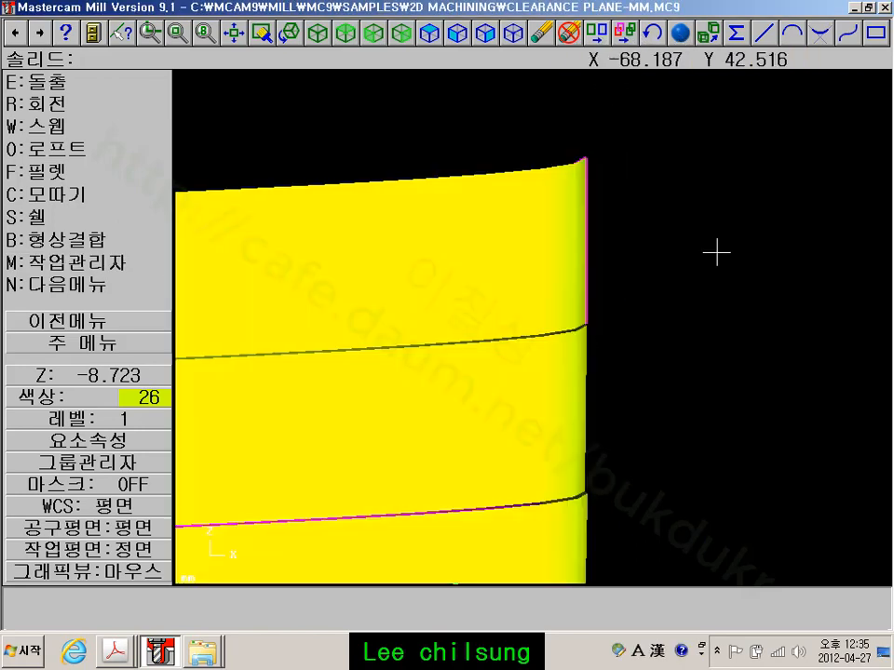
left_click(400, 34)
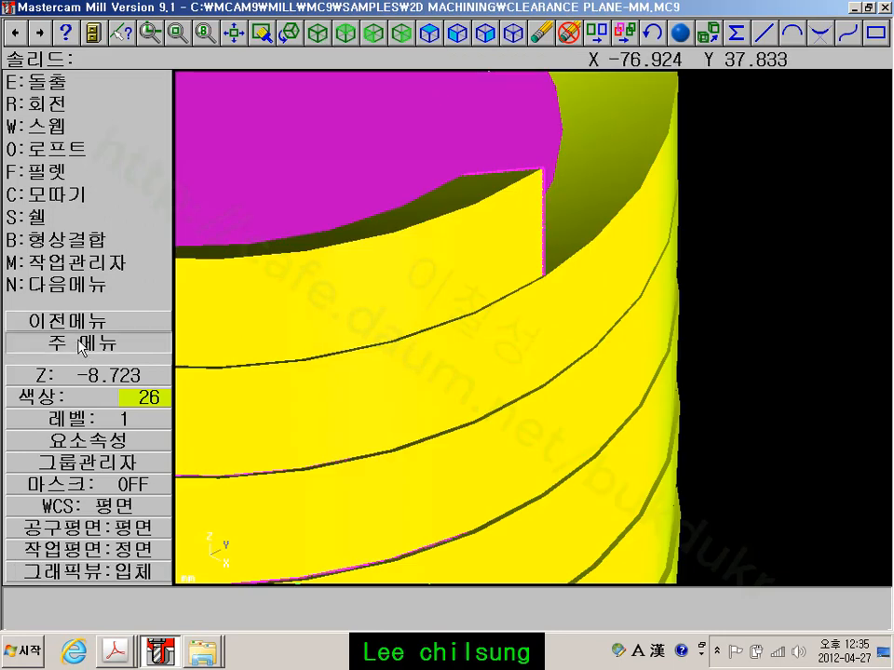
Subtract the regenerated yellow thread solid from the magenta cylinder with a Boolean Remove
left_click(111, 342)
left_click(65, 239)
left_click(65, 232)
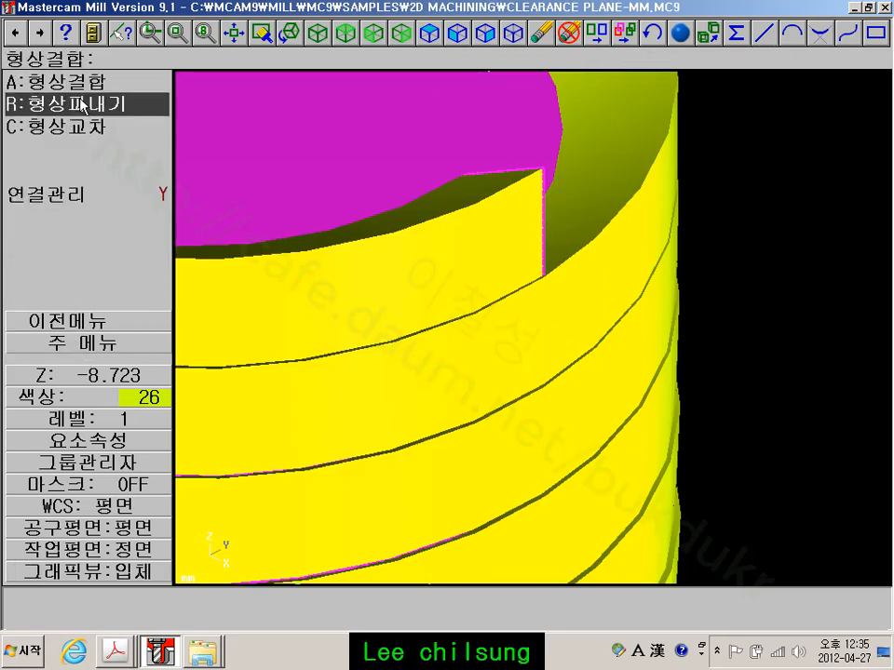
left_click(86, 108)
left_click(289, 140)
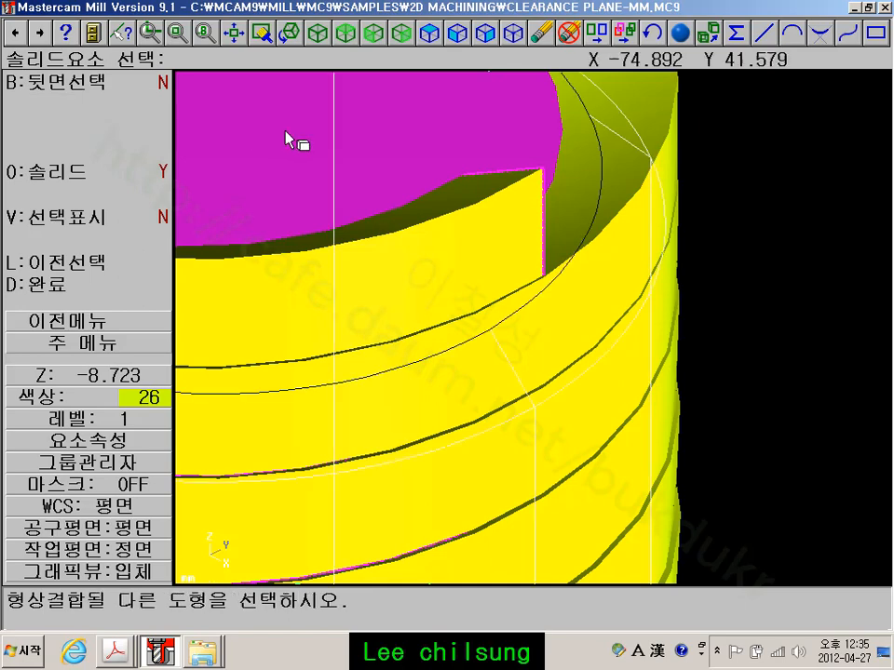
left_click(277, 279)
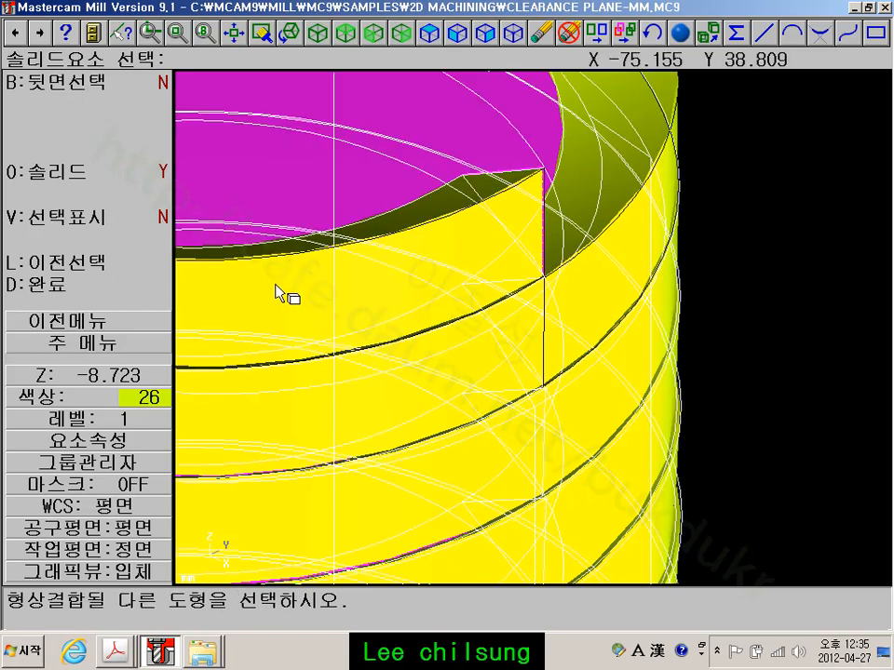
left_click(65, 285)
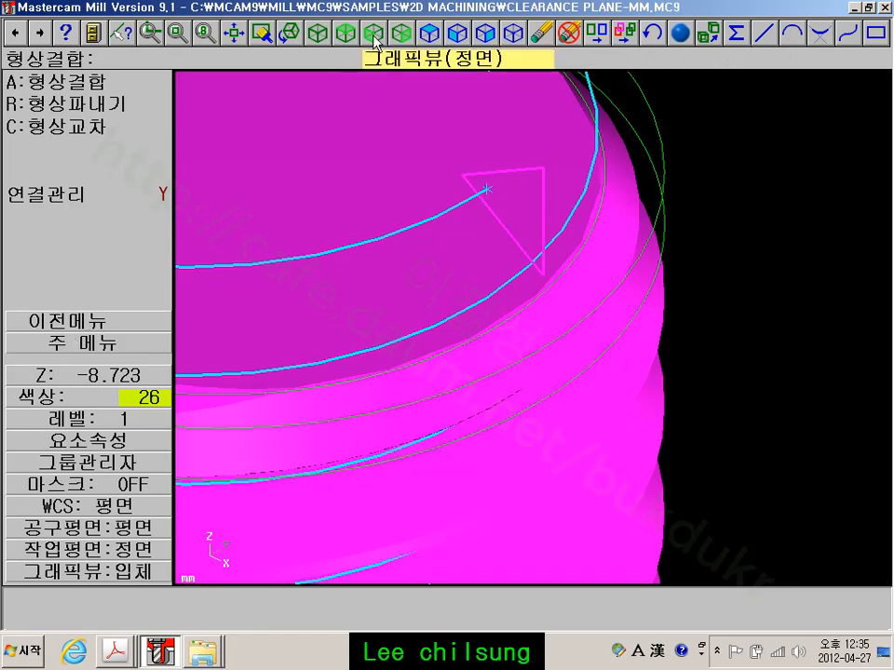
Examine the cut thread's crests and roots along the cylinder in the front view
left_click(373, 35)
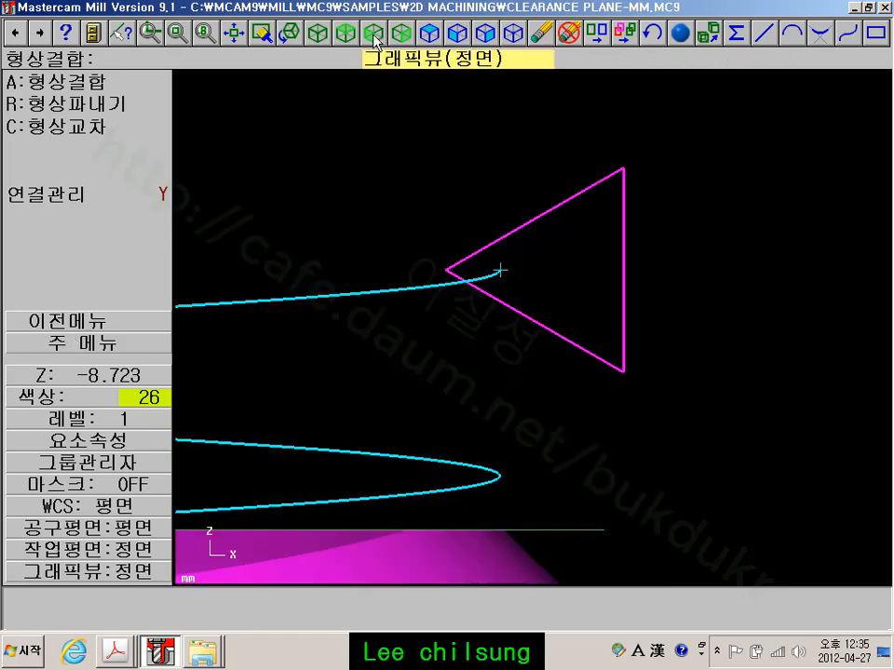
left_click(177, 35)
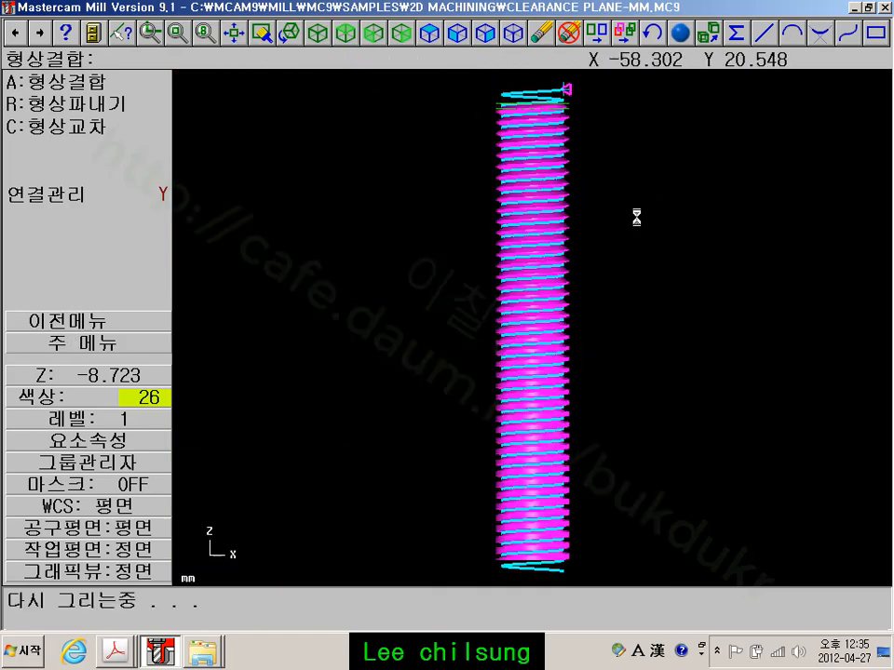
scroll(581, 210, "up", 8)
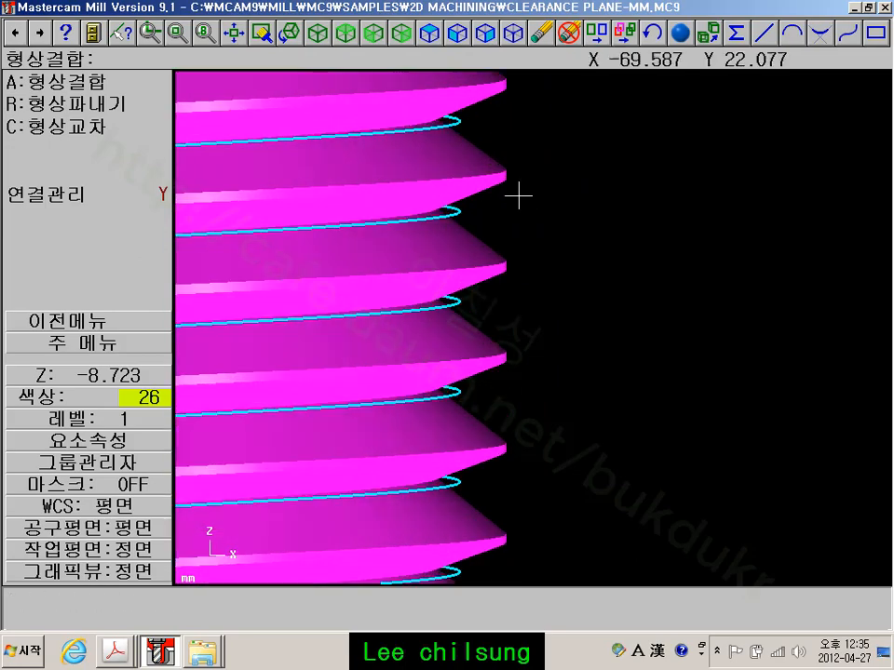
scroll(576, 261, "down", 8)
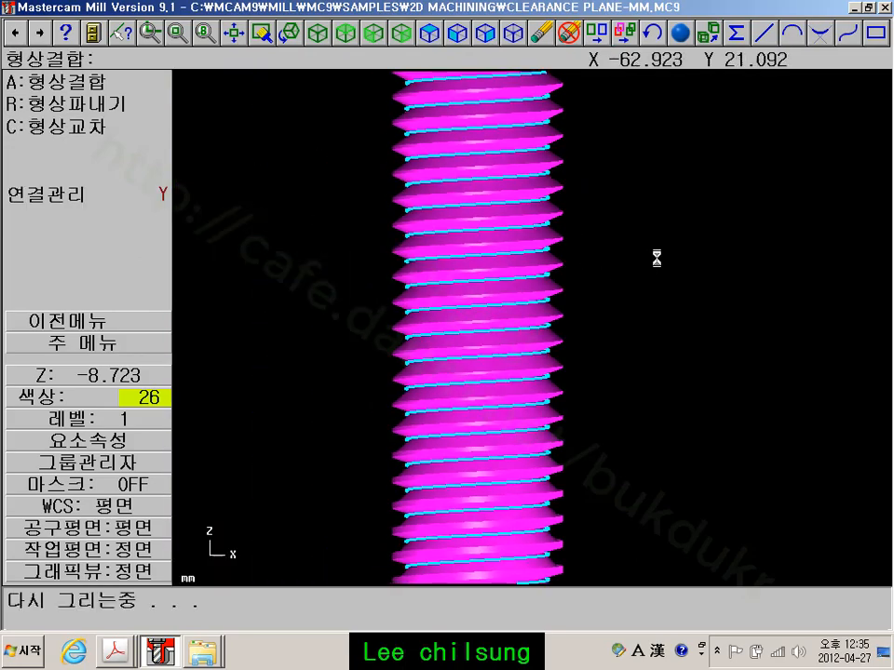
left_click(601, 274)
Examine the whole threaded cylinder from its upper end to its lower end in isometric and slightly rotated views
left_click(317, 34)
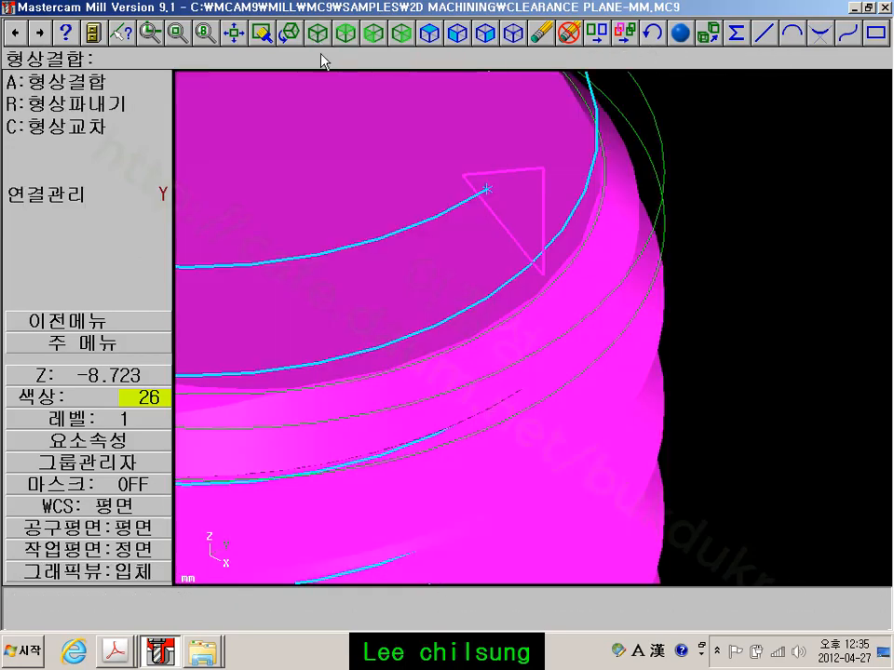
left_click(262, 34)
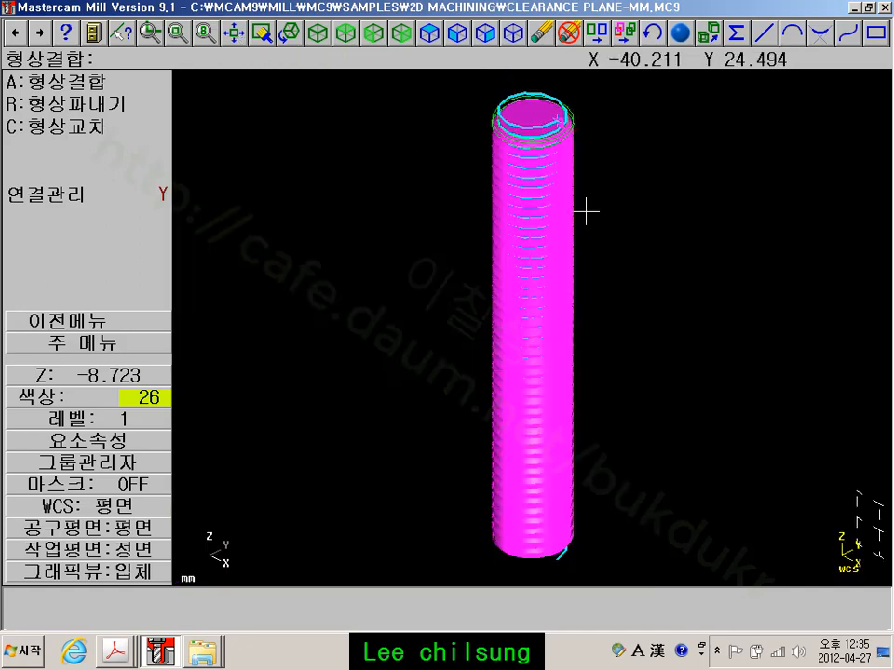
scroll(563, 558, "up", 5)
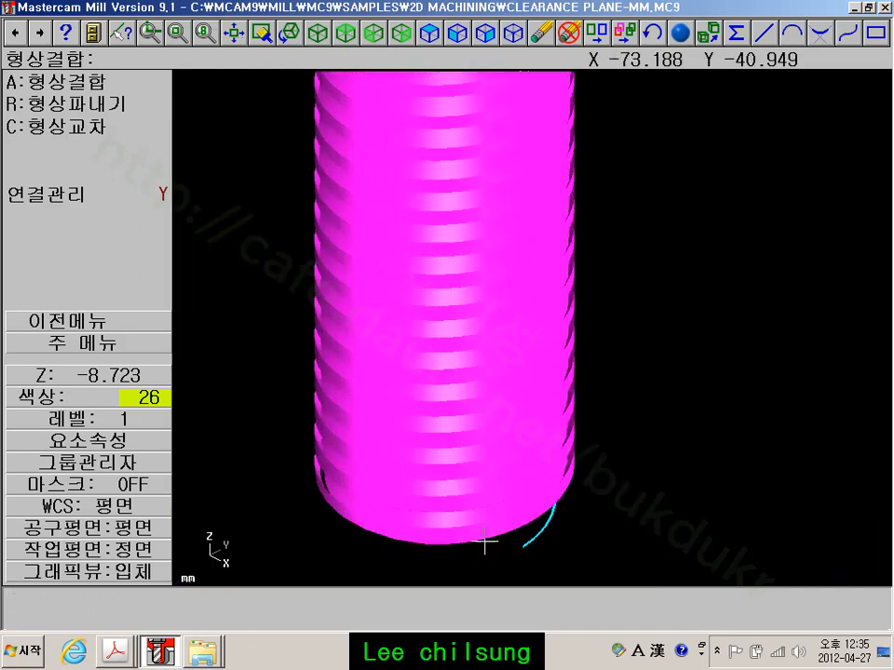
scroll(663, 407, "down", 7)
middle_click_drag(760, 246, 611, 454)
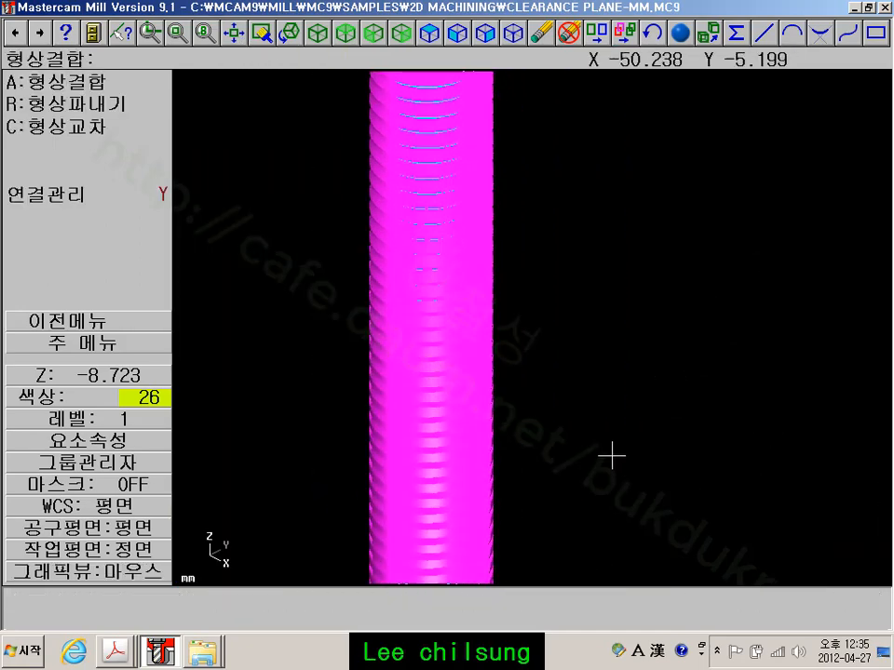
scroll(613, 449, "down", 4)
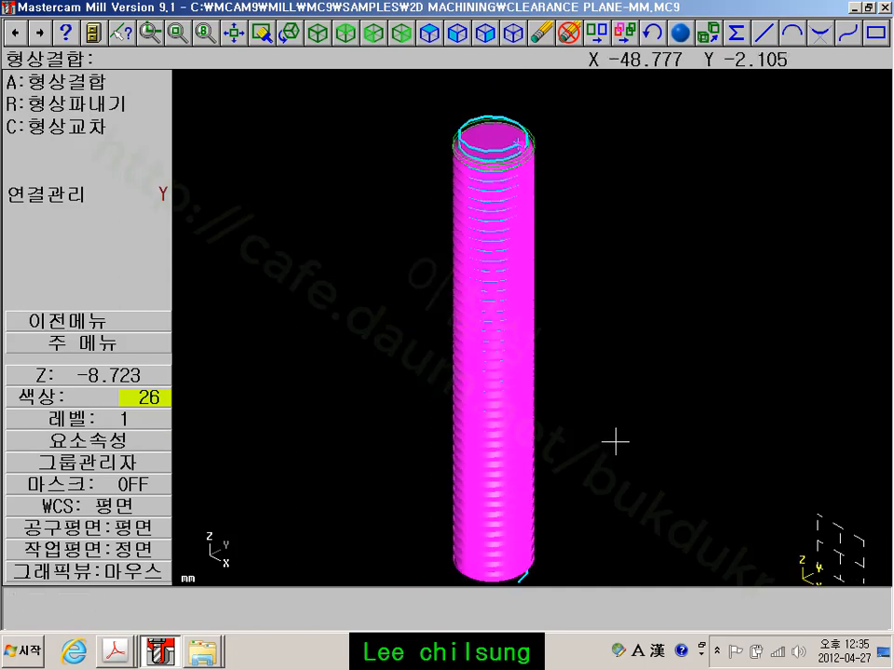
left_click(121, 343)
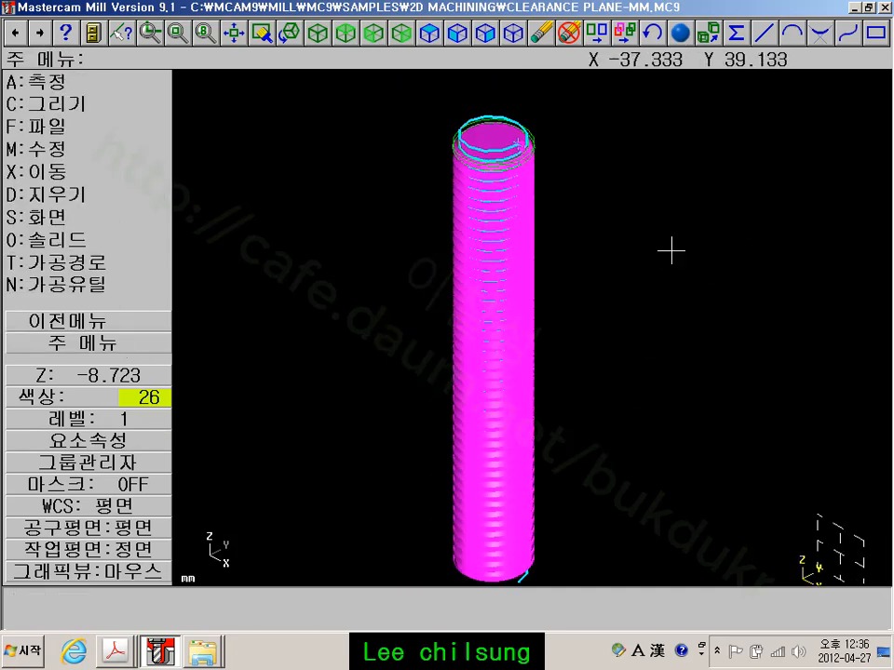
middle_click_drag(664, 310, 660, 253)
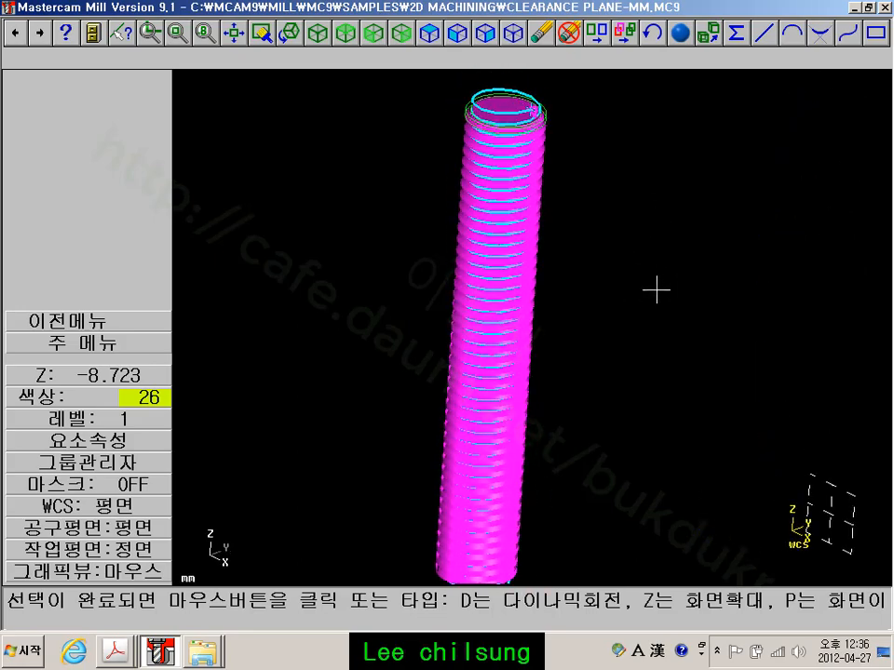
left_click(651, 289)
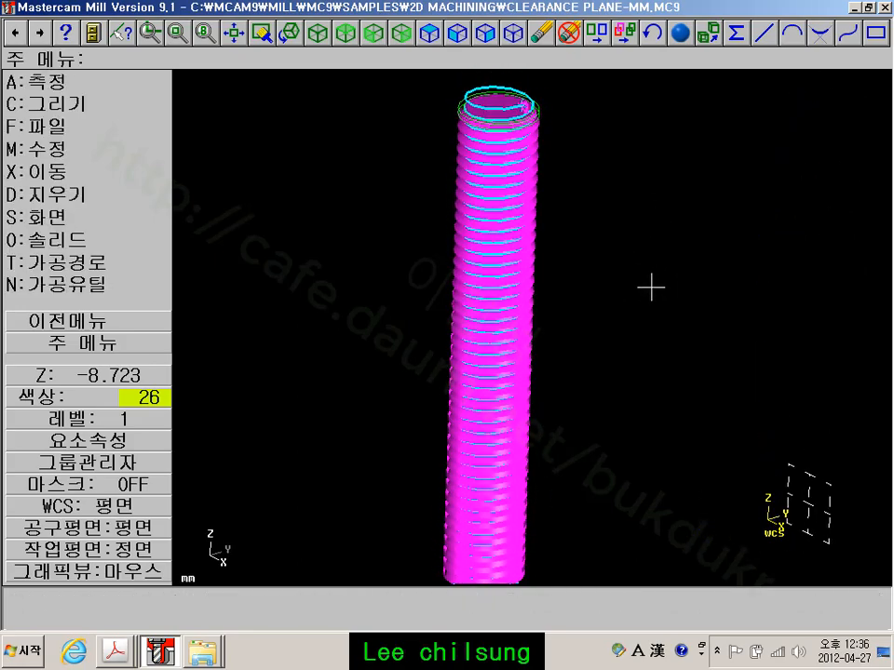
Examine the threaded cylinder's operation history in the solids manager, expanding its Boolean Remove operation
left_click(97, 240)
left_click(97, 264)
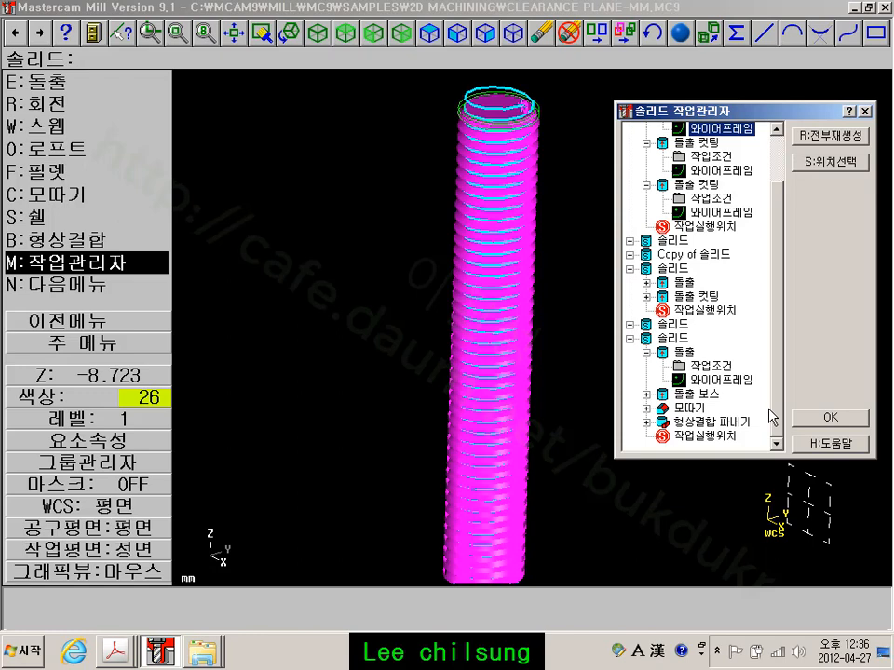
double_click(733, 423)
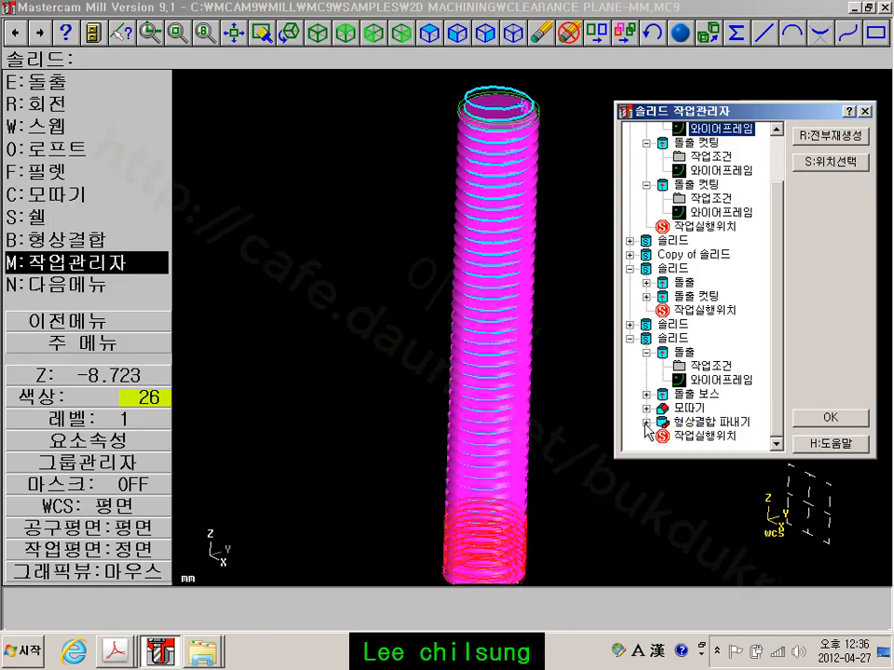
left_click(768, 372)
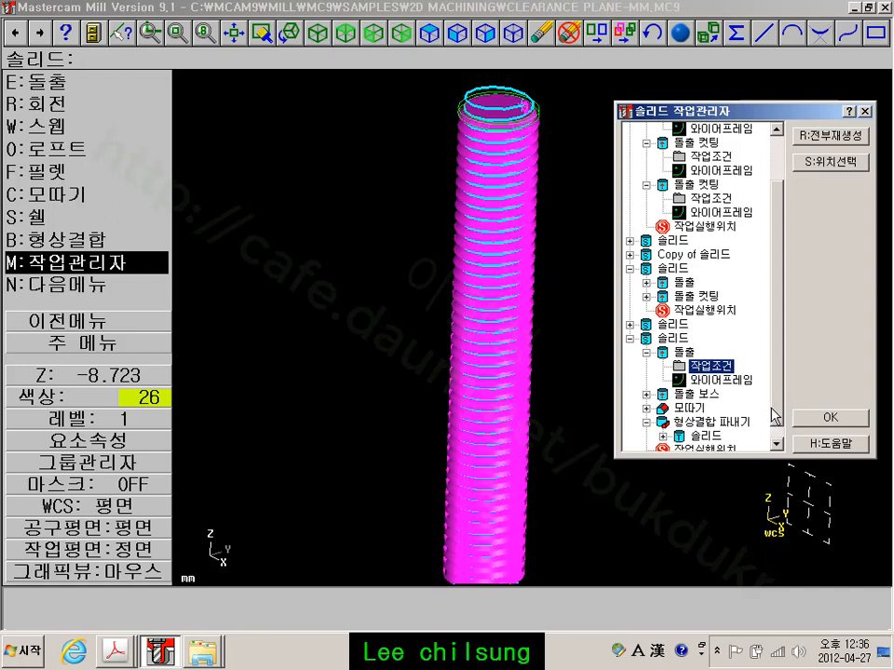
left_click_drag(776, 408, 778, 416)
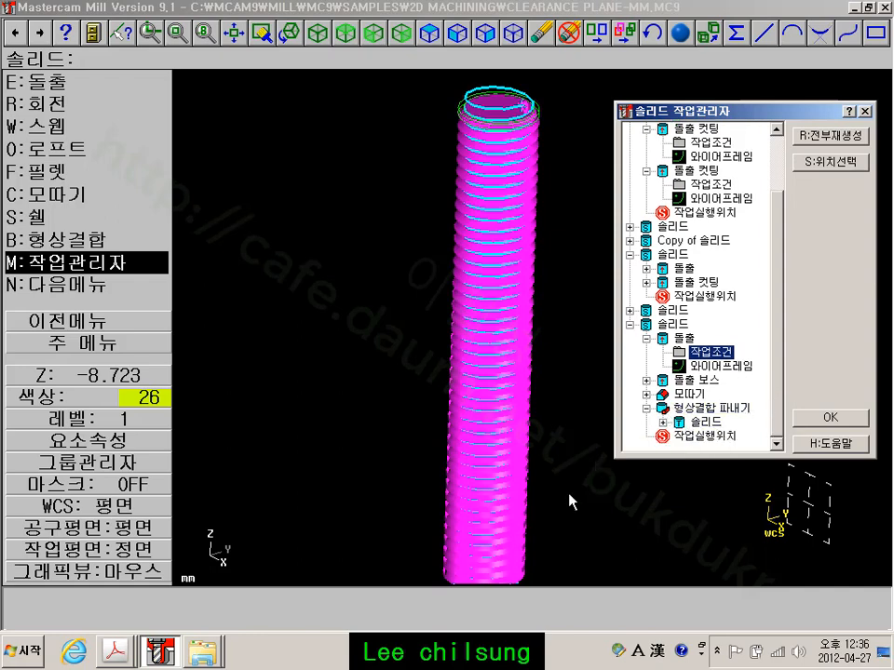
left_click(829, 423)
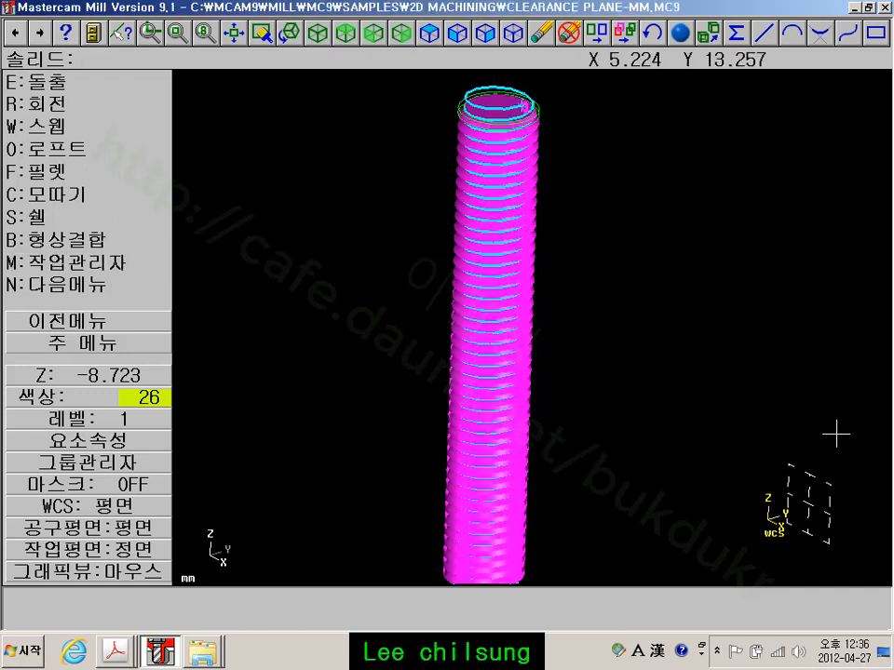
Unblank the hidden plate, both clamps, nut and washer solids, with the whole assembly shown in the isometric view
left_click(317, 33)
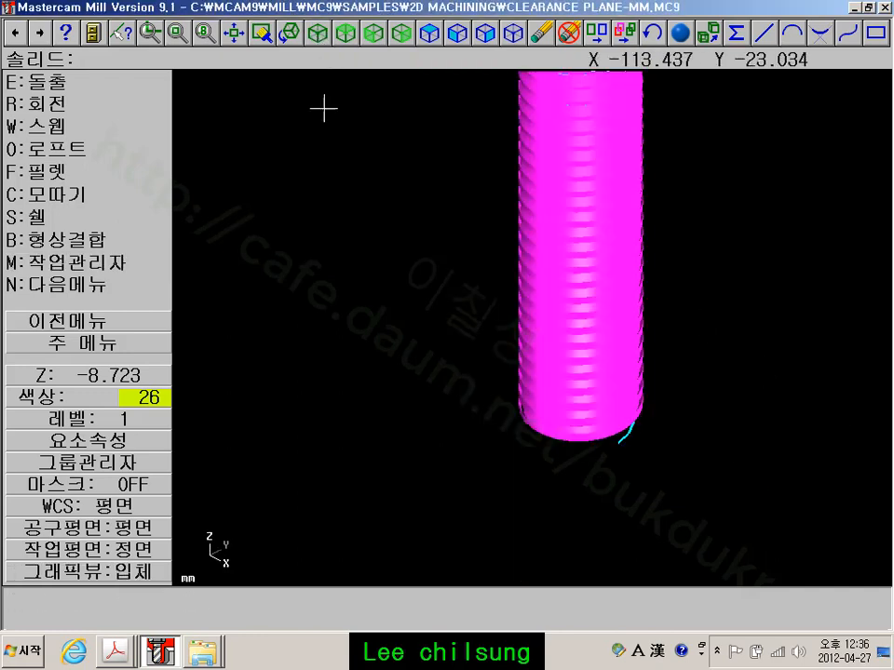
left_click(139, 343)
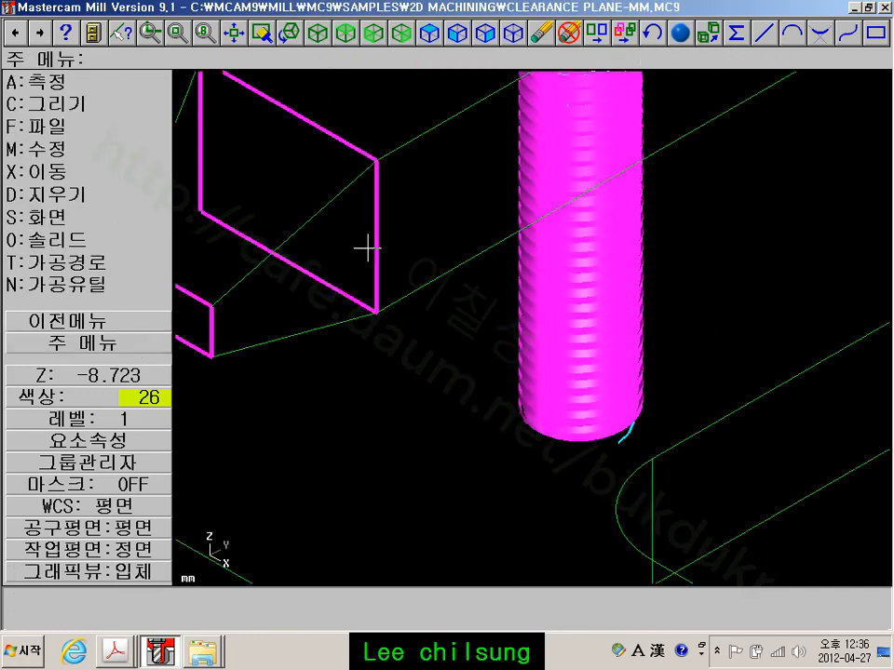
left_click(234, 34)
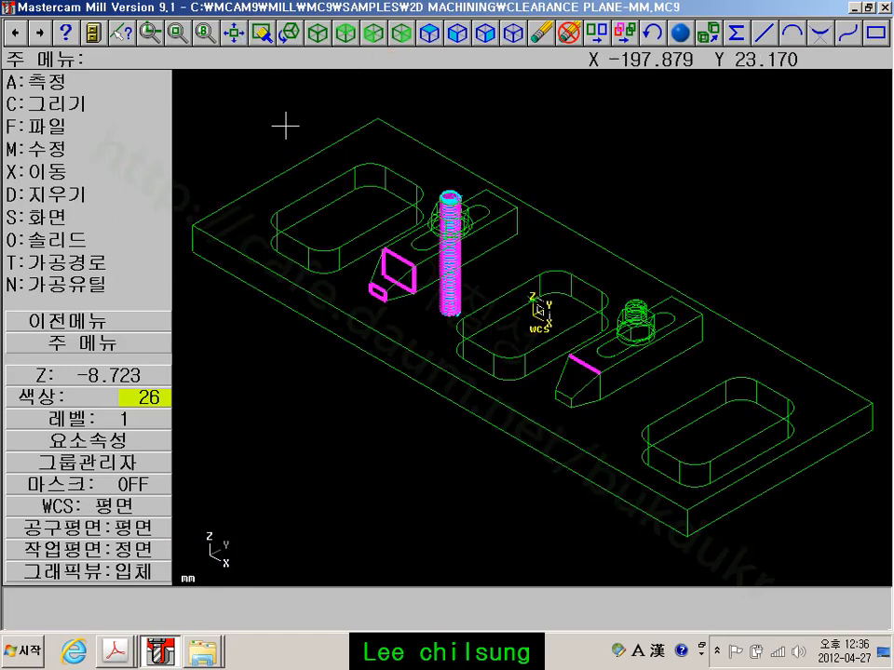
left_click(114, 217)
left_click(98, 260)
left_click(97, 284)
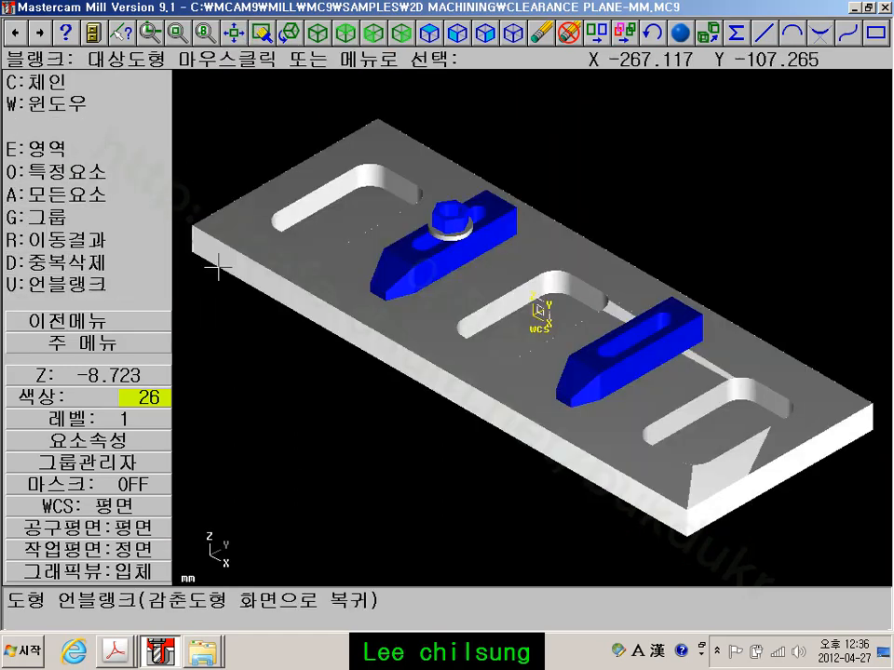
left_click(448, 228)
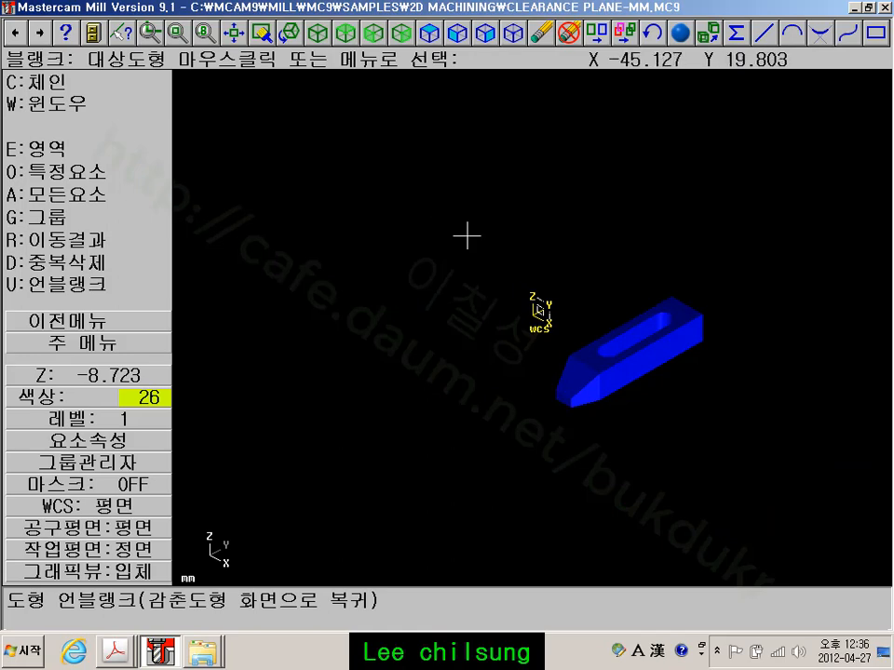
left_click(594, 353)
left_click(107, 344)
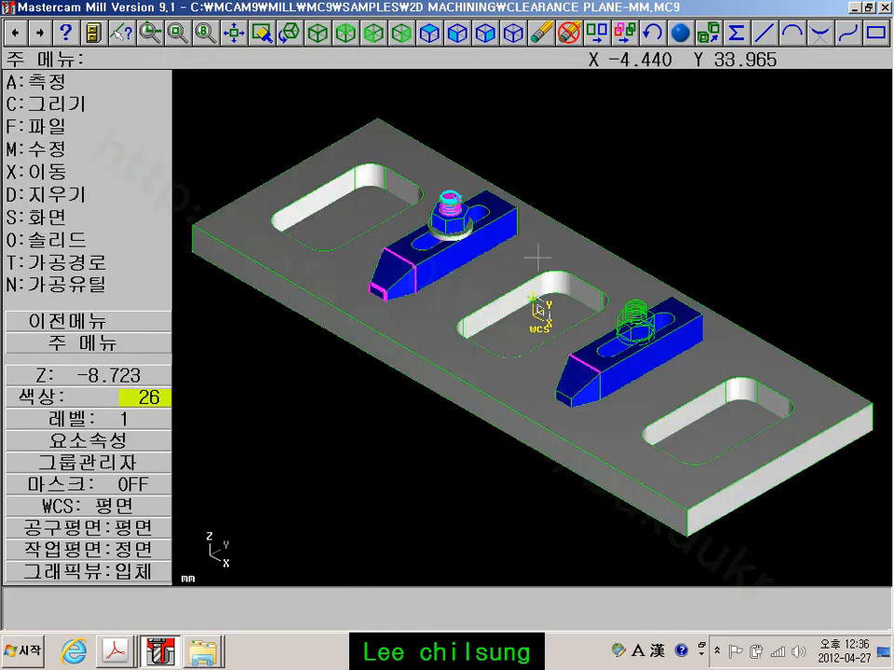
Restrict the window selection for blanking to every entity type except solids
scroll(678, 185, "up", 2)
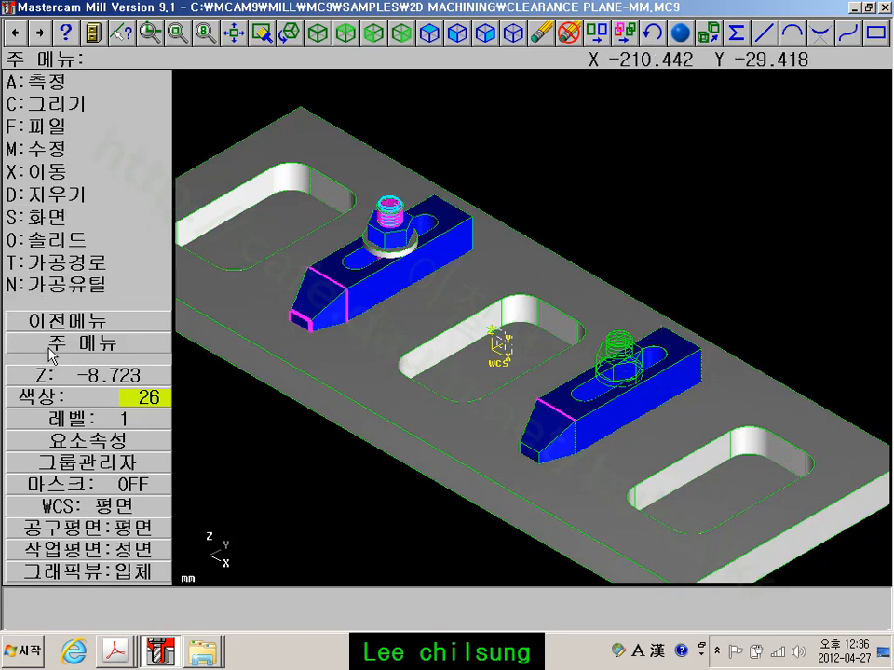
left_click(63, 220)
left_click(83, 264)
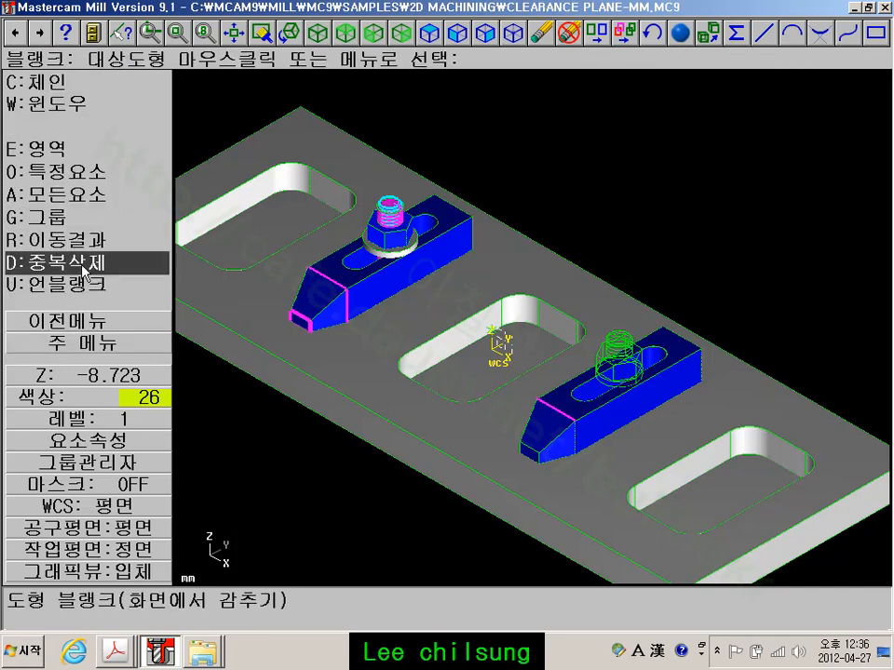
left_click(65, 103)
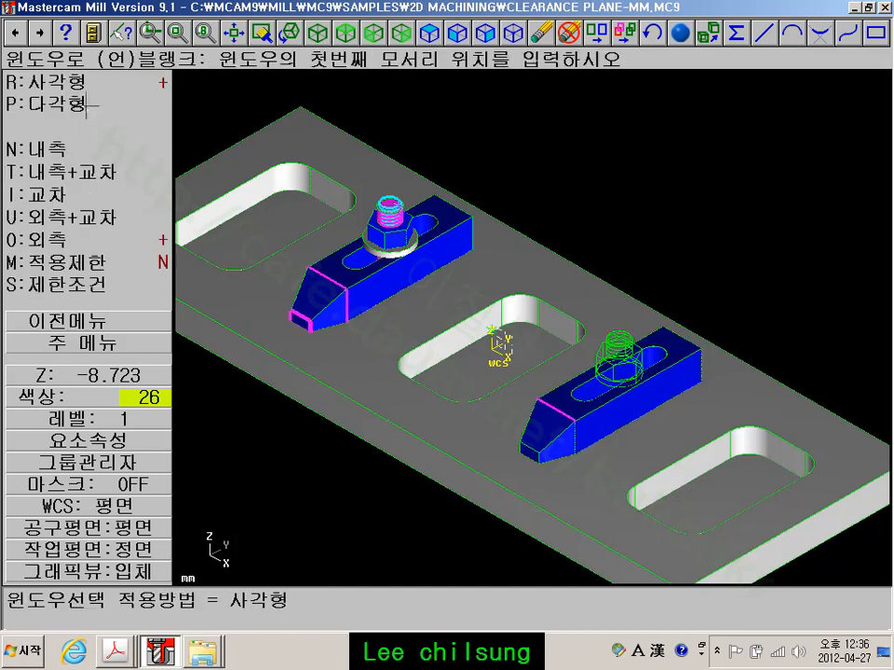
left_click(107, 264)
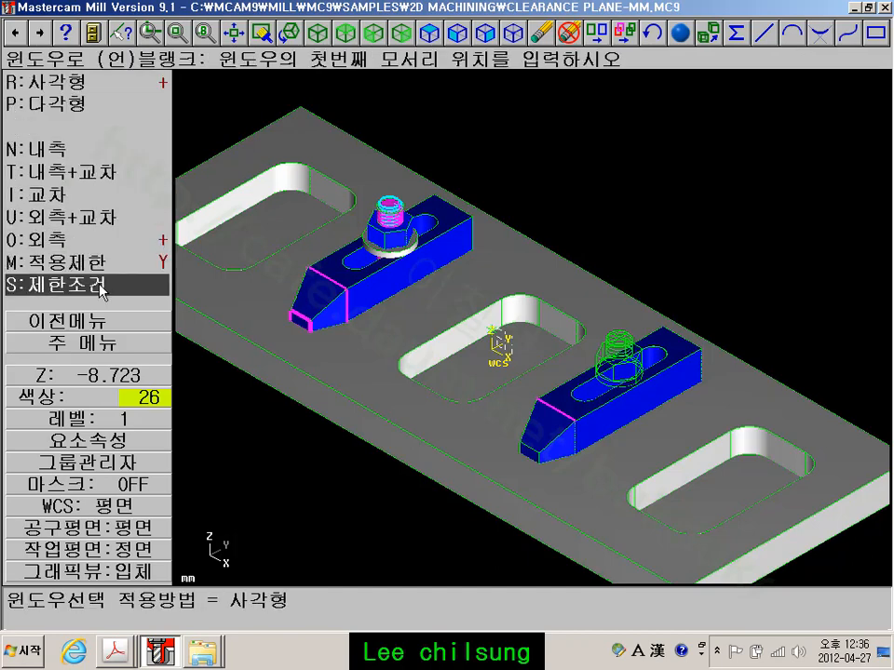
left_click(106, 290)
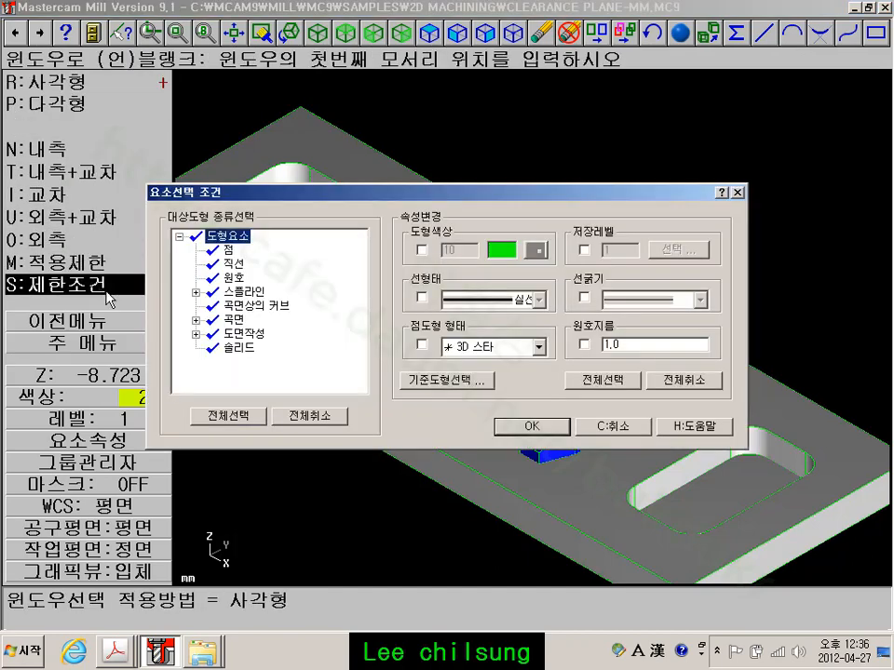
double_click(244, 350)
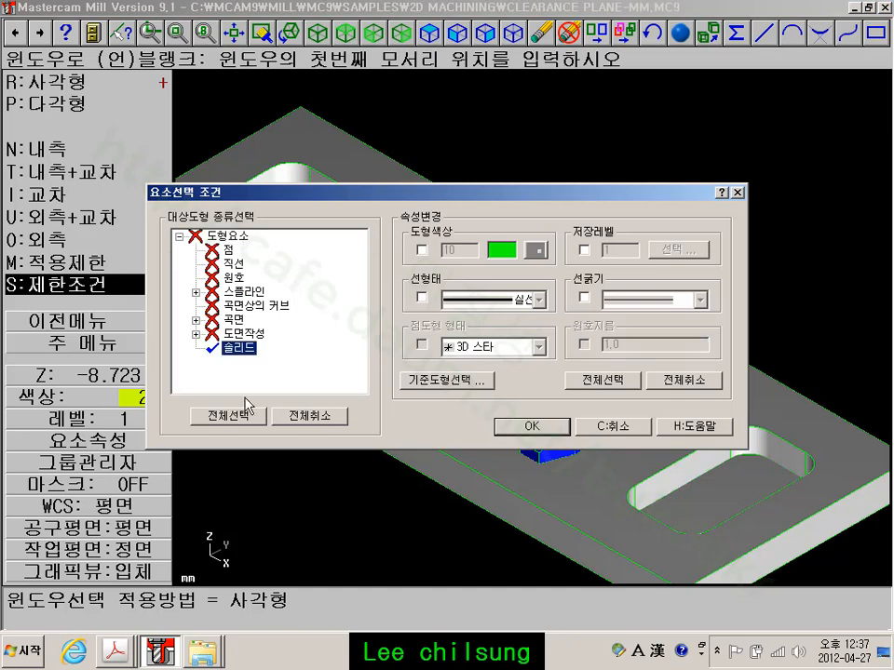
left_click(248, 410)
left_click(244, 353)
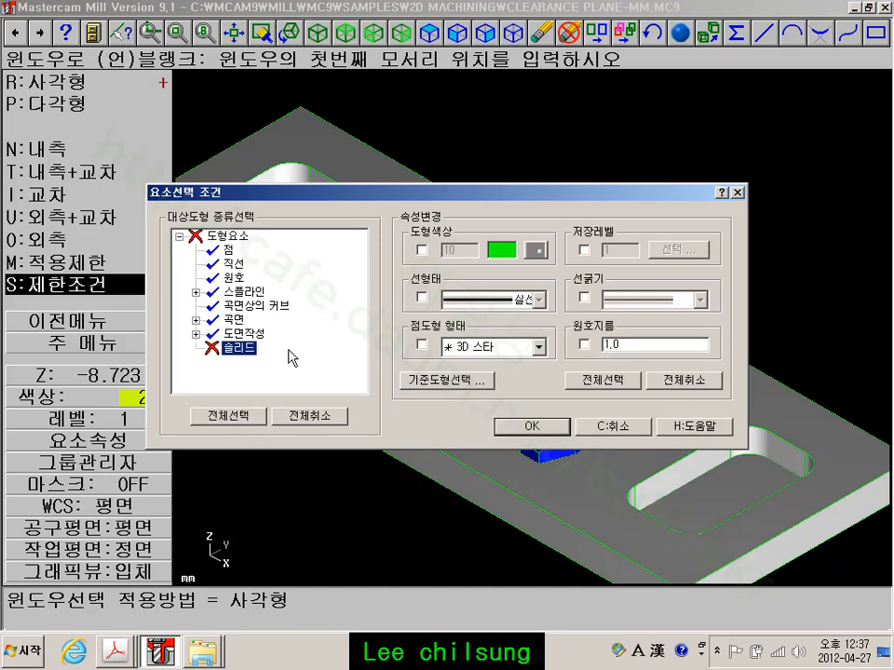
left_click(517, 428)
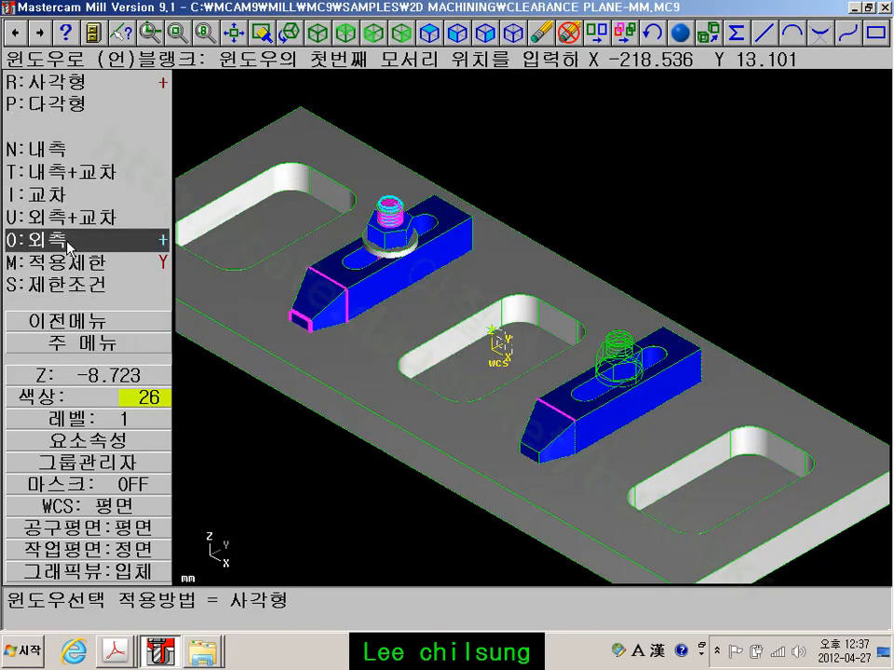
Blank all non-solid geometry outside a small window drawn in the empty area beside the plate
left_click(716, 214)
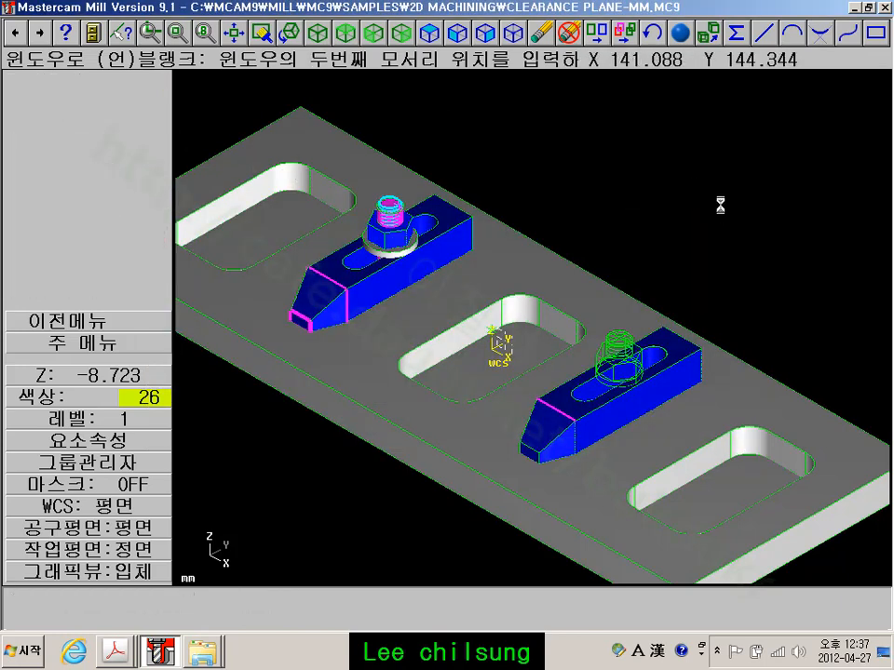
left_click(720, 204)
left_click(166, 343)
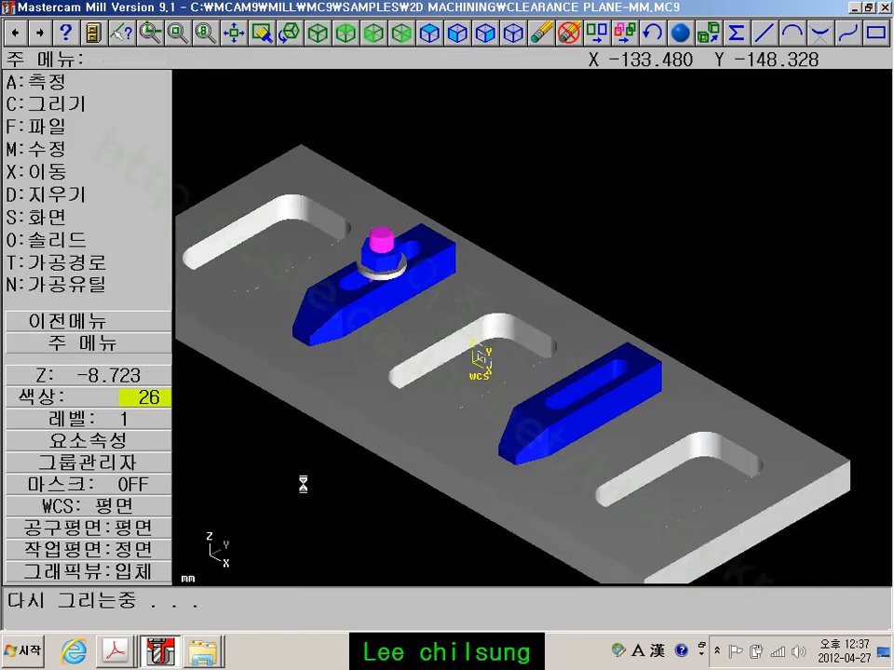
Start a translation in the front view and window-select the nut and washer, using inside selection without the entity mask
scroll(303, 484, "down", 1)
middle_click_drag(305, 482, 349, 435)
scroll(382, 392, "up", 2)
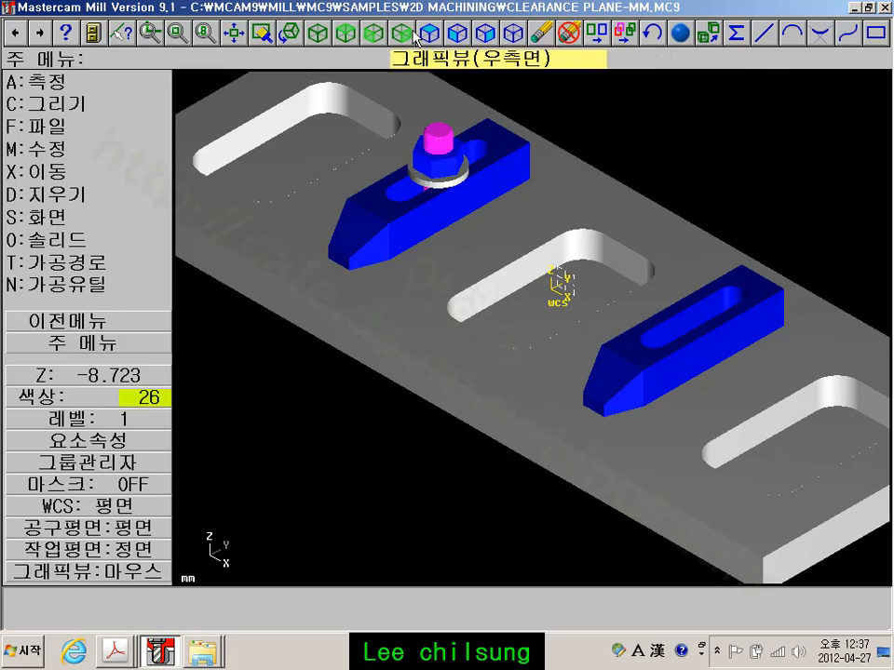
left_click(374, 36)
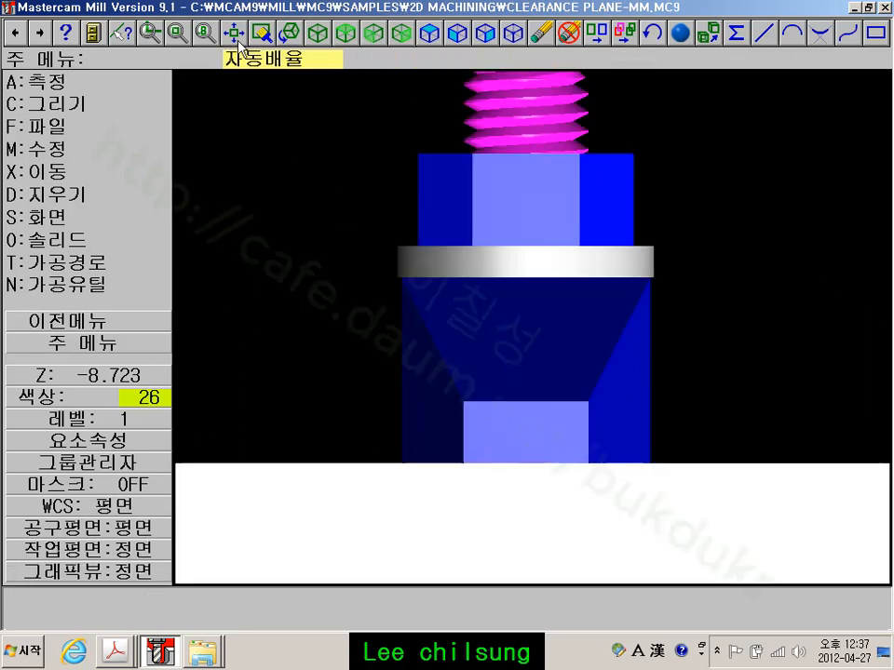
left_click(262, 36)
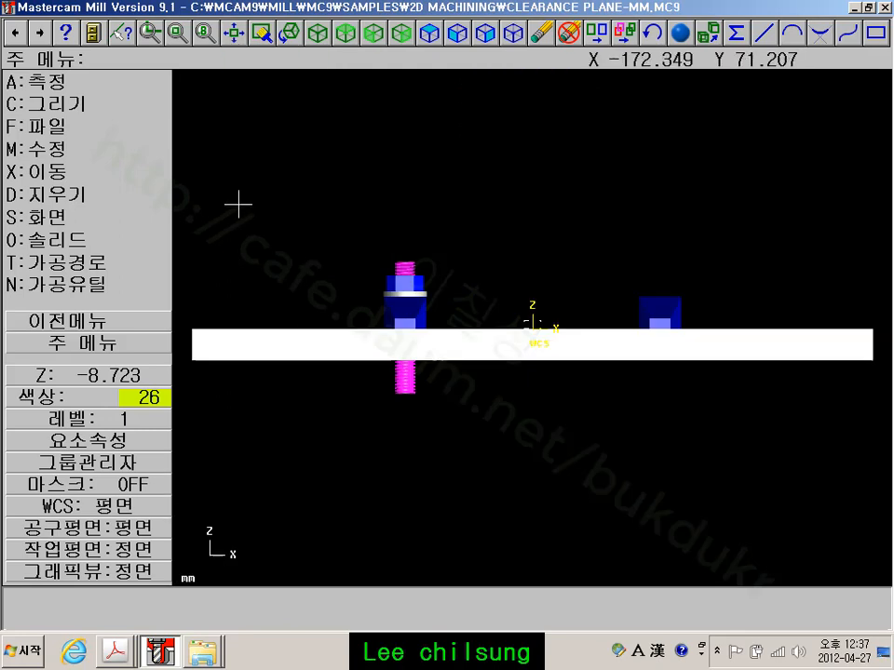
left_click(56, 172)
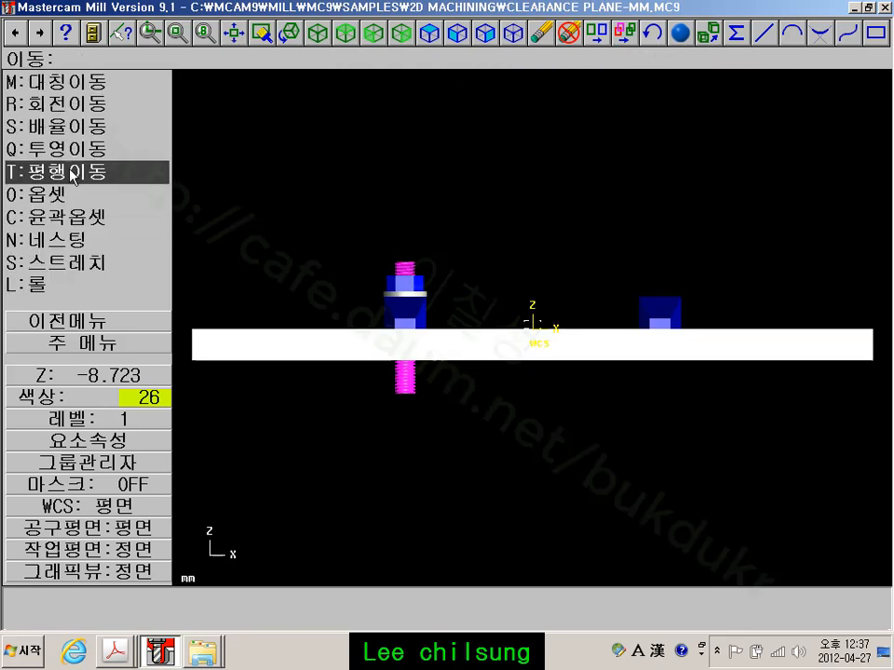
left_click(72, 174)
left_click(69, 129)
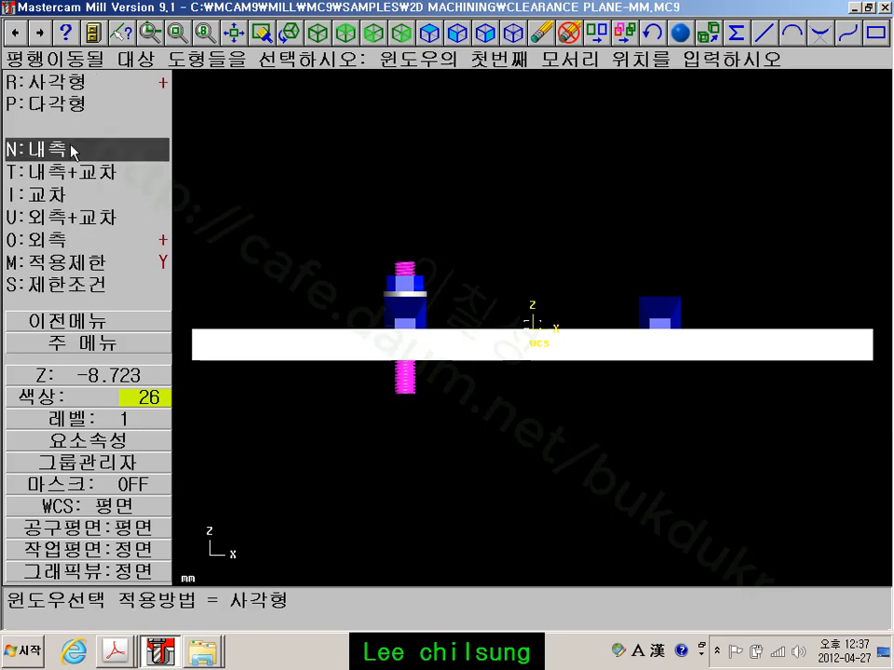
left_click(101, 269)
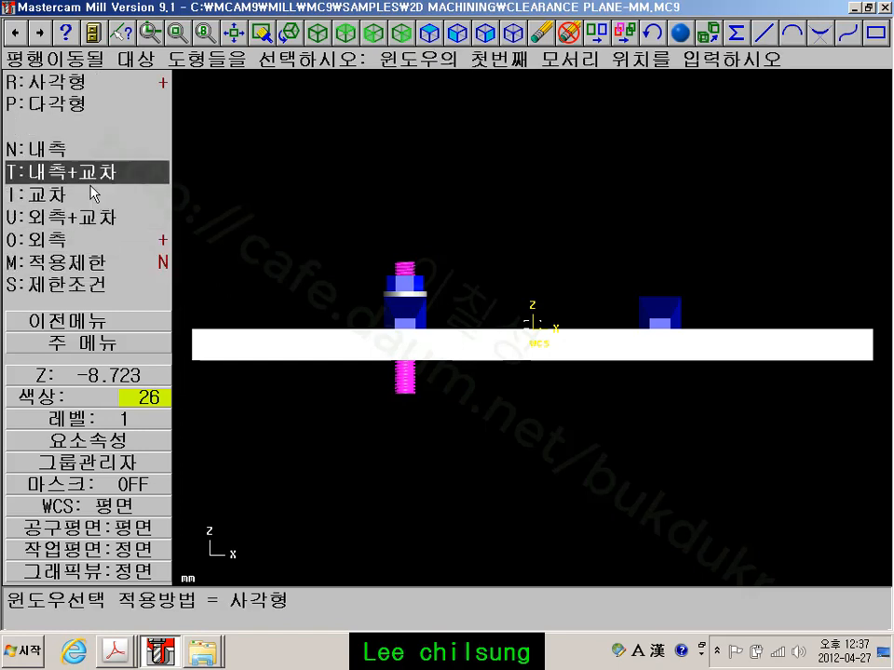
left_click(80, 148)
scroll(419, 294, "up", 2)
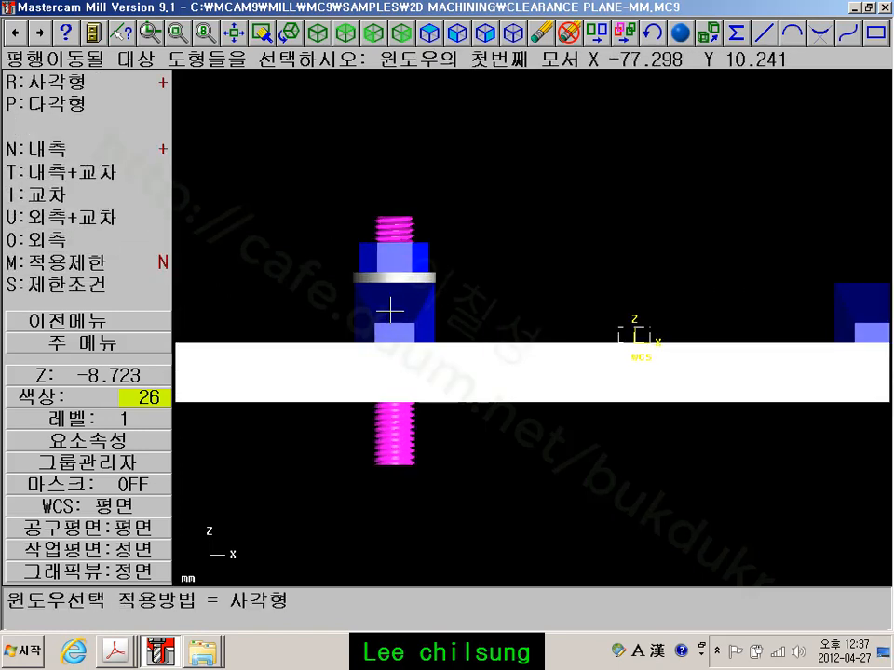
left_click(295, 176)
left_click(492, 276)
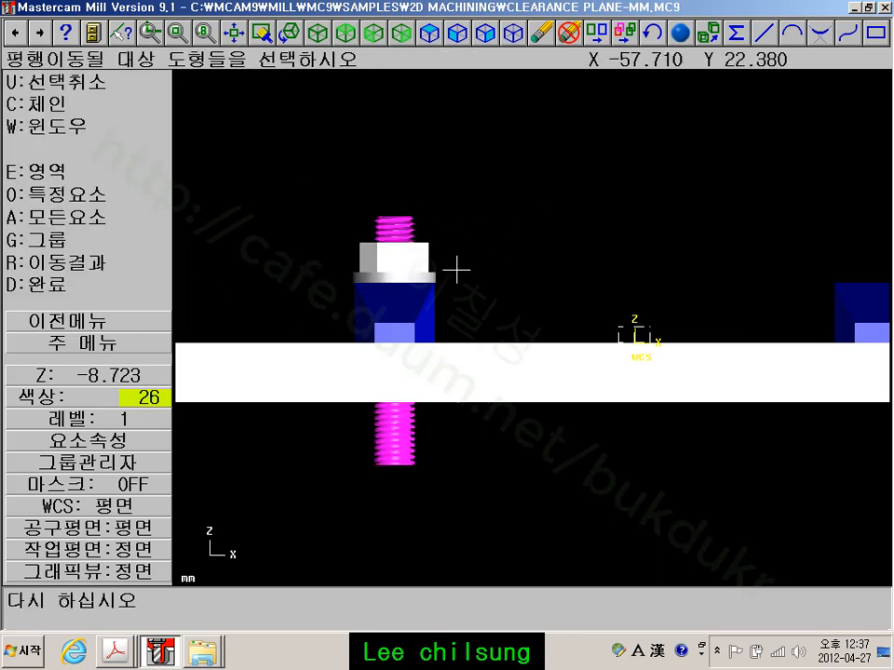
Add the magenta threaded stud to the translation selection
scroll(329, 275, "up", 2)
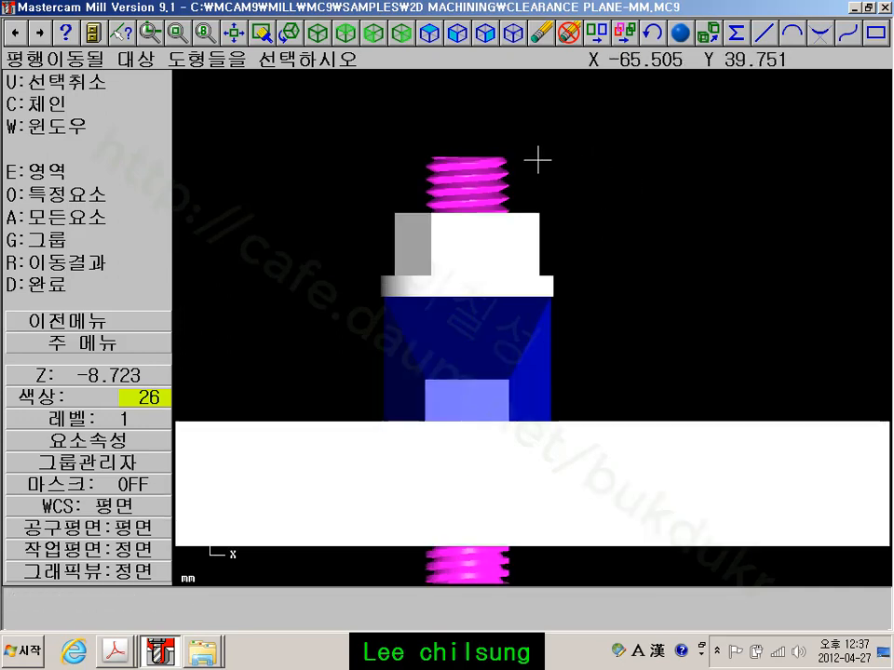
left_click(479, 168)
scroll(604, 167, "down", 2)
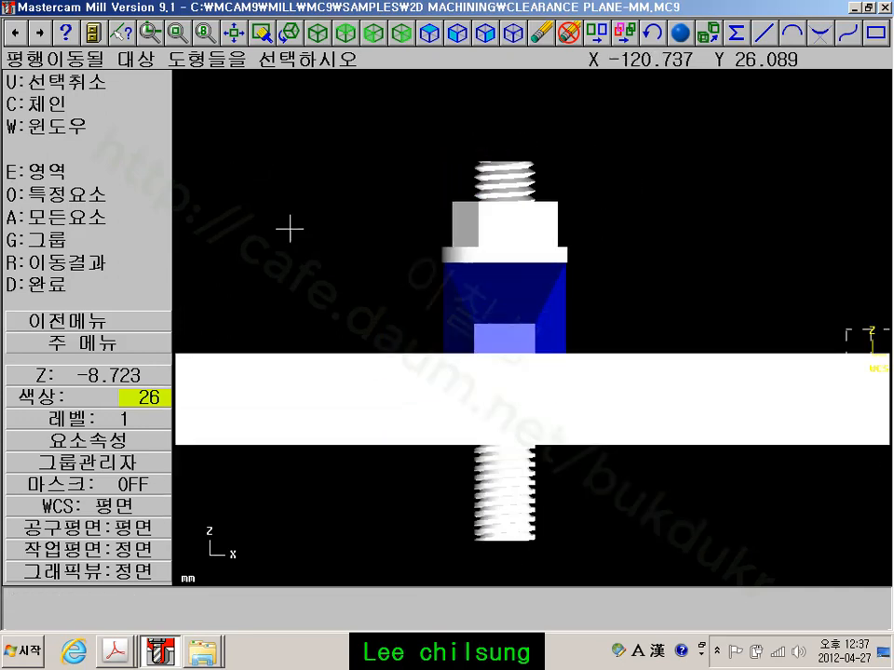
scroll(289, 228, "down", 3)
scroll(270, 232, "down", 1)
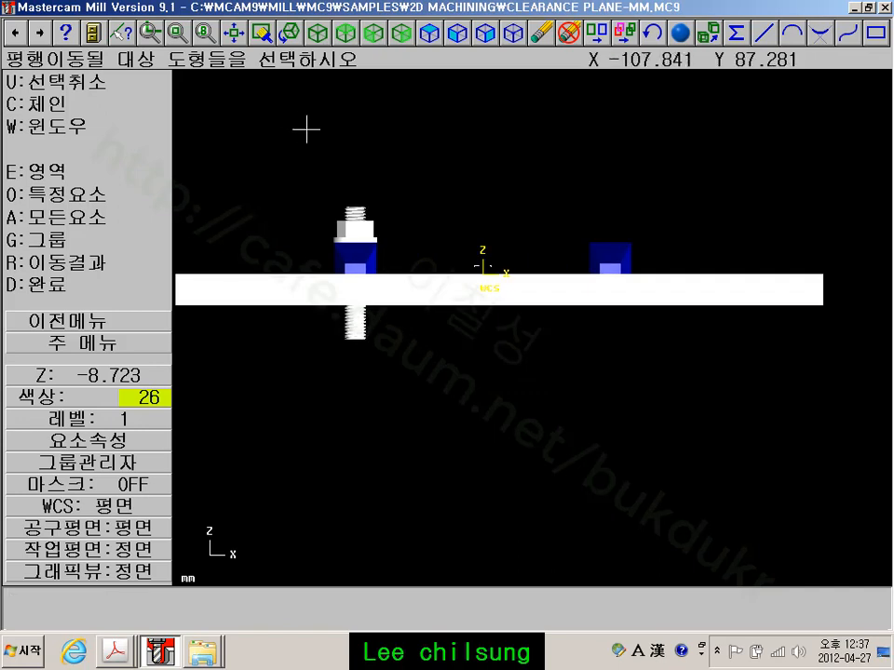
Copy the selected stud, nut and washer once, from the first clamp's rear top corner to the second clamp's matching corner, and clear the result colours
left_click(513, 32)
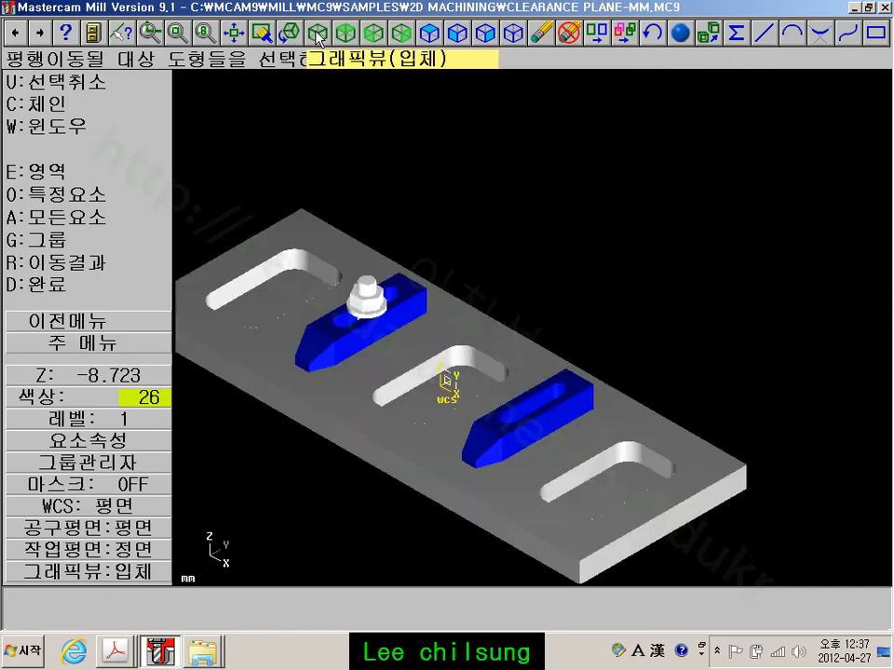
left_click(42, 284)
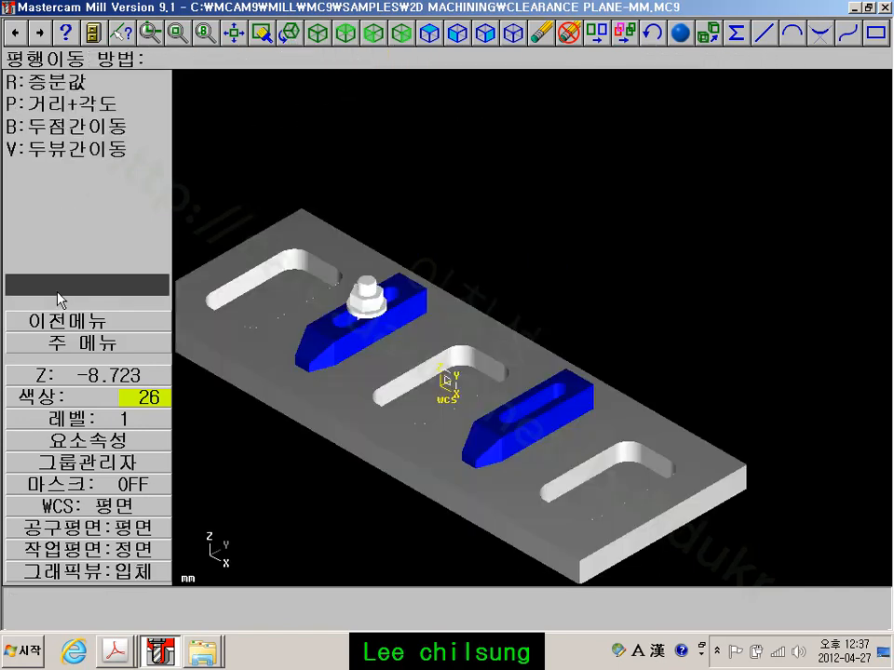
left_click(58, 133)
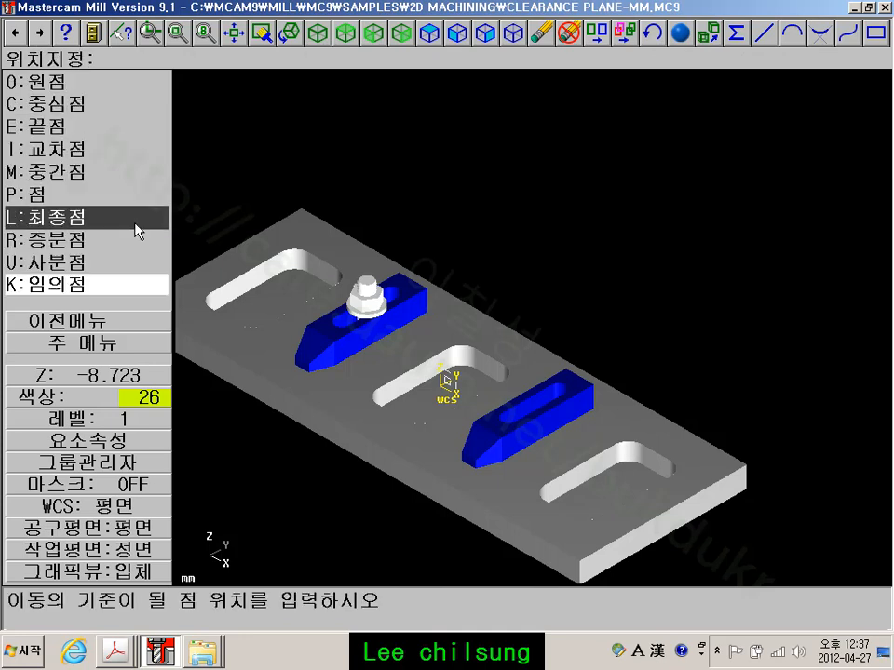
left_click(400, 271)
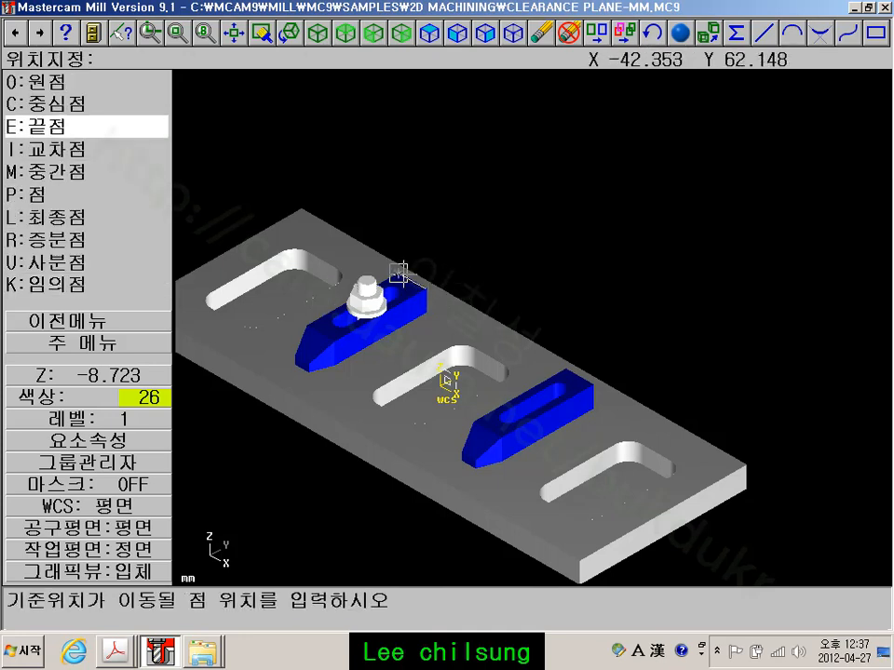
left_click(564, 370)
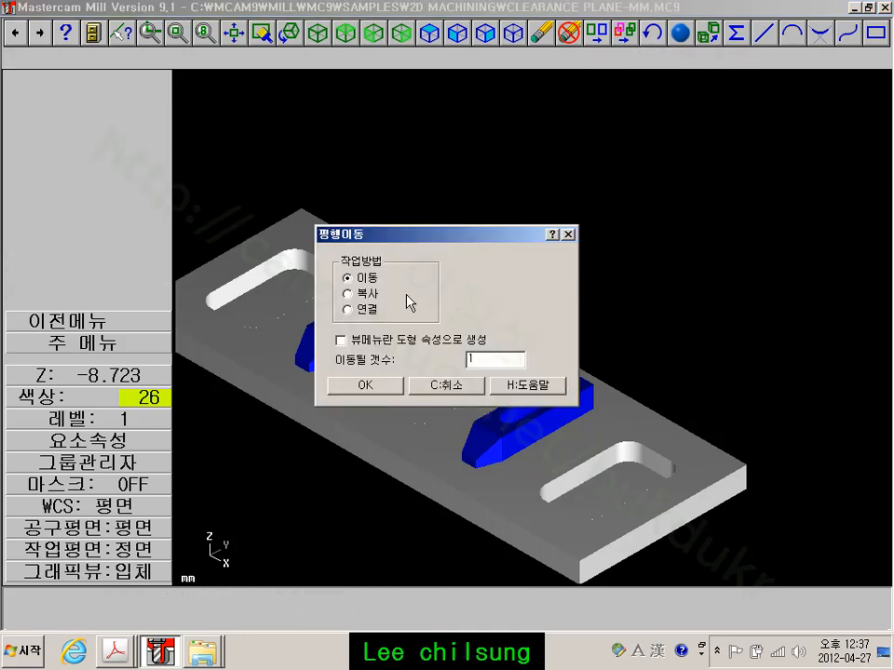
left_click(365, 385)
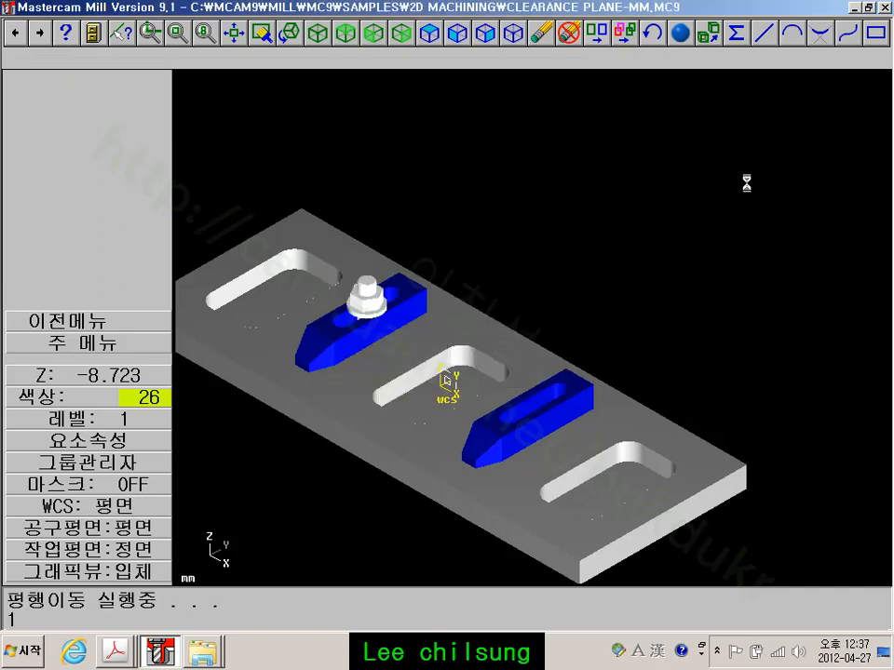
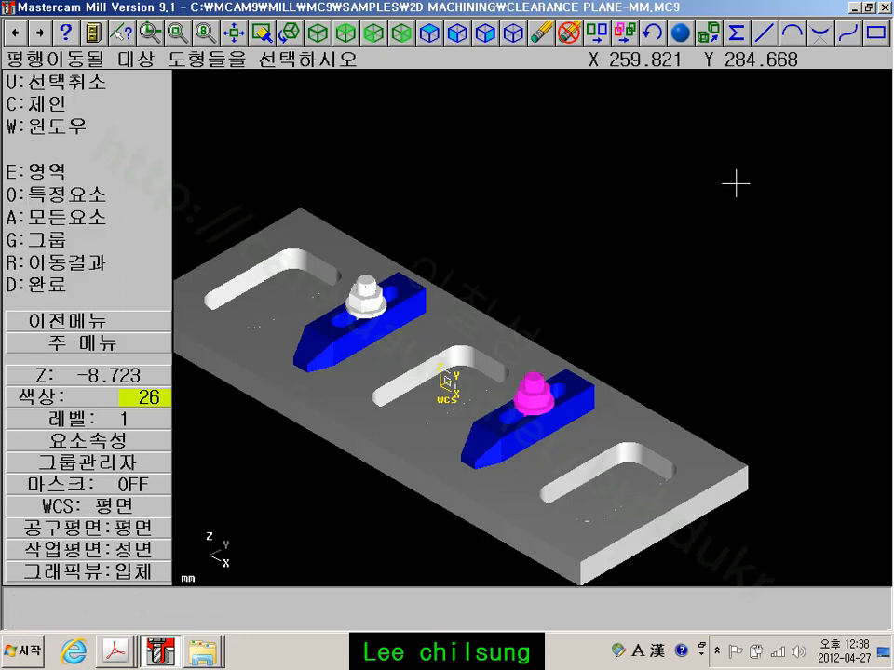
left_click(626, 39)
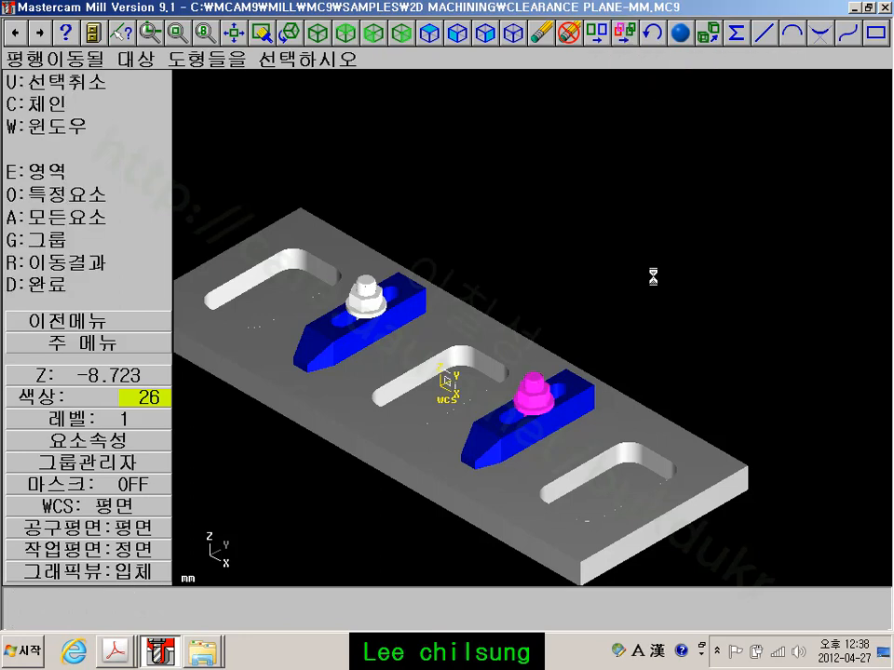
Examine the stud, nut and washer on both clamps up close and across the whole plate
scroll(686, 339, "up", 2)
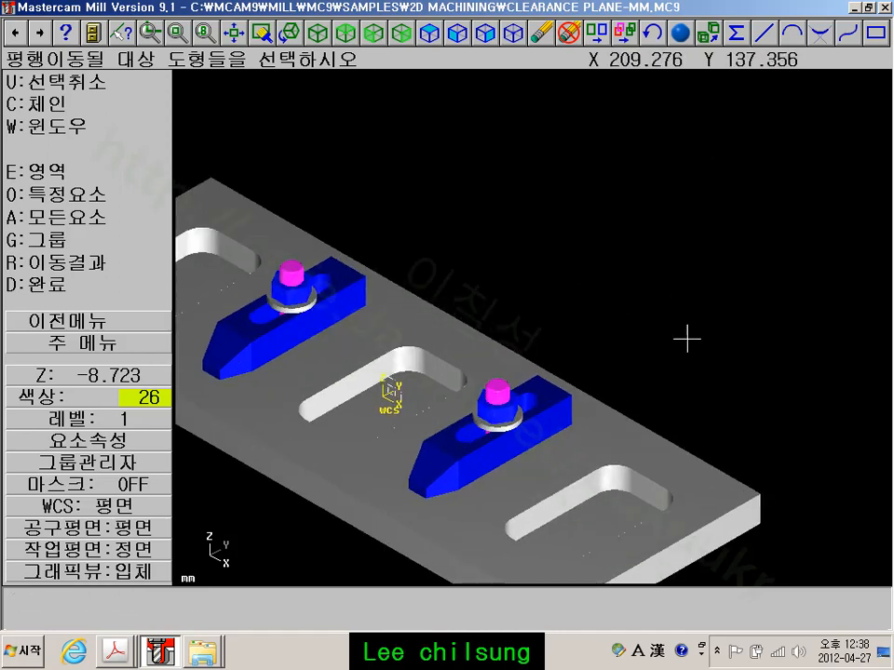
middle_click_drag(686, 338, 779, 232)
scroll(590, 174, "up", 4)
middle_click_drag(594, 177, 708, 204)
scroll(704, 137, "up", 1)
scroll(707, 136, "down", 4)
scroll(717, 139, "up", 1)
scroll(715, 197, "down", 2)
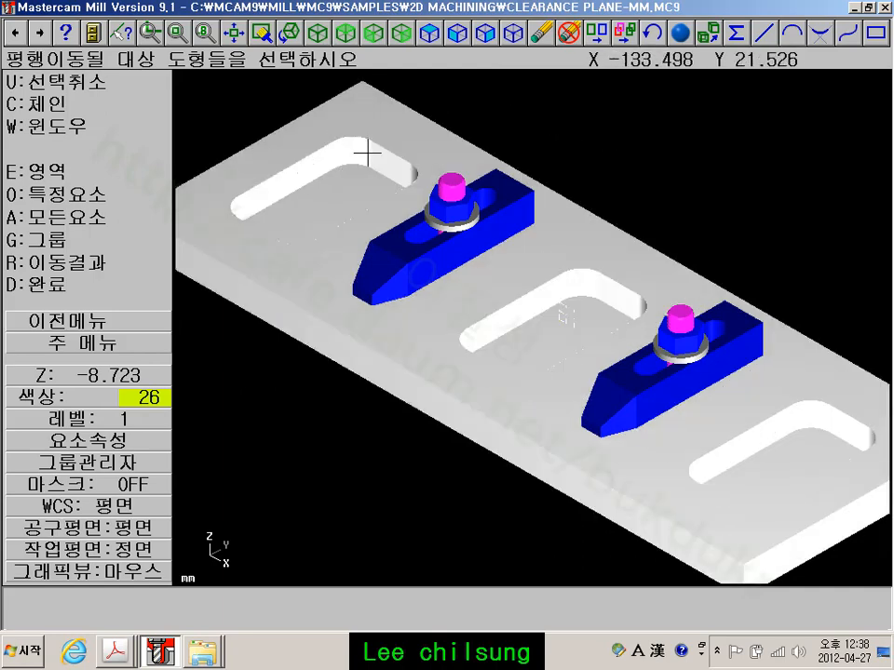
scroll(651, 160, "down", 2)
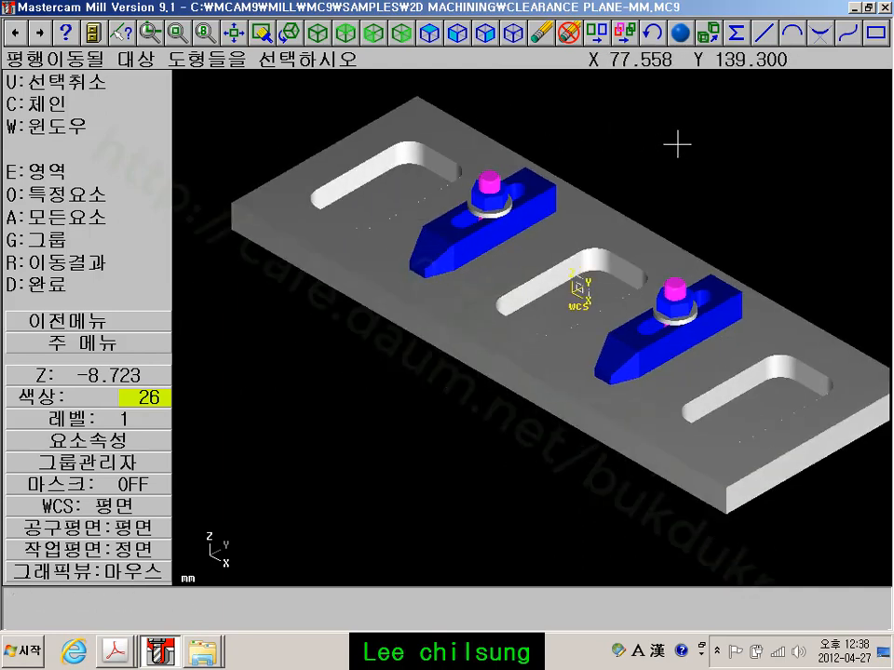
key("Escape")
scroll(279, 373, "down", 2)
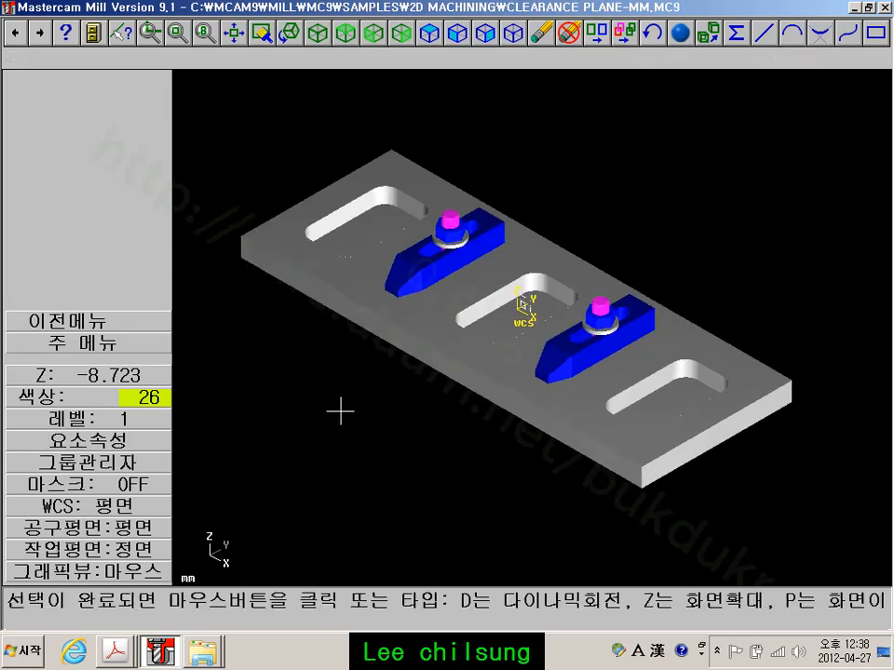